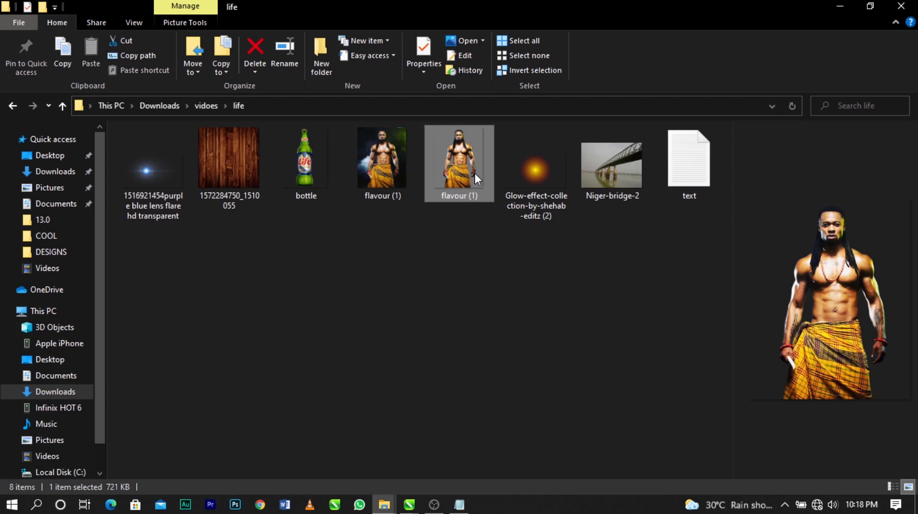
Step: Switch to the blank CorelDRAW document, keep the units in inches, and set the page size to 9 by 4 inches
key(alt+Tab)
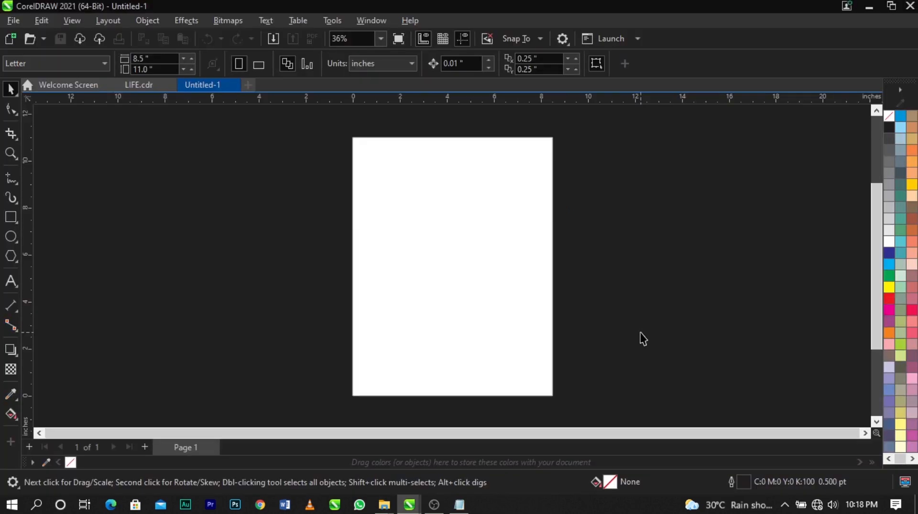
click(382, 63)
click(382, 80)
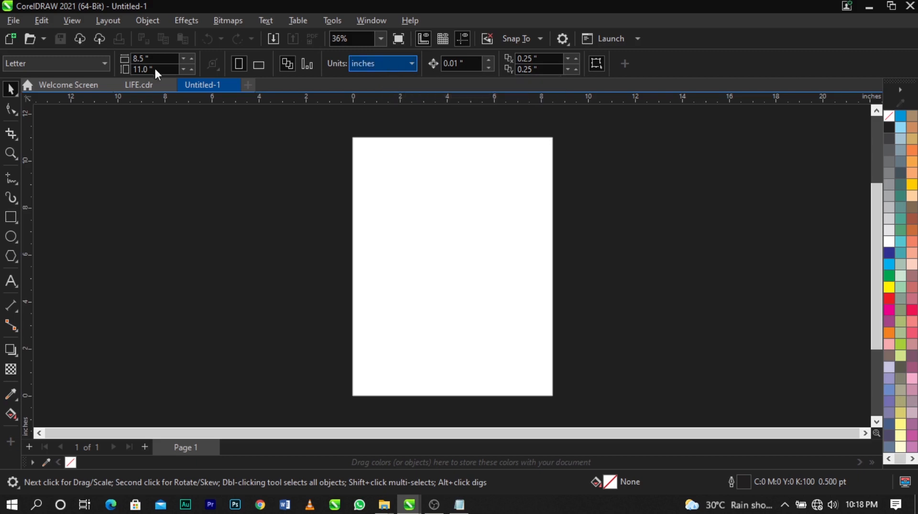
drag(157, 59, 126, 60)
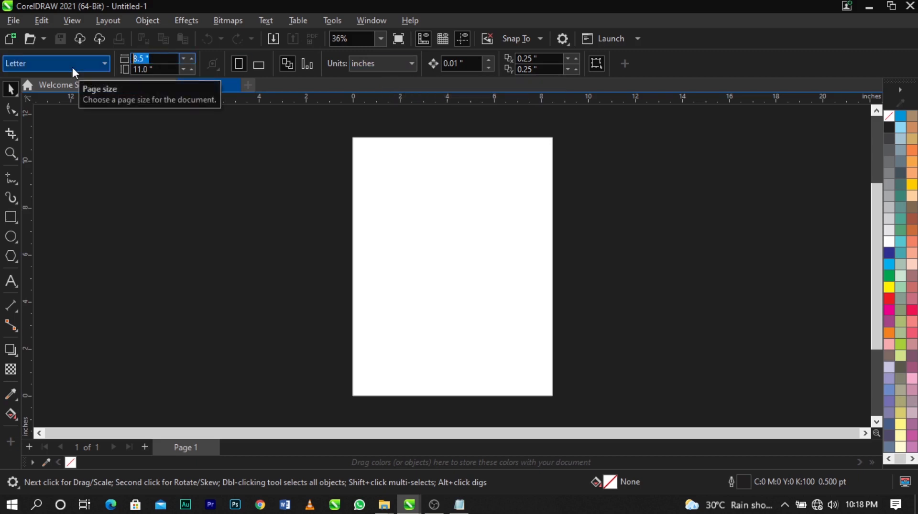
text(9)
key(Tab)
text(4)
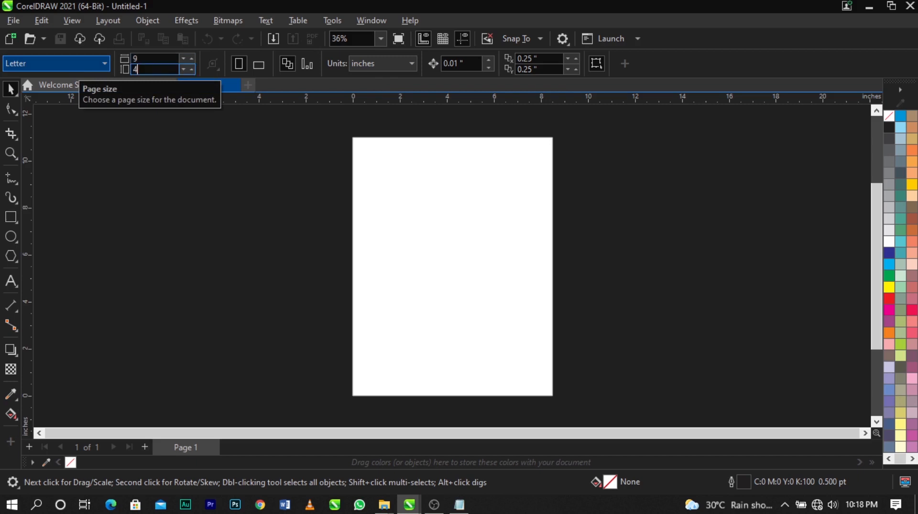
key(Return)
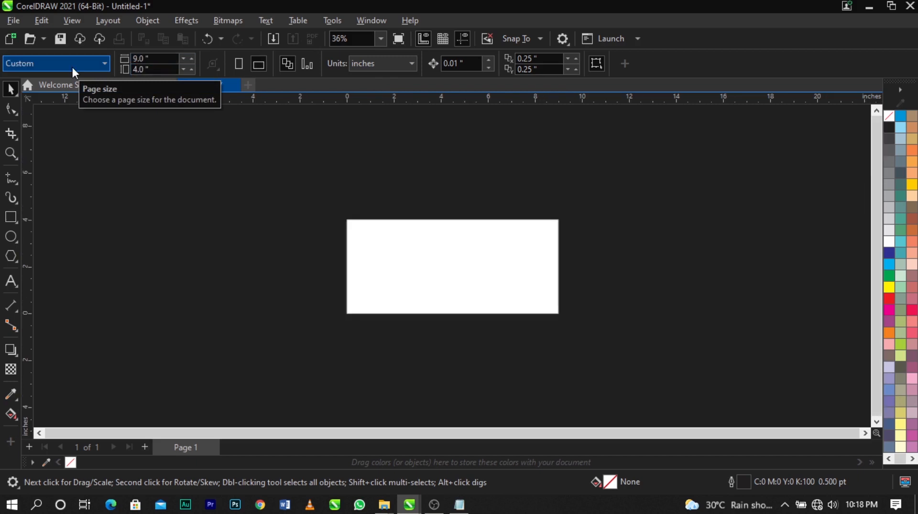
key(shift+F4)
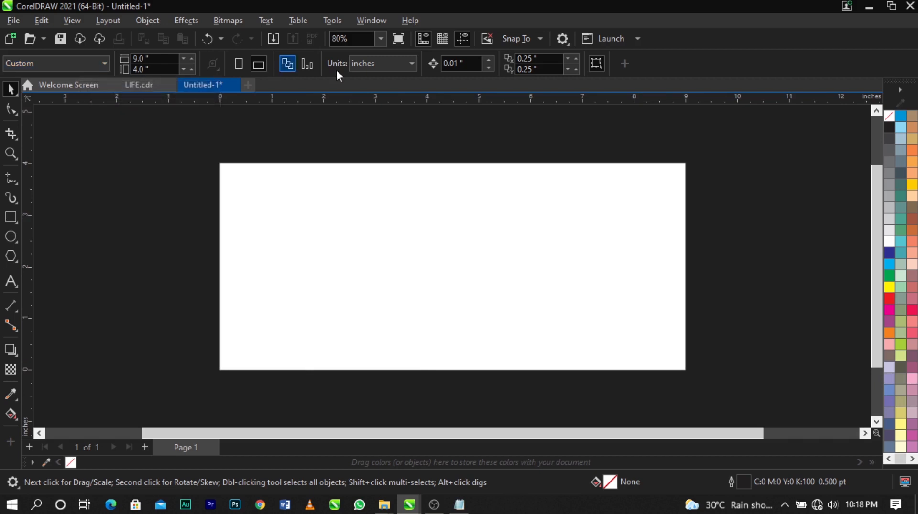
Step: Change the document units to feet and set the page size to 9 by 4 feet
click(396, 61)
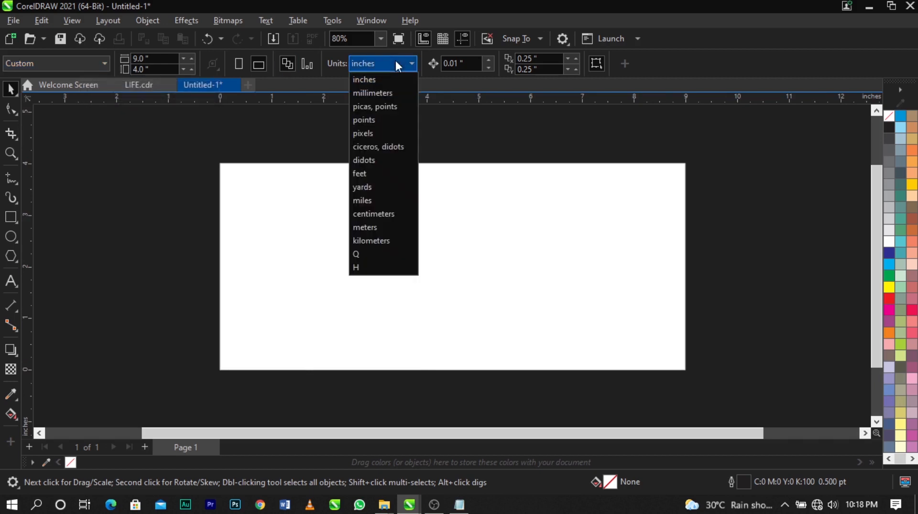
click(367, 173)
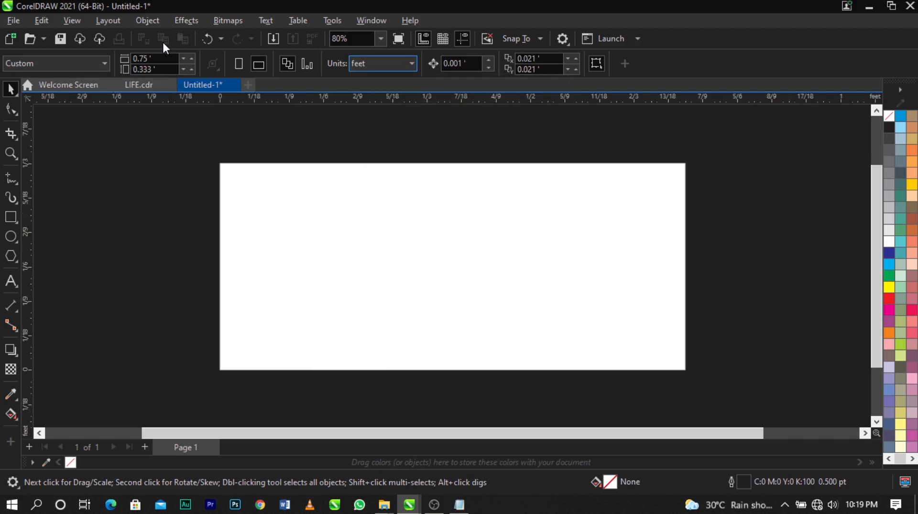
click(158, 59)
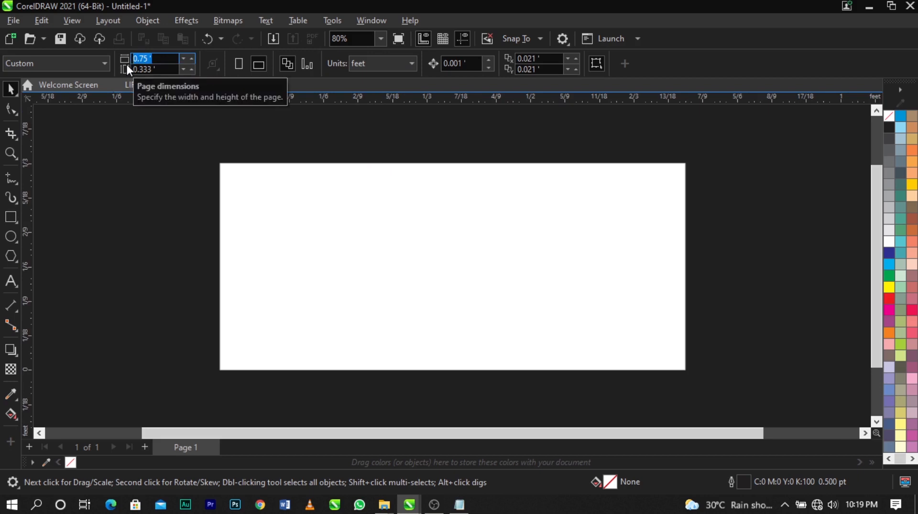
text(9)
key(Tab)
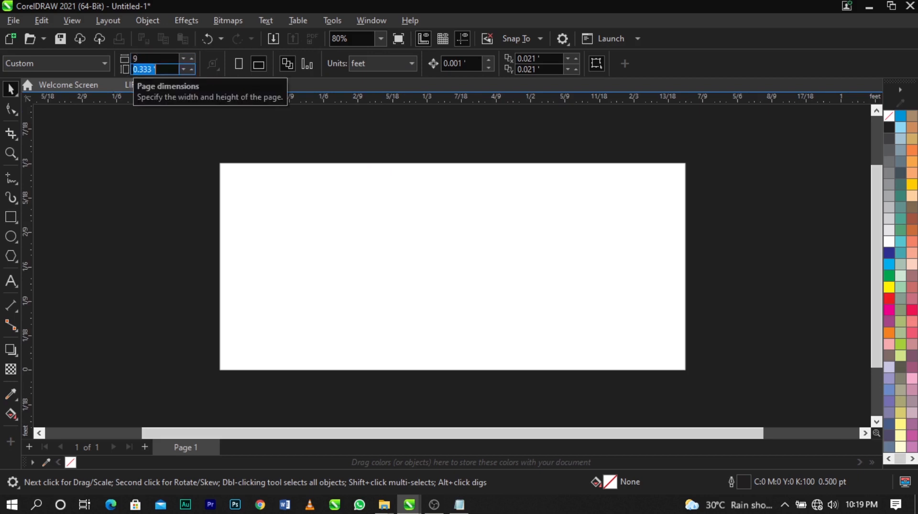
text(4)
key(Return)
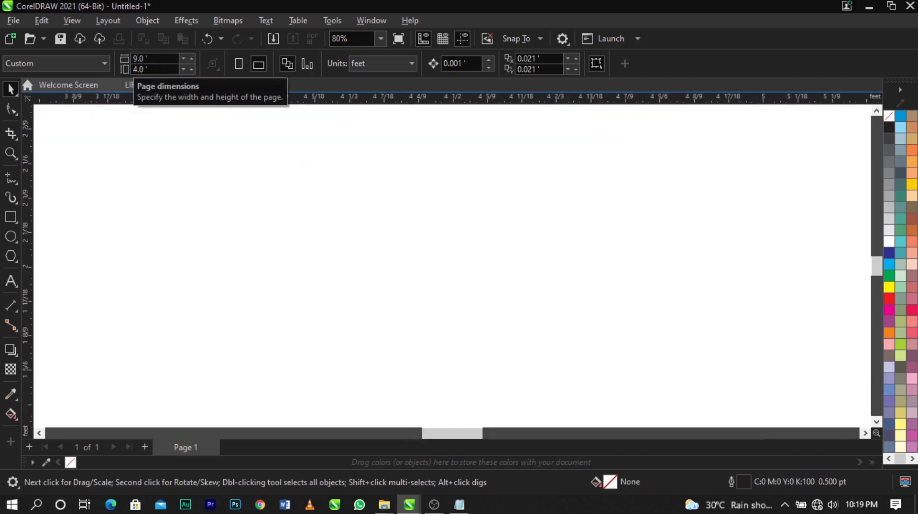
key(shift+F4)
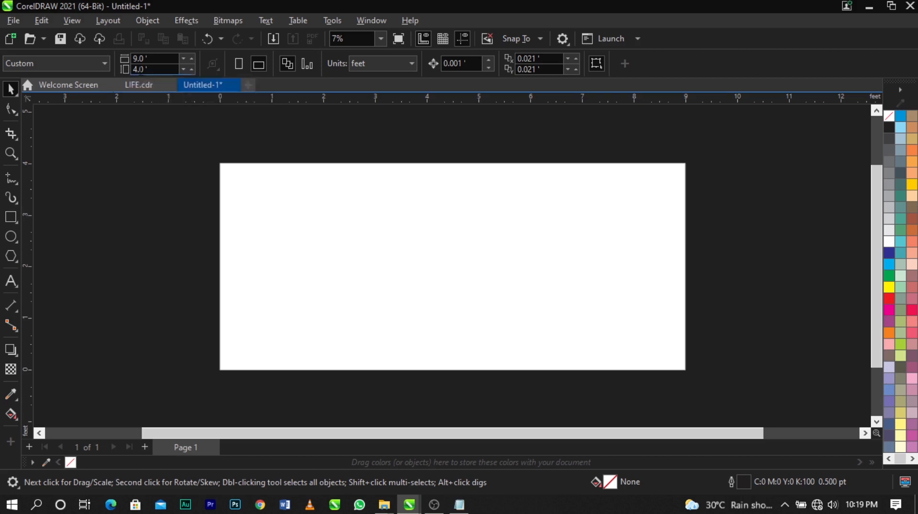
Step: Switch the document units back to inches and set the page size to 9 by 4 inches
click(369, 60)
click(376, 80)
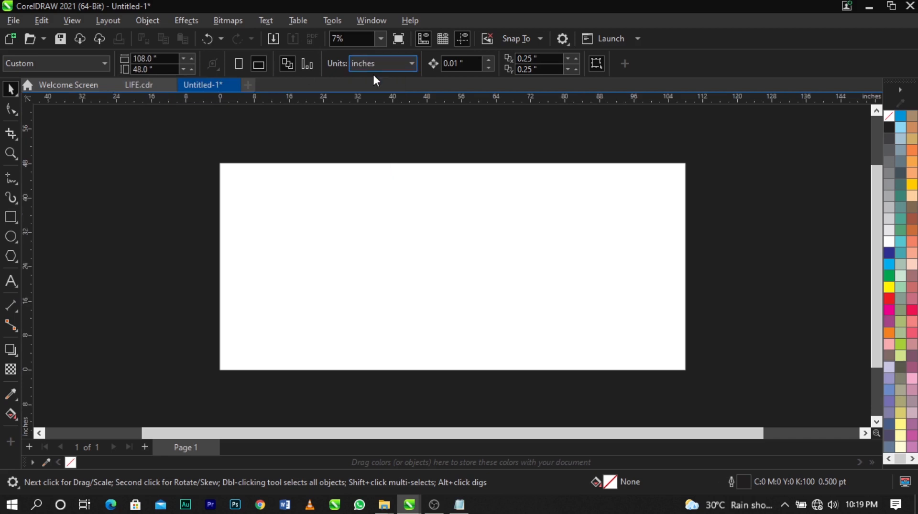
click(121, 62)
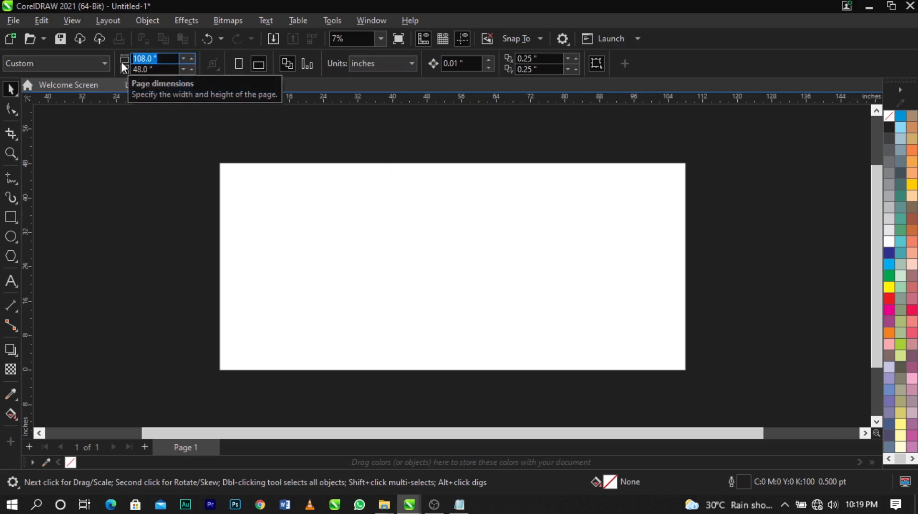
text(9)
key(Tab)
text(4)
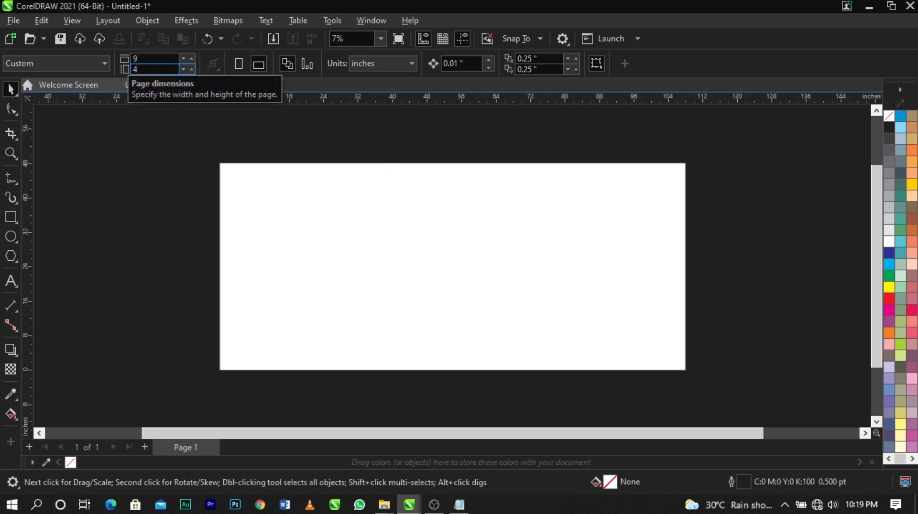
key(Return)
key(shift+F4)
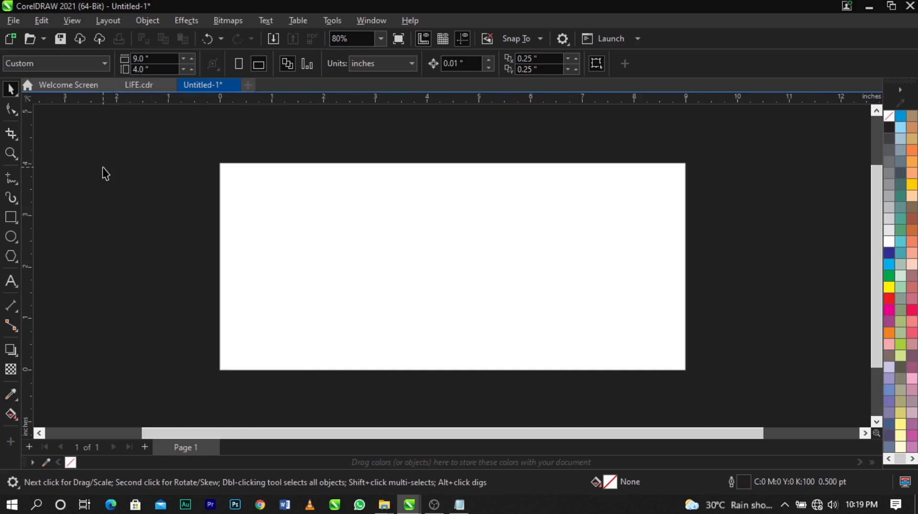
click(367, 66)
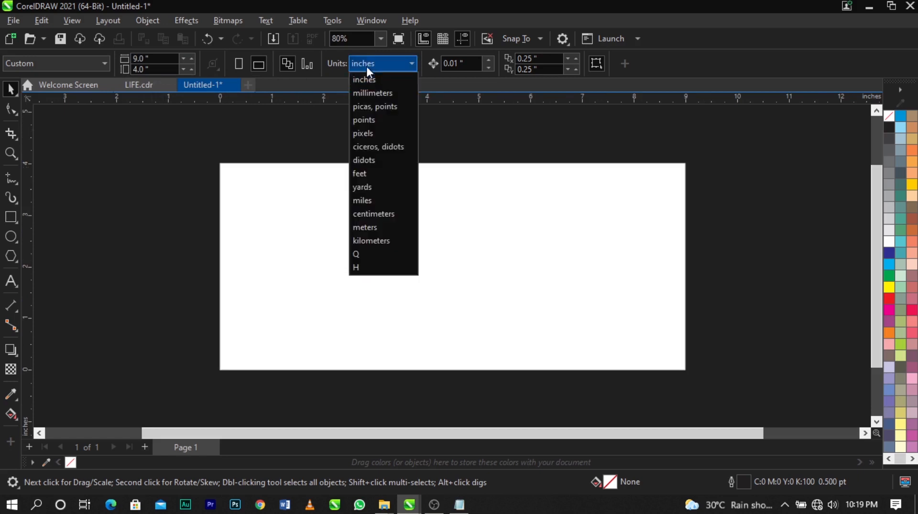
click(323, 183)
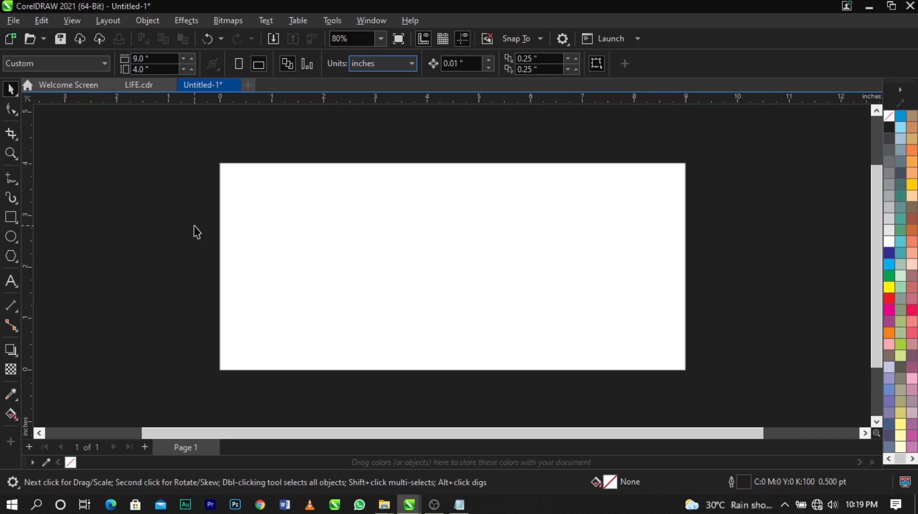
Step: Draw a rectangle over the page and set its size to 9 inches wide by 4 inches high
click(15, 214)
drag(226, 170, 686, 369)
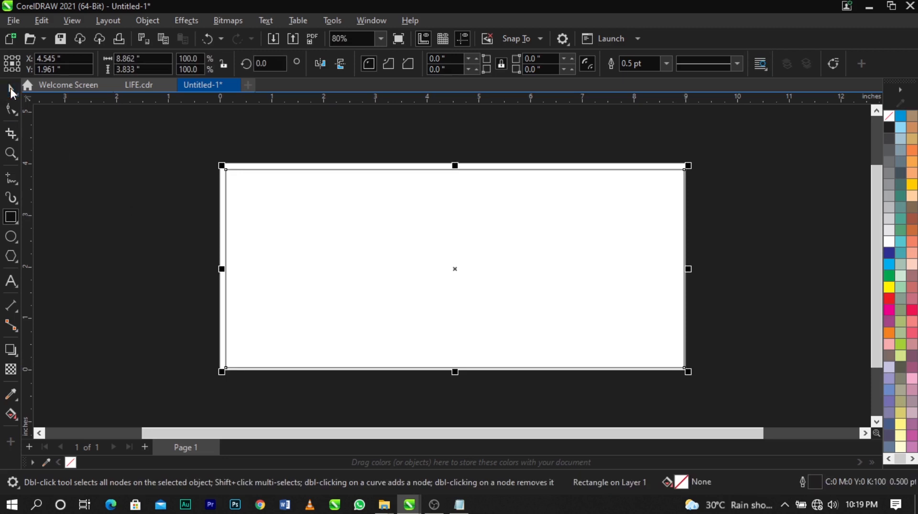
click(11, 89)
click(129, 59)
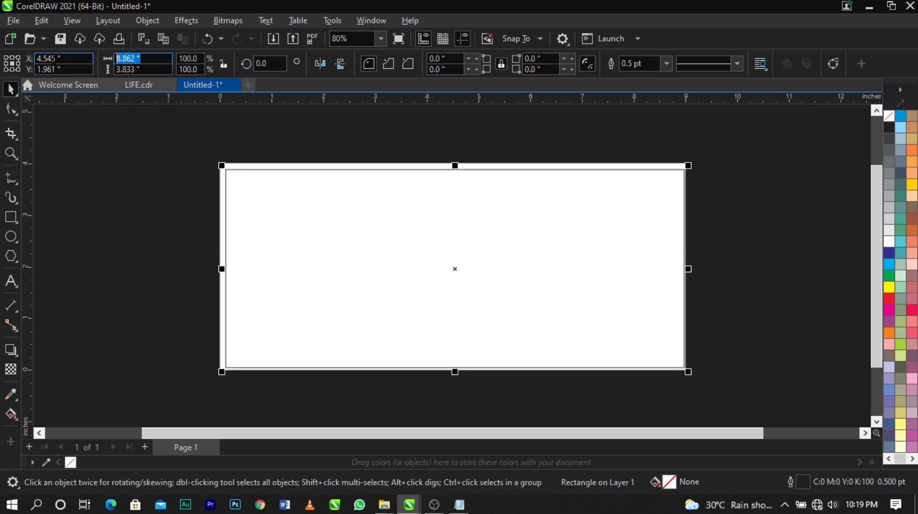
text(9)
key(Tab)
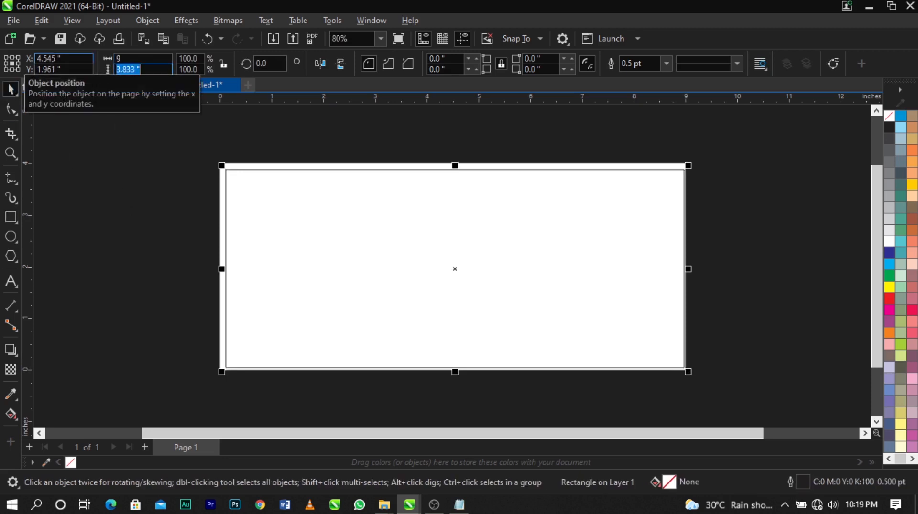
text(4)
key(Return)
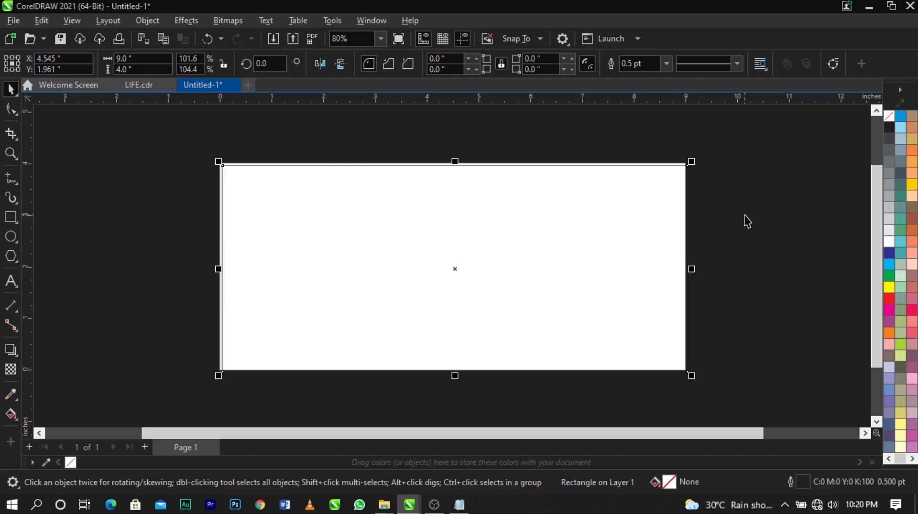
Step: Centre the rectangle on the page so that it covers the page exactly
key(p)
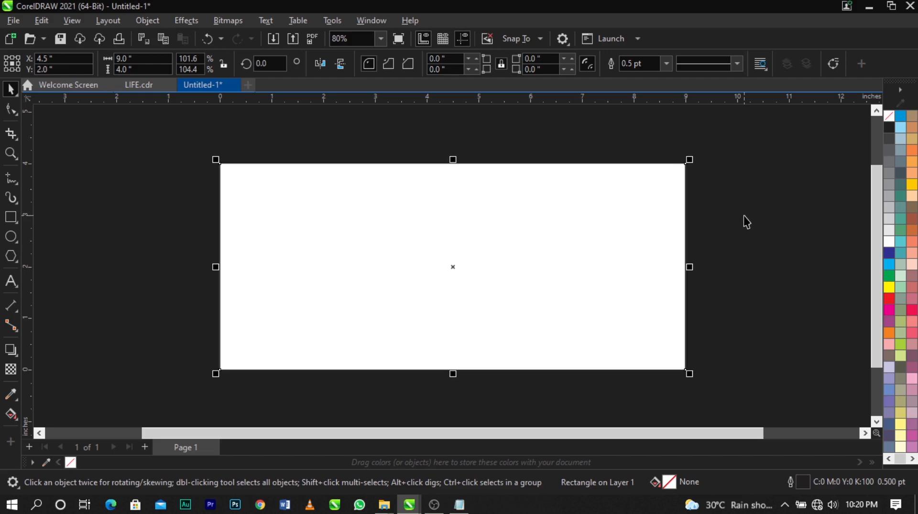
scroll(687, 247, up, 4)
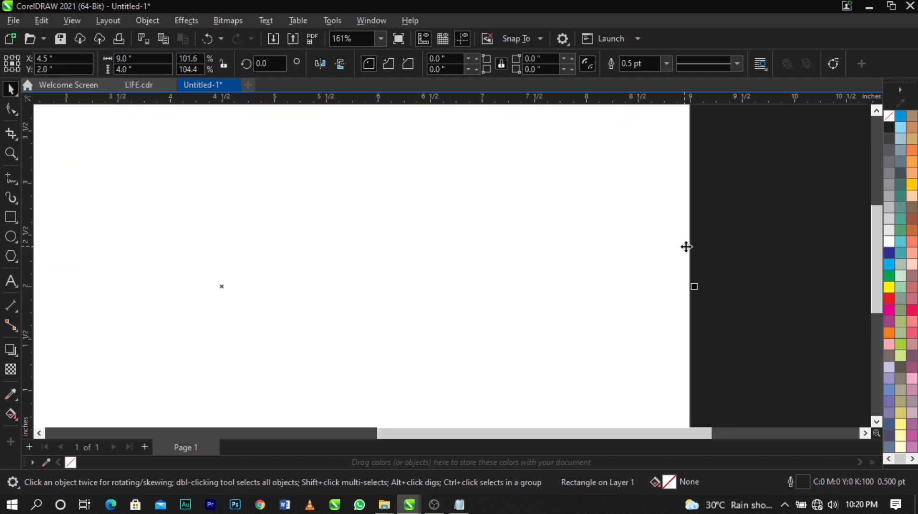
scroll(693, 237, down, 4)
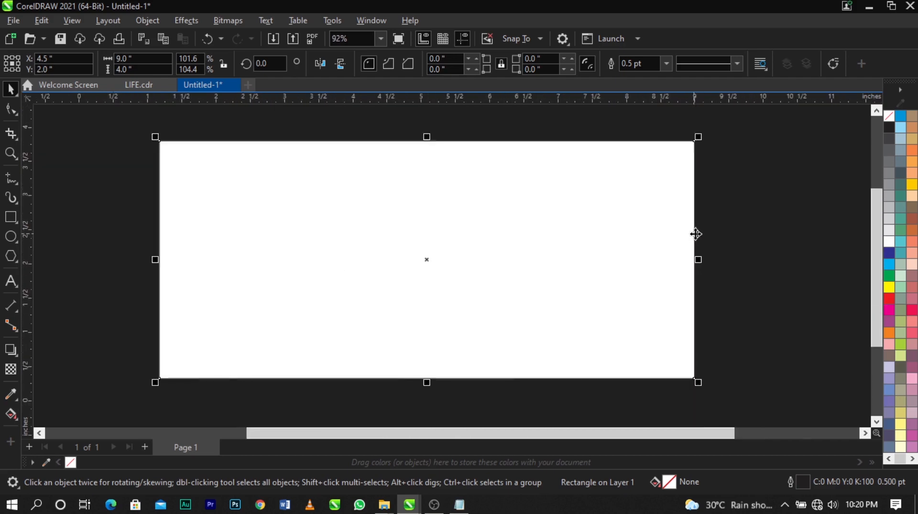
Step: Set the rectangle's outline colour to none and deselect the rectangle
right_click(891, 121)
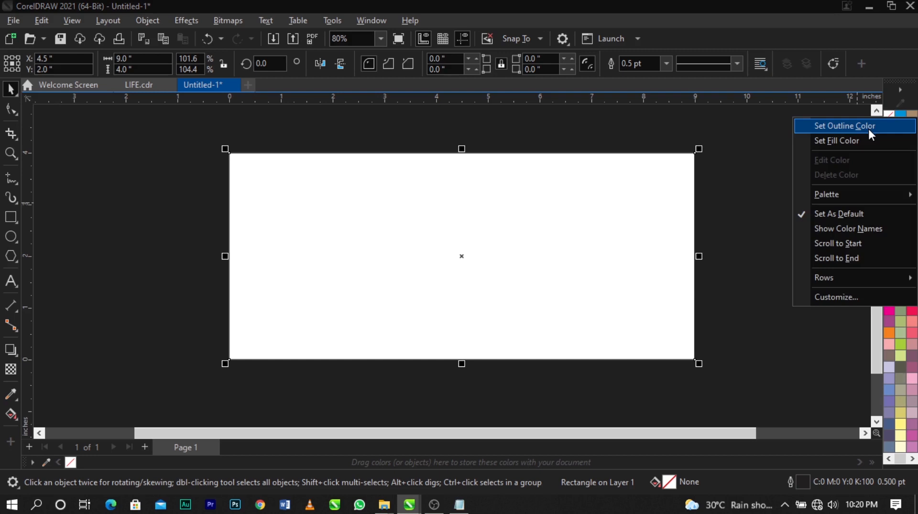
click(868, 129)
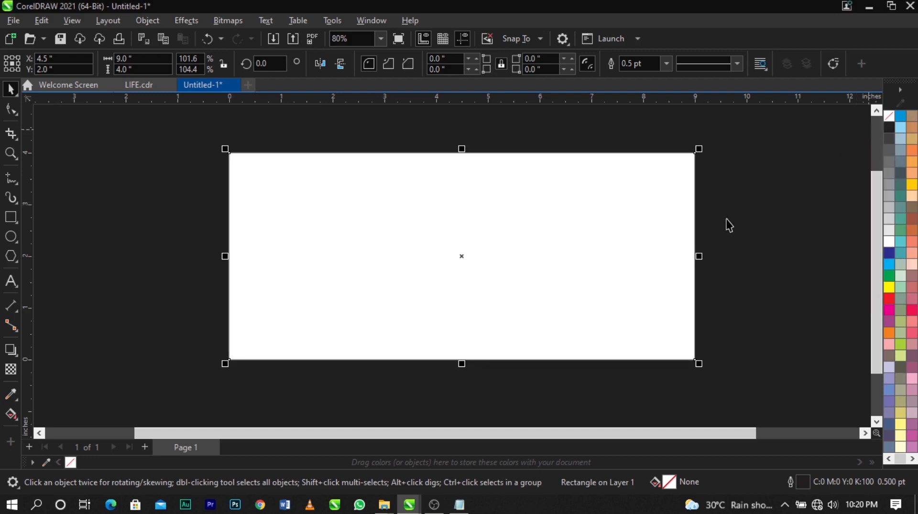
click(732, 241)
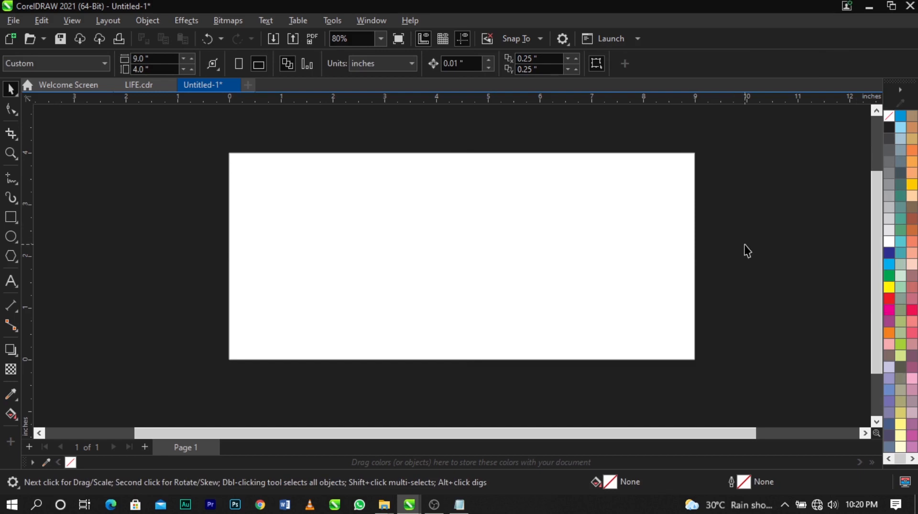
Step: Start an image import and browse to the life folder inside vidoes in Downloads
right_click(768, 245)
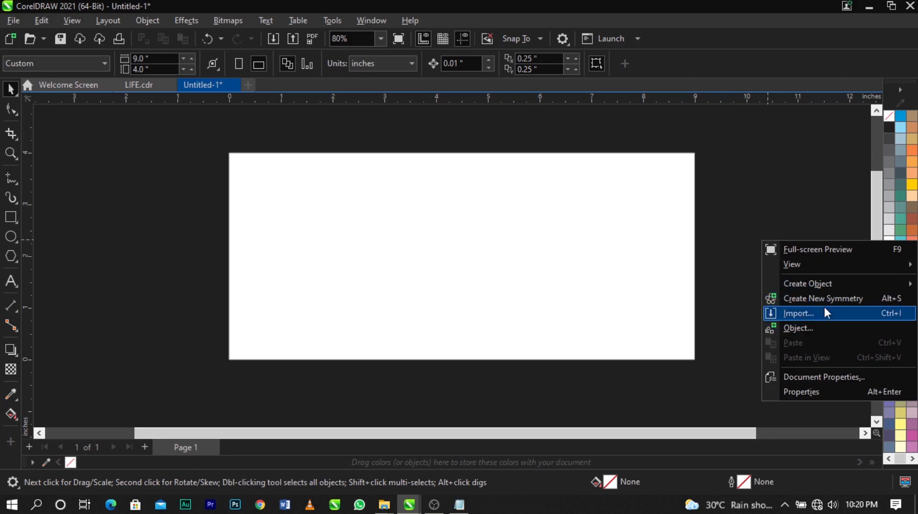
click(12, 20)
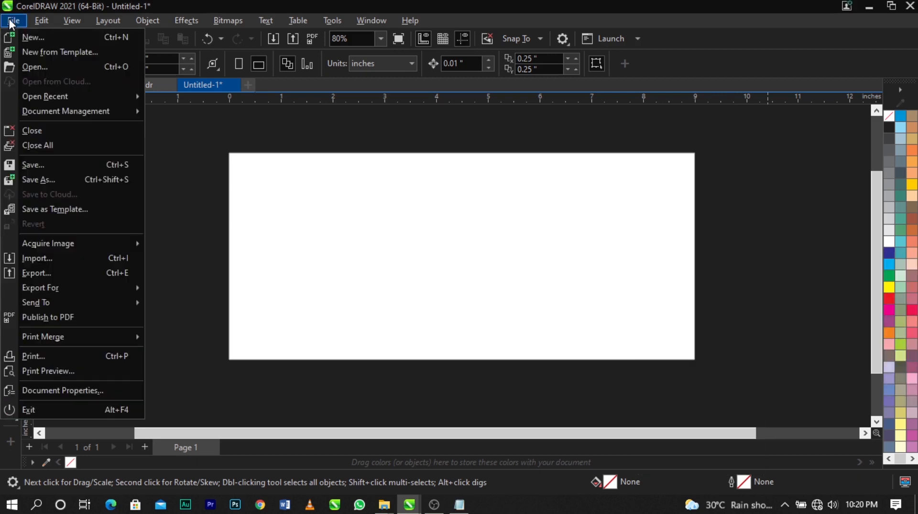
click(43, 258)
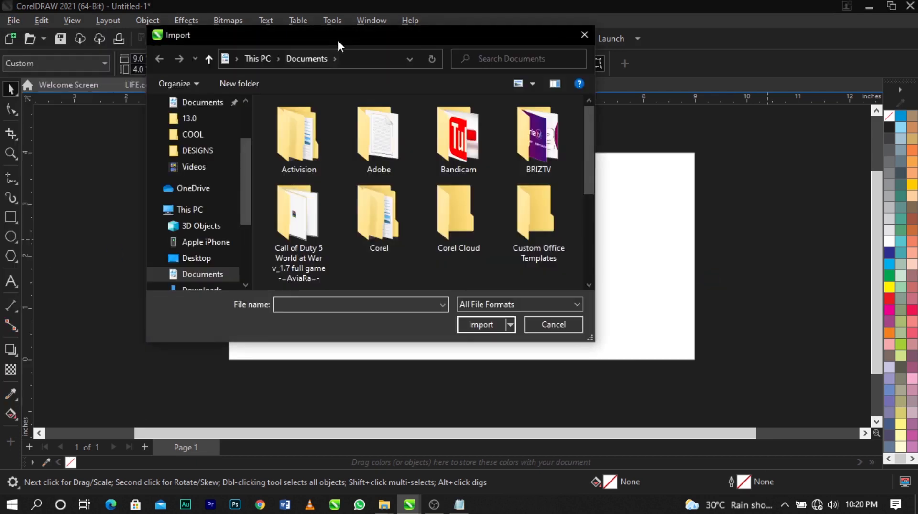
drag(341, 36, 450, 63)
scroll(435, 168, down, 3)
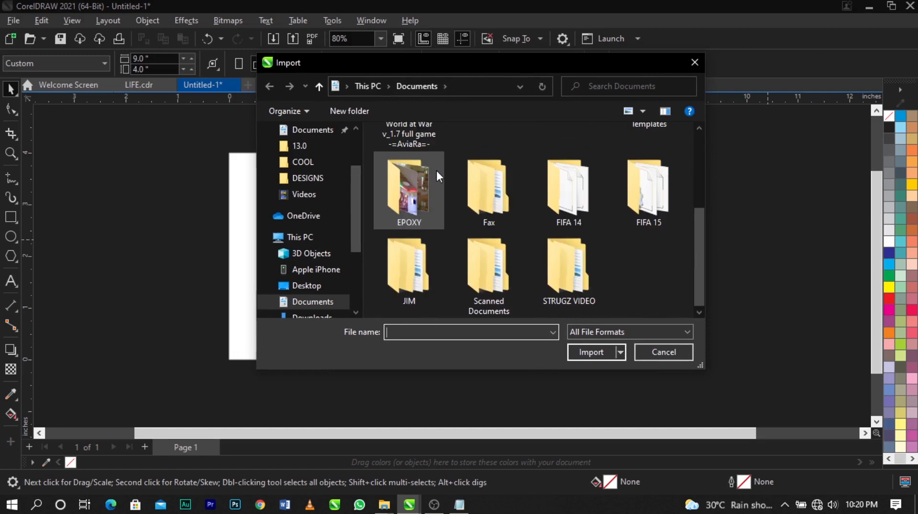
scroll(435, 168, up, 3)
scroll(321, 237, up, 1)
scroll(324, 246, down, 1)
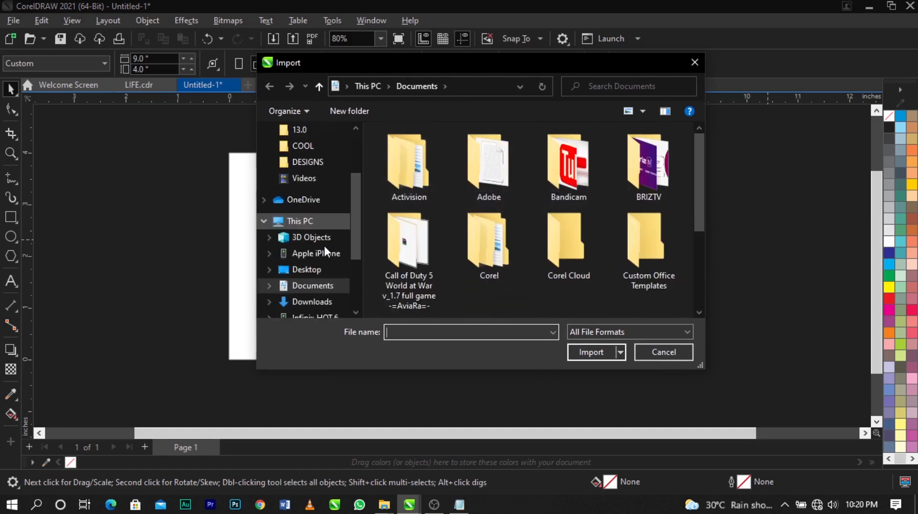
scroll(321, 284, down, 1)
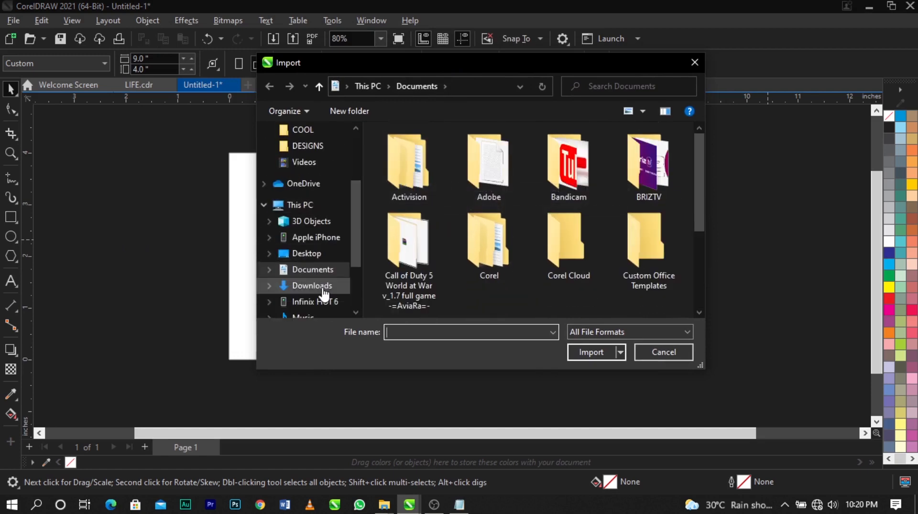
click(320, 287)
double_click(505, 223)
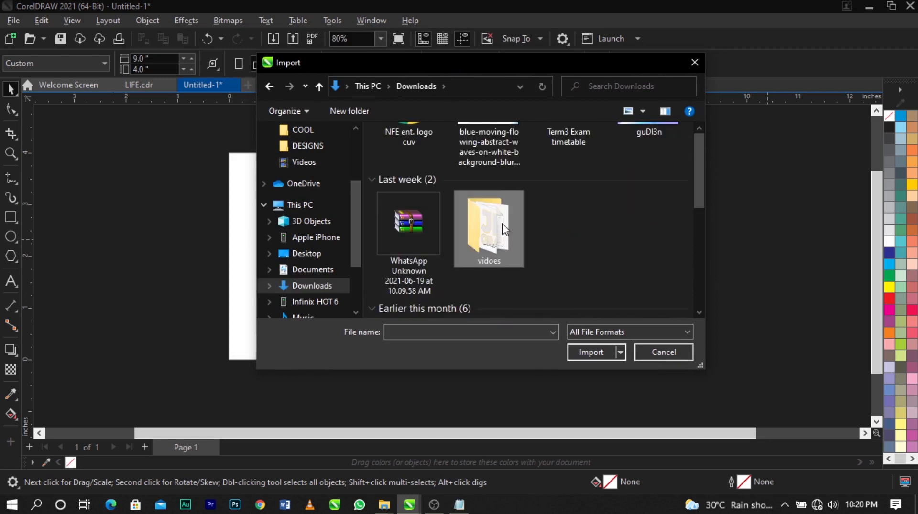
scroll(619, 190, down, 3)
scroll(612, 186, up, 3)
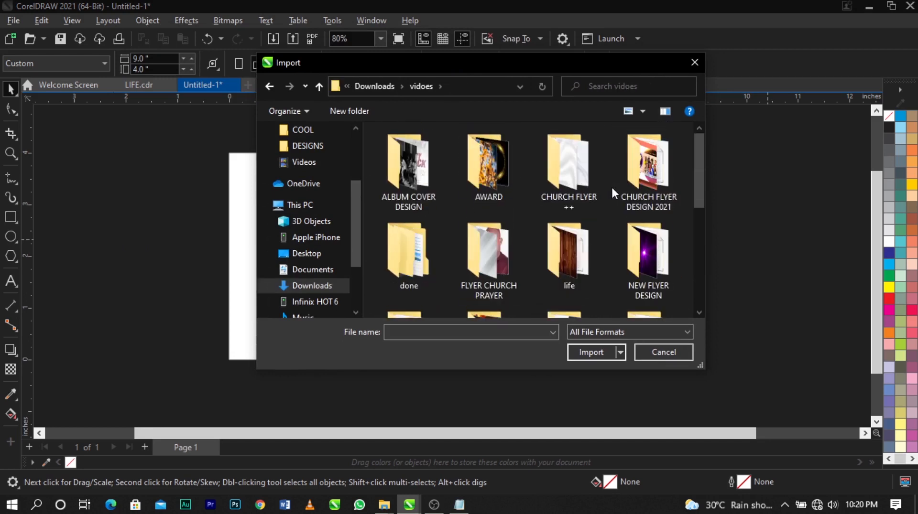
double_click(570, 265)
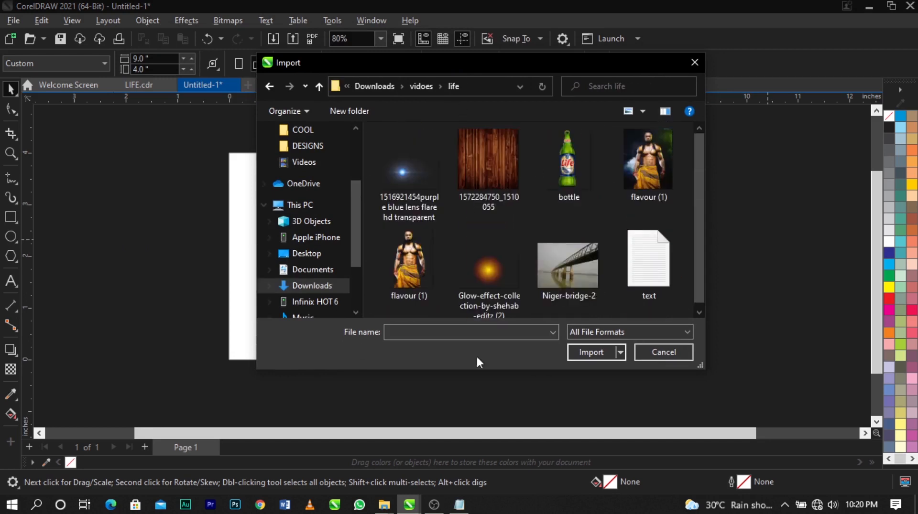
click(505, 167)
ctrl+click(421, 167)
ctrl+click(429, 249)
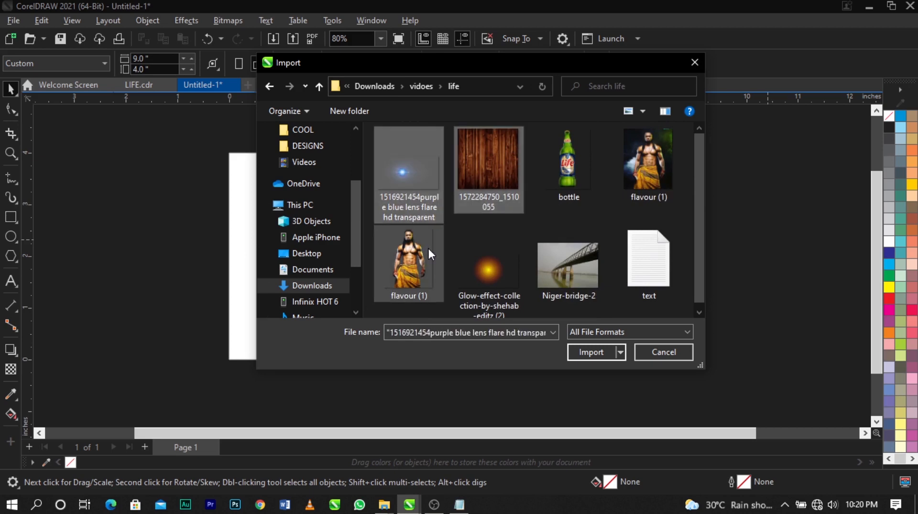
ctrl+click(494, 258)
ctrl+click(567, 259)
ctrl+click(555, 164)
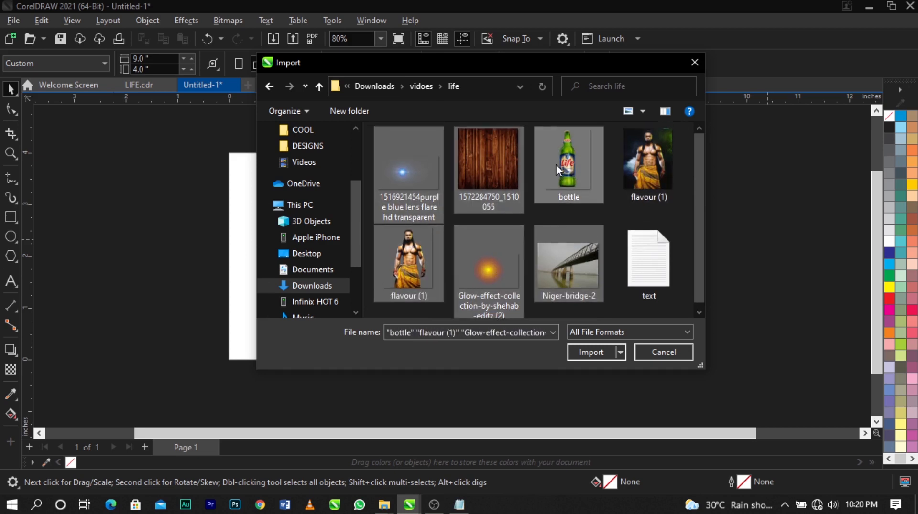
click(591, 353)
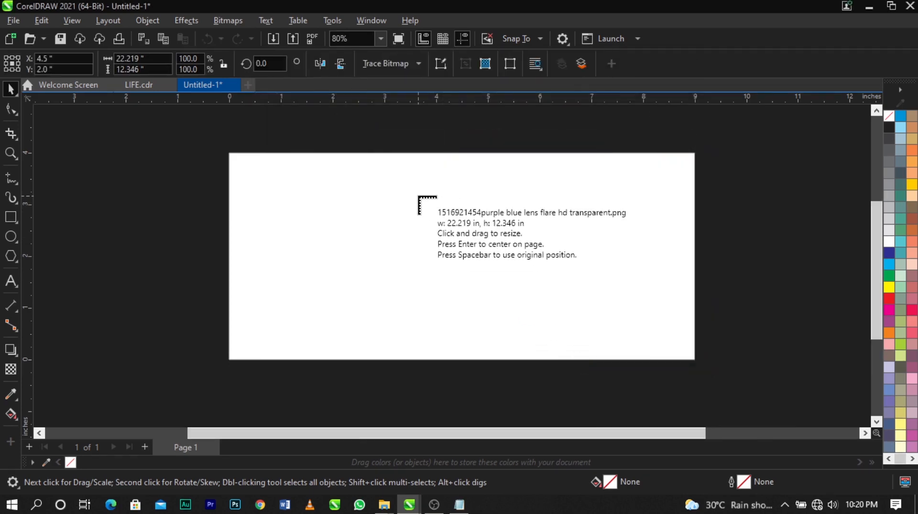
Step: Place the six imported images at reduced size in the empty area to the right of the page
scroll(419, 205, down, 2)
drag(640, 173, 729, 247)
click(771, 276)
click(813, 273)
click(815, 237)
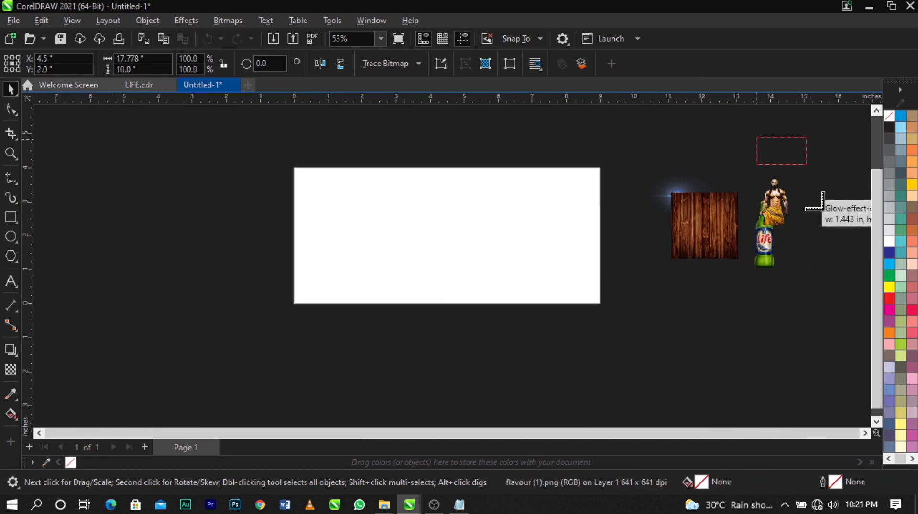
click(807, 203)
click(774, 201)
drag(730, 176, 821, 272)
Step: Spread out the man cutout, the bottle and the wood texture beside the page so that the lens flare is uncovered
drag(787, 222, 682, 293)
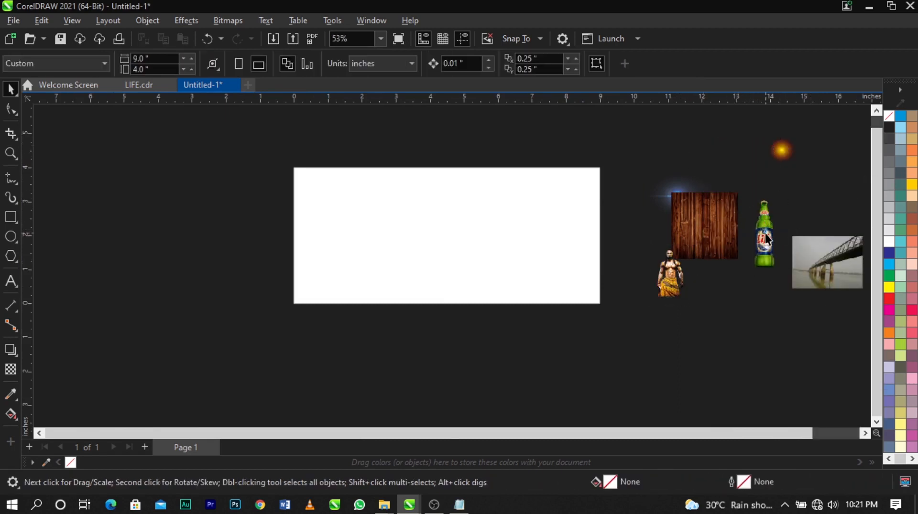
mouse_move(776, 225)
mouse_down()
mouse_move(761, 191)
mouse_move(762, 228)
mouse_up()
click(819, 219)
scroll(762, 228, up, 6)
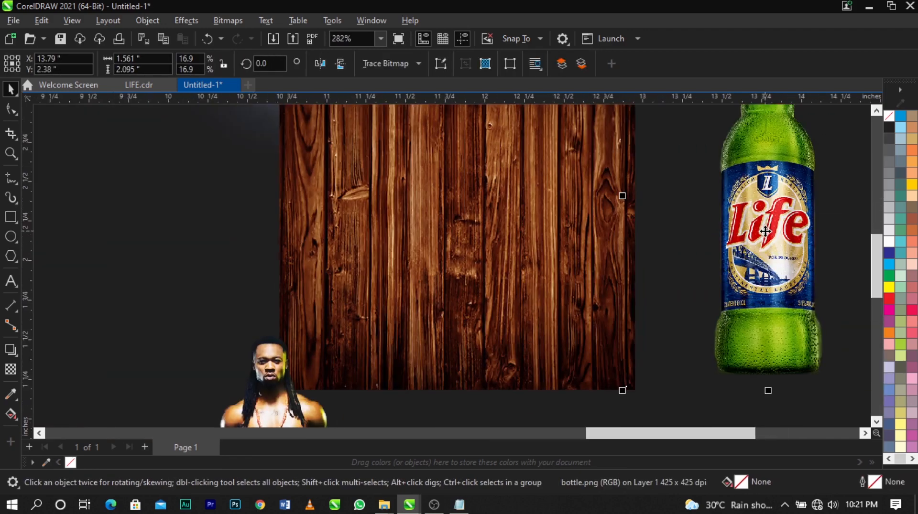
scroll(765, 232, down, 6)
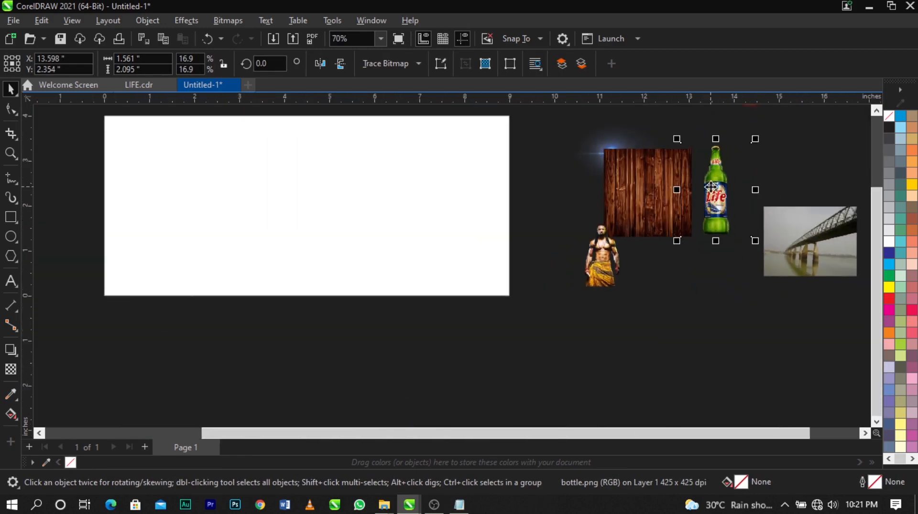
scroll(711, 188, down, 1)
click(683, 200)
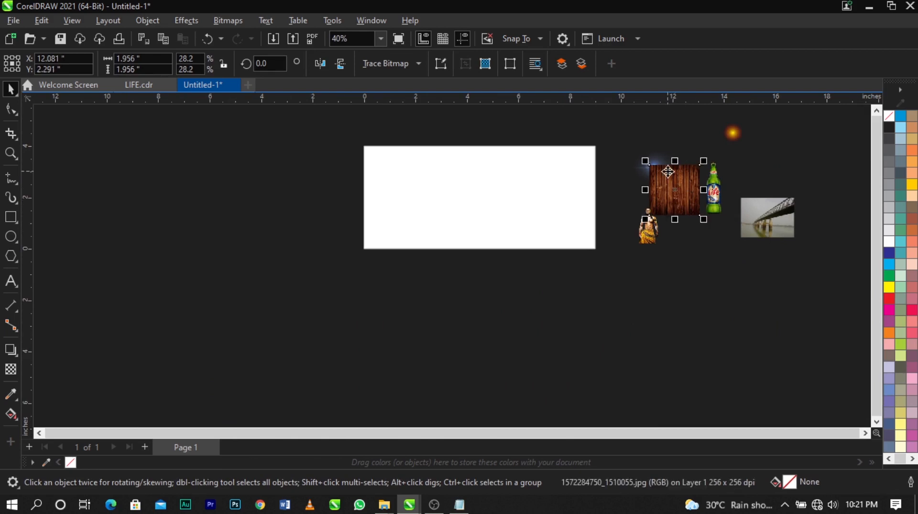
drag(684, 200, 710, 246)
Step: Look over the imported man cutout, wood texture and glow images beside the page
scroll(757, 189, up, 3)
scroll(757, 189, down, 2)
scroll(630, 242, up, 3)
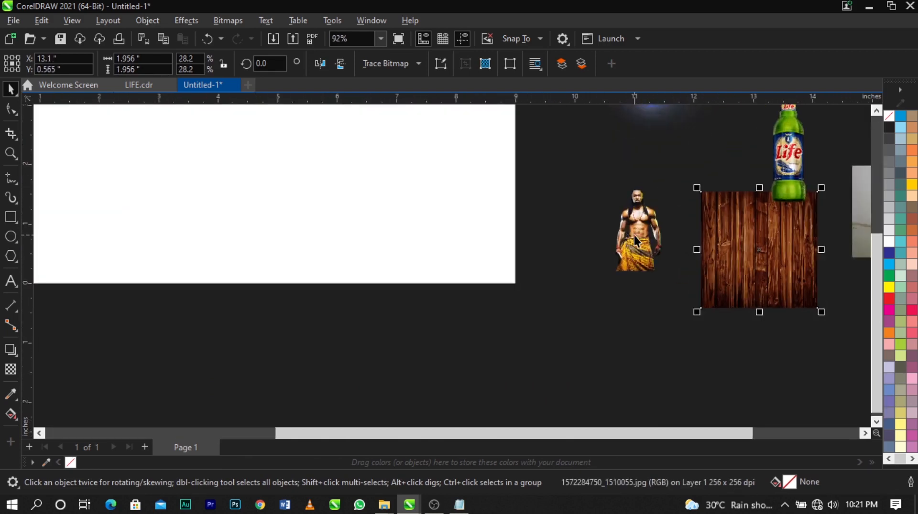
click(663, 229)
scroll(670, 224, down, 2)
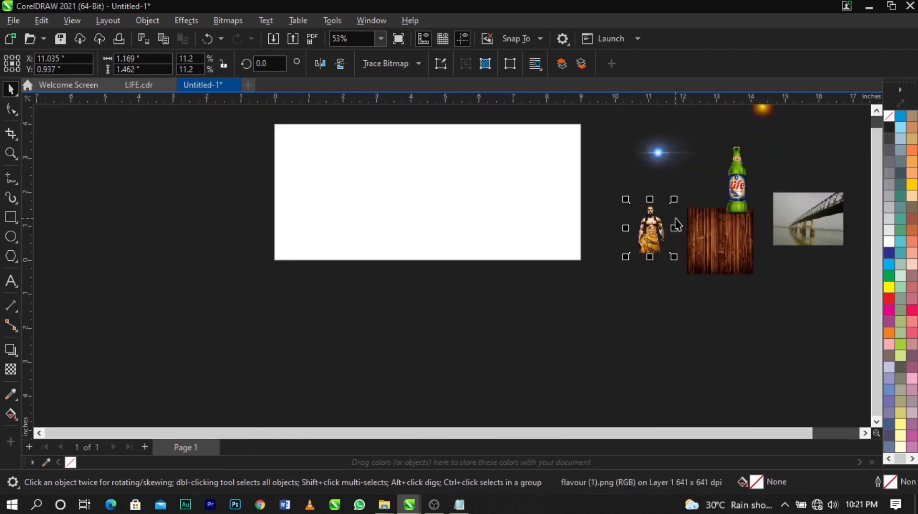
scroll(334, 186, down, 2)
scroll(354, 153, up, 1)
click(709, 199)
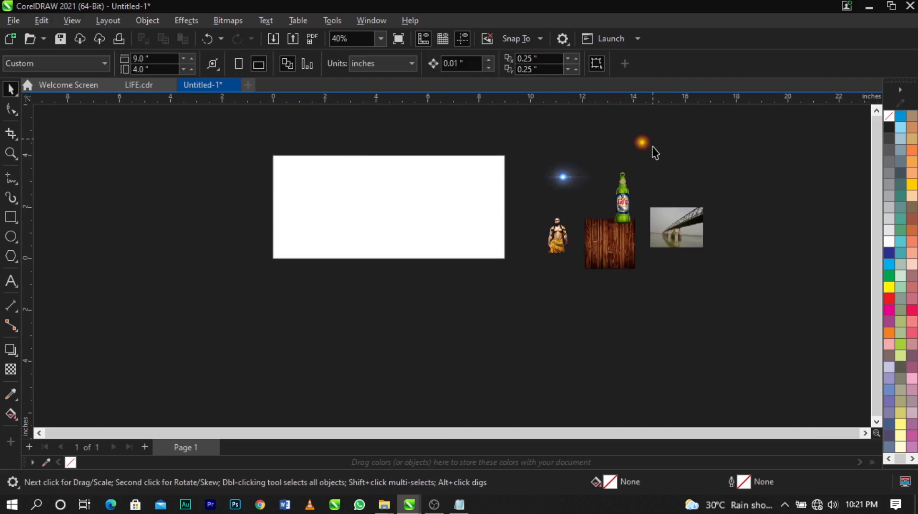
click(655, 158)
scroll(276, 231, up, 1)
scroll(691, 219, down, 1)
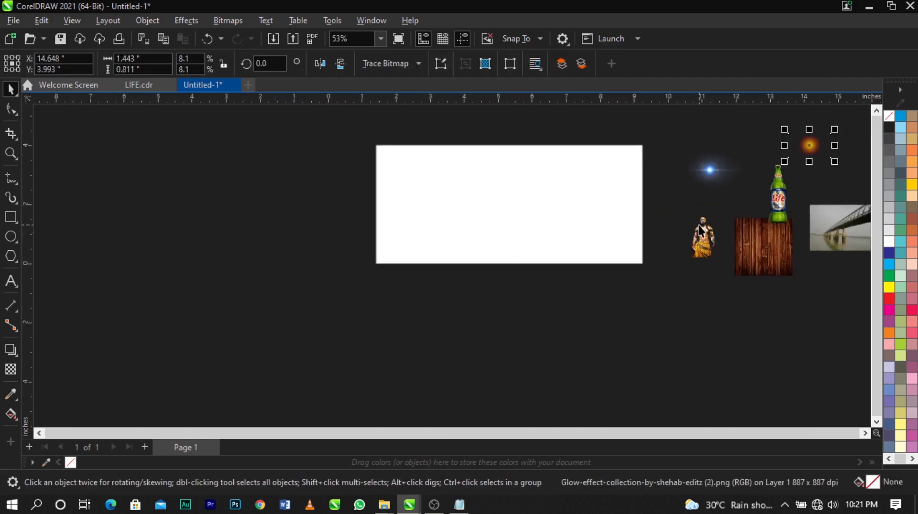
Step: Move the man cutout to the left of the page and enlarge it to slightly more than the page height
scroll(569, 201, up, 1)
drag(759, 259, 425, 343)
drag(318, 263, 225, 230)
click(469, 266)
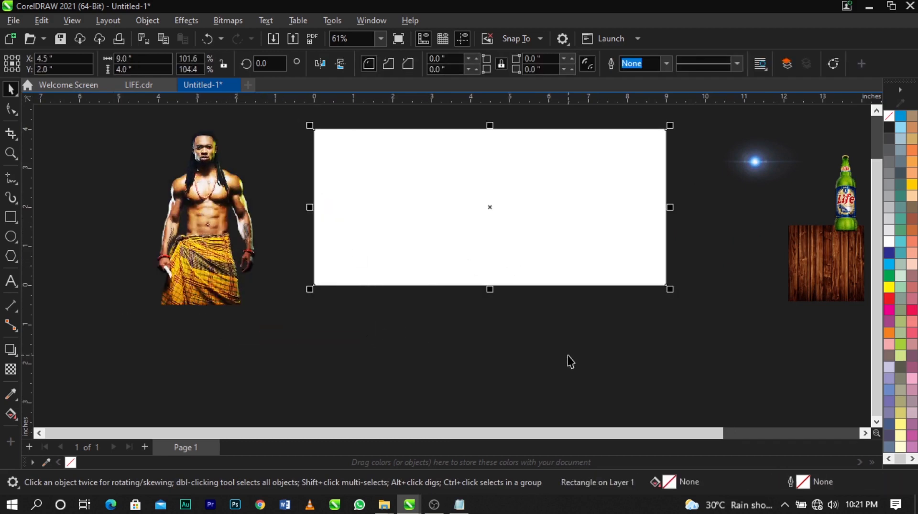
click(510, 360)
Step: Move the Life bottle onto the left part of the white banner rectangle
scroll(529, 237, down, 1)
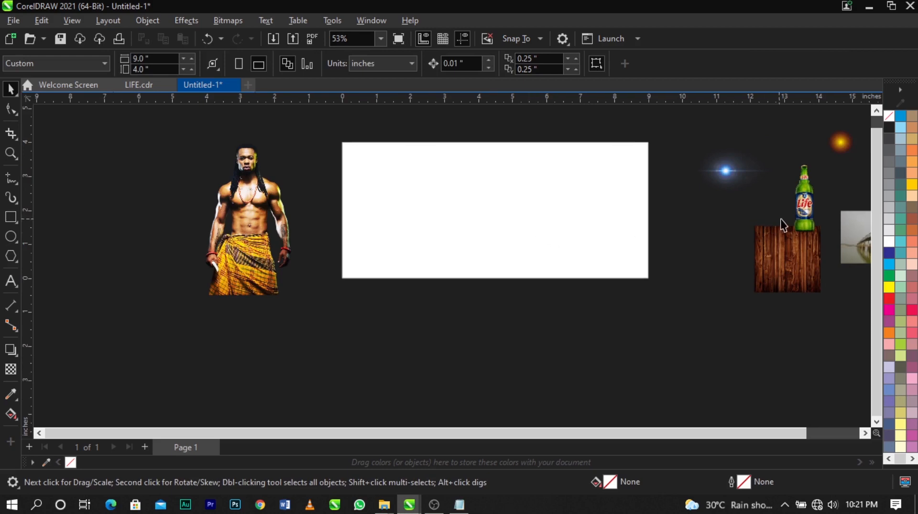
drag(803, 206, 499, 203)
key(z)
drag(329, 131, 720, 304)
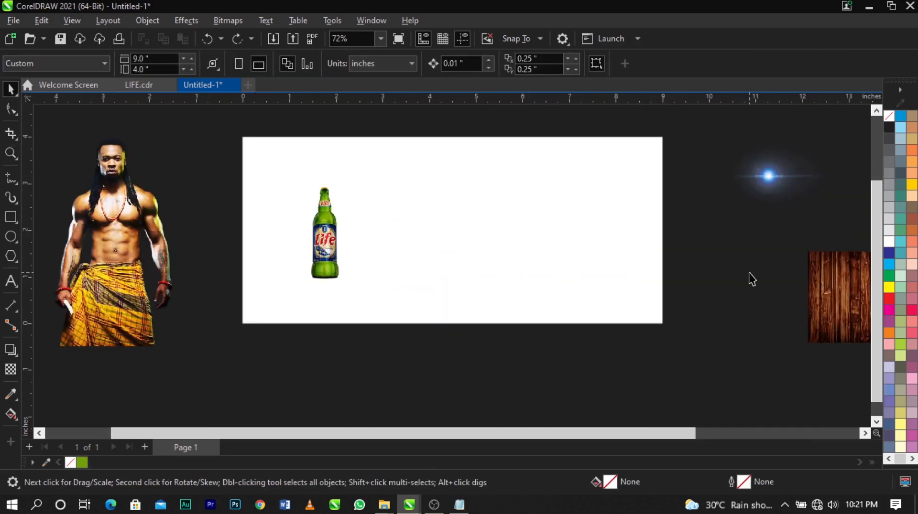
Step: Give the banner rectangle an elliptical fountain fill running from a white centre to black edges
click(17, 413)
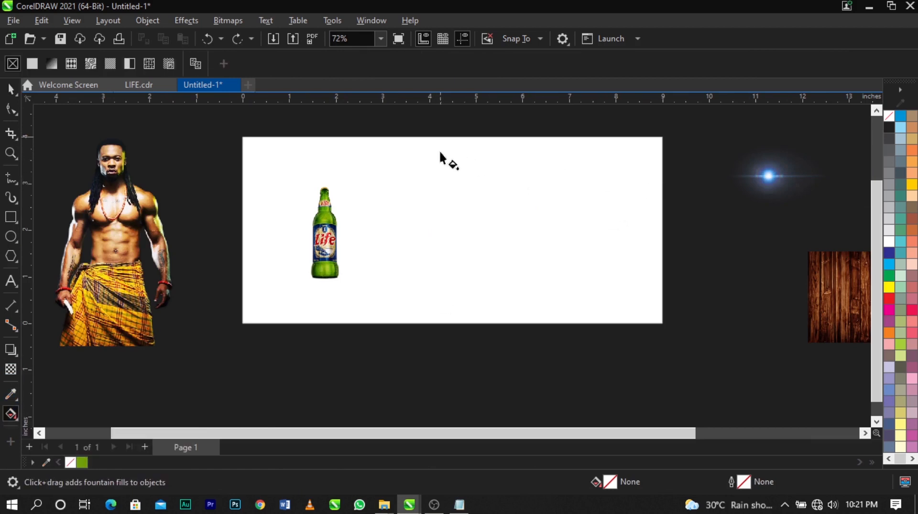
click(441, 217)
drag(444, 142, 446, 316)
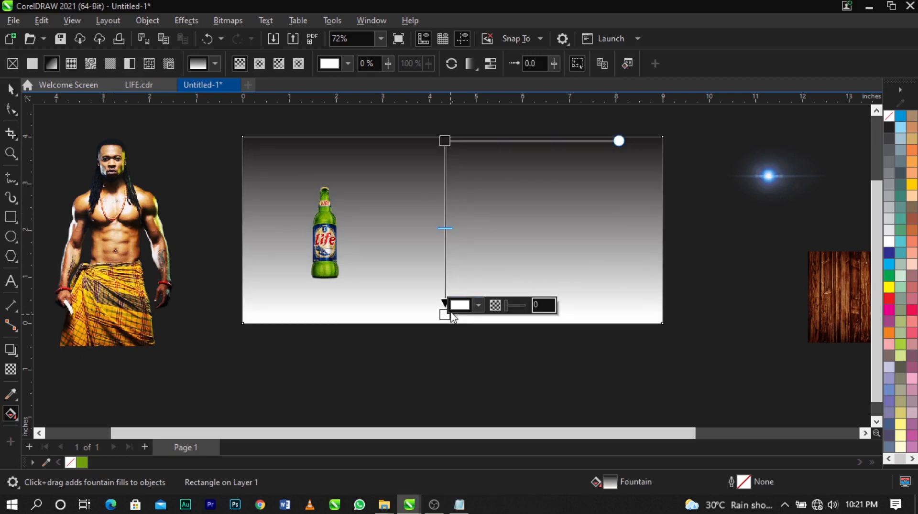
click(265, 68)
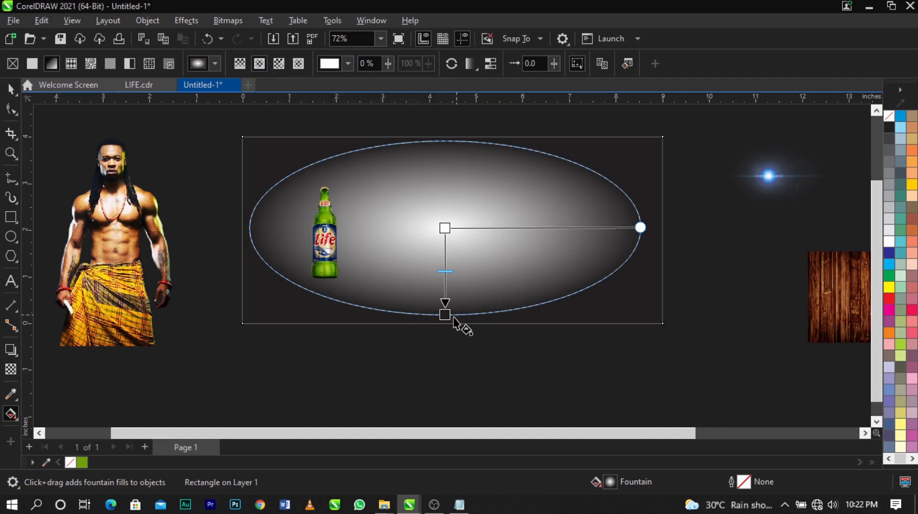
Step: Stretch the fountain fill's ellipse beyond the rectangle's upper and lower edges and nearly to its full width
drag(445, 315, 445, 323)
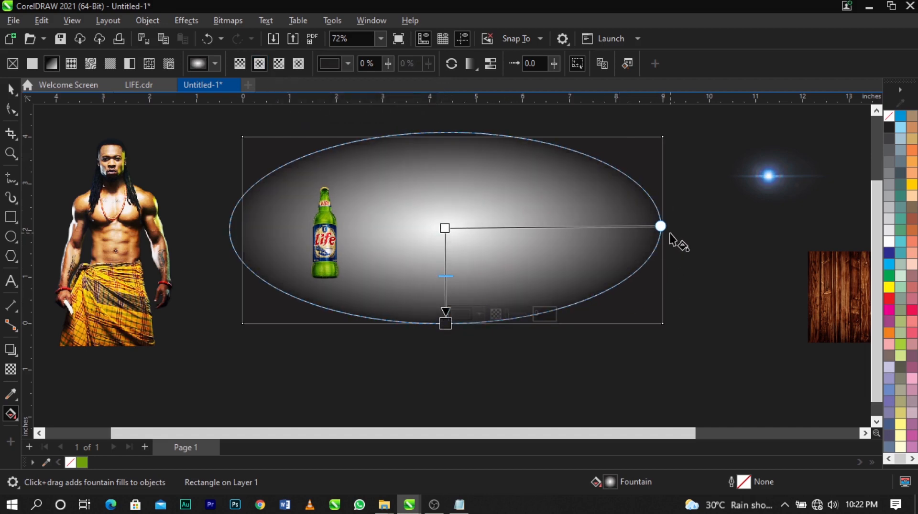
drag(660, 226, 601, 240)
drag(445, 314, 444, 343)
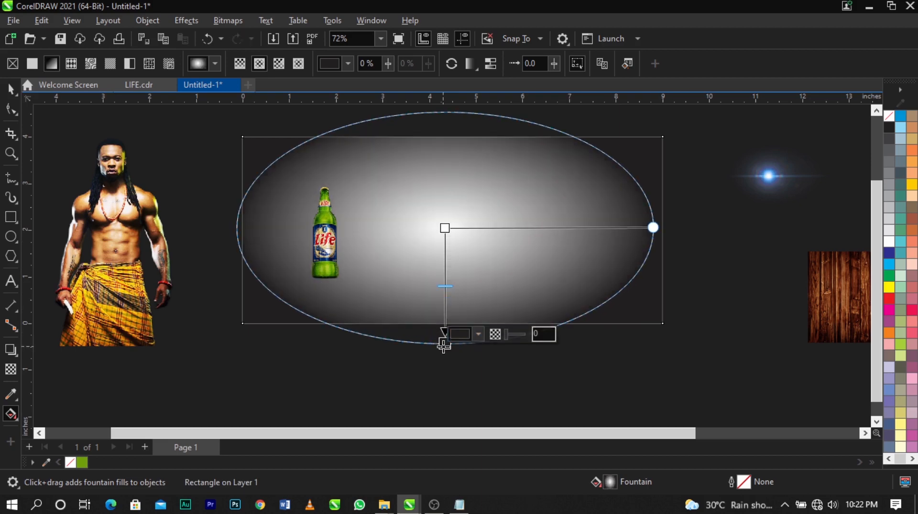
click(450, 374)
Step: Set the fountain fill's outer colour to a dark green sampled from the bottle, with its hue adjusted to #082E00
click(434, 234)
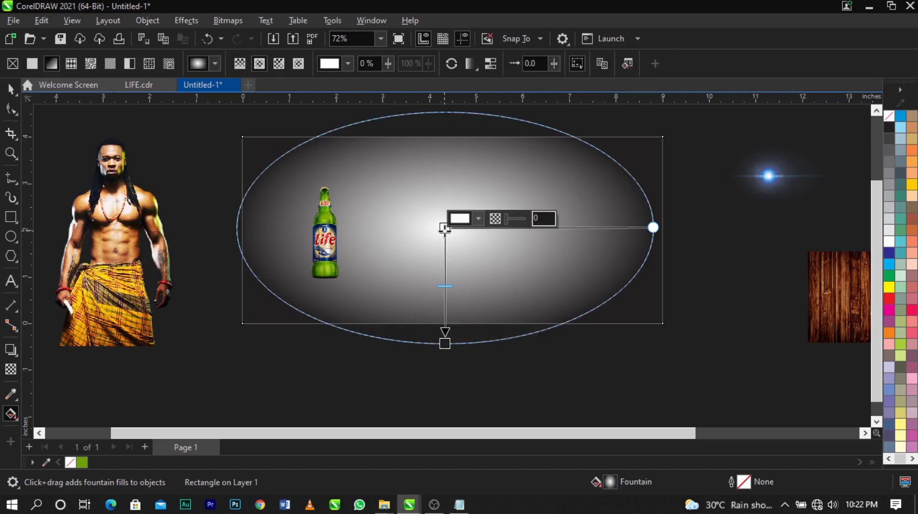
click(444, 343)
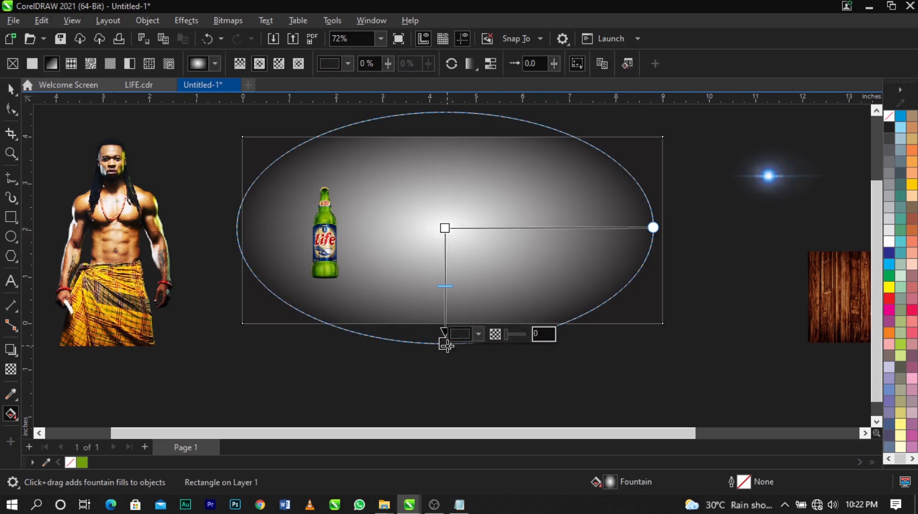
click(478, 334)
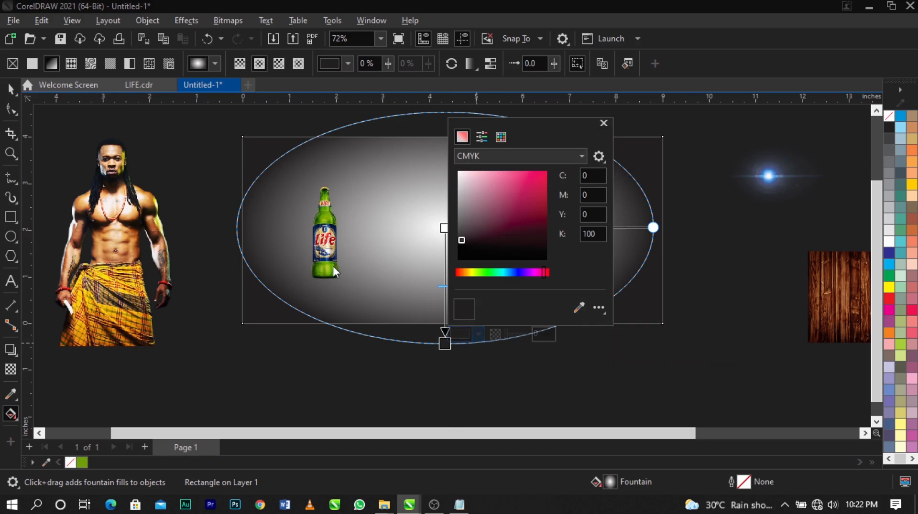
click(579, 307)
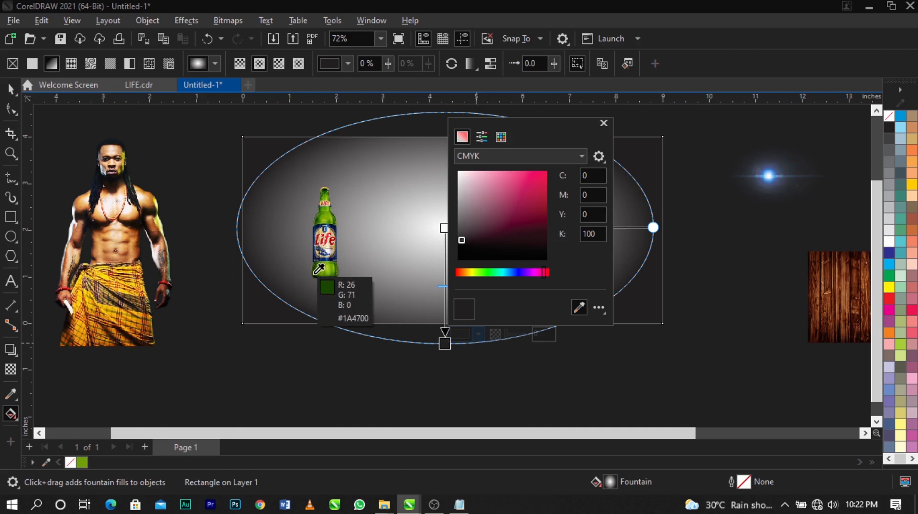
click(321, 271)
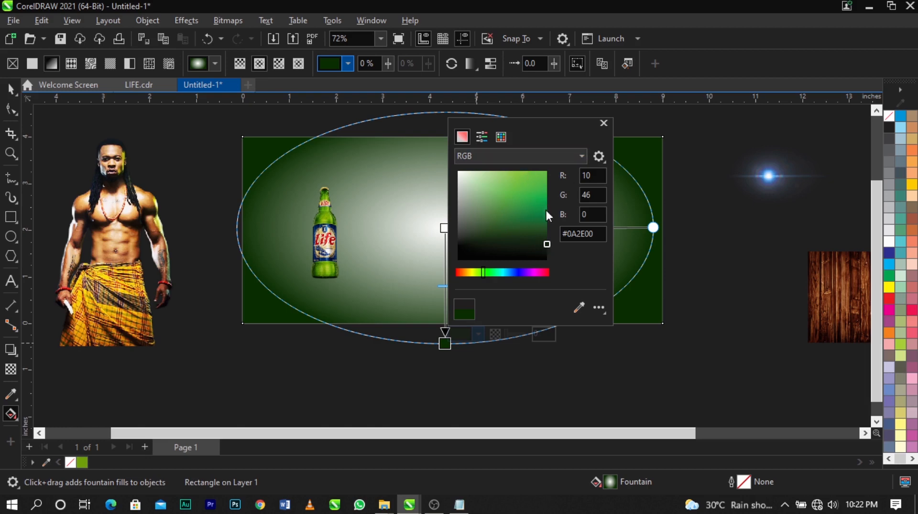
drag(483, 276, 484, 277)
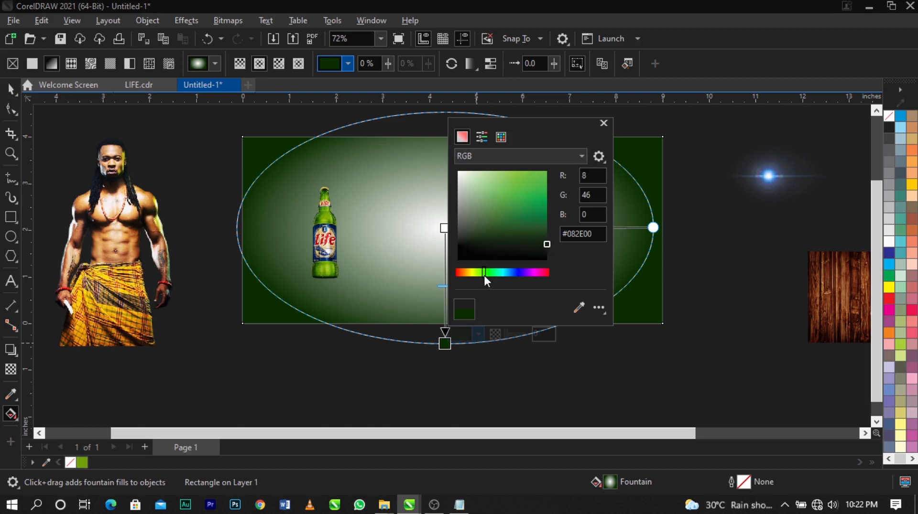
Step: Fine-tune the fill's dark outer green and set its centre colour to a green sampled from the bottle, adjusted to #25910D
drag(543, 243, 545, 247)
click(433, 245)
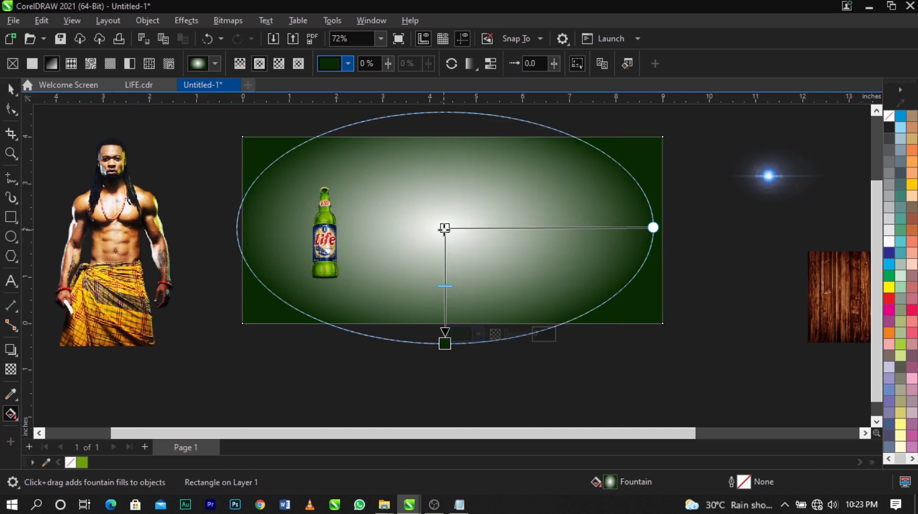
click(444, 228)
click(481, 218)
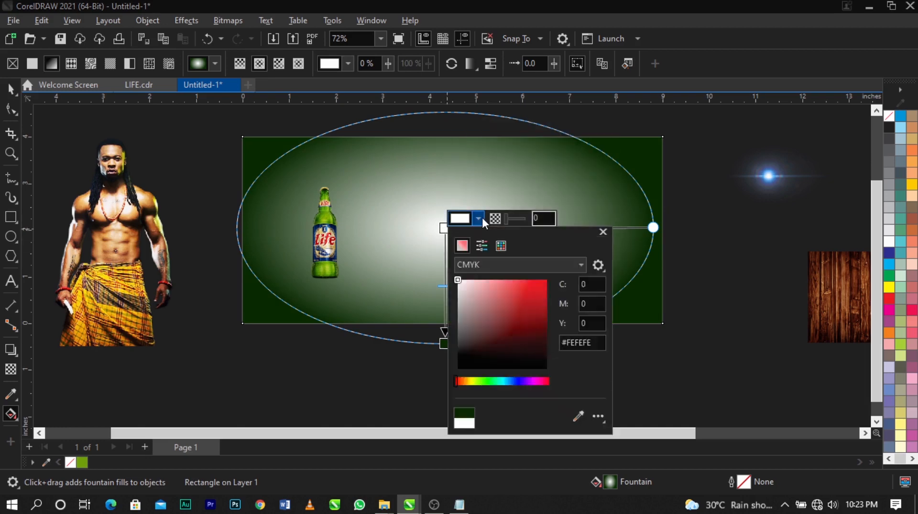
click(578, 415)
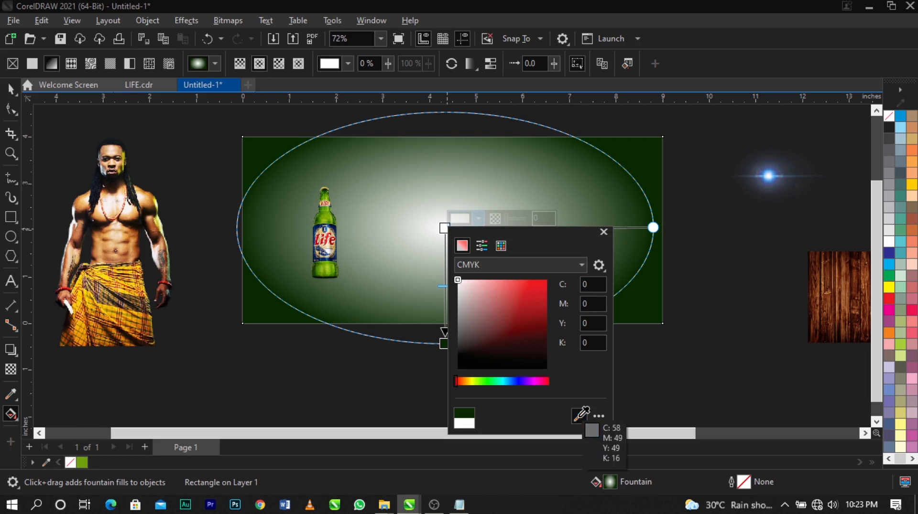
click(325, 264)
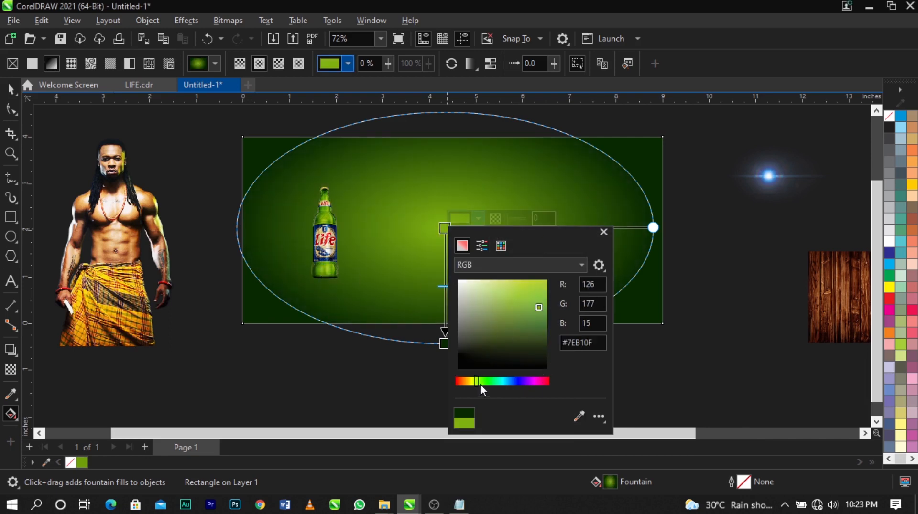
drag(479, 384, 484, 379)
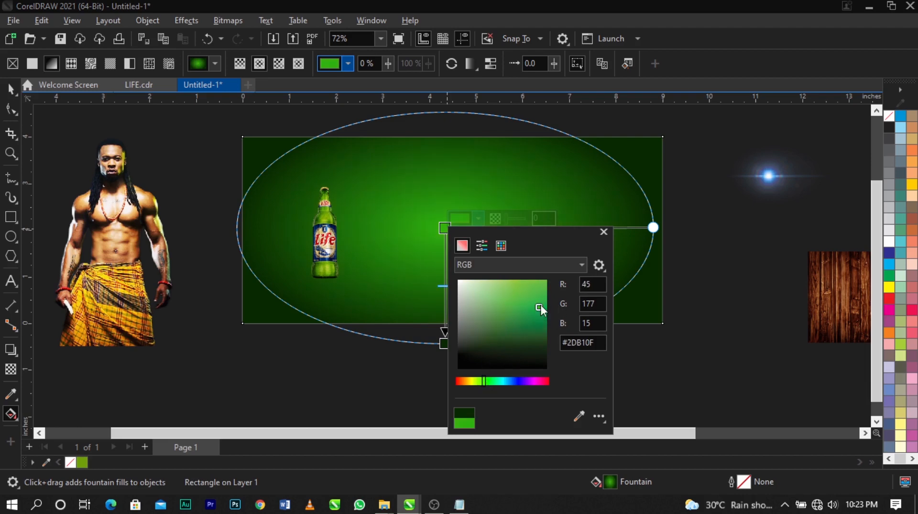
drag(540, 306, 540, 317)
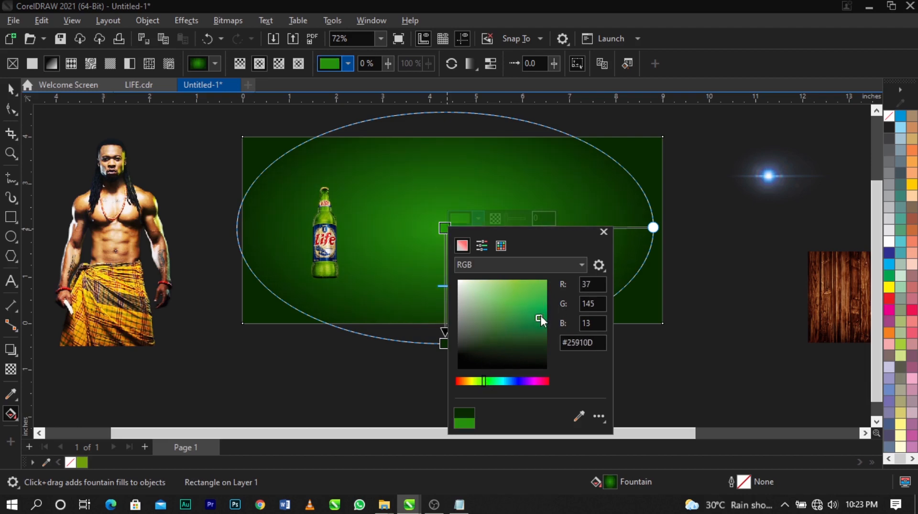
click(666, 234)
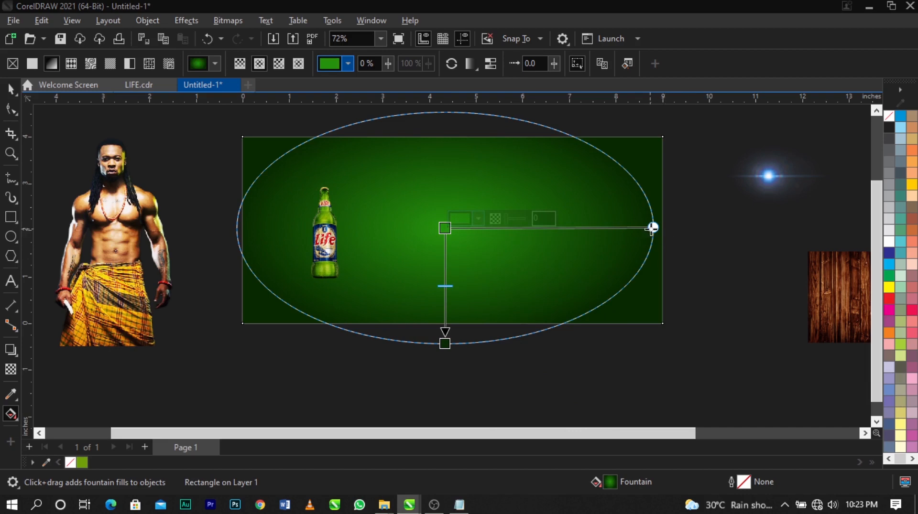
Step: Shrink the fountain fill's ellipse slightly in width and height around its centre
drag(652, 228, 644, 227)
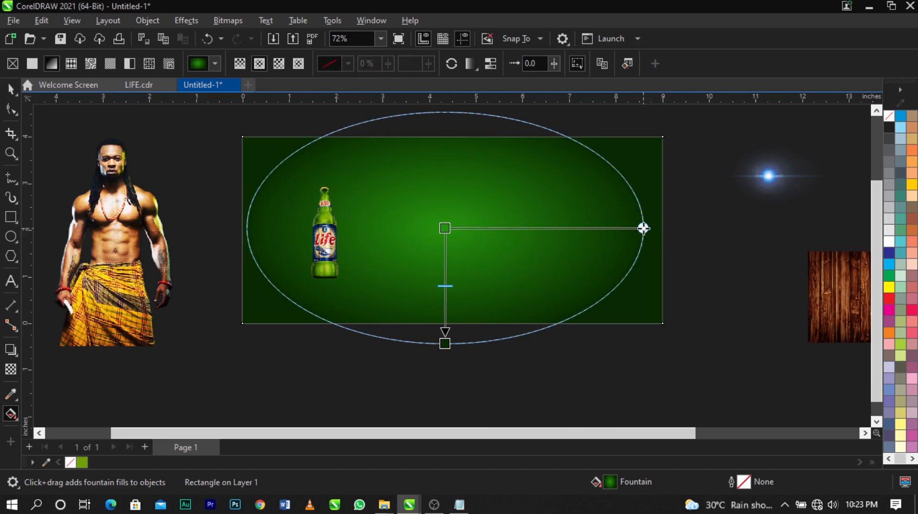
drag(445, 344, 445, 340)
click(445, 340)
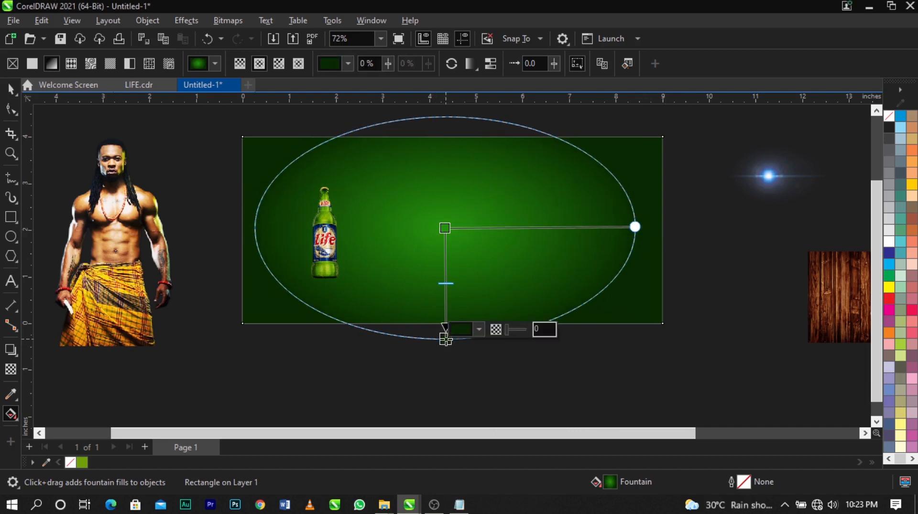
click(748, 312)
Step: Move the Life bottle off the banner, into the gap between the man and the green rectangle
key(space)
drag(325, 245, 192, 202)
click(233, 341)
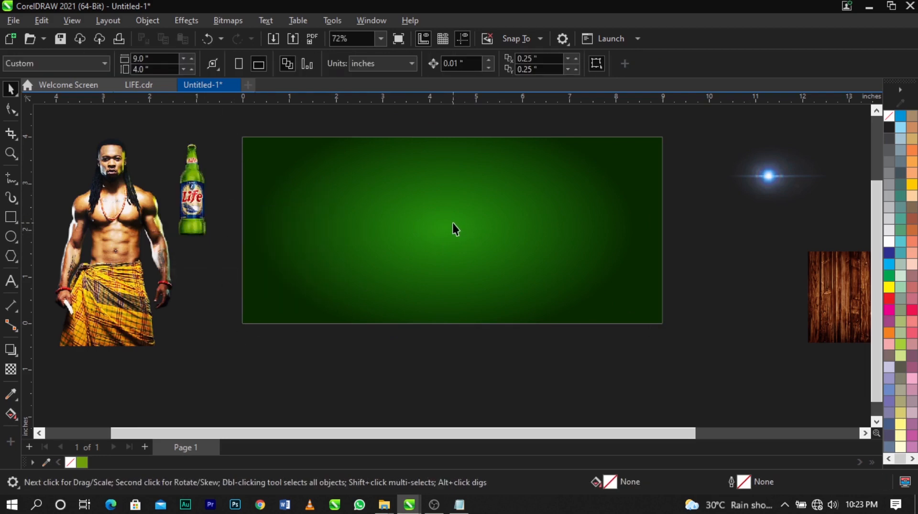
Step: Move the wood texture image onto the middle of the banner and enlarge it to about 4.73 inches square
drag(834, 310, 340, 240)
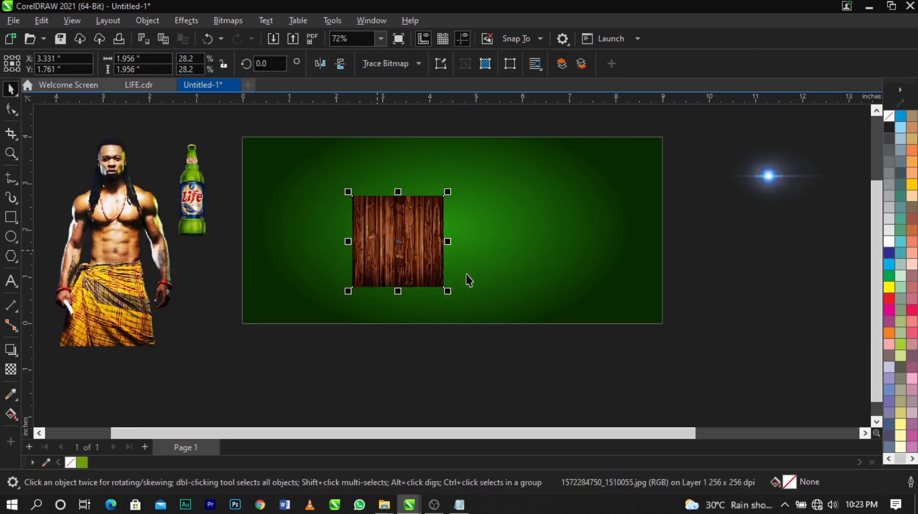
drag(447, 292, 468, 284)
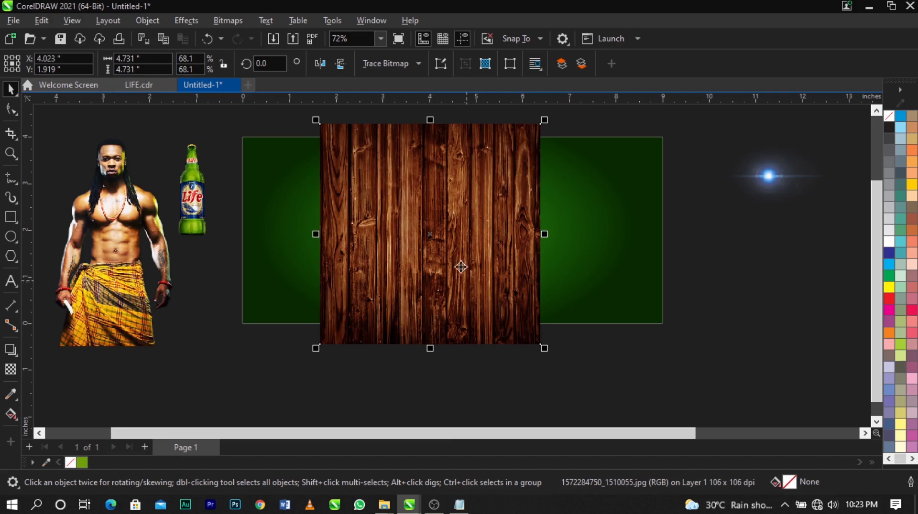
drag(457, 249, 461, 248)
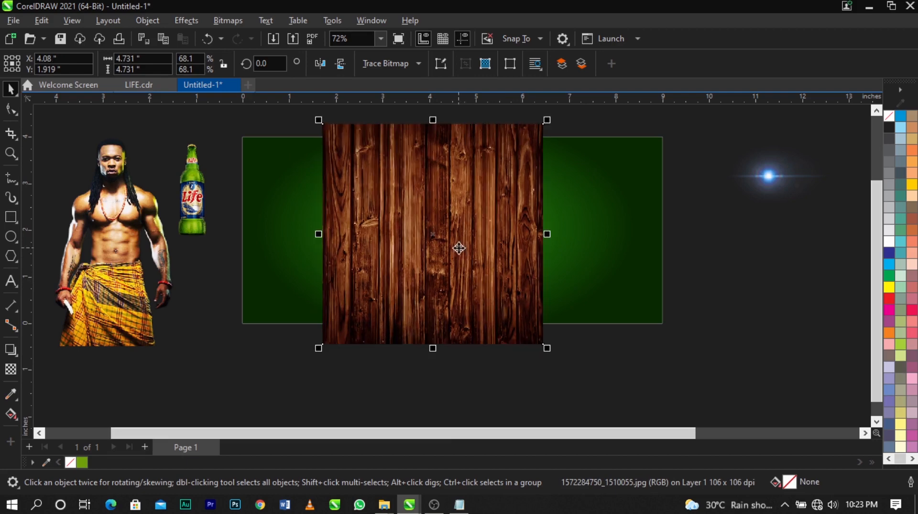
Step: Add a perspective to the wood image and pull its two lower corners outward, well beyond the banner's sides
click(144, 21)
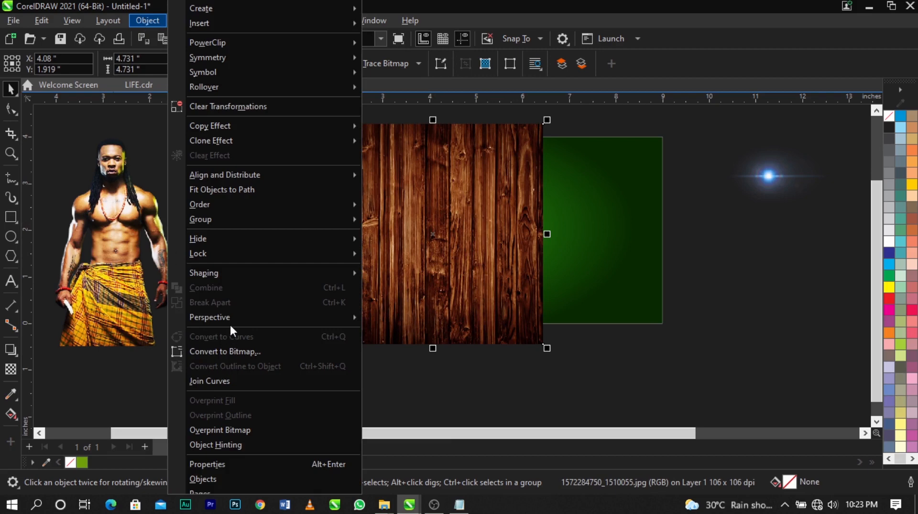
mouse_move(236, 319)
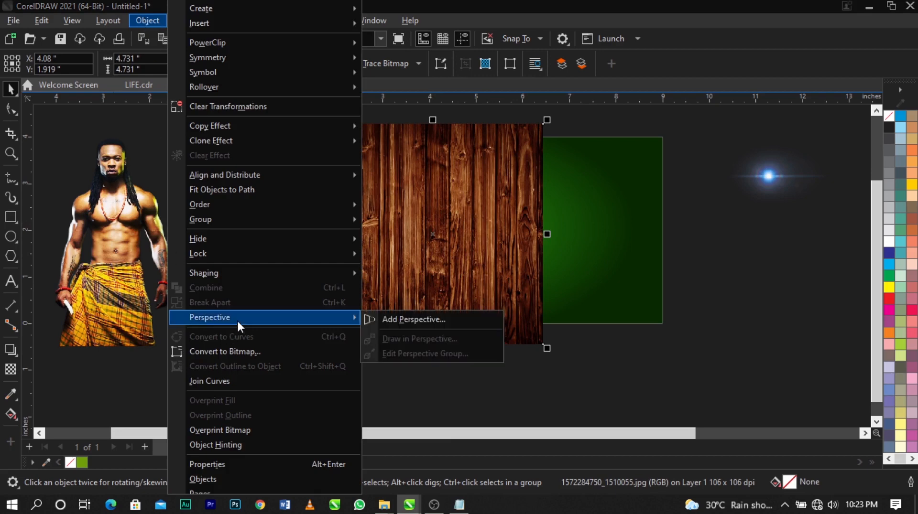
click(406, 321)
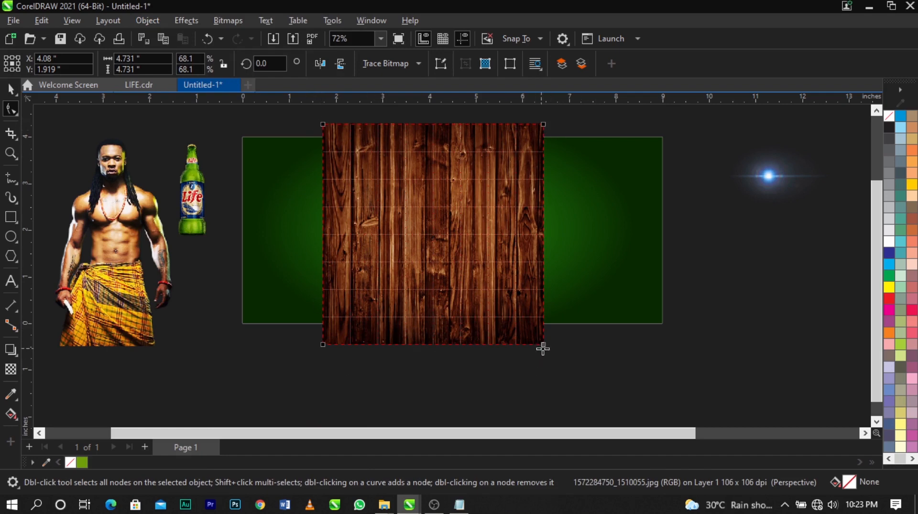
drag(543, 346, 753, 348)
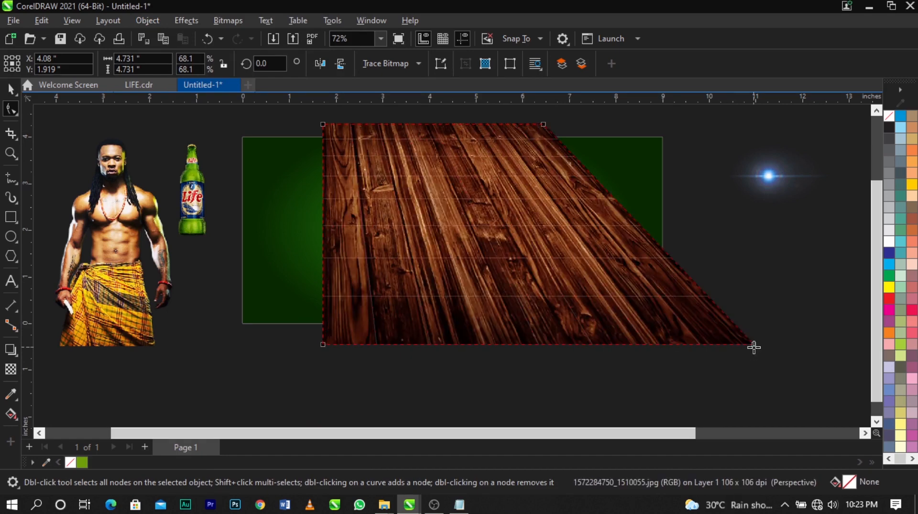
drag(326, 345, 104, 345)
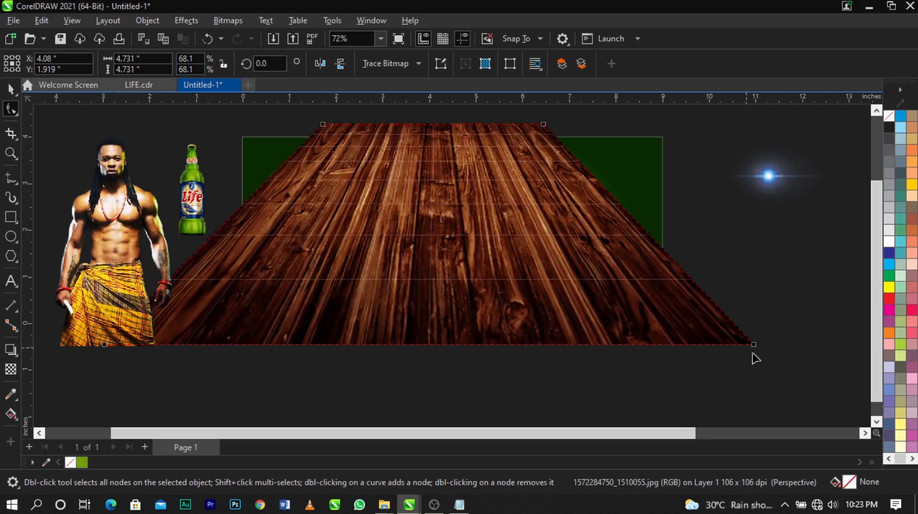
drag(755, 345, 831, 345)
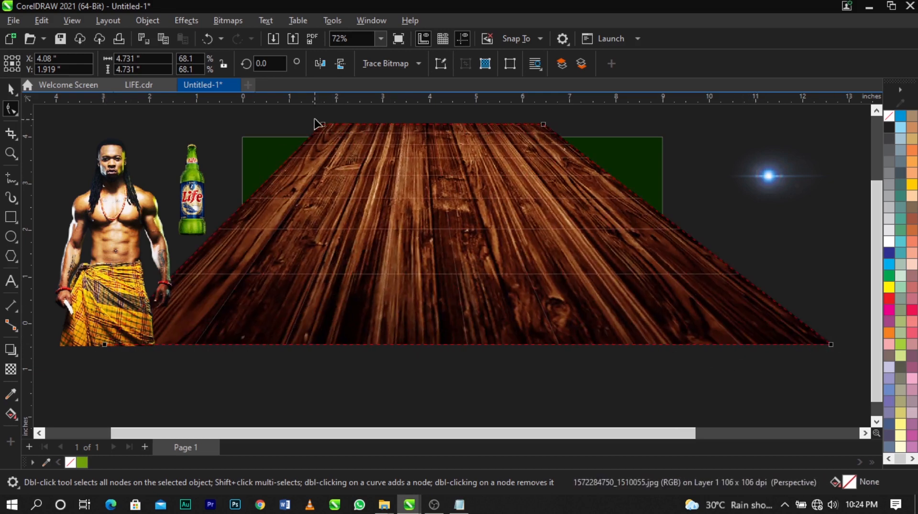
Step: Lower and spread the wood image's upper perspective corners to form a nearly level floor about 15.6 by 2.1 inches
drag(548, 125, 615, 179)
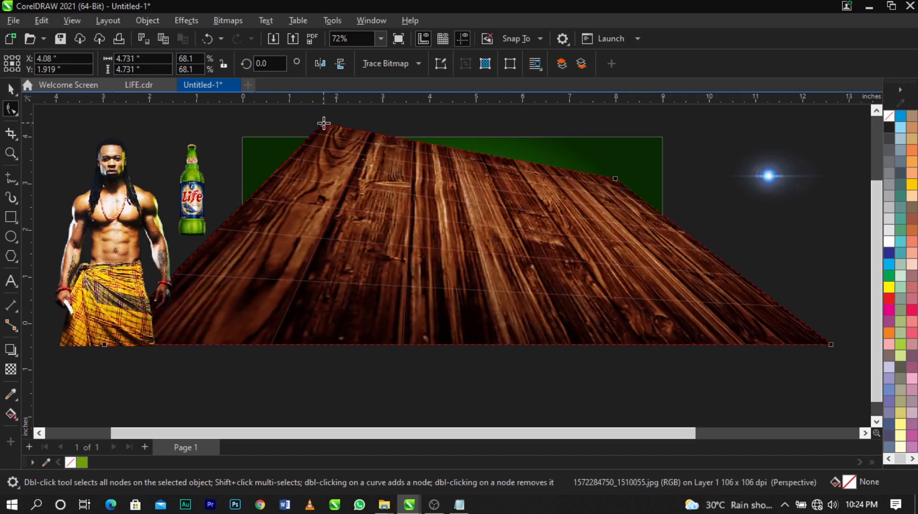
drag(324, 124, 233, 215)
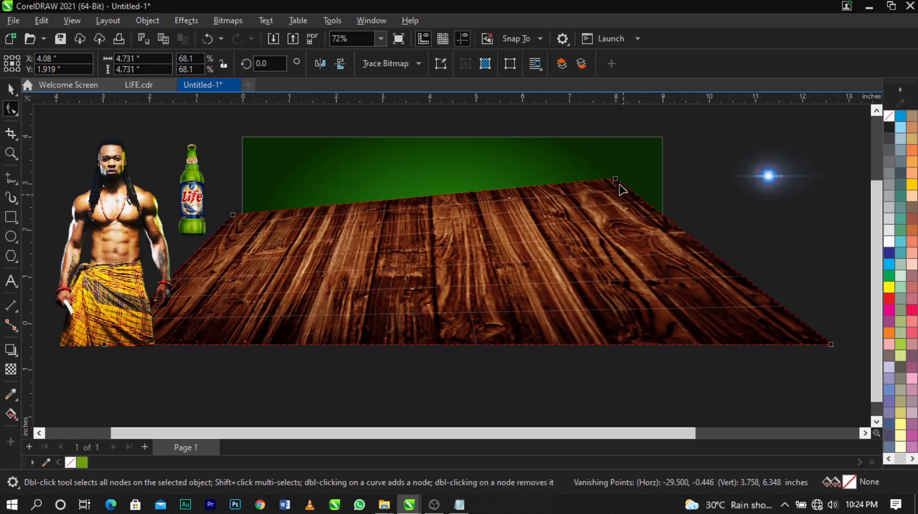
drag(617, 179, 678, 227)
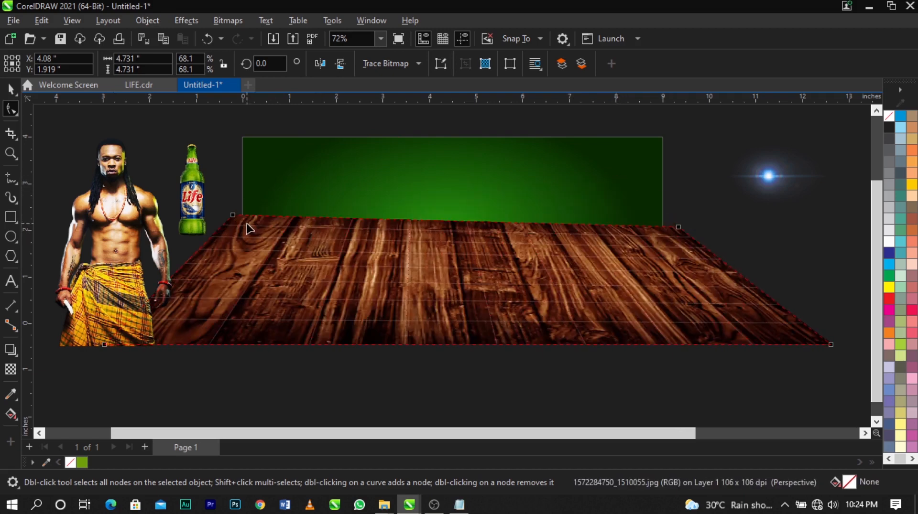
drag(235, 218, 225, 223)
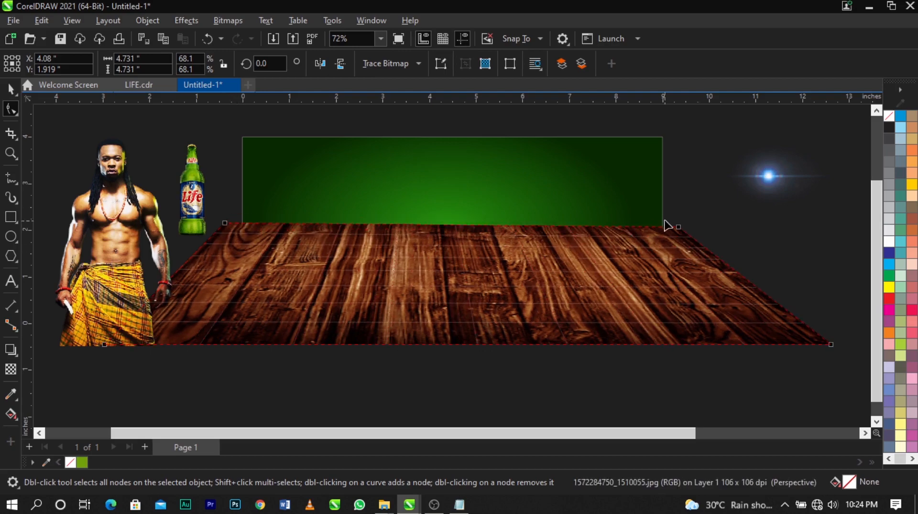
drag(679, 225, 684, 232)
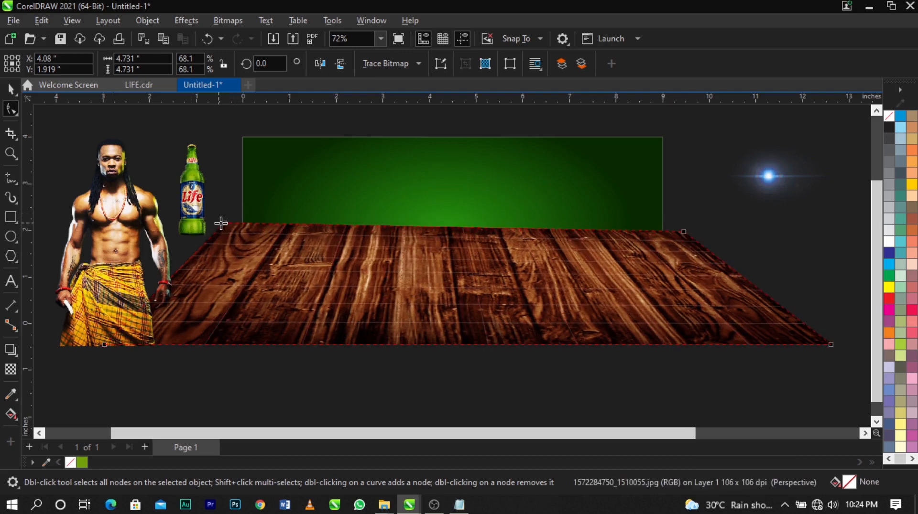
drag(218, 231, 213, 235)
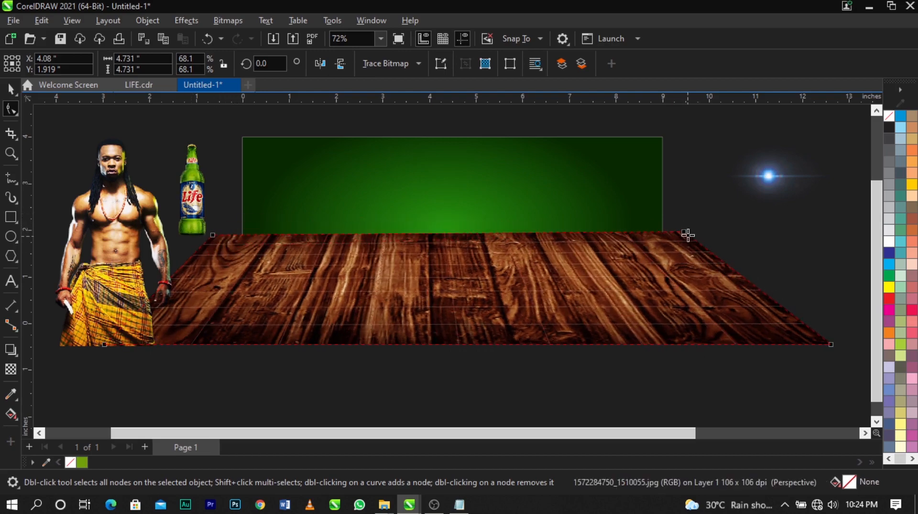
drag(686, 234, 710, 253)
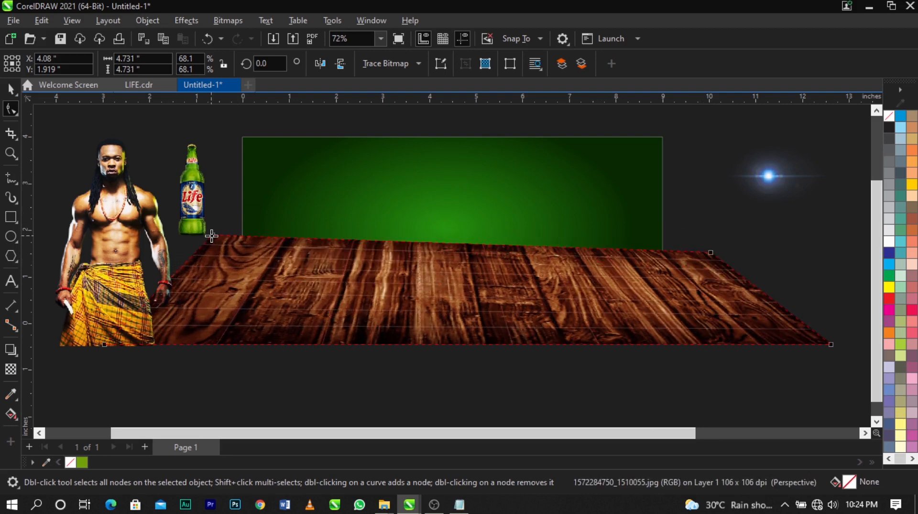
drag(211, 236, 199, 249)
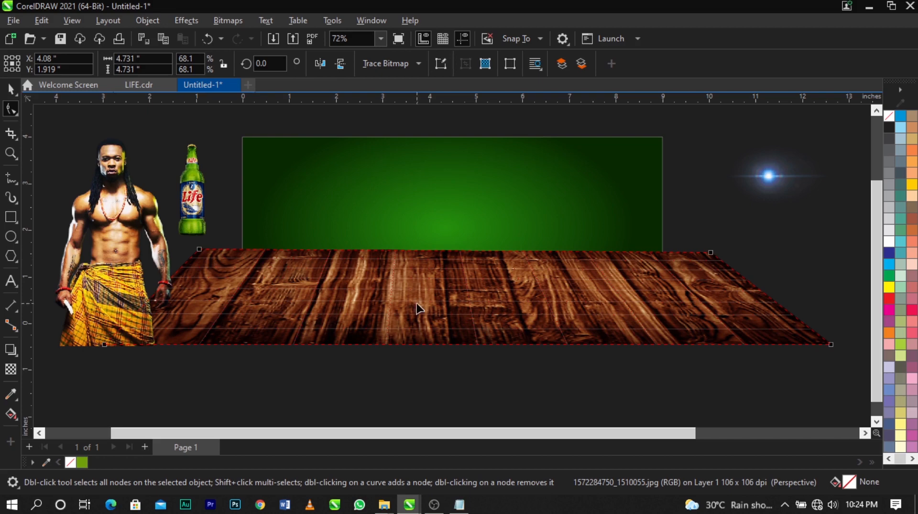
Step: PowerClip the wooden floor inside the green gradient rectangle
key(space)
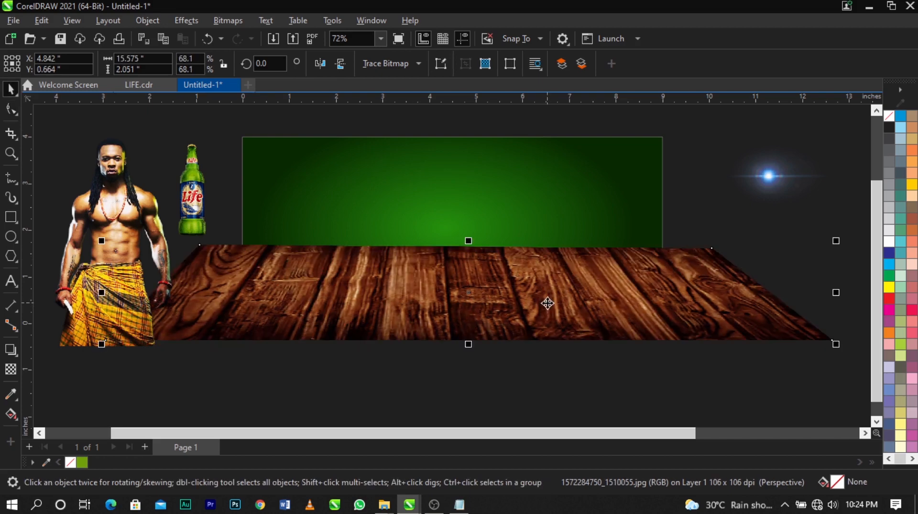
right_click(548, 303)
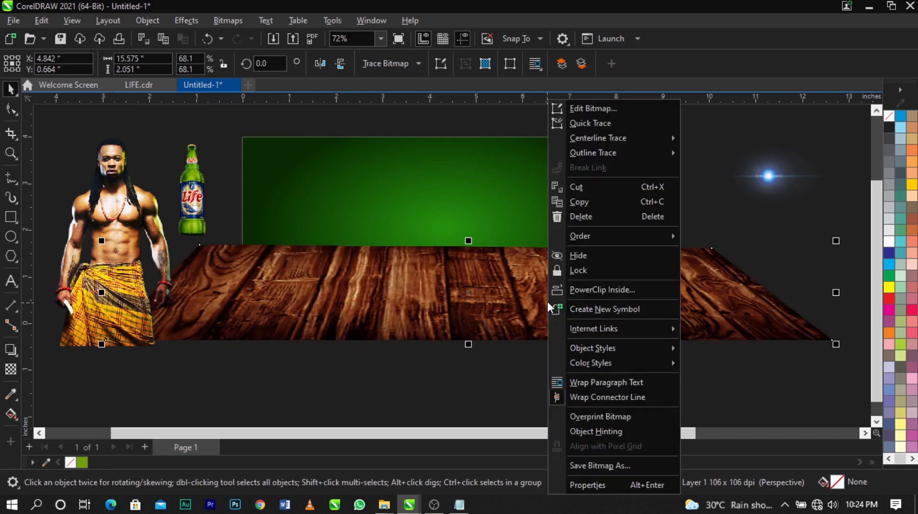
click(578, 291)
click(504, 206)
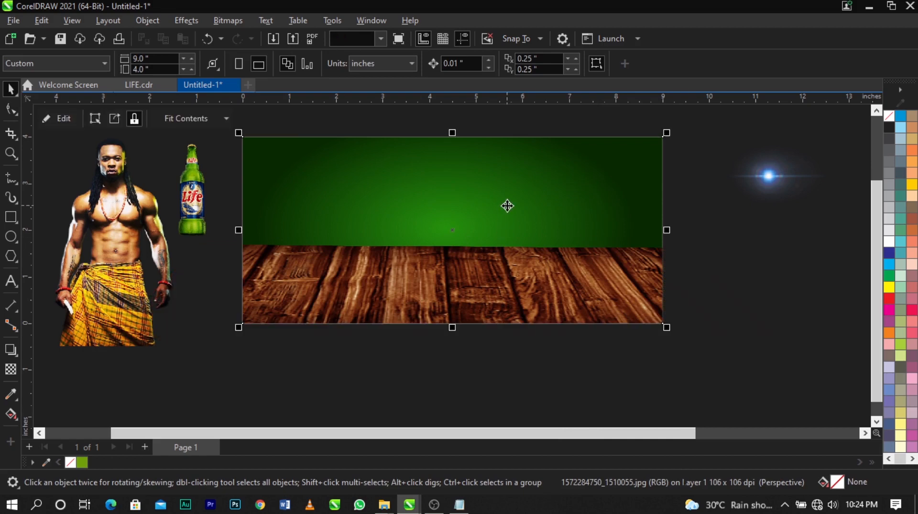
Step: Edit the PowerClip contents, moving the wooden floor lower in the banner and scaling it down to about 13.3 inches wide
double_click(494, 270)
key(ctrl+z)
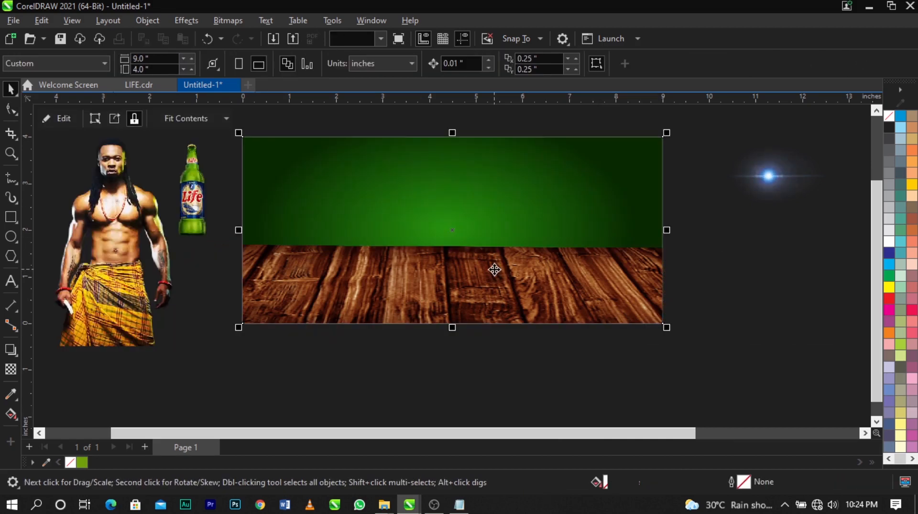
right_click(494, 270)
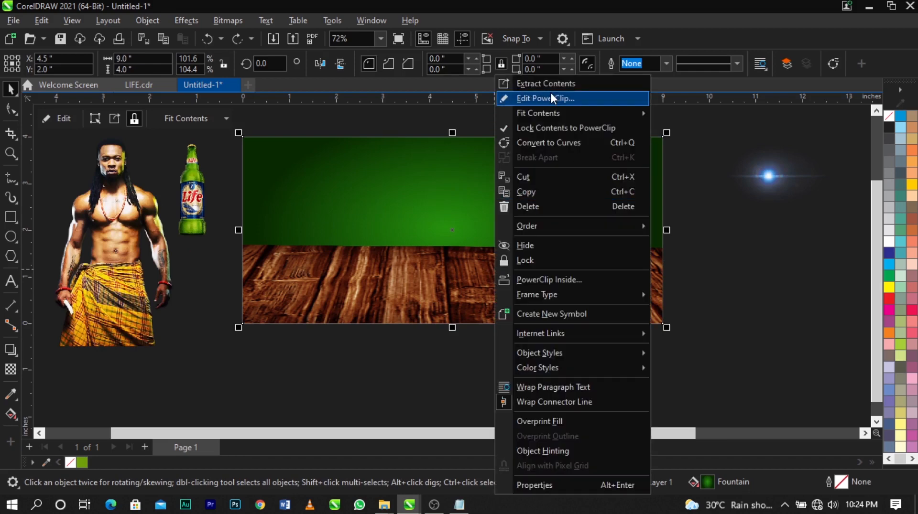
click(569, 98)
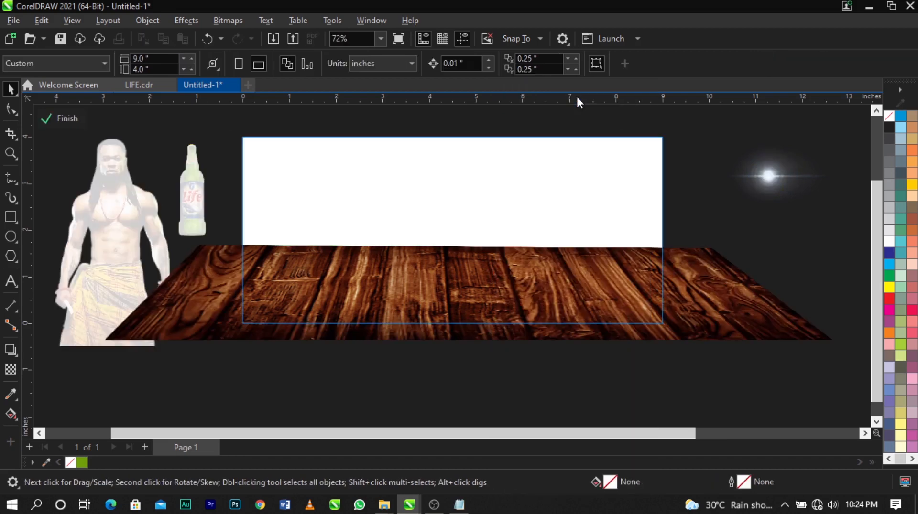
click(484, 252)
drag(513, 276, 513, 298)
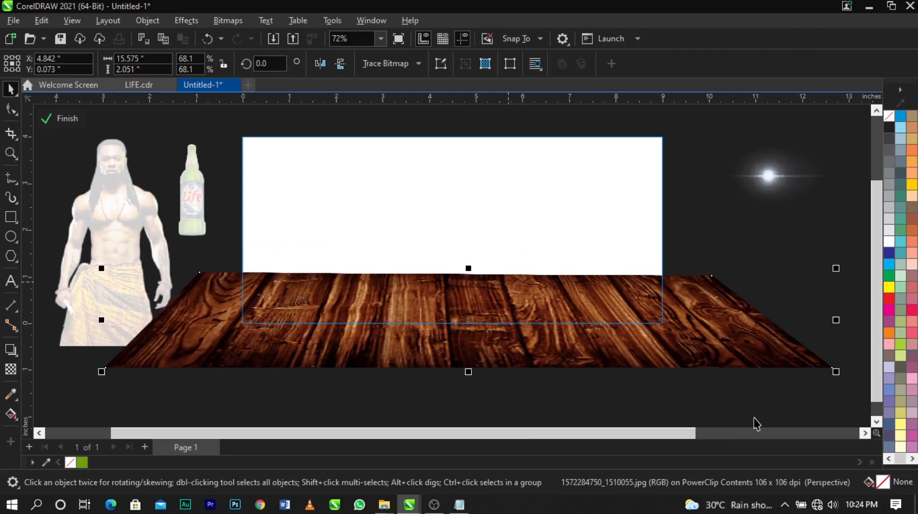
drag(837, 374, 786, 386)
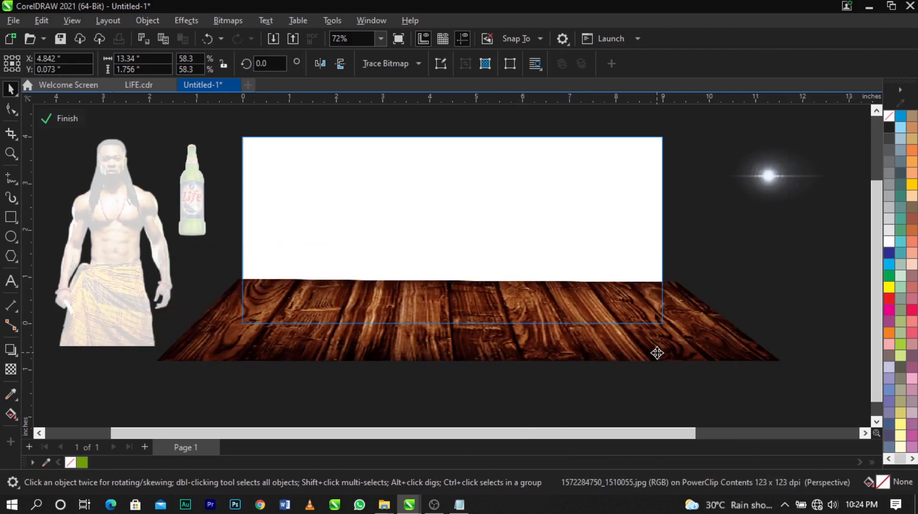
Step: Nudge the wooden floor slightly lower and apply a horizontal linear fountain transparency that fades out its right end
drag(656, 352, 657, 357)
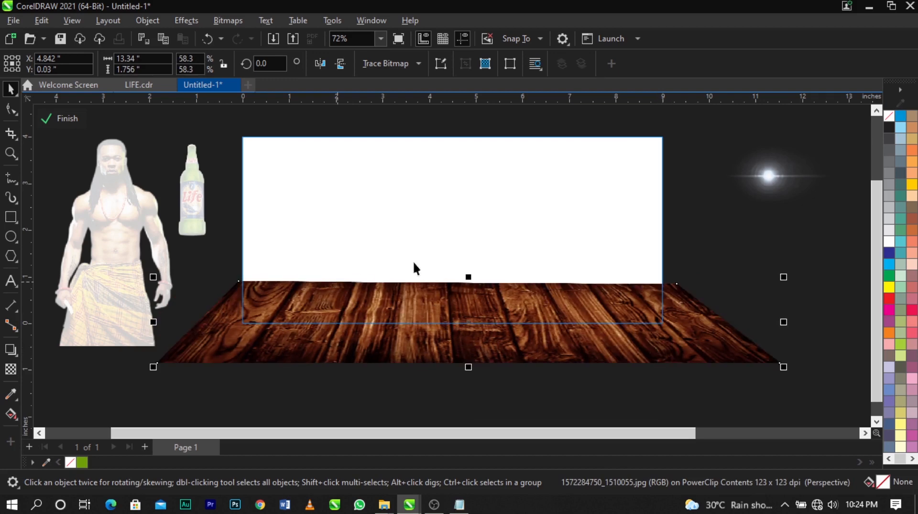
click(10, 371)
drag(438, 304, 594, 308)
drag(438, 305, 416, 304)
drag(584, 305, 578, 305)
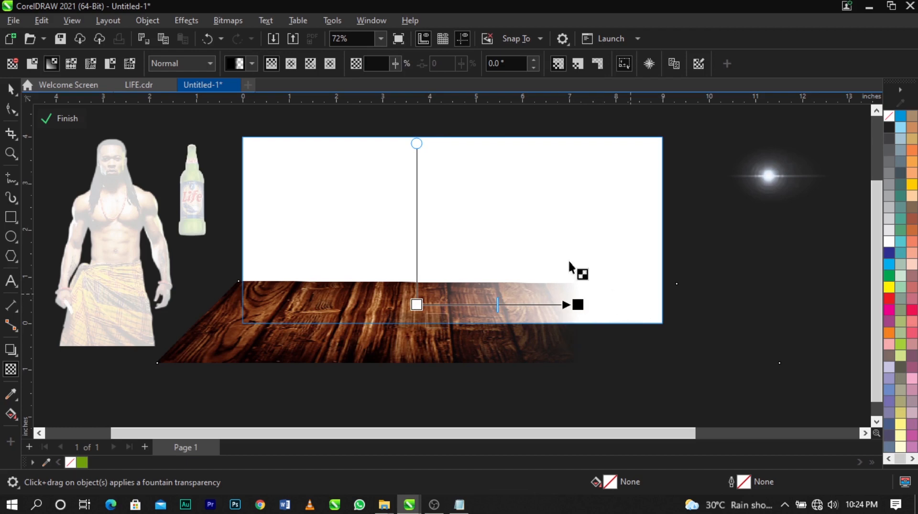
Step: Set the wooden floor's transparency merge mode to Screen and finish editing the PowerClip
click(170, 65)
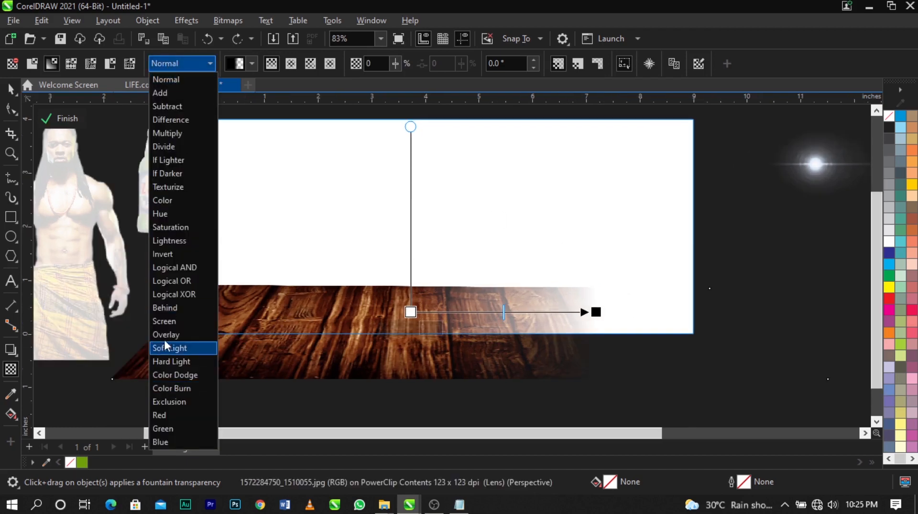
click(167, 321)
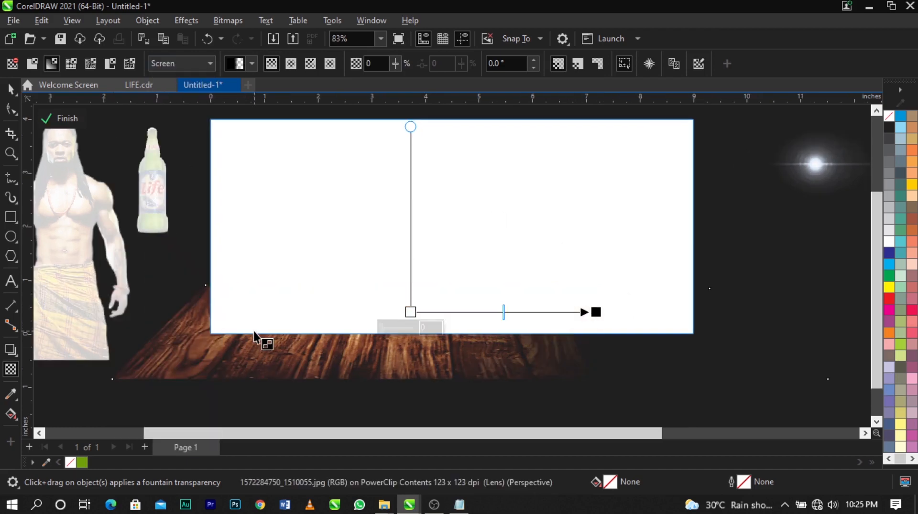
click(102, 414)
click(68, 120)
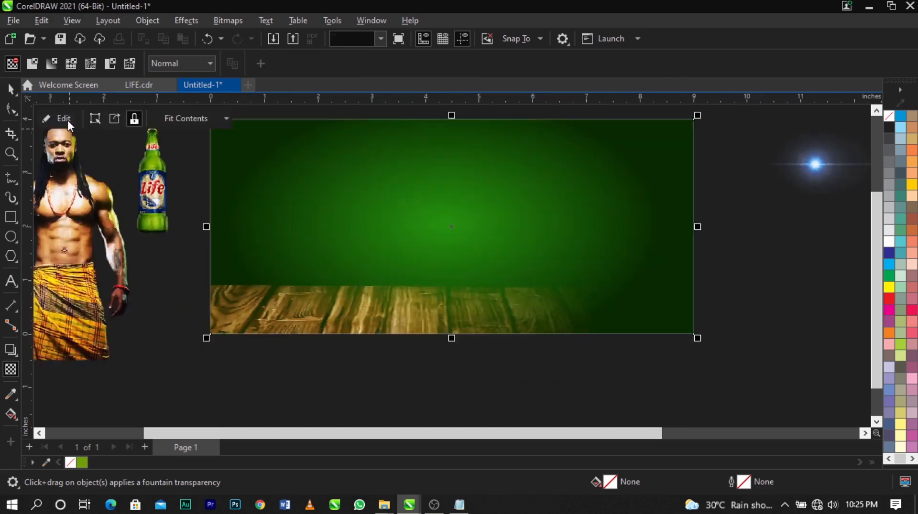
click(314, 388)
scroll(431, 261, down, 2)
key(F2)
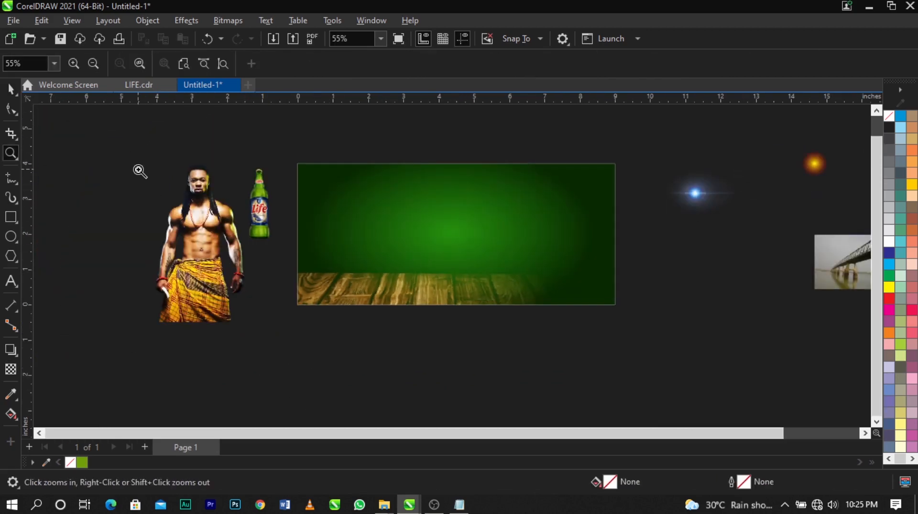
drag(138, 169, 693, 322)
scroll(480, 244, down, 1)
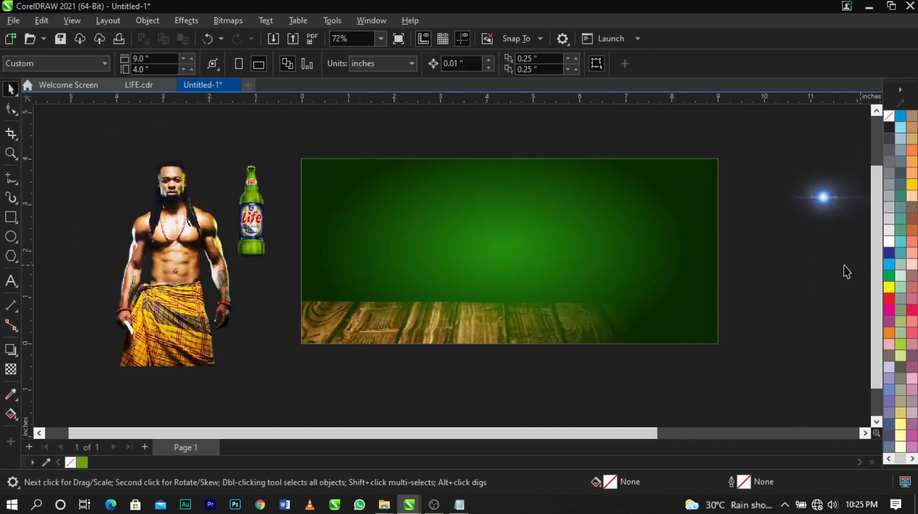
Step: Move the Life bottle image onto the banner's right side and PowerClip it inside the green rectangle
click(245, 200)
click(262, 204)
drag(274, 213, 709, 279)
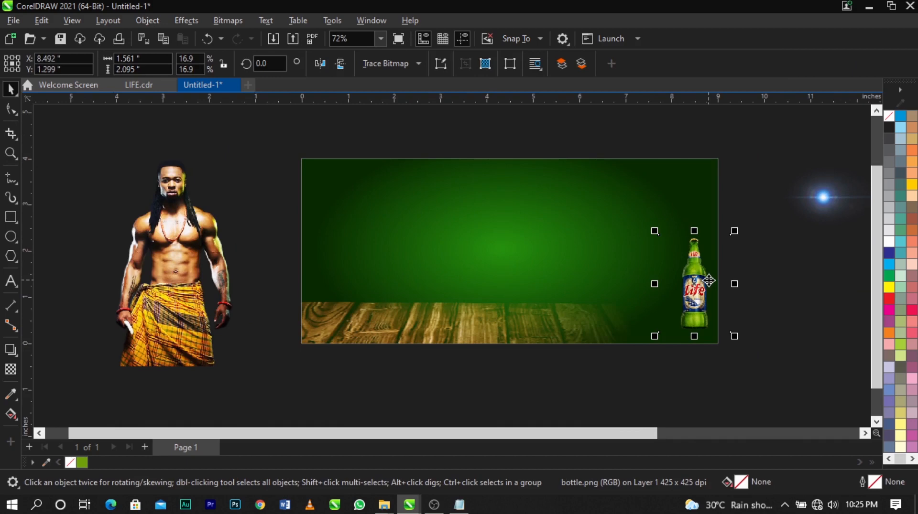
right_click(708, 280)
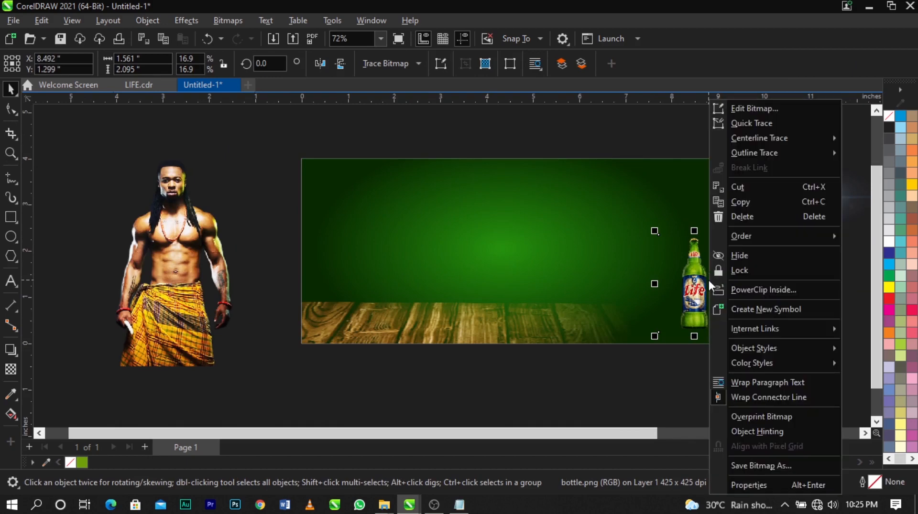
click(741, 288)
click(454, 246)
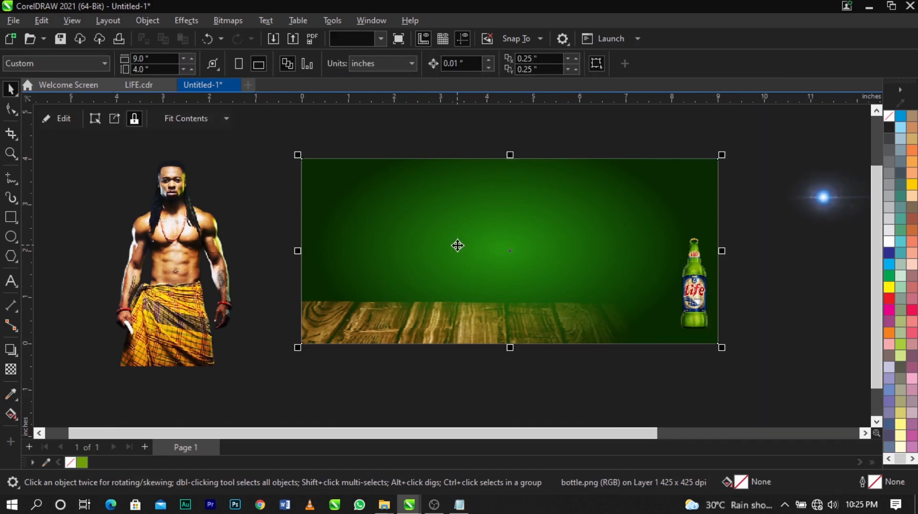
Step: Edit the PowerClip contents, moving the bottle to the banner's left side and enlarging it to about 6.5 by 8.7 inches
right_click(690, 268)
click(722, 101)
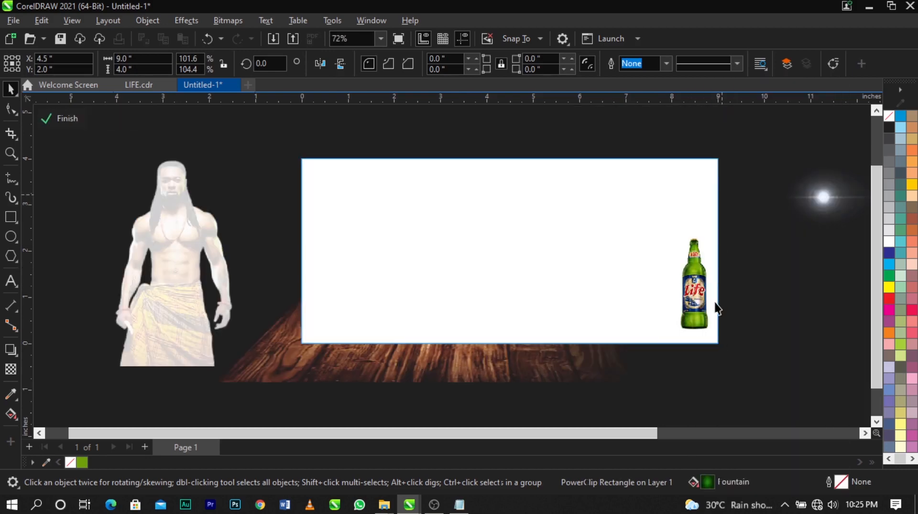
click(690, 297)
drag(690, 298, 354, 301)
scroll(380, 286, down, 1)
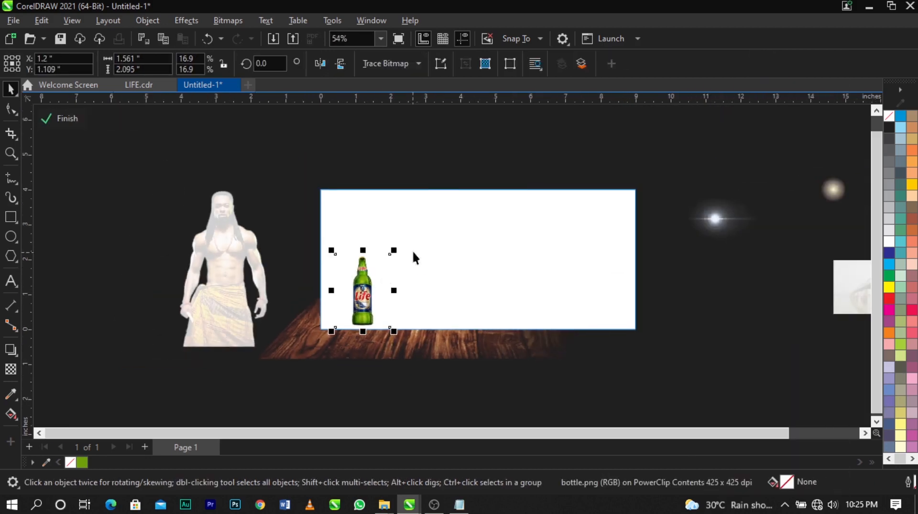
drag(394, 253, 417, 320)
scroll(415, 312, down, 2)
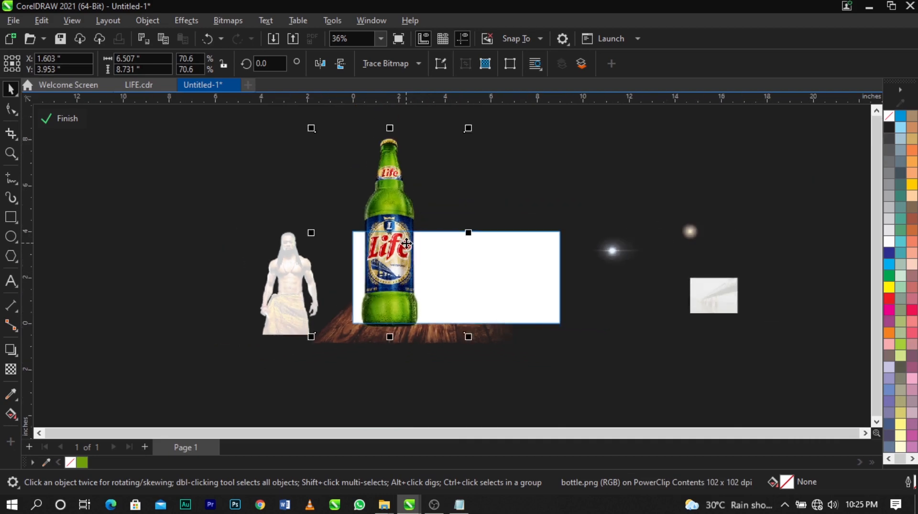
Step: Rotate the bottle about 10.7 degrees counterclockwise so its neck leans to the left
click(406, 255)
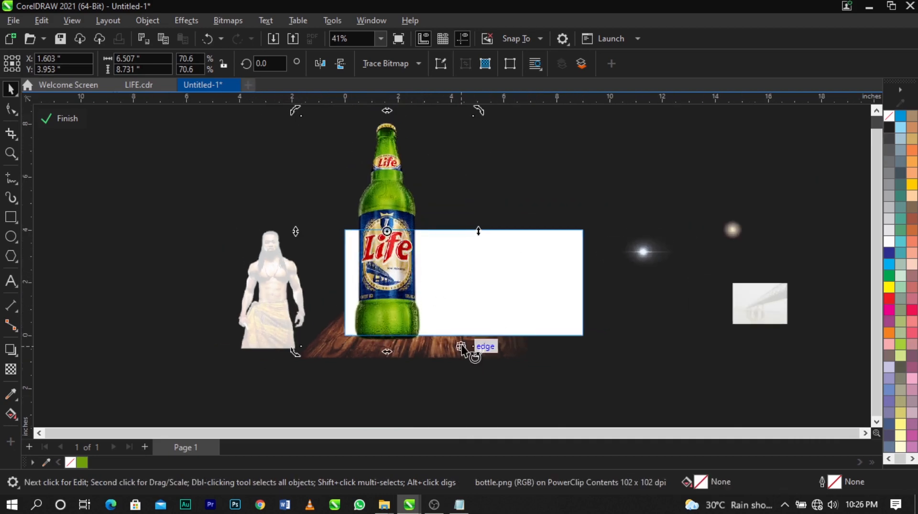
drag(482, 358, 511, 319)
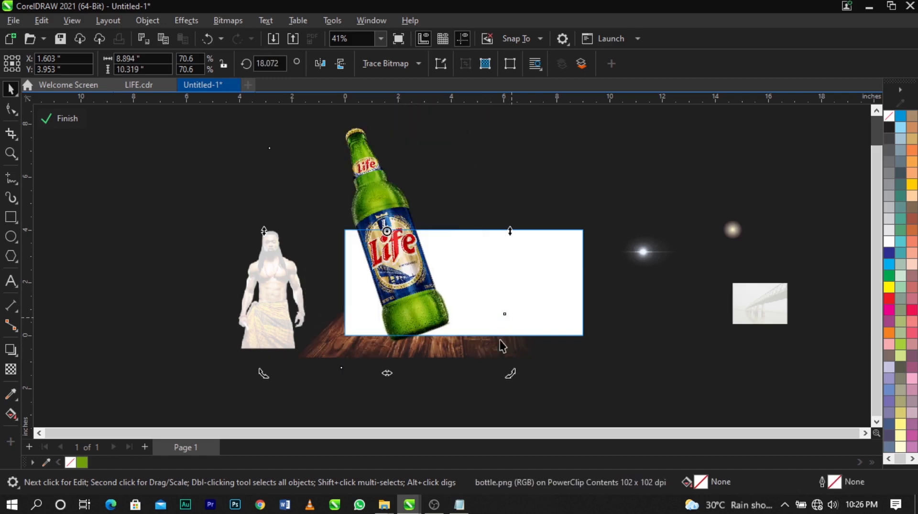
mouse_move(513, 376)
mouse_down()
mouse_move(517, 385)
mouse_move(501, 383)
mouse_up()
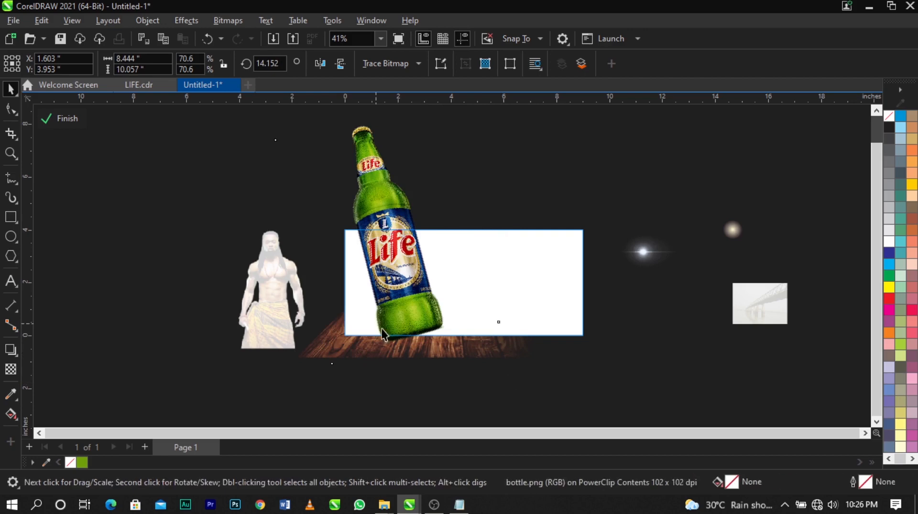
click(439, 320)
click(431, 313)
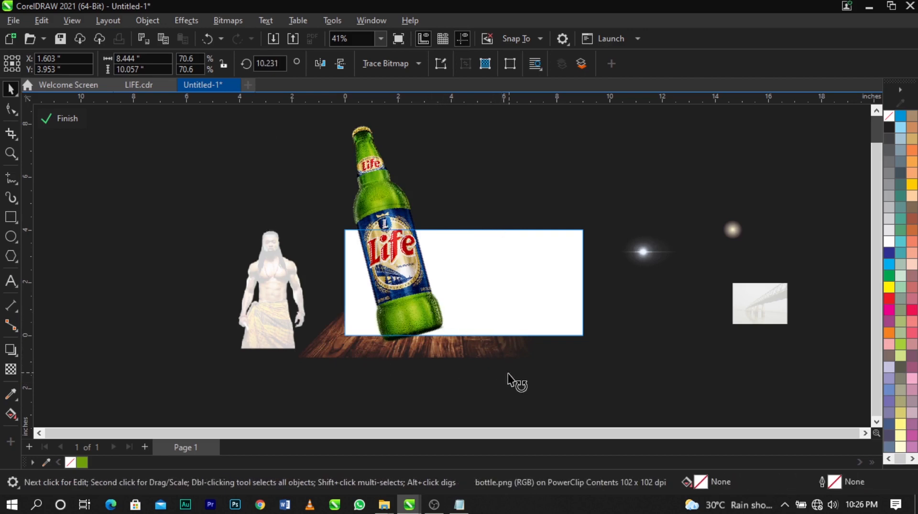
drag(504, 380, 522, 396)
Step: Lower the bottle so its base extends below the banner and scale it to about 76.6%, roughly 8.7 by 10.6 inches
click(440, 332)
mouse_move(419, 335)
mouse_down()
mouse_move(415, 327)
mouse_move(420, 345)
mouse_up()
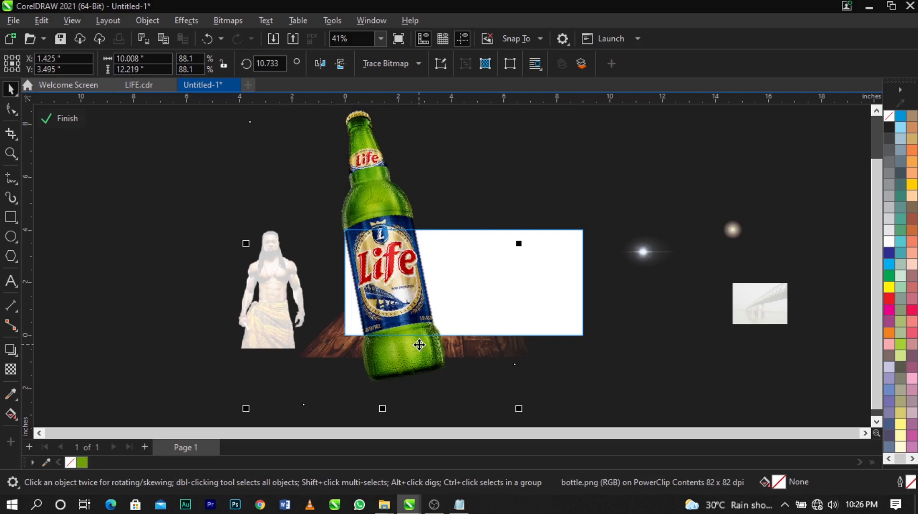
drag(518, 409, 512, 406)
scroll(383, 225, up, 5)
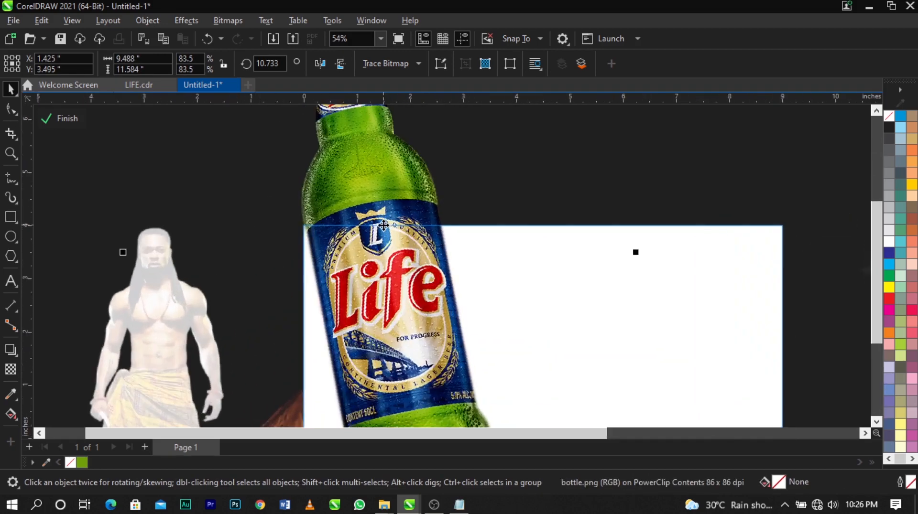
scroll(386, 241, down, 5)
scroll(500, 409, up, 2)
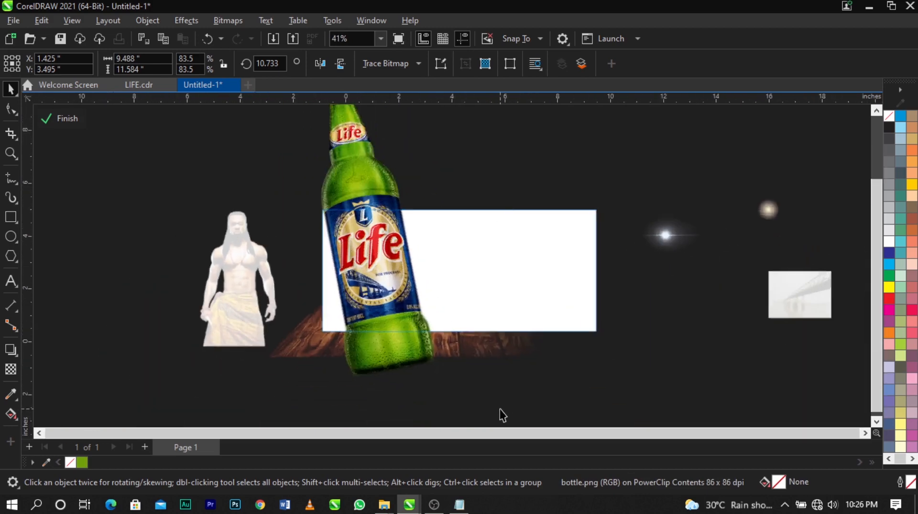
drag(516, 406, 501, 396)
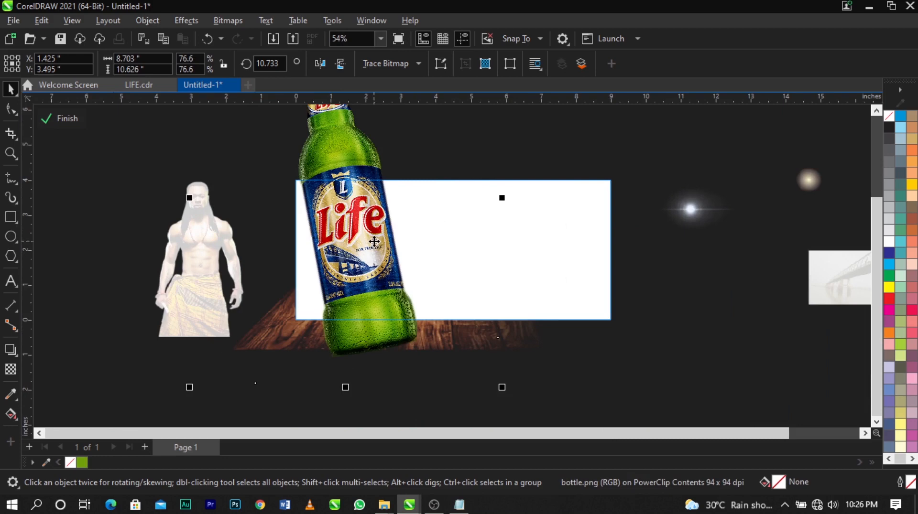
Step: Shift the bottle slightly left against the banner's edge and finish editing the PowerClip
drag(374, 241, 368, 241)
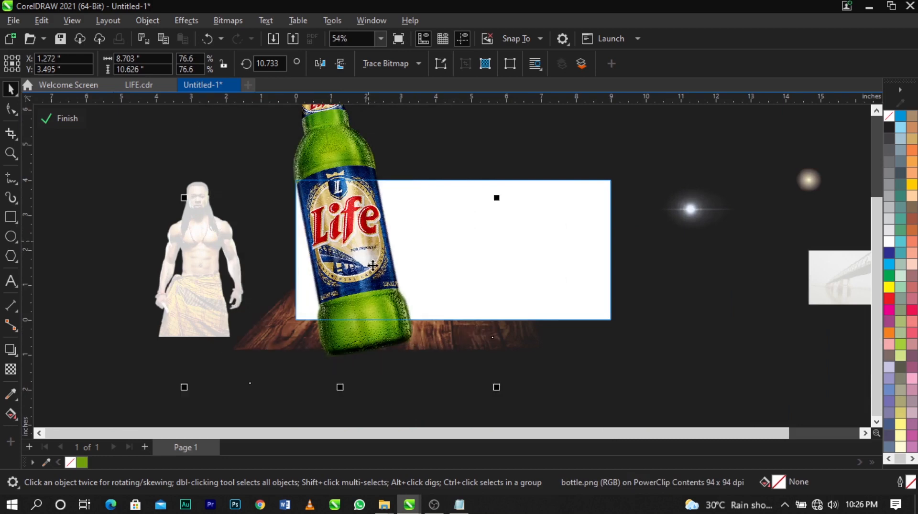
click(372, 265)
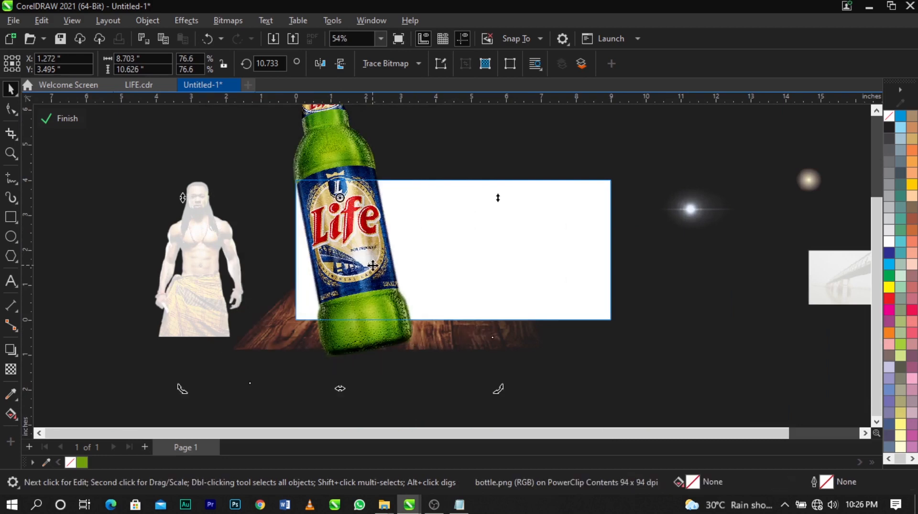
click(73, 122)
click(302, 144)
scroll(420, 207, down, 1)
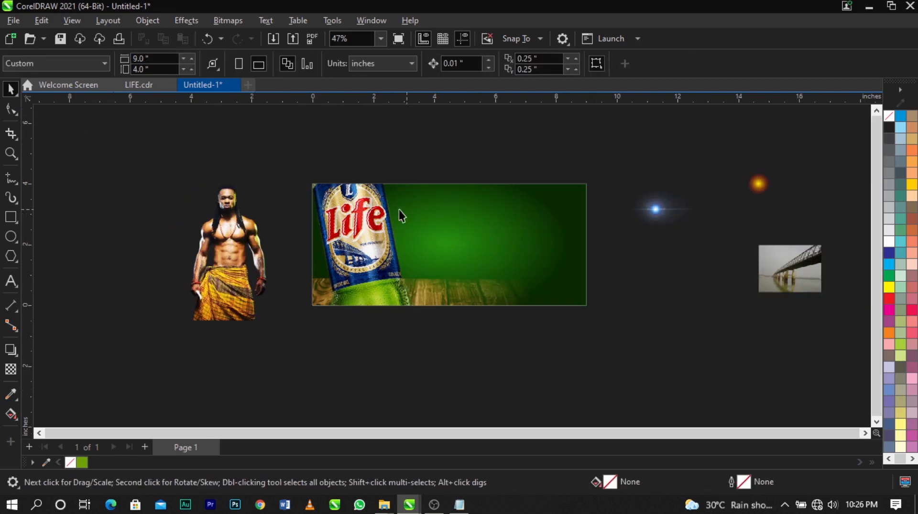
key(z)
drag(210, 168, 661, 358)
Step: Reopen the PowerClip, move the bottle a little further left and finish editing
double_click(397, 299)
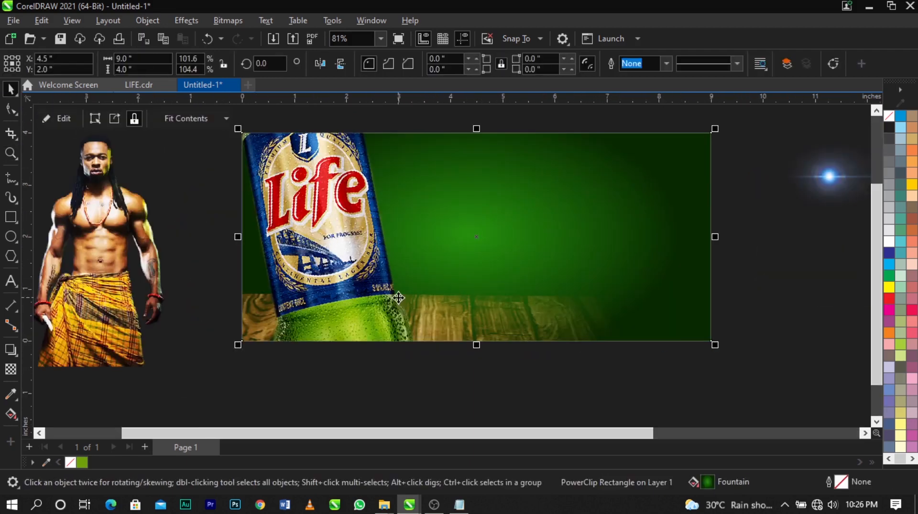
drag(375, 304, 367, 309)
click(46, 118)
scroll(369, 201, down, 3)
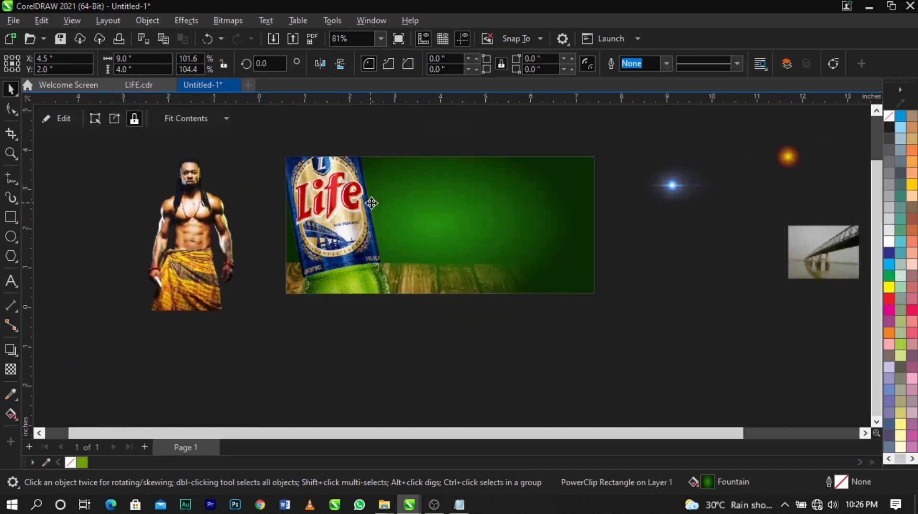
Step: Edit the PowerClip contents again, enlarge the bottle downward to about 9 by 11 inches and finish editing
key(z)
drag(96, 138, 655, 354)
key(space)
double_click(417, 246)
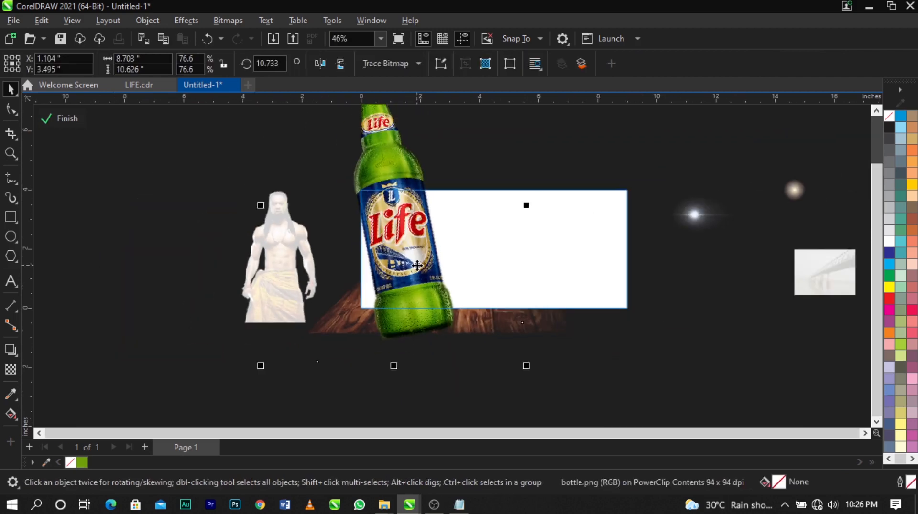
drag(526, 366, 542, 387)
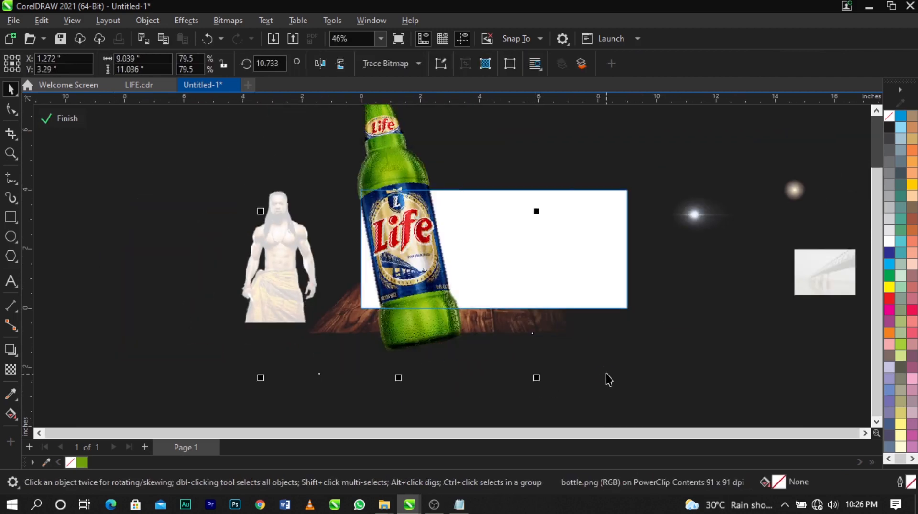
ctrl+click(606, 374)
key(z)
click(747, 369)
key(space)
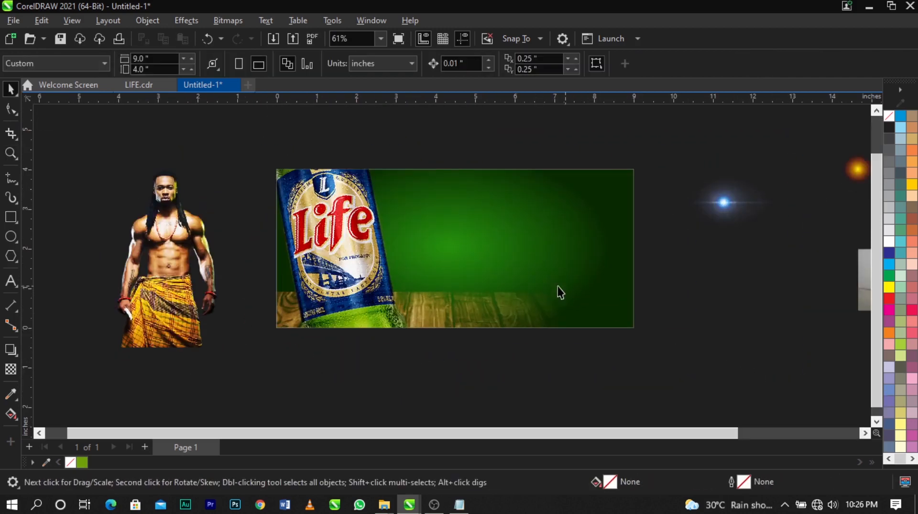
Step: Move the shirtless man's image to the banner's right and PowerClip it inside the green rectangle
drag(168, 280, 728, 269)
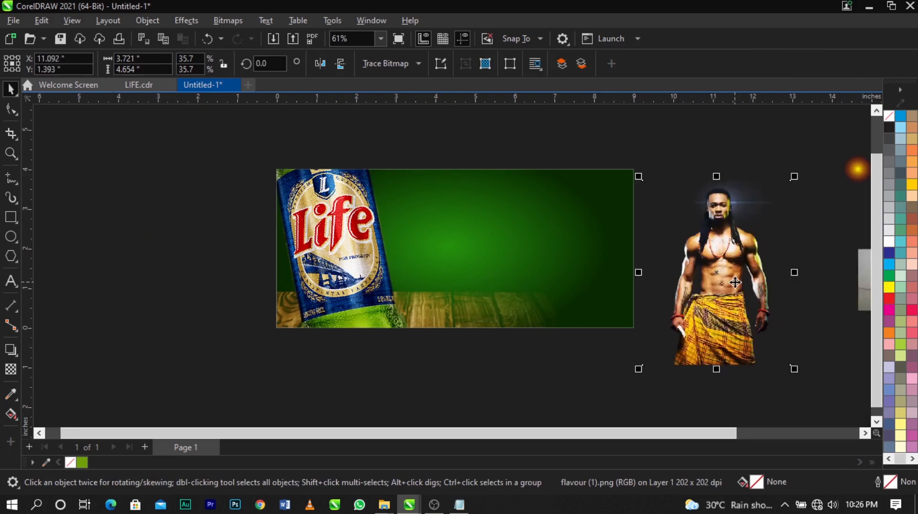
right_click(735, 282)
click(760, 290)
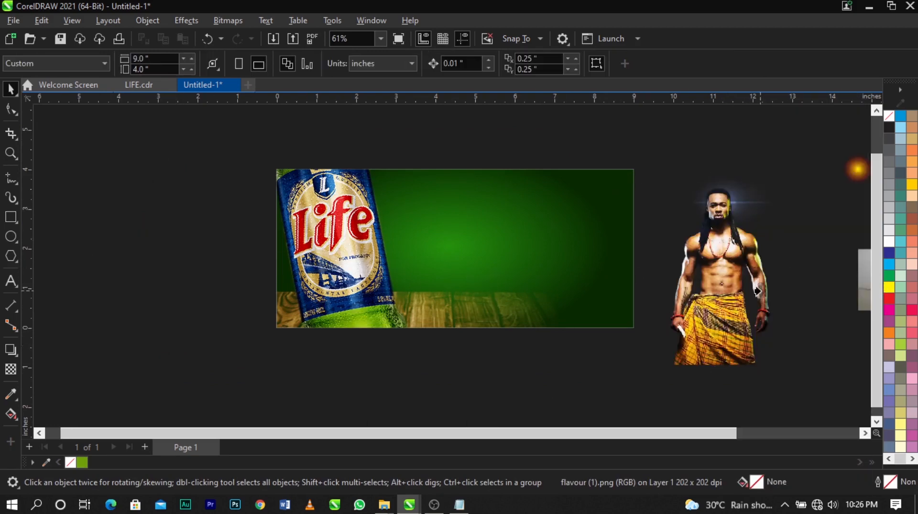
click(468, 258)
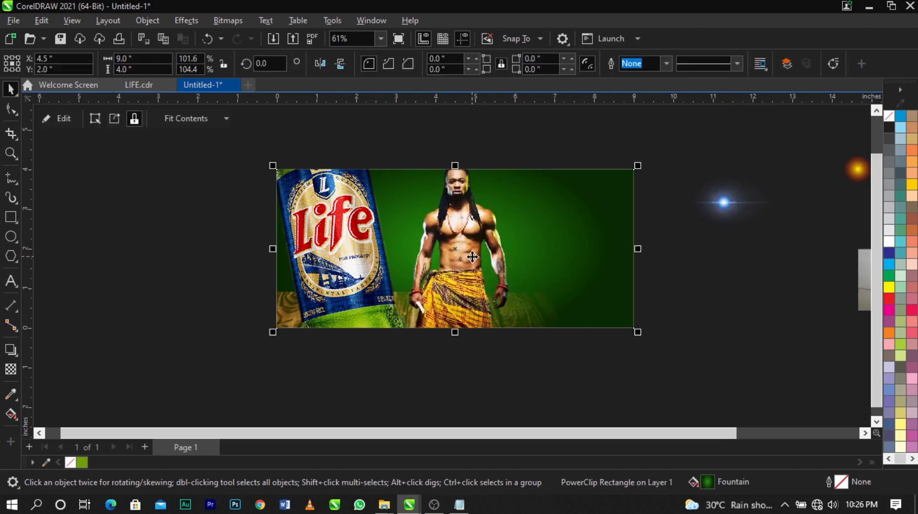
Step: Edit the PowerClip contents, move the shirtless man to the banner's right side, enlarge him to about 4.3 by 5.4 inches and finish editing
scroll(472, 257, up, 1)
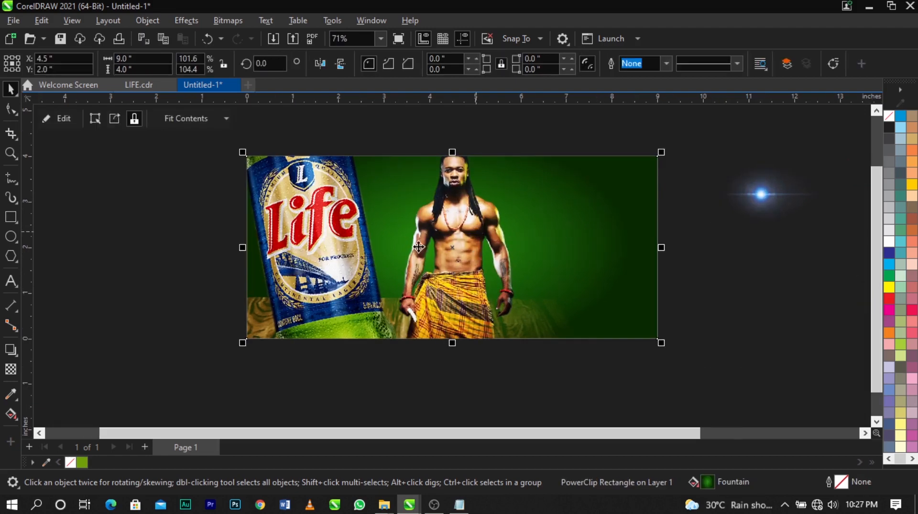
right_click(458, 232)
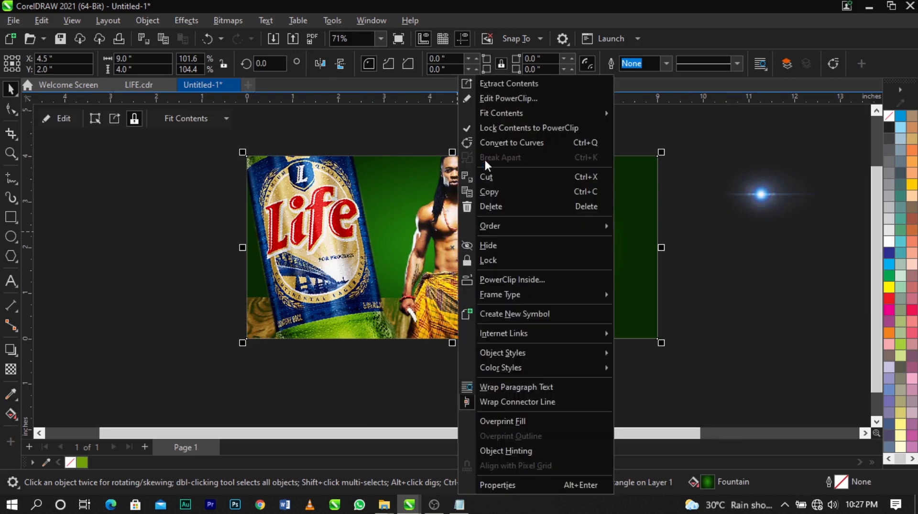
click(488, 101)
click(489, 219)
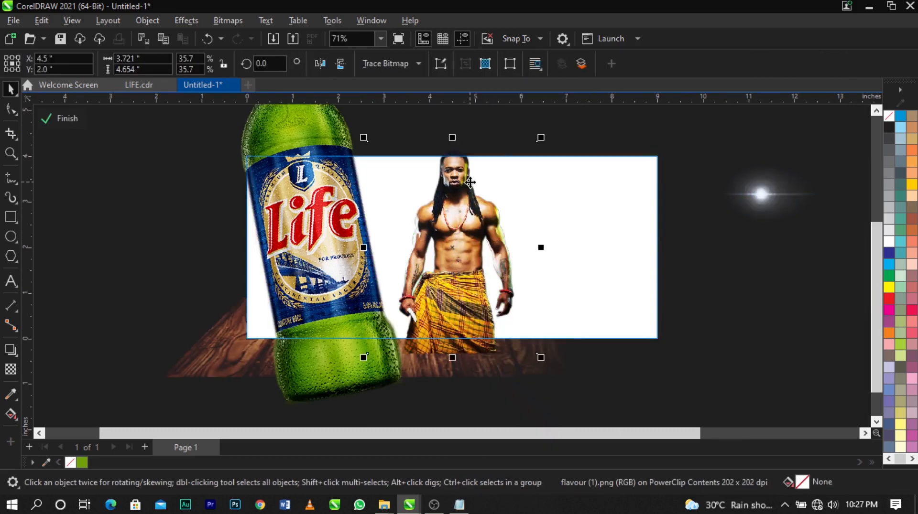
mouse_move(470, 189)
mouse_down()
mouse_move(598, 236)
mouse_move(605, 211)
mouse_move(621, 214)
mouse_move(620, 231)
mouse_up()
drag(676, 180, 707, 159)
drag(598, 247, 595, 271)
click(596, 271)
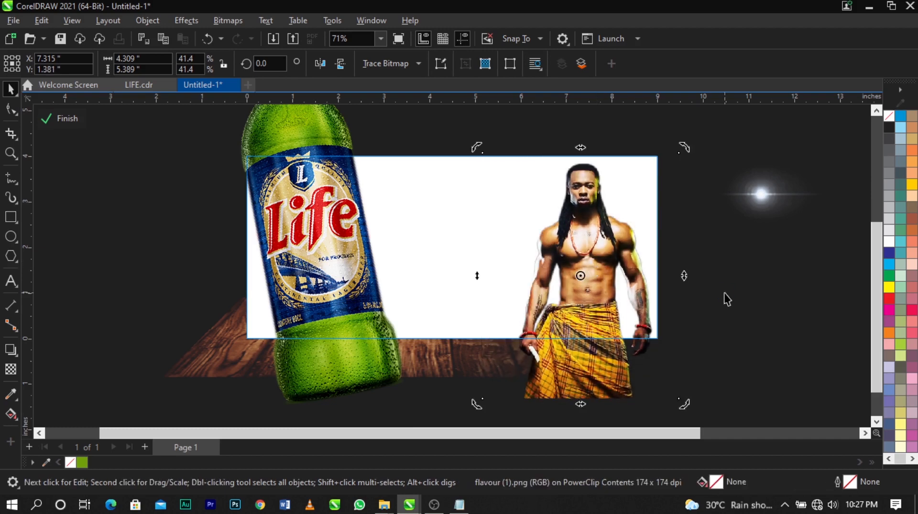
ctrl+click(724, 292)
Step: Enlarge the bridge photo beside the banner proportionally to about 3.9 by 2.9 inches
scroll(512, 224, down, 1)
key(z)
drag(249, 143, 649, 330)
key(space)
scroll(219, 318, up, 3)
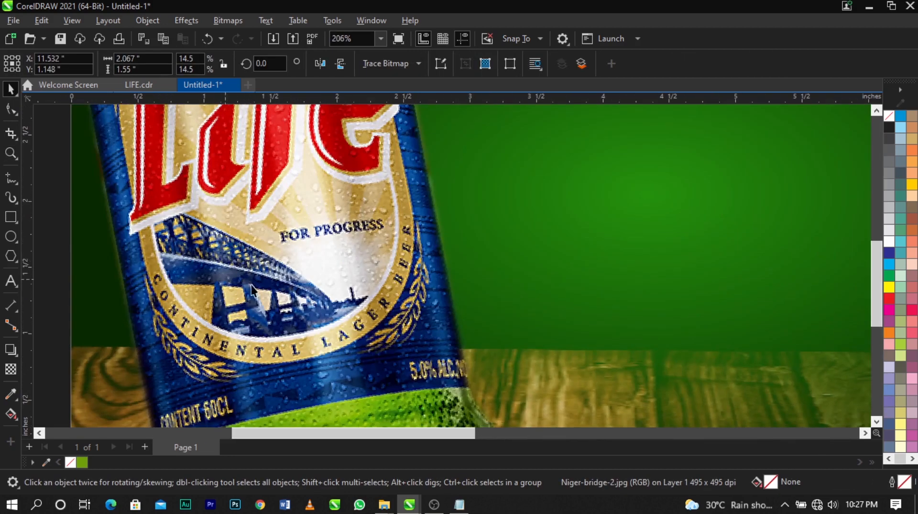
scroll(231, 242, down, 3)
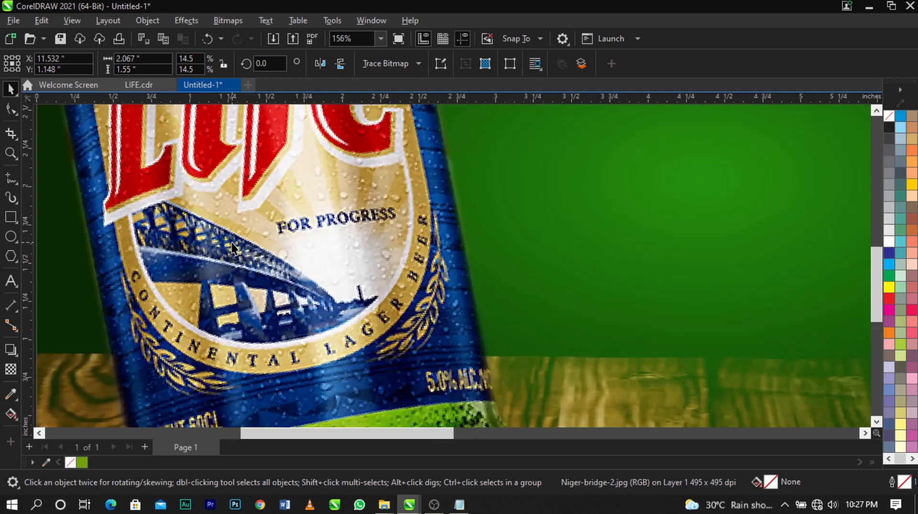
scroll(274, 248, up, 1)
scroll(335, 239, down, 2)
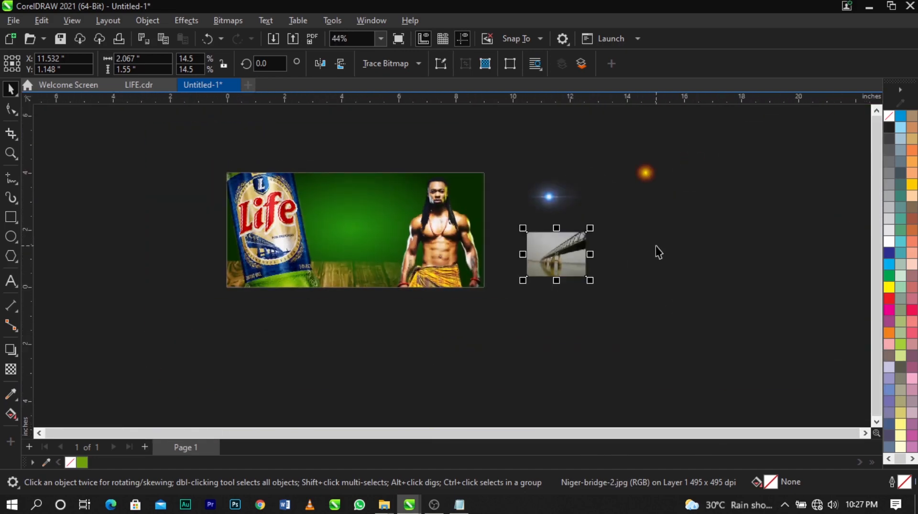
scroll(655, 246, up, 5)
scroll(569, 263, down, 1)
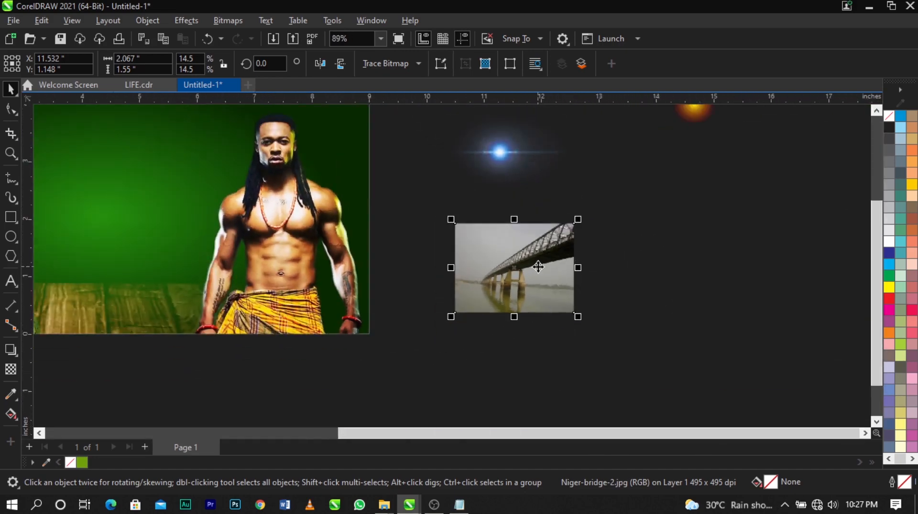
scroll(538, 264, up, 2)
scroll(547, 268, down, 2)
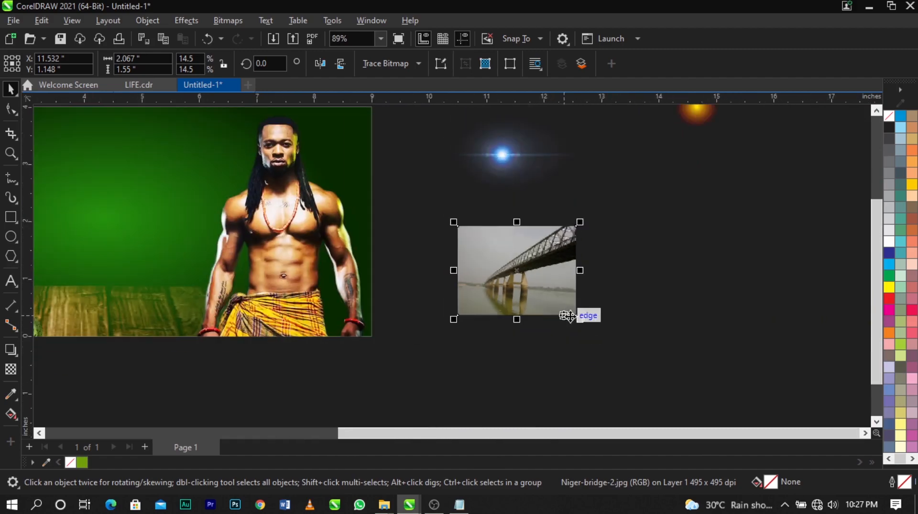
drag(569, 317, 629, 349)
scroll(583, 268, up, 1)
scroll(583, 269, down, 2)
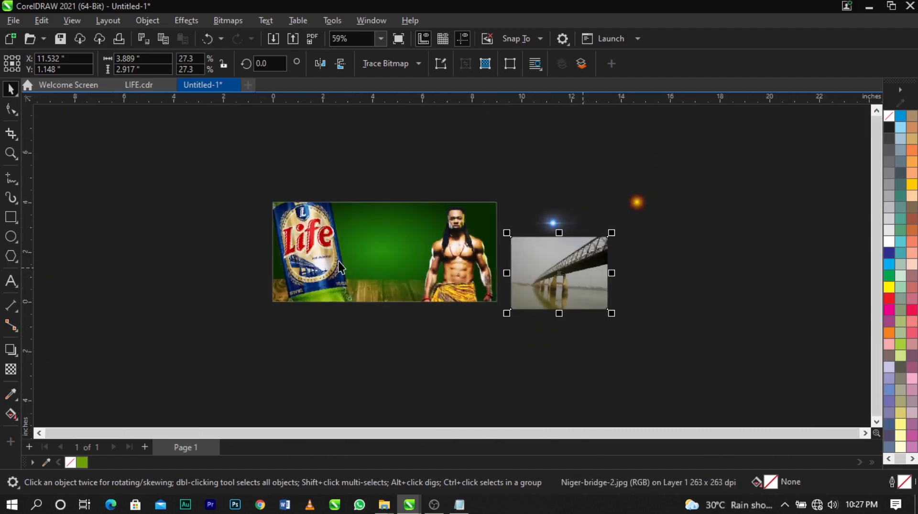
Step: Move the bridge photo slightly closer to the banner and PowerClip it inside the green rectangle
scroll(289, 258, up, 2)
scroll(384, 276, down, 3)
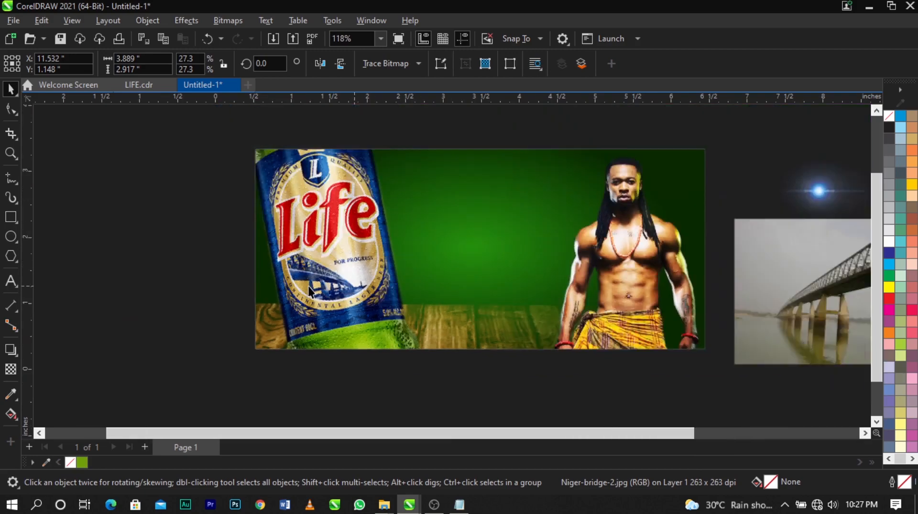
scroll(578, 287, up, 3)
scroll(620, 304, down, 2)
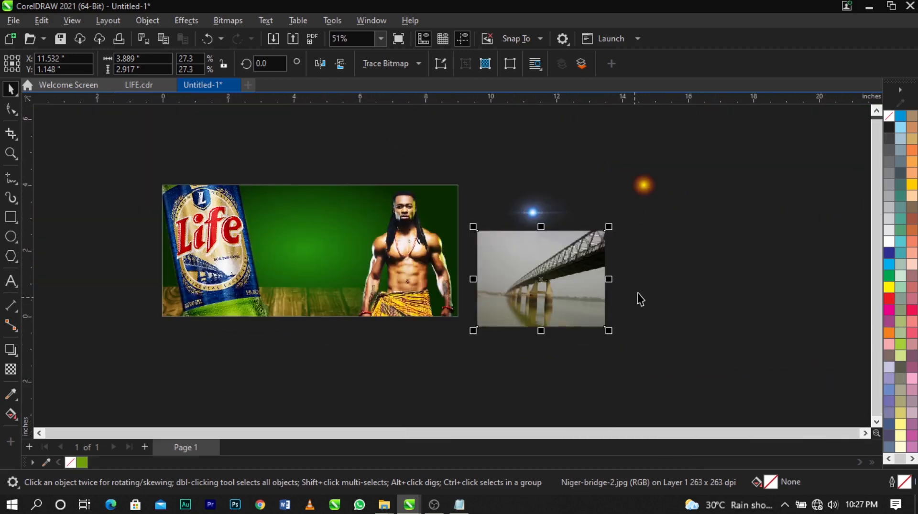
drag(541, 290, 532, 285)
key(z)
drag(126, 167, 692, 353)
key(space)
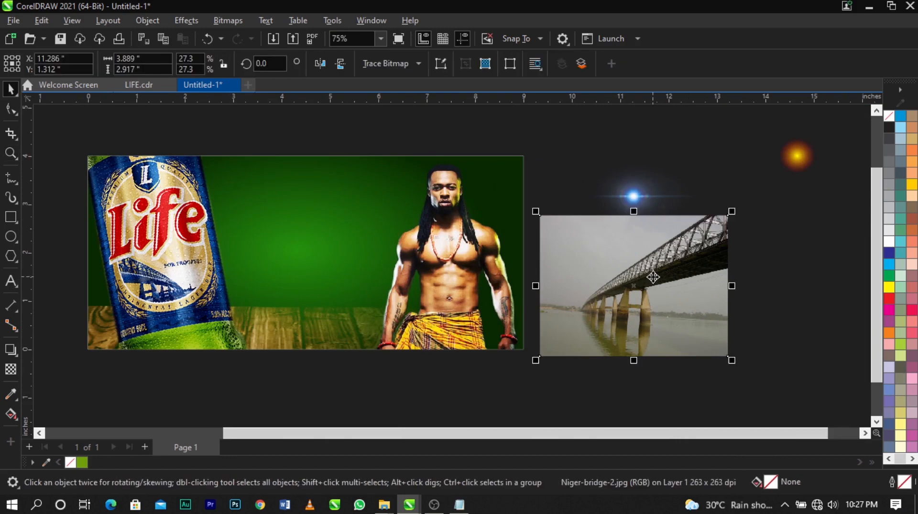
right_click(653, 277)
click(684, 291)
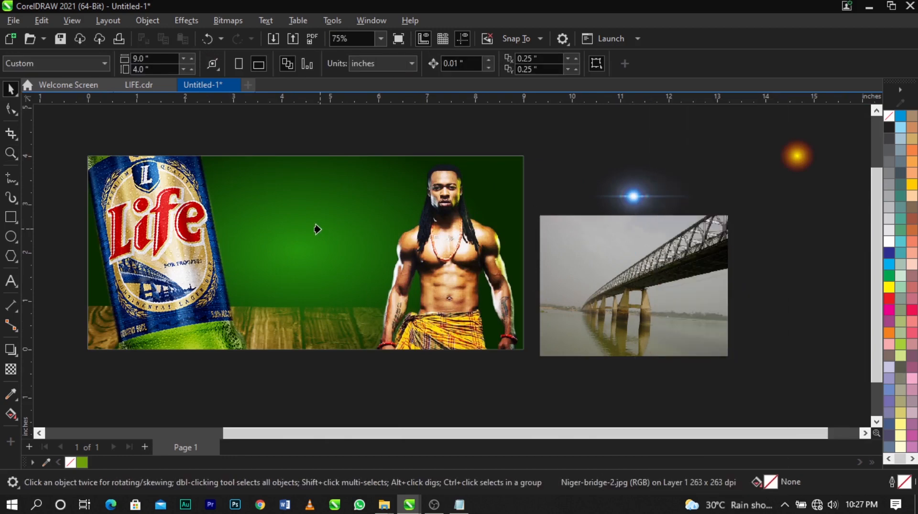
click(319, 230)
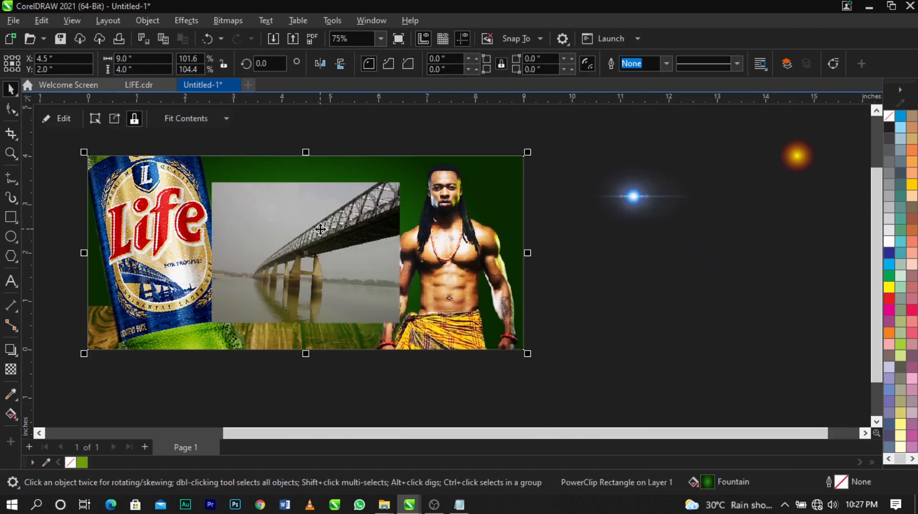
Step: Inside the PowerClip, enlarge the bridge photo to about 6.8 by 5.1 inches over the banner's right part and send it behind the other contents
right_click(319, 230)
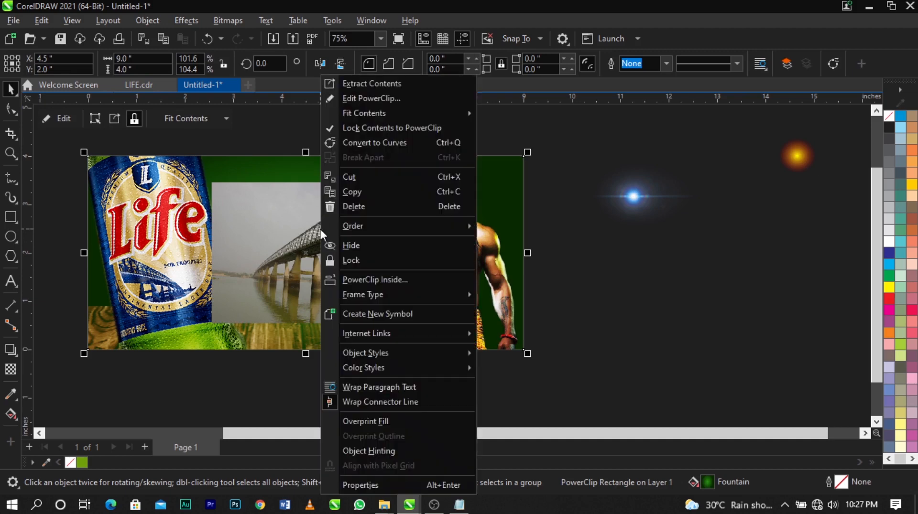
click(361, 100)
drag(325, 261, 450, 221)
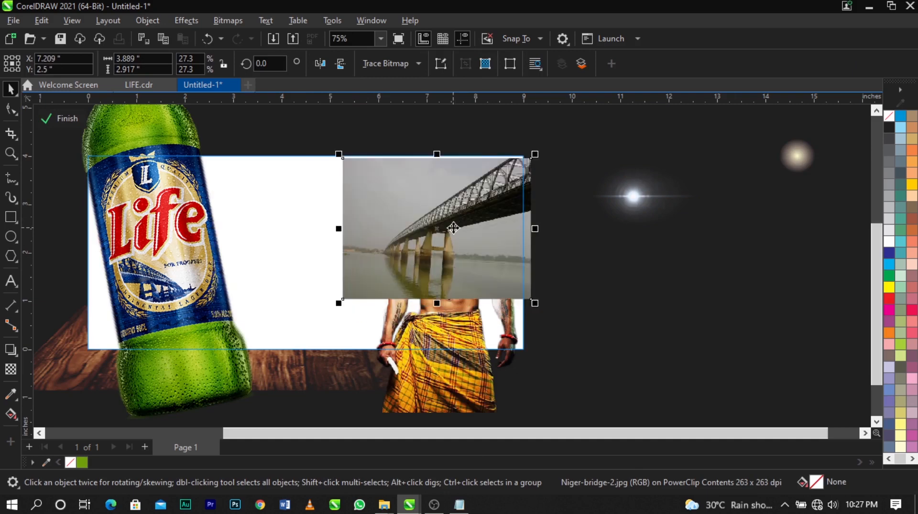
drag(529, 299, 612, 358)
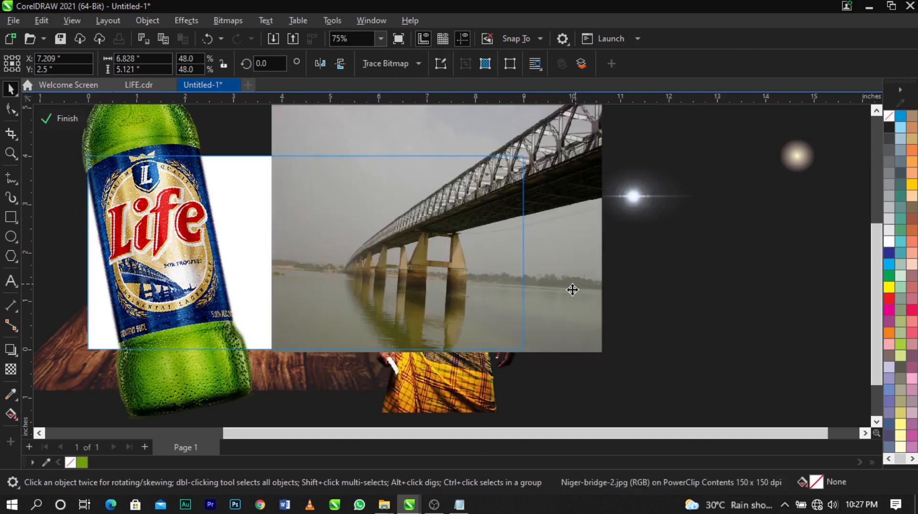
drag(569, 289, 541, 304)
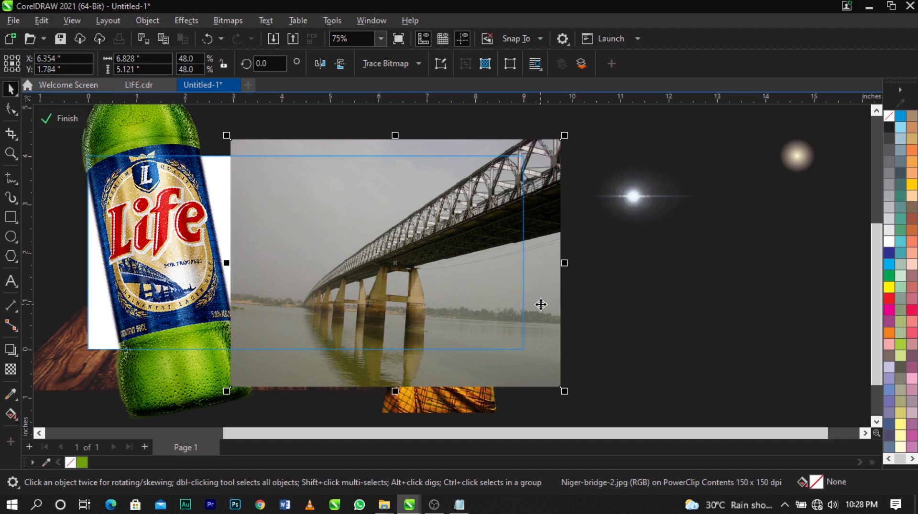
key(shift+Page_Down)
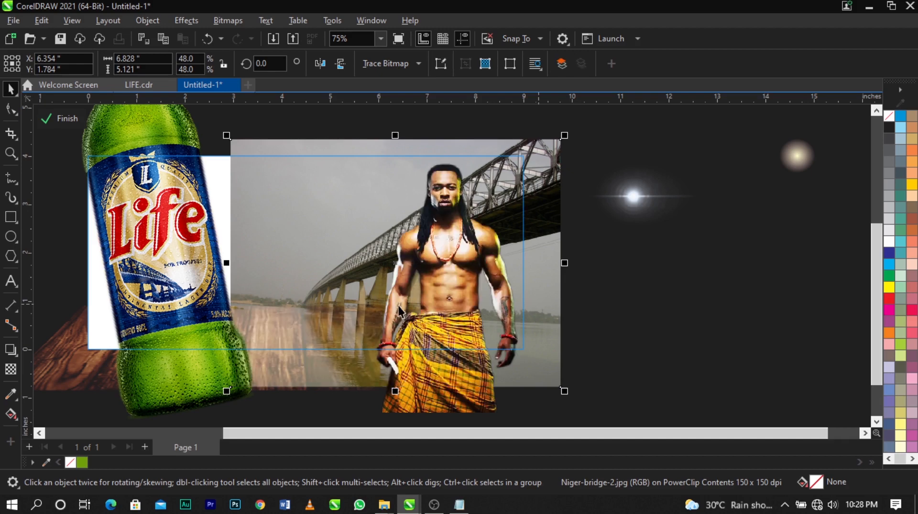
Step: Apply a linear fountain transparency to the bridge photo, fading it out toward the bottle
click(9, 369)
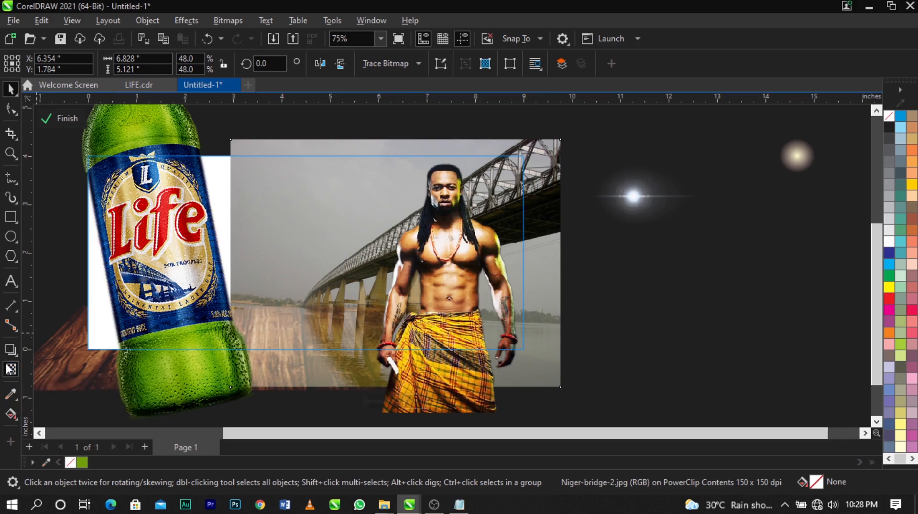
drag(370, 254, 265, 256)
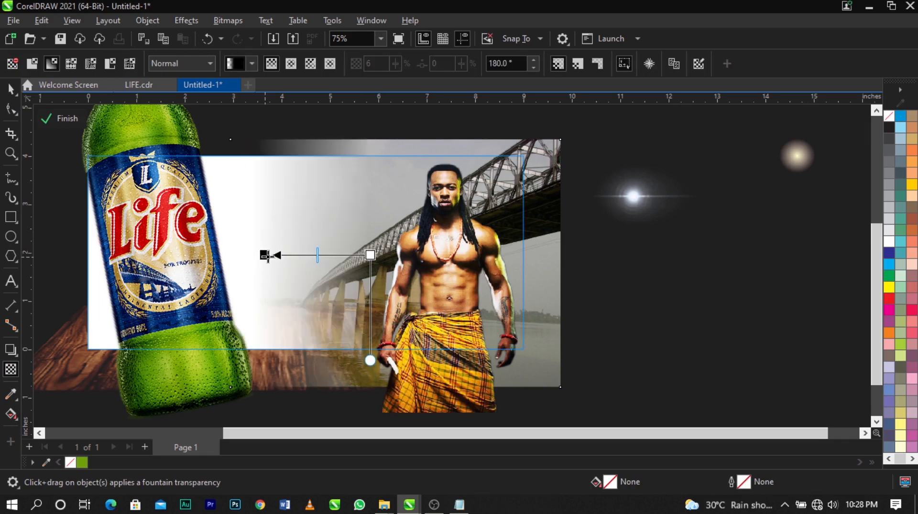
drag(370, 256, 379, 255)
click(379, 256)
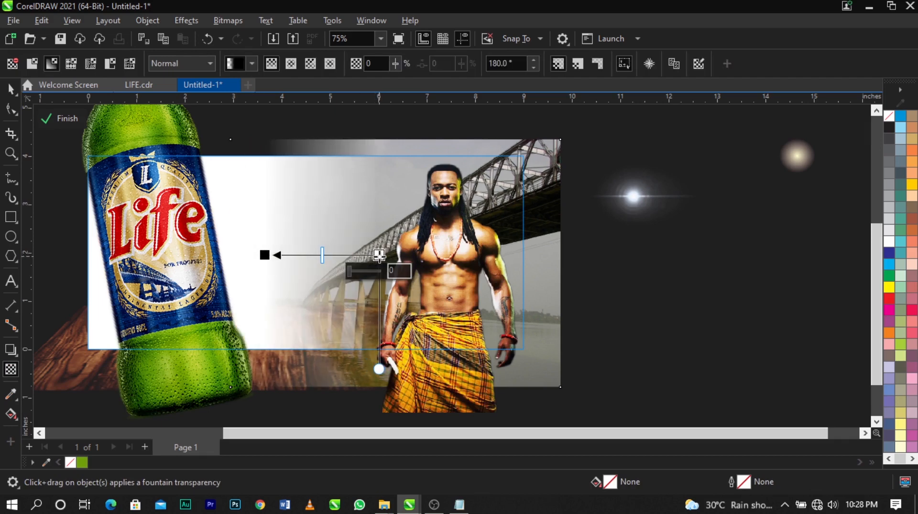
Step: Set the bridge photo's transparency merge mode to Overlay and finish editing the PowerClip
click(186, 62)
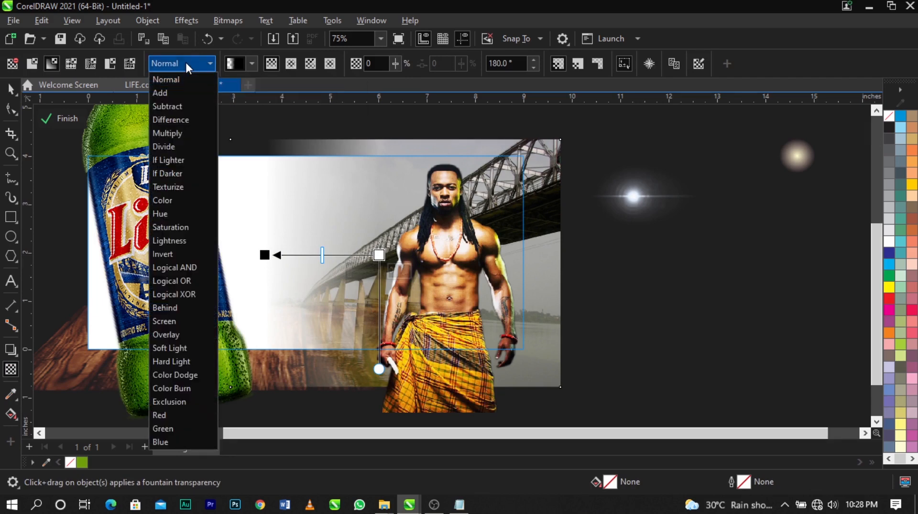
click(186, 341)
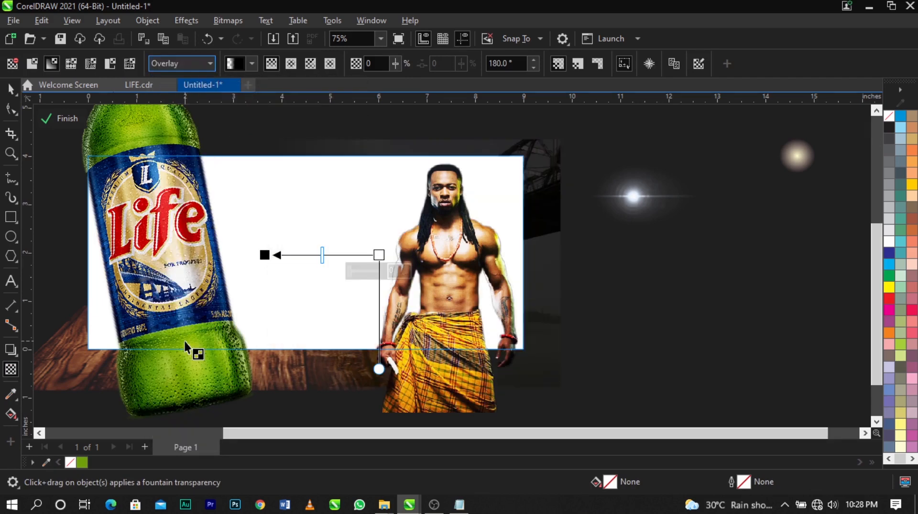
click(626, 312)
key(space)
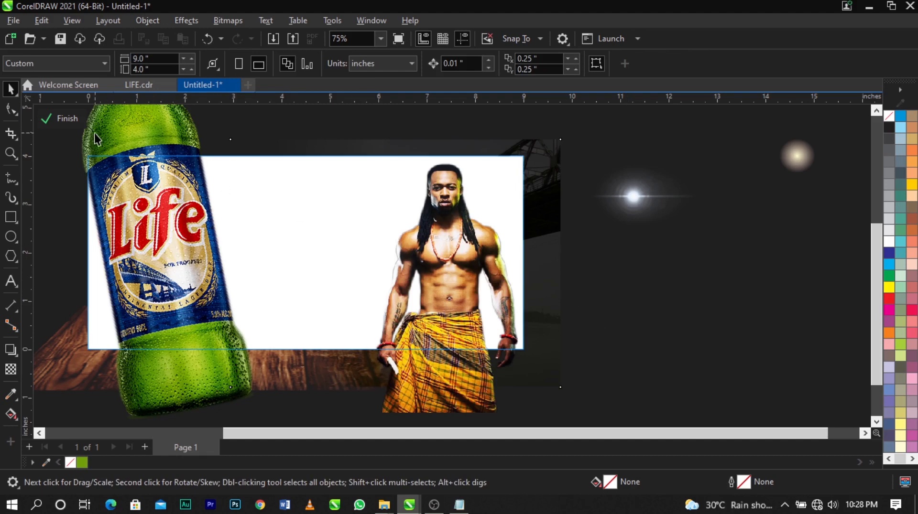
click(75, 121)
click(694, 300)
scroll(411, 279, down, 1)
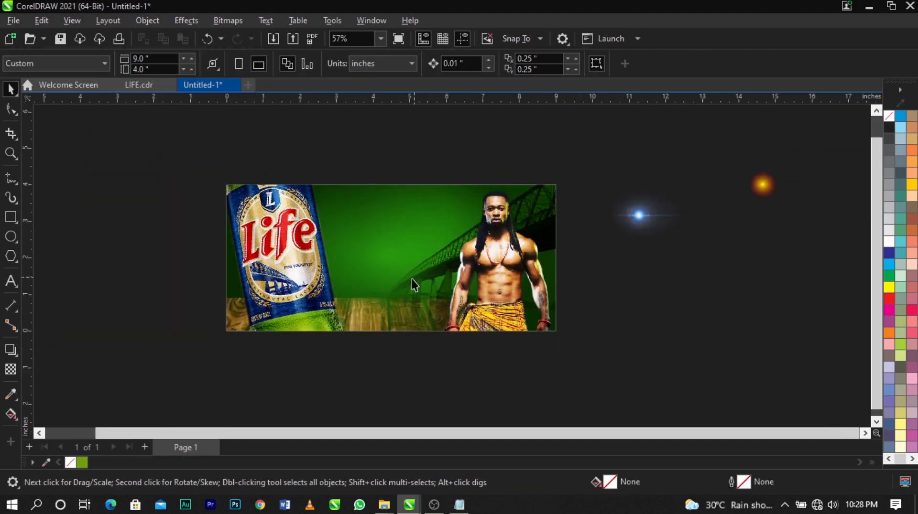
scroll(384, 300, up, 1)
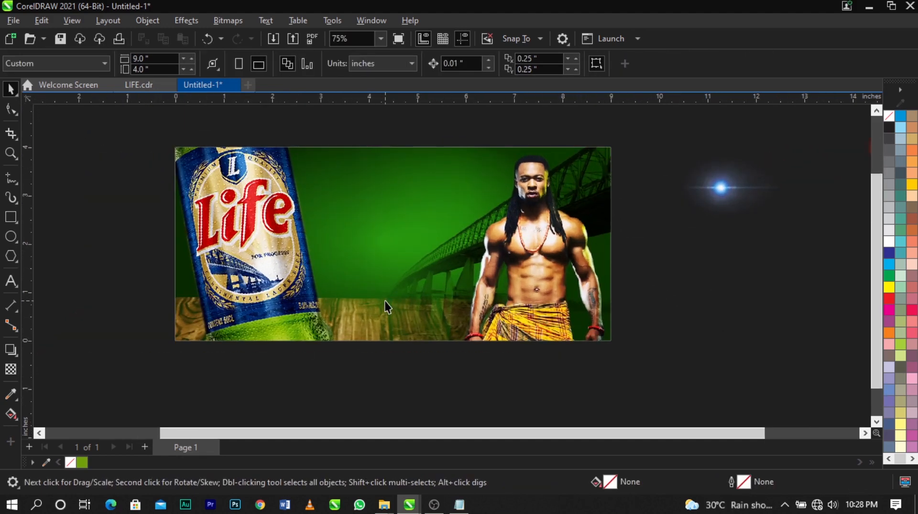
scroll(692, 294, up, 1)
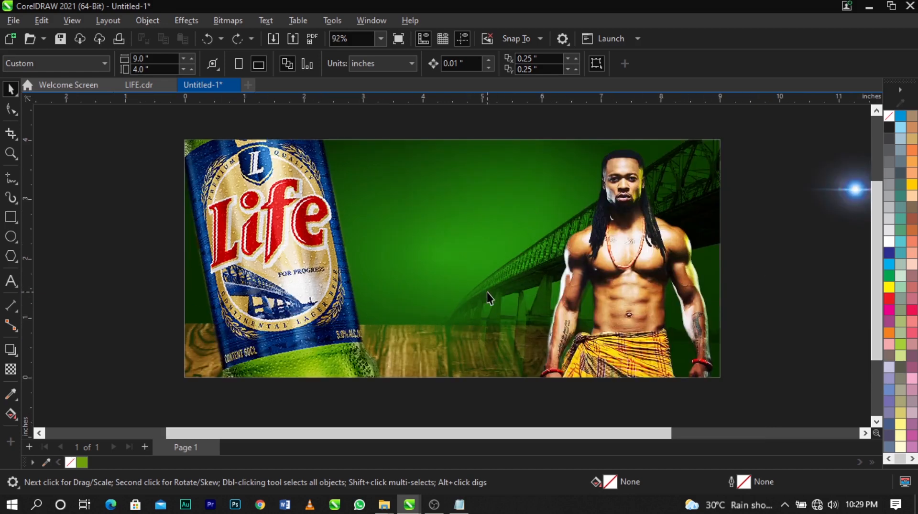
Step: Switch to the Notepad file with the banner text, copy all of its text and return to CorelDRAW
click(459, 505)
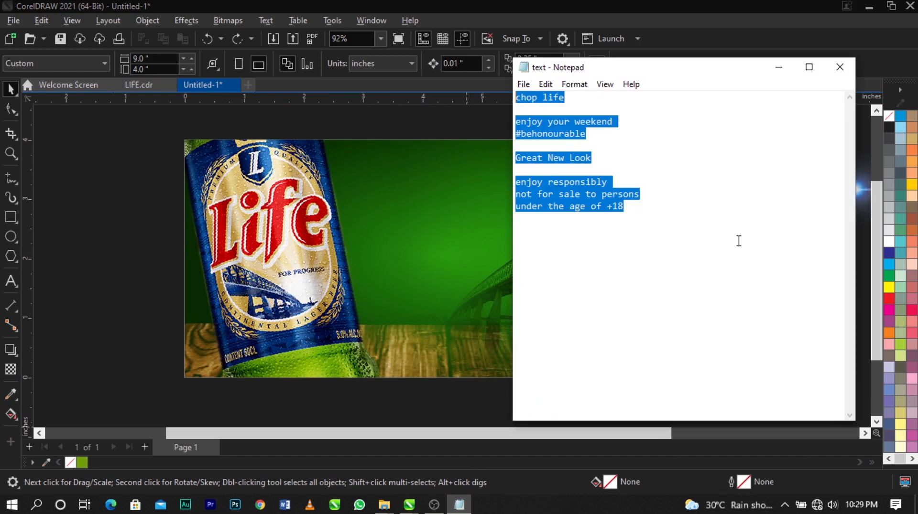
drag(676, 209, 465, 93)
click(680, 201)
drag(725, 246, 517, 122)
key(ctrl+a)
key(alt+Tab)
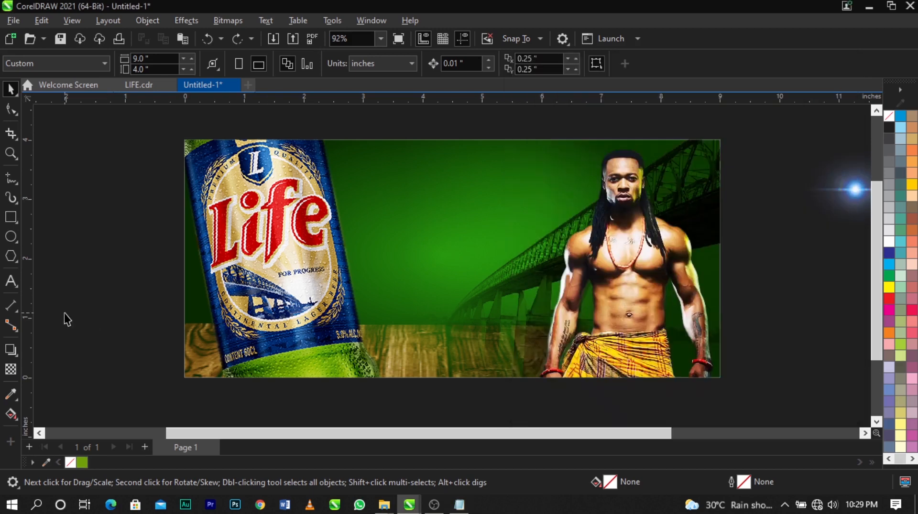
Step: Paste the copied slogans as a new text object starting to the left of the banner
click(9, 281)
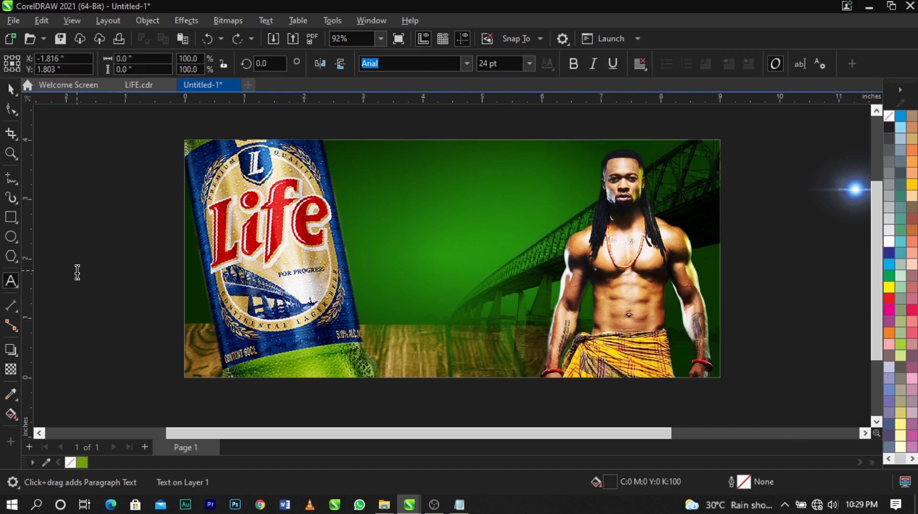
key(ctrl+v)
scroll(315, 302, down, 2)
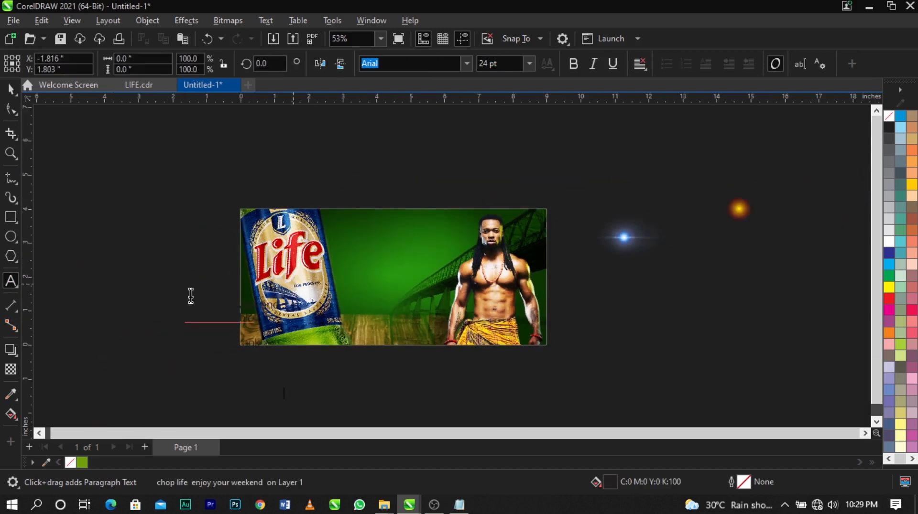
Step: Move the pasted text to the right of the banner, fill it white and scale it down to roughly two thirds
key(ctrl+space)
drag(223, 303, 612, 296)
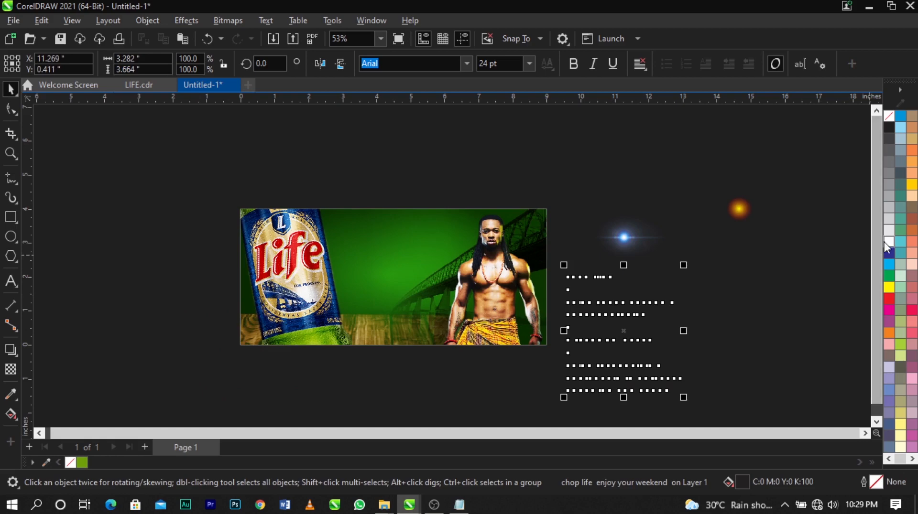
drag(683, 265, 598, 298)
key(z)
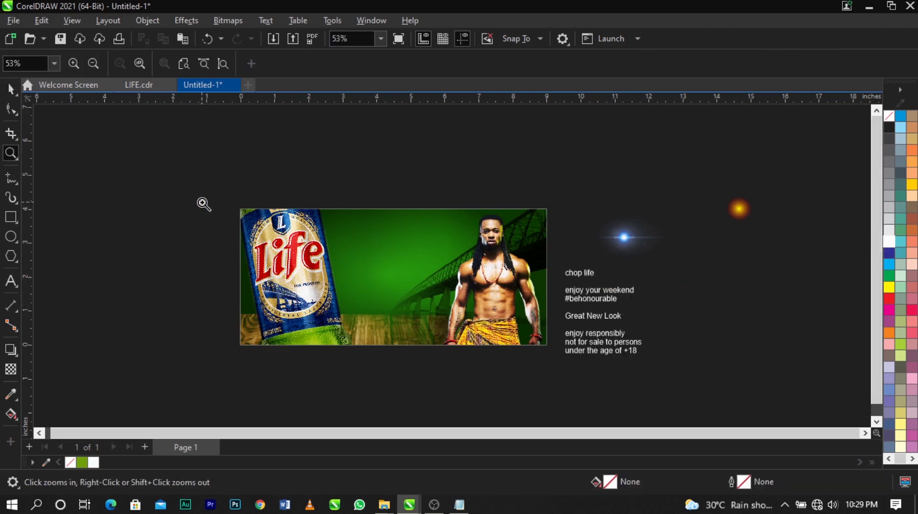
Step: Move the orange glow onto the male model's chest and enlarge it to about 4.3 inches wide
drag(203, 202, 675, 371)
key(space)
scroll(588, 274, down, 1)
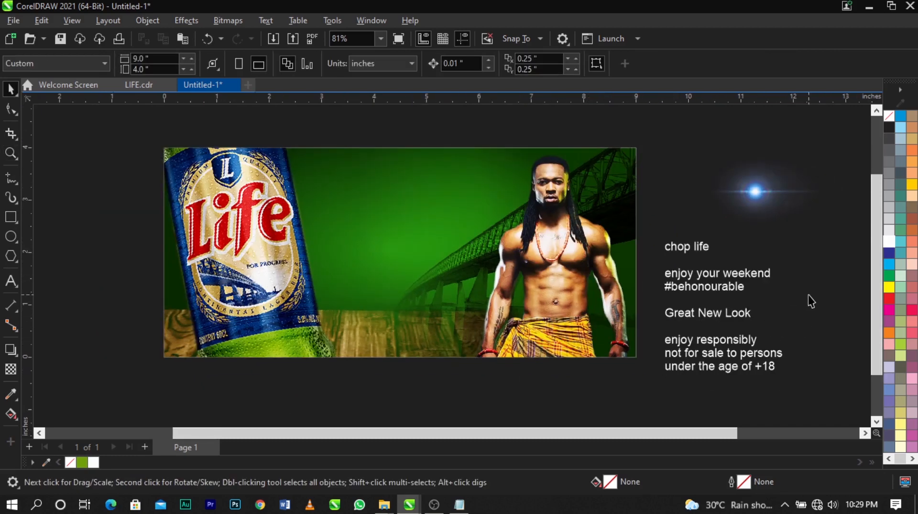
scroll(679, 242, down, 3)
drag(845, 191, 597, 261)
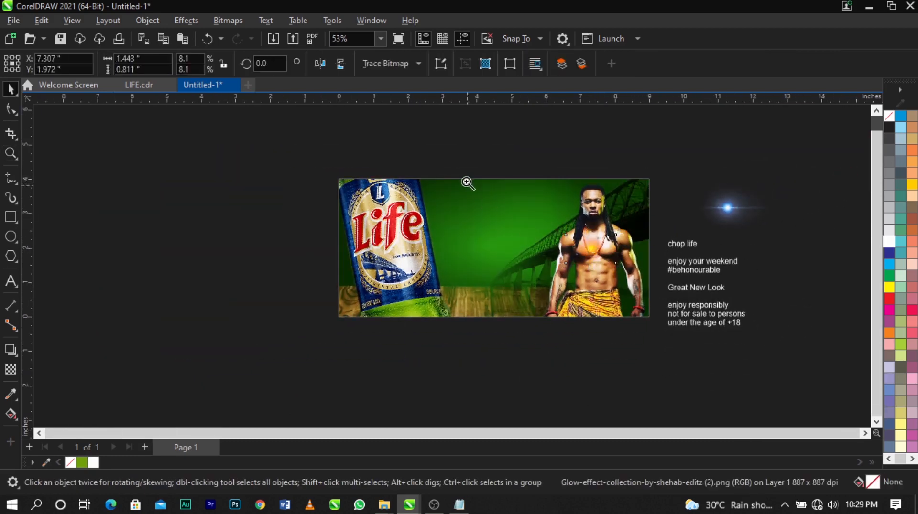
key(z)
drag(459, 178, 709, 353)
key(space)
drag(514, 273, 602, 322)
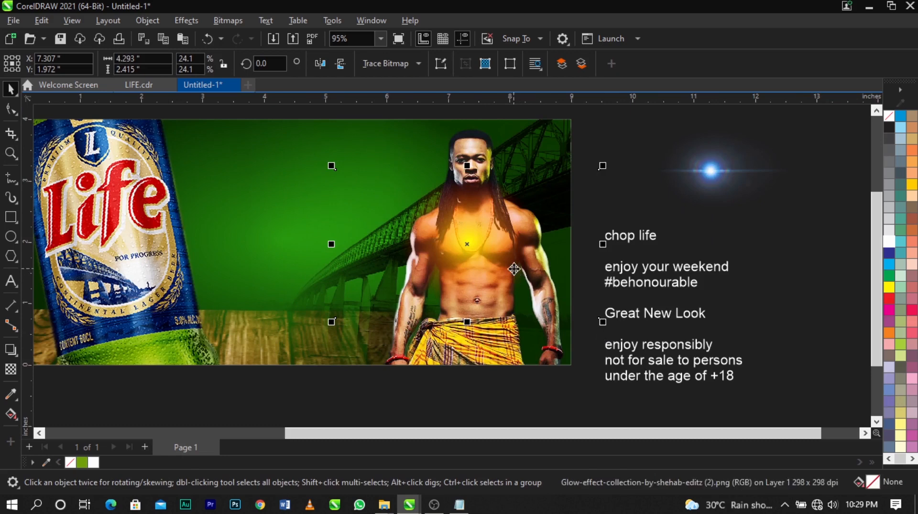
Step: PowerClip the orange glow inside the green banner rectangle
right_click(514, 269)
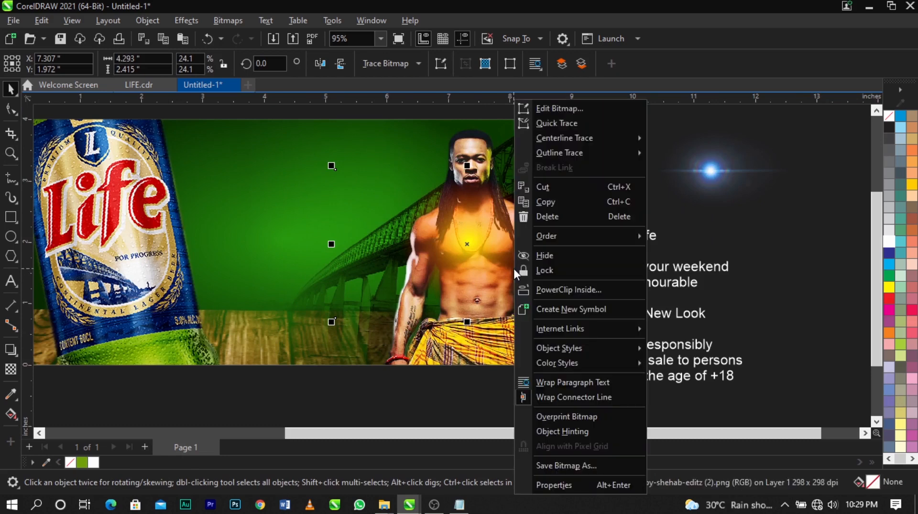
click(568, 290)
click(264, 209)
scroll(404, 257, down, 1)
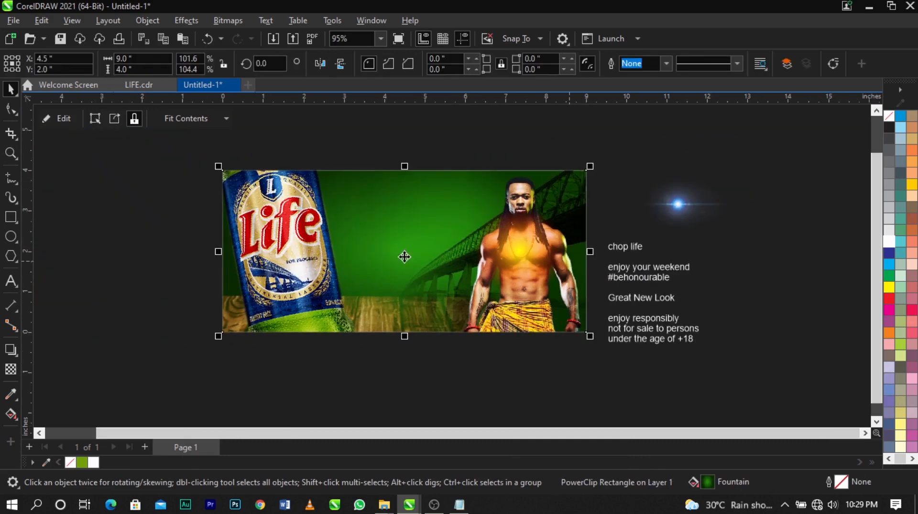
Step: Open the banner's PowerClip for editing, then move the glow to the banner's right edge and enlarge it to about 10.2 inches wide
right_click(394, 253)
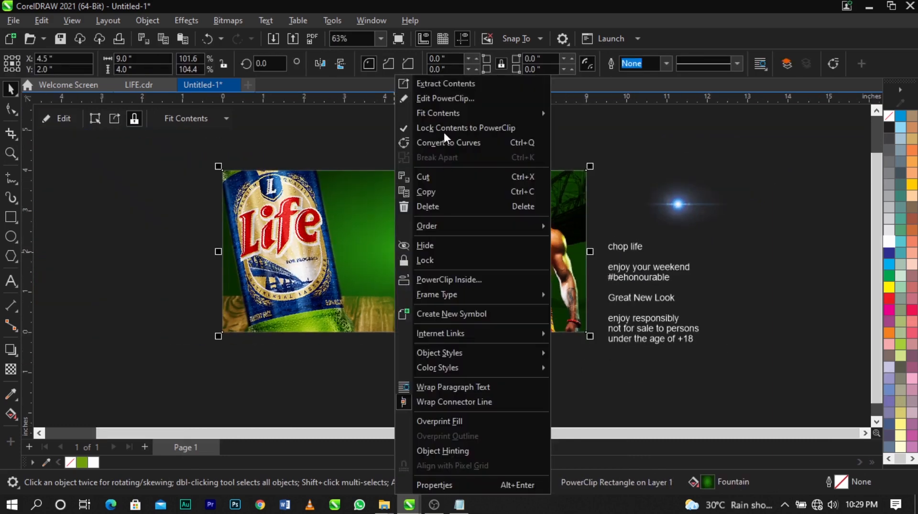
click(443, 101)
click(545, 268)
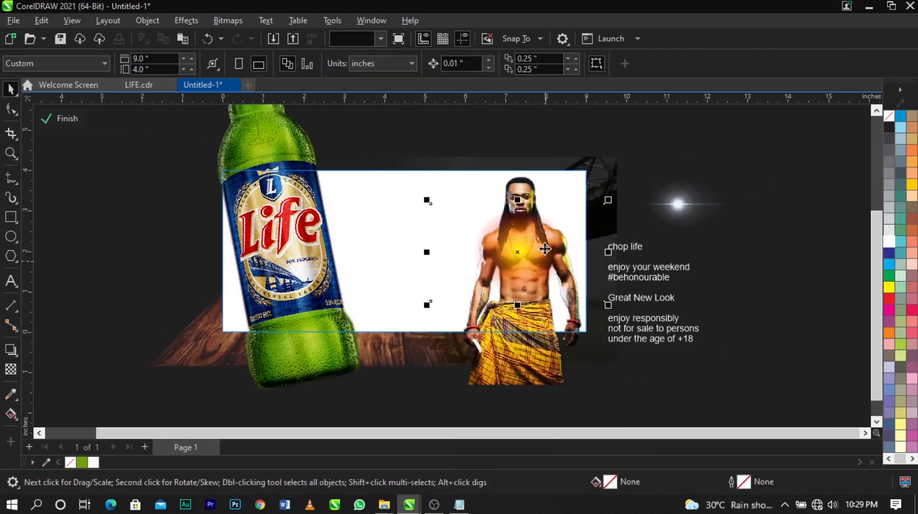
drag(537, 240, 627, 214)
drag(696, 279, 812, 342)
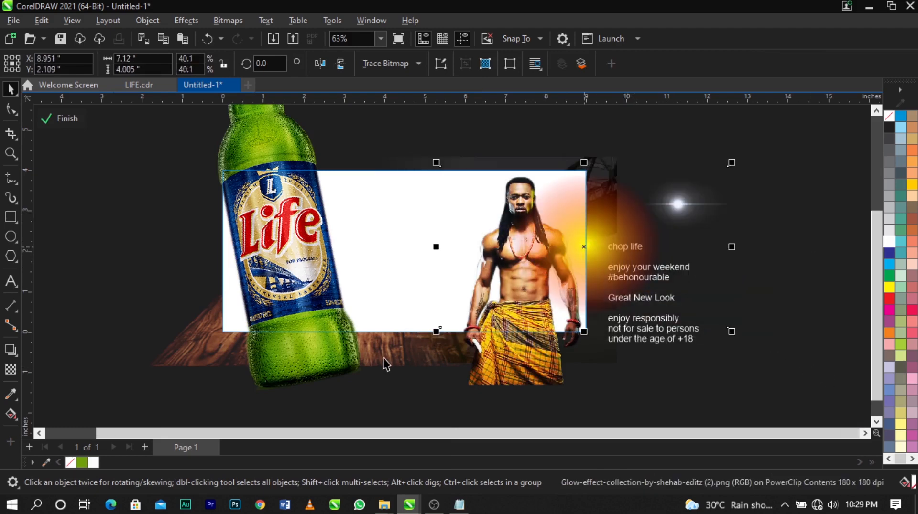
drag(436, 330, 396, 368)
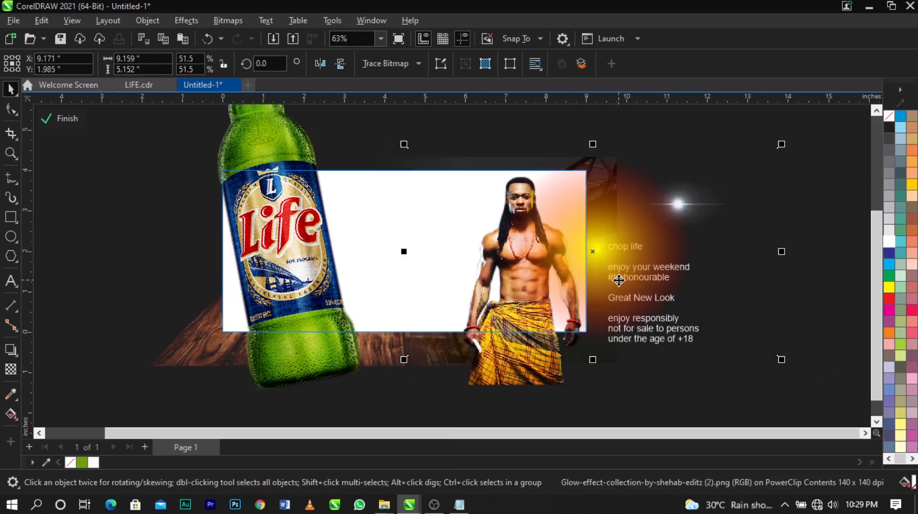
drag(609, 277, 612, 283)
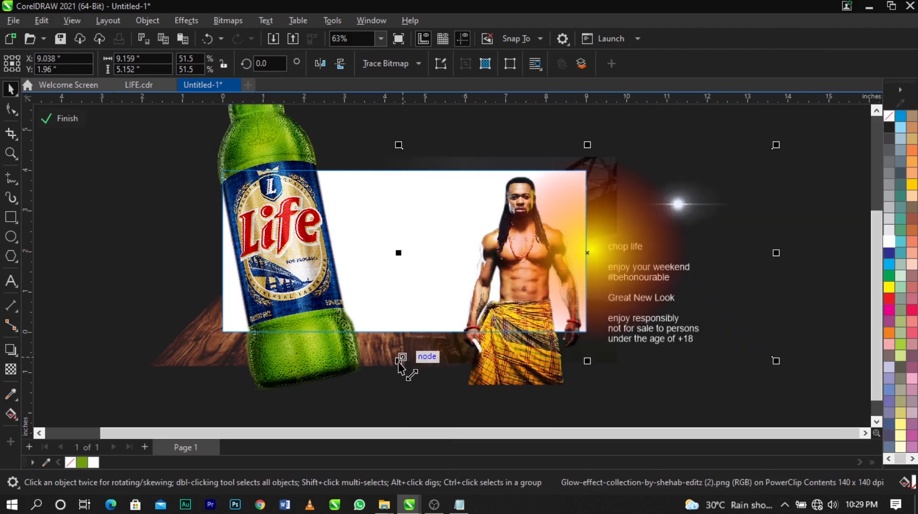
drag(399, 360, 380, 392)
drag(622, 313, 634, 320)
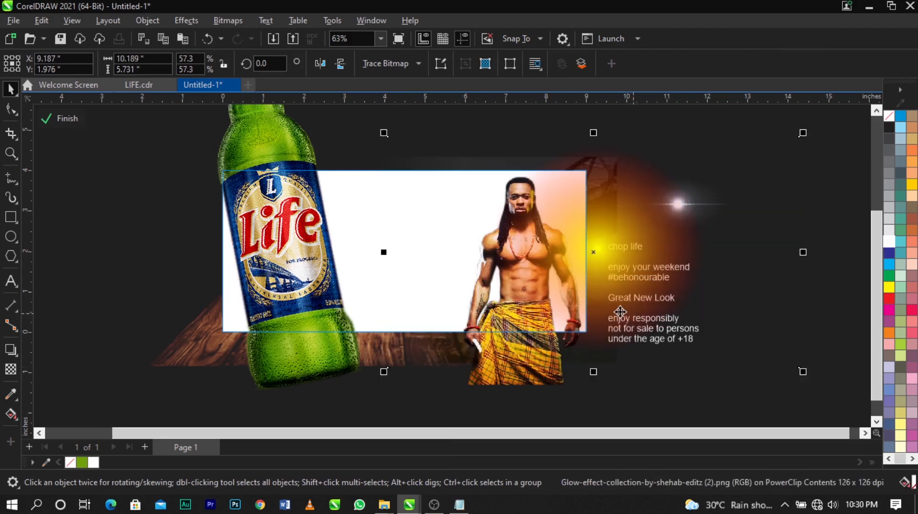
Step: Set the glow's transparency merge mode to Screen
click(11, 369)
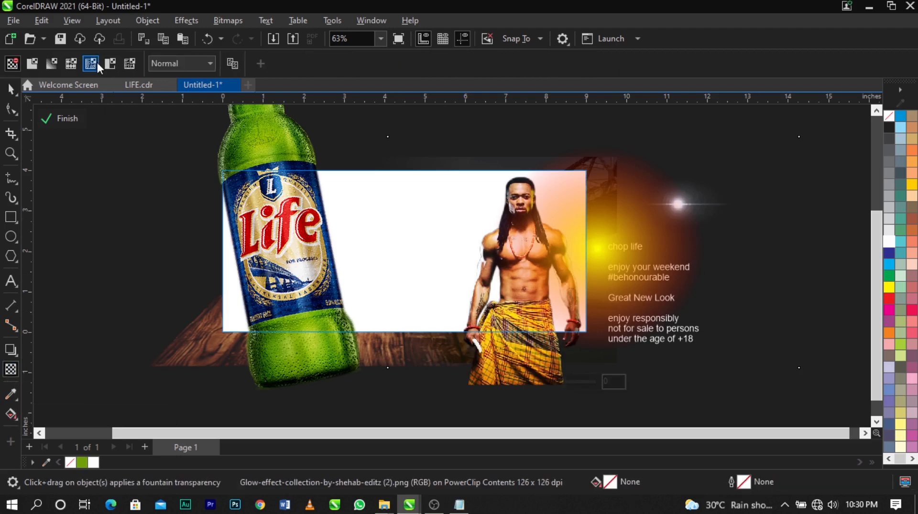
click(182, 64)
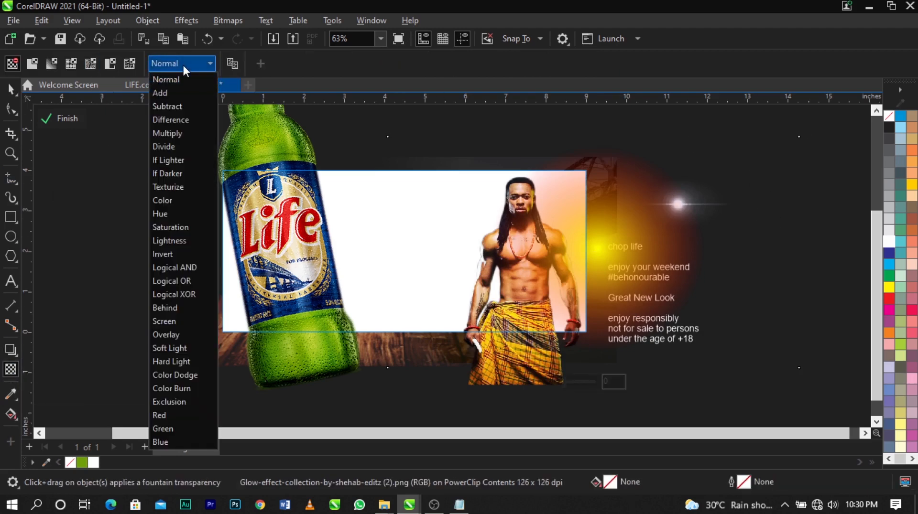
click(192, 321)
key(space)
Step: Shift the glow slightly inward from the banner's right edge and finish editing the PowerClip
click(573, 268)
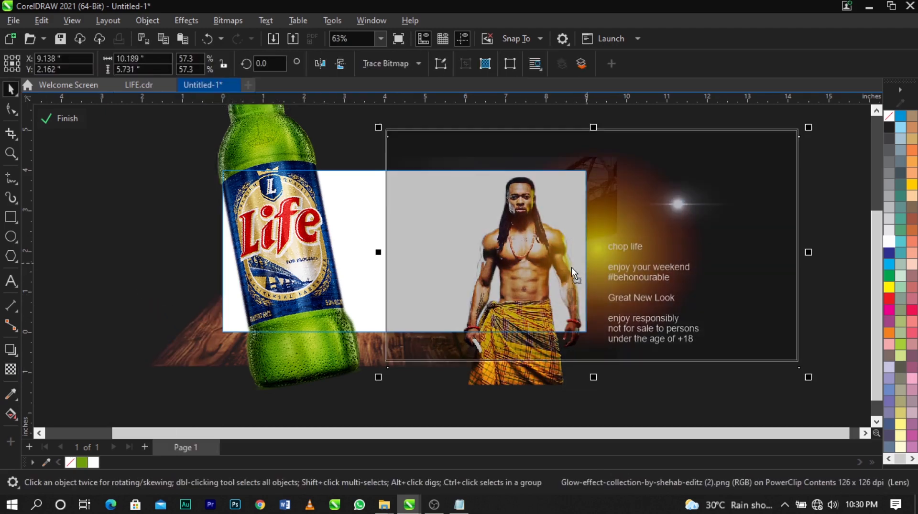
drag(572, 268, 568, 271)
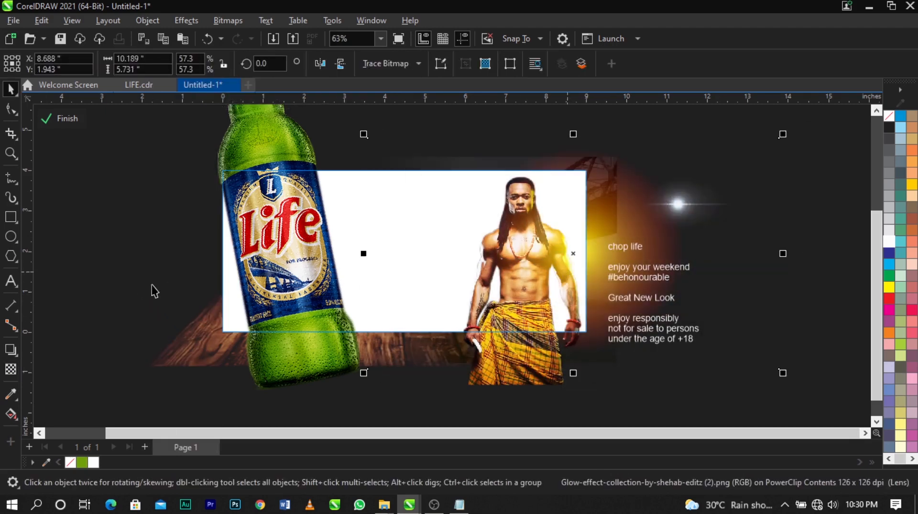
ctrl+click(122, 282)
click(122, 282)
key(z)
drag(162, 161, 668, 384)
key(space)
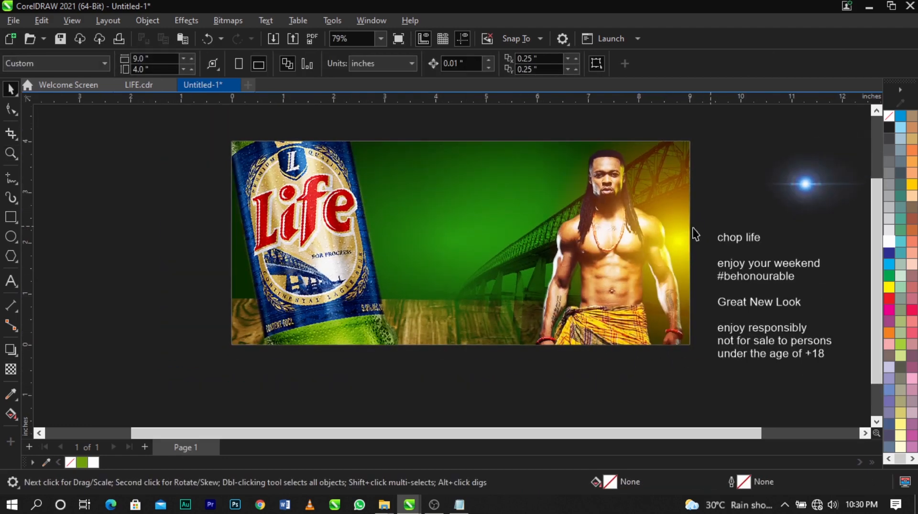
Step: Reopen the banner's PowerClip, enlarge the glow to about 12.6 inches wide and finish editing
ctrl+click(646, 243)
scroll(647, 242, down, 1)
click(741, 202)
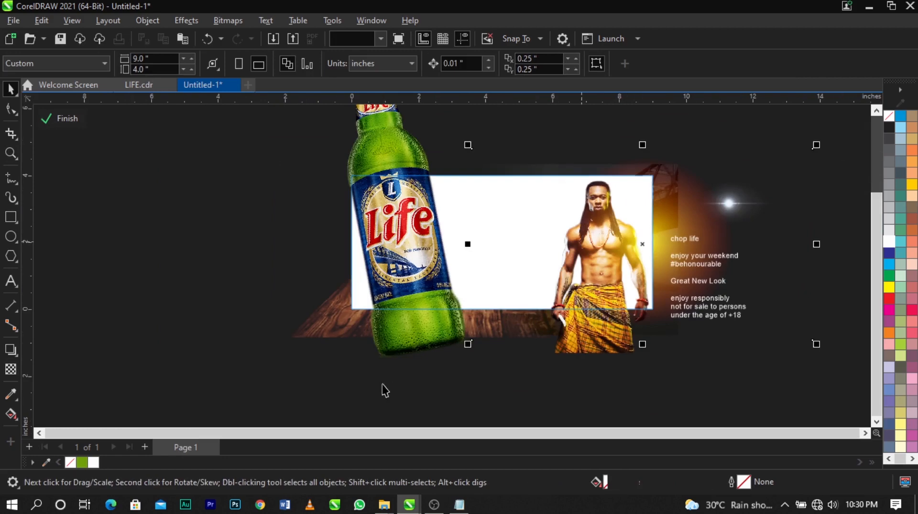
drag(476, 349, 443, 370)
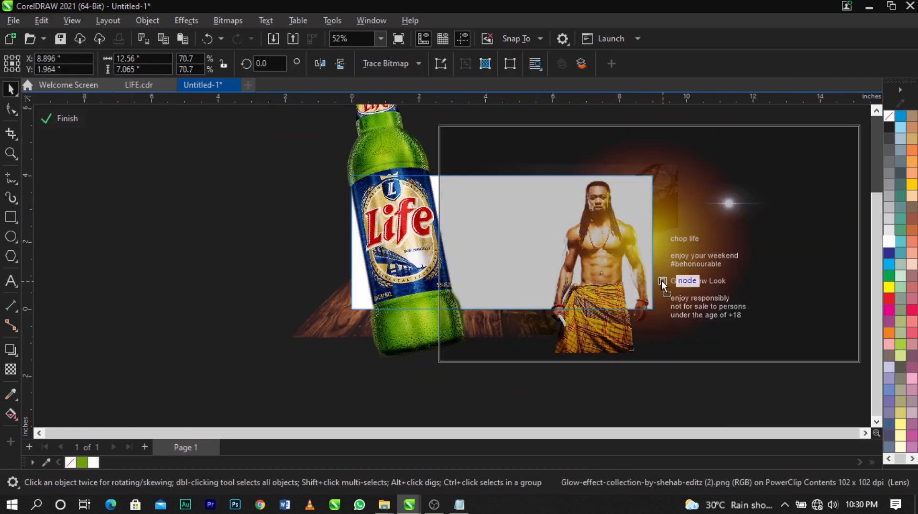
ctrl+click(191, 286)
key(z)
drag(362, 142, 729, 366)
key(space)
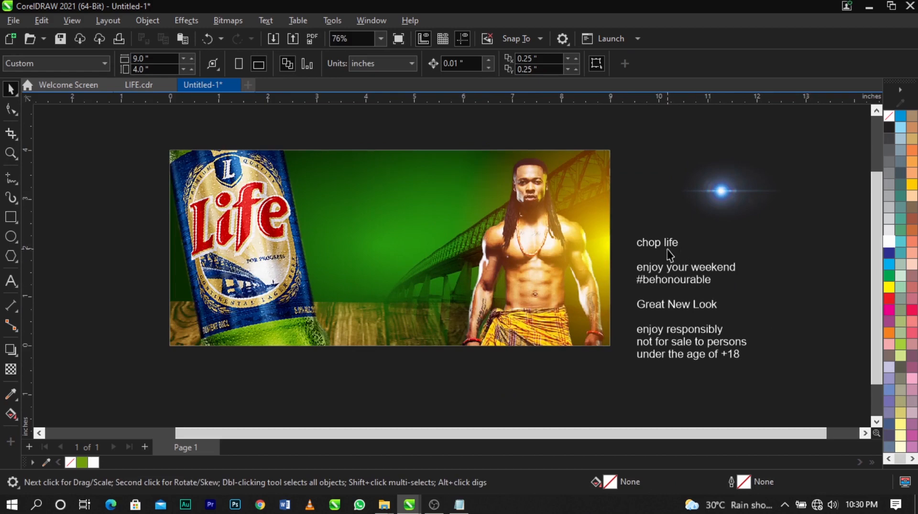
Step: Cut "chop life" from the slogan text and paste it as separate text on the banner between the bottle and the model
double_click(671, 245)
drag(680, 246, 612, 246)
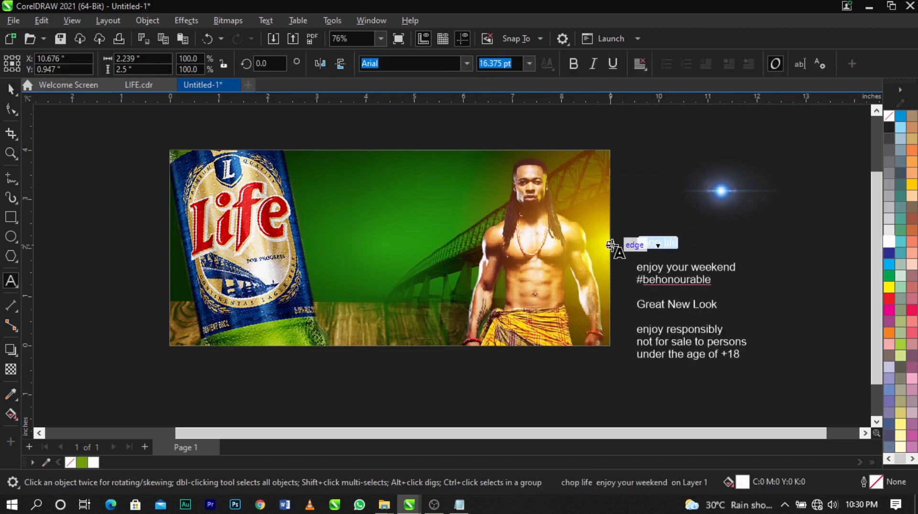
key(ctrl+x)
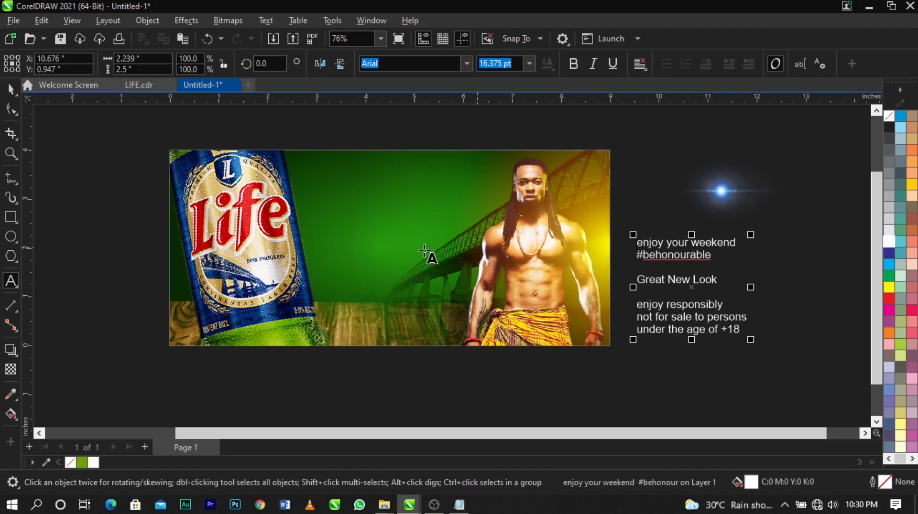
click(343, 195)
key(ctrl+v)
Step: Enlarge the "chop life" text to about 33 pt and change its case to UPPERCASE
key(F2)
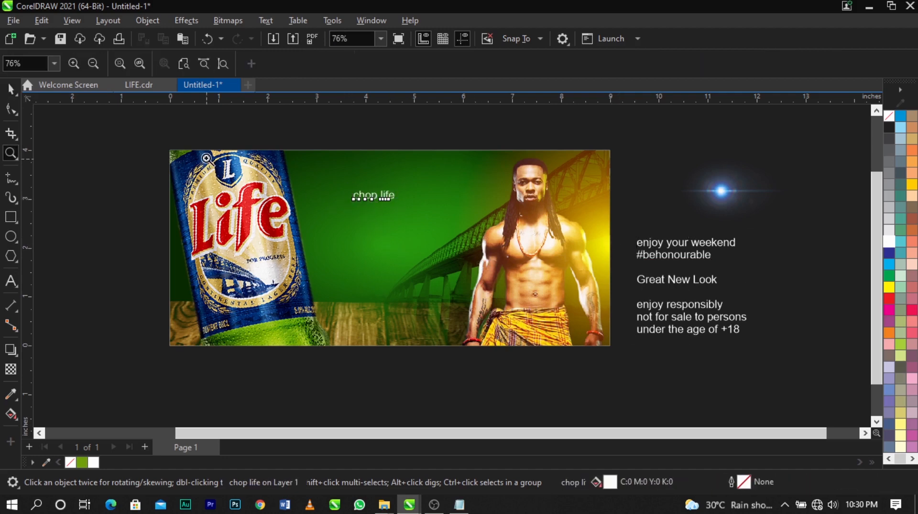
drag(206, 157, 555, 268)
drag(491, 244, 555, 262)
double_click(555, 263)
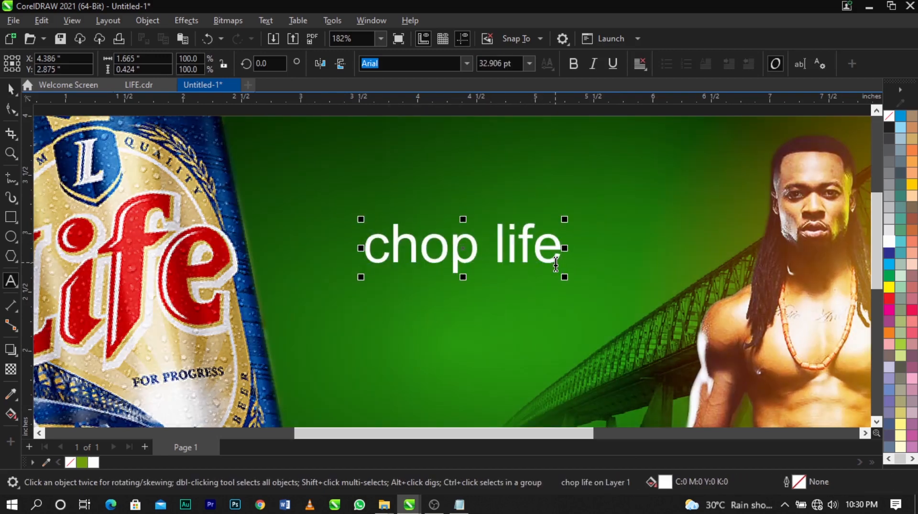
key(ctrl+a)
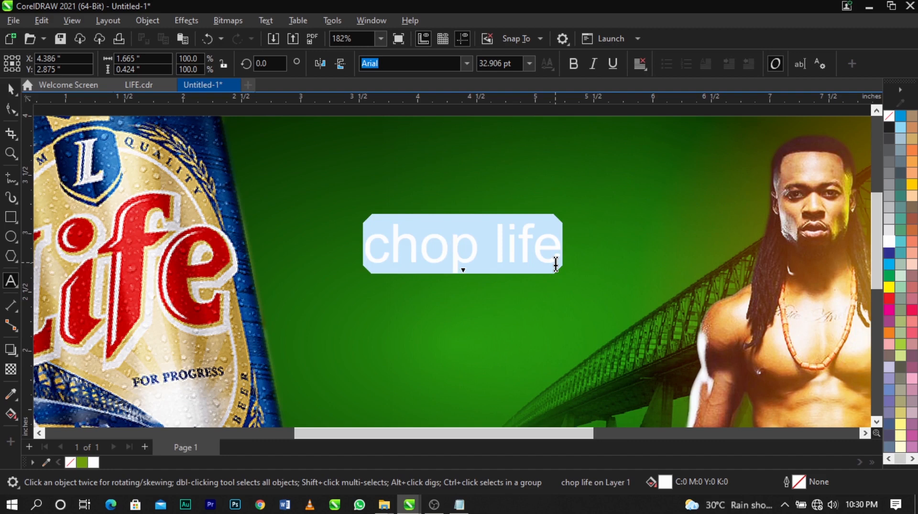
key(shift+F3)
click(447, 240)
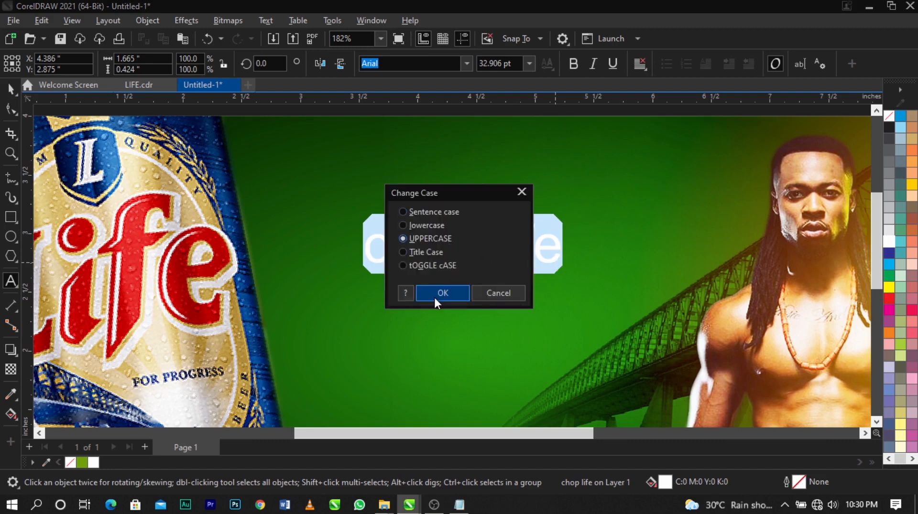
click(434, 295)
key(space)
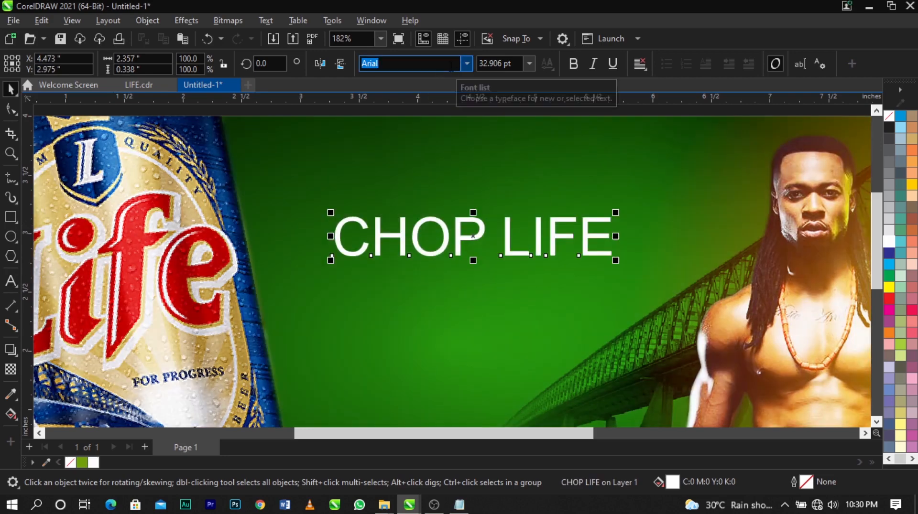
Step: Set the CHOP LIFE text's font to Montserrat Black
text(Mons)
key(Down)
key(Down)
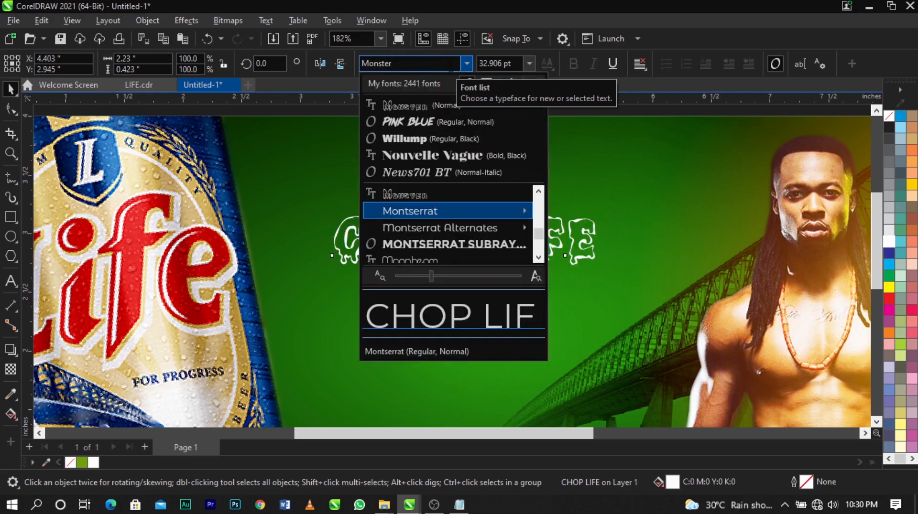
key(Right)
key(Down)
key(Down)
key(Down)
key(Down)
key(Down)
key(Down)
key(Down)
key(Down)
key(Down)
key(Down)
key(Down)
key(Down)
key(Down)
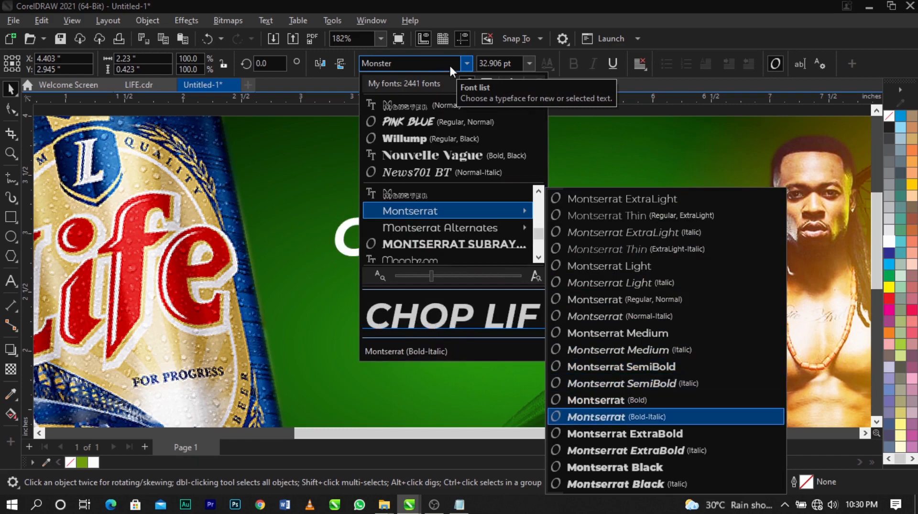
key(Down)
key(Down)
key(Down)
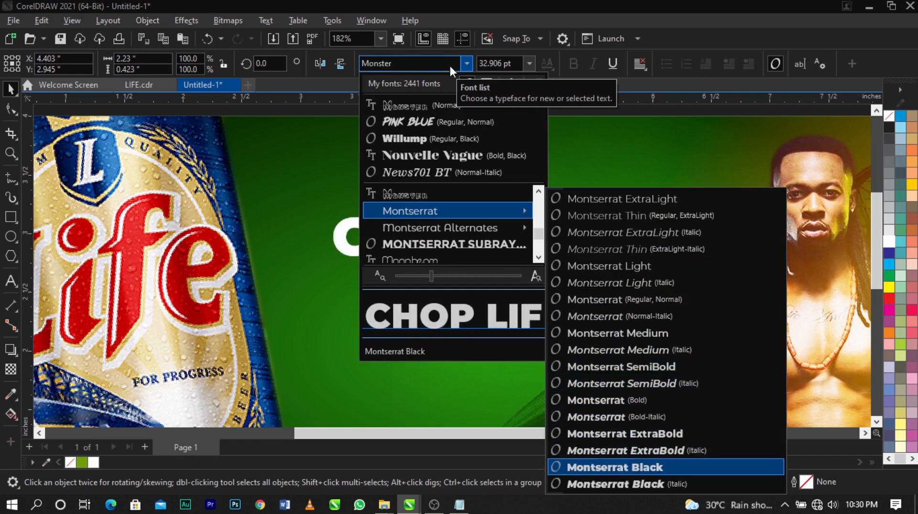
key(Return)
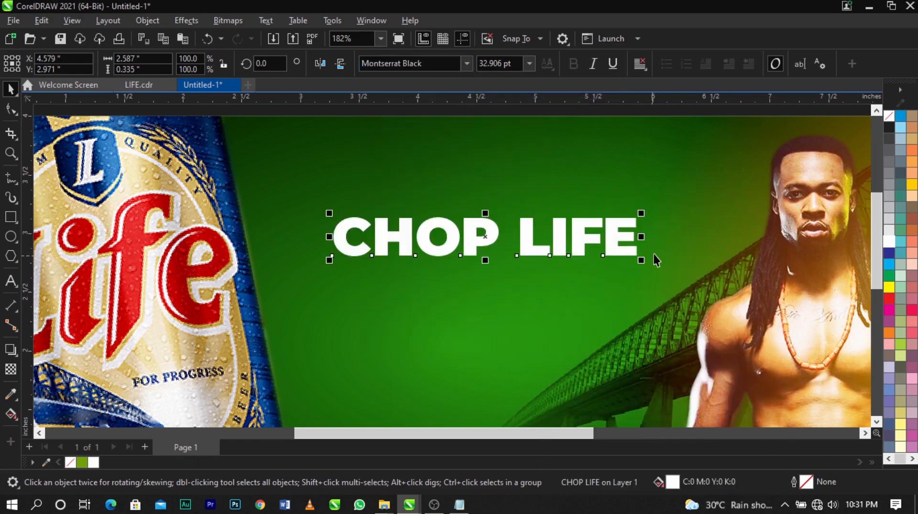
Step: Put LIFE on a second line below CHOP, shift the text slightly toward the model and break the lines into separate text objects
double_click(521, 246)
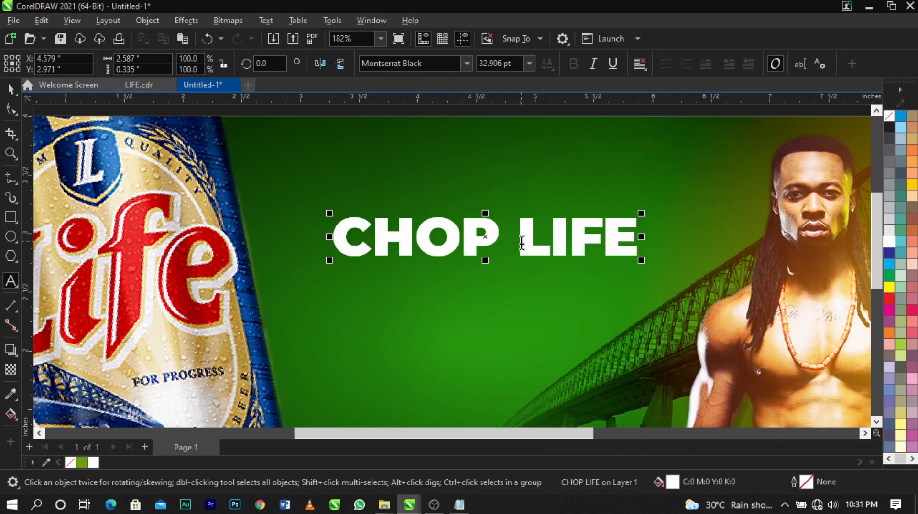
key(Return)
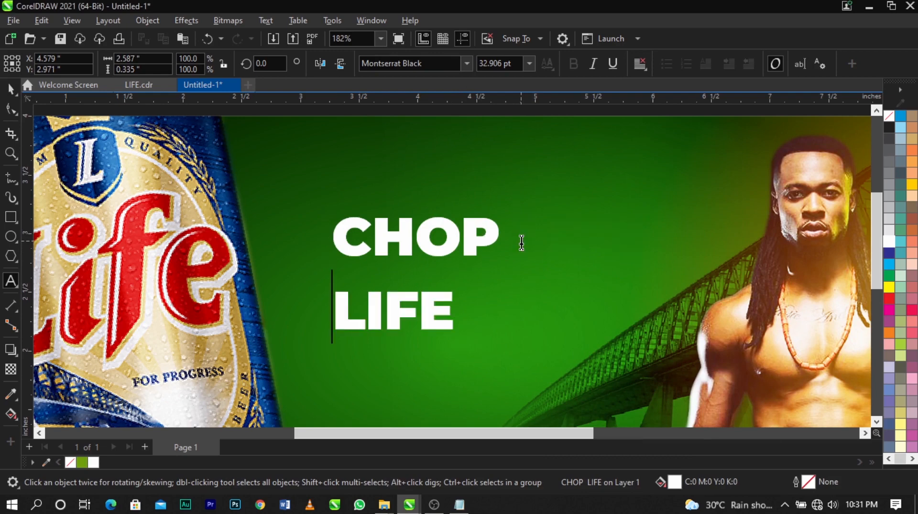
key(ctrl+space)
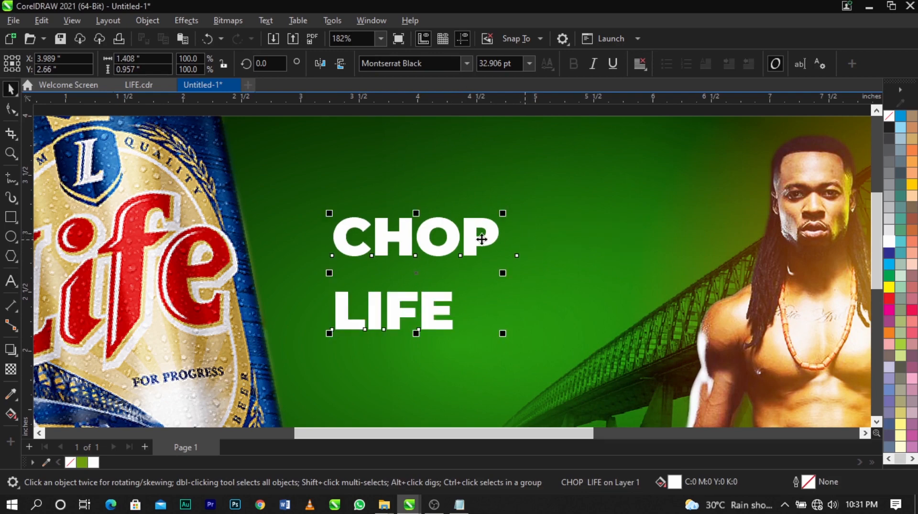
drag(482, 240, 505, 237)
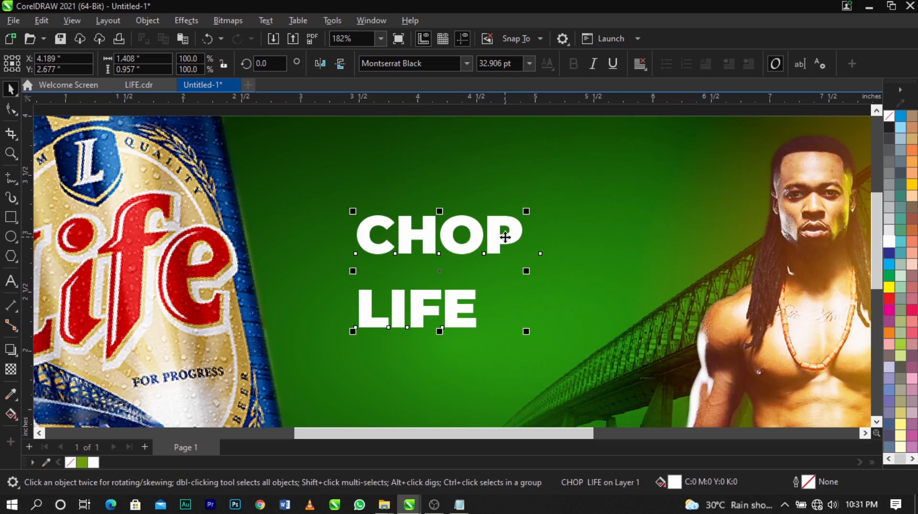
key(ctrl+k)
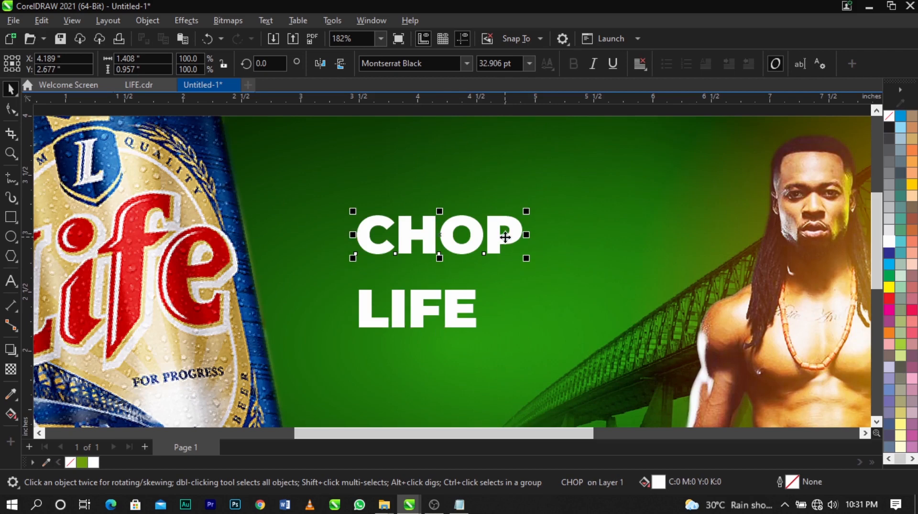
Step: Undo the break-apart of the CHOP LIFE text and break its two lines into separate text objects again
key(ctrl+z)
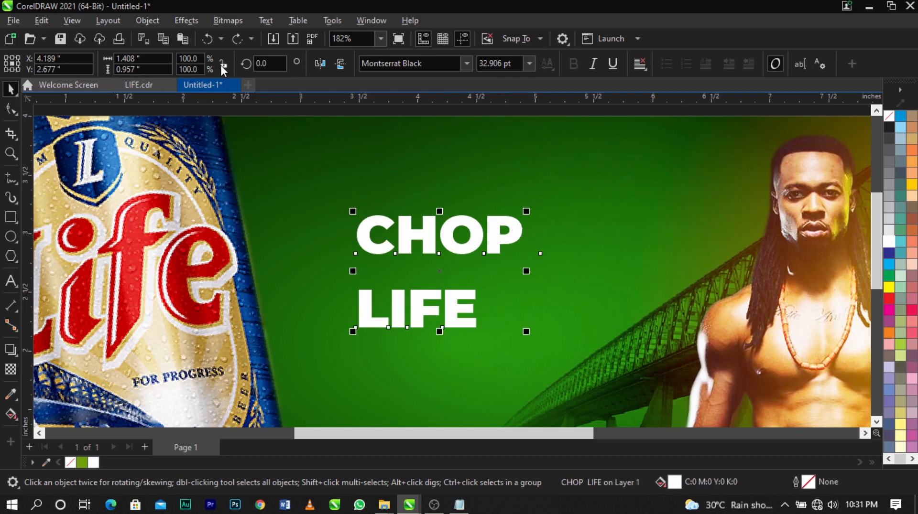
click(177, 20)
mouse_move(144, 25)
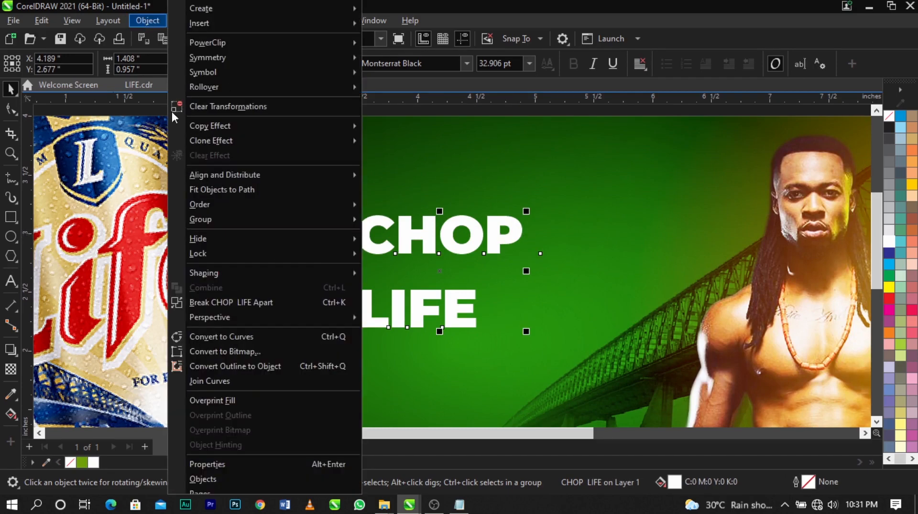
click(244, 303)
click(678, 318)
Step: Enlarge CHOP to about 62 pt, shift it toward the model and tighten its letter spacing
click(506, 234)
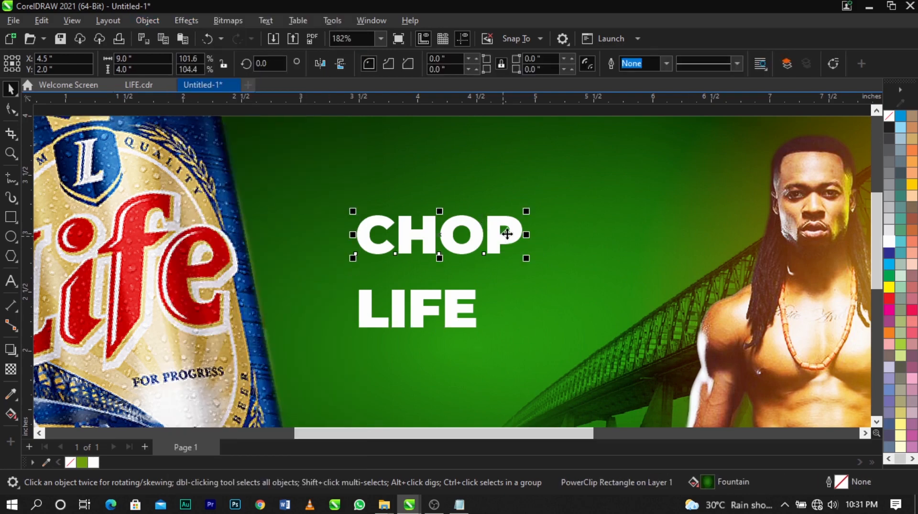
drag(528, 261, 603, 295)
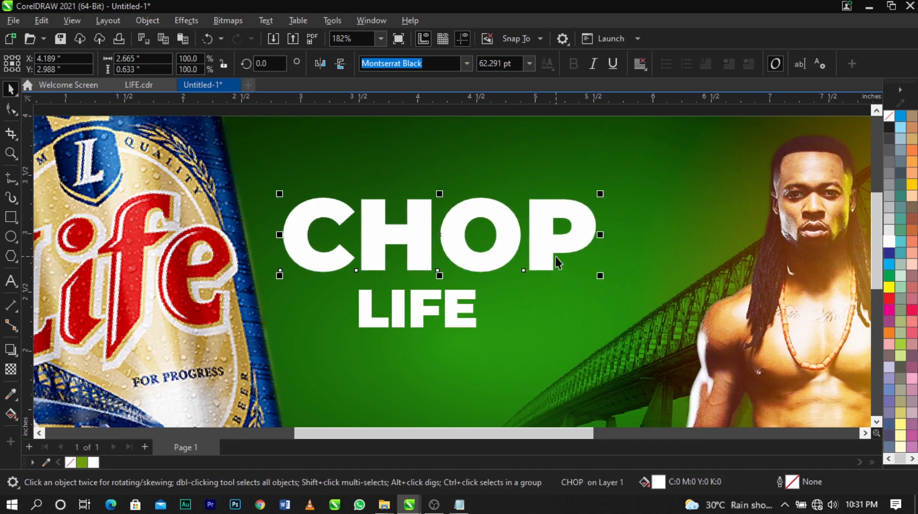
drag(550, 251, 604, 233)
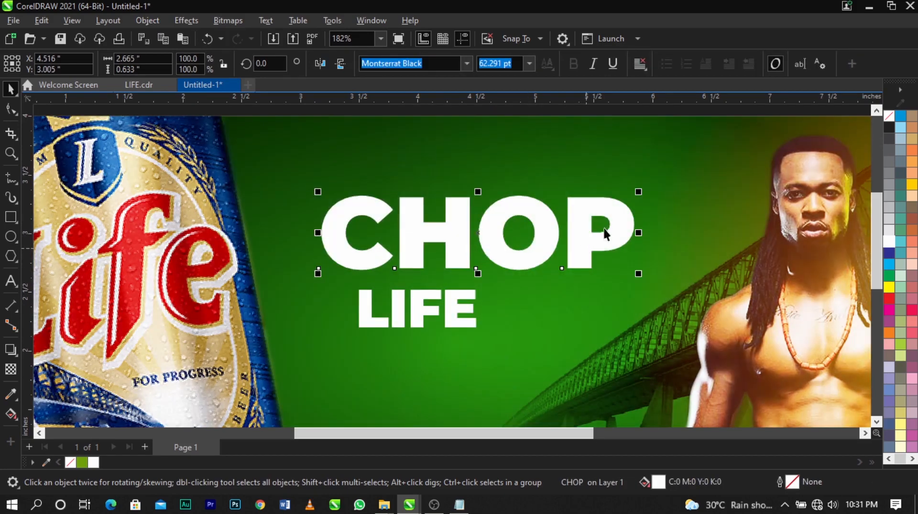
click(11, 110)
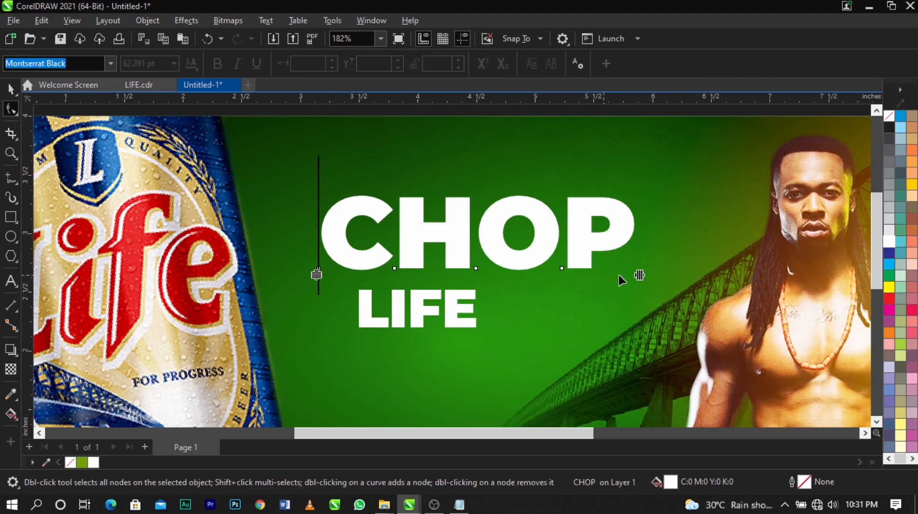
drag(637, 275, 618, 283)
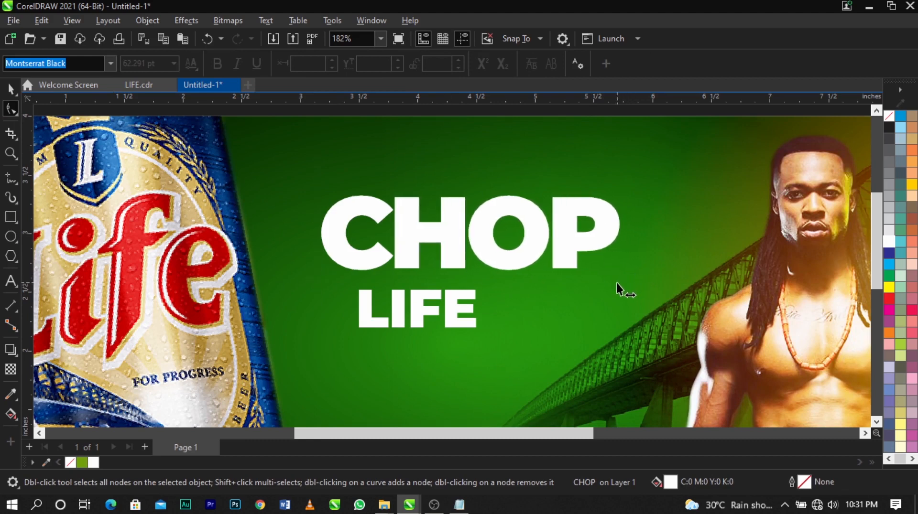
key(space)
Step: Move LIFE down beside the model's arm to free space, and enlarge CHOP to about 67 pt
drag(464, 296, 661, 365)
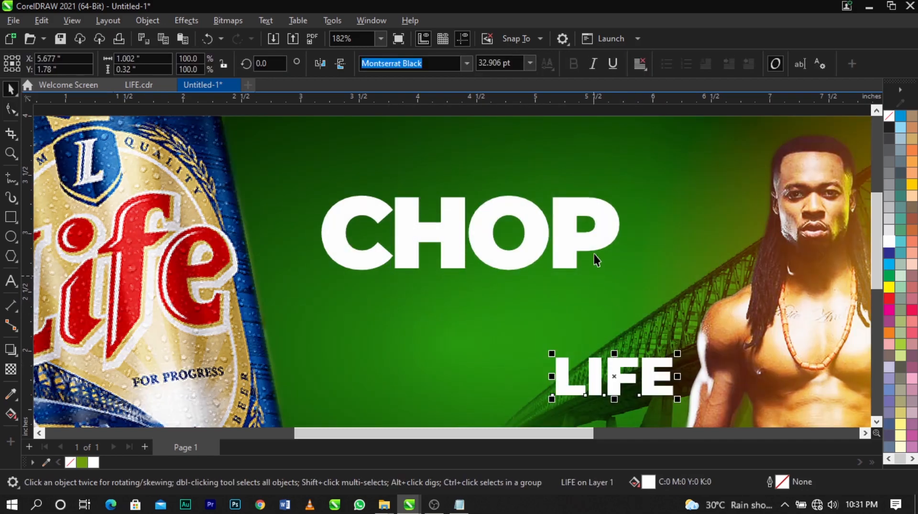
click(592, 254)
drag(621, 279, 630, 251)
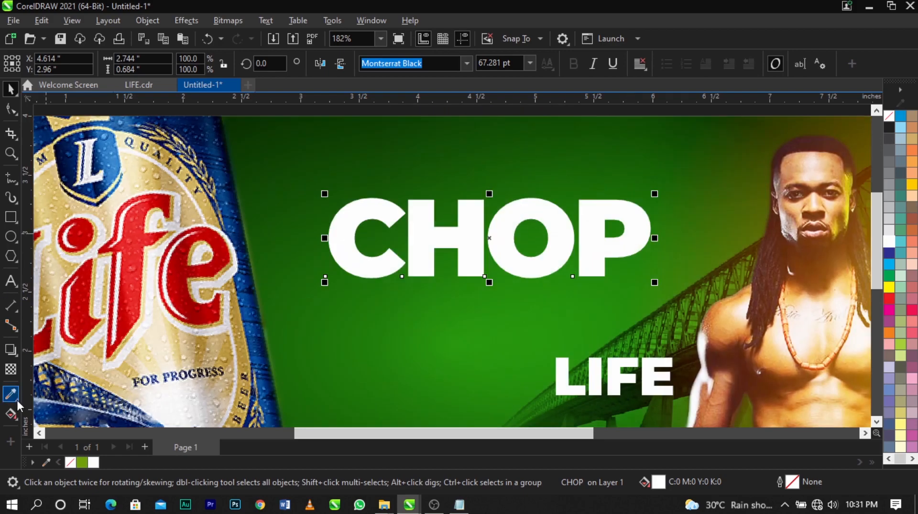
Step: Put an envelope on the CHOP text and delete the middle nodes on its four sides
mouse_move(16, 355)
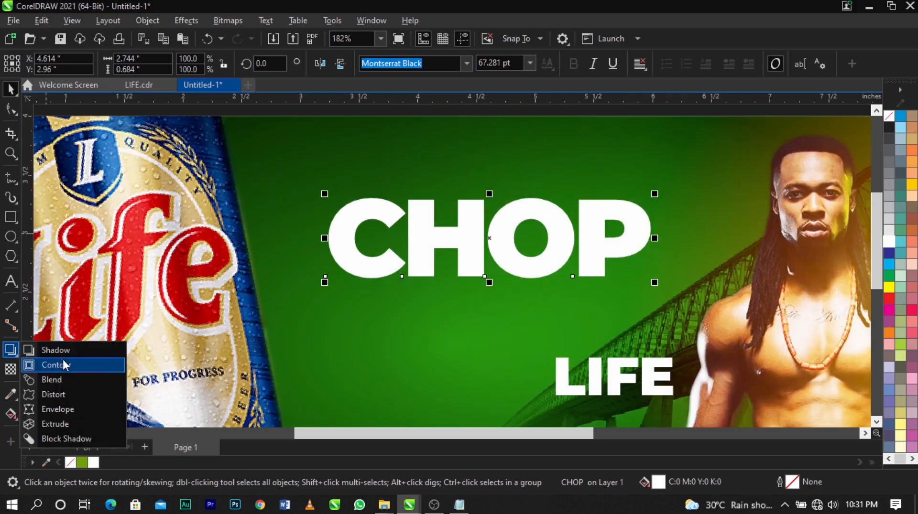
click(59, 411)
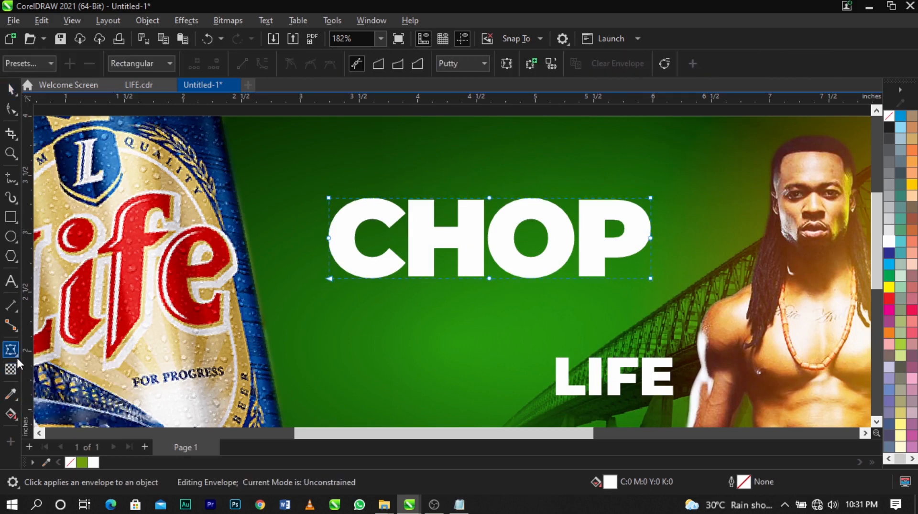
mouse_move(17, 358)
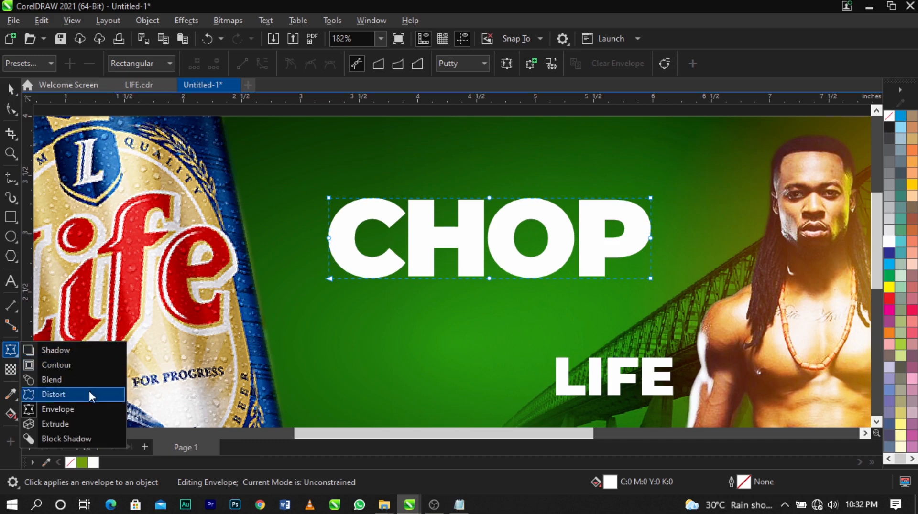
click(486, 198)
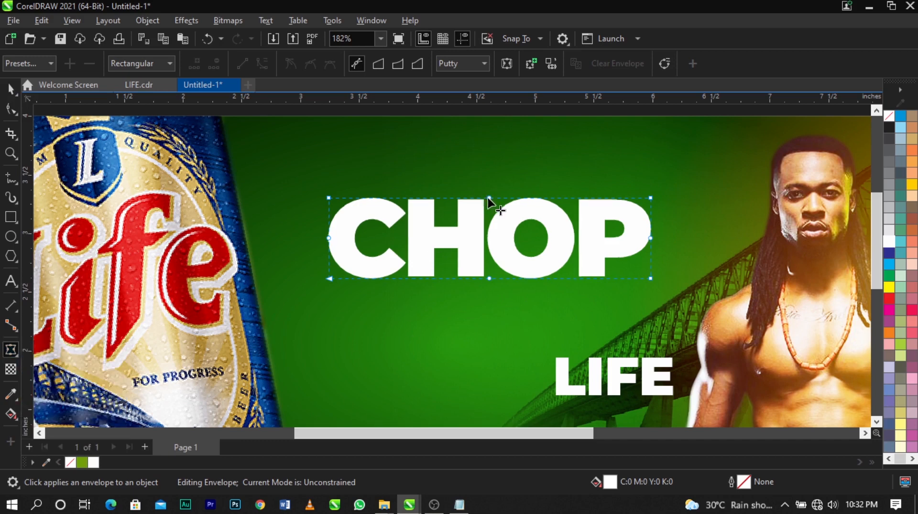
double_click(489, 279)
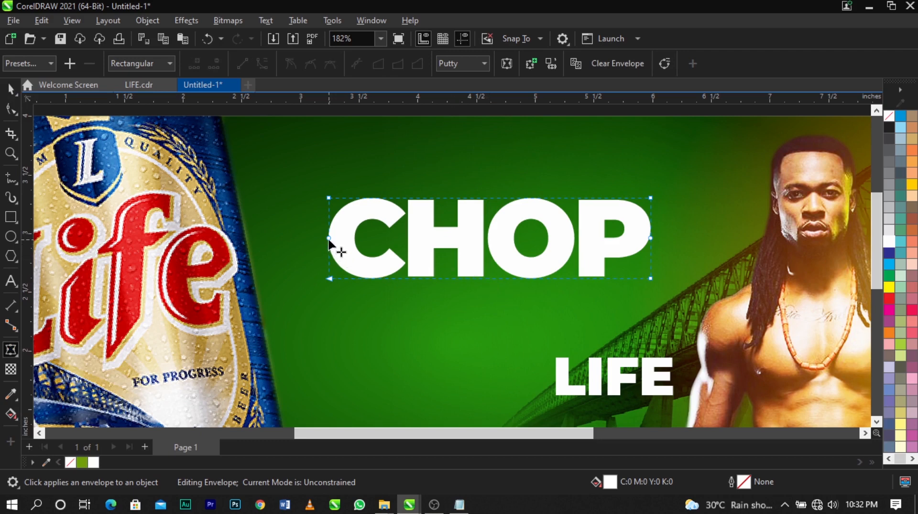
double_click(649, 238)
drag(481, 198, 481, 217)
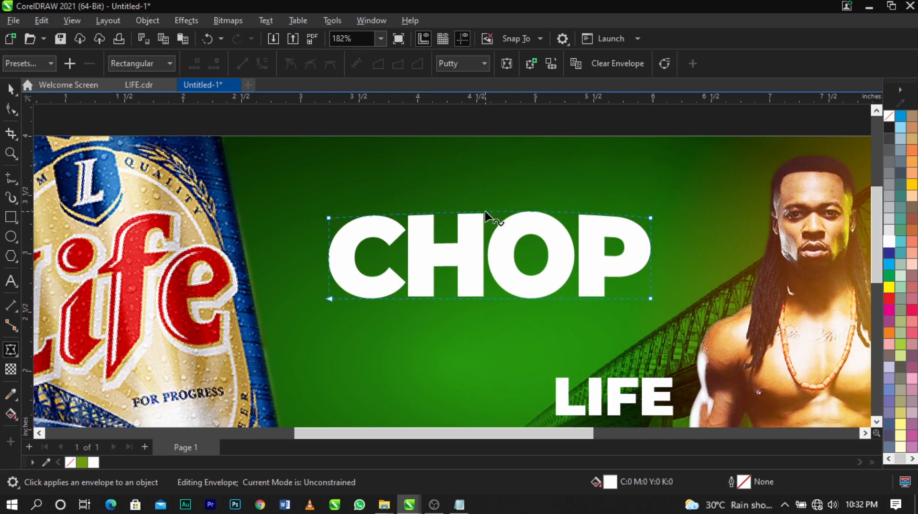
click(485, 212)
drag(488, 210, 490, 201)
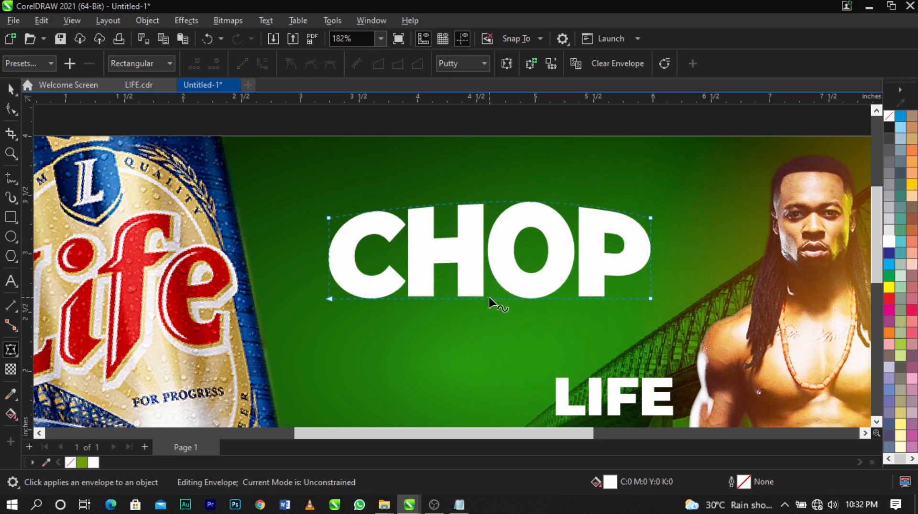
key(ctrl+z)
key(ctrl+z)
Step: Arch the CHOP text by bending the top and bottom edges of its envelope upward
click(484, 211)
drag(484, 209, 485, 201)
drag(491, 297, 488, 283)
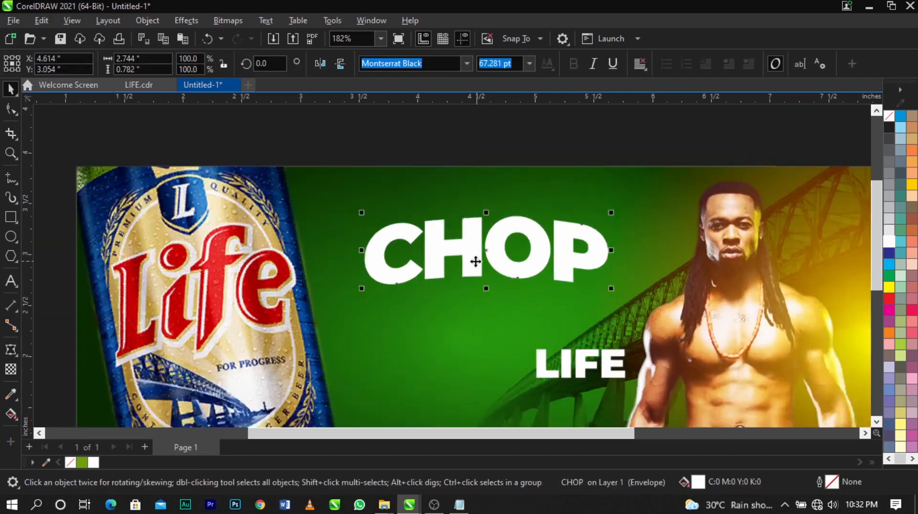
Step: Place LIFE directly beneath CHOP and enlarge it to about 56 pt
scroll(476, 261, down, 1)
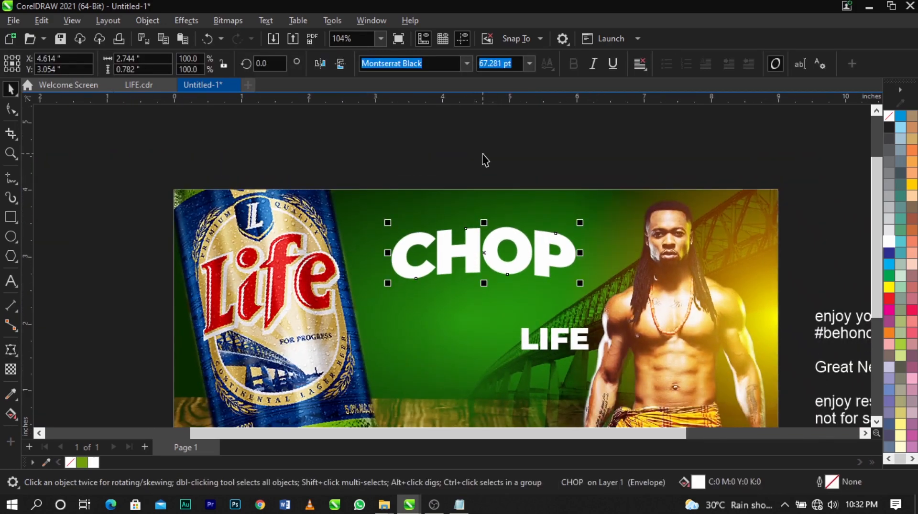
key(z)
drag(247, 192, 703, 360)
key(space)
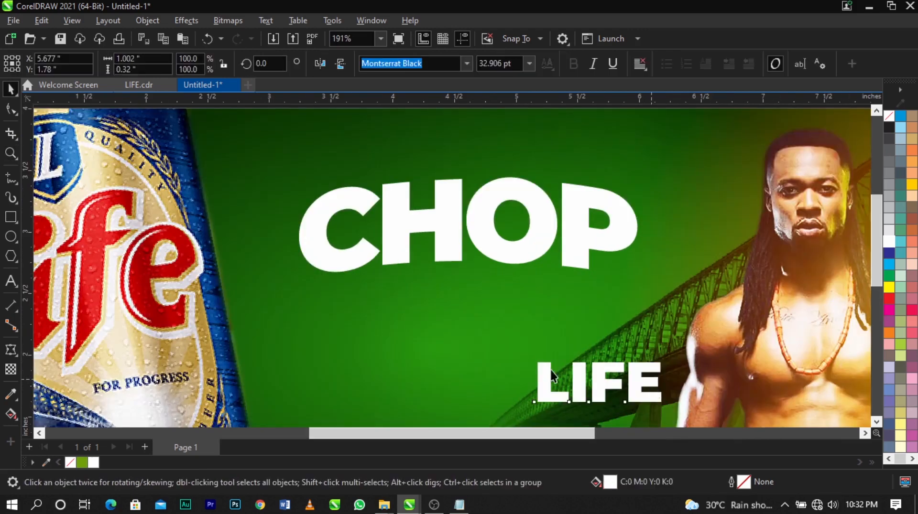
drag(657, 391, 579, 313)
Step: Center LIFE horizontally on CHOP and lower it slightly so the letters of the two words do not overlap
shift+click(586, 242)
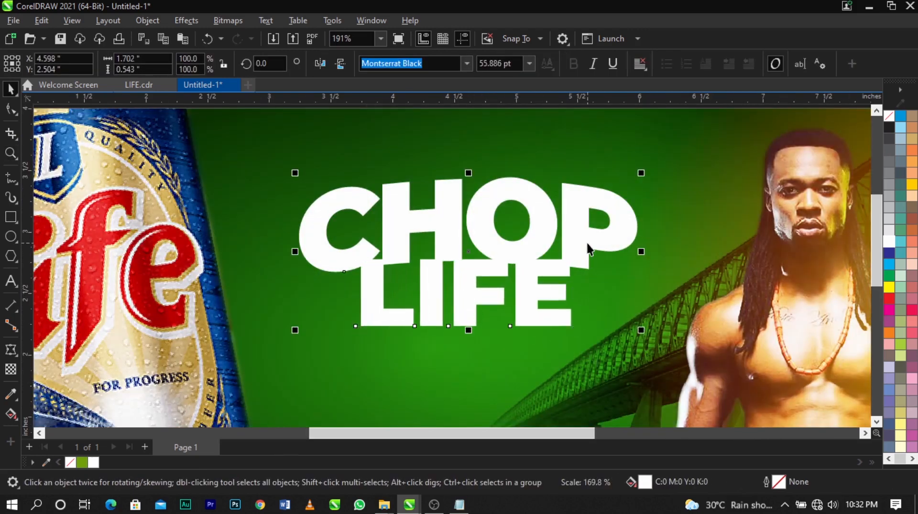
key(c)
click(555, 282)
scroll(554, 282, up, 1)
drag(554, 266, 533, 279)
click(533, 271)
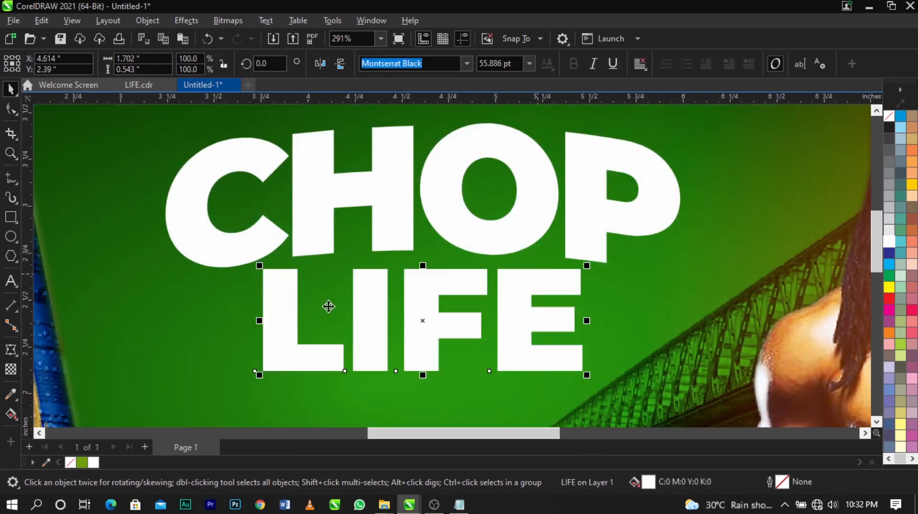
Step: Put an envelope on LIFE, delete its top and bottom middle nodes and bend both edges upward to match CHOP's arch
click(15, 352)
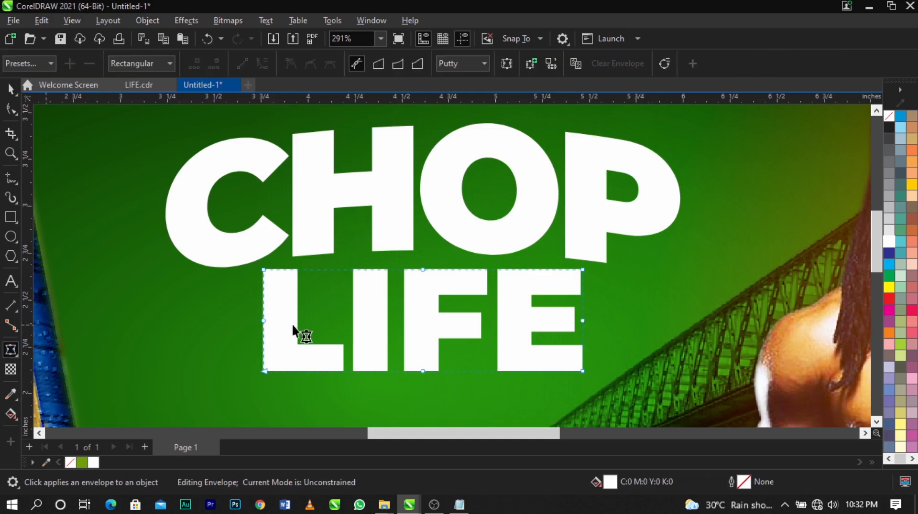
double_click(422, 270)
double_click(422, 372)
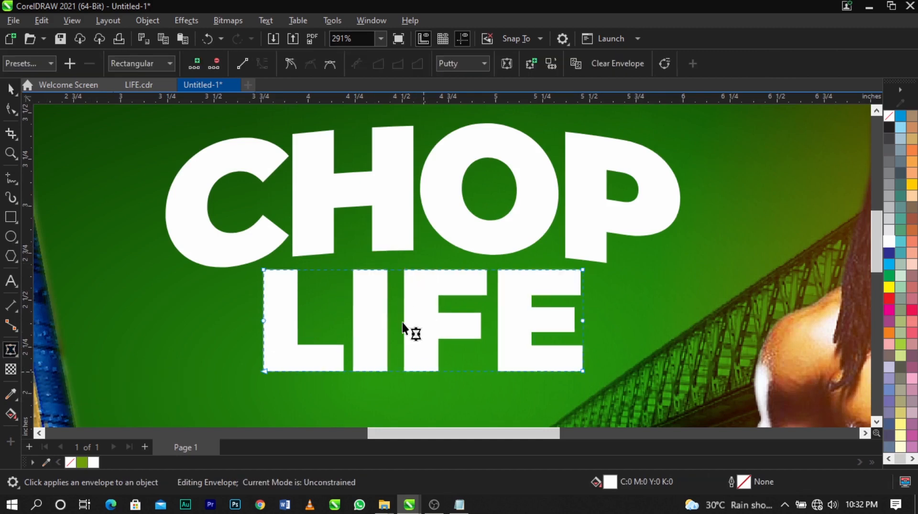
drag(426, 271, 427, 254)
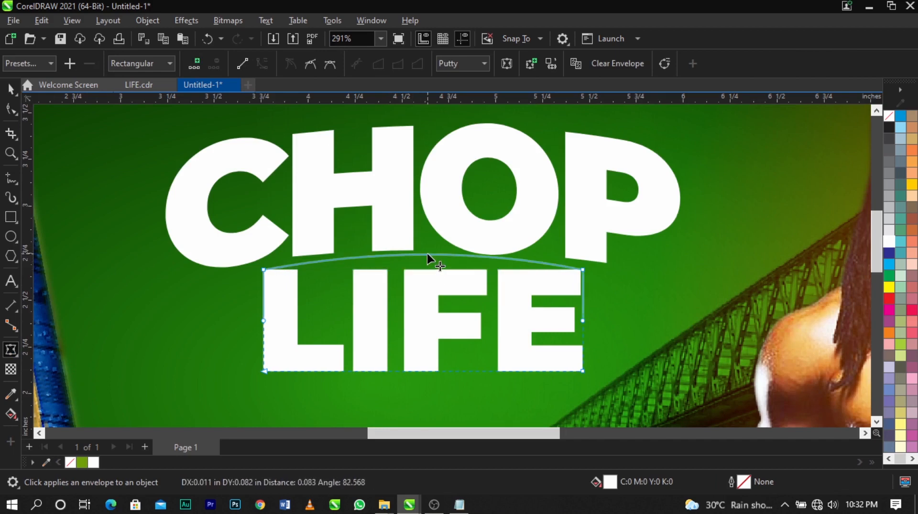
drag(424, 372, 423, 355)
key(space)
Step: Enlarge CHOP and LIFE together to about 3.2 inches wide and move them slightly lower on the banner
scroll(490, 275, down, 1)
shift+click(494, 255)
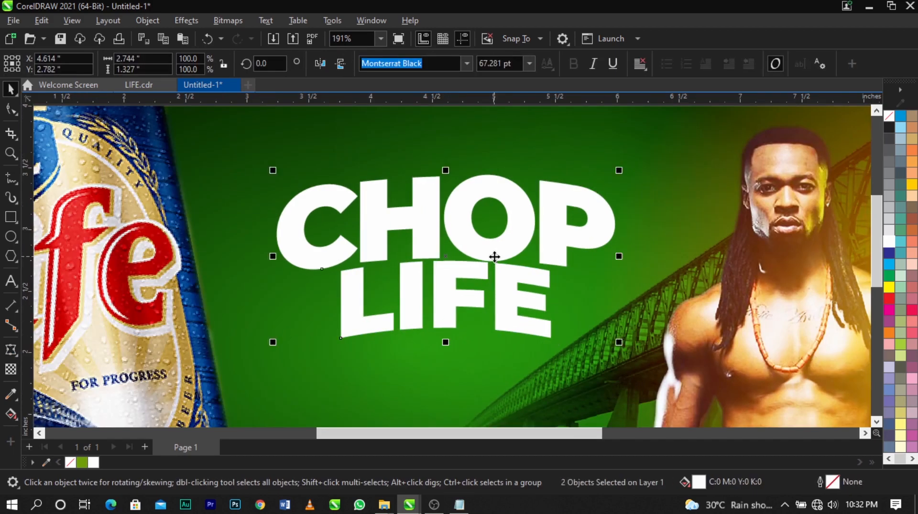
scroll(533, 266, down, 2)
scroll(577, 298, up, 1)
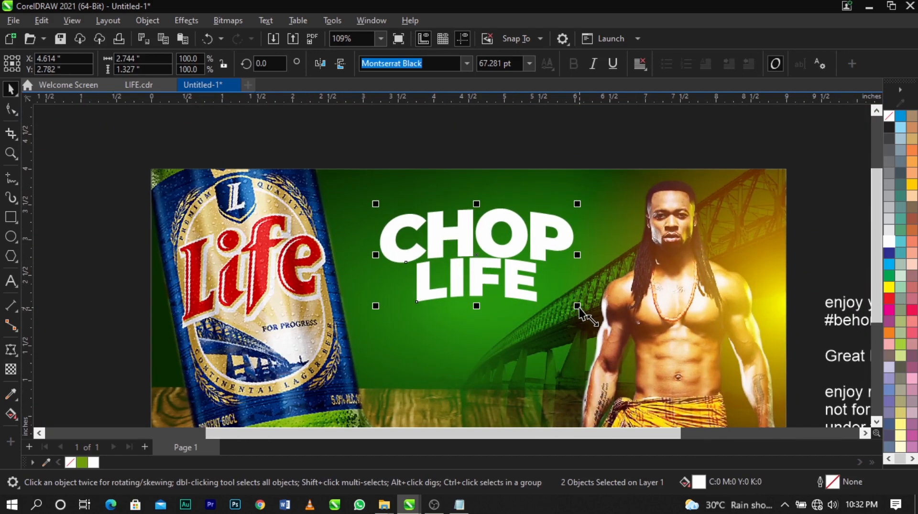
drag(578, 307, 606, 321)
scroll(548, 248, up, 1)
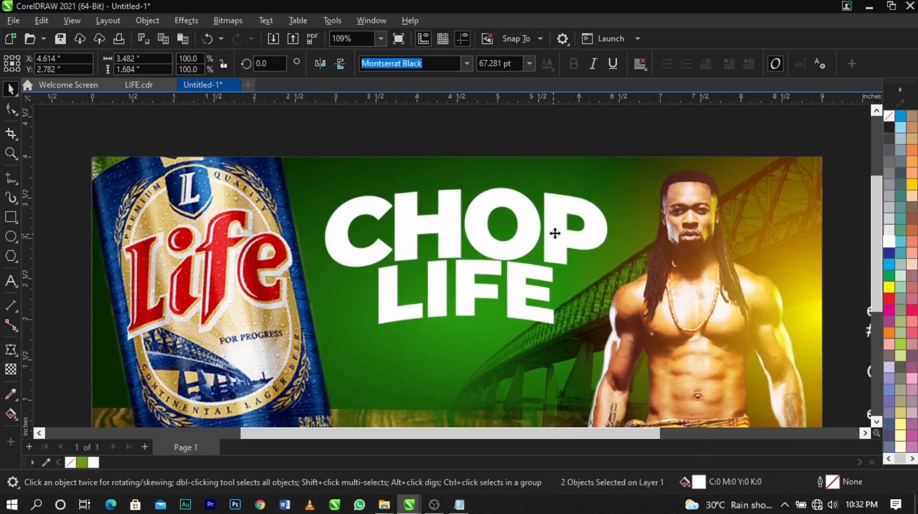
drag(555, 234, 557, 249)
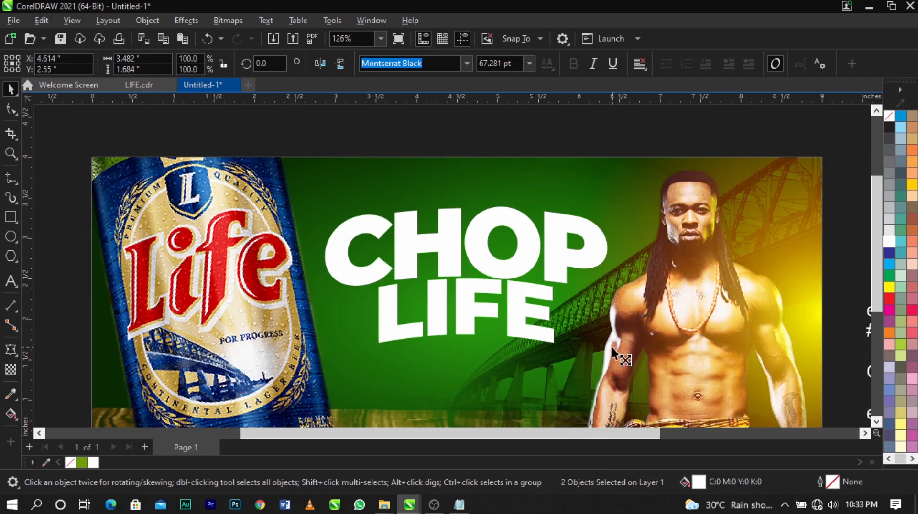
scroll(487, 302, down, 4)
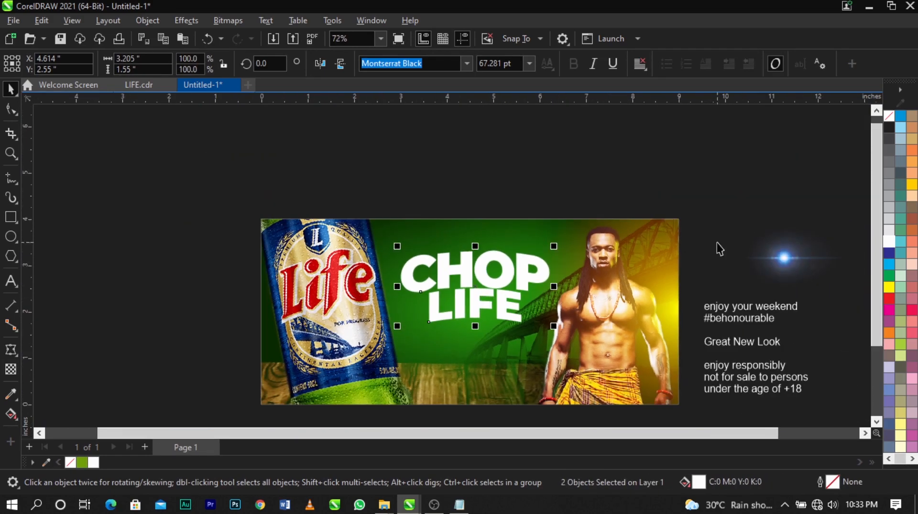
Step: Apply a one-step outside contour with a 0.1-inch offset to the CHOP text
key(z)
drag(253, 211, 682, 360)
scroll(614, 338, up, 1)
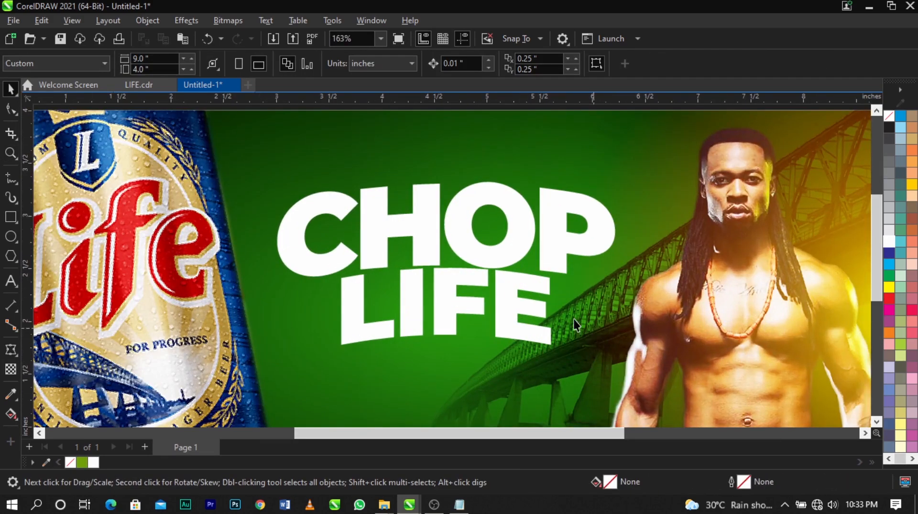
scroll(503, 268, up, 1)
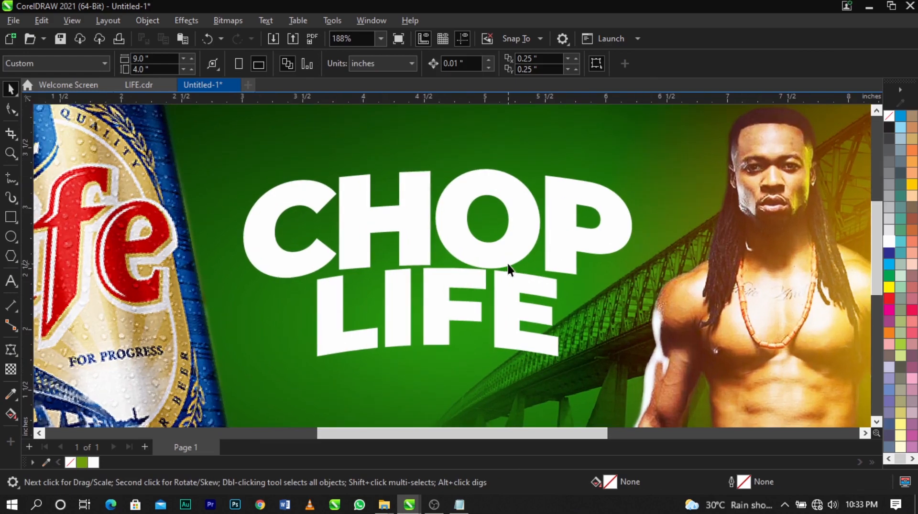
click(507, 253)
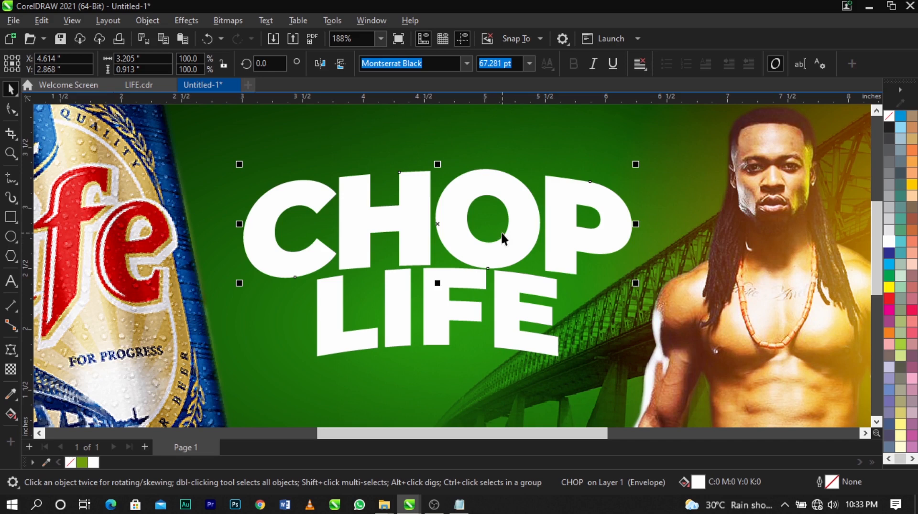
click(17, 355)
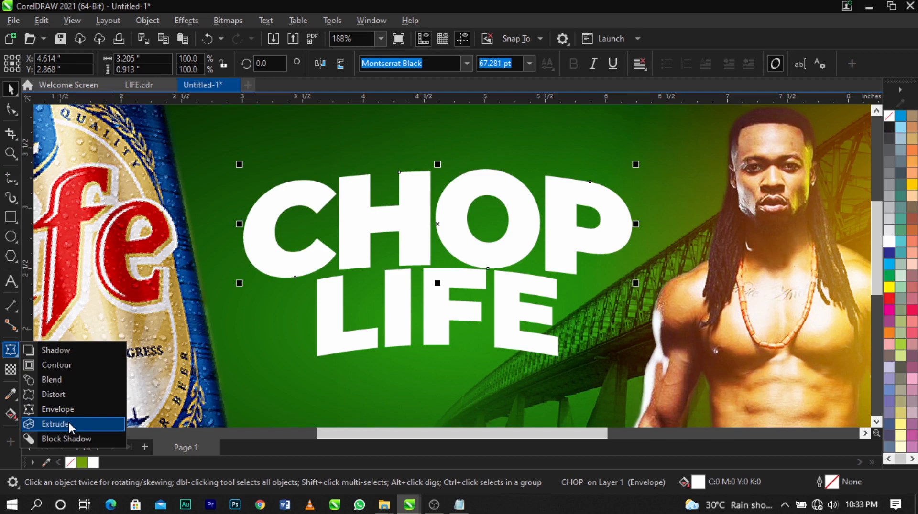
click(70, 365)
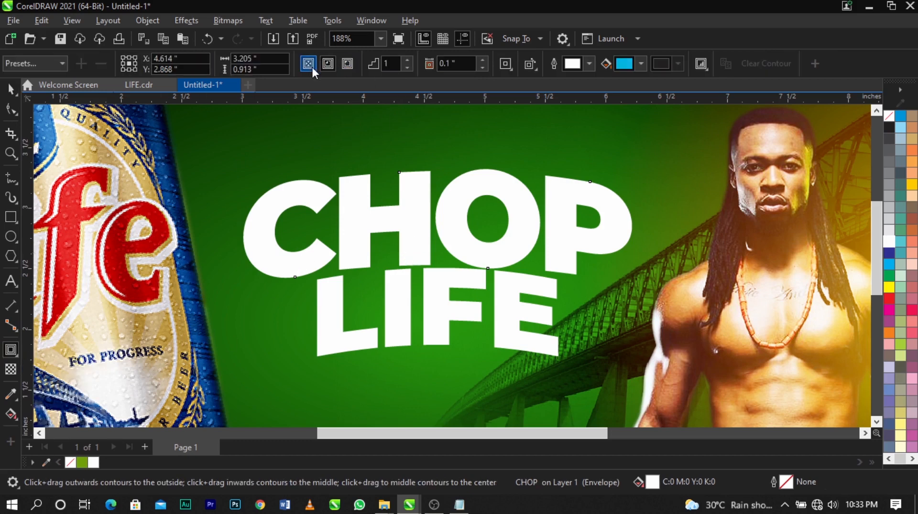
click(342, 65)
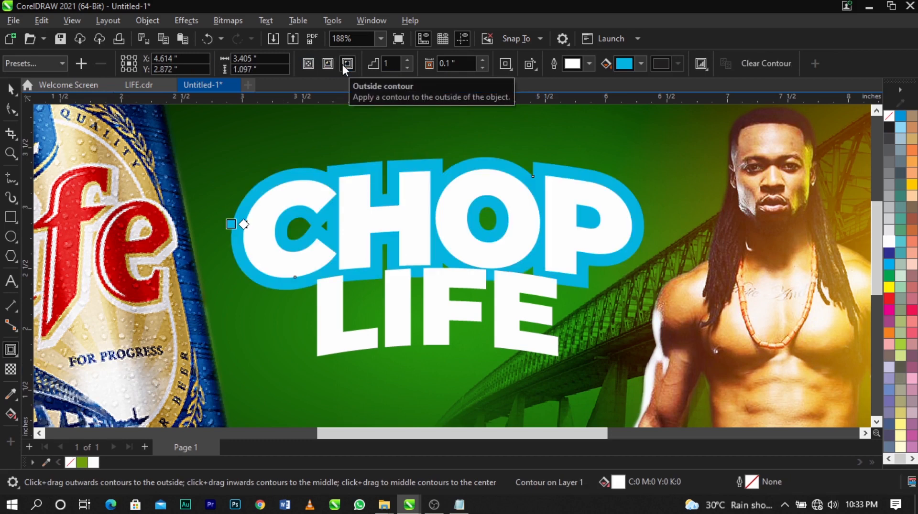
Step: Change the CHOP contour's corner style to round corners
click(511, 66)
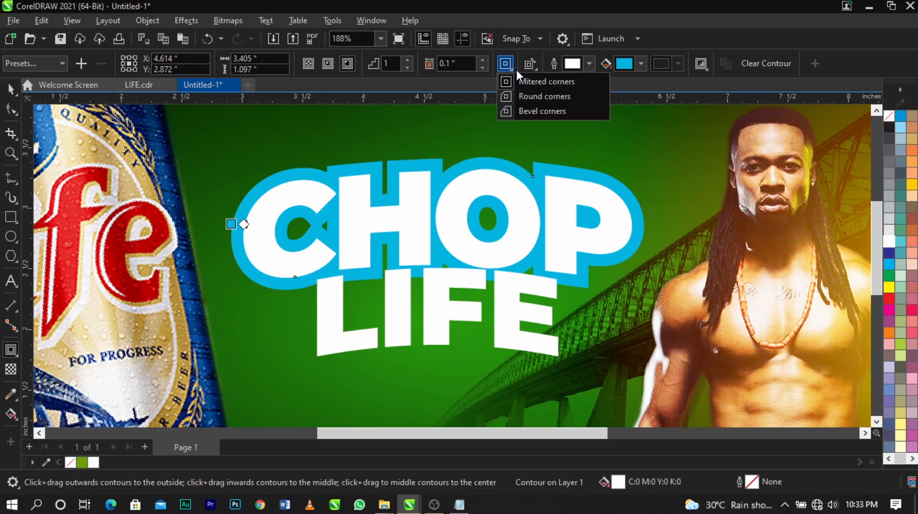
click(526, 99)
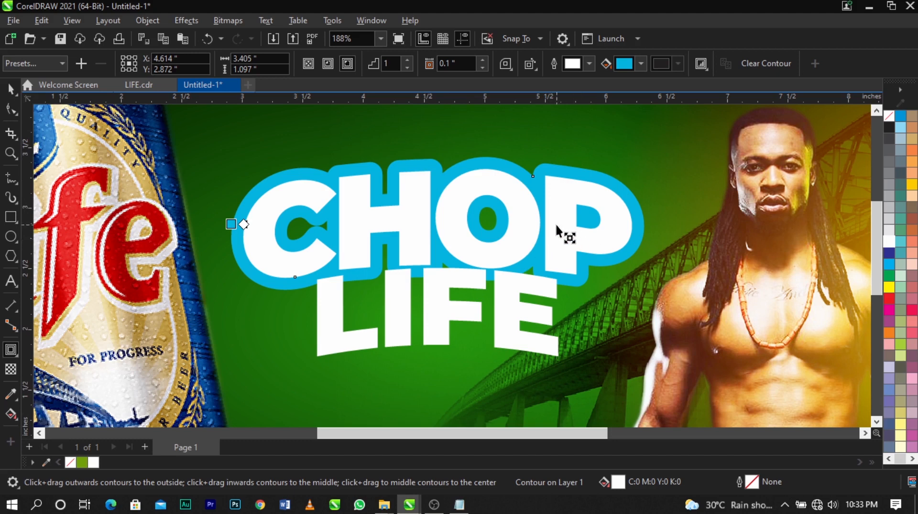
Step: Try contour offsets around 0.11 inch on CHOP and return the offset to 0.1 inch
click(486, 61)
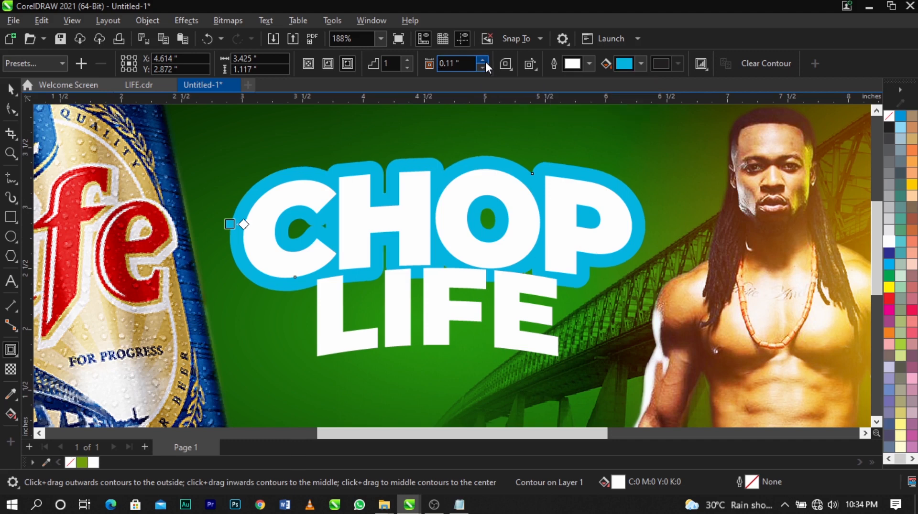
click(486, 60)
click(482, 67)
click(482, 68)
click(482, 60)
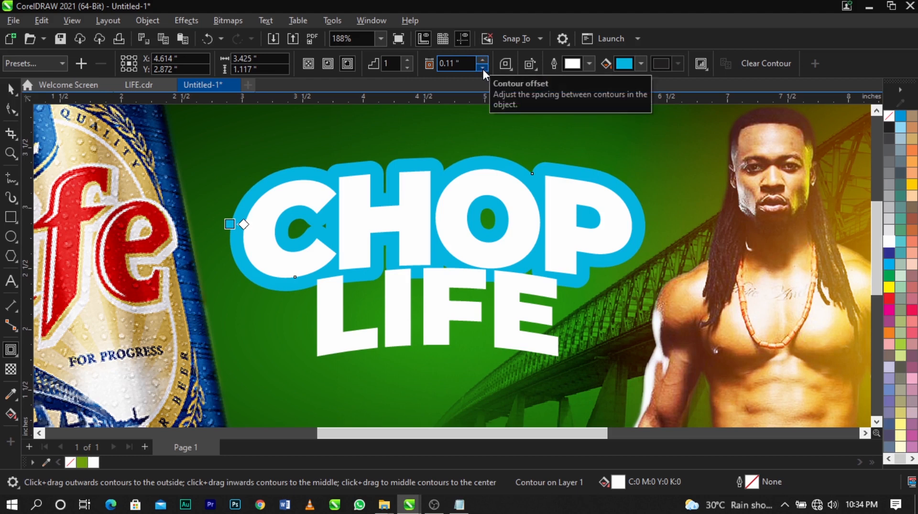
click(482, 67)
click(482, 67)
click(483, 61)
click(482, 60)
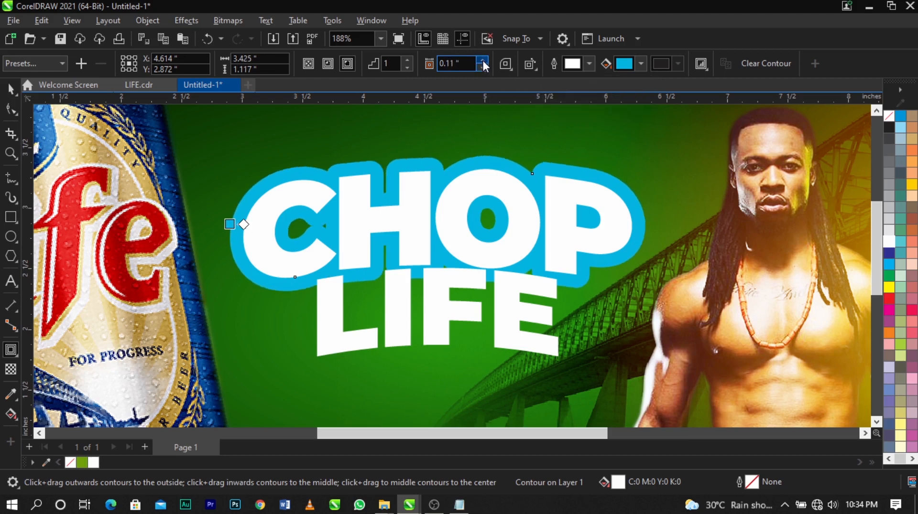
click(483, 67)
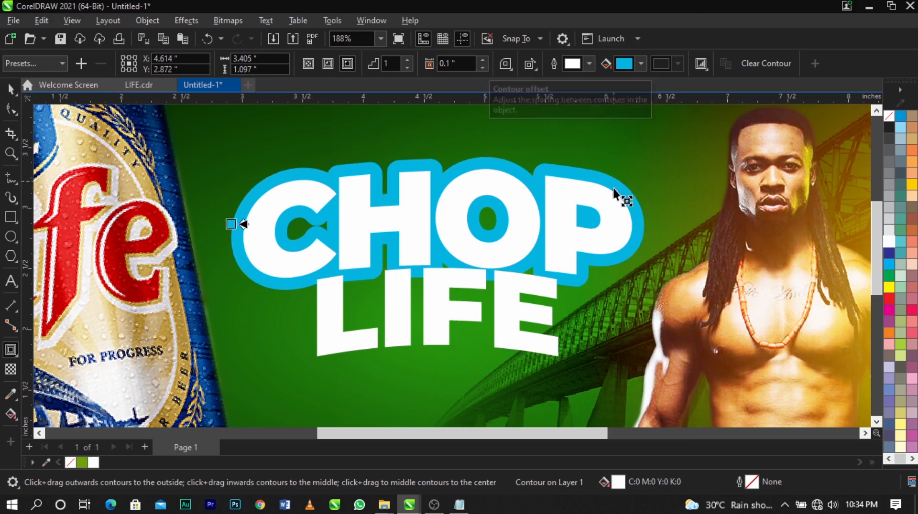
Step: Break the blue contour apart from the CHOP text so it becomes a separate shape
key(space)
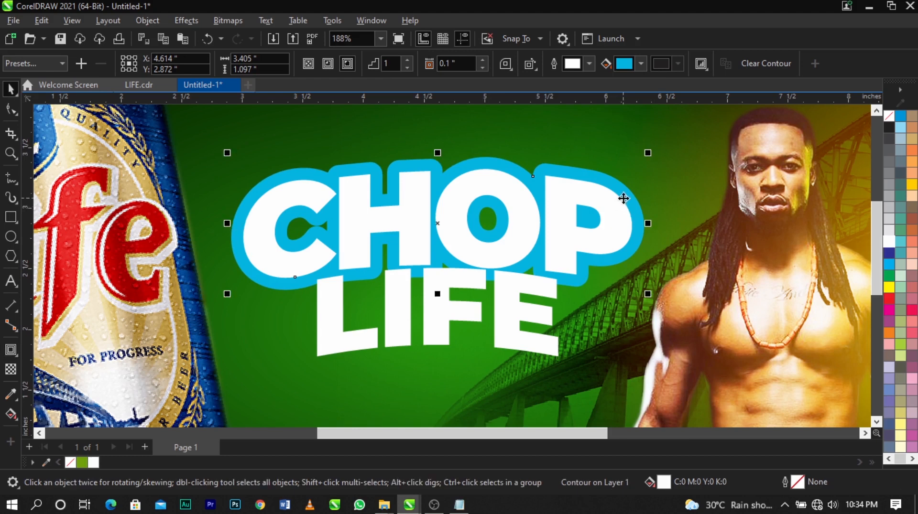
right_click(624, 194)
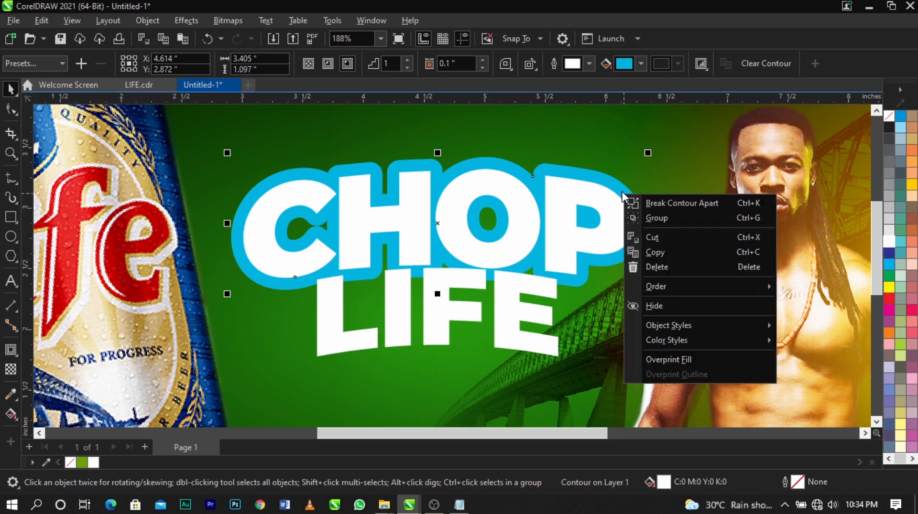
click(623, 192)
right_click(621, 191)
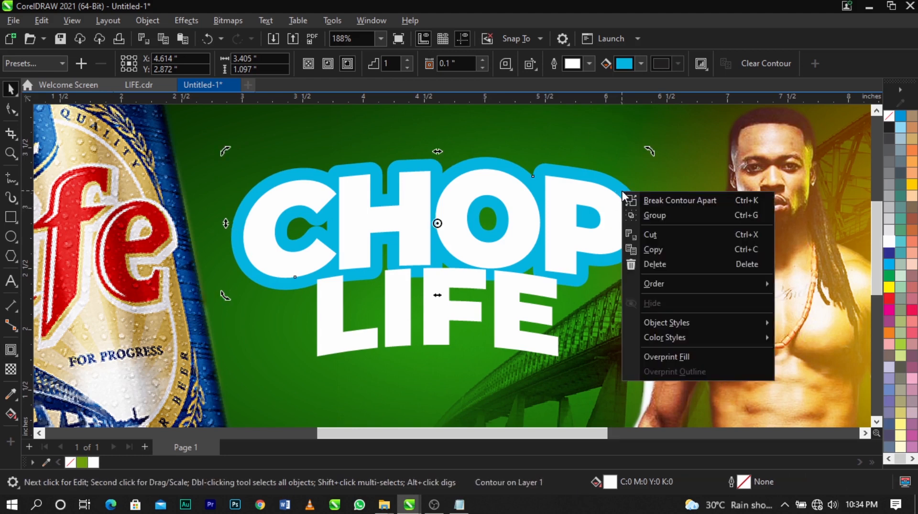
click(704, 200)
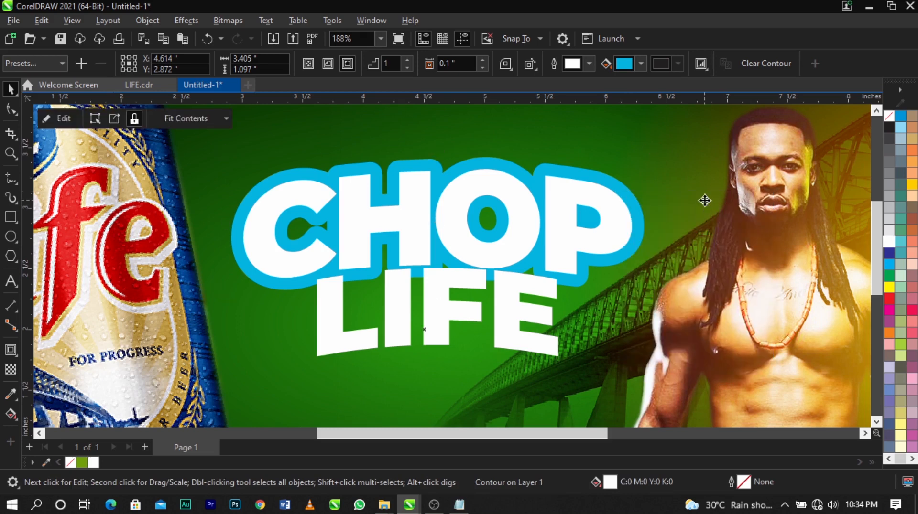
Step: Try moving the separated contour and CHOP pieces out of place and undo the moves
drag(638, 214, 793, 287)
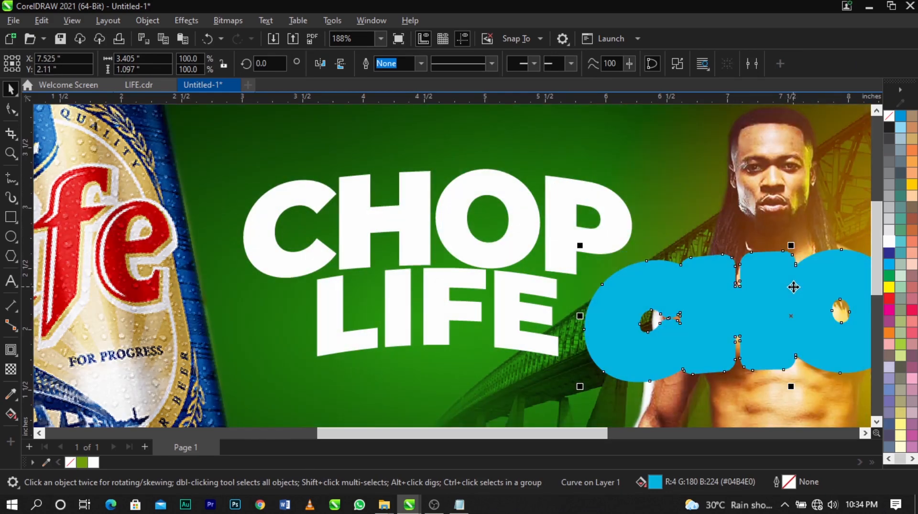
key(ctrl+z)
key(ctrl+z)
click(685, 316)
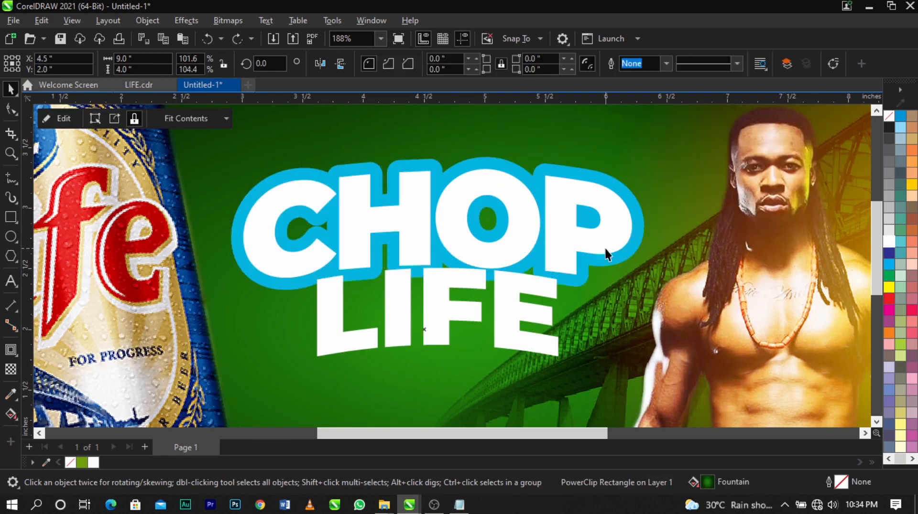
click(629, 248)
drag(620, 235, 527, 204)
key(ctrl+z)
click(643, 245)
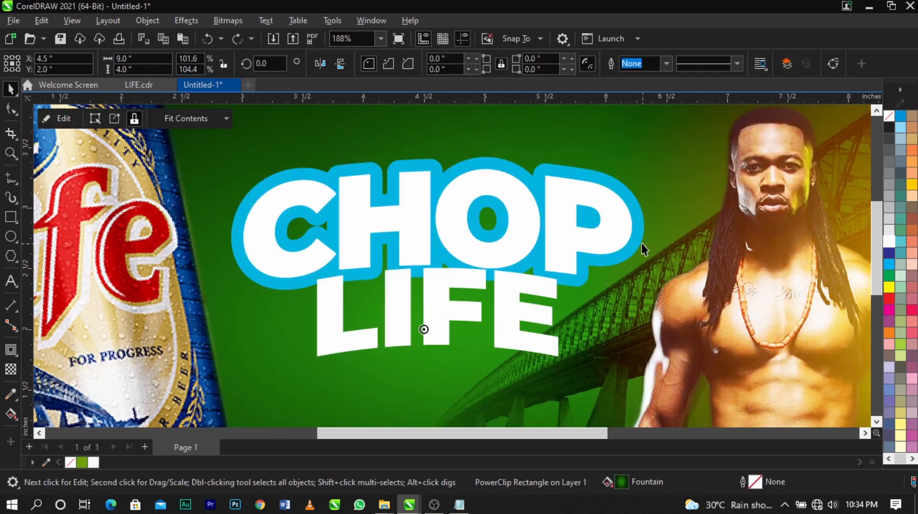
click(641, 243)
Step: Move LIFE straight down about 0.1 inch, away from the contoured CHOP lettering
click(504, 286)
scroll(505, 287, up, 1)
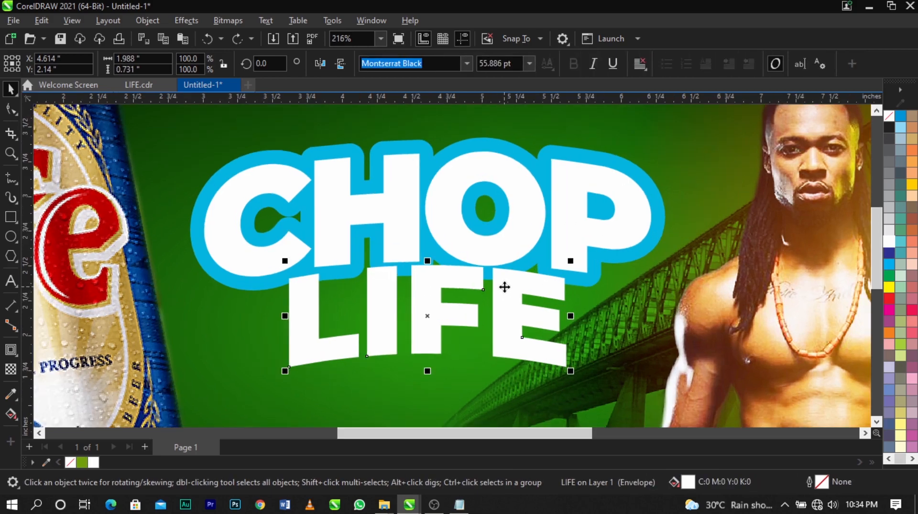
drag(504, 287, 504, 302)
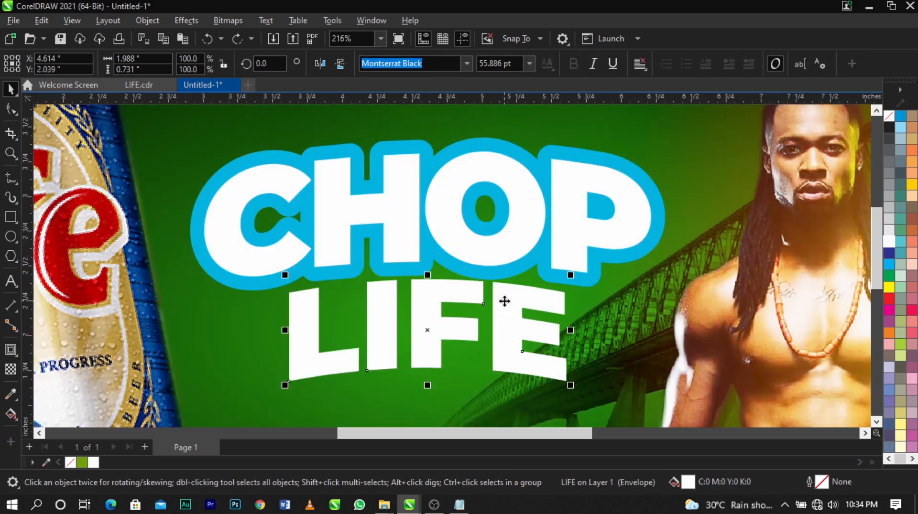
Step: Scale CHOP, its contour shape and LIFE together to about 94.8% around their shared center
scroll(500, 280, down, 3)
click(623, 217)
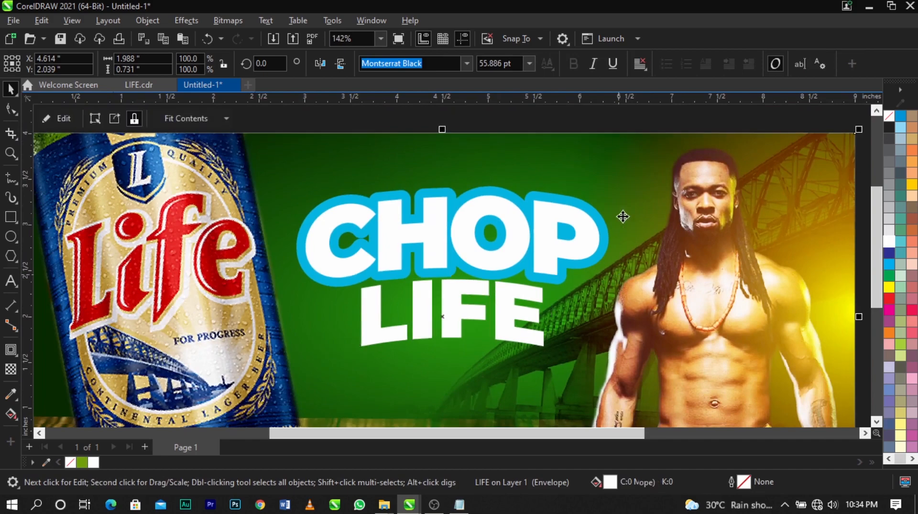
drag(655, 164, 256, 386)
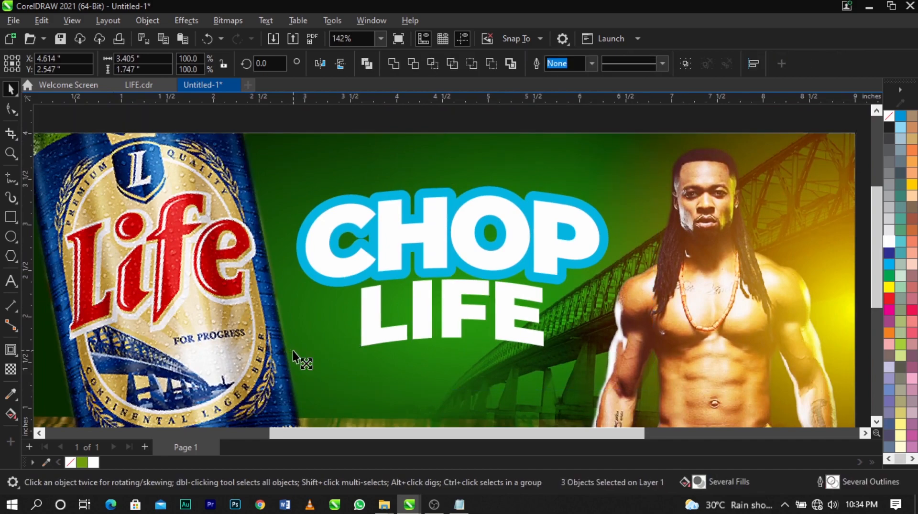
drag(292, 351, 300, 352)
Step: Fill the contour shape behind CHOP with white and the CHOP text with green
click(549, 349)
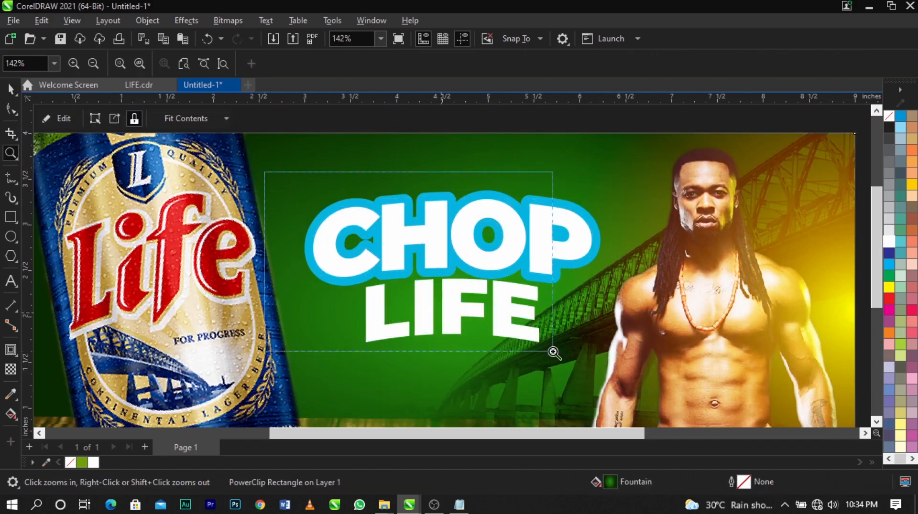
scroll(550, 348, up, 3)
click(591, 285)
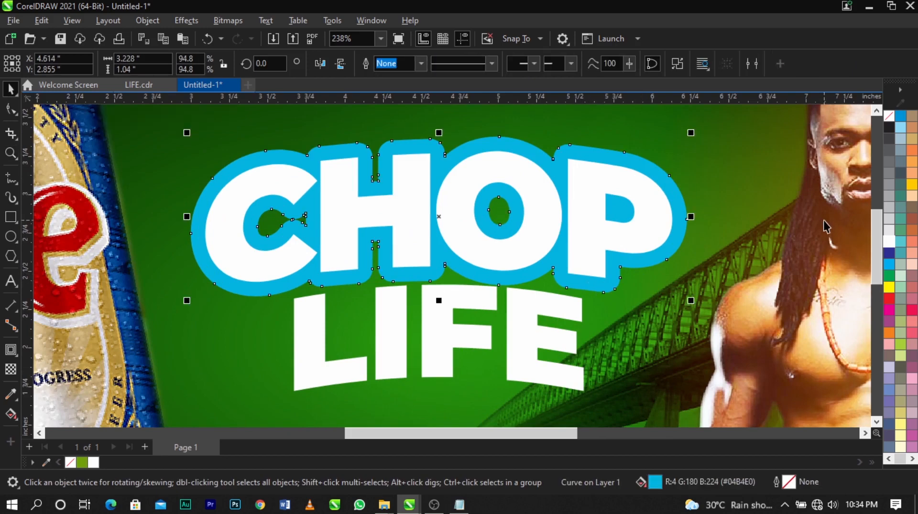
click(888, 243)
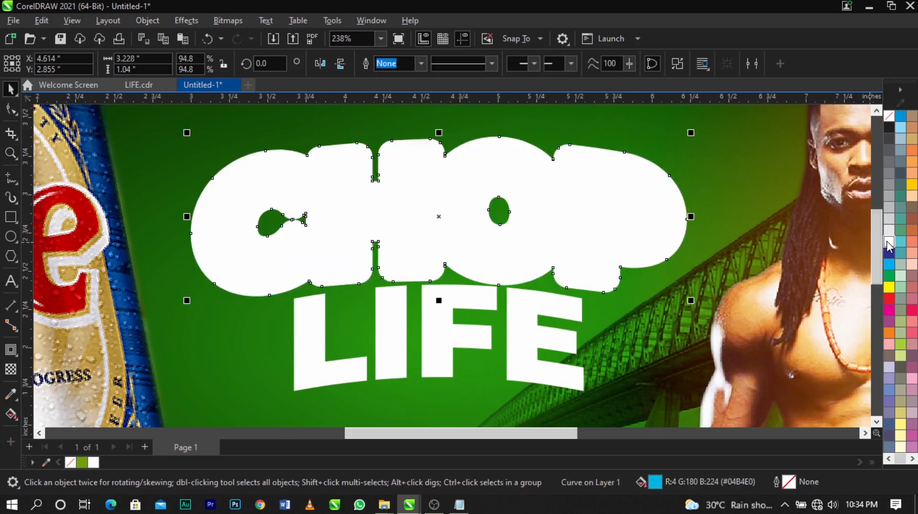
click(618, 227)
click(619, 227)
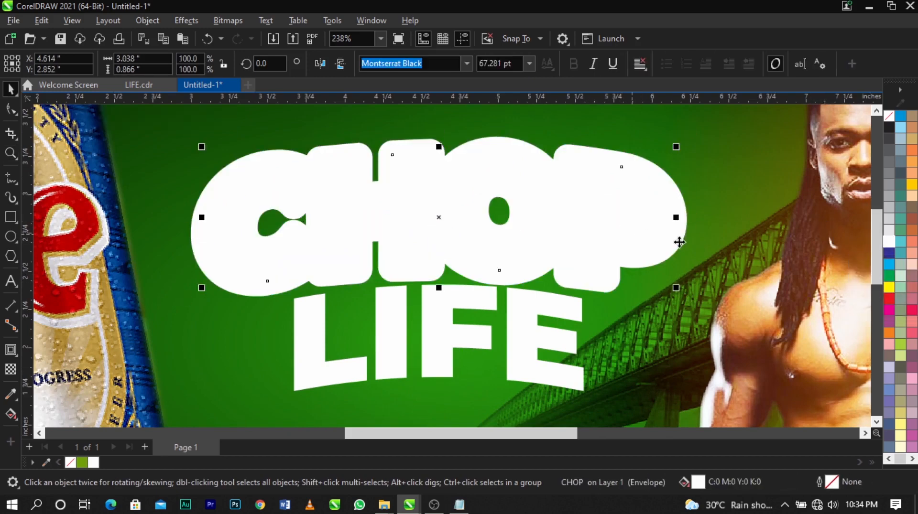
click(888, 276)
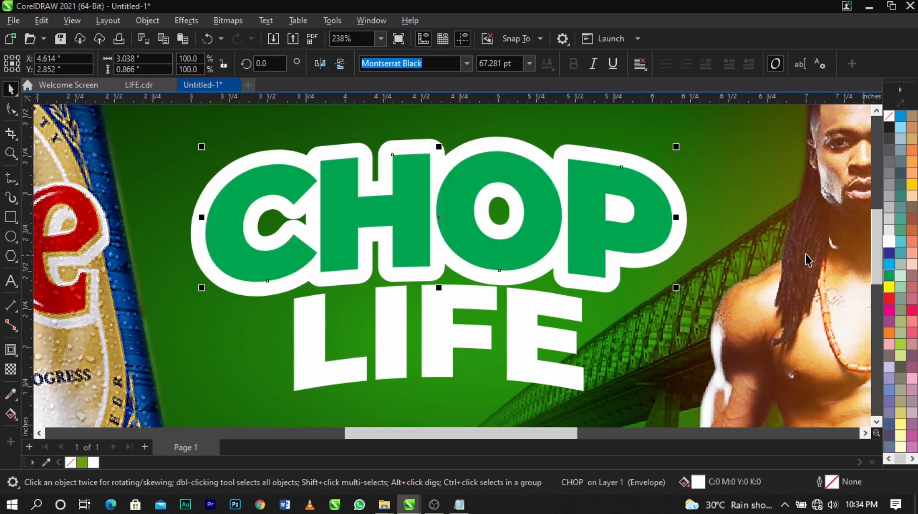
Step: Extrude CHOP's white contour shape straight downward, with the vanishing point about 0.63 inch below its center
click(656, 246)
click(293, 146)
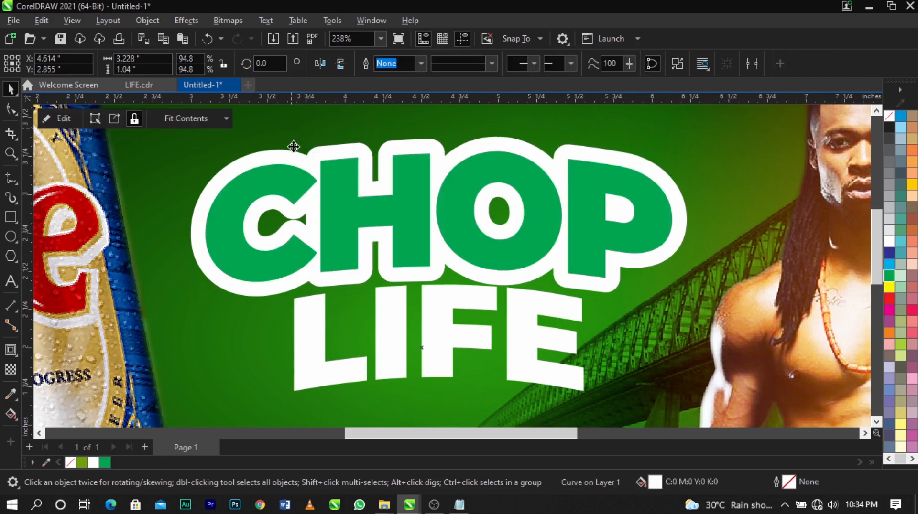
click(297, 156)
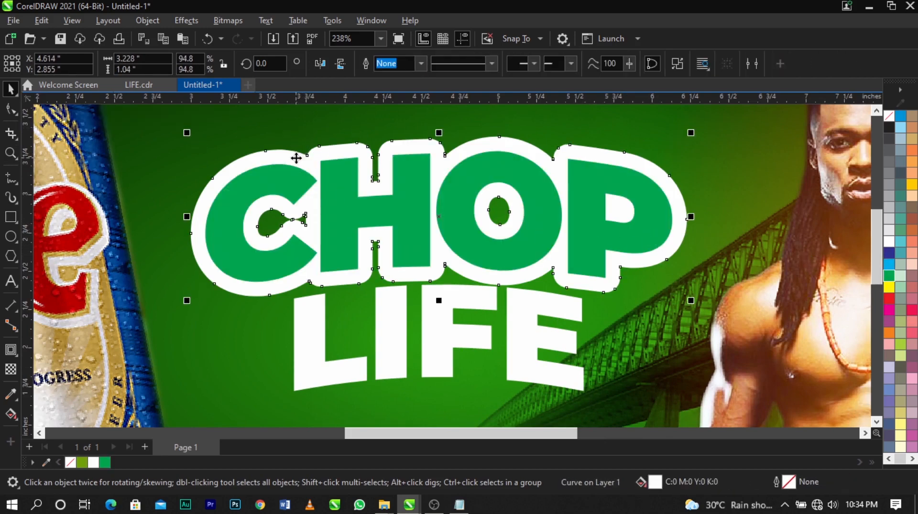
click(18, 358)
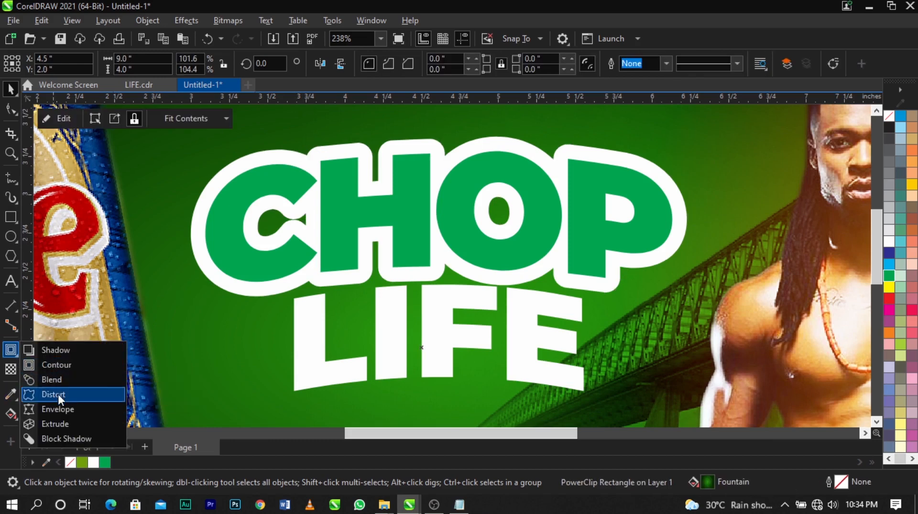
click(65, 424)
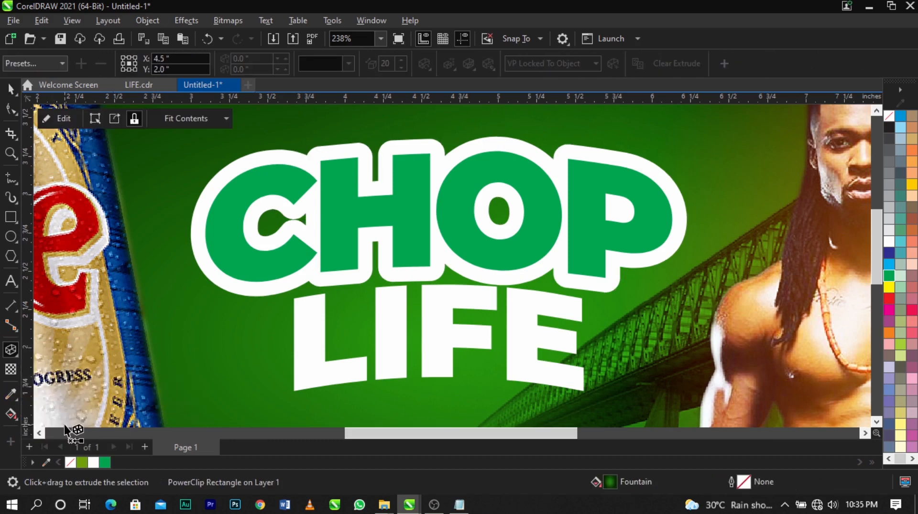
click(455, 149)
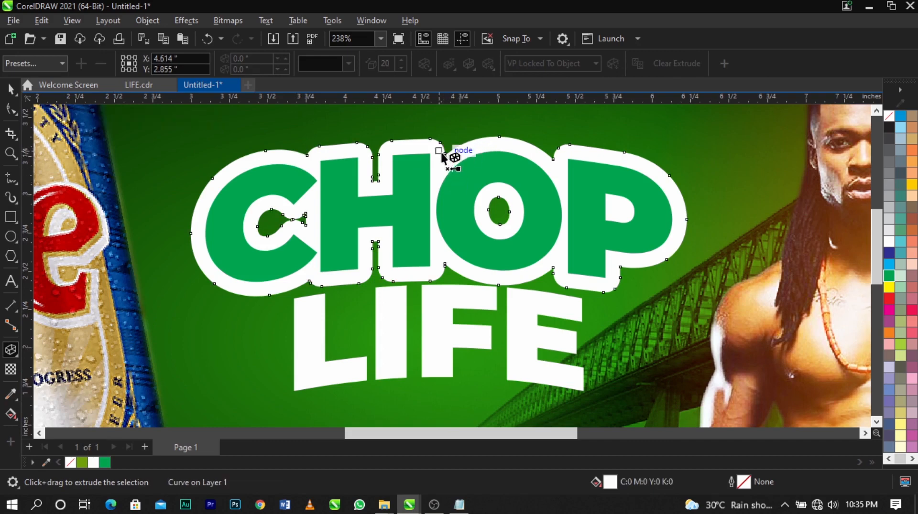
drag(443, 146, 438, 314)
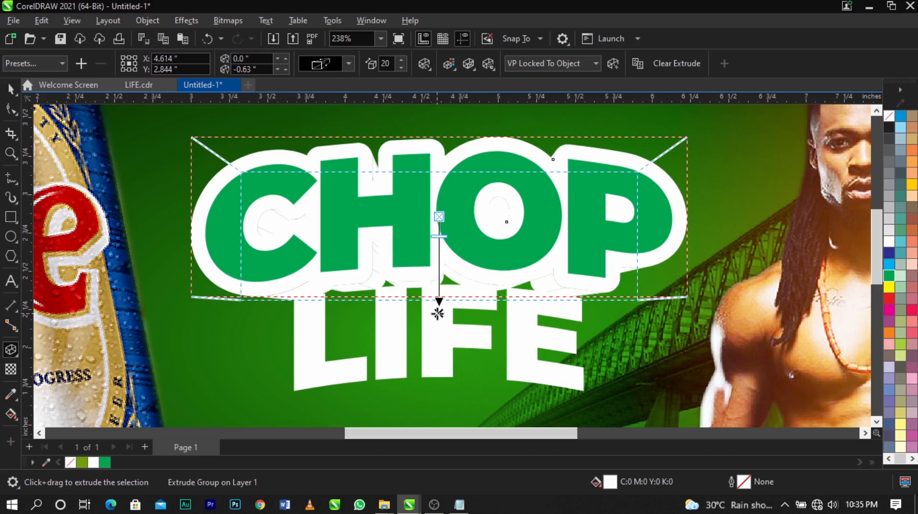
Step: Lower the extrusion's vanishing point slightly, to a vertical position of -0.665 inch
scroll(438, 313, up, 3)
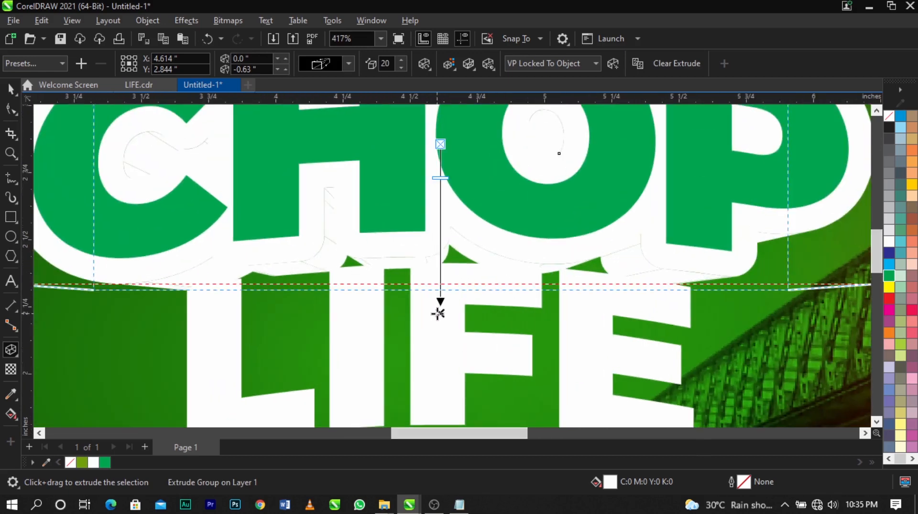
drag(437, 315, 437, 323)
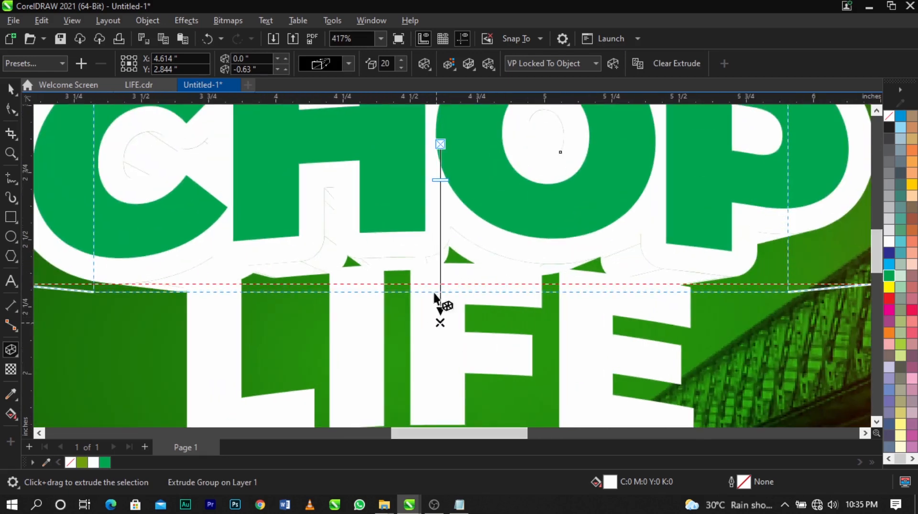
scroll(418, 251, down, 2)
scroll(419, 251, down, 3)
key(space)
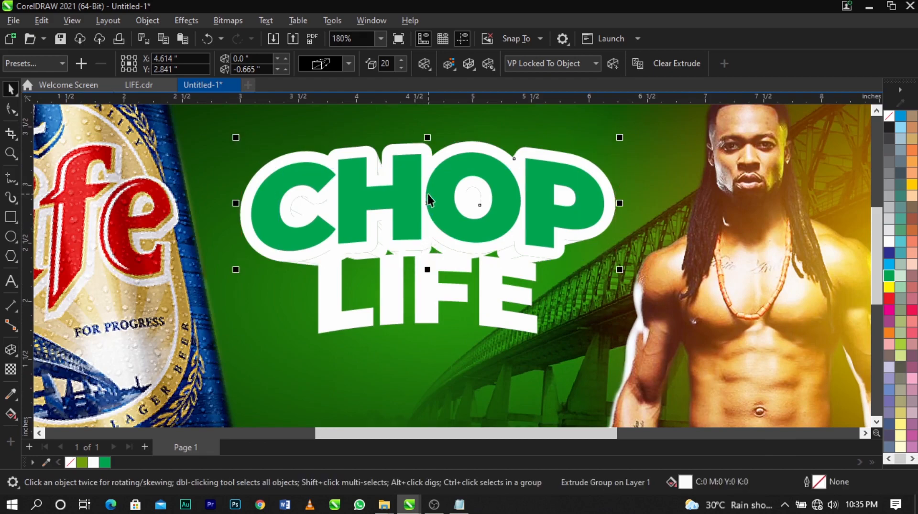
Step: Break the extrude group behind CHOP apart, separating the extrusion faces from the white contour shape
scroll(427, 195, up, 1)
scroll(427, 194, up, 1)
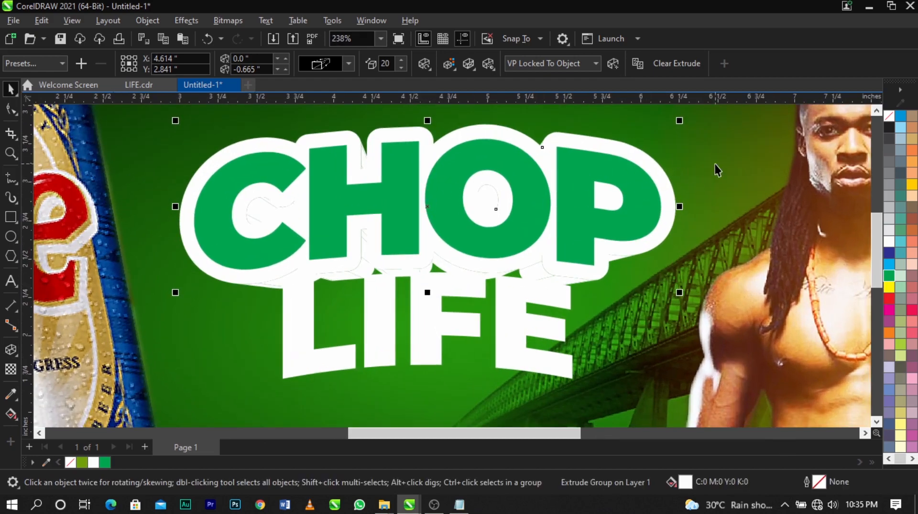
click(577, 283)
click(544, 275)
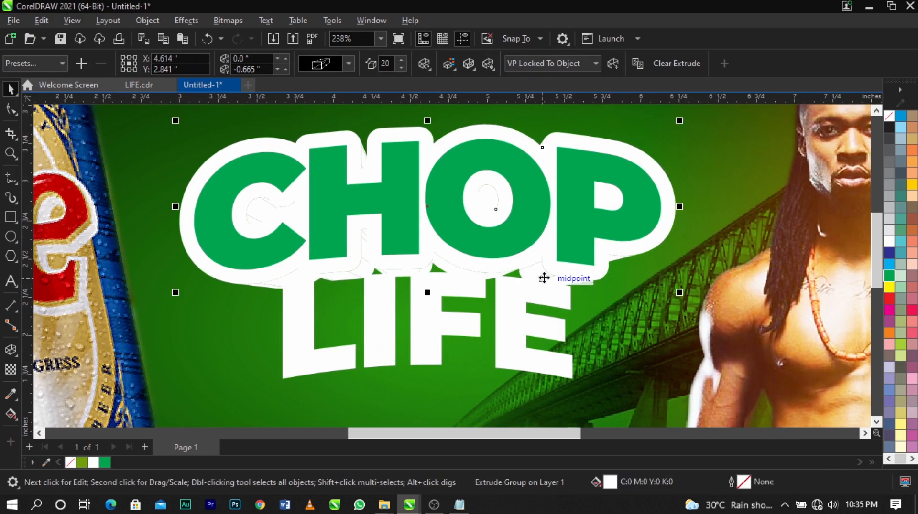
right_click(535, 272)
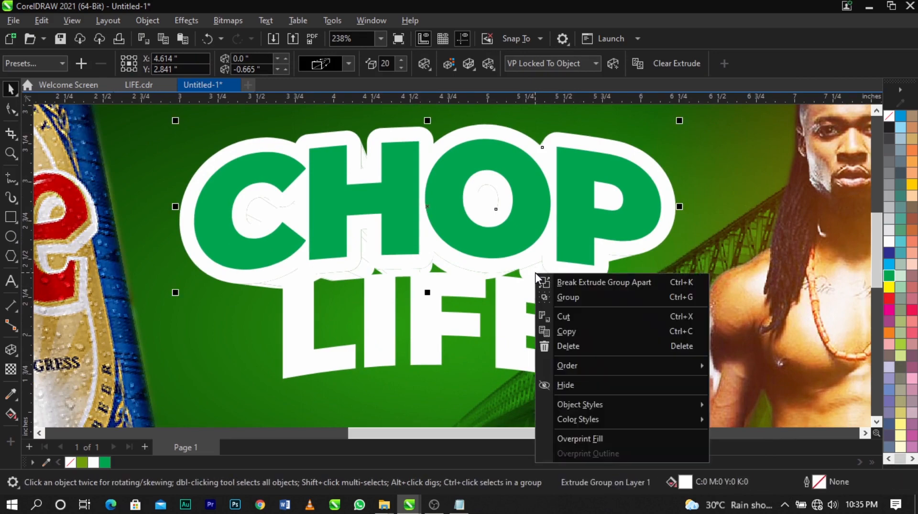
key(Escape)
scroll(535, 272, up, 5)
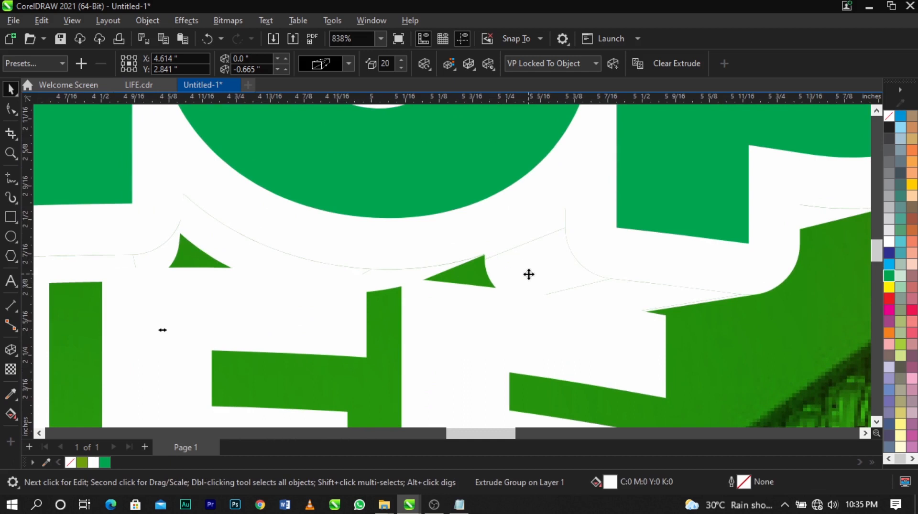
right_click(529, 274)
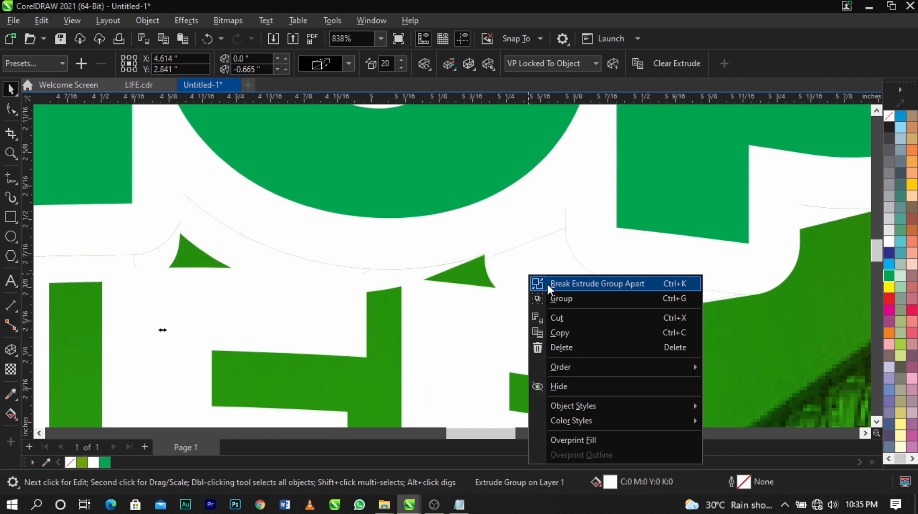
click(546, 283)
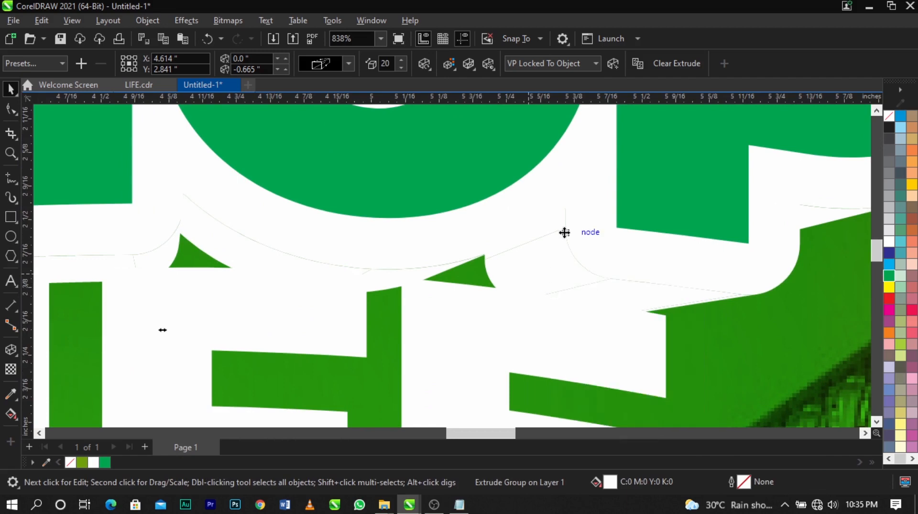
Step: Move the LIFE text down onto the open green area, clear of CHOP's extrusion
scroll(562, 232, down, 8)
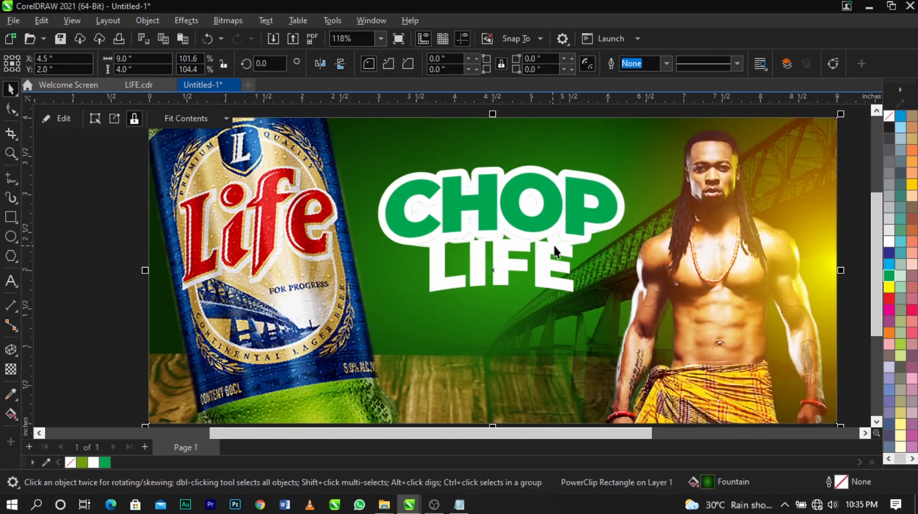
drag(556, 243, 697, 261)
key(ctrl+z)
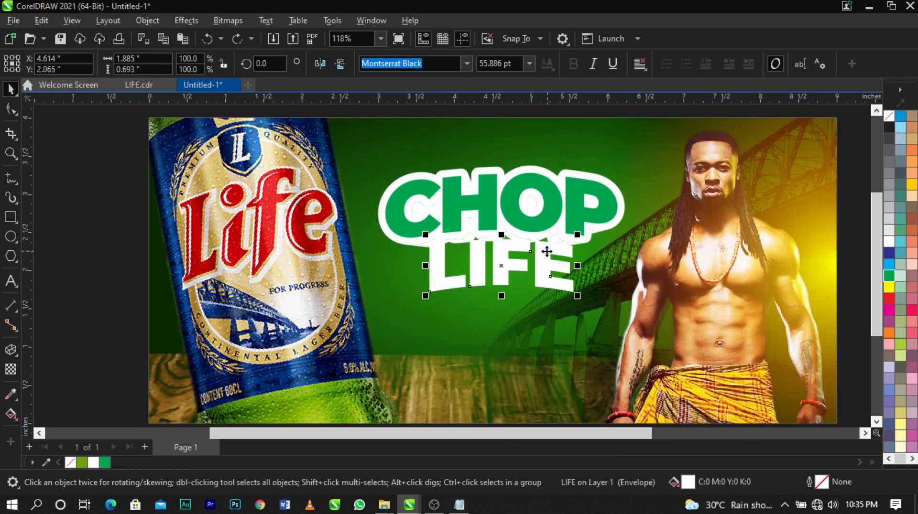
drag(548, 252, 542, 313)
Step: Try moving the separated extrusion group out from behind CHOP, and undo the move
click(557, 240)
drag(557, 239, 663, 304)
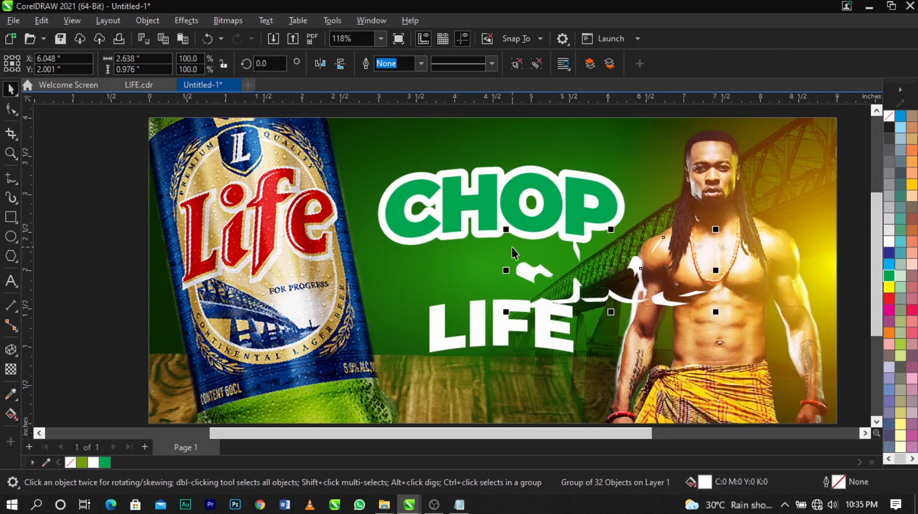
scroll(512, 245, up, 1)
key(ctrl+z)
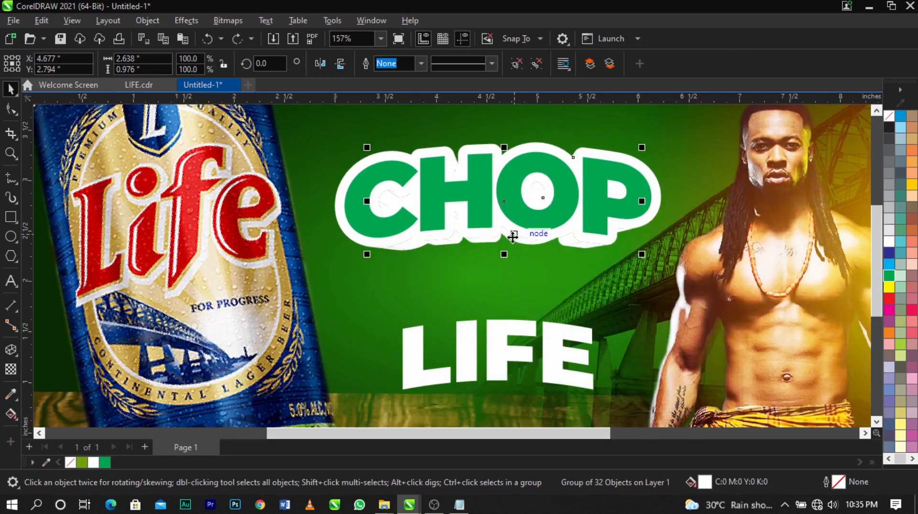
Step: Ungroup the extrusion faces behind CHOP into individual curves and deselect them
scroll(625, 259, up, 1)
click(580, 249)
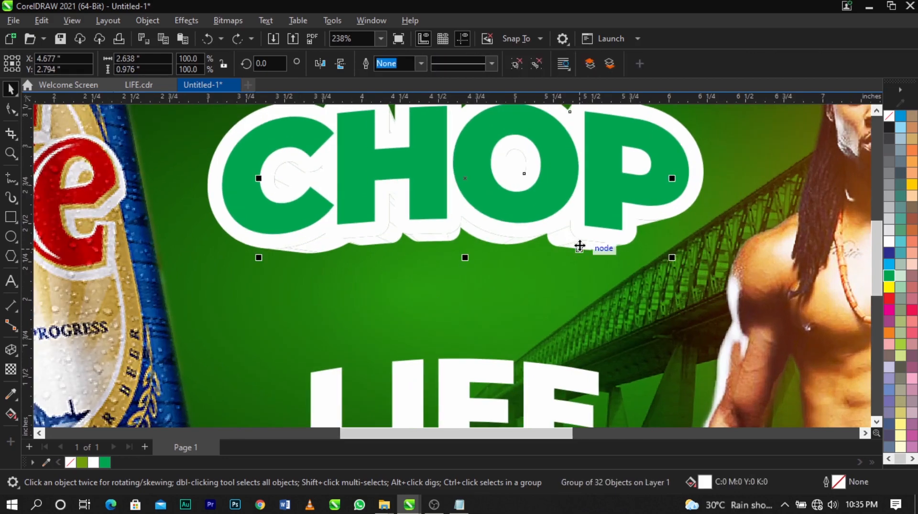
click(515, 63)
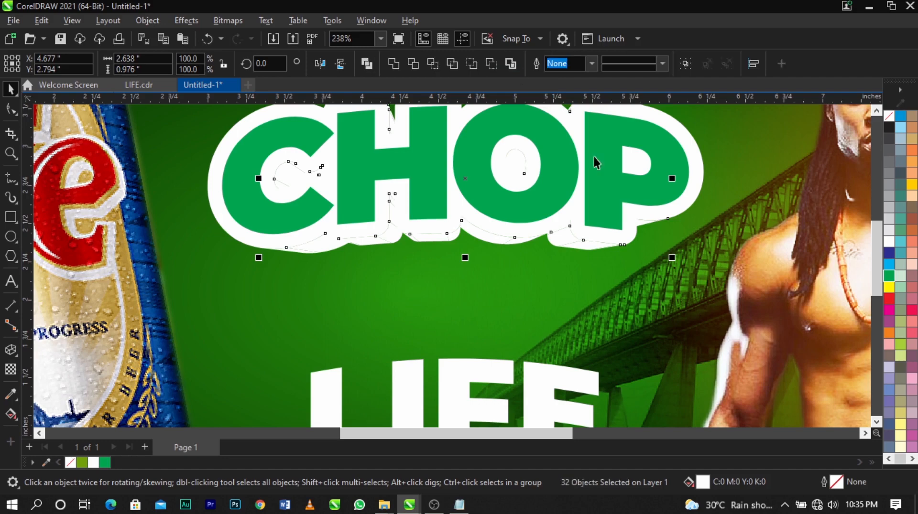
click(722, 229)
Step: Try moving the individual extrusion faces beneath P, O and H down onto the green background
scroll(584, 247, up, 2)
click(585, 249)
drag(596, 284, 601, 299)
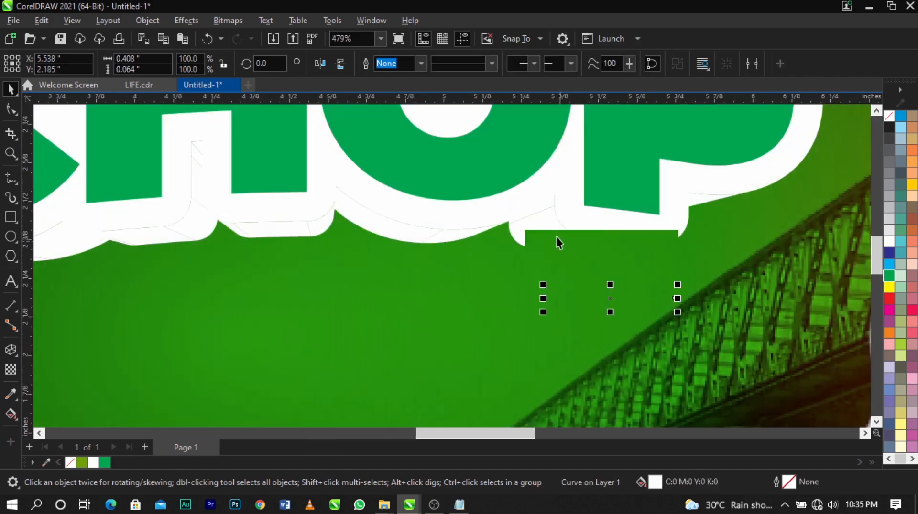
drag(547, 231, 486, 303)
drag(439, 238, 407, 316)
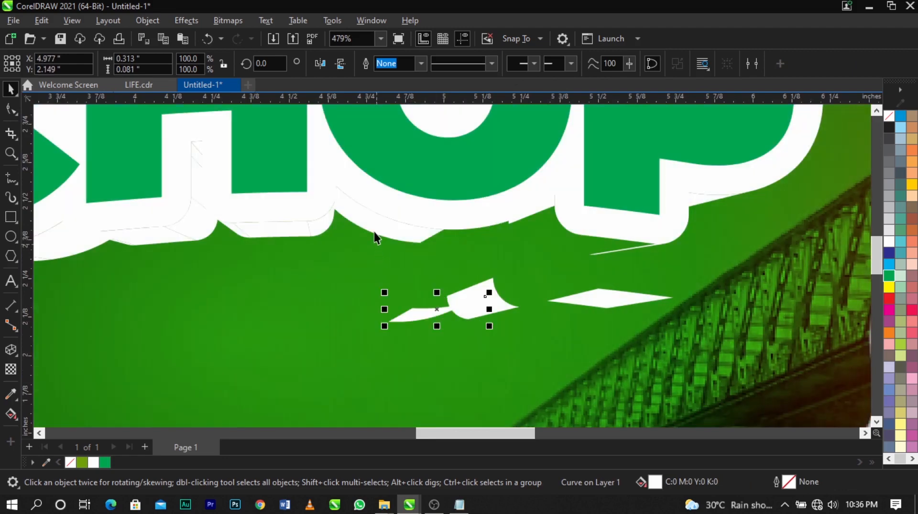
drag(347, 209, 340, 286)
drag(317, 232, 348, 274)
drag(286, 236, 302, 281)
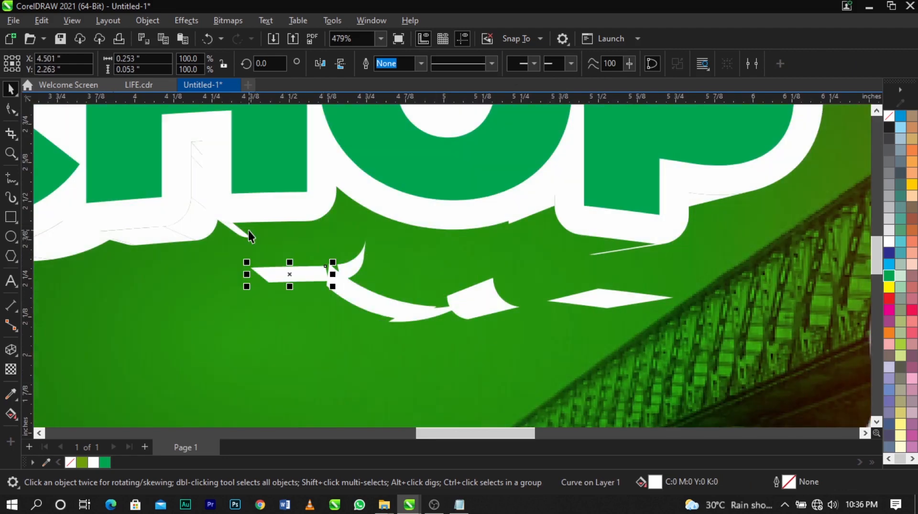
Step: Undo the moves of the extrusion faces beneath CHOP
key(ctrl+z)
key(ctrl+z)
key(ctrl+z)
key(ctrl+z)
key(ctrl+z)
key(ctrl+z)
key(ctrl+z)
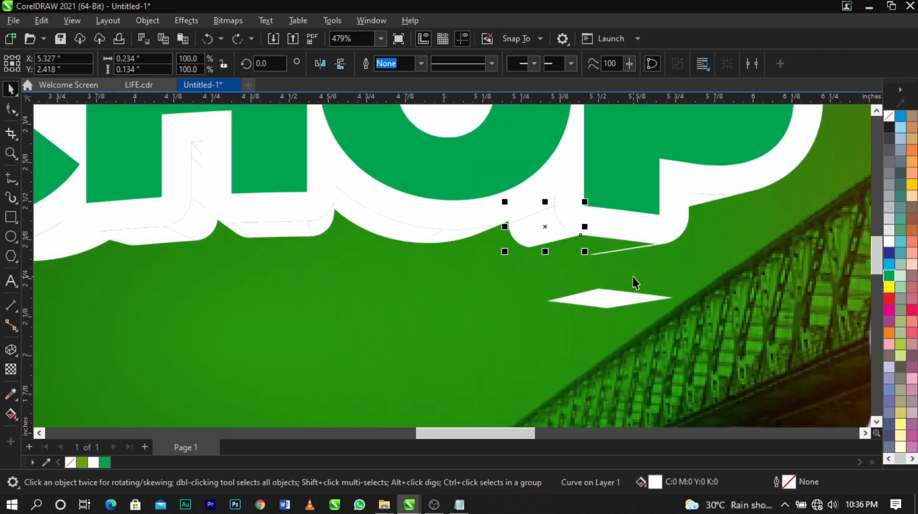
Step: Fill the extrusion face beneath the bowl of the P with 20% Black
click(633, 277)
scroll(528, 229, down, 3)
key(z)
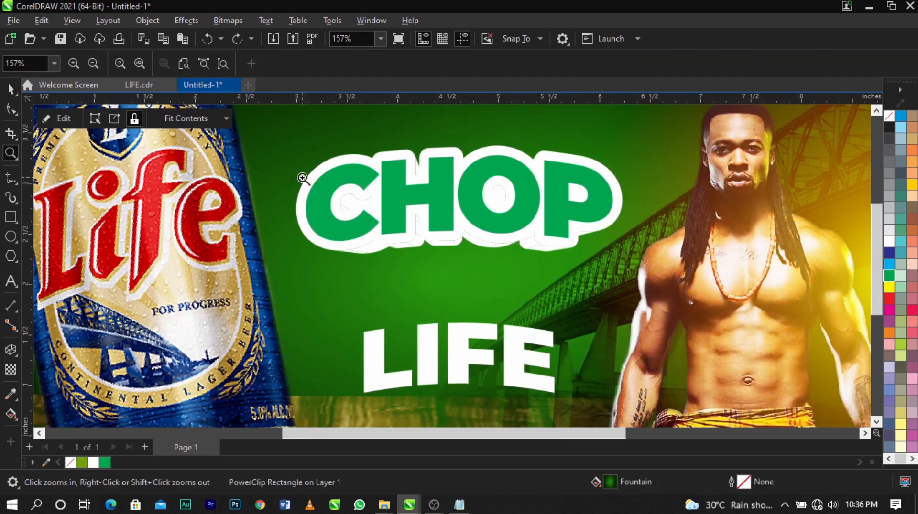
drag(259, 145, 674, 287)
key(space)
scroll(631, 276, up, 1)
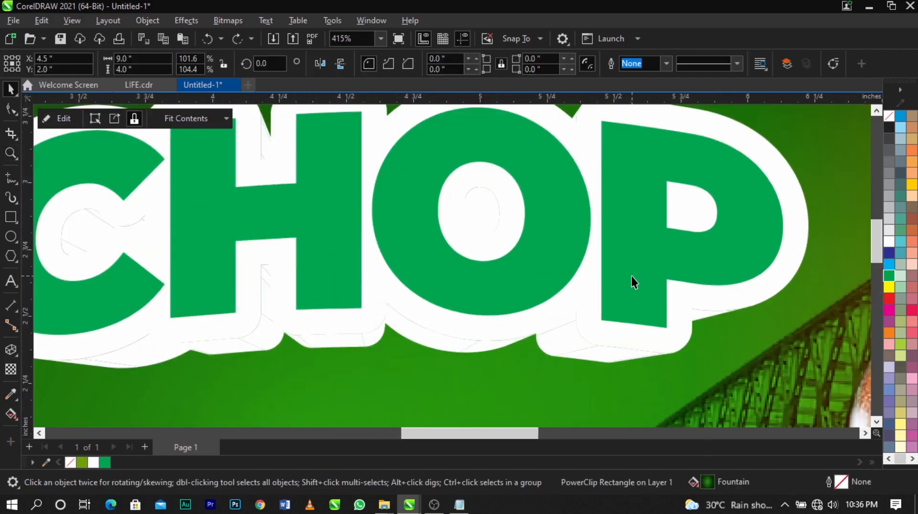
click(703, 318)
scroll(751, 323, up, 3)
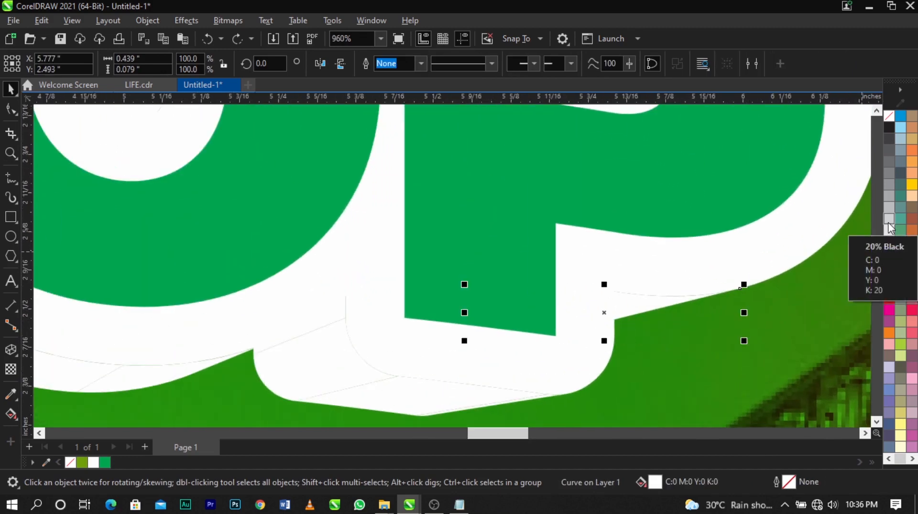
click(889, 221)
scroll(542, 216, down, 3)
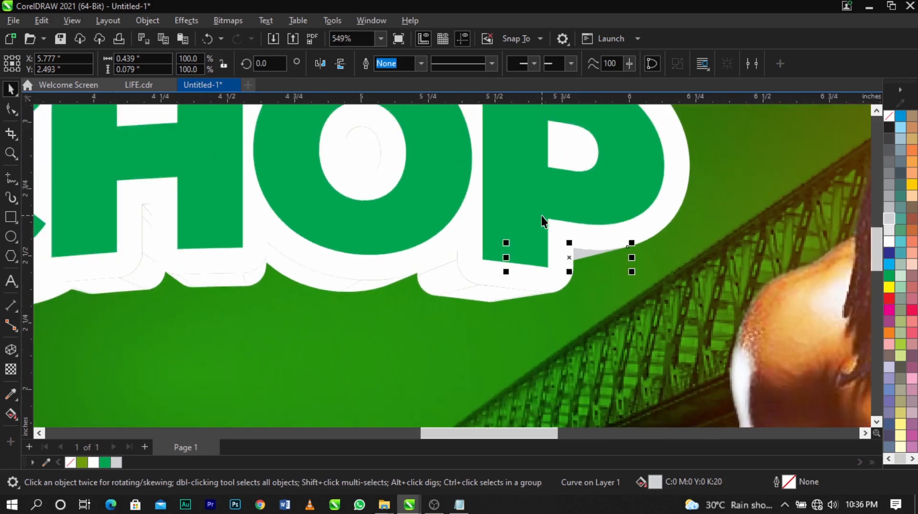
Step: Fill the flat extrusion face directly beneath the stem of the P with 20% Black
scroll(523, 270, up, 2)
click(485, 318)
scroll(434, 309, up, 2)
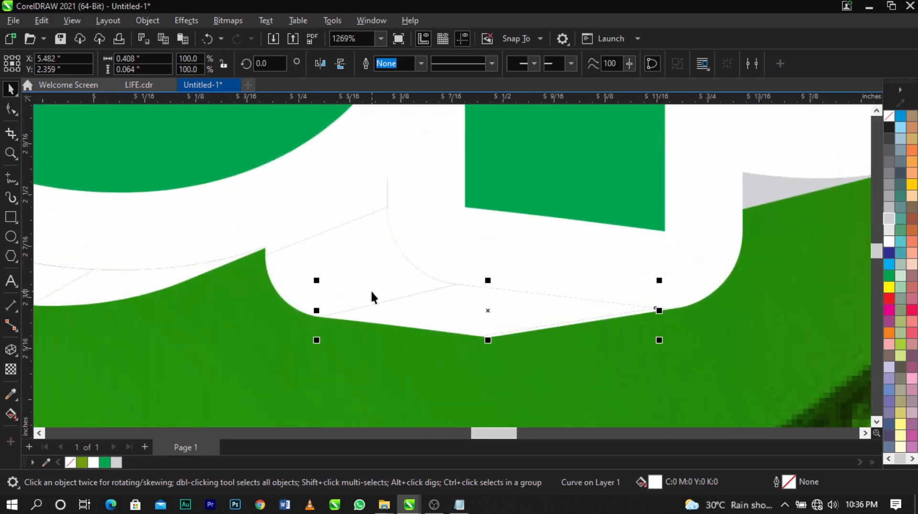
click(900, 221)
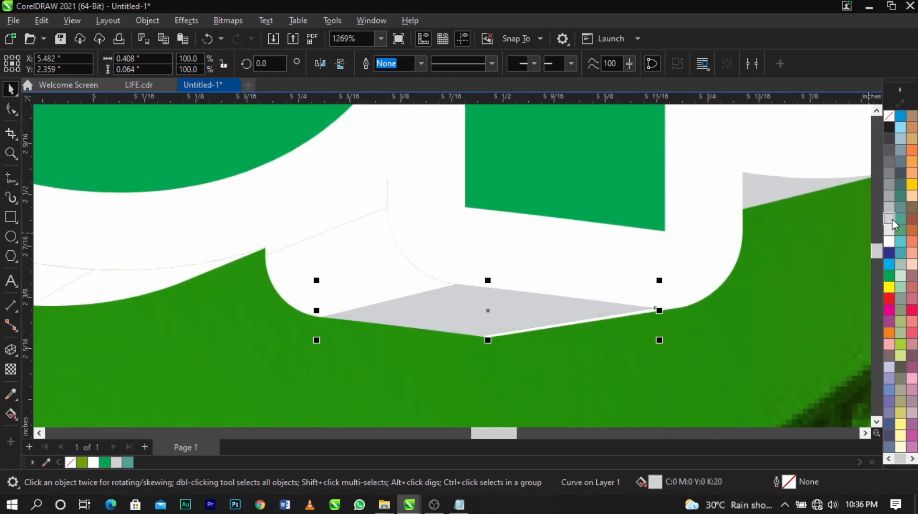
click(890, 220)
Step: Fill the curved corner face between O and P and the small face above it with 20% Black
click(344, 293)
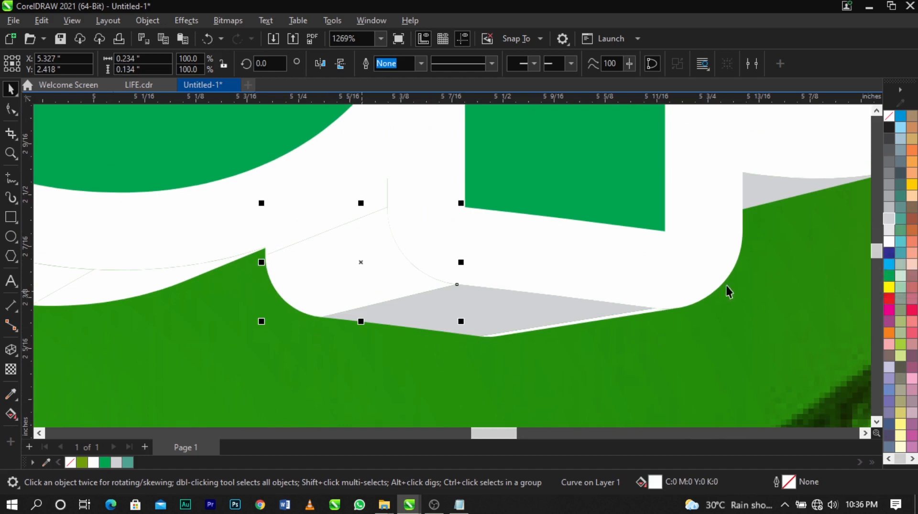
click(888, 221)
scroll(526, 310, up, 2)
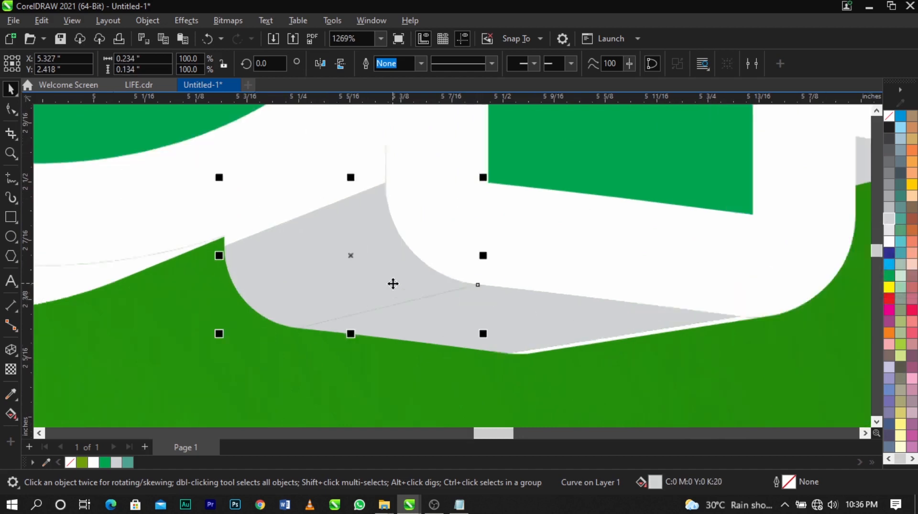
click(333, 212)
scroll(383, 250, down, 2)
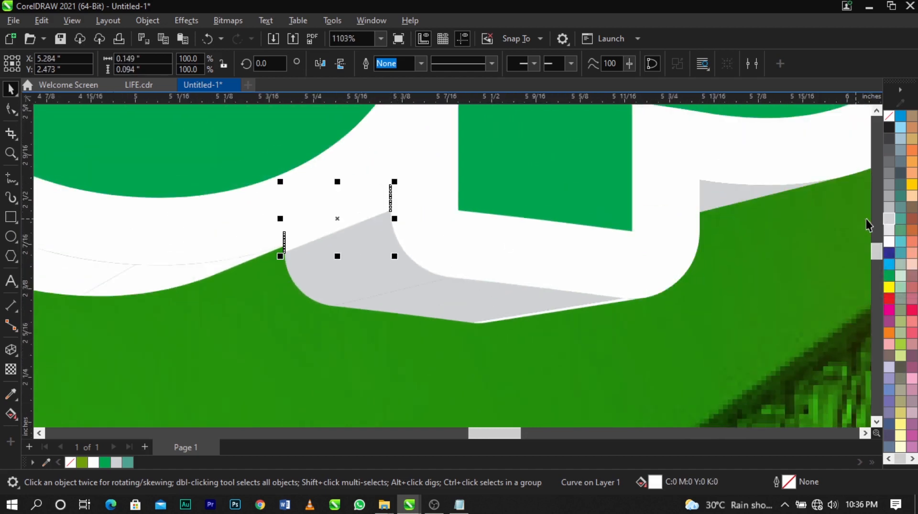
click(888, 219)
scroll(471, 260, down, 3)
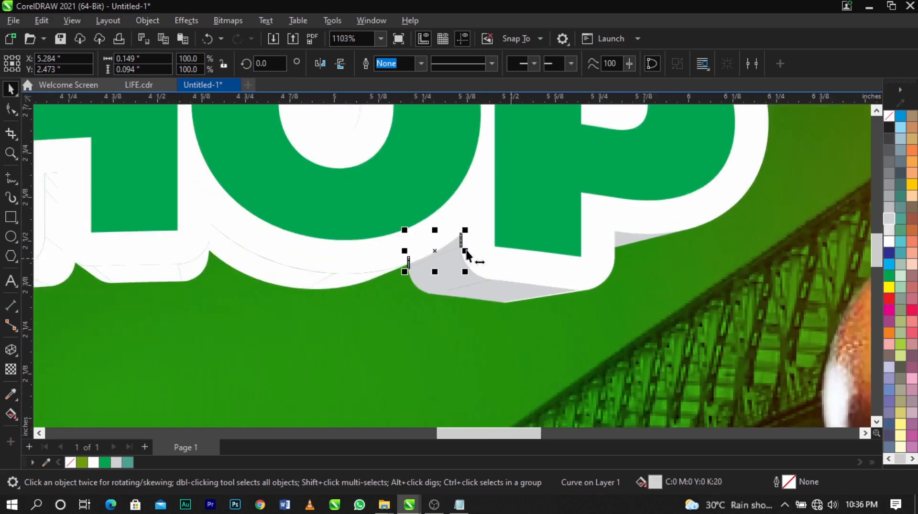
Step: Fill the thin white sliver along the lower edge of the P's extrusion with 20% Black
scroll(465, 240, up, 4)
click(605, 338)
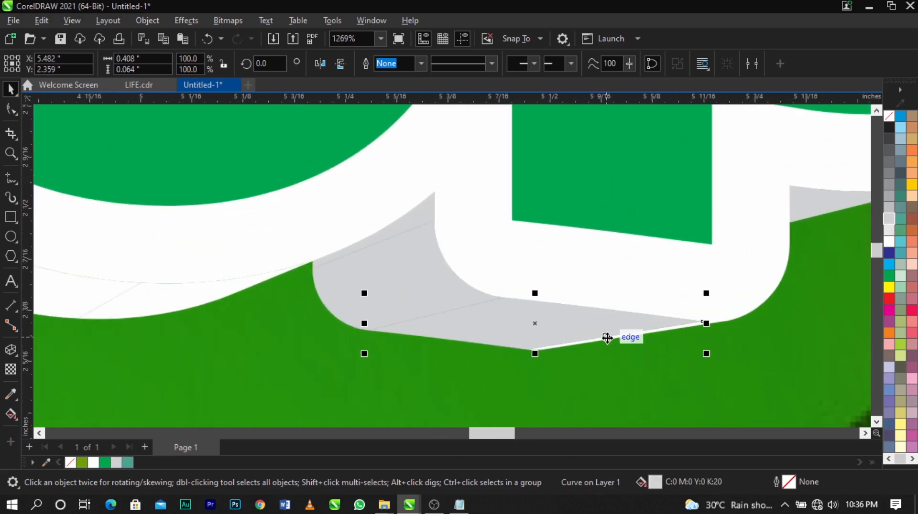
click(624, 355)
scroll(626, 348, up, 1)
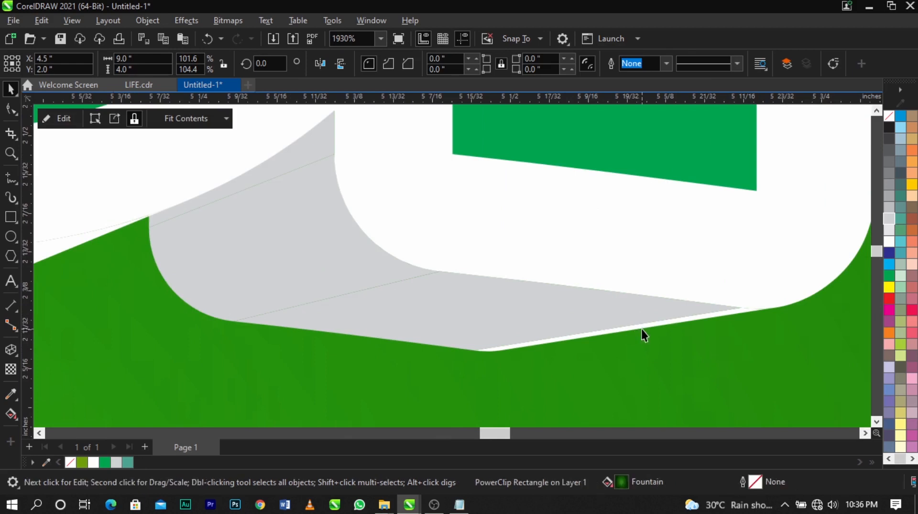
click(641, 328)
click(888, 218)
scroll(593, 329, down, 2)
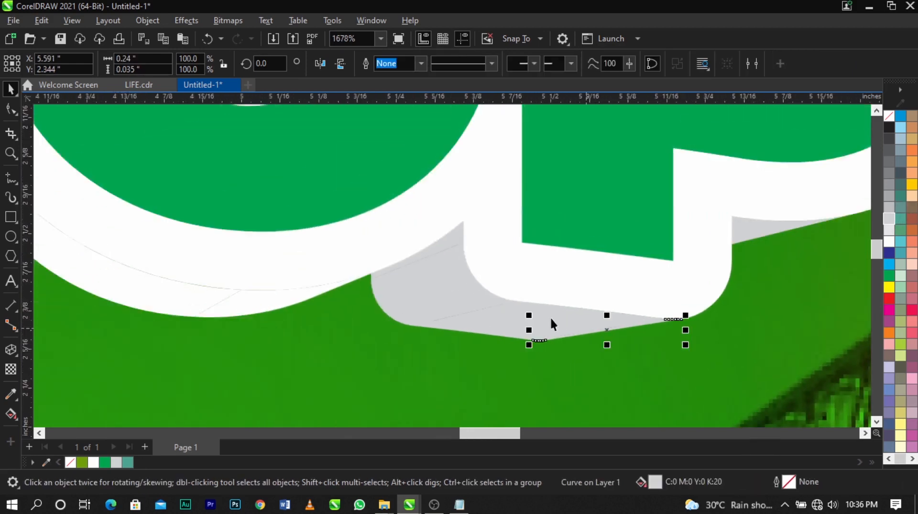
Step: Weld the four connected gray extrusion faces around the stem of the P into one curve
scroll(549, 317, up, 2)
click(391, 283)
shift+click(390, 277)
shift+click(347, 179)
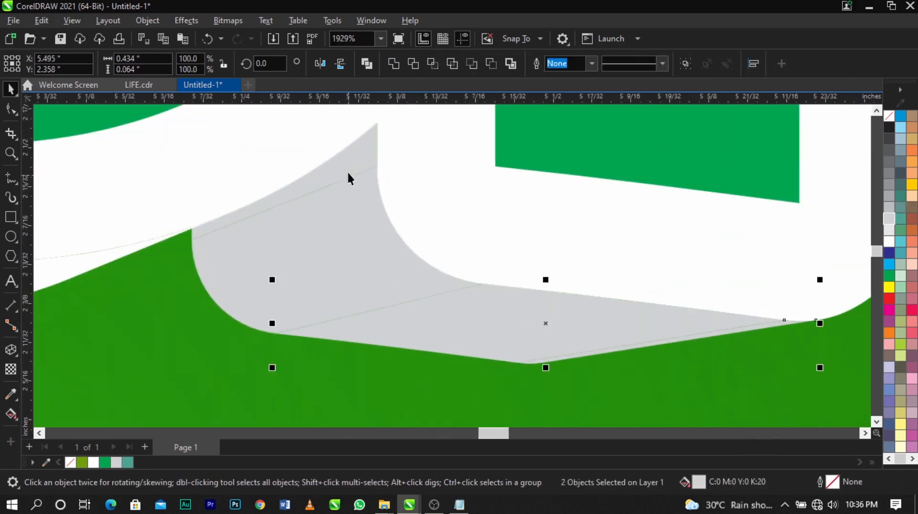
shift+click(347, 171)
shift+click(336, 217)
scroll(360, 236, down, 1)
scroll(360, 236, down, 2)
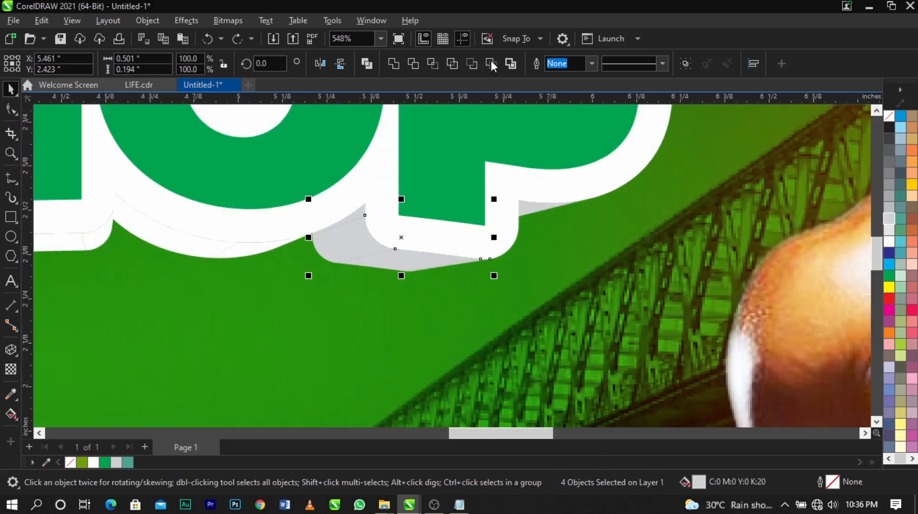
click(392, 64)
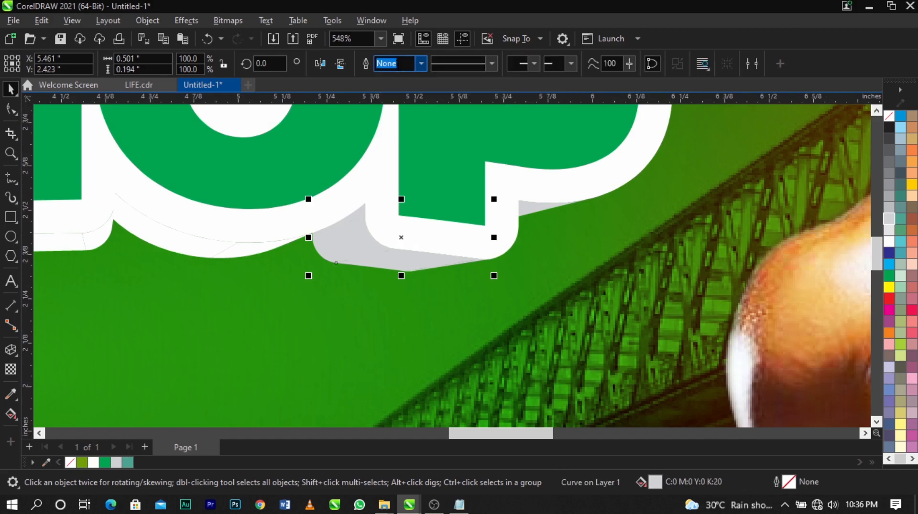
Step: Undo the nudge of the gray face under the P, and redo the weld of its pieces
scroll(402, 235, up, 2)
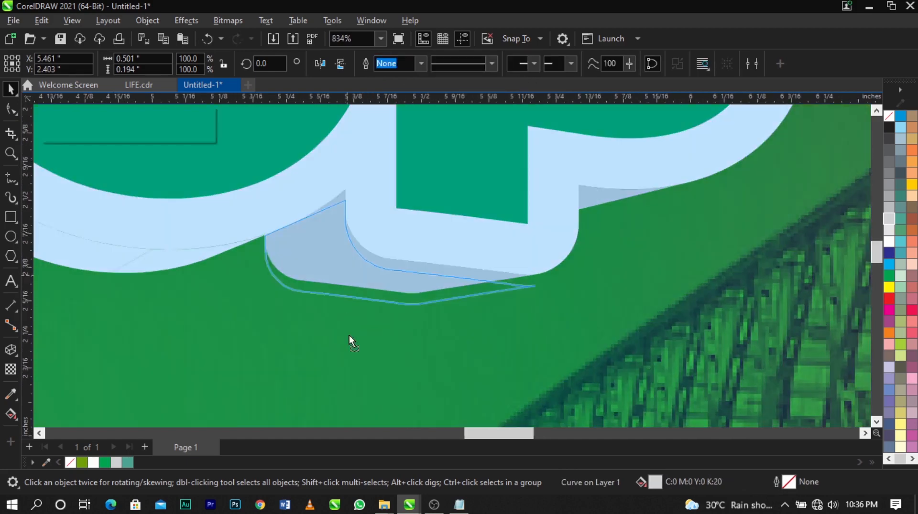
key(ctrl+z)
click(371, 266)
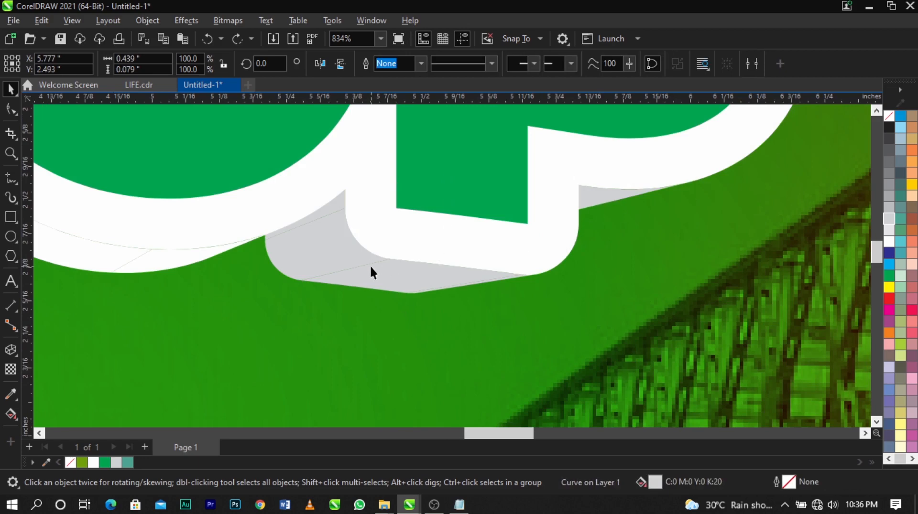
click(242, 35)
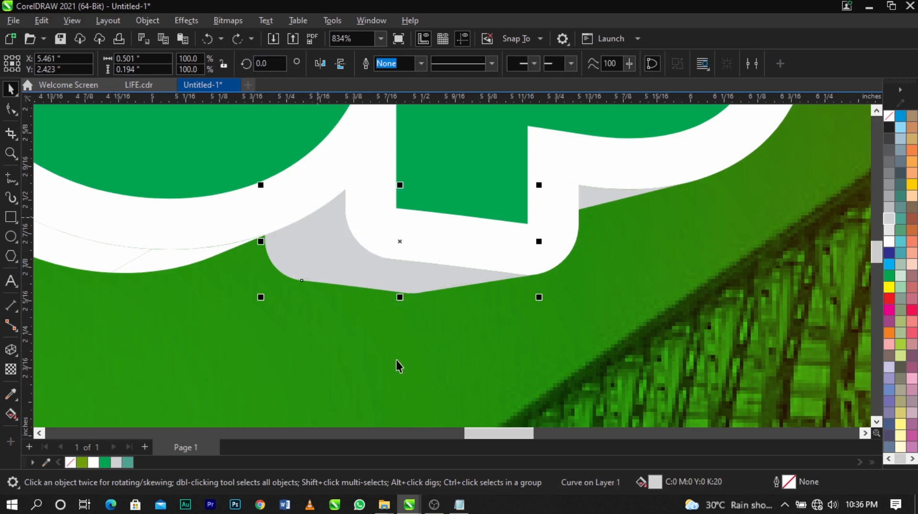
Step: Apply a linear fountain fill to the welded face around the P's stem, from 20% Black at the lower edge to a darker gray
click(11, 414)
scroll(458, 256, up, 3)
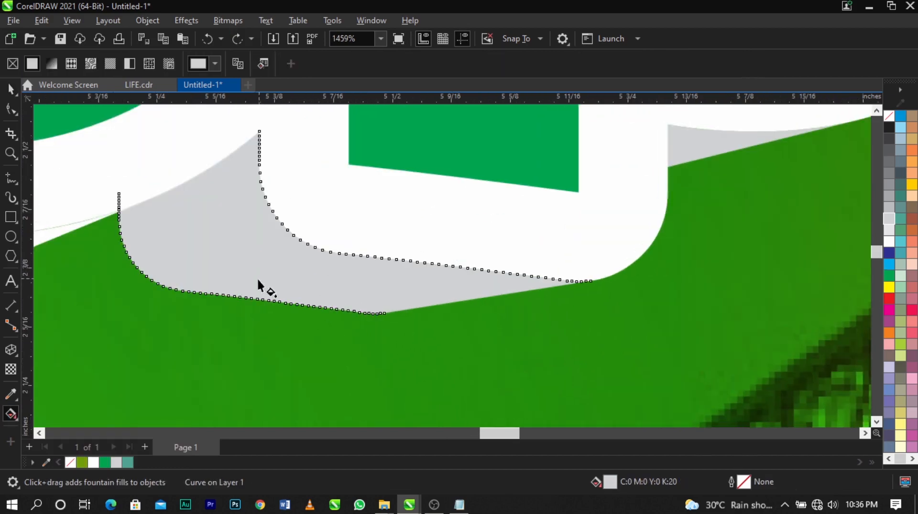
drag(215, 296, 296, 237)
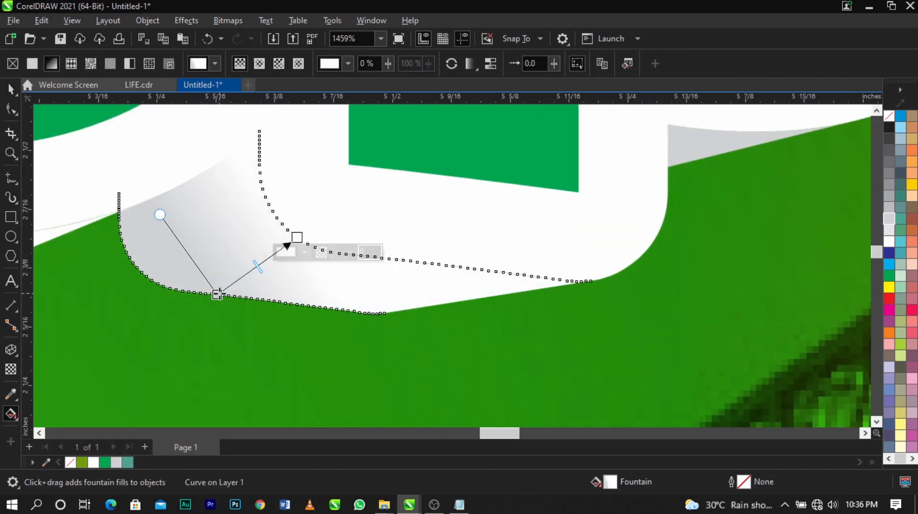
drag(216, 294, 223, 295)
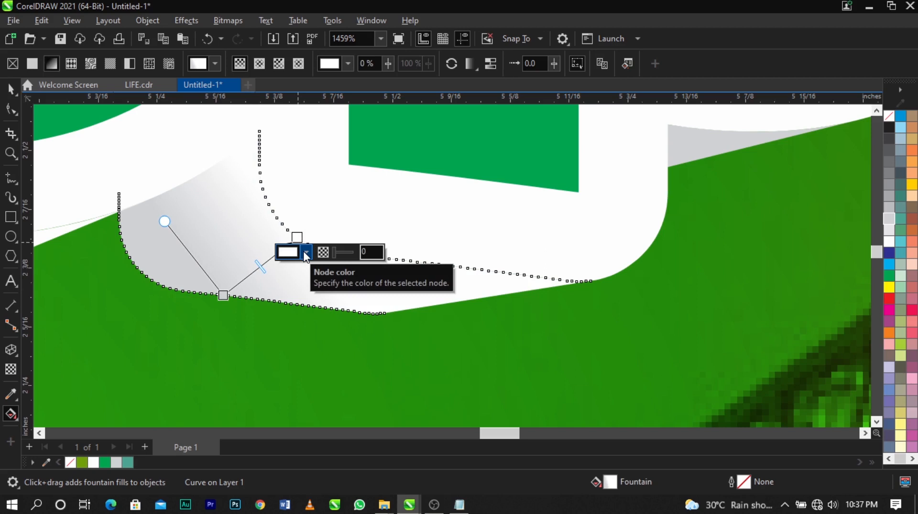
click(306, 254)
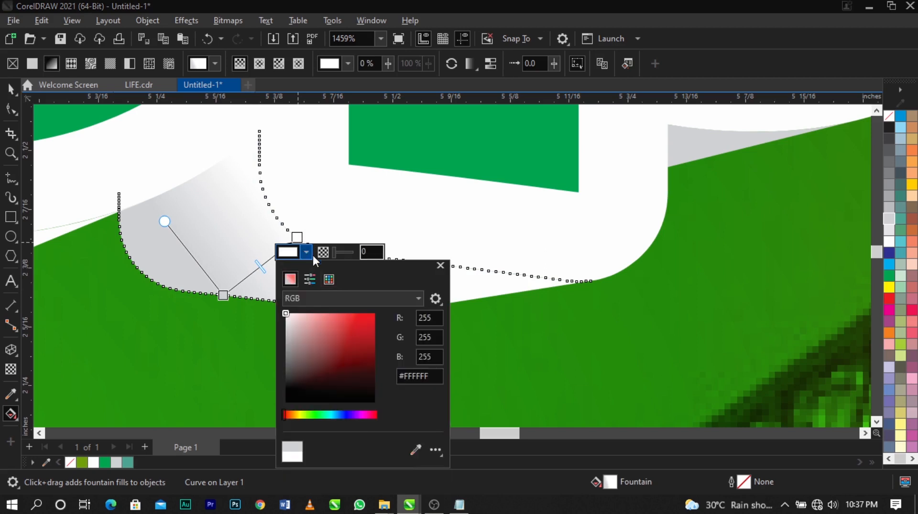
click(271, 236)
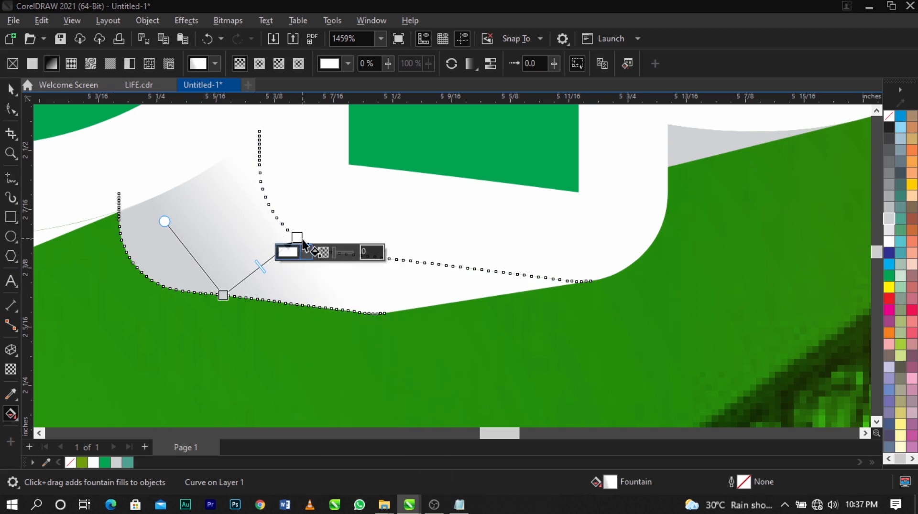
click(888, 206)
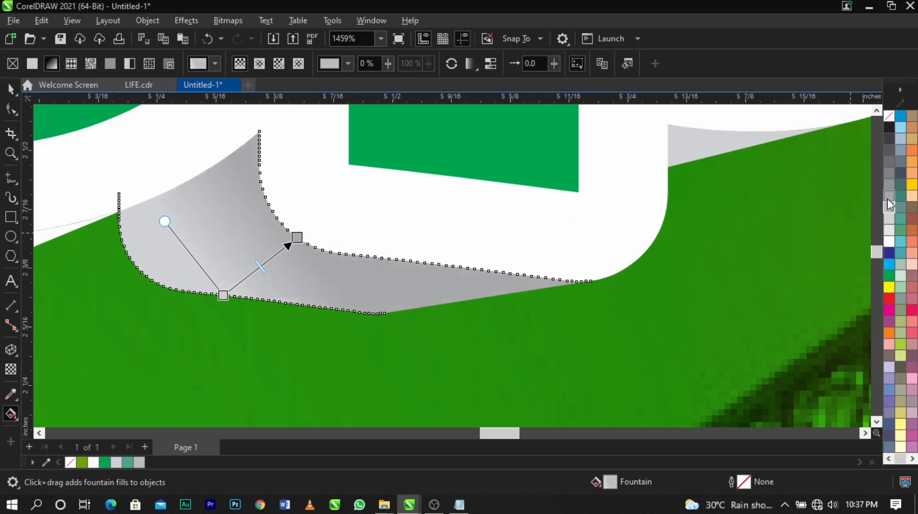
Step: Shift the start and end points of the gradient on the P's face slightly toward the stem and finish editing the fill
drag(223, 295, 248, 291)
drag(297, 237, 304, 243)
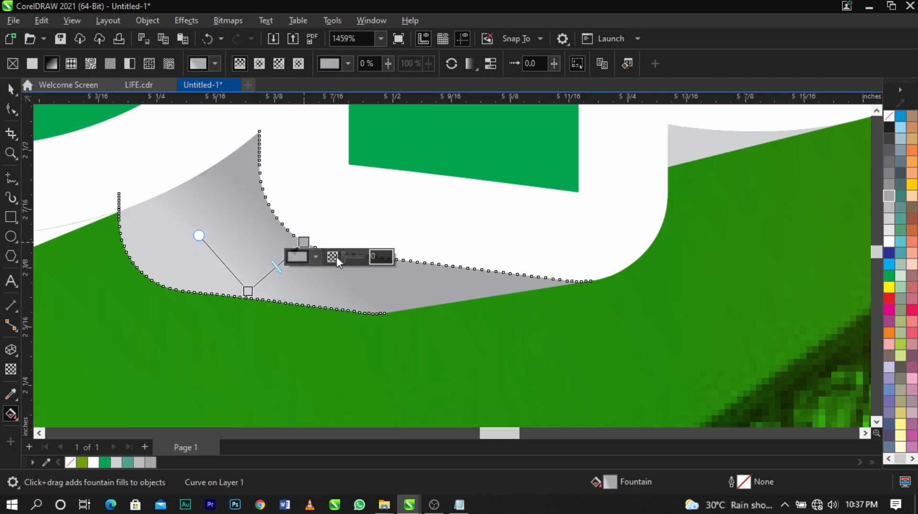
scroll(513, 285, down, 10)
key(space)
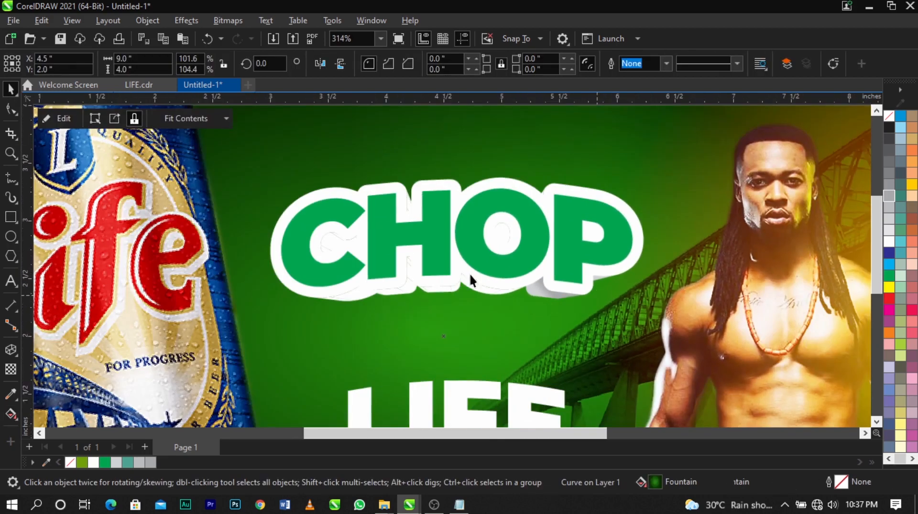
Step: Weld the two white extrusion faces beneath the O into one curve
scroll(663, 346, up, 2)
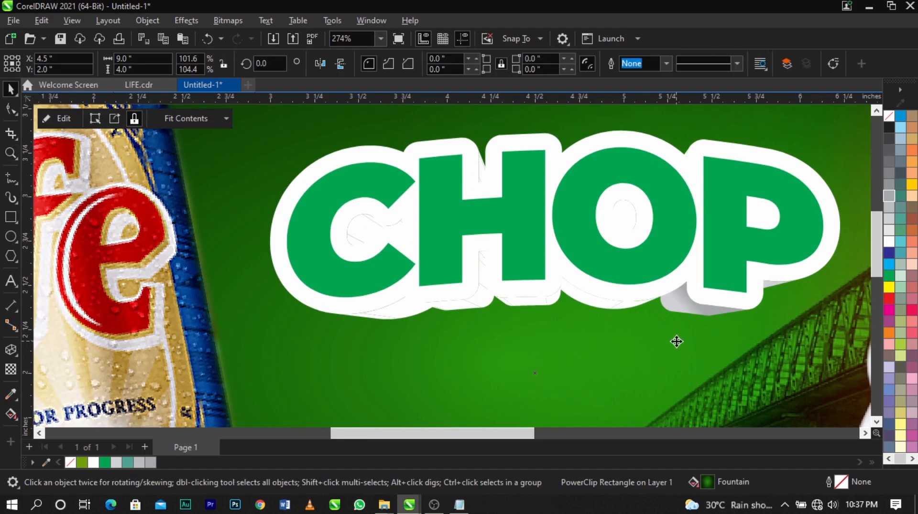
scroll(689, 330, up, 4)
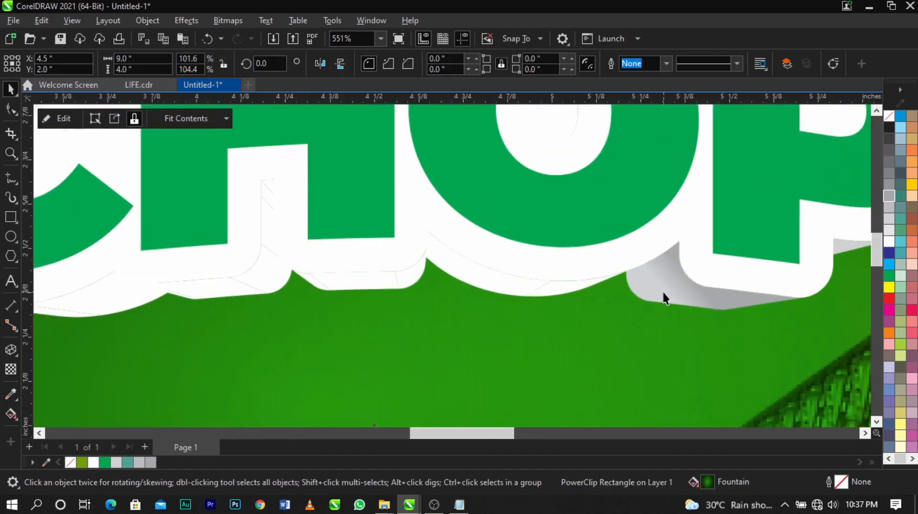
scroll(518, 293, up, 2)
click(487, 281)
shift+click(564, 285)
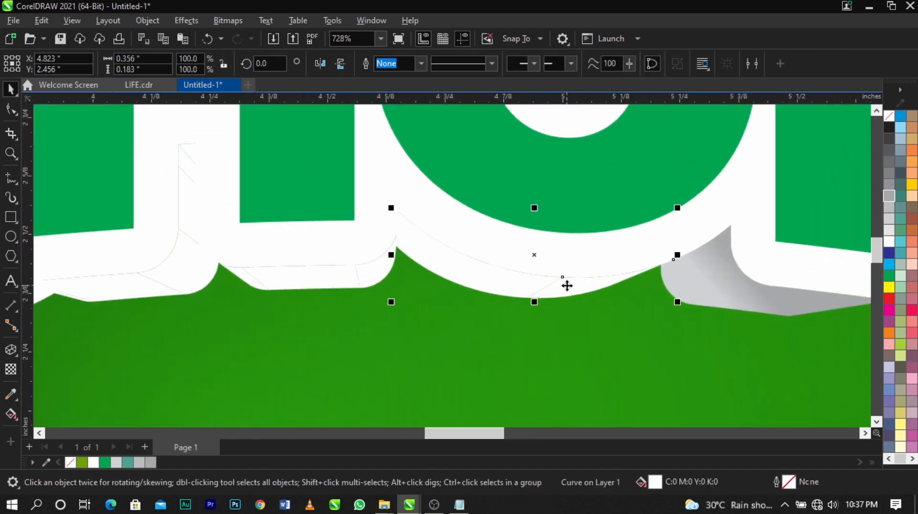
drag(531, 289, 514, 363)
key(ctrl+z)
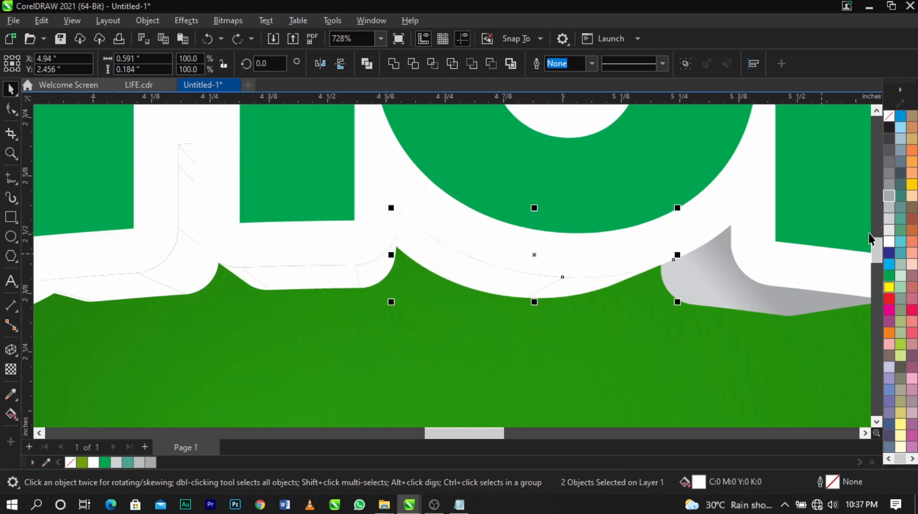
click(394, 64)
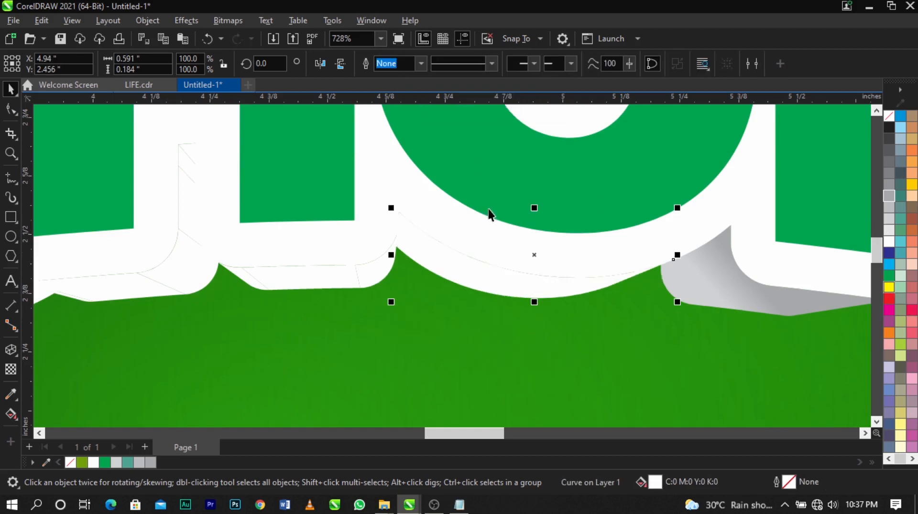
Step: Try copying the P face's gray fountain fill onto the welded face beneath the O, and undo it
click(724, 273)
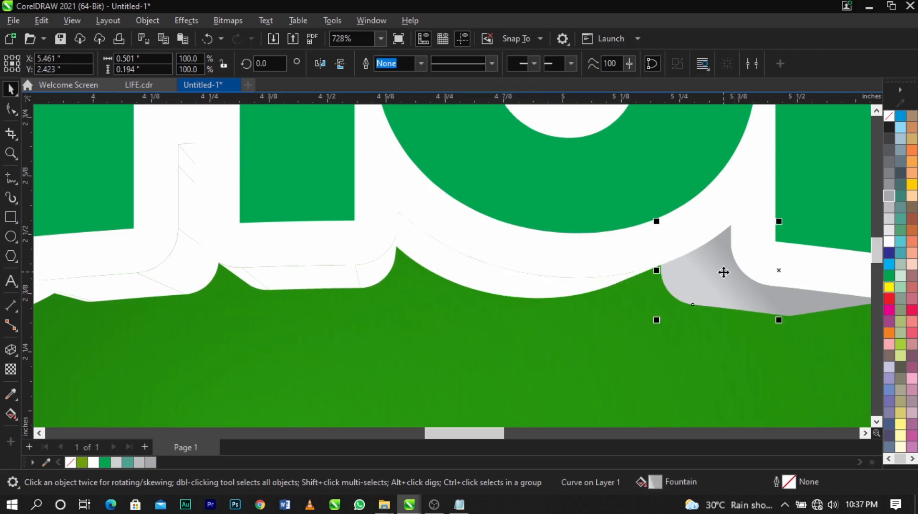
click(534, 294)
click(696, 295)
scroll(696, 297, down, 2)
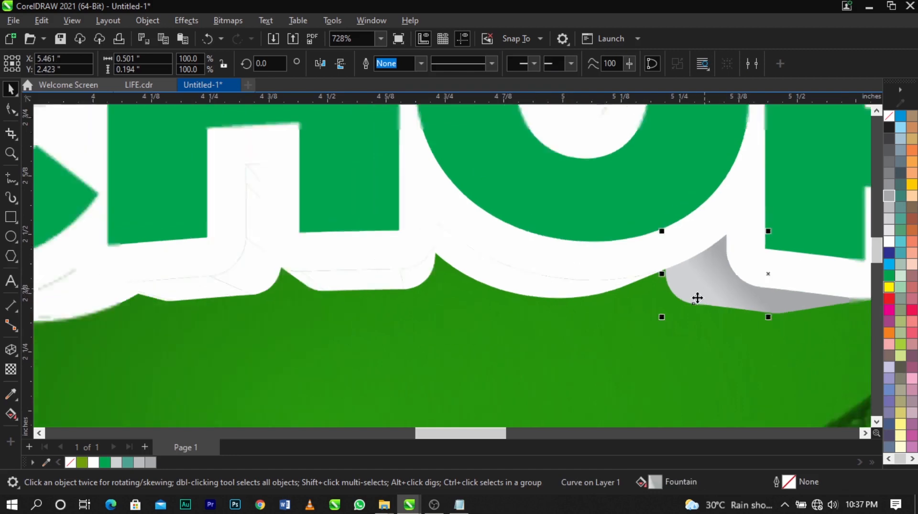
scroll(791, 299, up, 2)
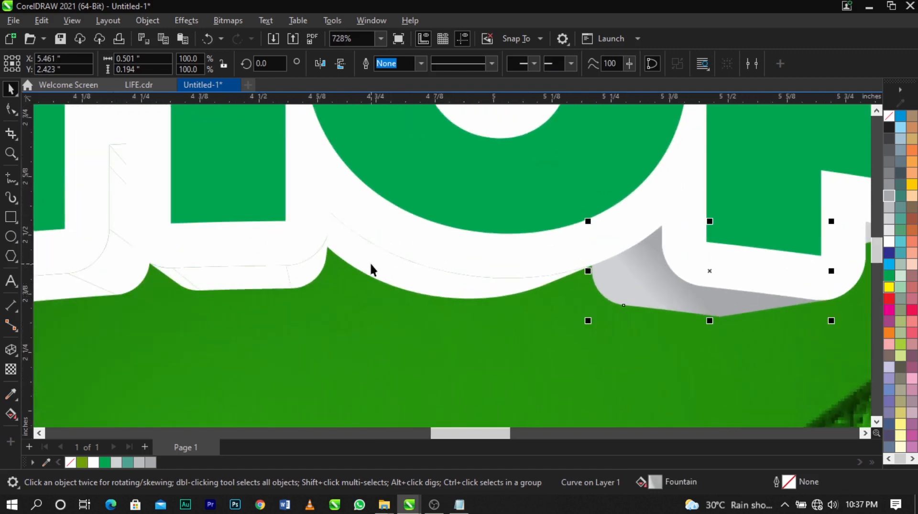
drag(640, 277, 471, 281)
click(495, 320)
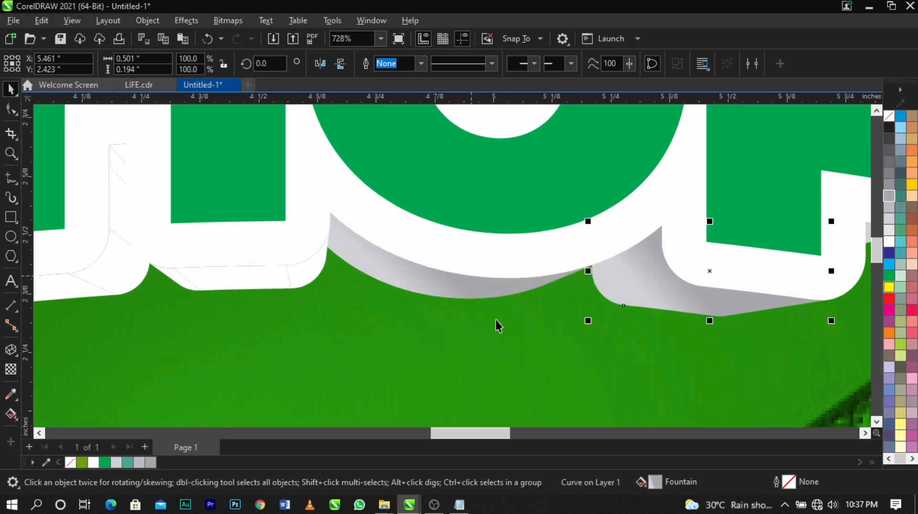
click(496, 320)
scroll(495, 320, down, 2)
scroll(495, 319, up, 2)
key(ctrl+z)
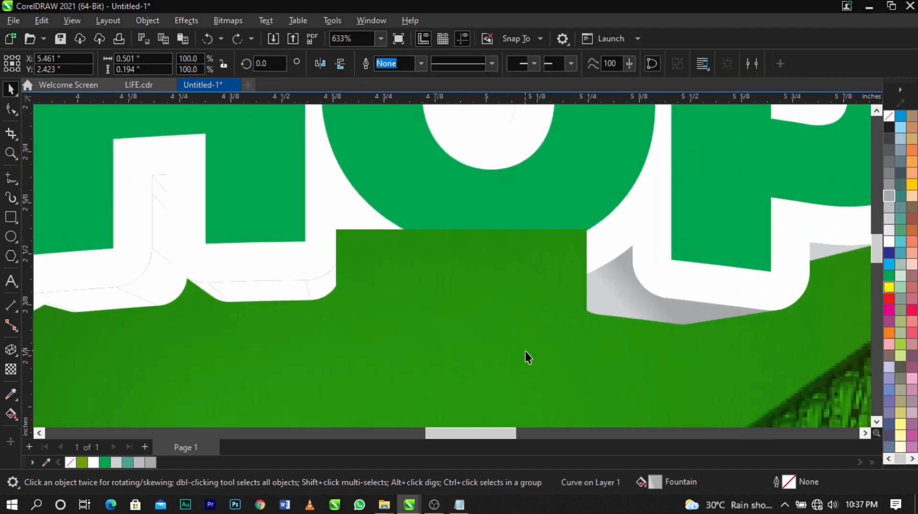
Step: Copy only the fill of the P's gradient face onto the welded white face beneath the O
click(633, 303)
click(506, 305)
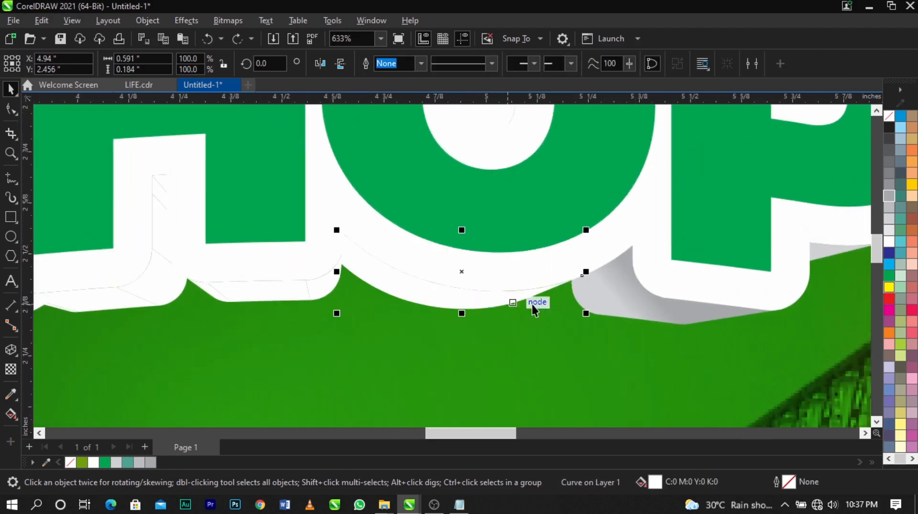
click(617, 307)
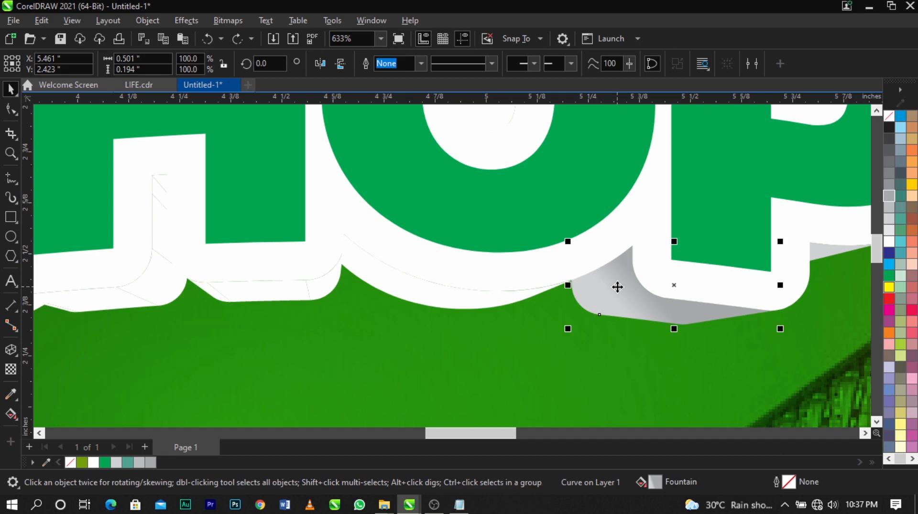
drag(617, 286, 409, 292)
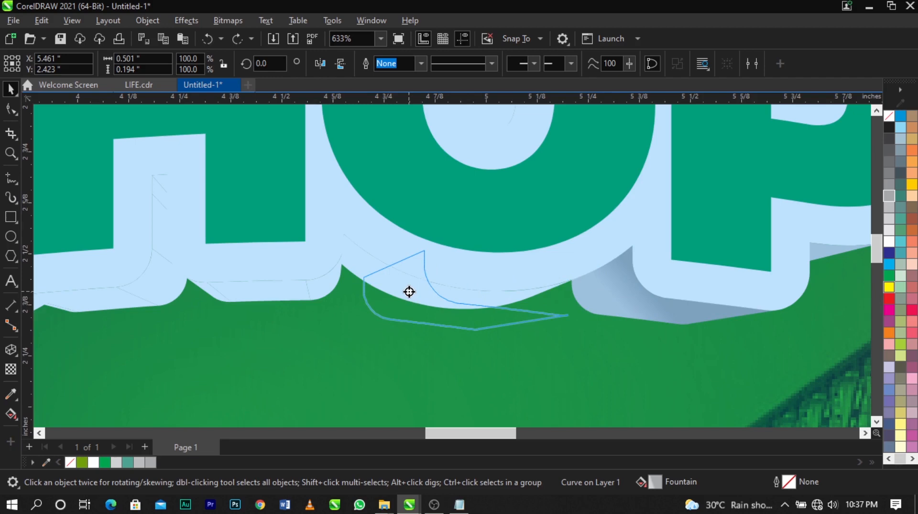
drag(409, 292, 409, 292)
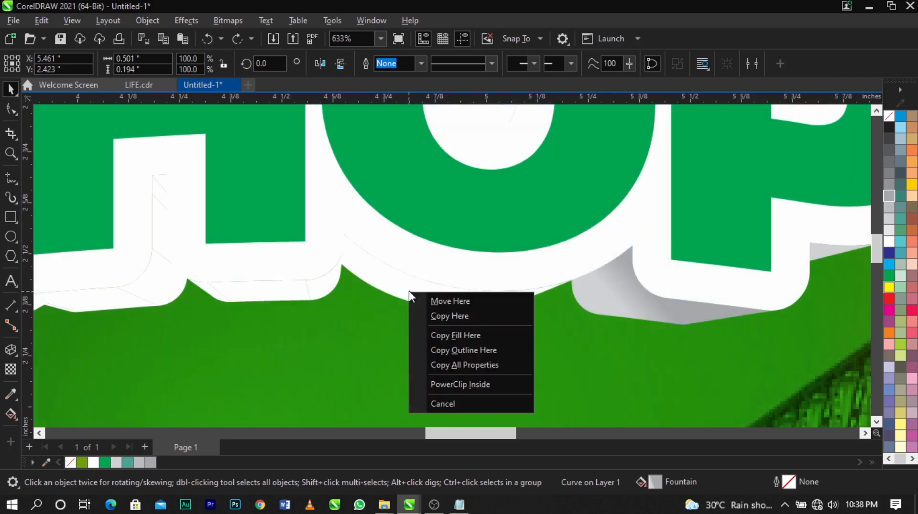
click(440, 335)
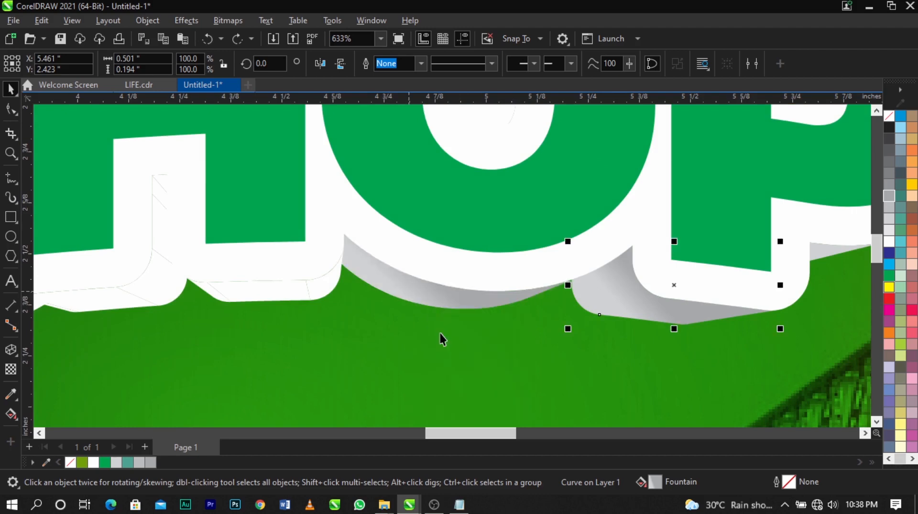
Step: Weld the three white extrusion faces beneath the H's right leg into one curve
scroll(295, 280, down, 1)
scroll(320, 282, up, 2)
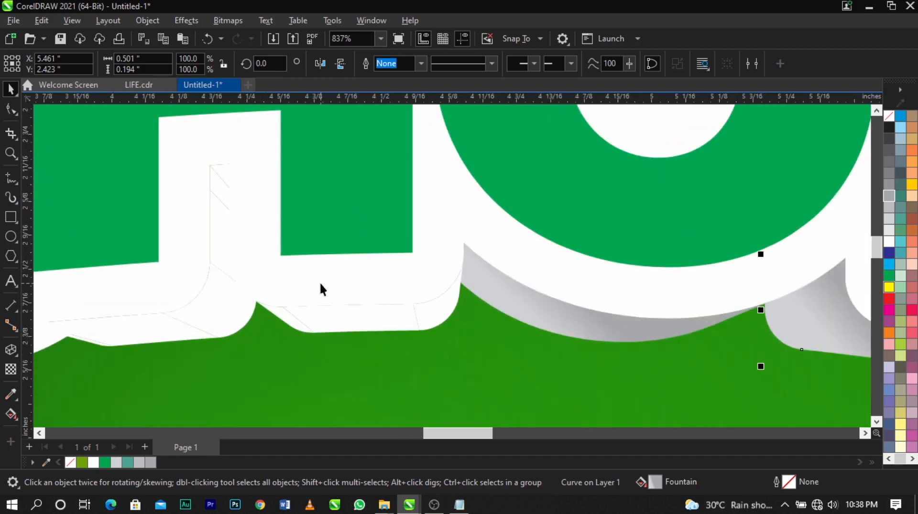
click(360, 322)
shift+click(426, 317)
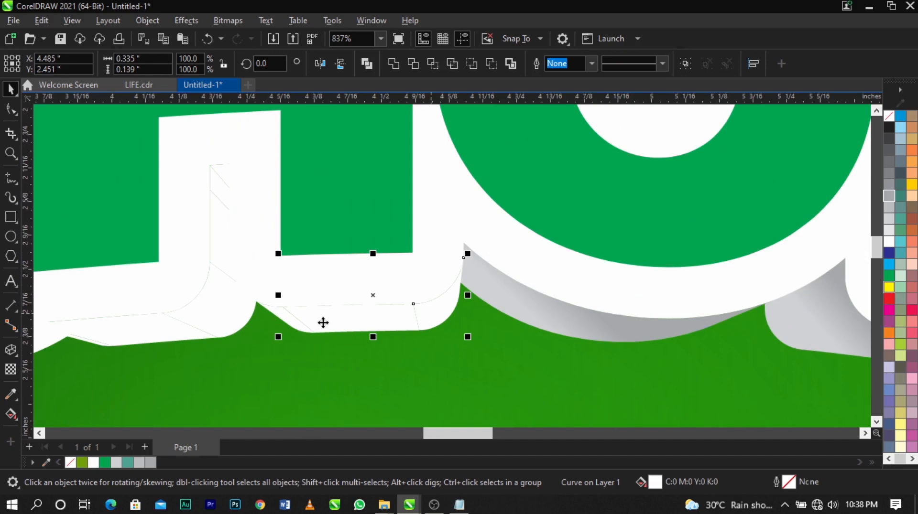
shift+click(288, 319)
drag(323, 317, 340, 361)
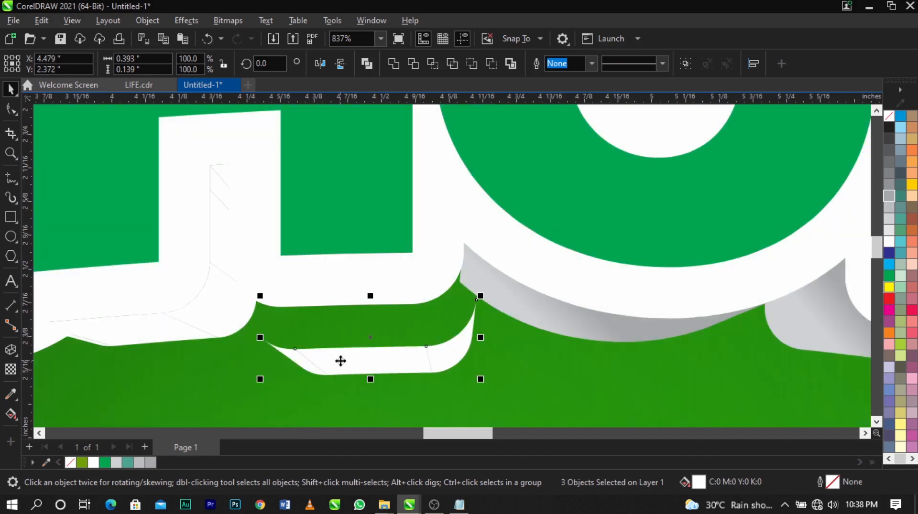
key(ctrl+z)
click(397, 62)
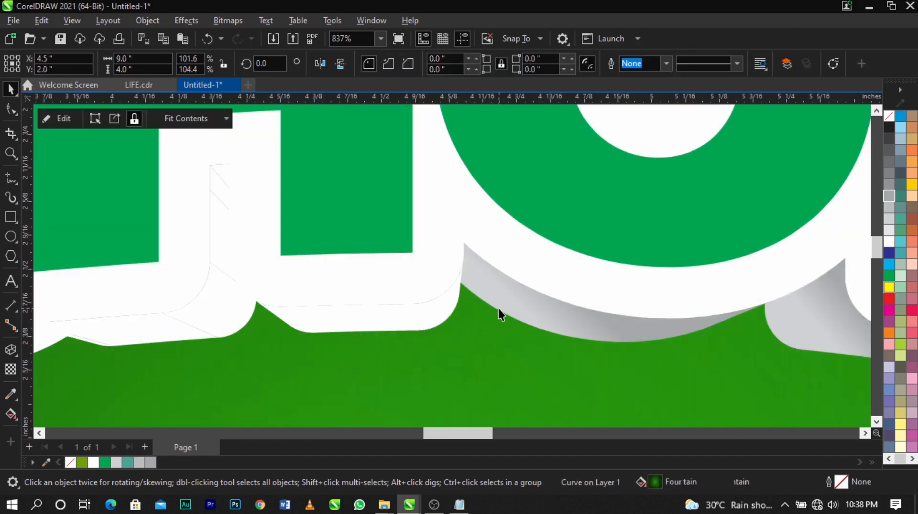
Step: Copy the gray fountain fill onto the welded face beneath the H's right leg
right_click(395, 324)
click(419, 366)
scroll(576, 358, down, 5)
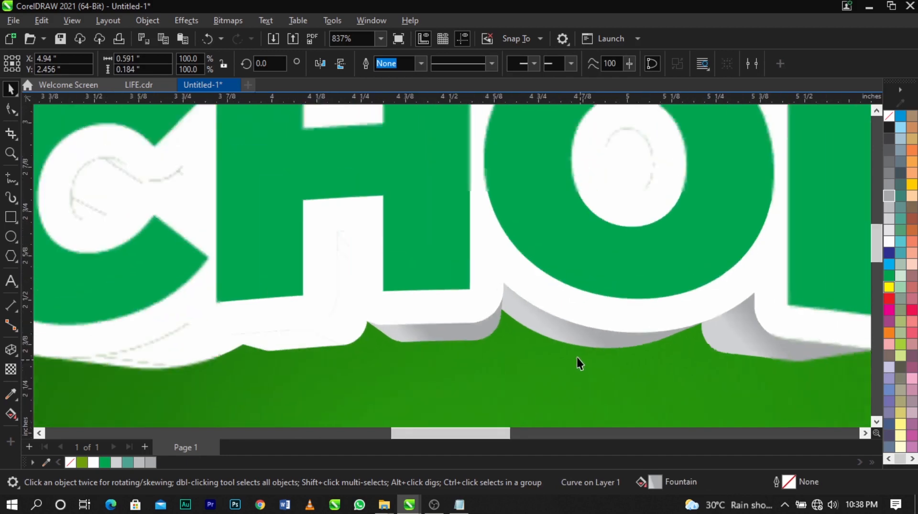
Step: Weld the three white extrusion faces beneath the H's left leg into one curve
scroll(483, 359, up, 3)
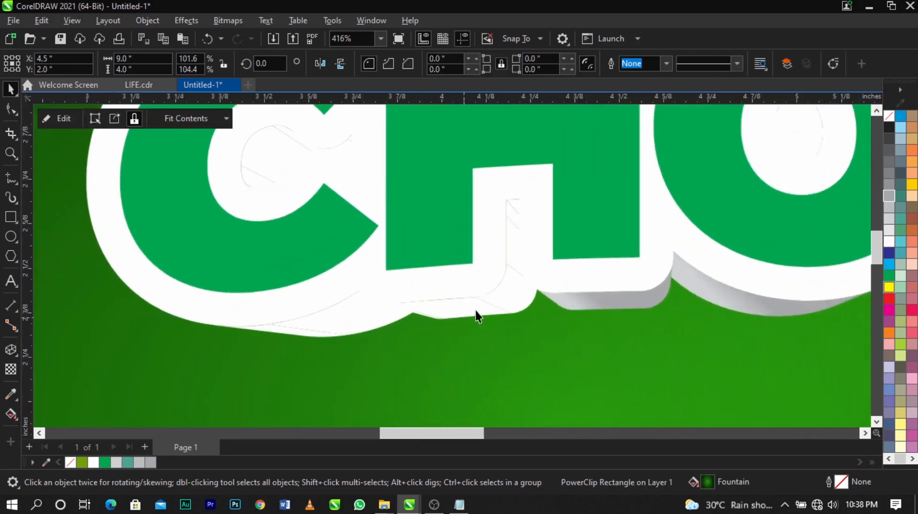
click(497, 297)
scroll(495, 301, up, 2)
shift+click(455, 306)
scroll(397, 320, up, 1)
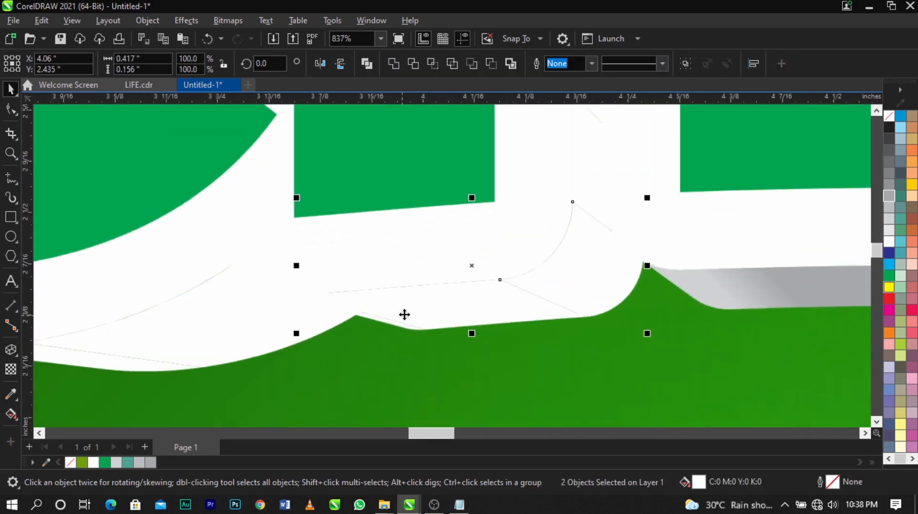
drag(403, 314, 502, 400)
key(ctrl+z)
shift+click(377, 320)
drag(393, 309, 425, 369)
key(ctrl+z)
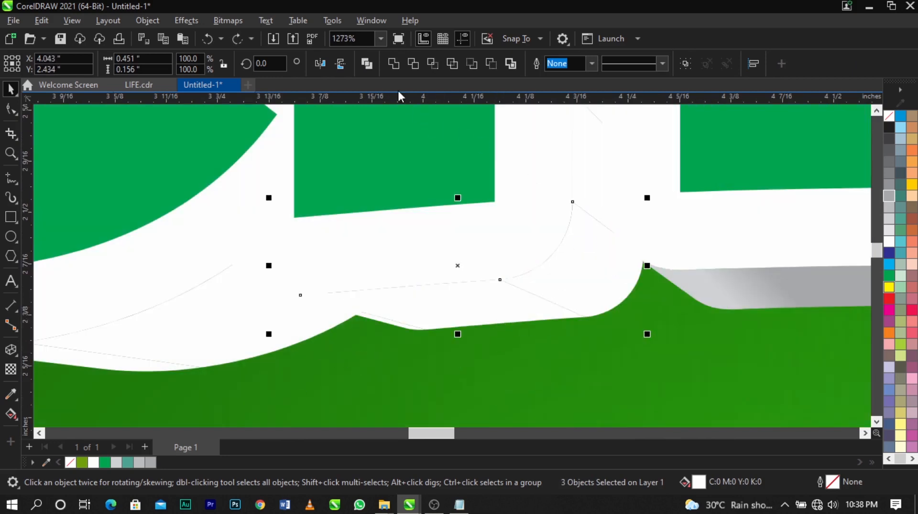
click(392, 64)
Step: Copy the gradient fill from the face beneath the H's right leg onto the welded face beneath its left leg
scroll(406, 268, down, 2)
scroll(601, 268, up, 1)
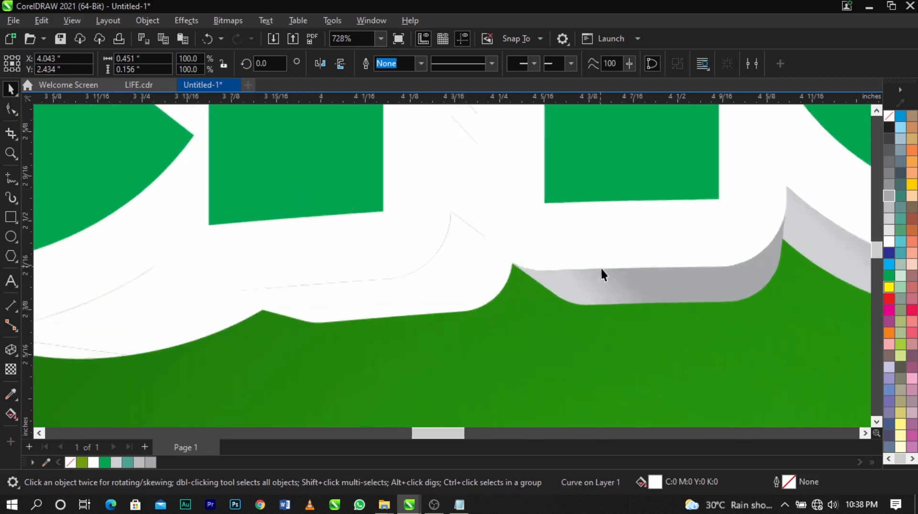
drag(620, 291, 461, 298)
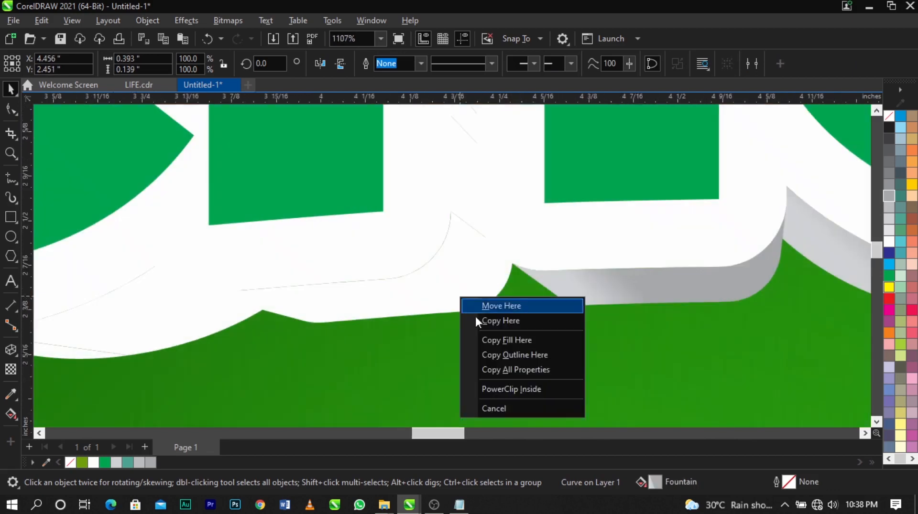
click(490, 338)
scroll(509, 323, down, 1)
scroll(510, 324, down, 2)
click(510, 322)
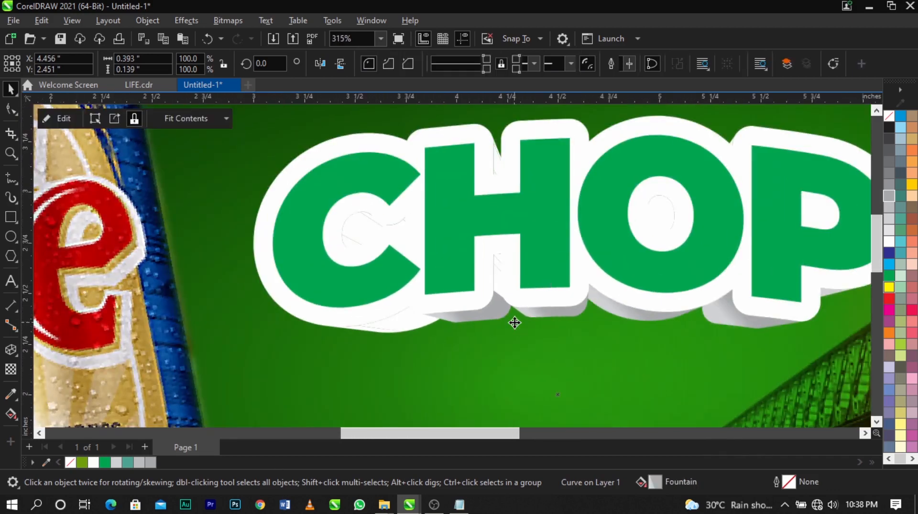
Step: Weld the two white extrusion faces beneath the C into one curve
scroll(509, 321, down, 1)
key(z)
drag(290, 255, 674, 338)
key(space)
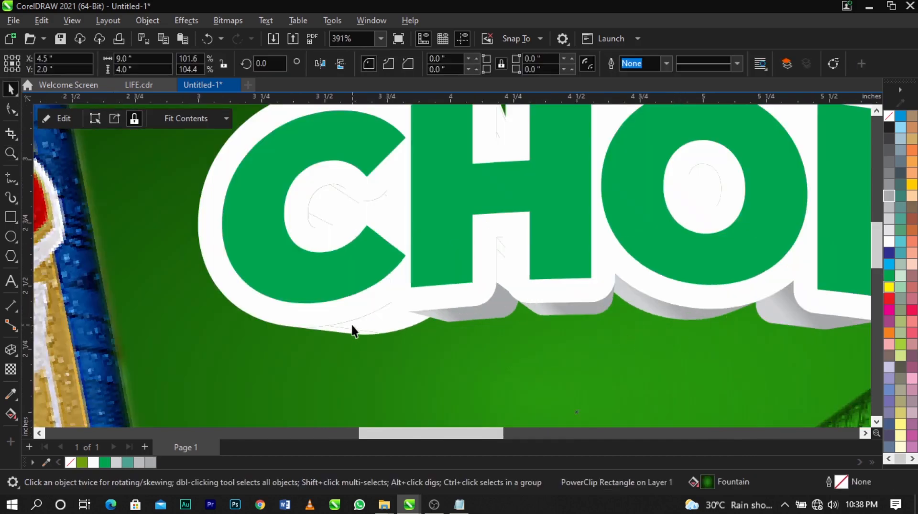
scroll(352, 325, up, 5)
click(381, 330)
shift+click(349, 340)
drag(347, 334, 399, 397)
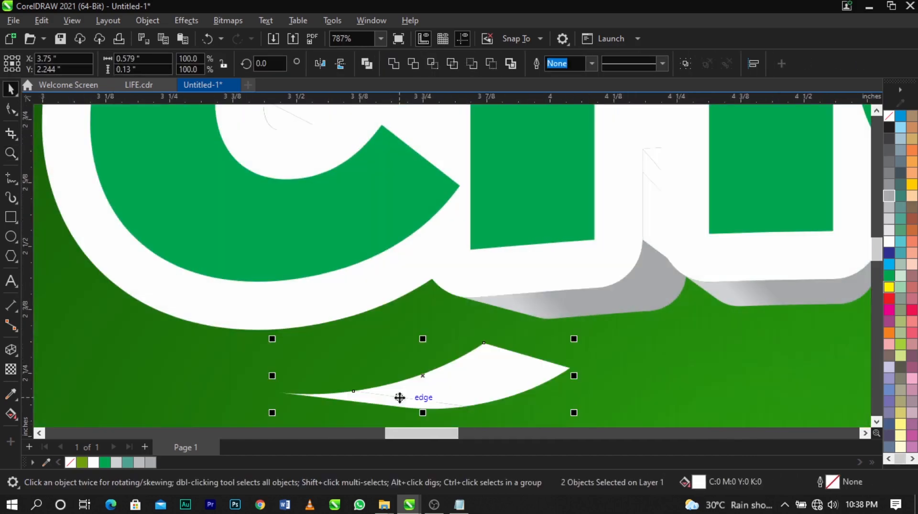
key(ctrl+z)
click(393, 63)
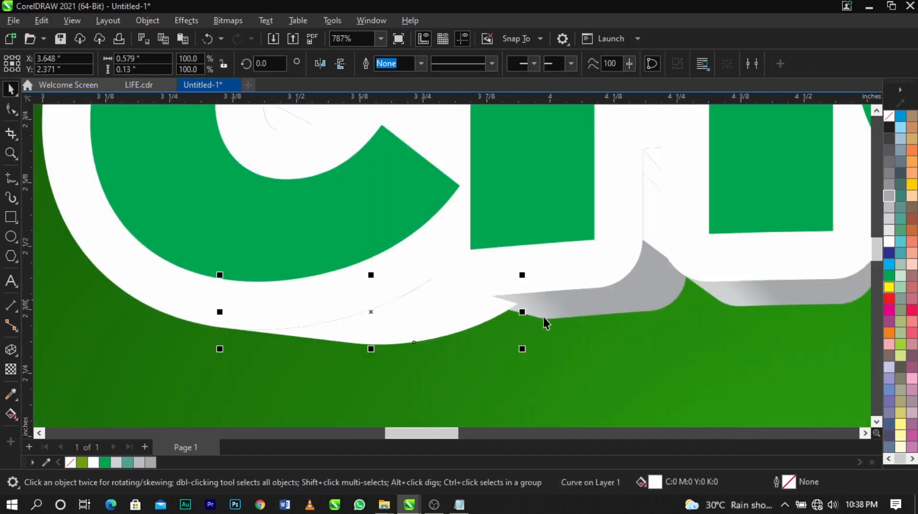
Step: Copy the gradient fill from the face beneath the H's left leg onto the welded face beneath the C
drag(548, 309, 455, 320)
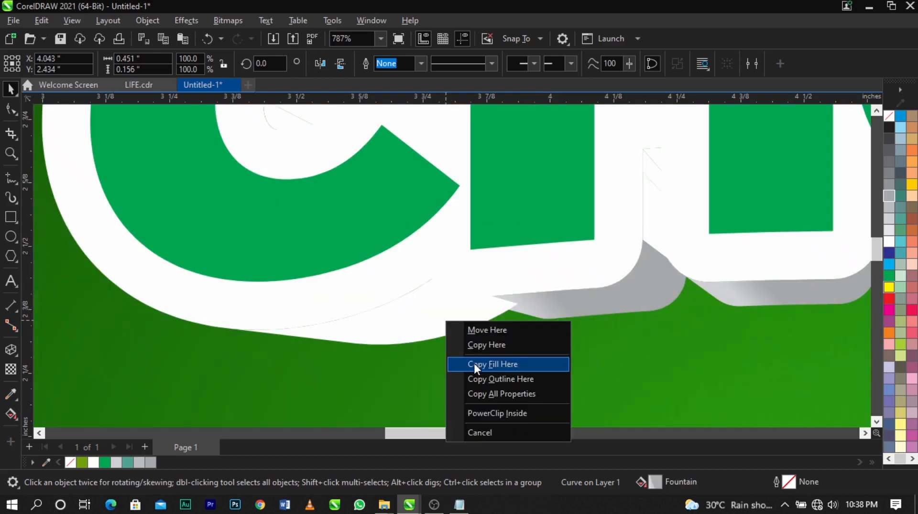
click(473, 363)
click(470, 352)
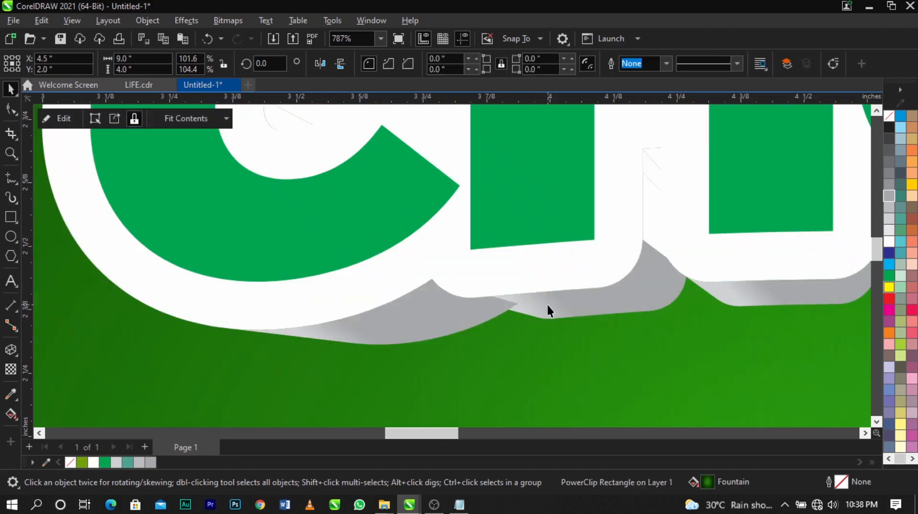
Step: Combine the white extrusion faces inside the C's opening into a single curve
scroll(546, 303, down, 4)
scroll(519, 274, up, 4)
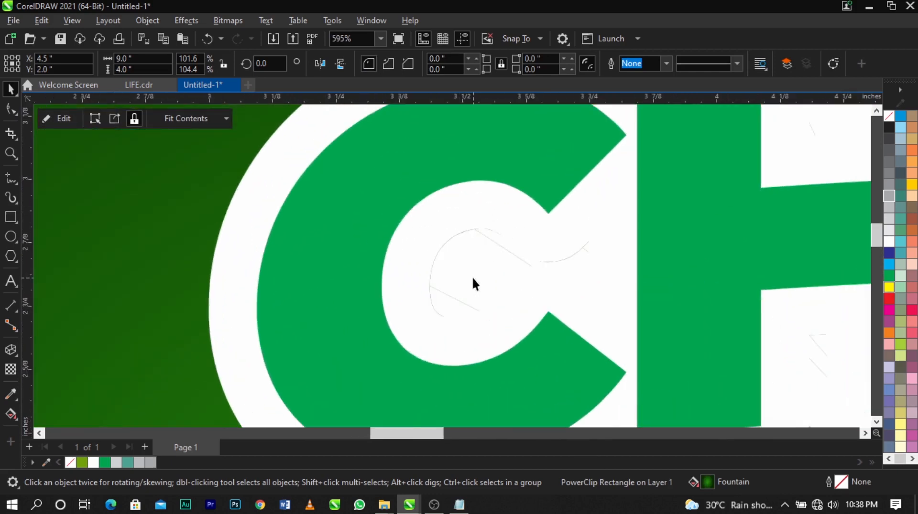
click(472, 276)
scroll(465, 285, down, 3)
scroll(469, 271, up, 3)
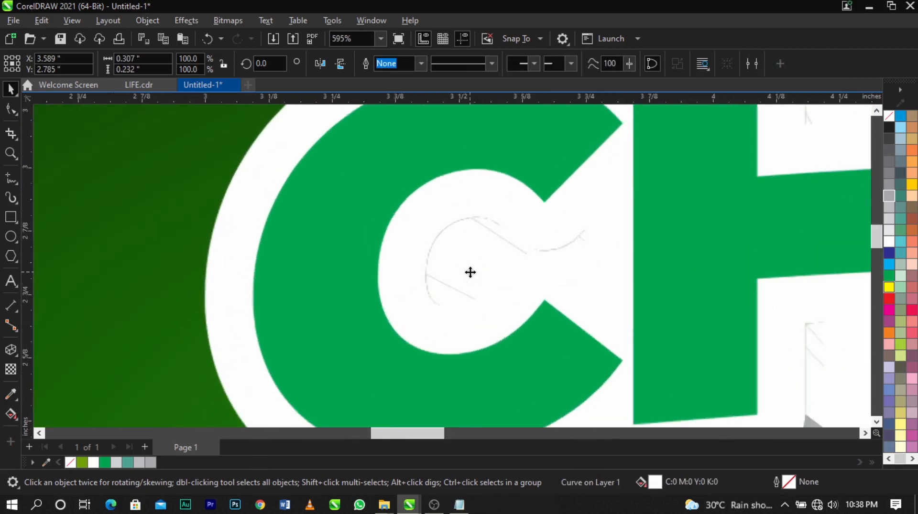
shift+click(457, 300)
drag(473, 271, 484, 263)
key(ctrl+z)
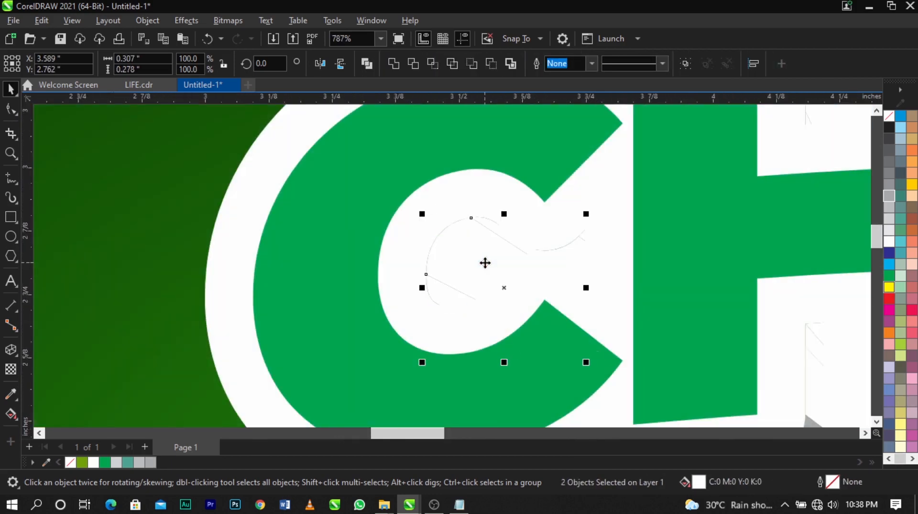
scroll(483, 262, down, 1)
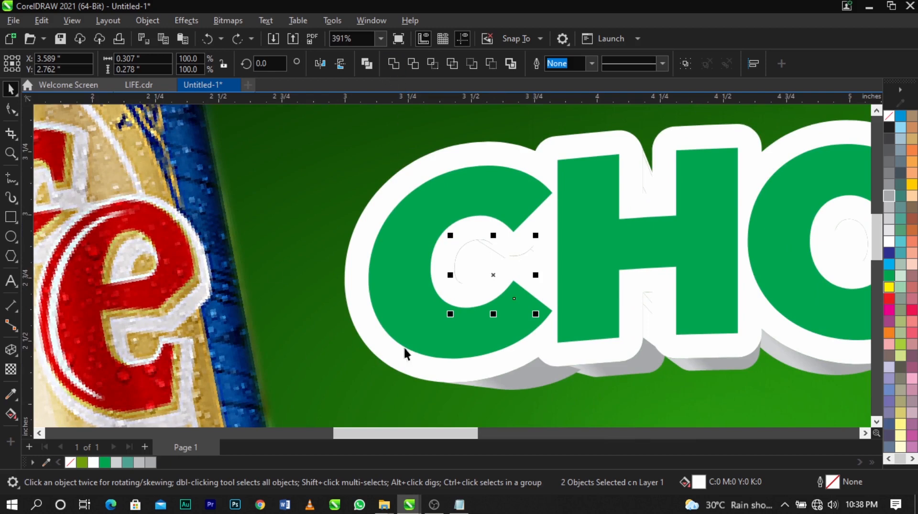
key(ctrl+l)
scroll(487, 259, up, 2)
shift+click(478, 198)
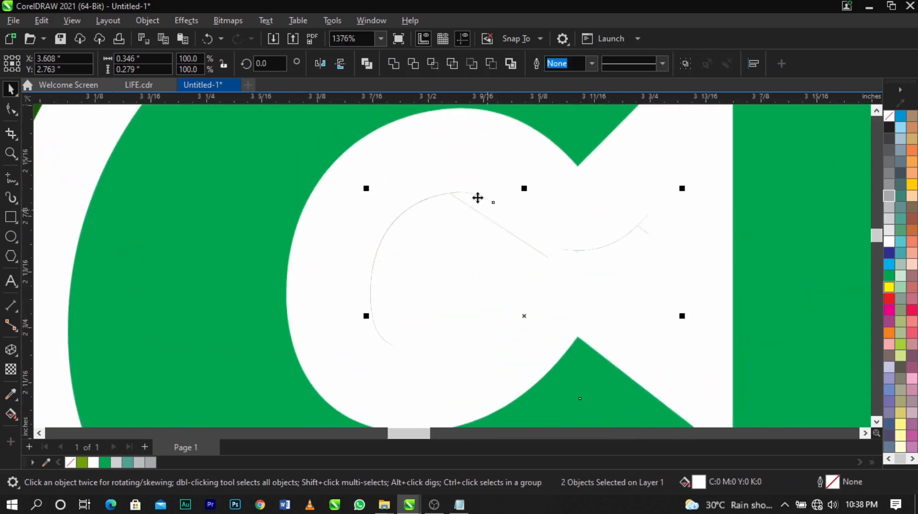
key(ctrl+l)
scroll(475, 284, down, 3)
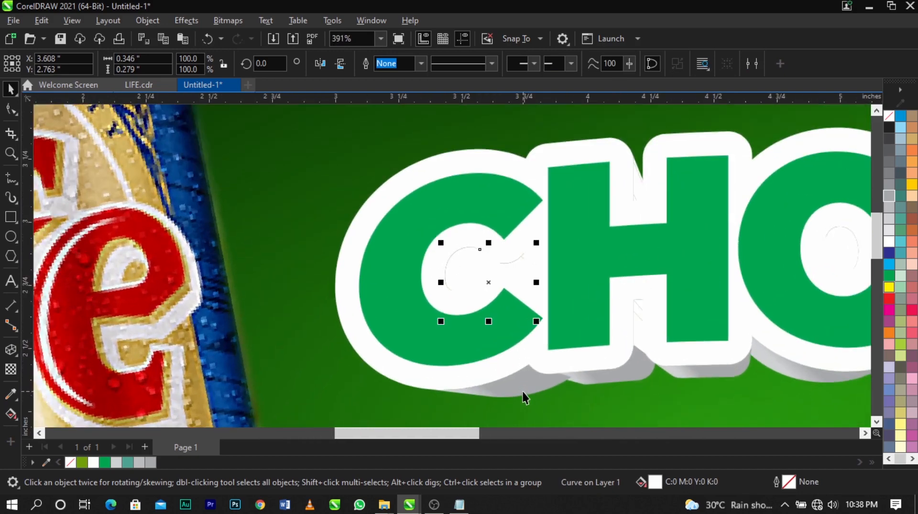
Step: Copy the gray gradient fill from the face beneath the C onto the combined face inside its opening
drag(522, 398, 468, 275)
click(496, 316)
click(307, 299)
scroll(346, 285, down, 2)
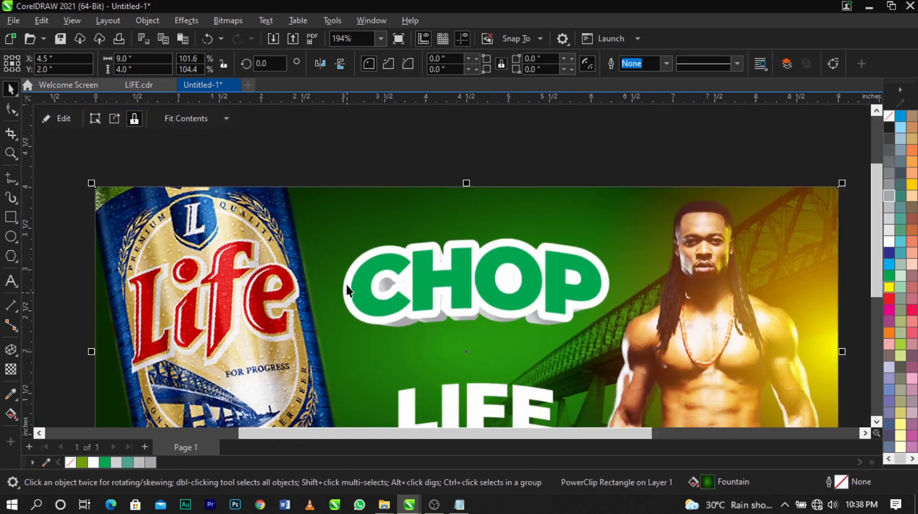
Step: Fill the white extrusion face inside the O's counter with 30% black
key(z)
click(635, 332)
key(space)
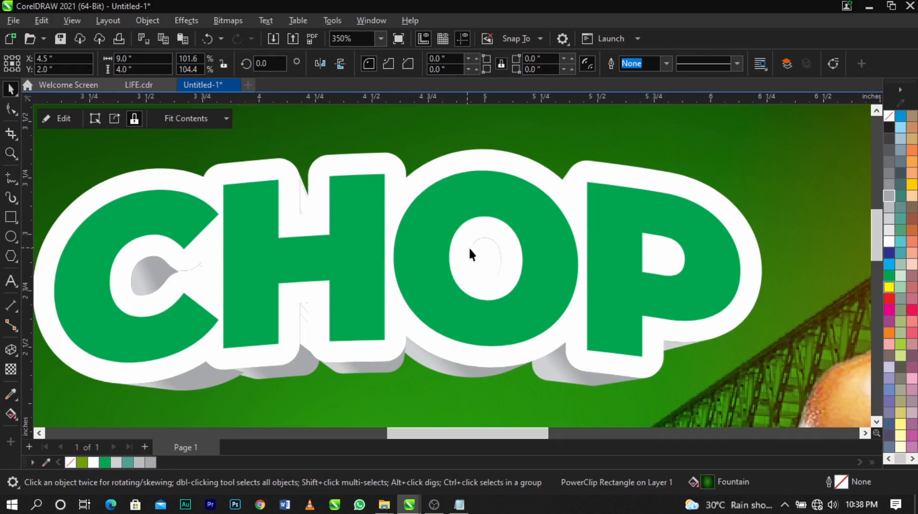
click(469, 246)
click(889, 209)
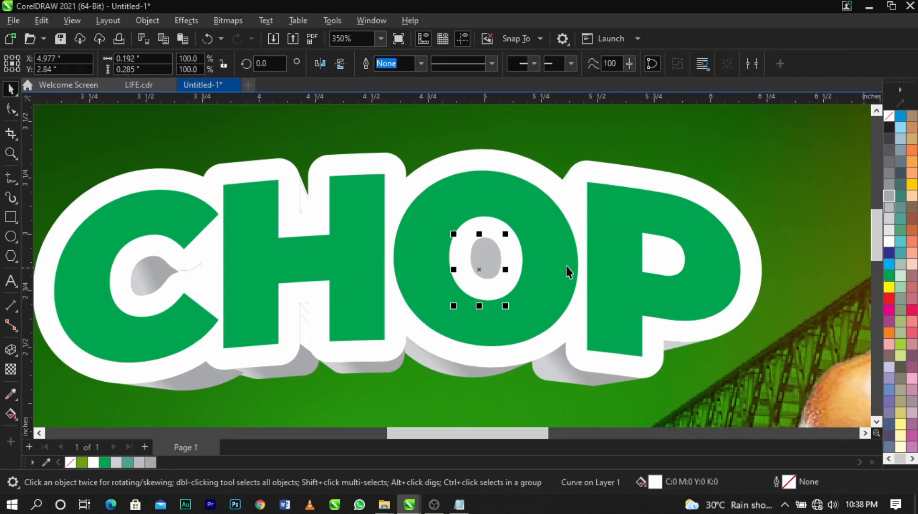
click(652, 258)
click(789, 261)
scroll(543, 331, down, 2)
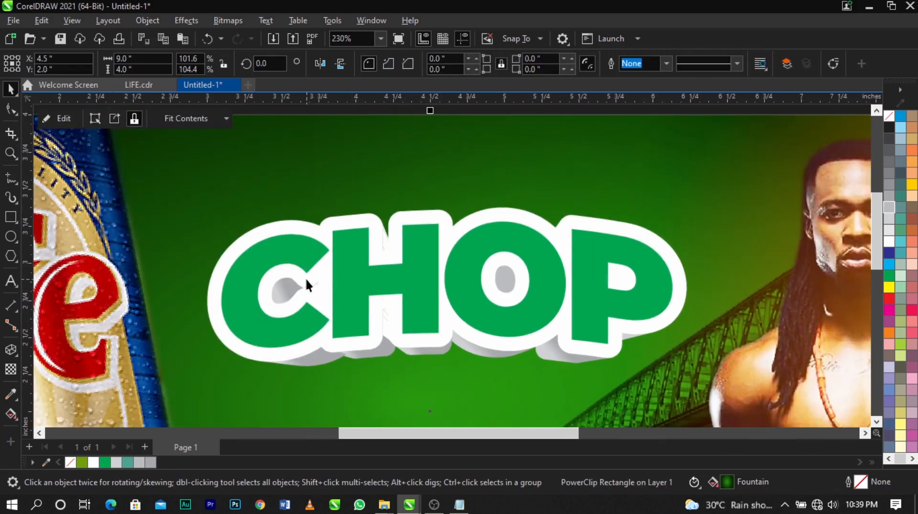
Step: Redirect the gradient on the face inside the C's opening so it runs from light at its right to gray at its left
scroll(262, 293, up, 5)
click(268, 301)
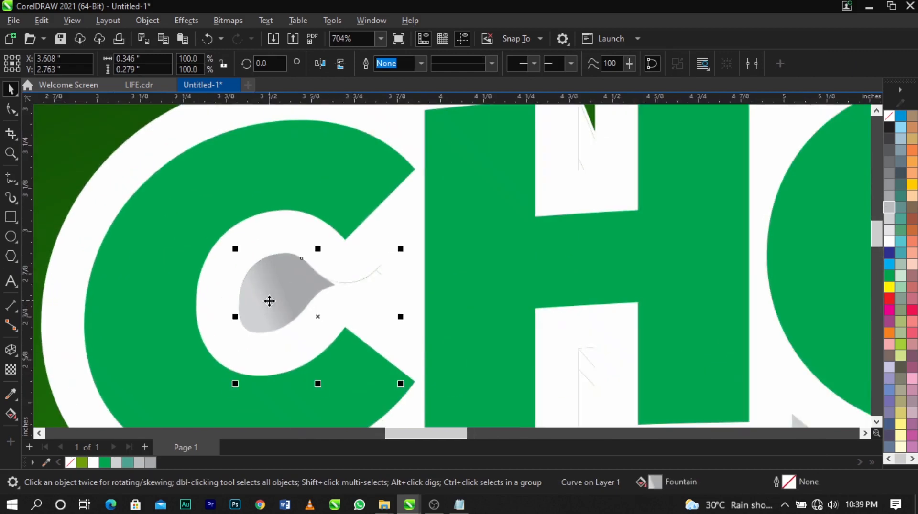
click(10, 415)
drag(293, 340, 323, 303)
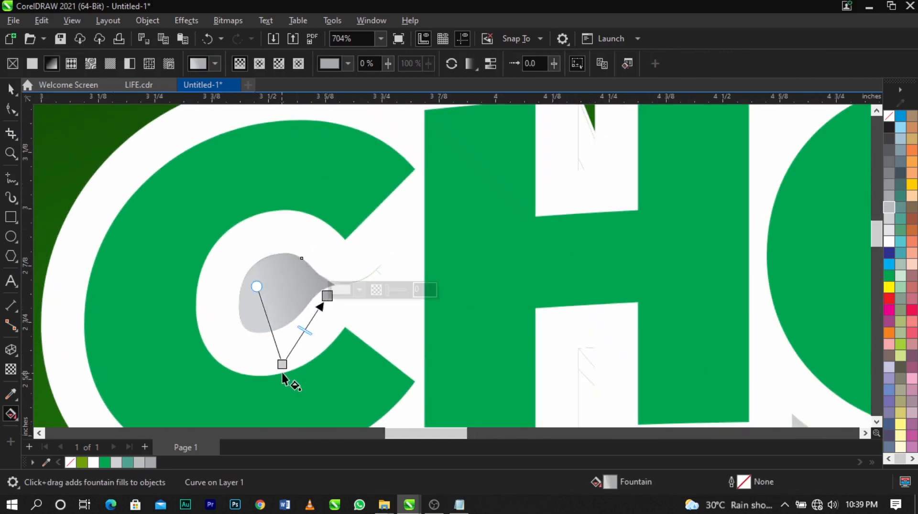
drag(282, 365, 240, 293)
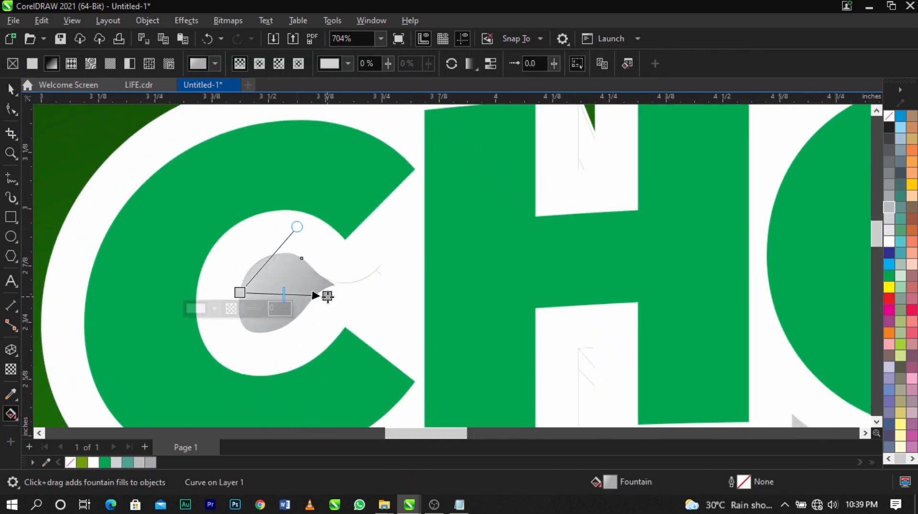
mouse_move(327, 297)
mouse_down()
mouse_move(199, 281)
mouse_move(337, 302)
mouse_up()
drag(196, 281, 261, 286)
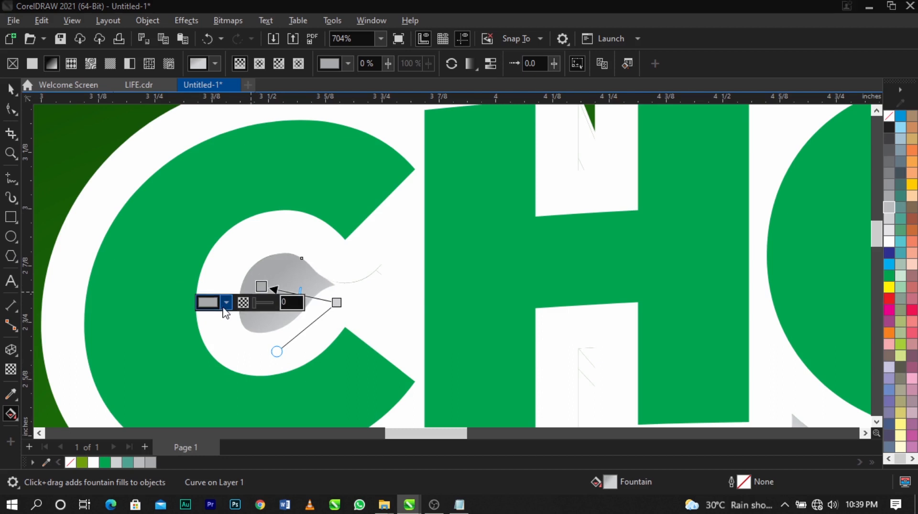
Step: Change the end color of the gradient inside the C's opening to a darker neutral gray
click(226, 302)
drag(255, 84, 502, 125)
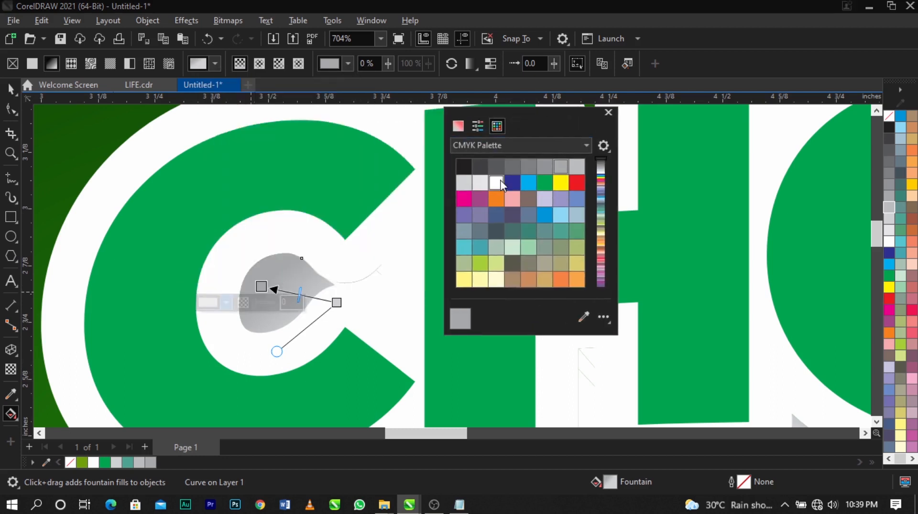
click(461, 126)
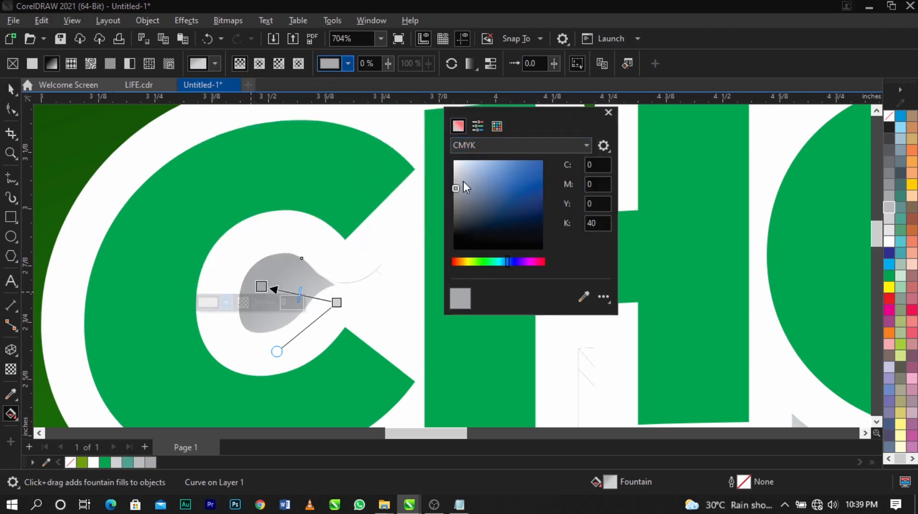
click(451, 204)
click(453, 208)
Step: Tighten the gradient inside the C's opening by moving its light start inward and its dark end slightly outward
click(337, 302)
drag(336, 303, 317, 293)
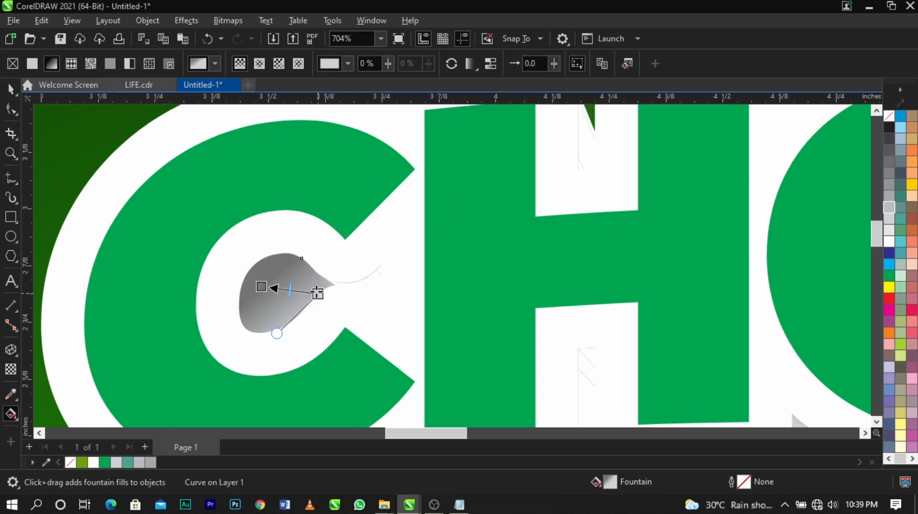
drag(262, 286, 256, 289)
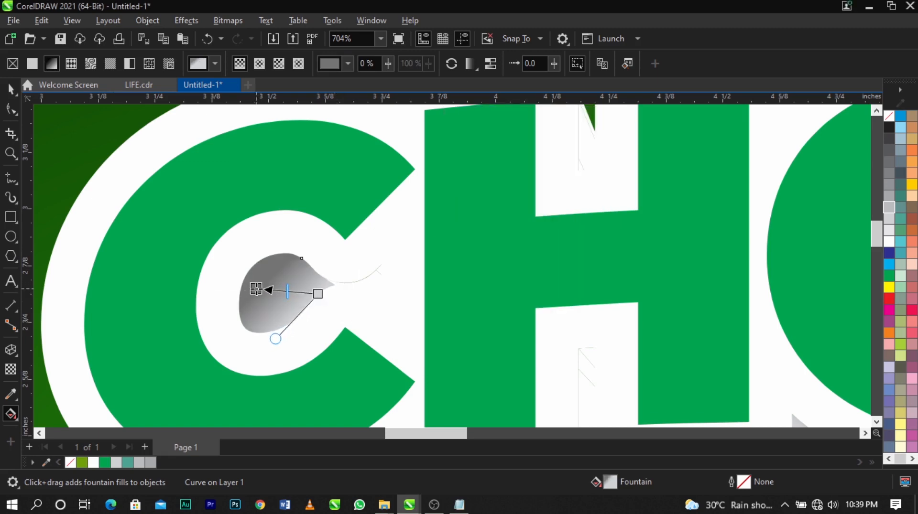
scroll(369, 303, down, 6)
click(409, 305)
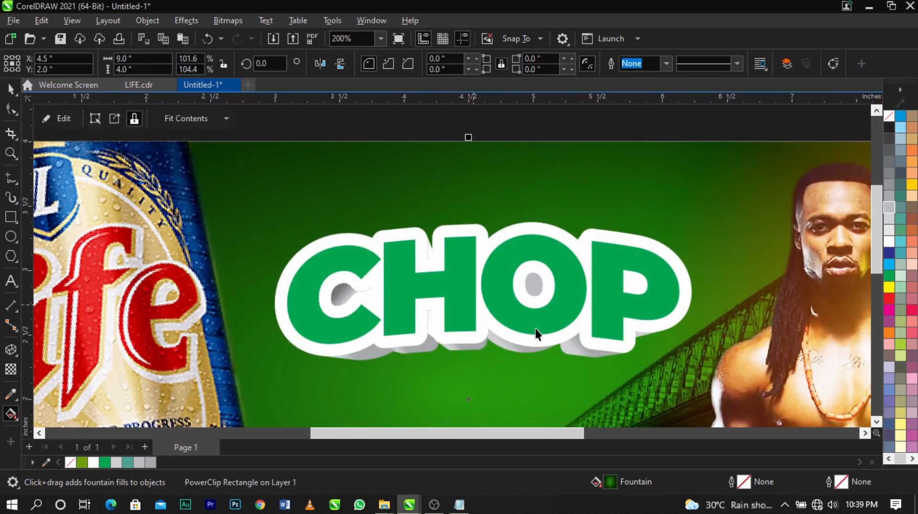
scroll(535, 332, up, 3)
click(535, 246)
scroll(479, 240, up, 3)
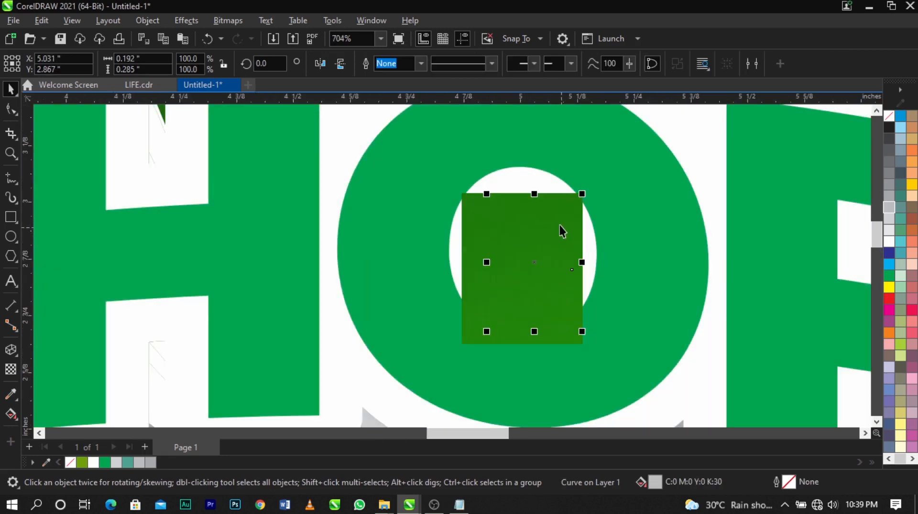
key(ctrl+z)
Step: Copy the gradient fill from the face inside the C's opening onto the face inside the O's counter
scroll(559, 225, down, 3)
click(281, 276)
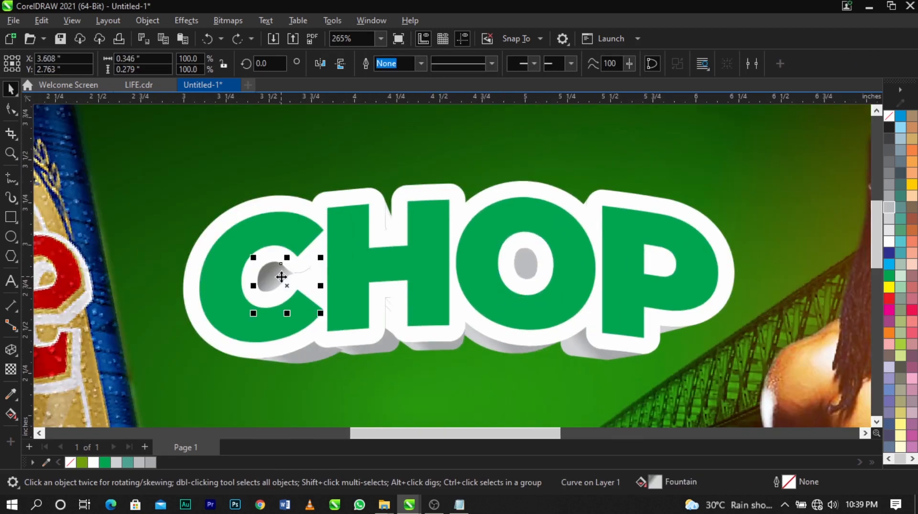
drag(281, 277, 525, 263)
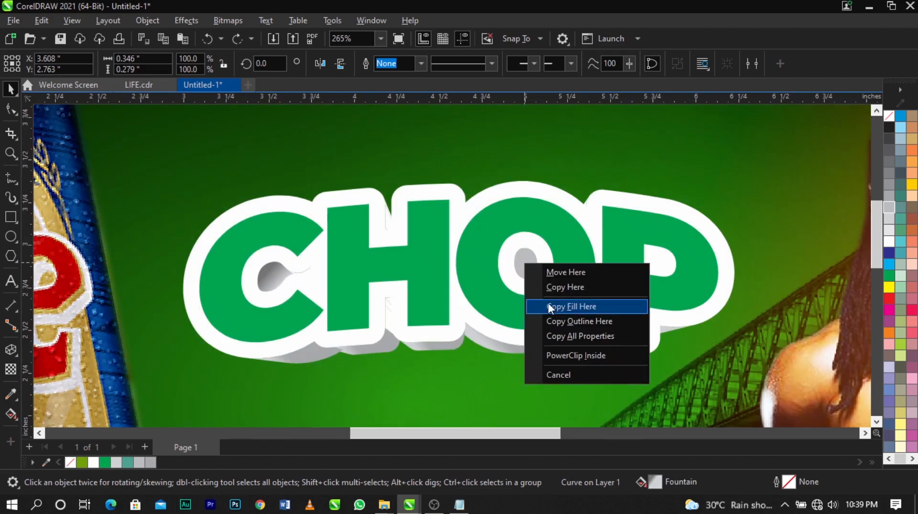
click(554, 307)
Step: Reposition the gradient on the O's inner face so it shades from light at its right edge to dark at its lower left
scroll(531, 256, up, 4)
click(11, 414)
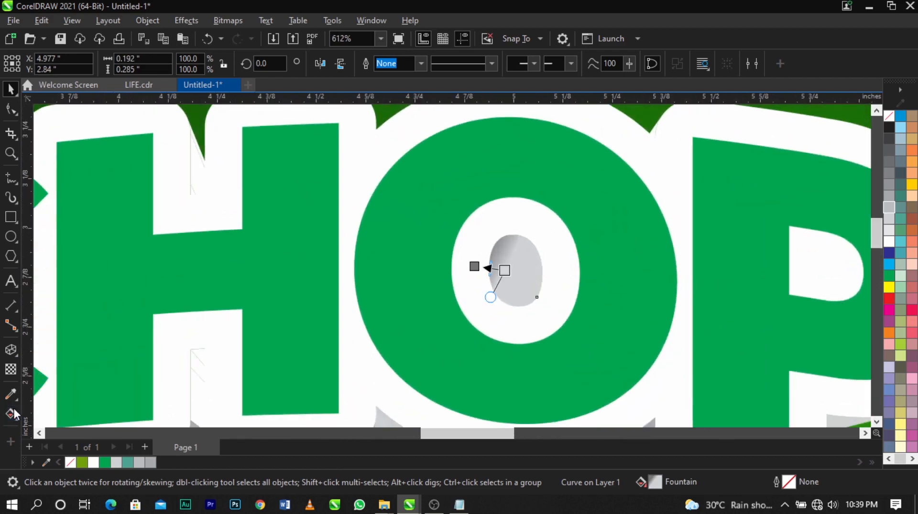
drag(474, 266, 564, 295)
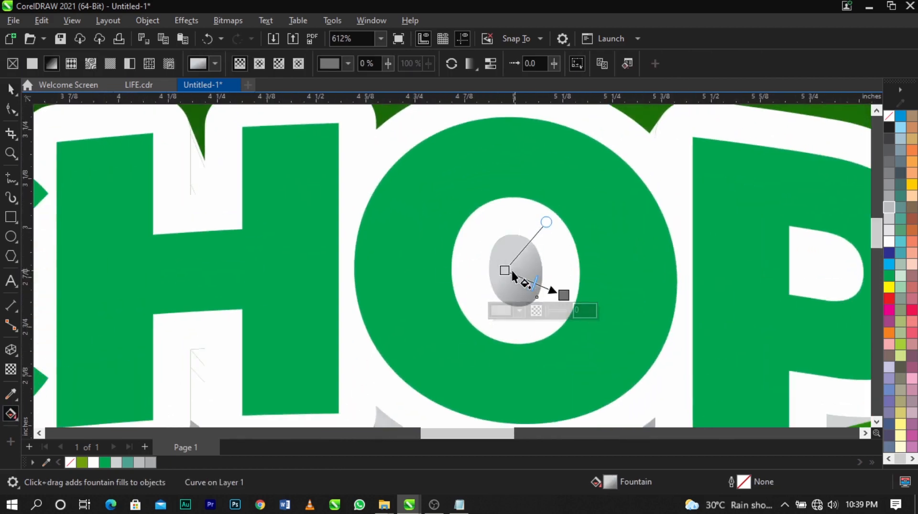
drag(505, 271, 499, 298)
drag(564, 295, 463, 337)
drag(496, 297, 559, 268)
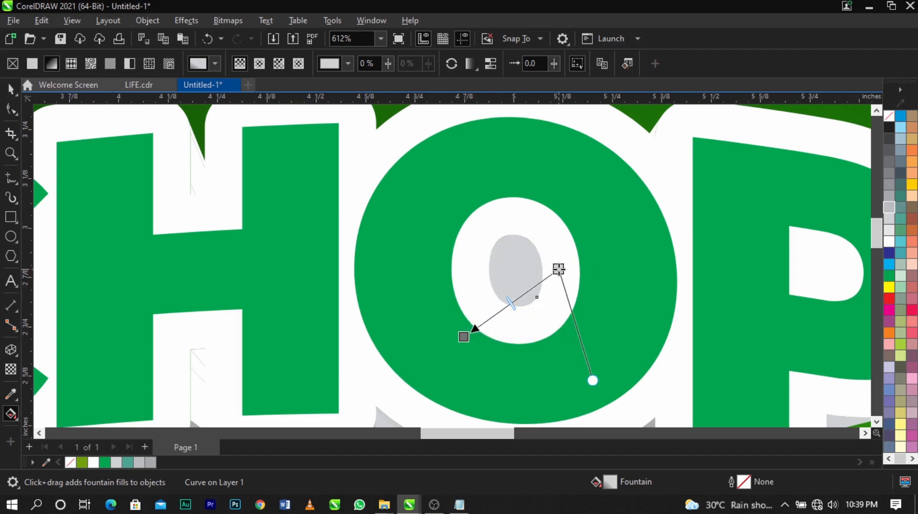
drag(465, 337, 489, 299)
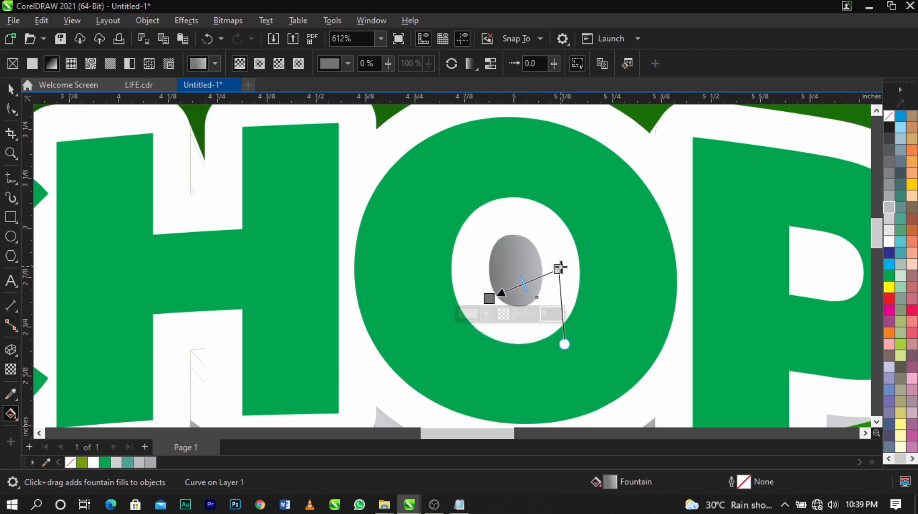
drag(559, 269, 542, 270)
drag(489, 298, 495, 293)
scroll(481, 270, down, 5)
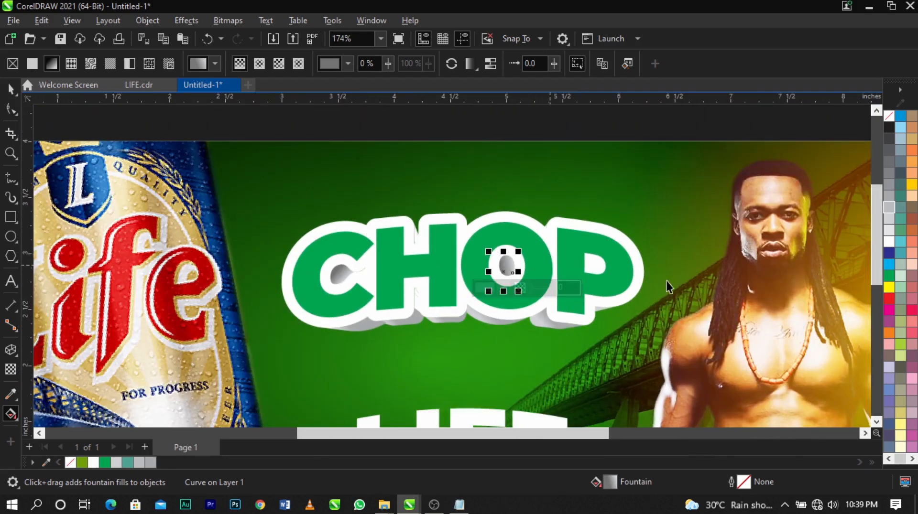
key(space)
click(613, 255)
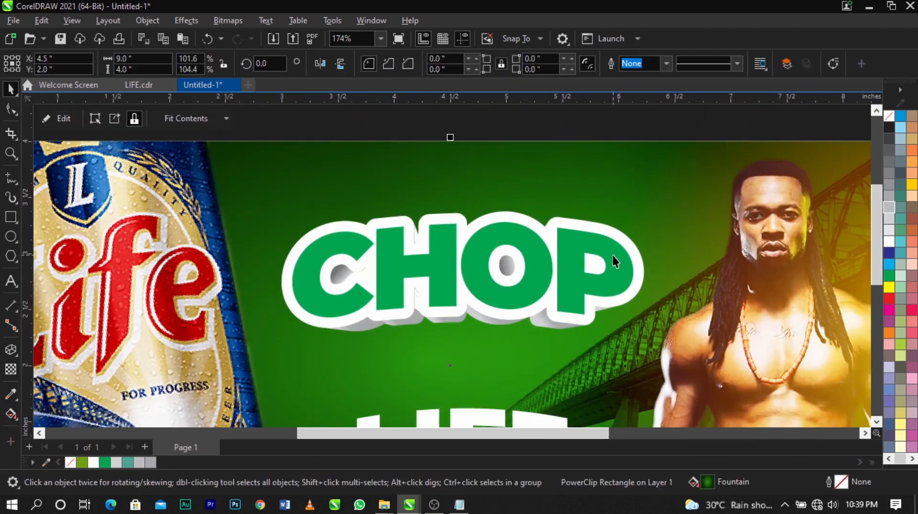
Step: Examine the shaded CHOP lettering up close and against the rest of the banner
scroll(612, 255, down, 2)
key(z)
drag(334, 196, 659, 343)
key(space)
scroll(535, 250, down, 2)
scroll(543, 248, up, 1)
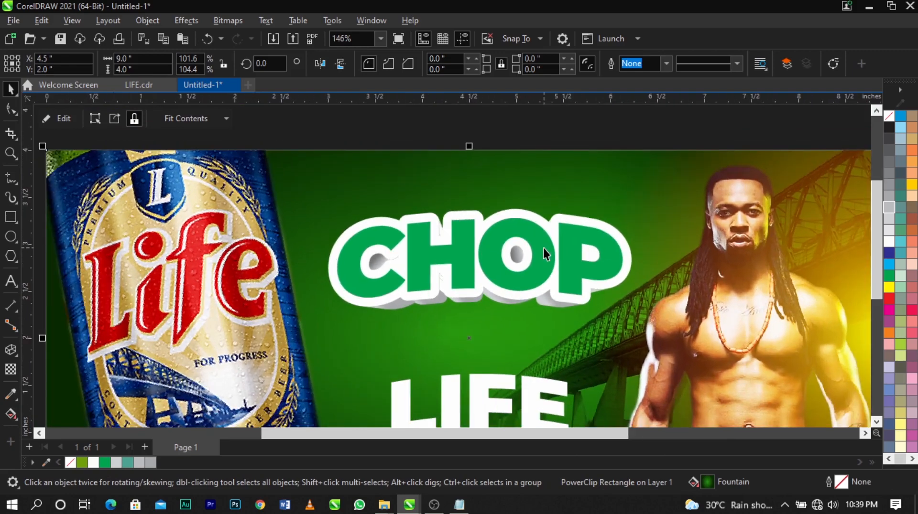
drag(714, 194, 259, 361)
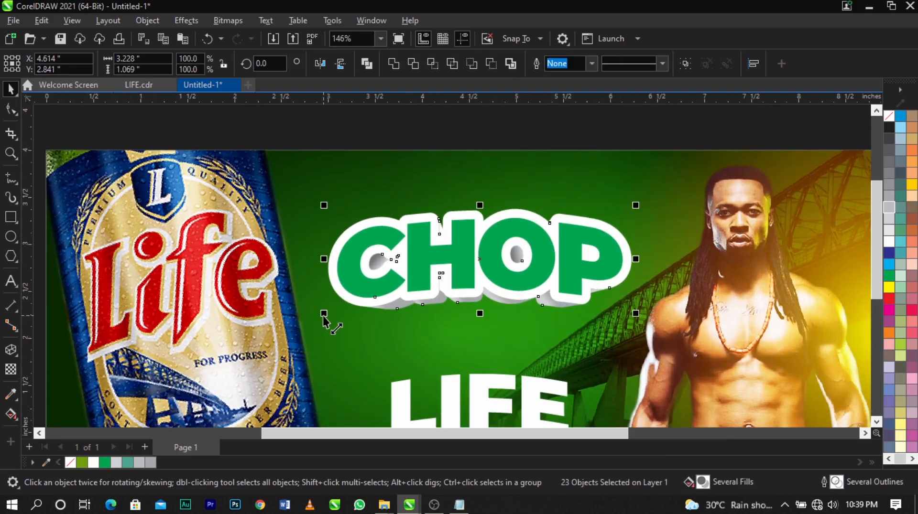
click(330, 317)
Step: Apply a vertical linear fountain fill to the green CHOP text, running from green at the letter tops to white near their bases
scroll(475, 273, up, 2)
click(467, 242)
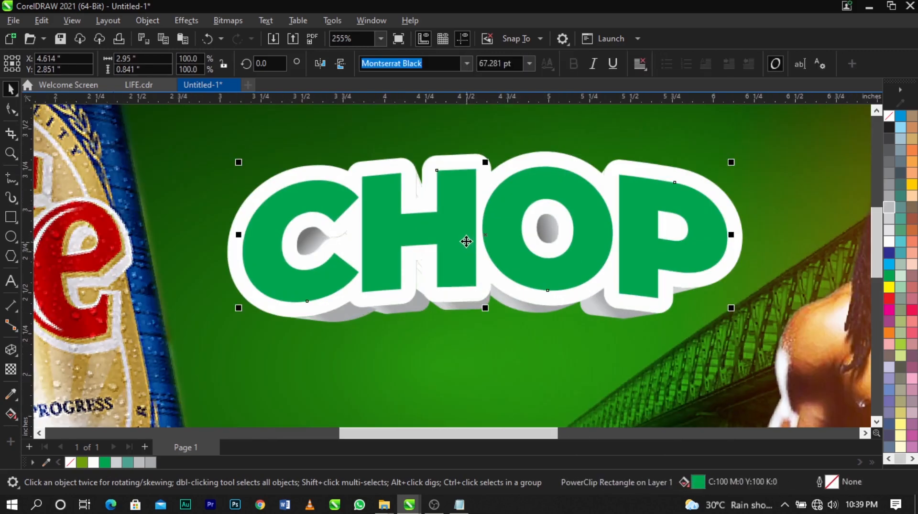
scroll(432, 238, down, 2)
scroll(422, 226, up, 1)
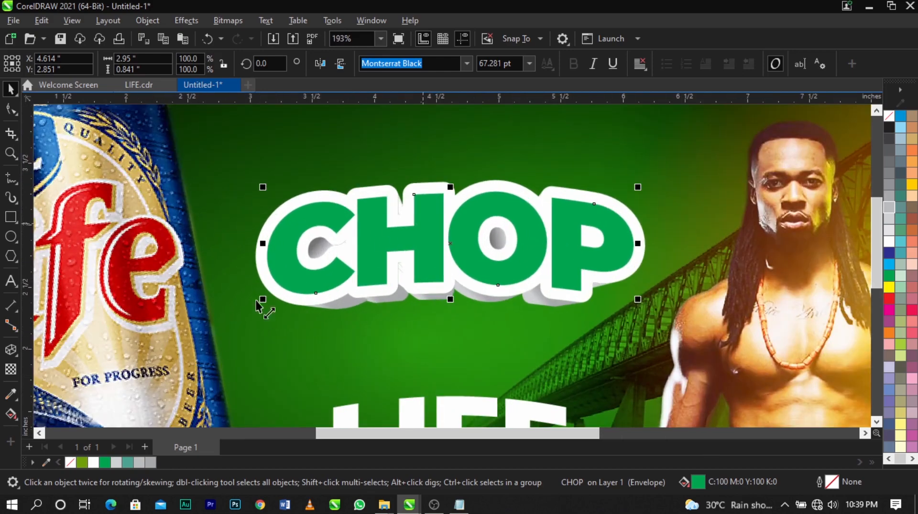
click(11, 414)
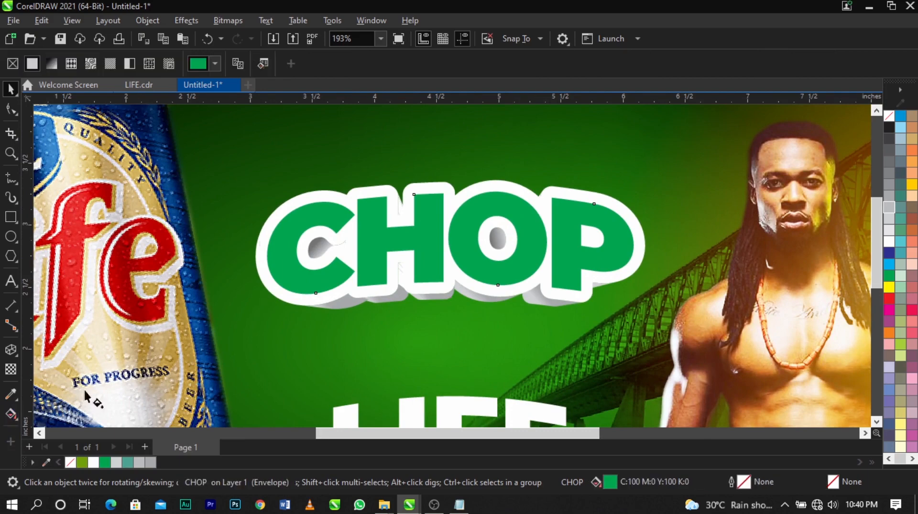
scroll(437, 199, up, 3)
scroll(449, 192, down, 3)
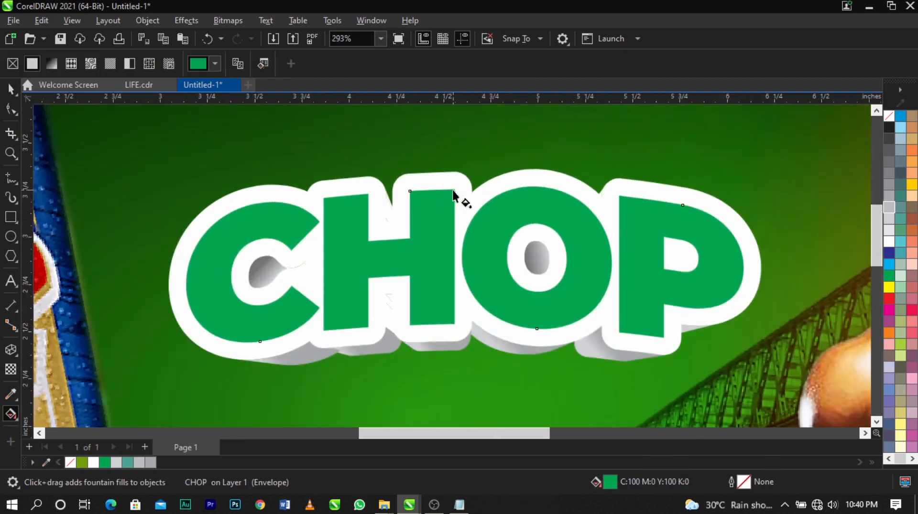
drag(452, 190, 452, 319)
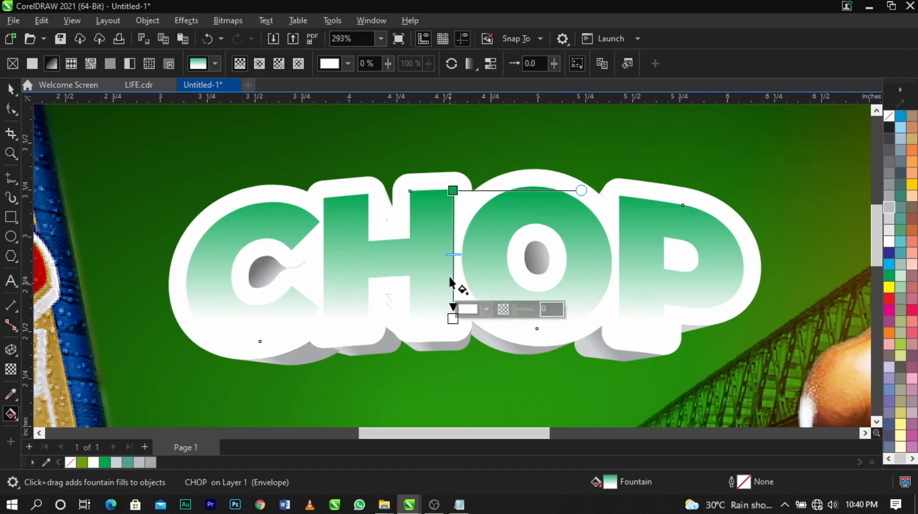
Step: Change the white end color of the CHOP text gradient to a dark green
scroll(488, 268, down, 3)
scroll(488, 268, down, 3)
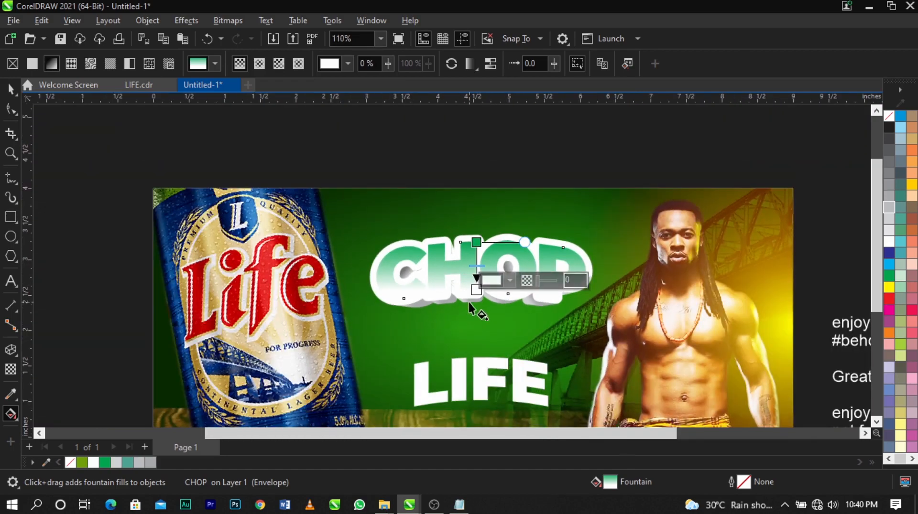
click(510, 284)
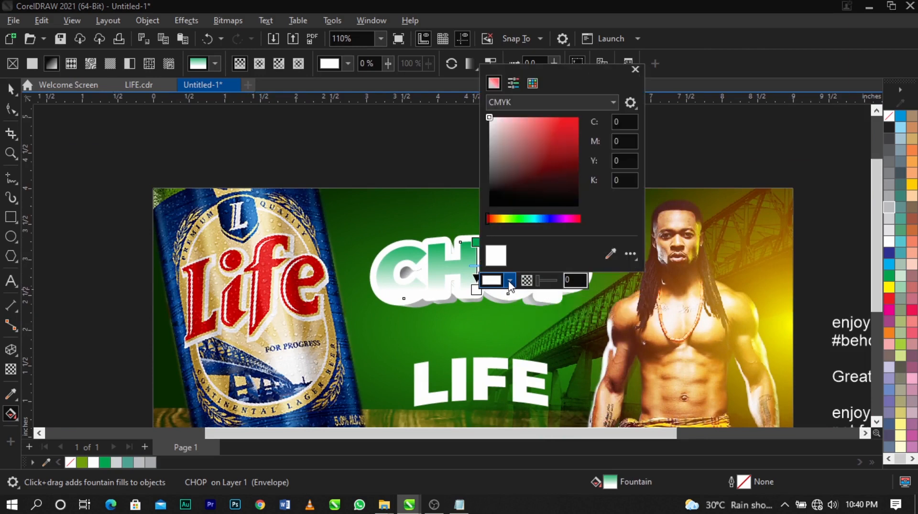
click(521, 219)
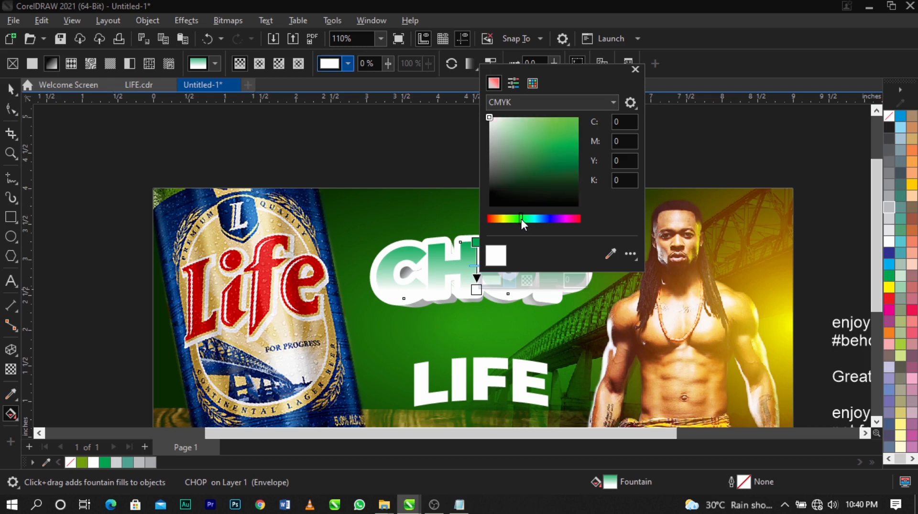
mouse_move(578, 138)
mouse_down()
mouse_move(586, 163)
mouse_move(579, 169)
mouse_up()
Step: Set the start color of the CHOP text gradient to light green, C 50, M 0, Y 100, K 0
scroll(472, 250, up, 3)
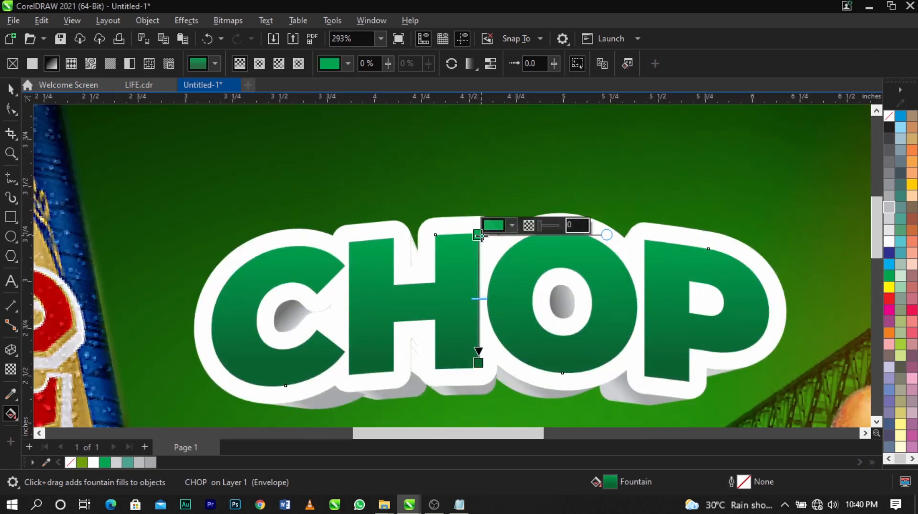
click(513, 227)
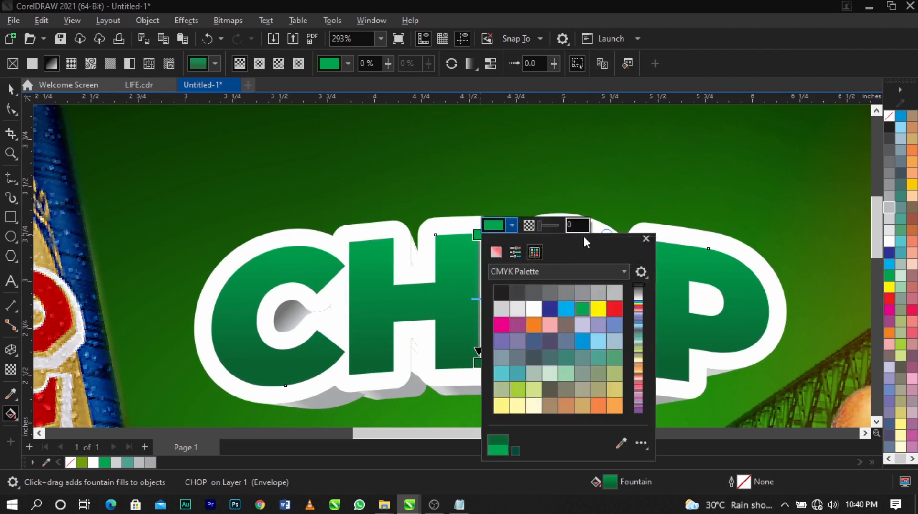
drag(583, 234, 670, 123)
click(582, 141)
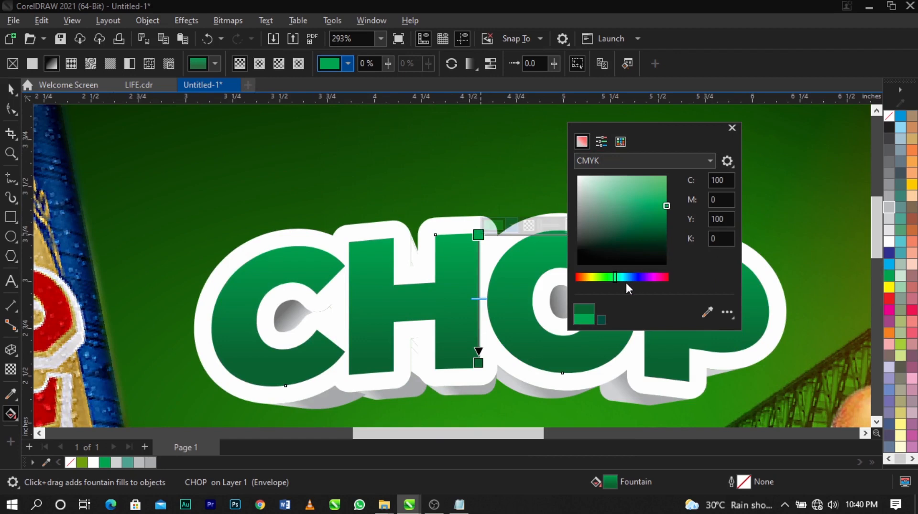
drag(615, 275, 612, 277)
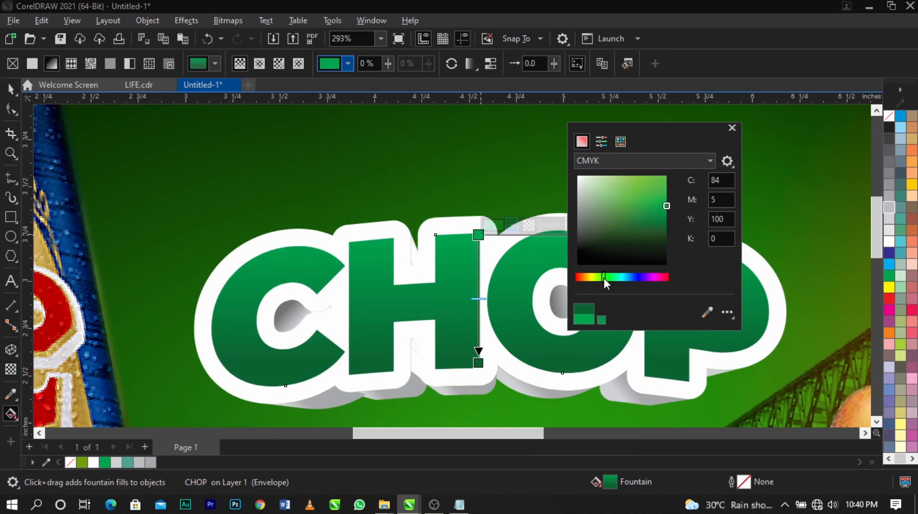
drag(652, 232, 678, 162)
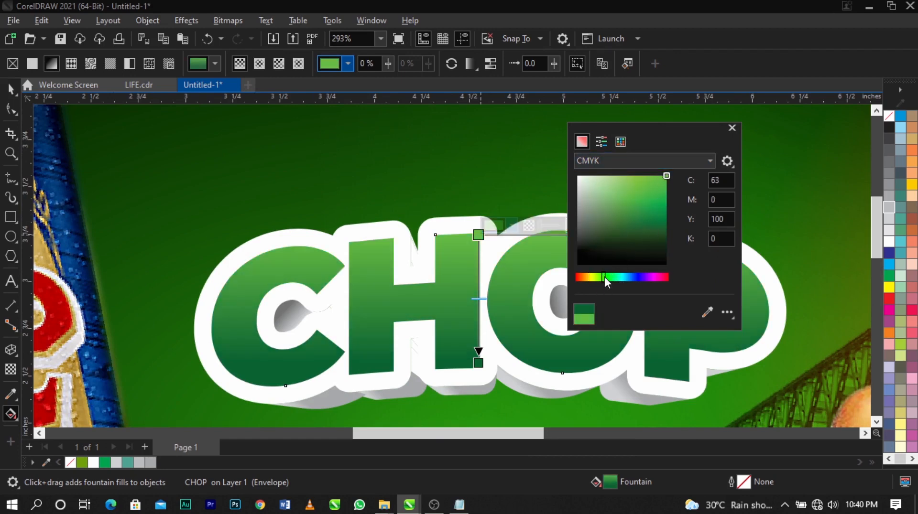
drag(604, 276, 599, 277)
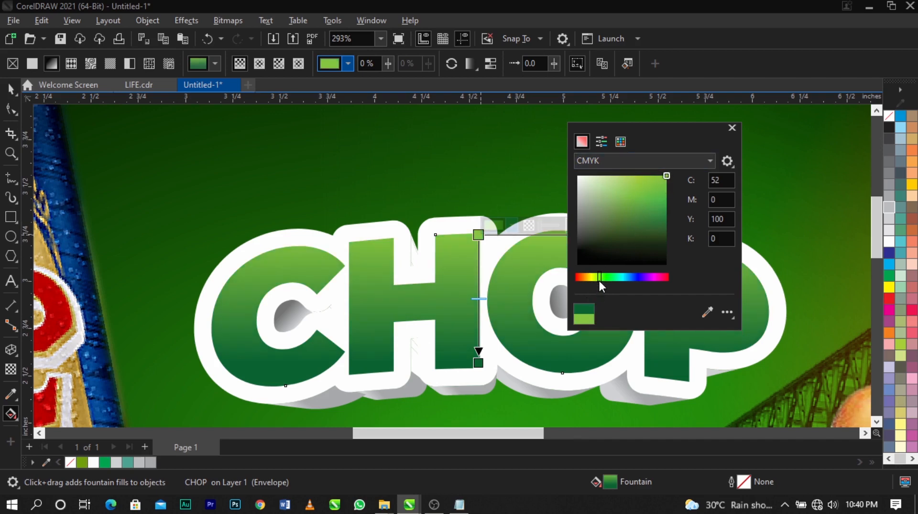
drag(667, 182, 671, 171)
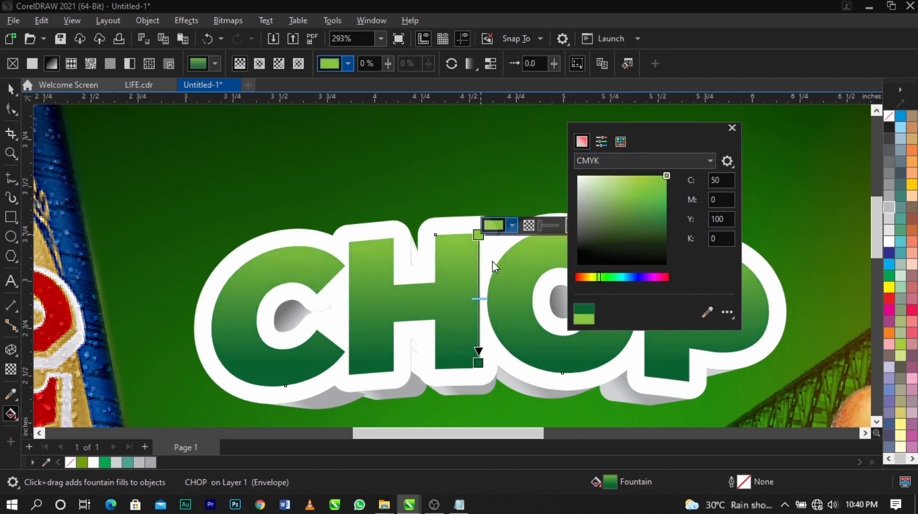
click(492, 263)
Step: Shift the CHOP gradient's start color to yellow-green and move both gradient ends inward for a tighter transition
drag(478, 363, 478, 355)
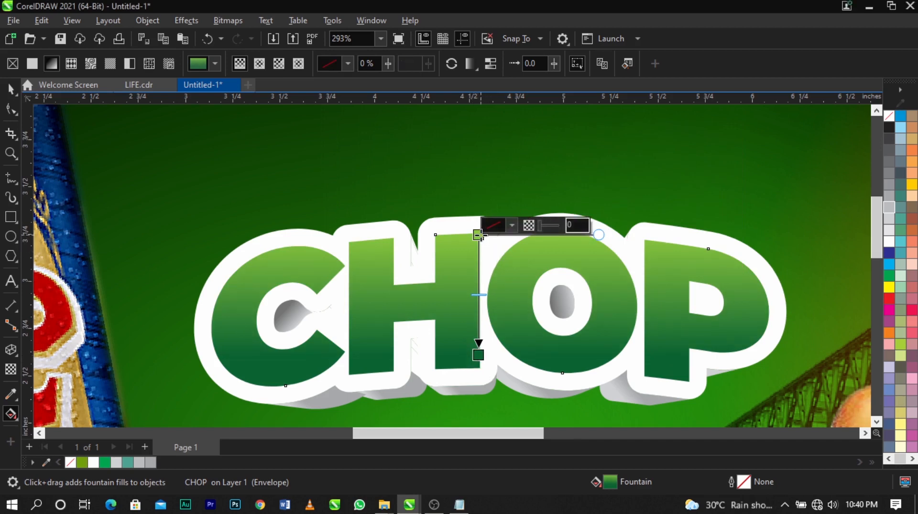
click(478, 235)
click(504, 226)
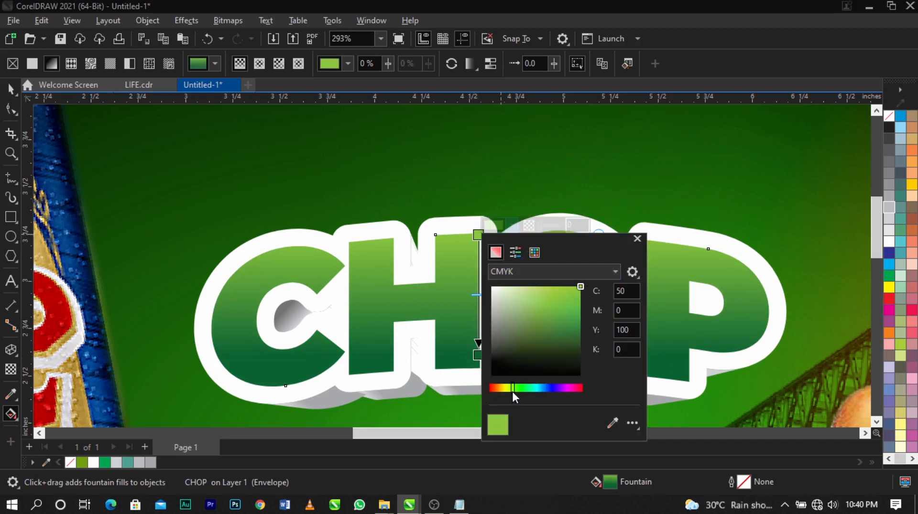
drag(511, 392, 509, 390)
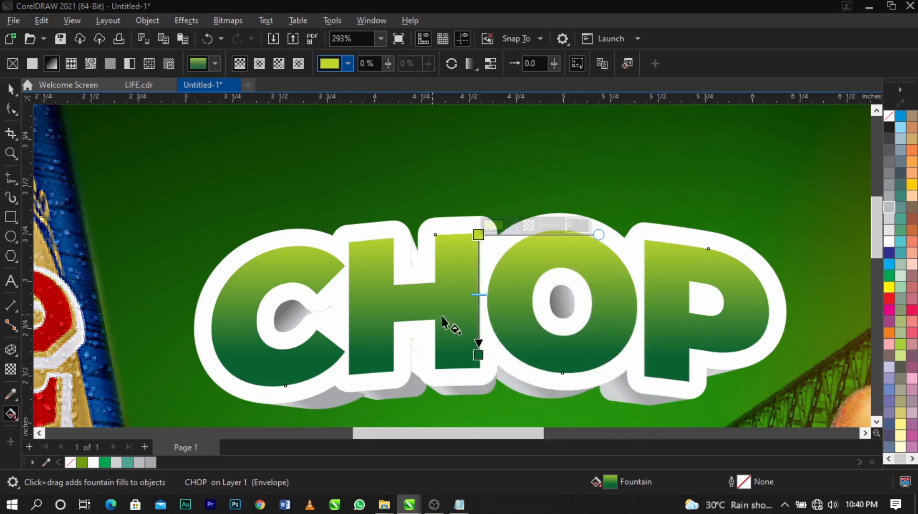
drag(478, 356, 478, 343)
drag(478, 234, 477, 252)
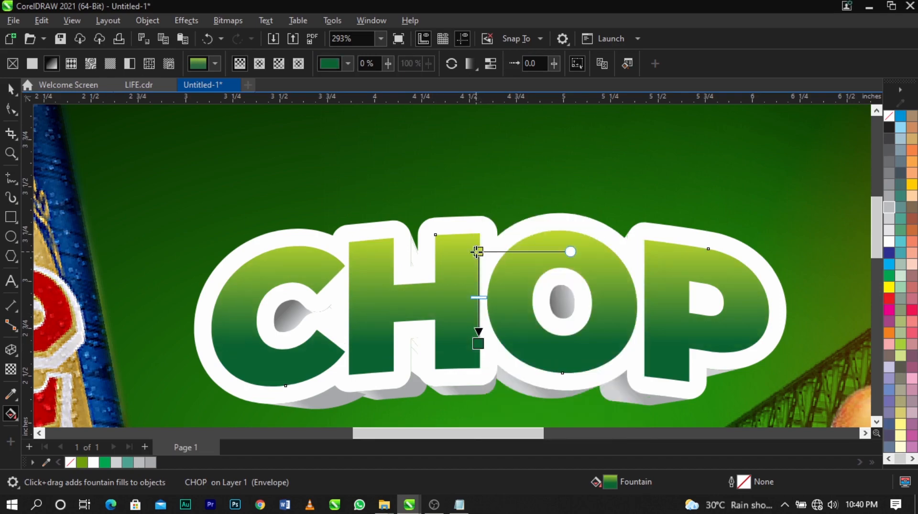
scroll(469, 243, down, 3)
key(space)
click(475, 168)
scroll(458, 232, down, 2)
key(z)
drag(350, 213, 612, 298)
key(space)
drag(712, 188, 154, 374)
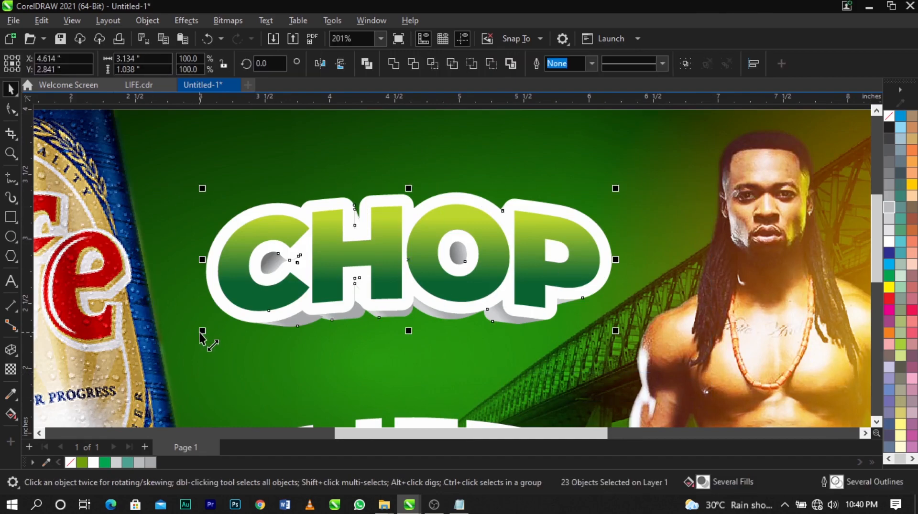
click(228, 335)
Step: Weld the three small white pieces between the lower legs of the H into one shape
scroll(357, 292, up, 3)
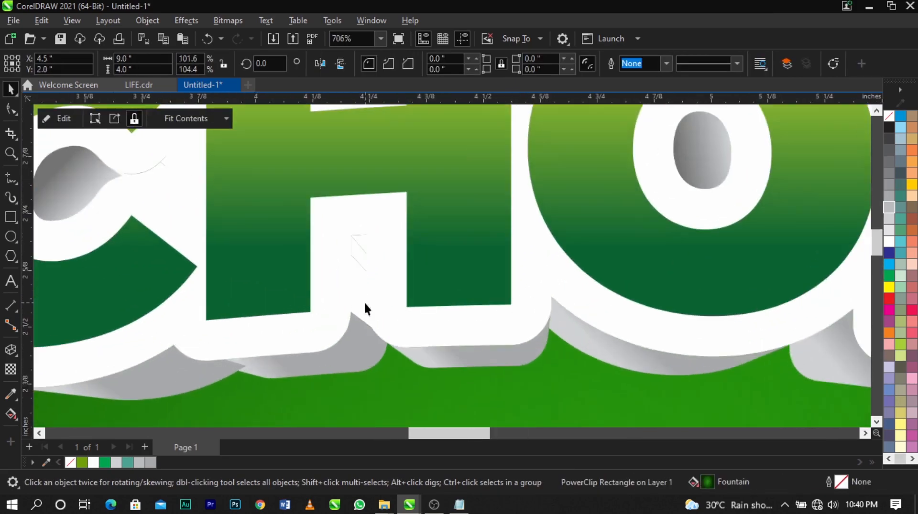
click(360, 291)
click(363, 275)
shift+click(365, 261)
scroll(360, 246, up, 1)
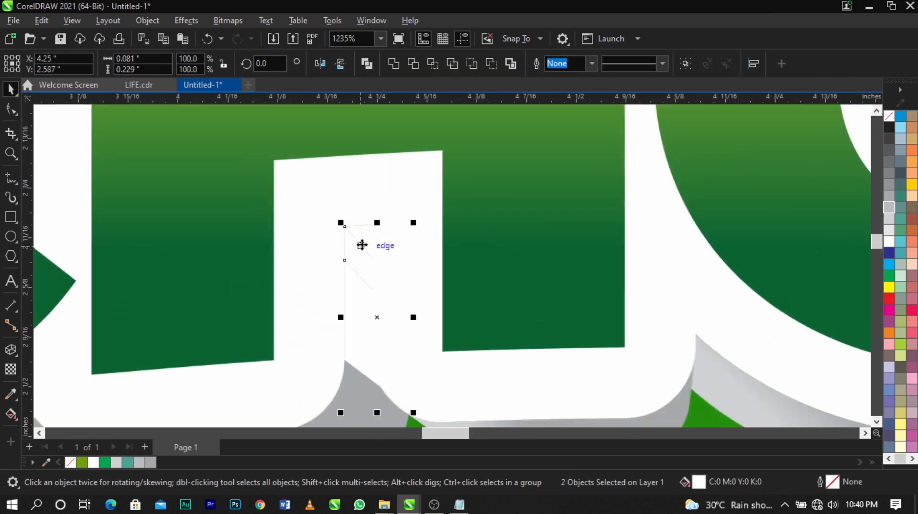
shift+click(363, 240)
drag(363, 248, 396, 282)
key(ctrl+z)
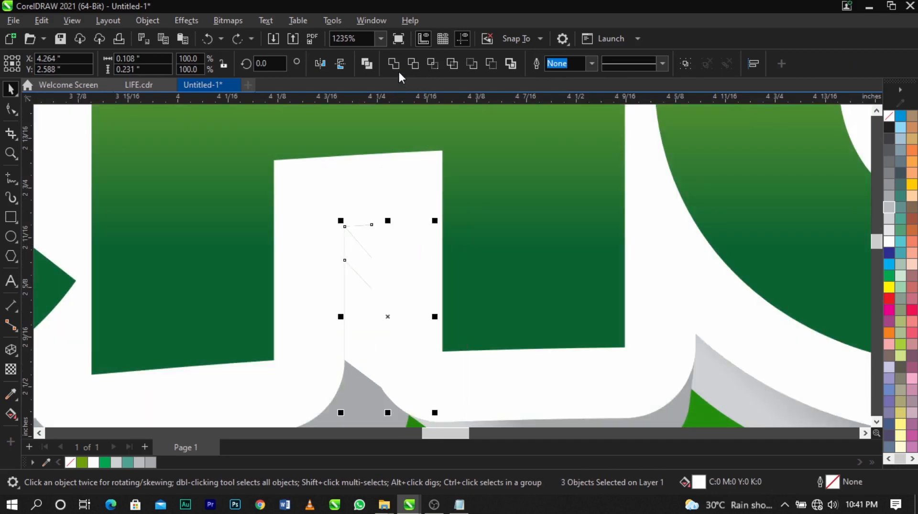
click(394, 64)
Step: Fill the welded piece between the legs of the H with 50% black (K:50) and deselect it
scroll(379, 220, down, 6)
scroll(389, 249, up, 5)
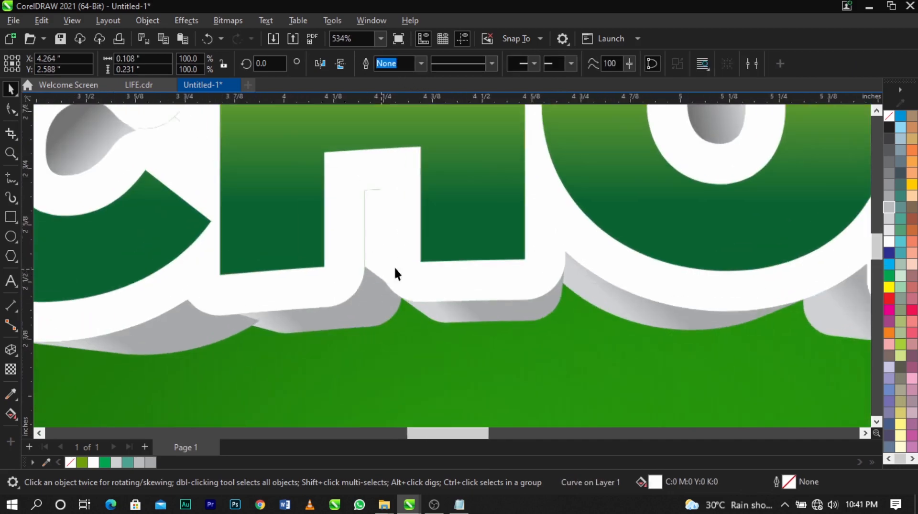
click(886, 185)
scroll(481, 248, down, 3)
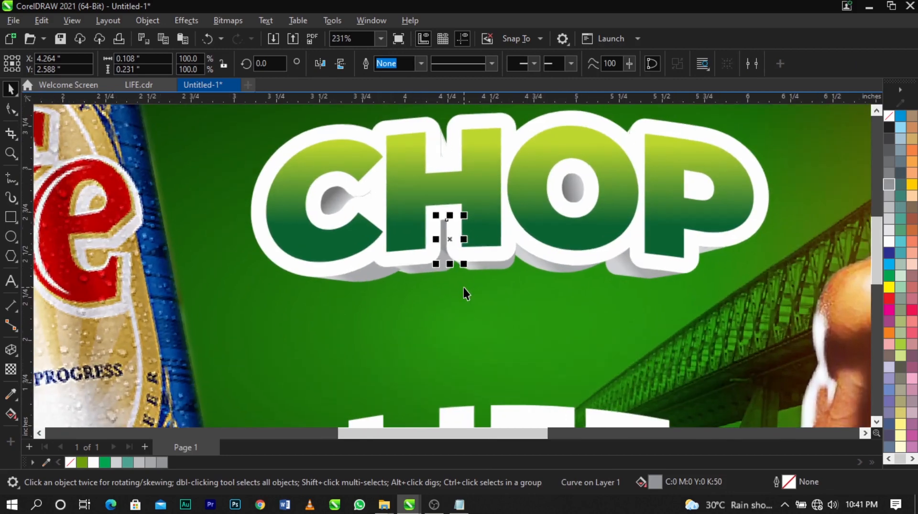
click(463, 287)
scroll(411, 248, down, 1)
key(z)
drag(229, 161, 688, 346)
key(space)
scroll(515, 229, down, 1)
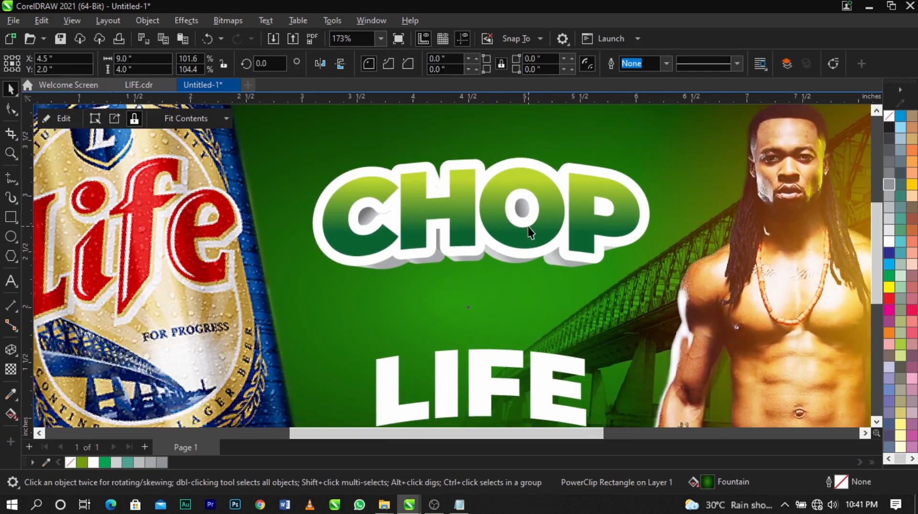
Step: Extrude the green gradient CHOP text straight downward with the vanishing point about 0.357 inch below its centre
click(528, 226)
scroll(482, 218, up, 2)
click(483, 218)
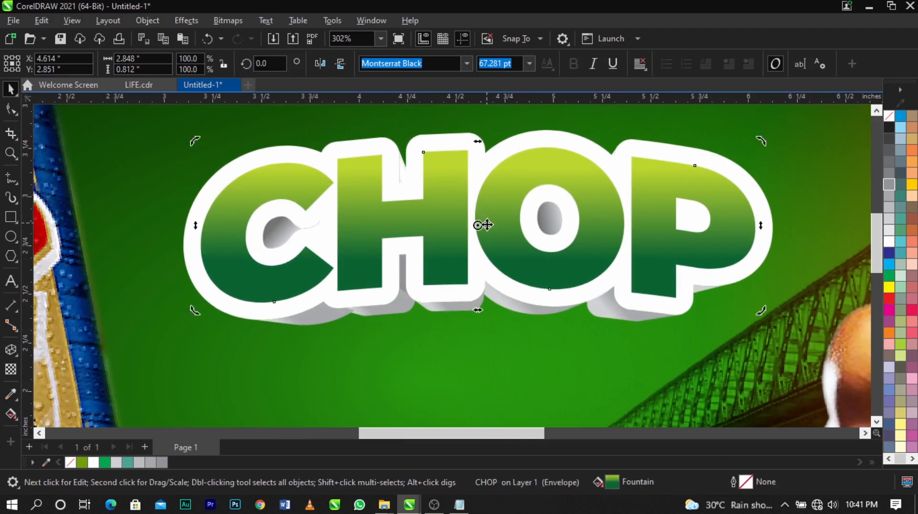
click(487, 225)
drag(502, 214, 510, 184)
key(ctrl+z)
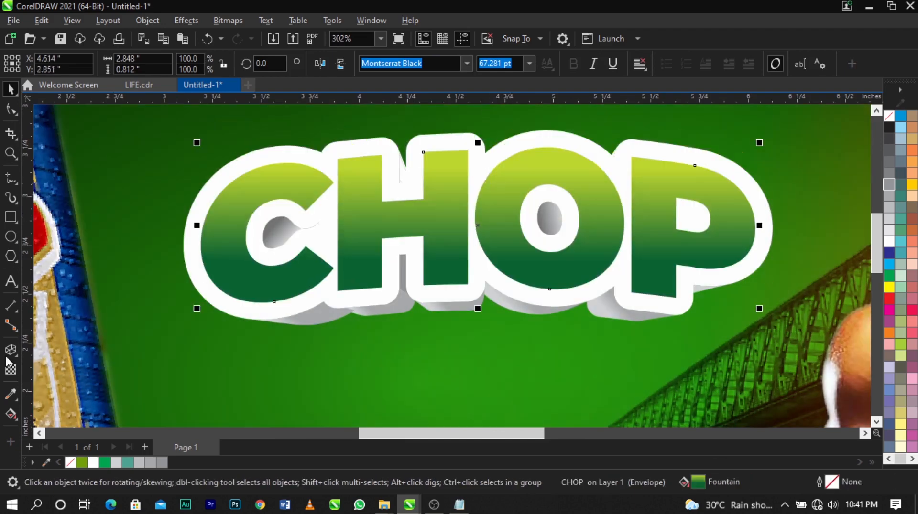
click(11, 350)
scroll(489, 196, up, 1)
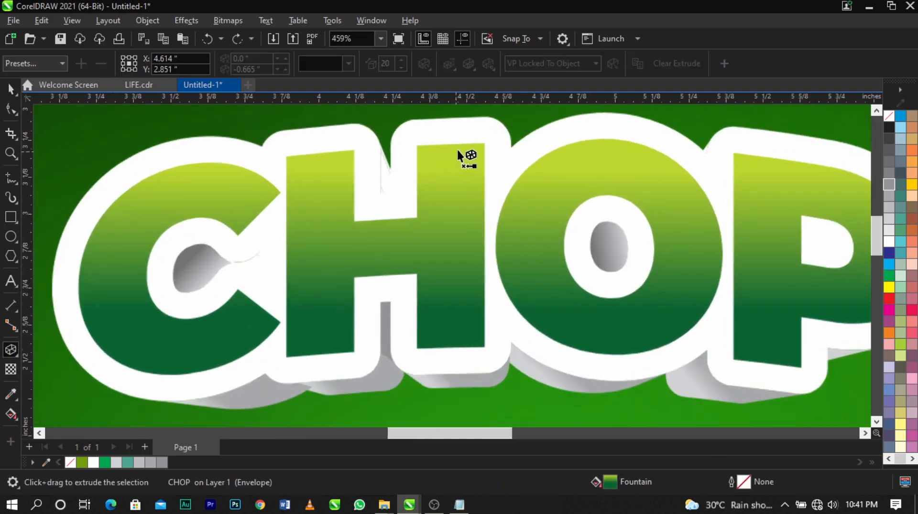
drag(470, 144, 495, 364)
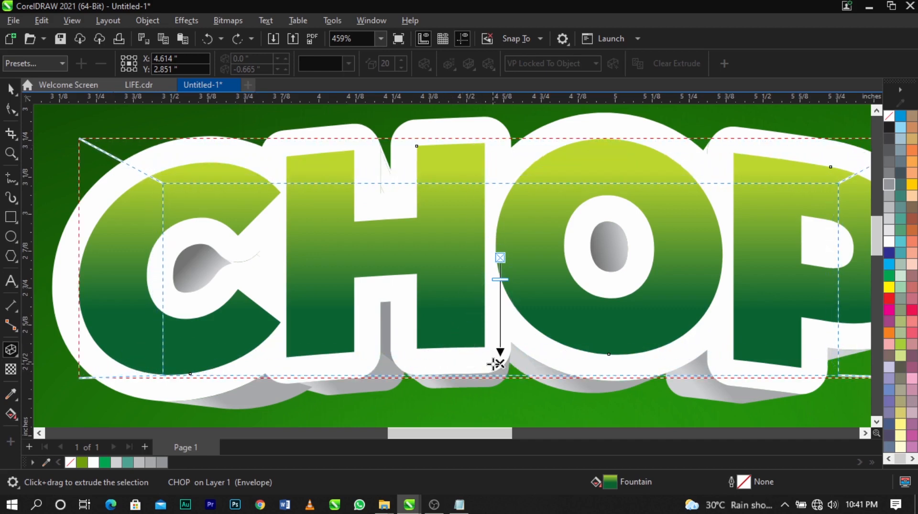
scroll(483, 343, down, 2)
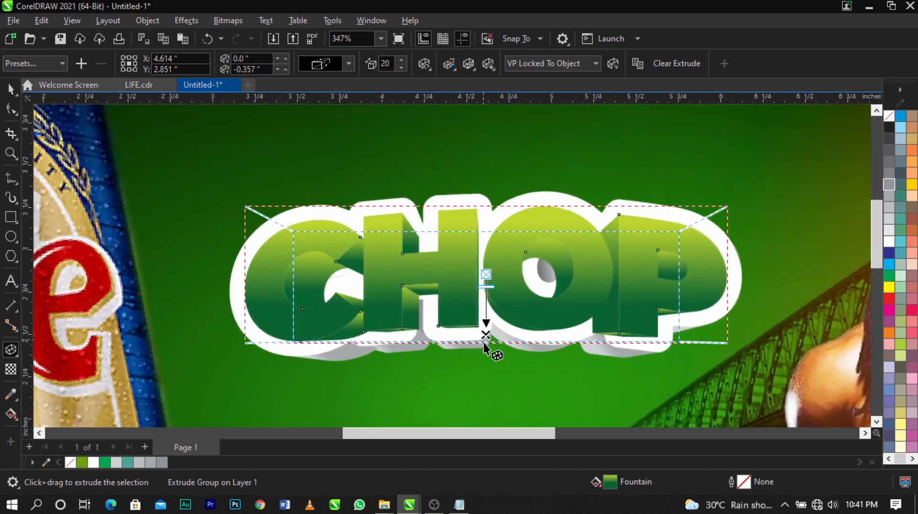
scroll(483, 342, up, 1)
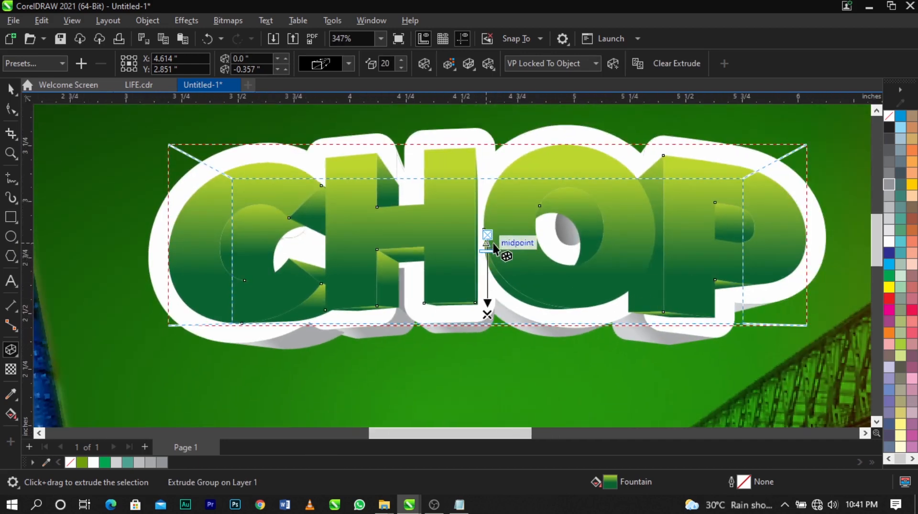
scroll(483, 230, up, 1)
scroll(498, 181, down, 3)
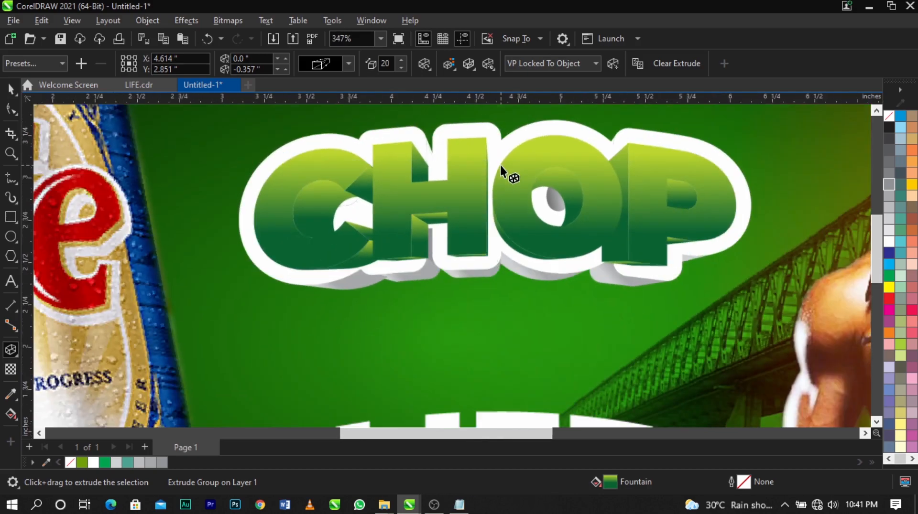
Step: Set the extrusion depth of the CHOP text to 5
click(402, 59)
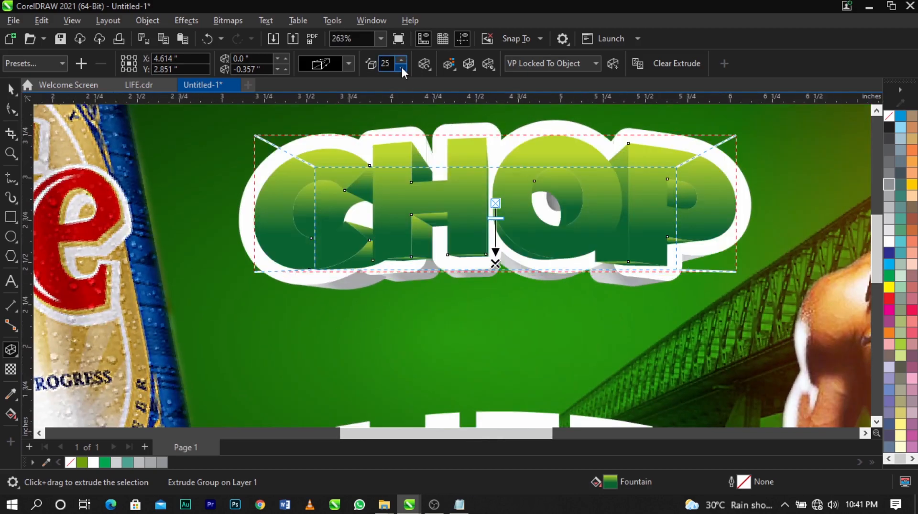
click(402, 68)
click(402, 67)
click(401, 68)
click(401, 68)
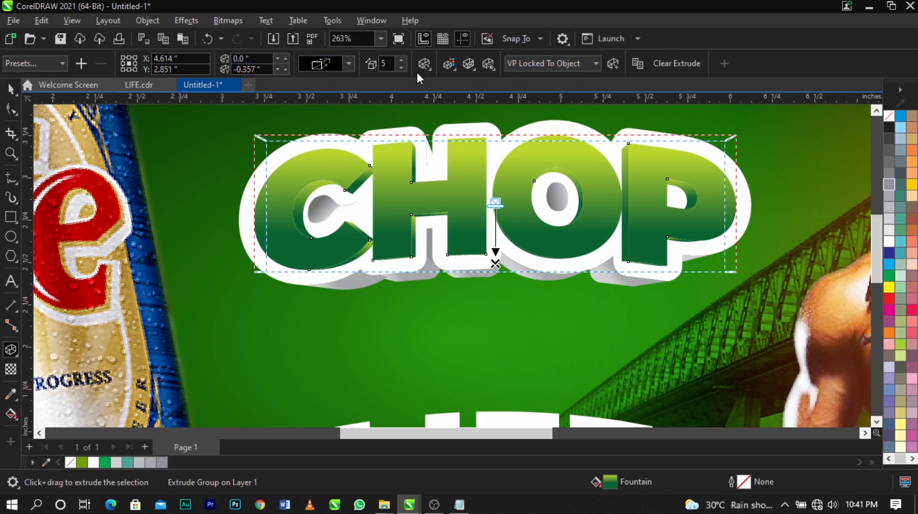
Step: Try extrusion depths of 10, 1 and 6 on the CHOP text
click(400, 61)
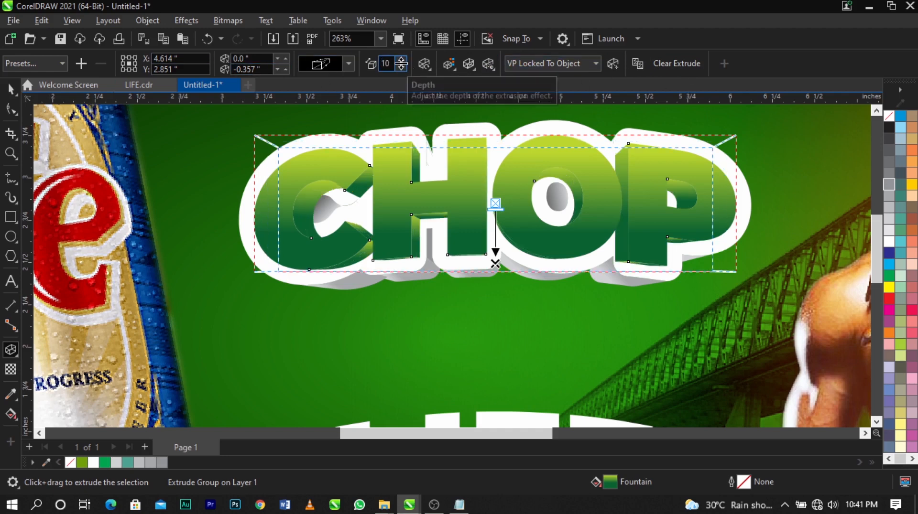
click(401, 68)
click(401, 67)
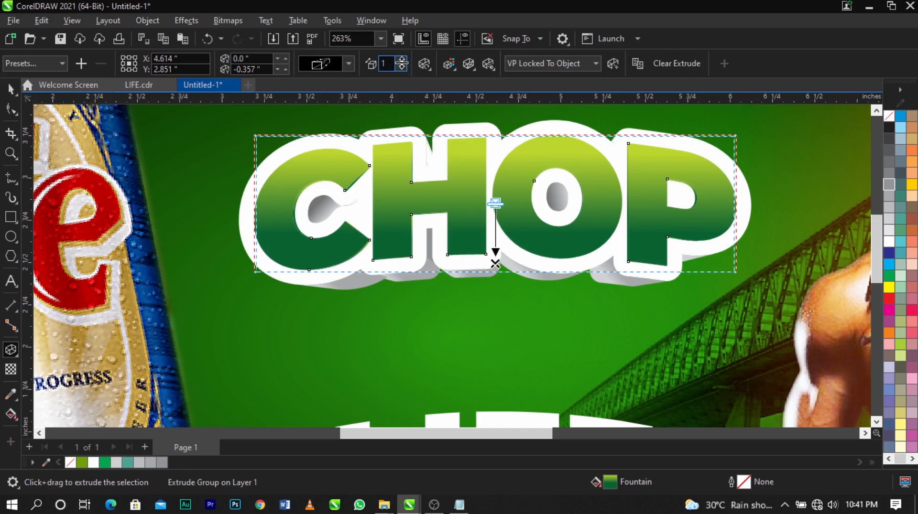
click(401, 68)
click(401, 67)
click(401, 69)
click(399, 61)
Step: Try to enter a fractional extrusion depth of 0.10 for the CHOP text
drag(389, 64, 342, 67)
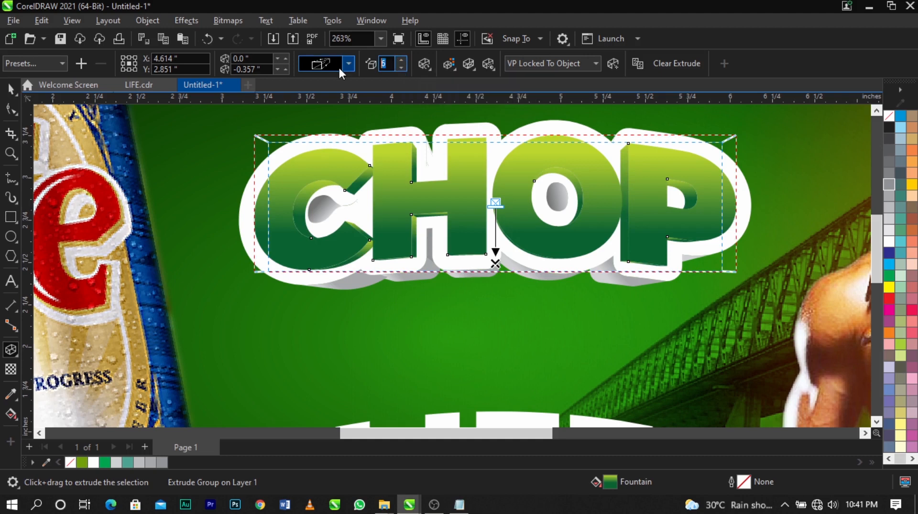
text(0.)
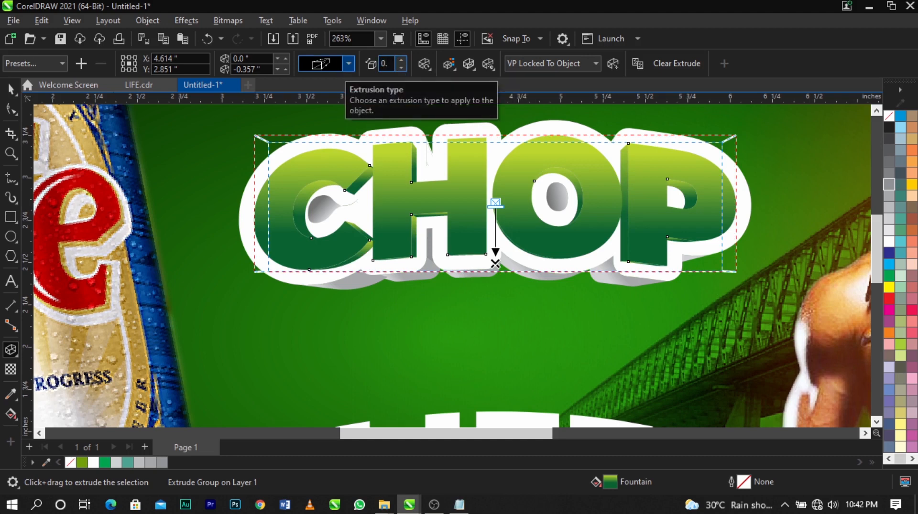
key(Return)
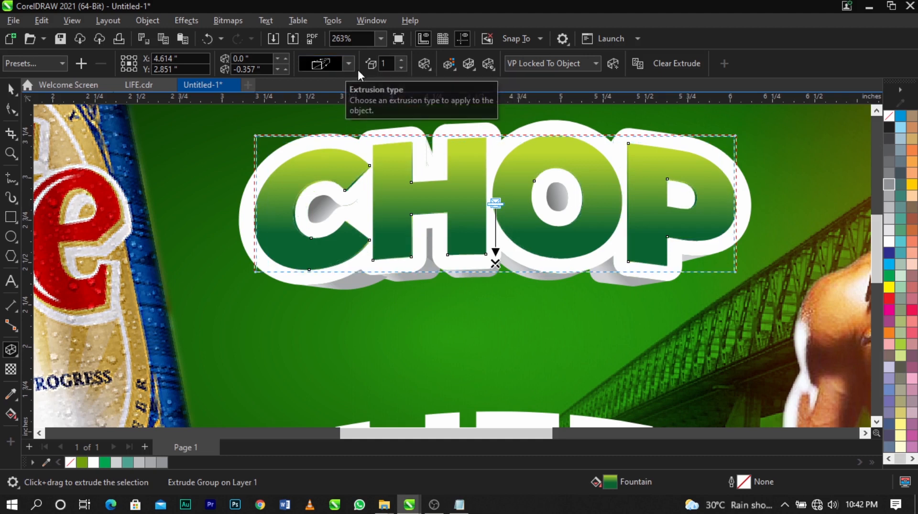
click(384, 63)
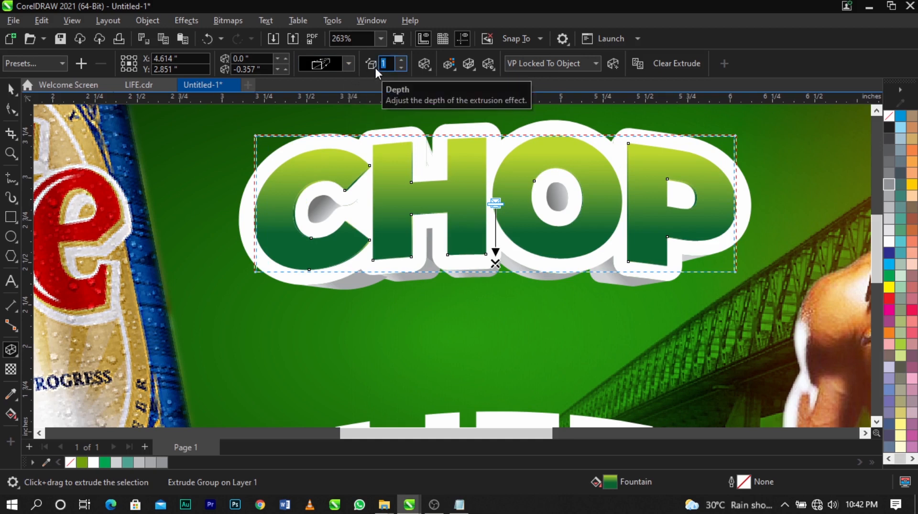
text(0.10)
key(Return)
Step: Adjust the extrusion depth of the CHOP text directly on the object to 5 and deselect it
scroll(498, 229, up, 3)
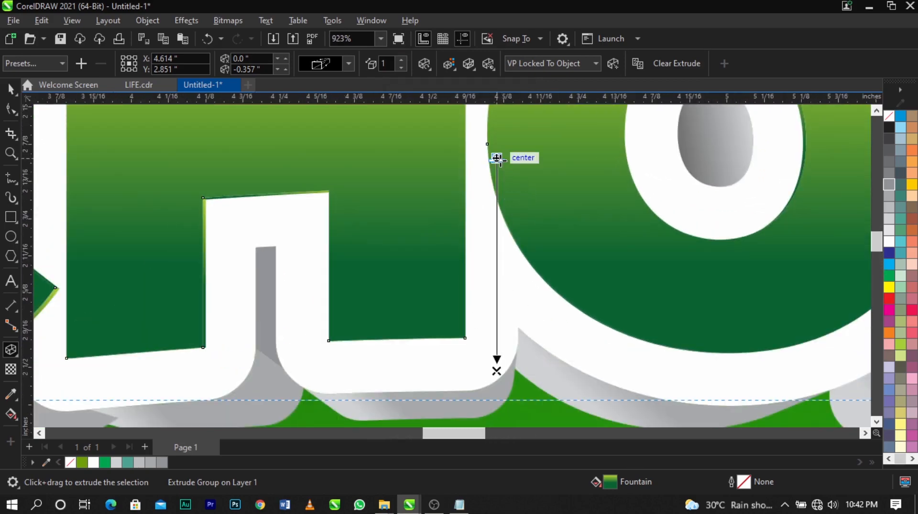
drag(497, 159, 499, 169)
scroll(483, 209, down, 3)
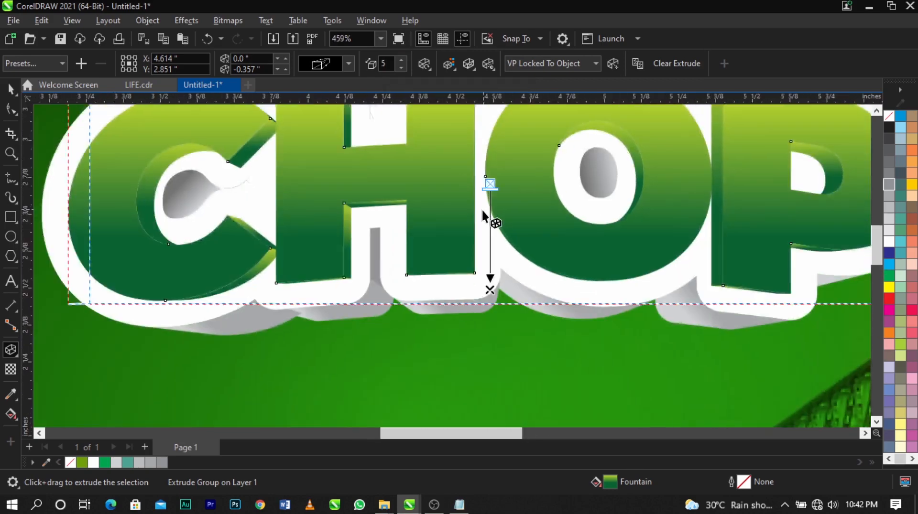
scroll(483, 210, up, 3)
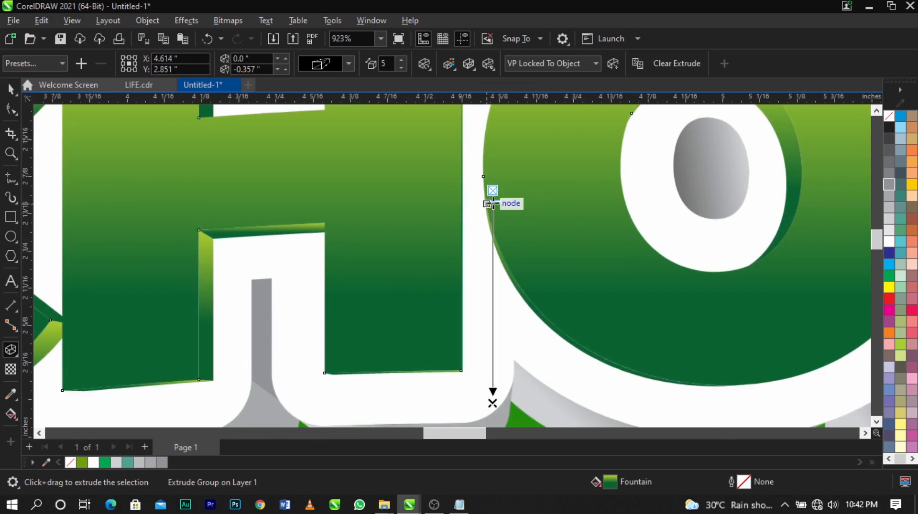
scroll(492, 203, down, 2)
scroll(493, 209, down, 2)
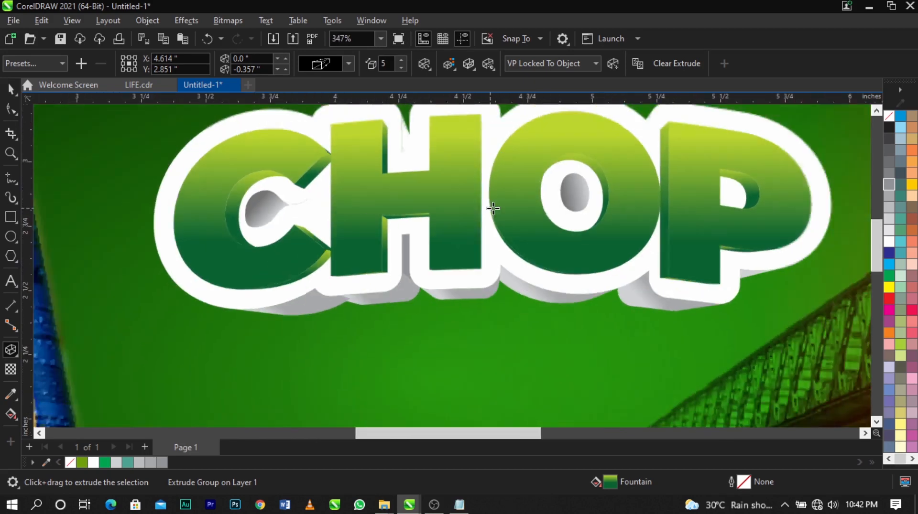
key(space)
click(490, 294)
key(z)
drag(245, 125, 758, 286)
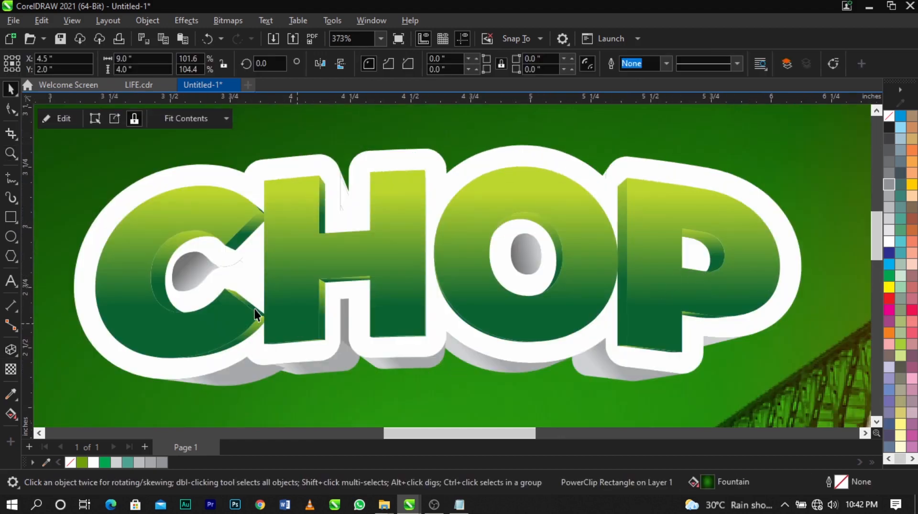
Step: Break the extrude group of the CHOP text apart so its side faces become a separate group
scroll(150, 259, up, 1)
click(179, 259)
scroll(180, 258, down, 1)
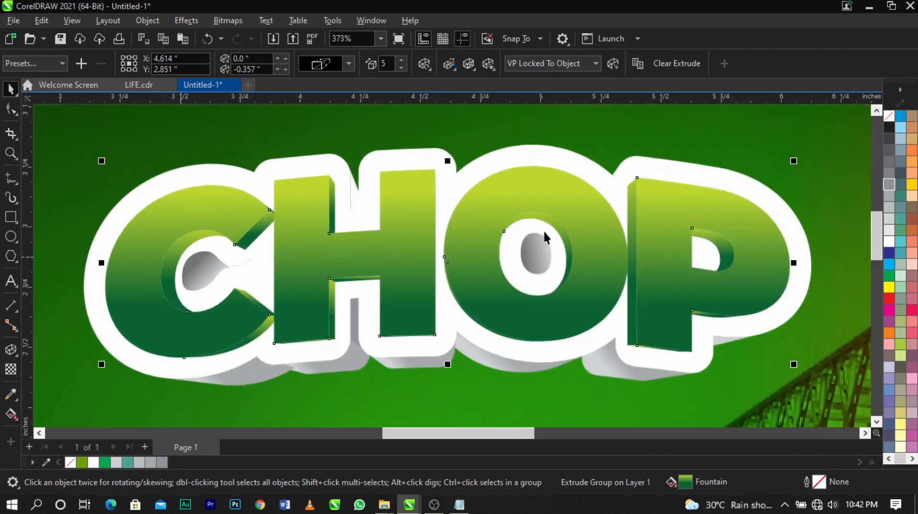
right_click(720, 251)
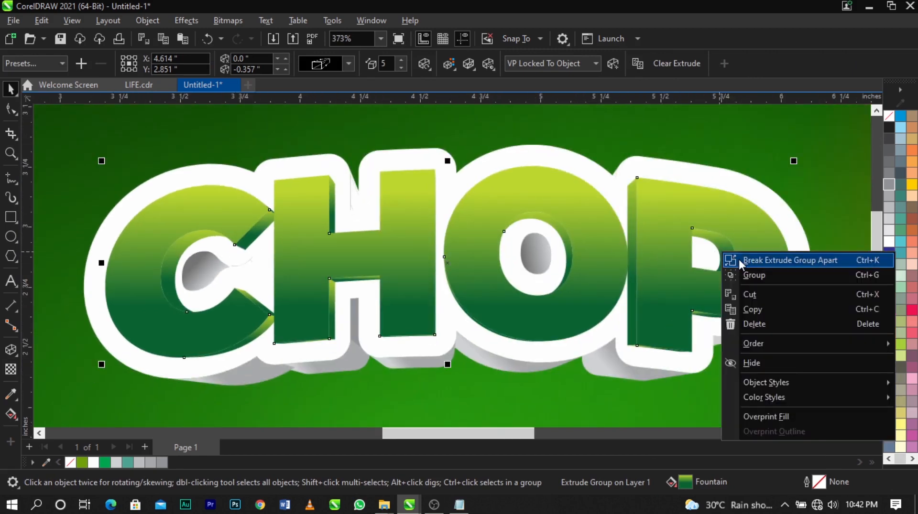
click(739, 259)
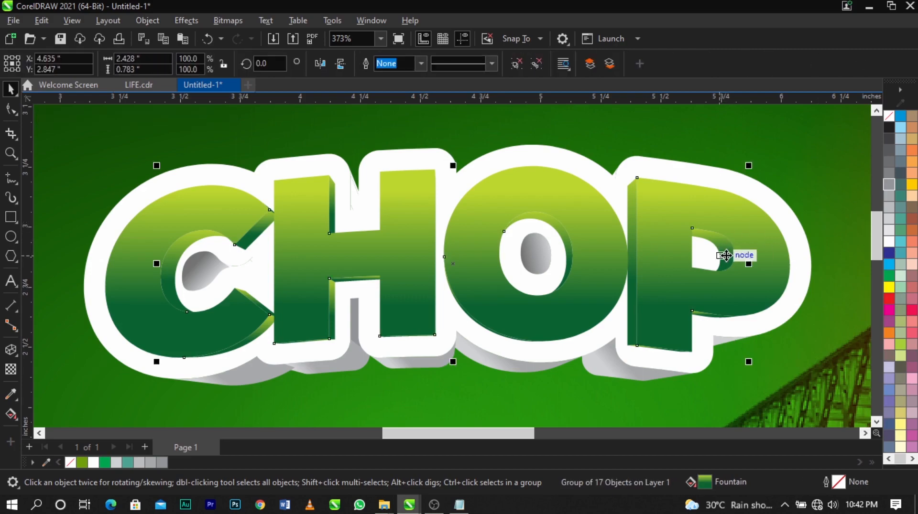
Step: Fill the group of extruded side faces with solid green (C:100 M:0 Y:100 K:0)
scroll(726, 255, down, 3)
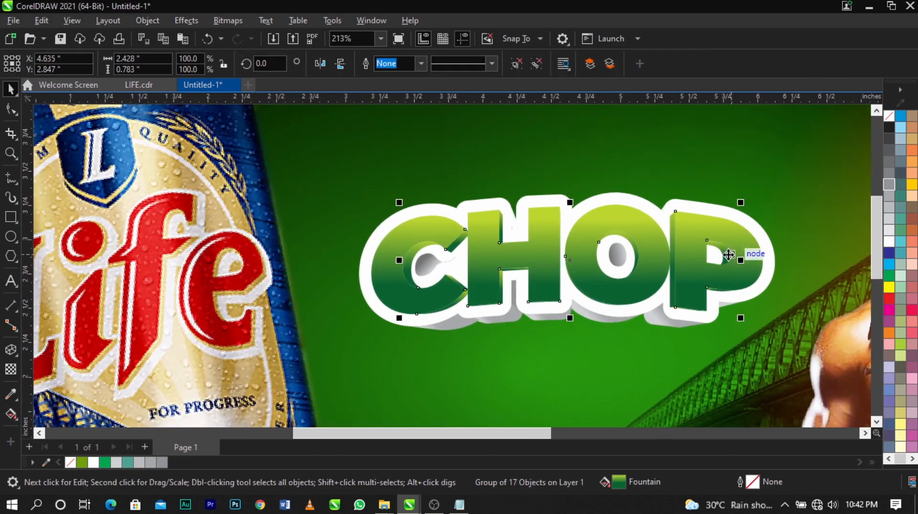
scroll(727, 191, down, 3)
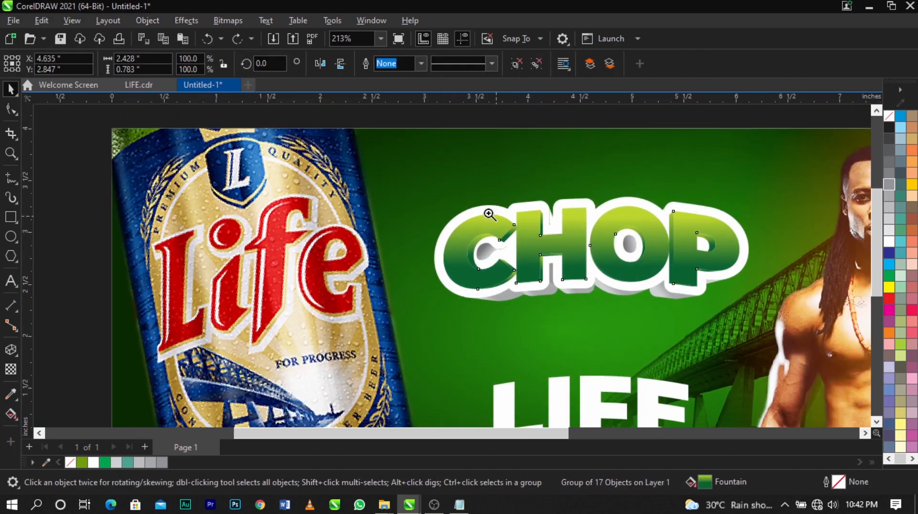
drag(420, 181, 781, 310)
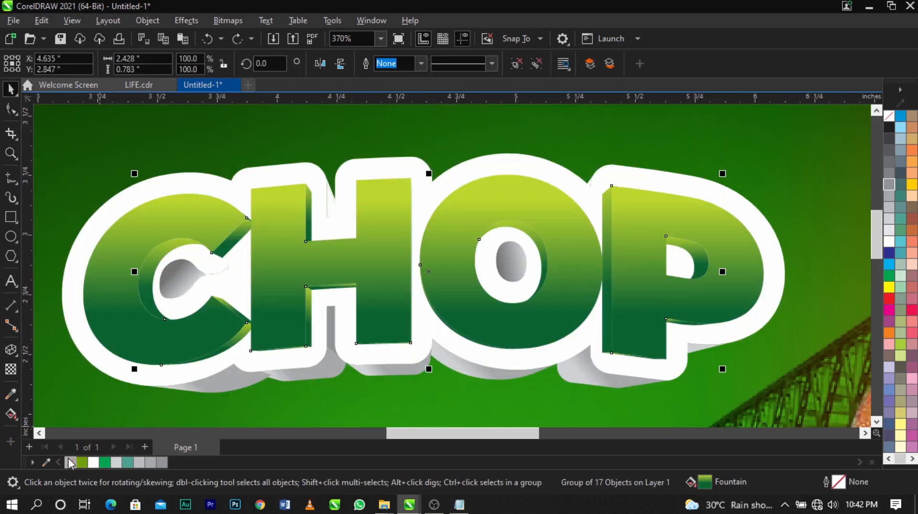
click(889, 276)
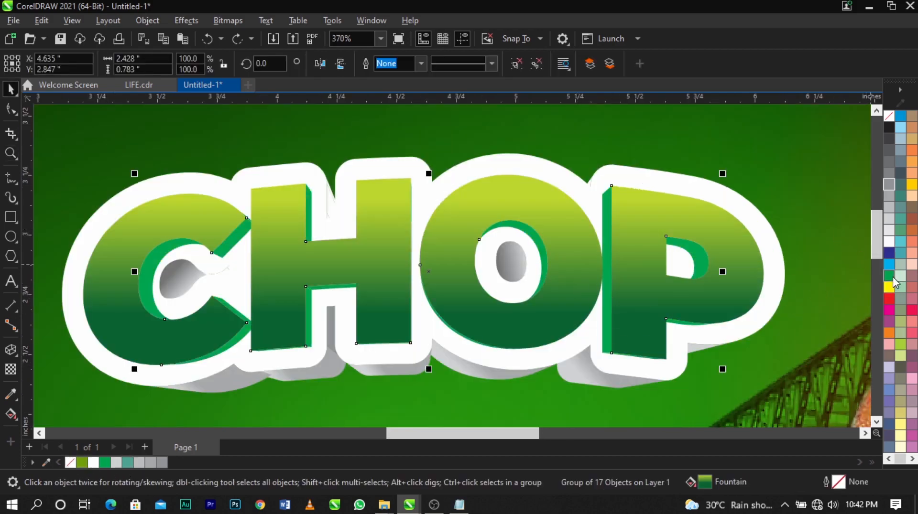
Step: Change the uniform fill of the extruded side faces to dark green #1C593B (C:95 M:39 Y:100 K:43) and deselect them
double_click(705, 482)
drag(428, 63, 793, 51)
click(687, 124)
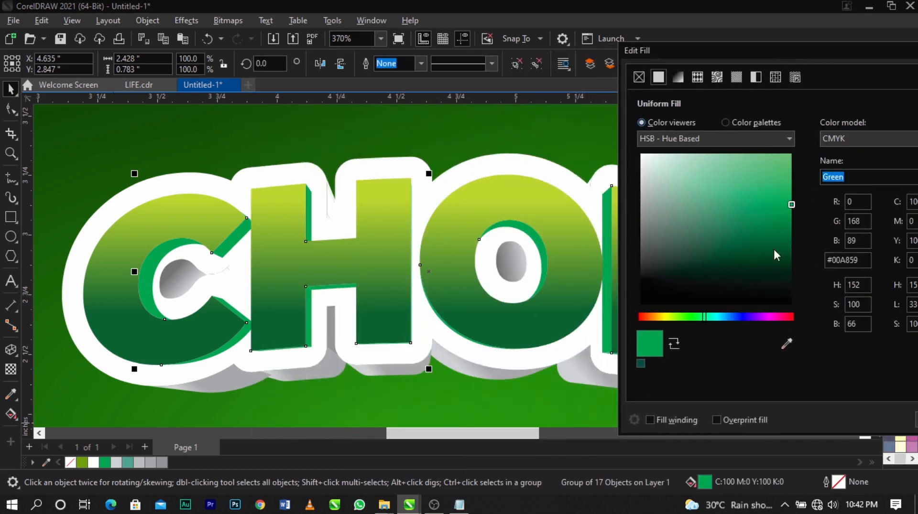
drag(774, 209, 816, 268)
mouse_move(781, 240)
mouse_down()
mouse_move(801, 265)
mouse_move(791, 252)
mouse_up()
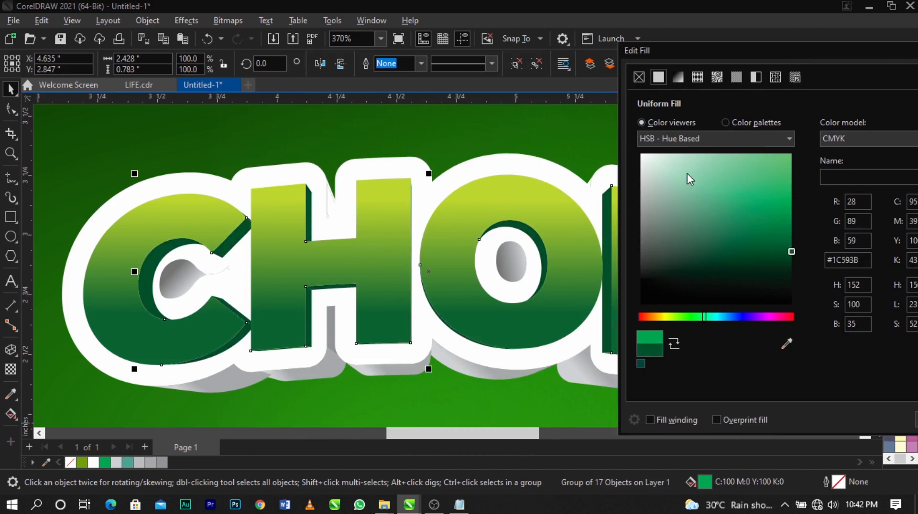
drag(842, 52, 623, 36)
click(730, 398)
scroll(509, 247, down, 3)
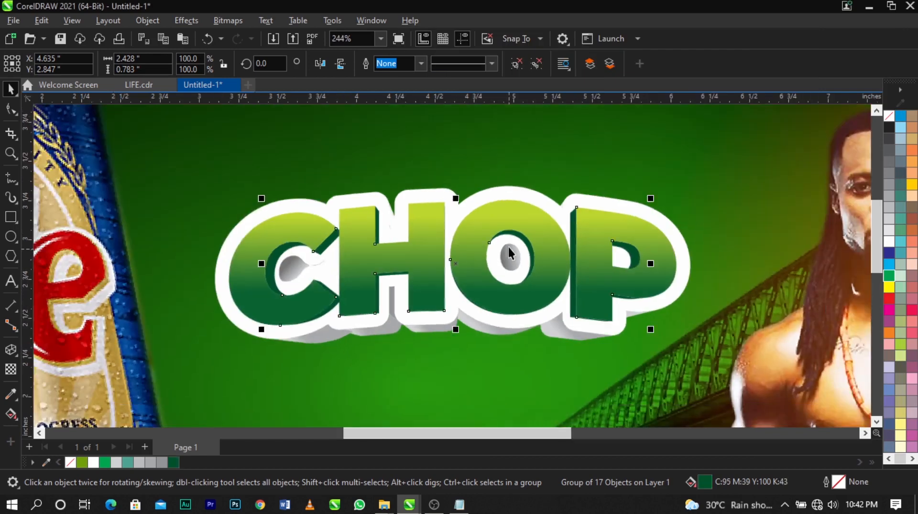
click(747, 245)
click(640, 139)
Step: Weld the three white slivers in the upper notch of the letter H's outline into a single curve
key(z)
drag(297, 210, 674, 338)
key(space)
scroll(365, 200, up, 1)
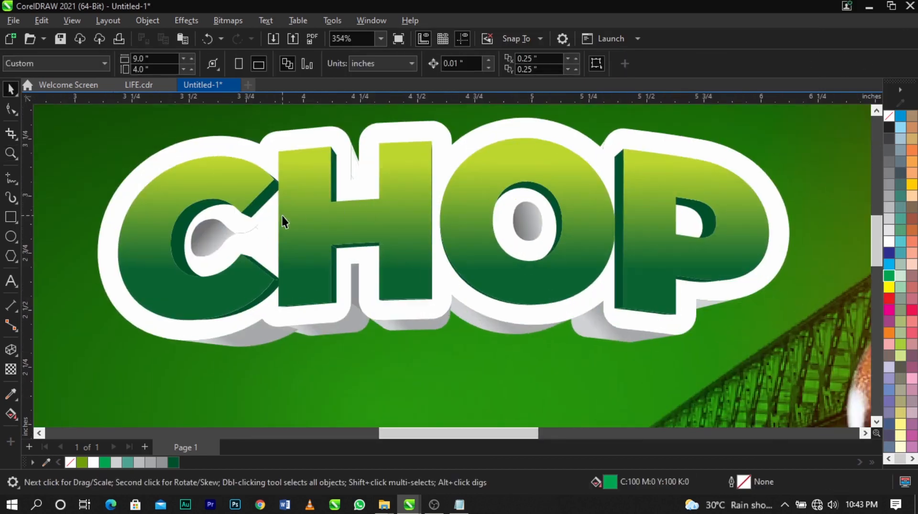
click(239, 190)
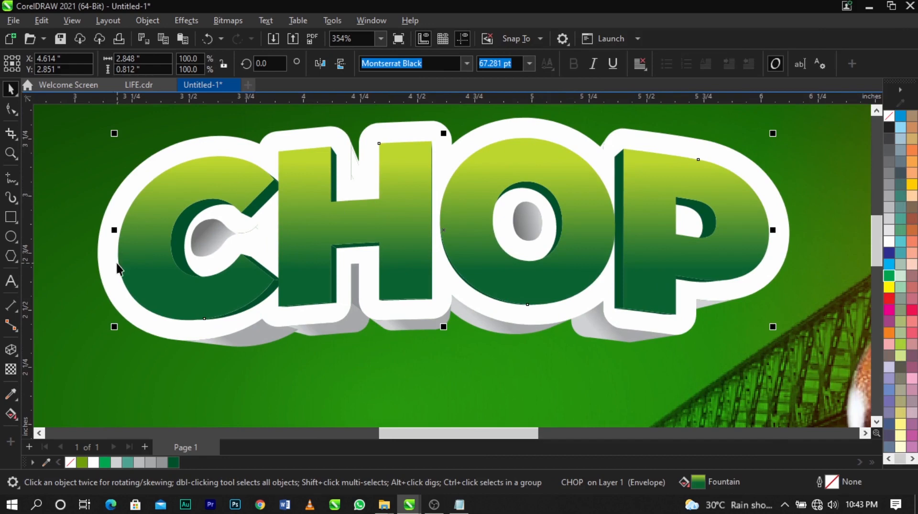
click(360, 133)
scroll(360, 133, up, 7)
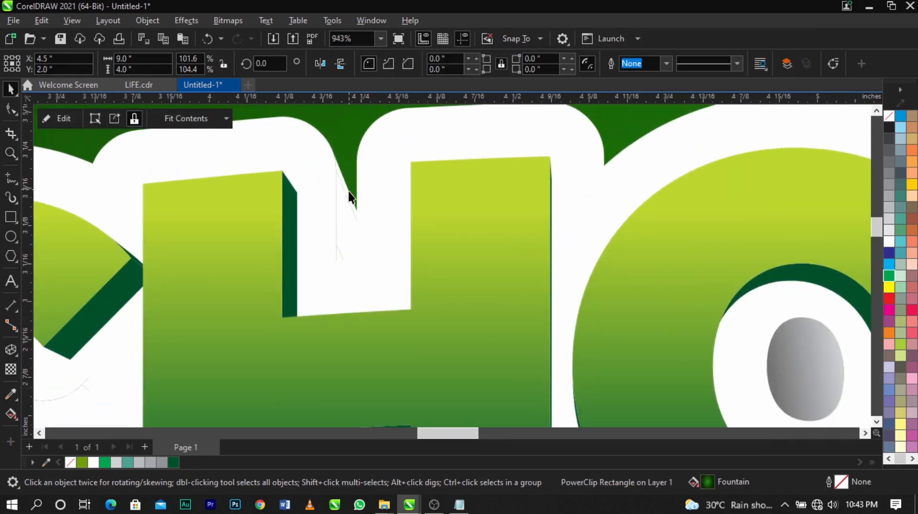
click(343, 205)
shift+click(340, 256)
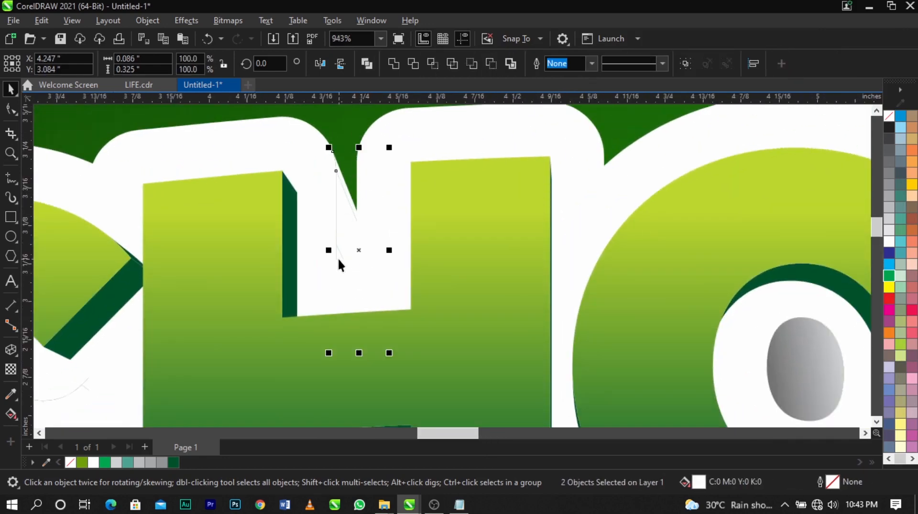
shift+click(338, 256)
shift+click(338, 256)
shift+click(348, 217)
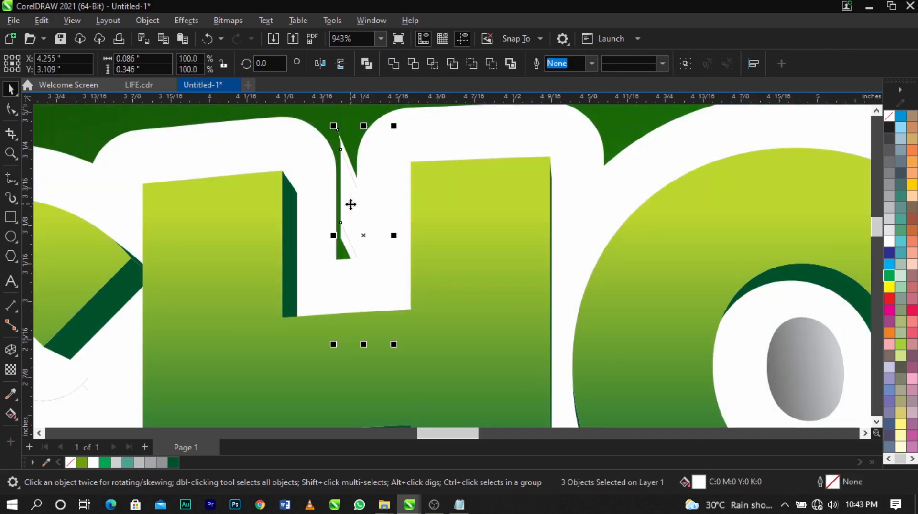
click(403, 64)
scroll(354, 258, down, 3)
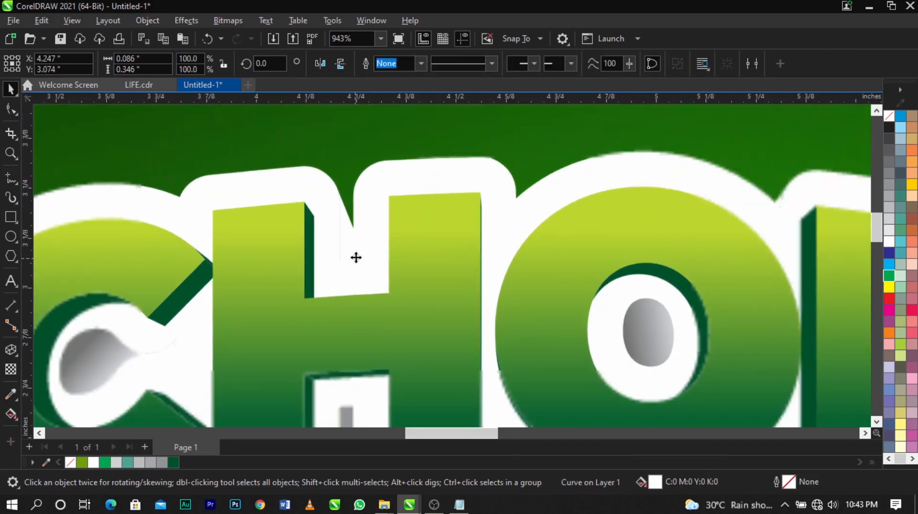
Step: Fill the welded shape in the H's upper notch with grey and deselect it
click(893, 189)
scroll(485, 186, down, 3)
click(496, 148)
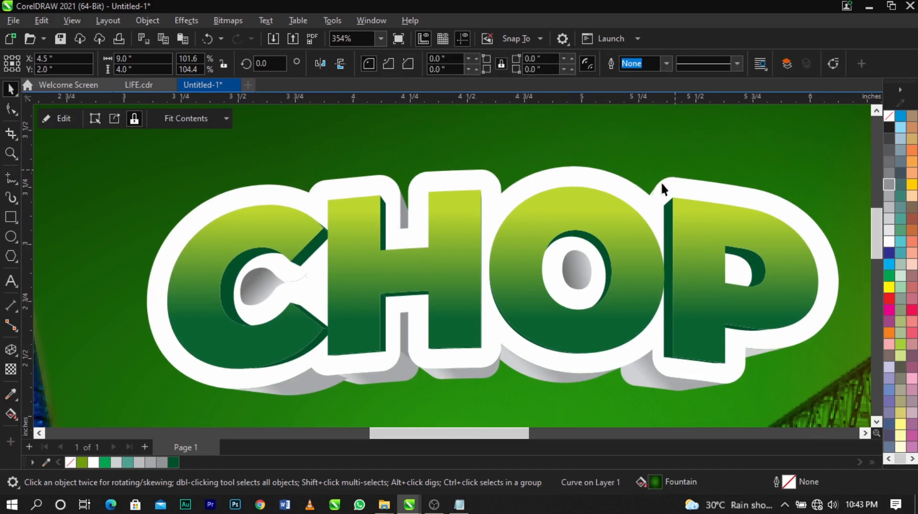
Step: Fill the white extrusion sliver in the notch between the O and P outlines with grey
scroll(651, 192, up, 5)
click(637, 215)
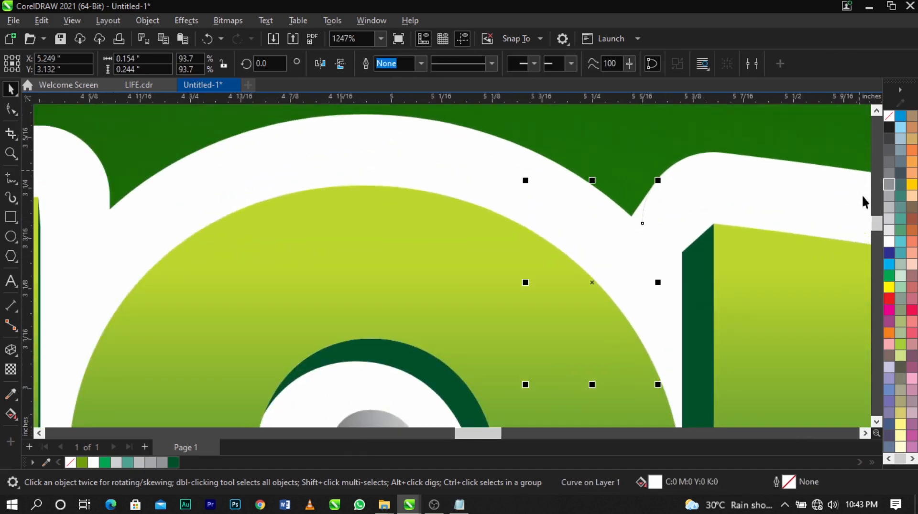
click(888, 186)
scroll(517, 172, up, 1)
scroll(564, 157, down, 11)
click(613, 145)
scroll(614, 141, down, 2)
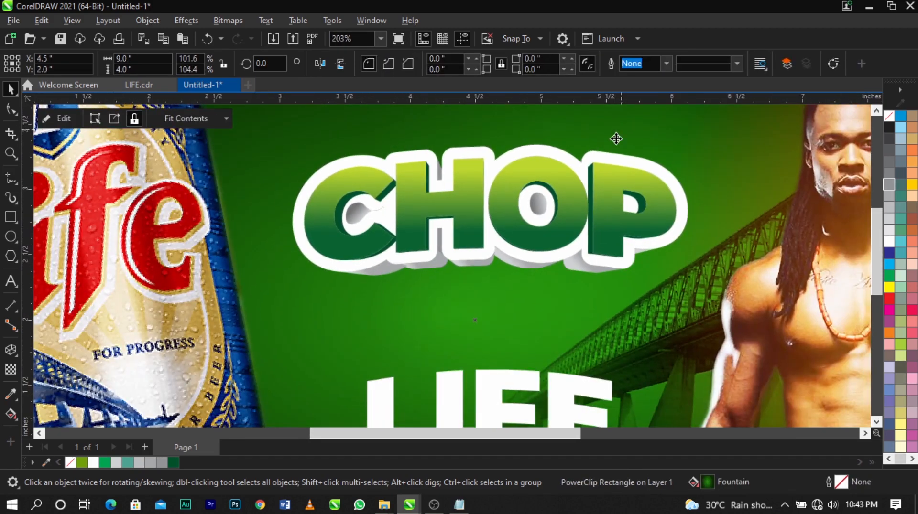
Step: Add a drop shadow to the green gradient CHOP text, running across the width of the word
key(z)
drag(258, 156, 861, 302)
key(space)
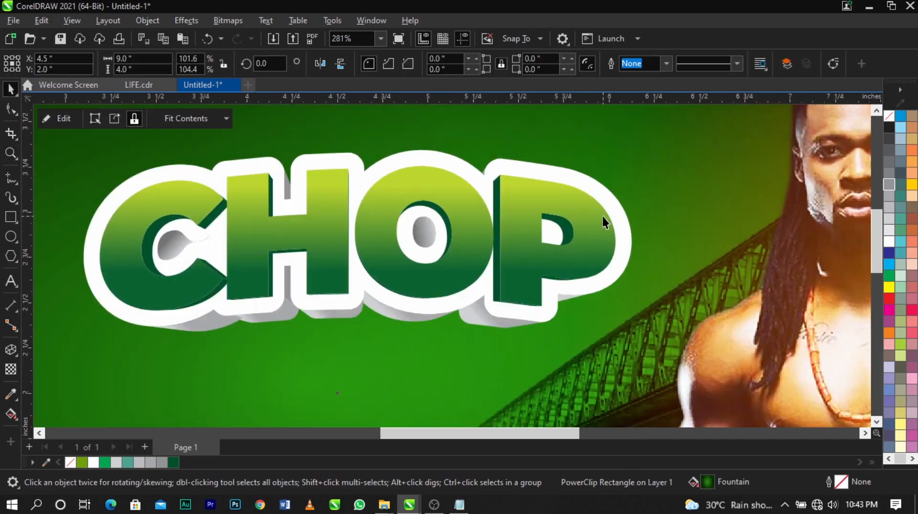
click(543, 218)
key(ctrl+z)
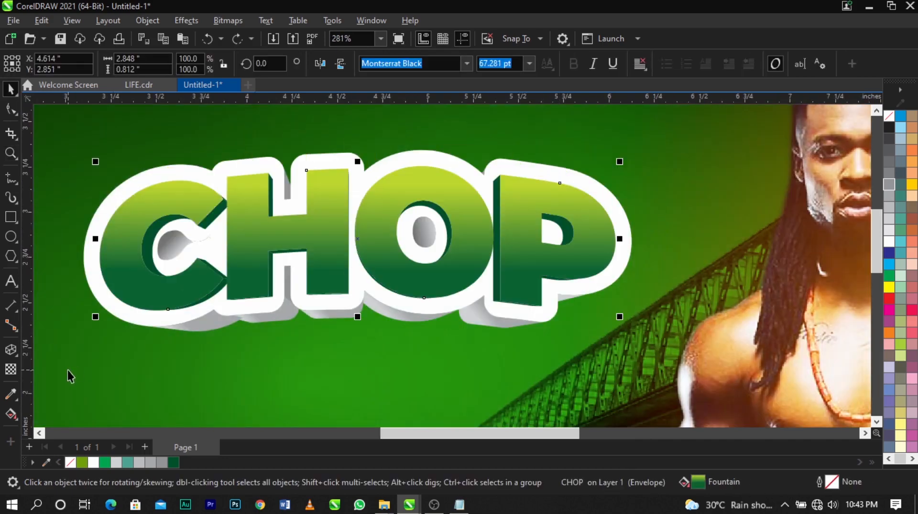
click(16, 357)
click(47, 350)
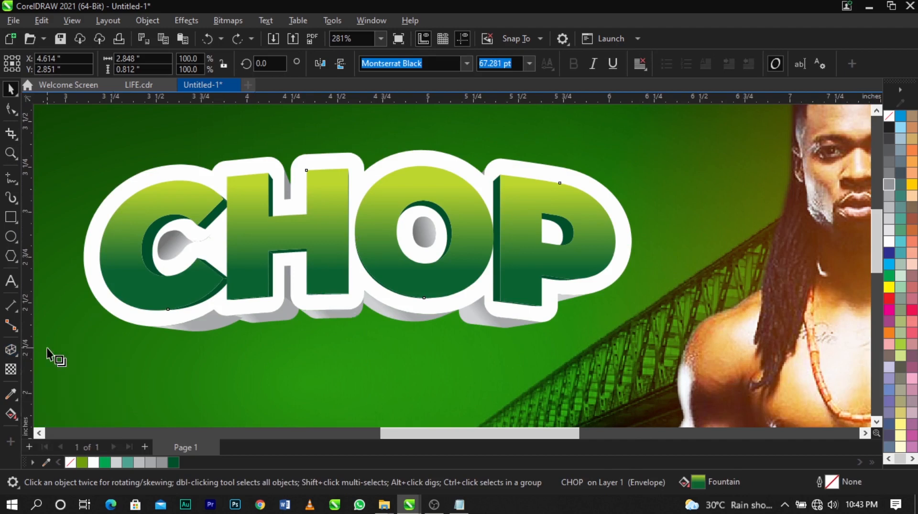
drag(98, 240, 611, 240)
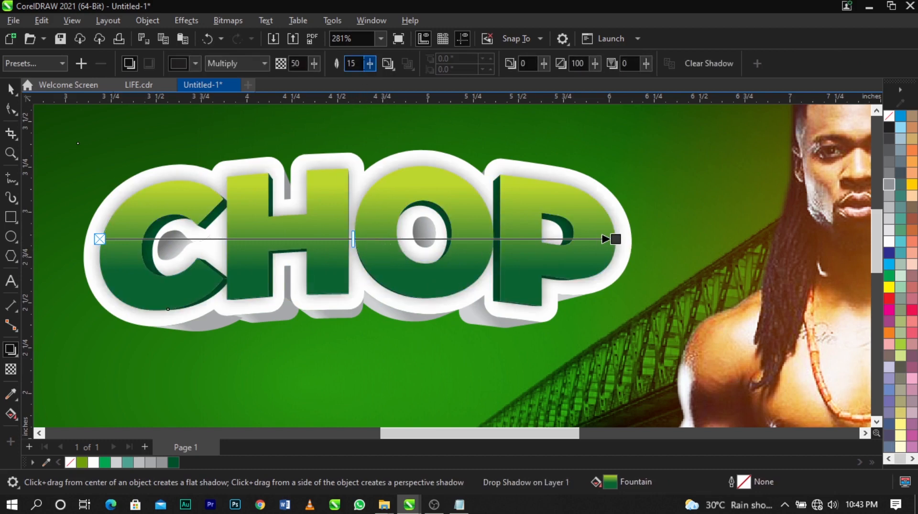
Step: Set the CHOP drop shadow's feathering to 10 and its opacity to 56
drag(358, 64, 333, 71)
text(1)
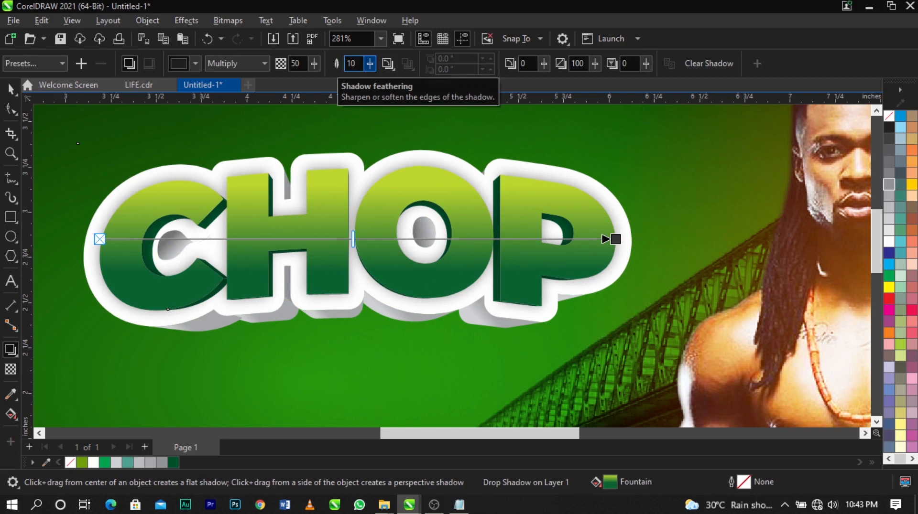
text(0)
key(Return)
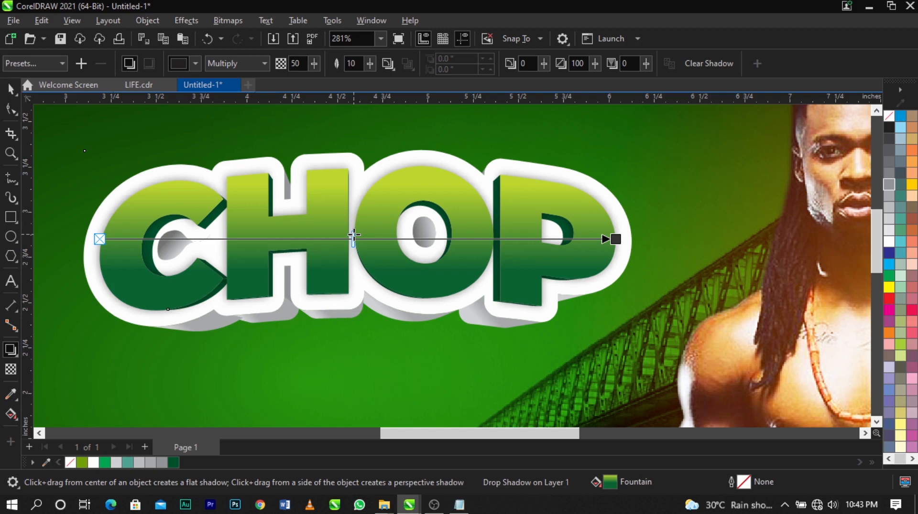
drag(354, 235, 383, 241)
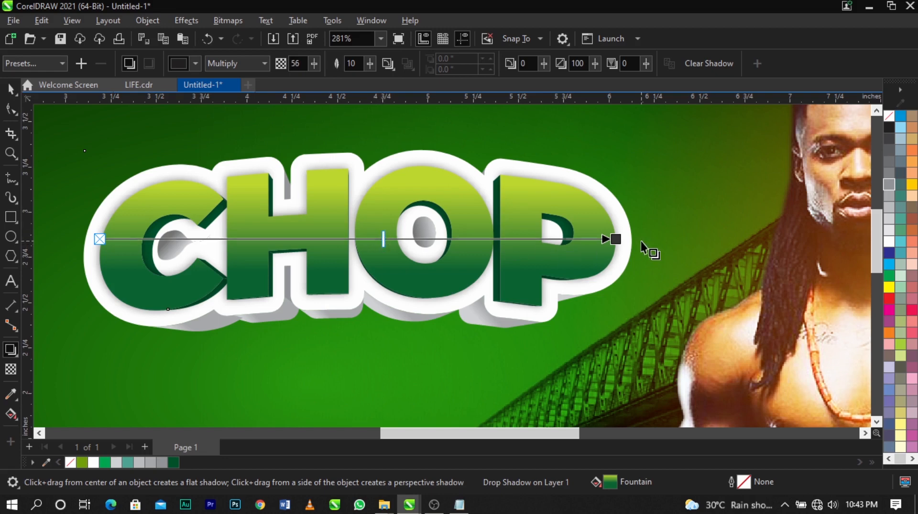
key(space)
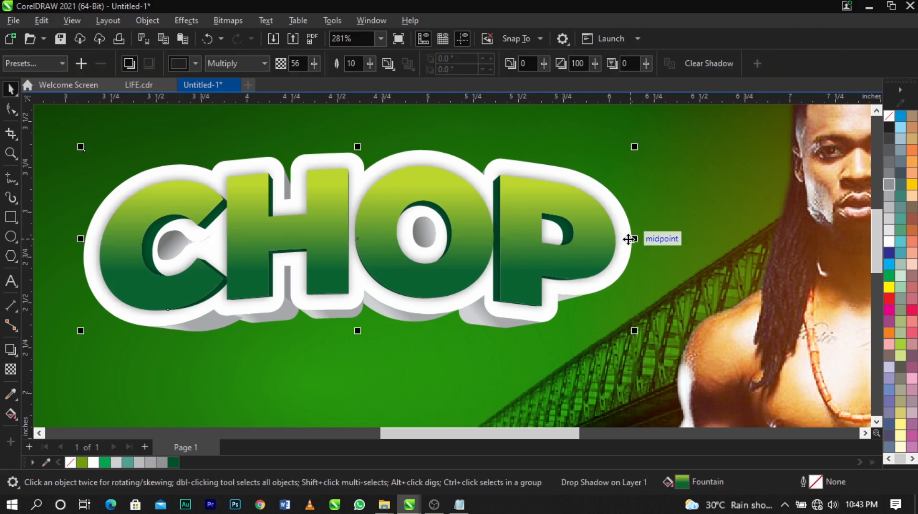
Step: Try to break the drop shadow apart and move it away from the CHOP text, undoing the move
right_click(629, 239)
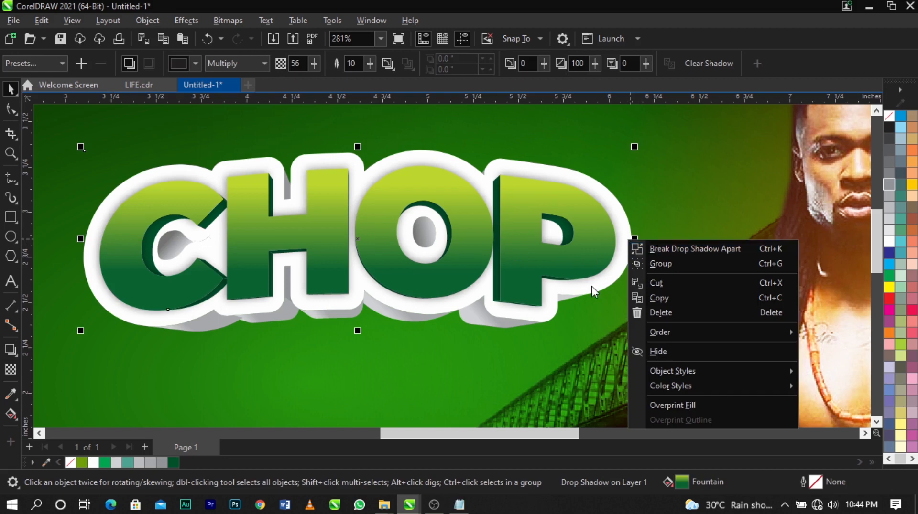
click(657, 248)
drag(605, 287, 744, 311)
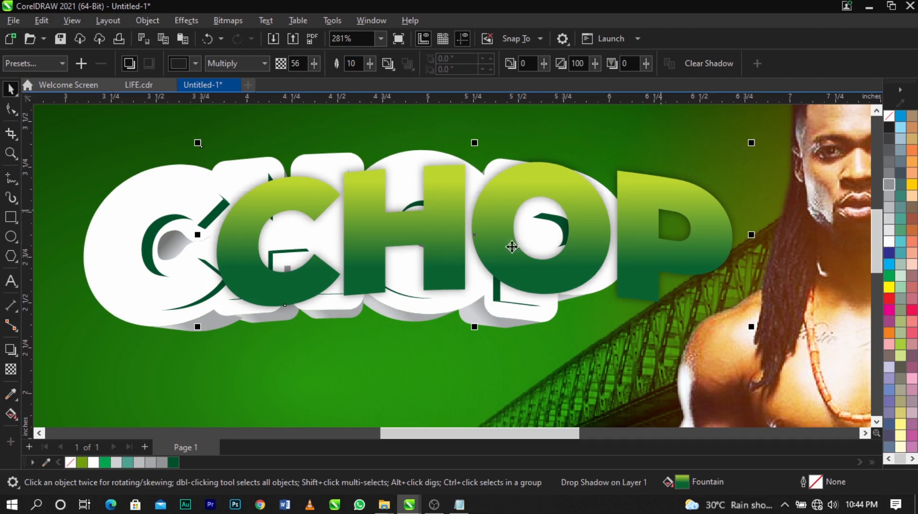
key(ctrl+z)
Step: Break the drop shadow apart from the CHOP text and undo the test moves of the separated shadow
right_click(621, 263)
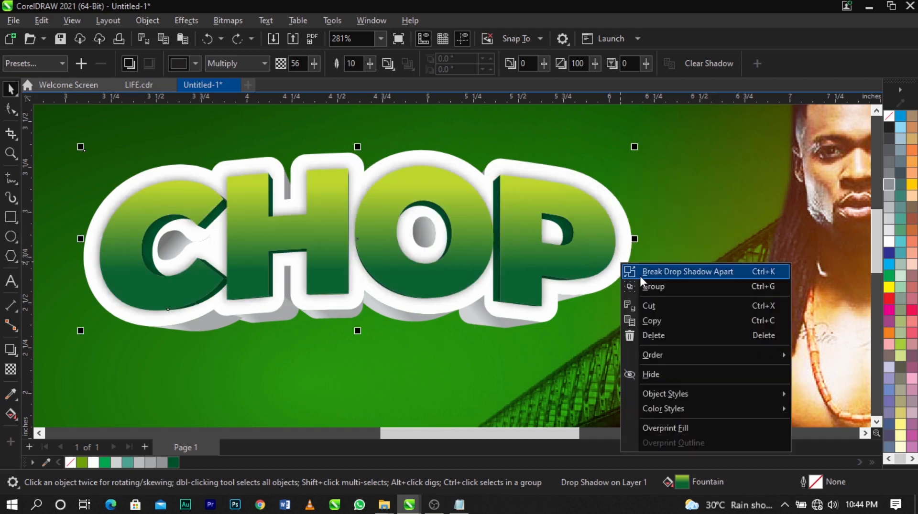
click(639, 274)
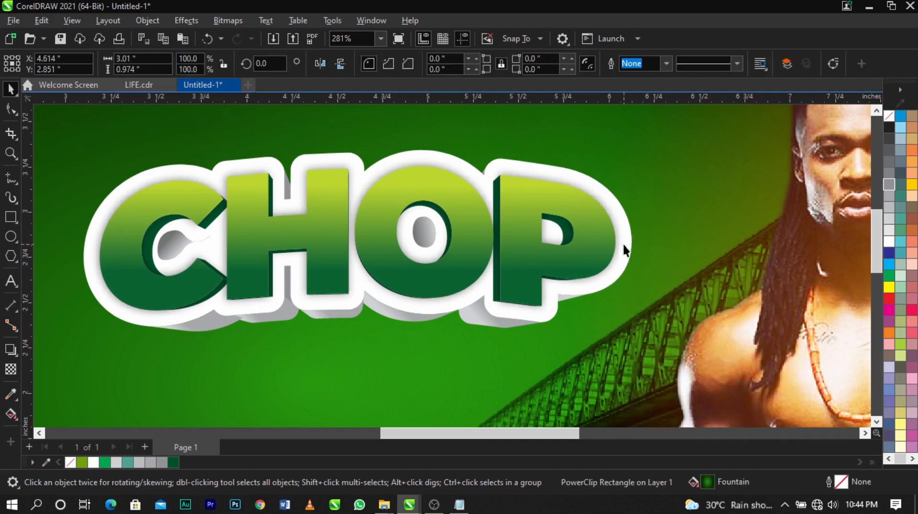
drag(623, 230, 808, 340)
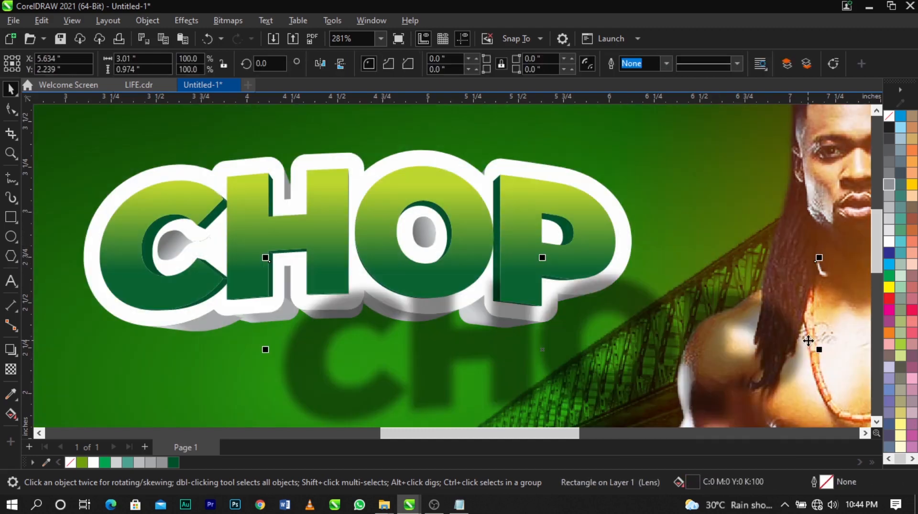
key(ctrl+z)
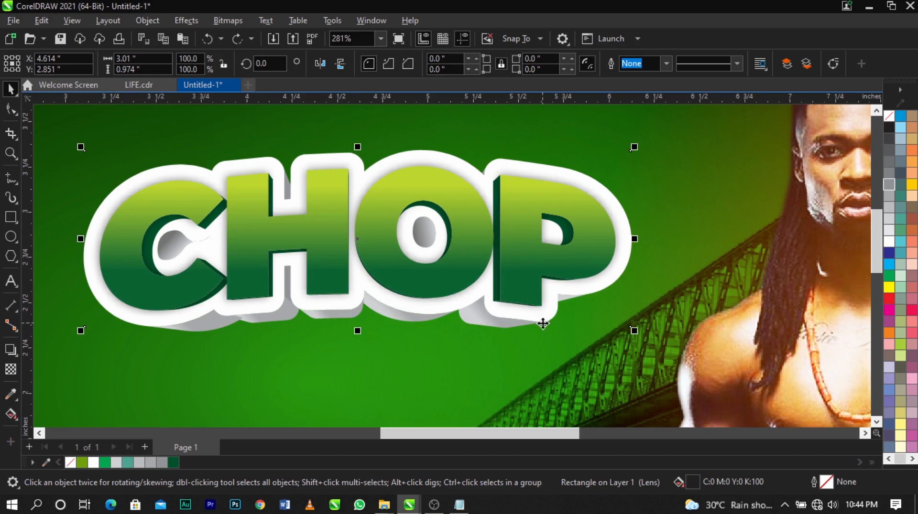
drag(614, 270, 711, 273)
key(ctrl+z)
Step: Move the separated shadow away from the lettering and PowerClip it inside the white outline shape of CHOP
scroll(451, 234, down, 1)
drag(381, 236, 813, 299)
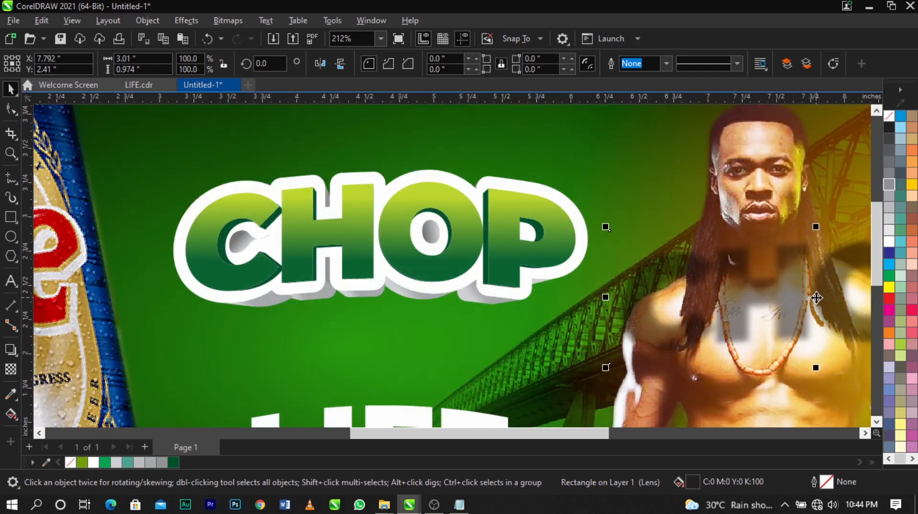
drag(763, 315, 488, 365)
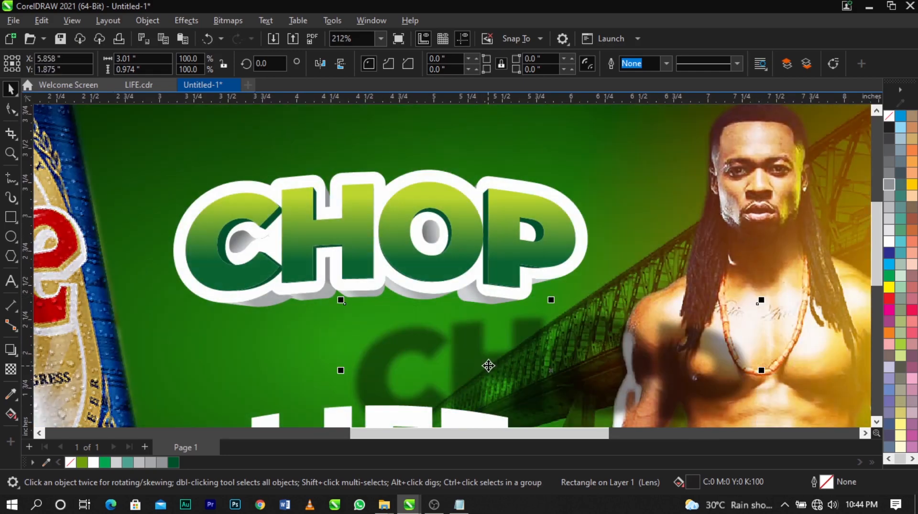
right_click(487, 365)
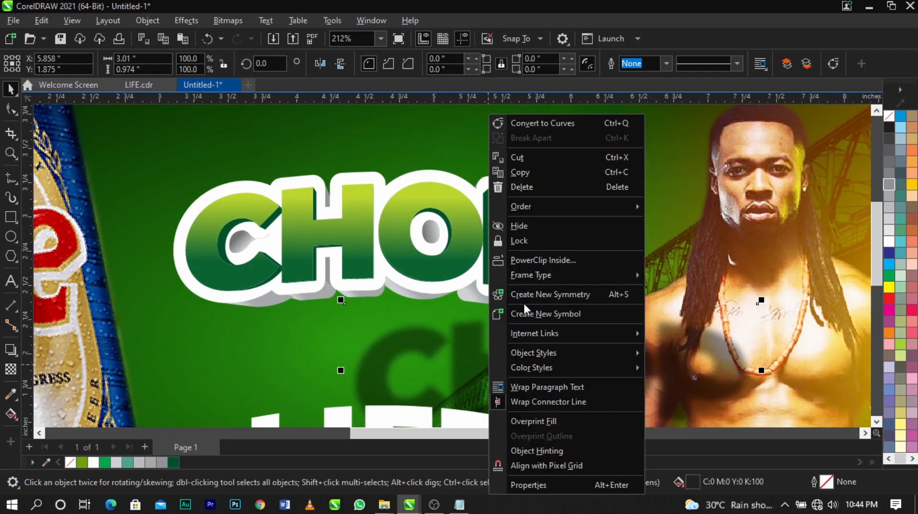
click(525, 260)
click(444, 174)
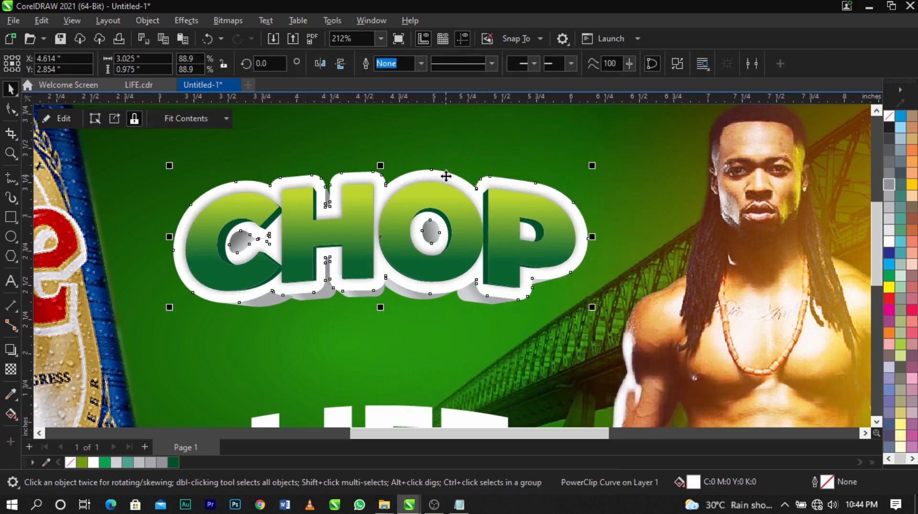
right_click(445, 176)
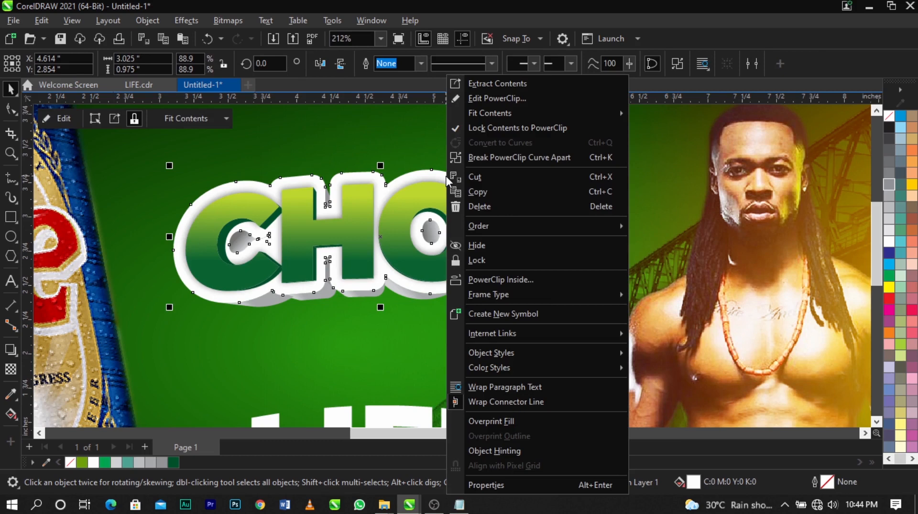
click(437, 176)
click(554, 178)
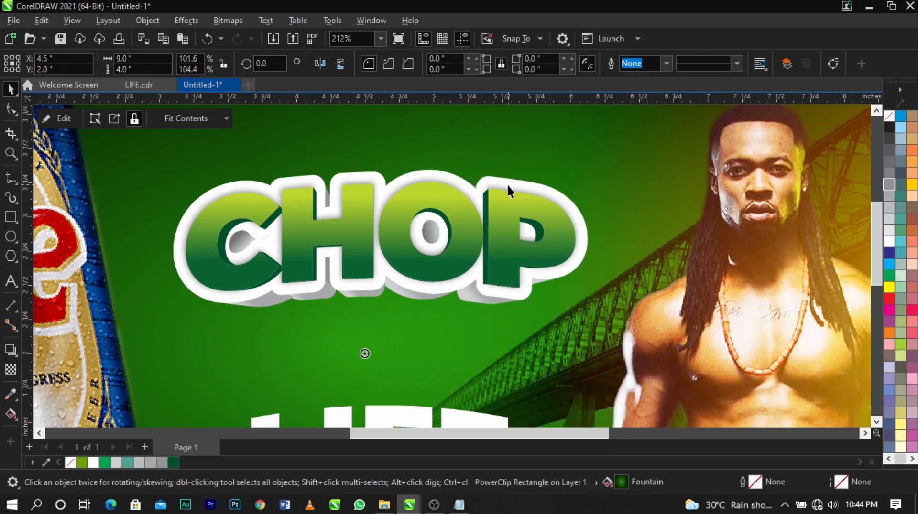
click(508, 188)
right_click(508, 186)
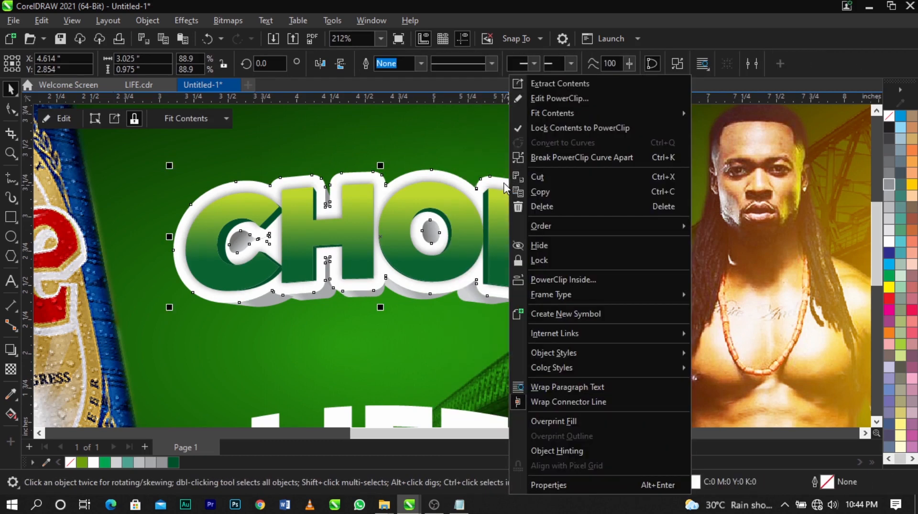
click(506, 176)
Step: Open the contents of the CHOP outline's PowerClip, delete the blurred shadow, undo the deletion and finish editing
scroll(521, 192, up, 2)
scroll(520, 191, up, 1)
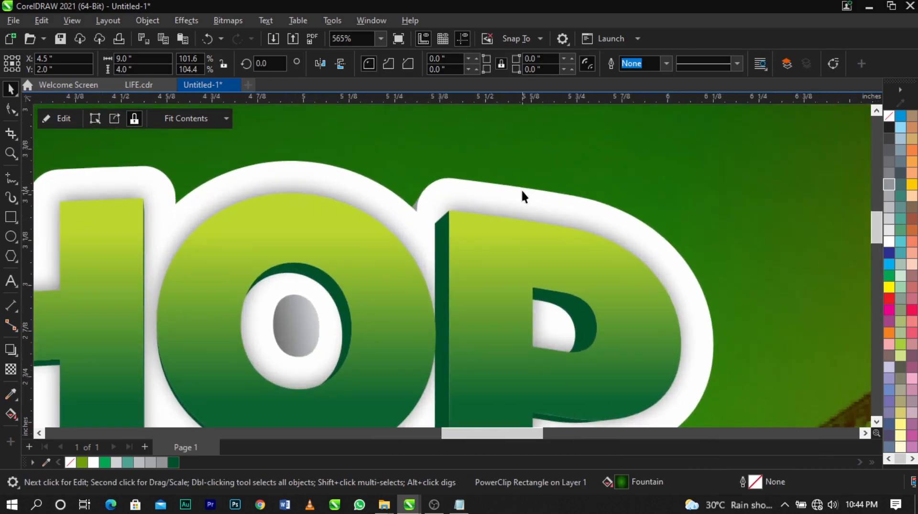
click(521, 188)
right_click(523, 191)
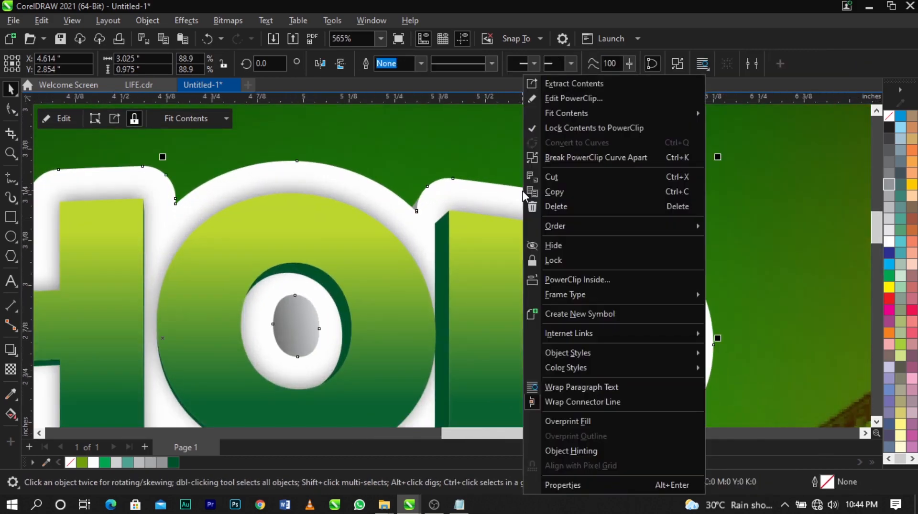
click(570, 102)
click(578, 256)
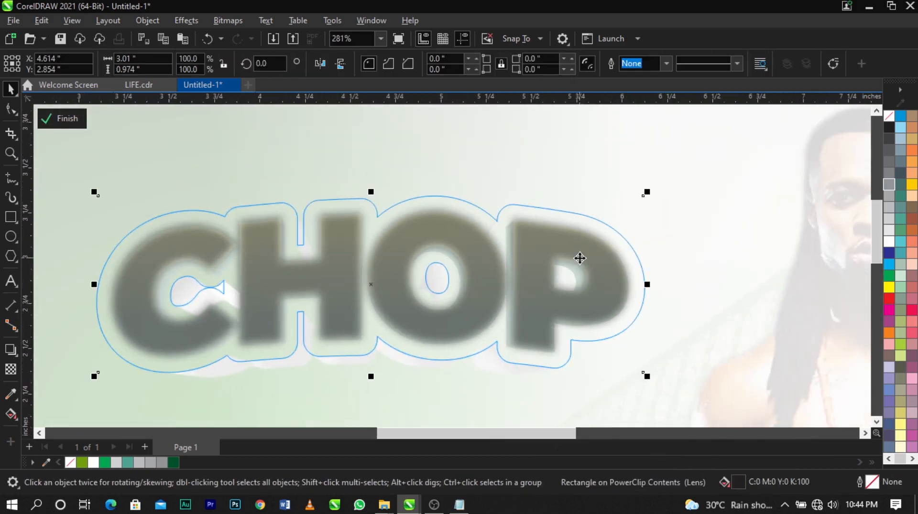
key(Delete)
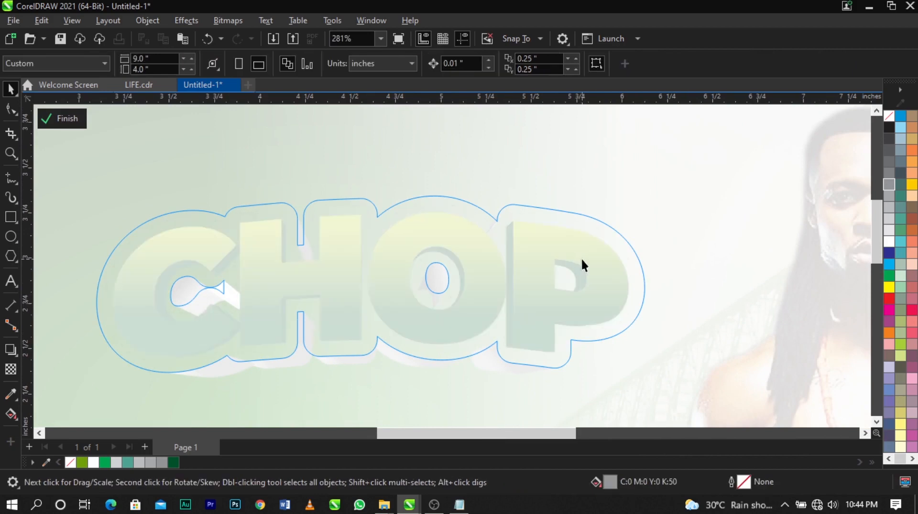
key(ctrl+z)
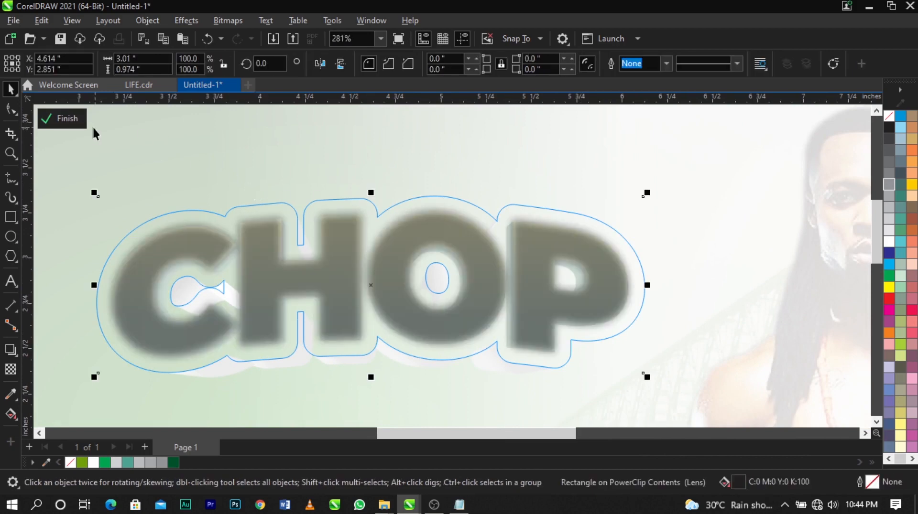
click(63, 119)
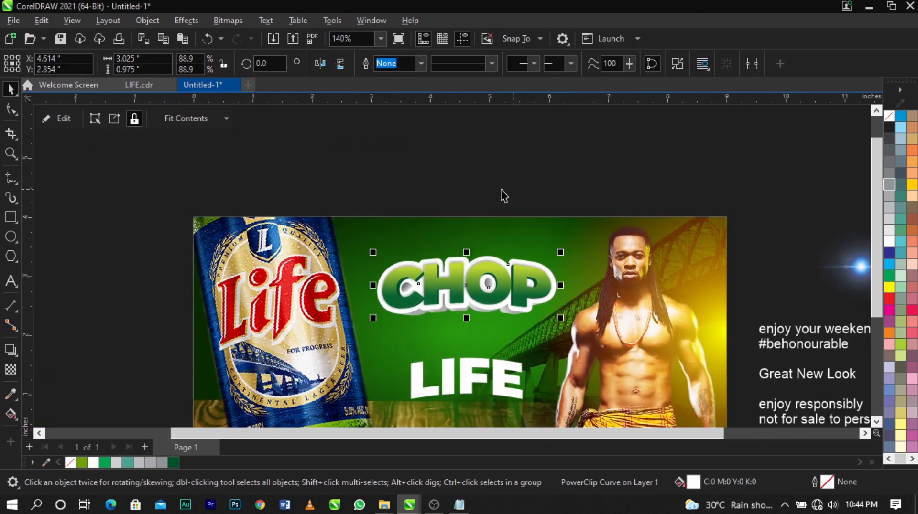
Step: Move the white LIFE text up so it sits directly beneath the CHOP lettering
click(503, 195)
scroll(674, 351, up, 2)
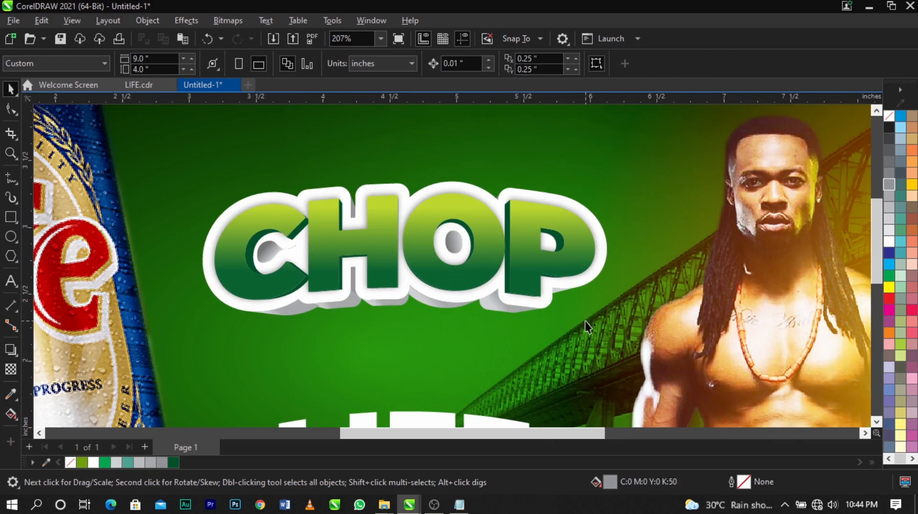
scroll(457, 315, down, 2)
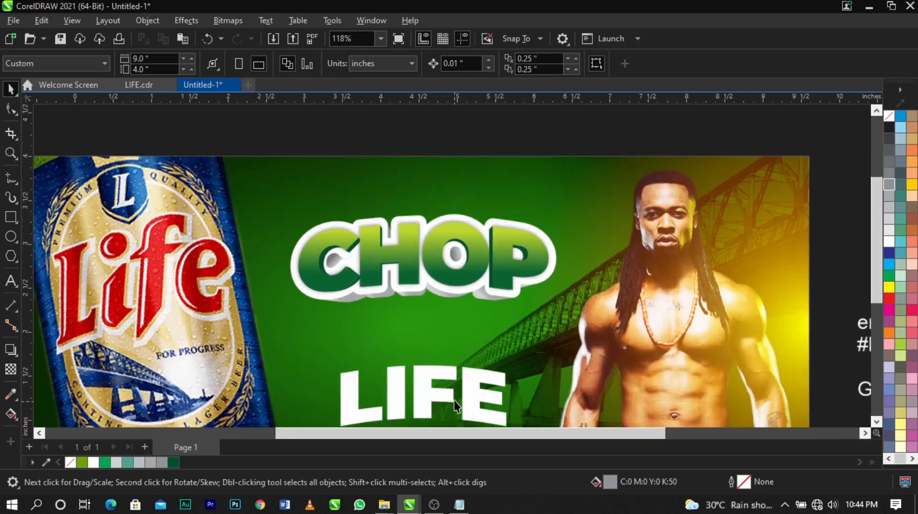
click(446, 376)
scroll(444, 382, up, 2)
drag(442, 382, 437, 277)
scroll(437, 283, up, 2)
scroll(425, 299, down, 2)
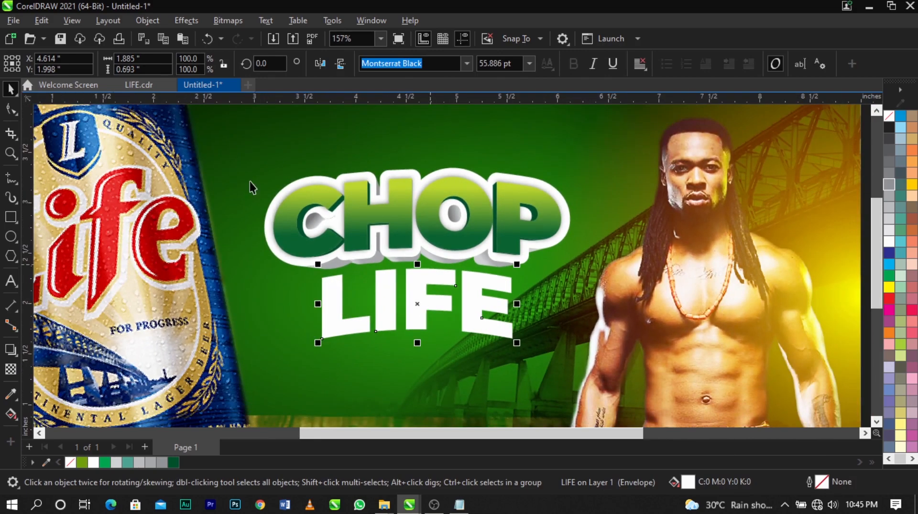
Step: Add a one-step outside contour of 0.1 inch with round corners to the LIFE text
key(z)
drag(219, 141, 654, 364)
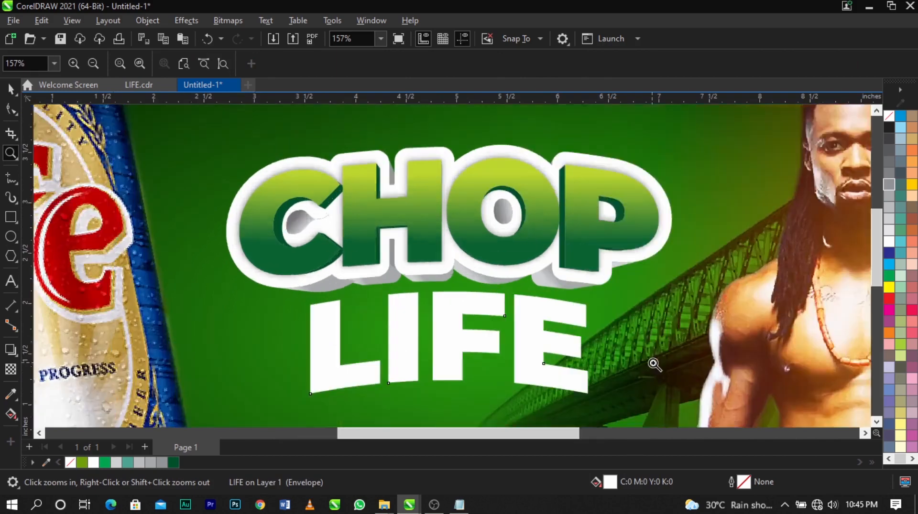
key(space)
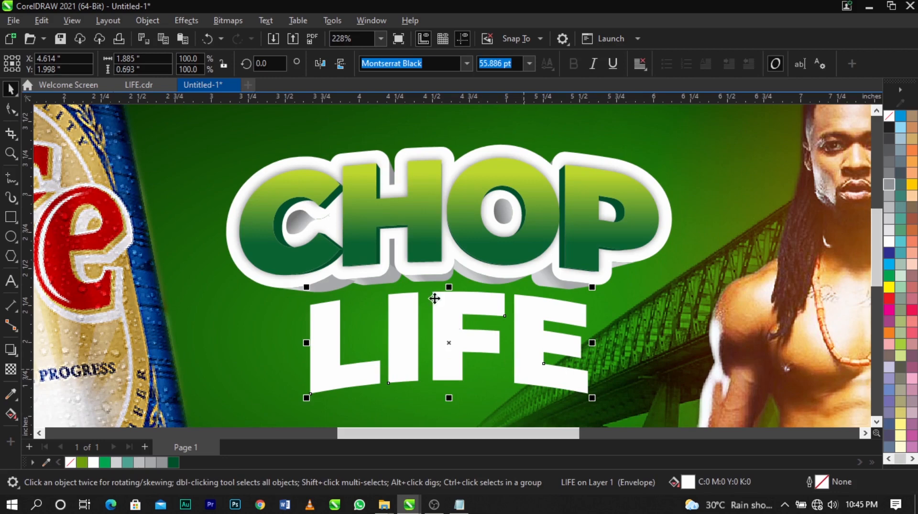
scroll(435, 299, down, 1)
key(z)
drag(261, 221, 670, 450)
key(space)
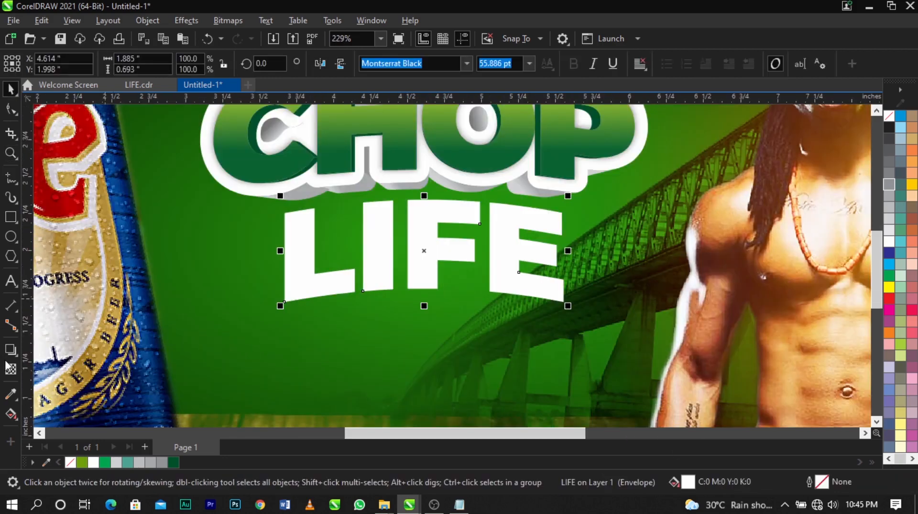
click(18, 357)
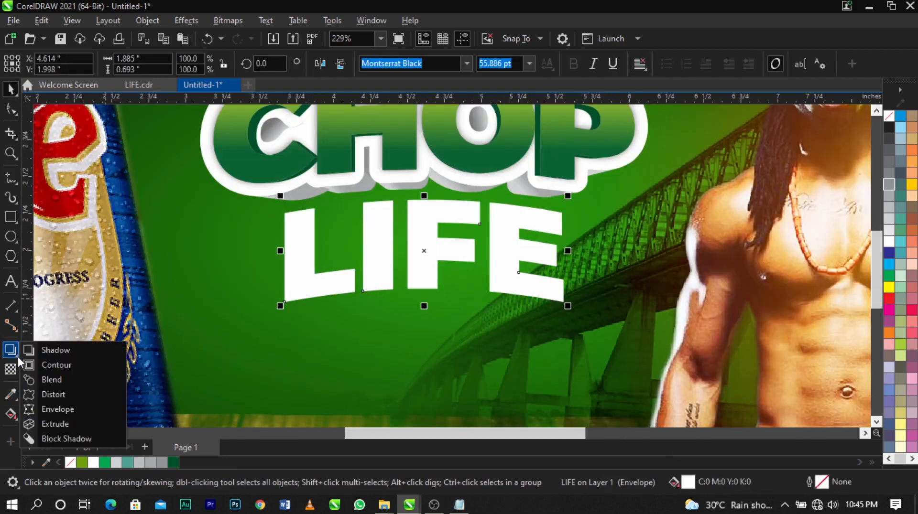
mouse_move(10, 350)
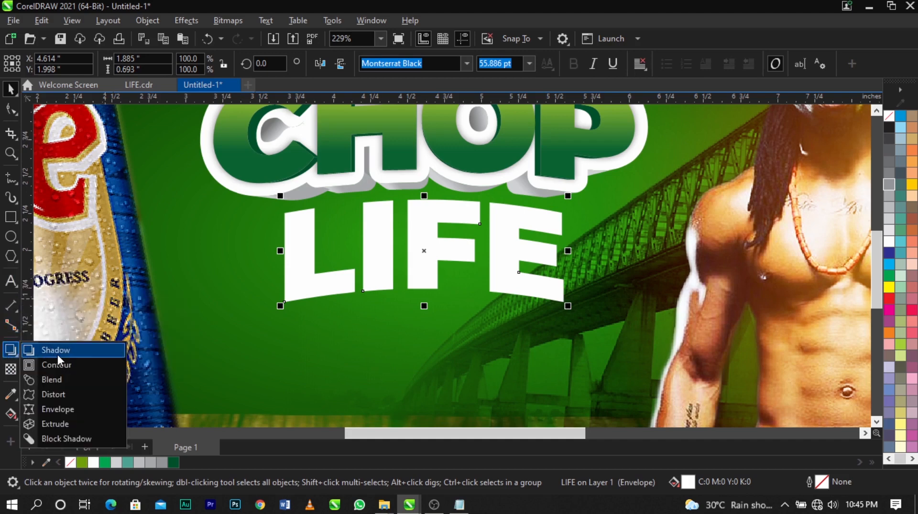
click(63, 371)
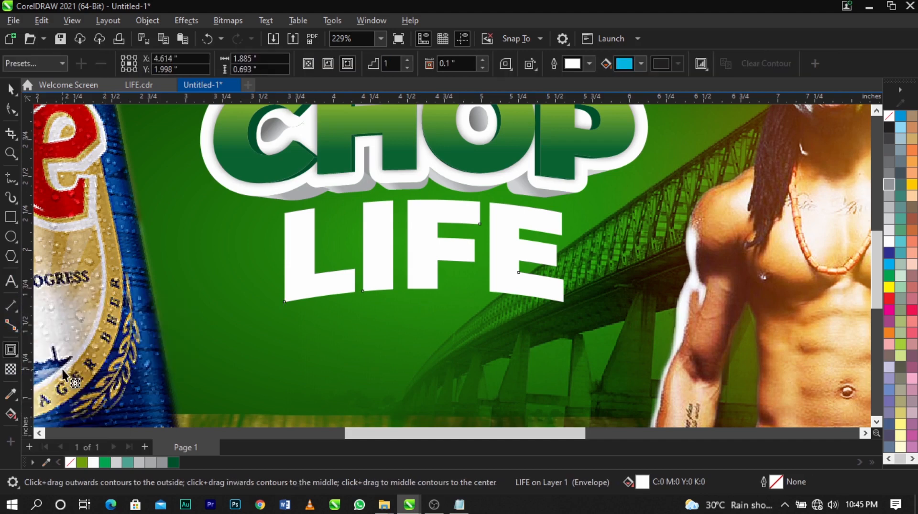
click(347, 64)
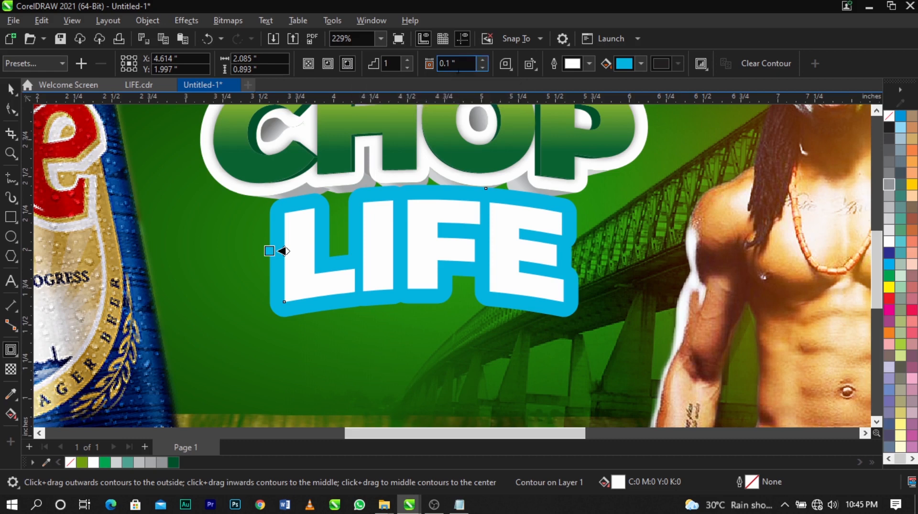
click(513, 70)
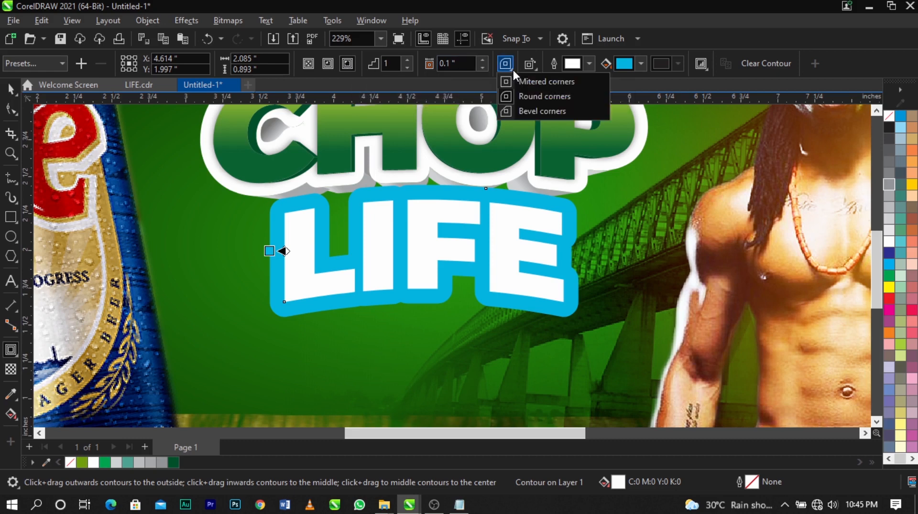
click(526, 95)
Step: Shift the contoured LIFE text slightly down to clear CHOP, with its centre at about Y 1.979 inches
key(space)
scroll(469, 205, up, 2)
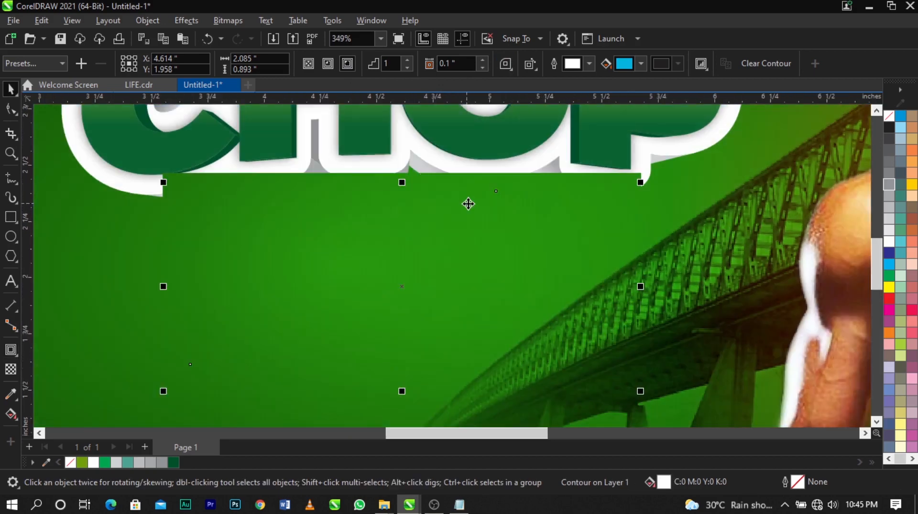
drag(468, 204, 470, 200)
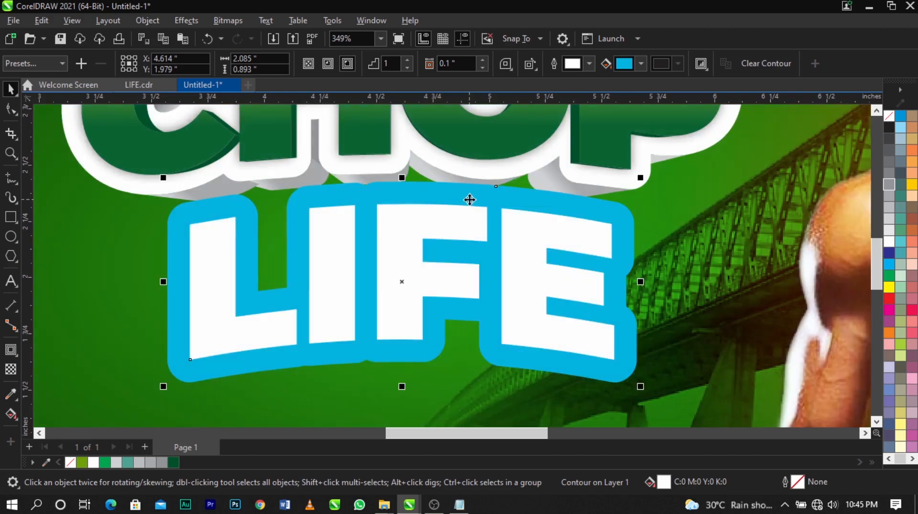
right_click(470, 200)
click(469, 199)
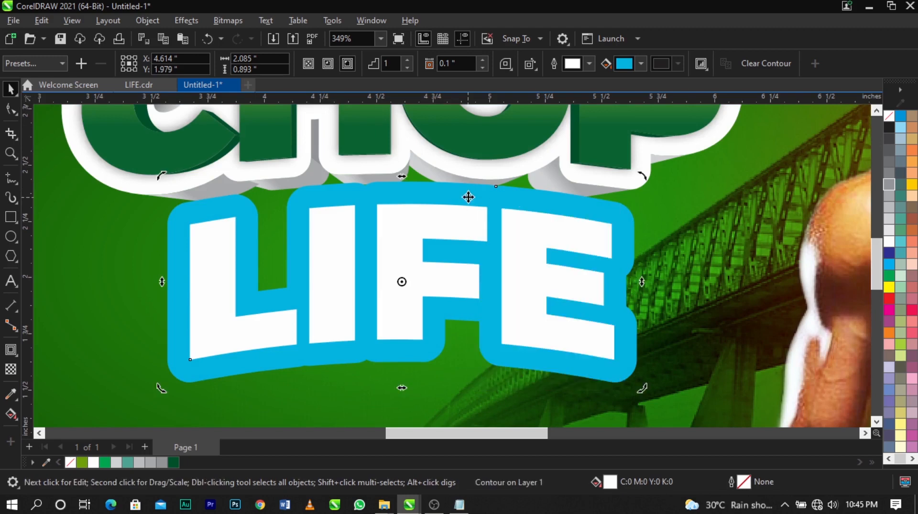
Step: Try breaking the LIFE contour apart and undo the separation
key(ctrl+k)
click(634, 202)
click(570, 205)
right_click(570, 206)
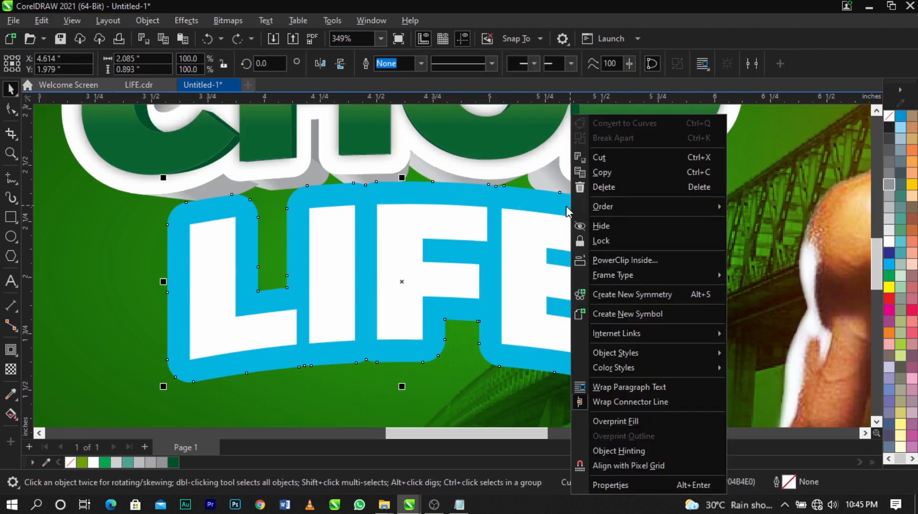
click(537, 204)
key(ctrl+z)
Step: Break the blue contour apart from the LIFE text and undo the test move of the contour
right_click(538, 204)
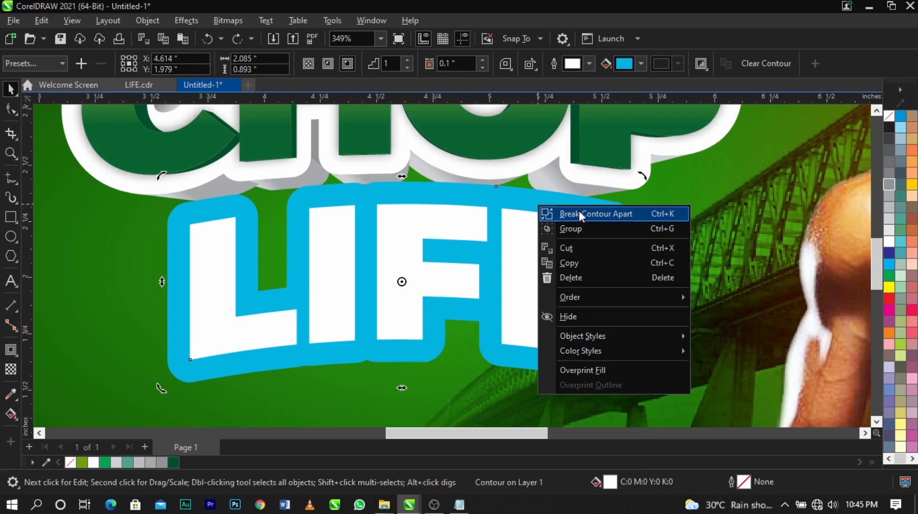
click(580, 215)
drag(617, 214, 718, 216)
key(ctrl+z)
Step: Select the LIFE text together with its blue contour shape and move both slightly lower below CHOP
click(679, 233)
click(626, 222)
shift+click(575, 234)
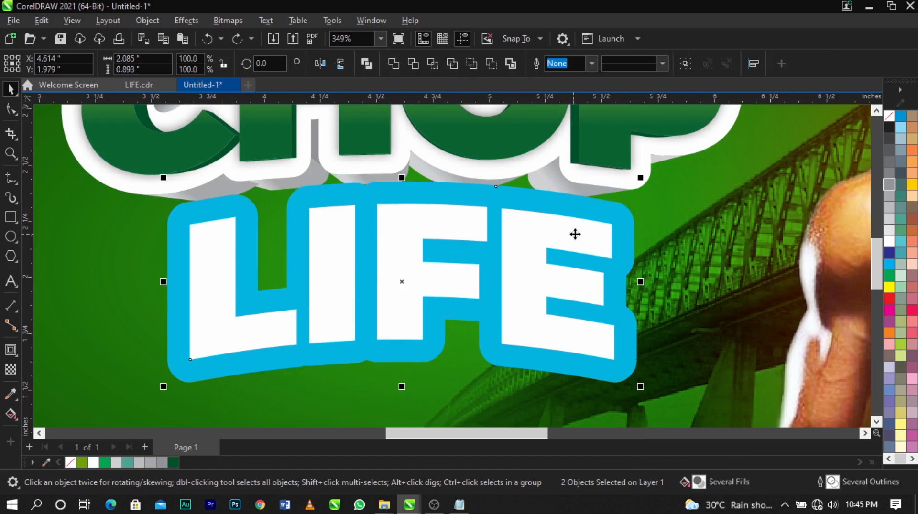
drag(575, 234, 575, 241)
click(660, 240)
scroll(454, 232, down, 3)
scroll(413, 184, up, 2)
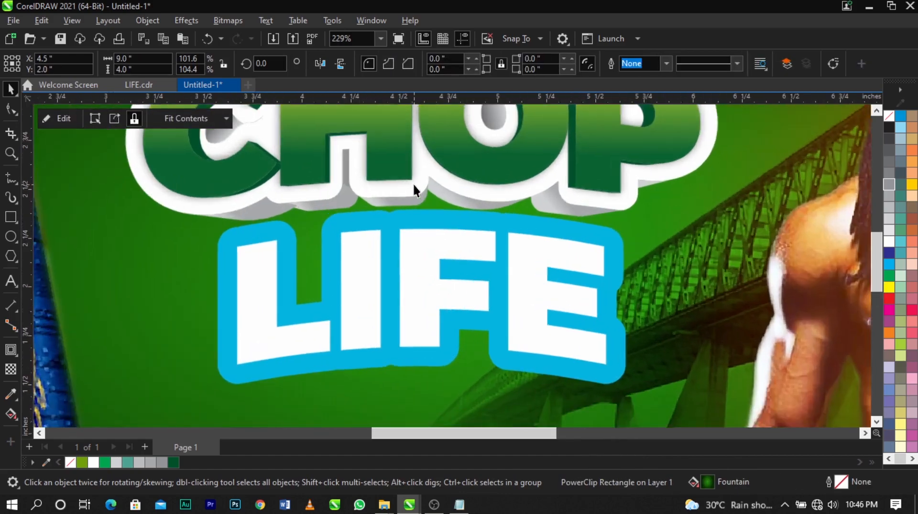
Step: Try extruding the blue contour shape behind LIFE straight down with the Extrude tool
click(430, 215)
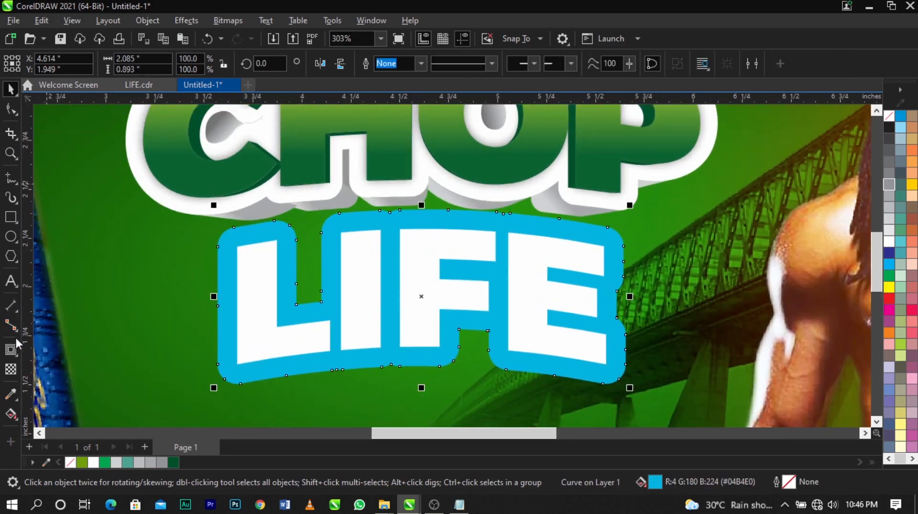
click(19, 356)
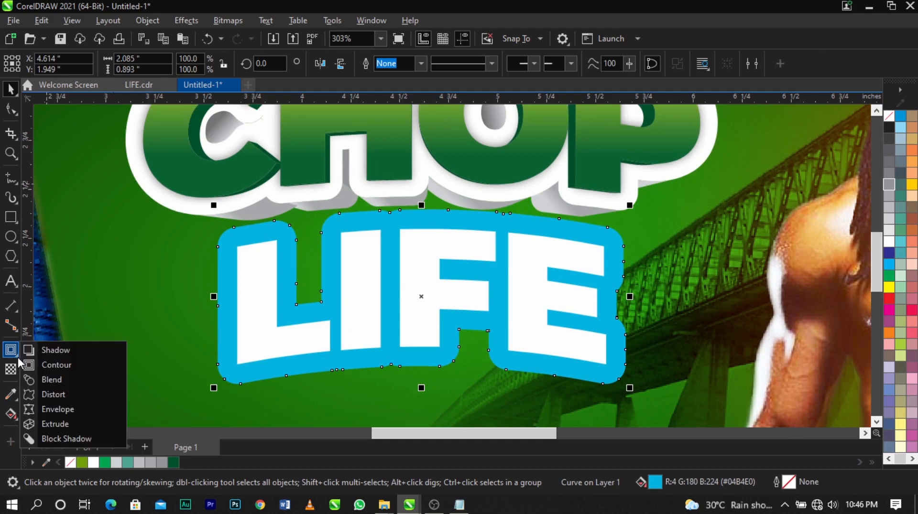
click(63, 424)
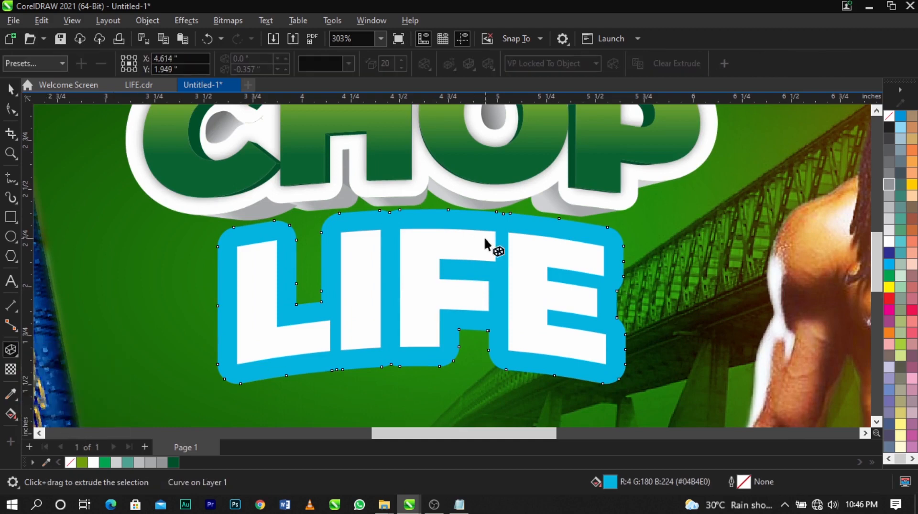
drag(446, 210, 463, 321)
drag(430, 379, 421, 399)
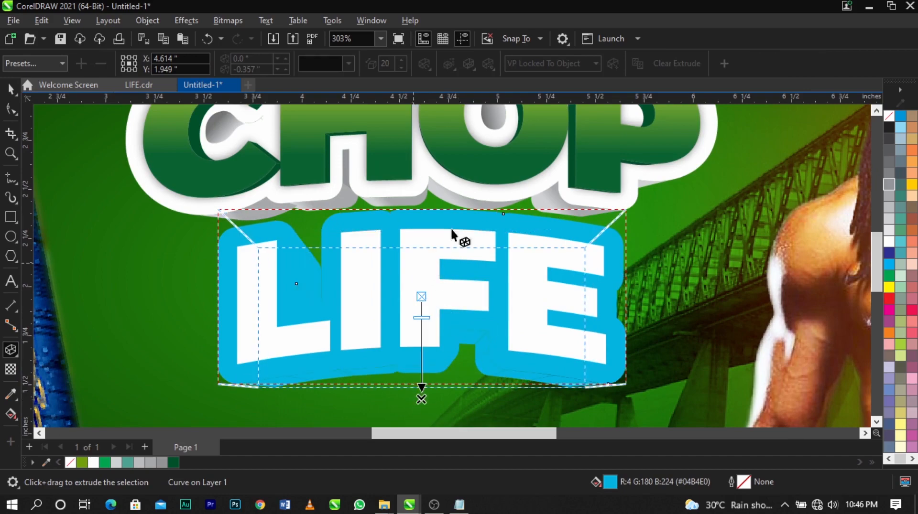
scroll(380, 194, down, 2)
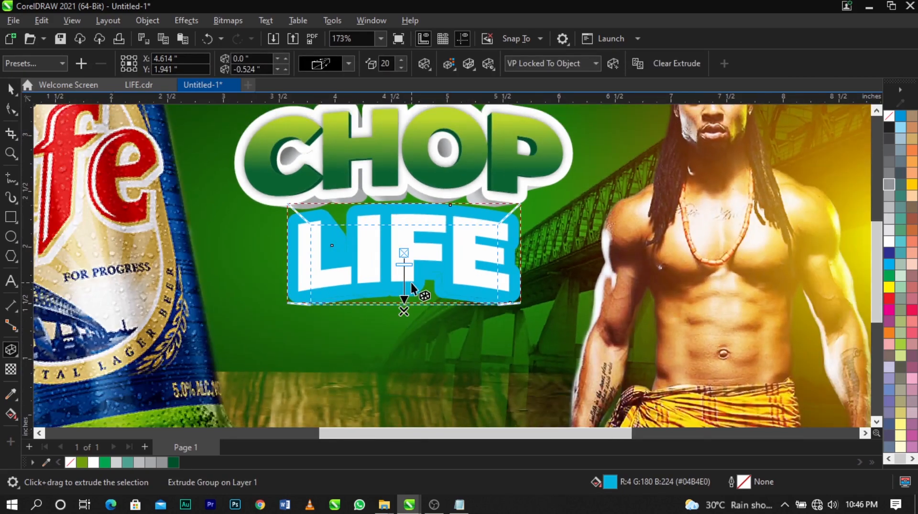
Step: Undo the extrusion, the downward shift and the separation so LIFE and its contour form one contour group
scroll(409, 277, up, 3)
key(ctrl+z)
scroll(524, 274, down, 2)
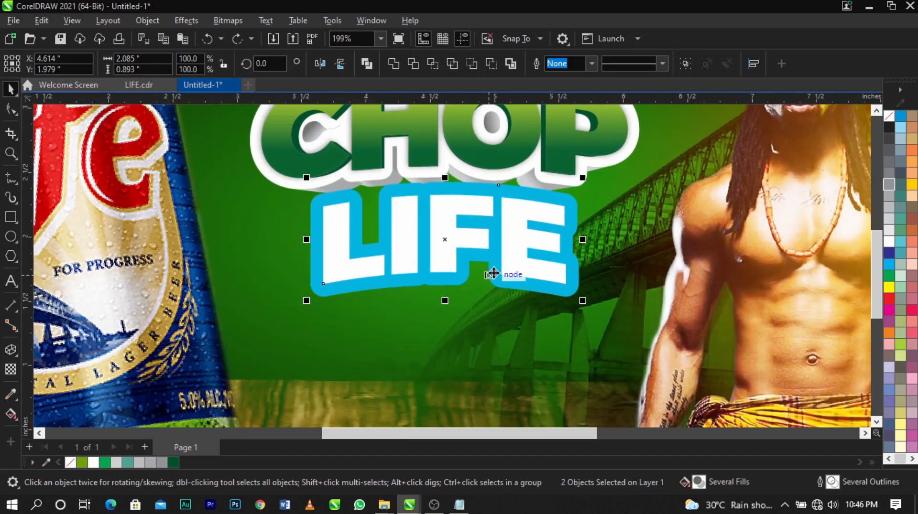
scroll(465, 194, up, 1)
click(674, 231)
click(609, 233)
click(667, 234)
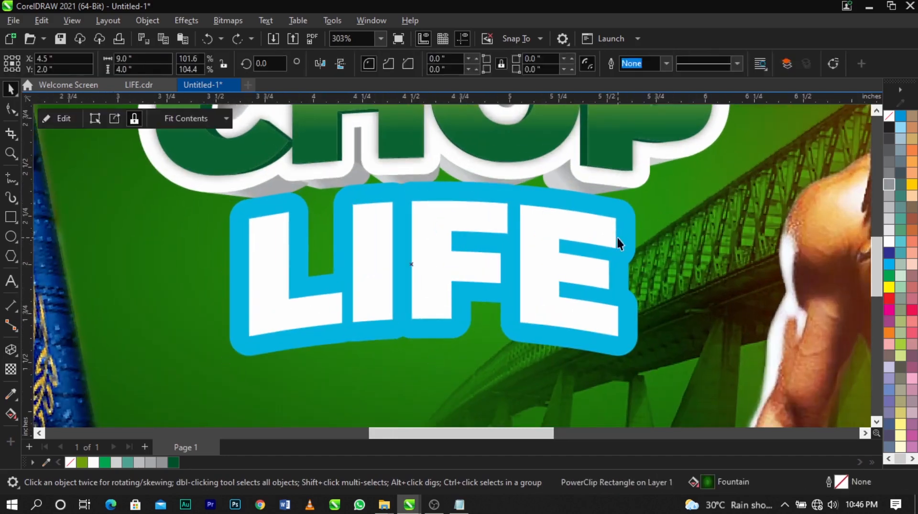
click(617, 237)
scroll(504, 213, up, 2)
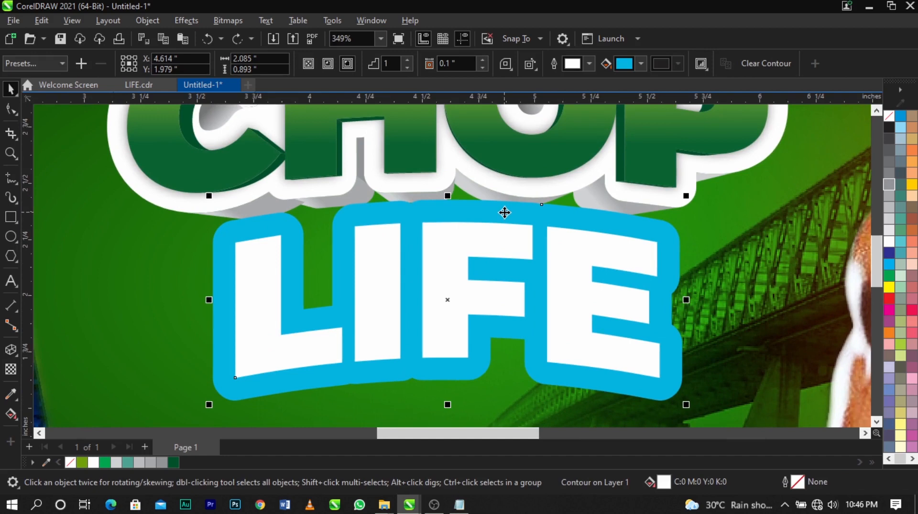
Step: Break the contour apart from the LIFE text and undo the test move of the white letters
right_click(505, 212)
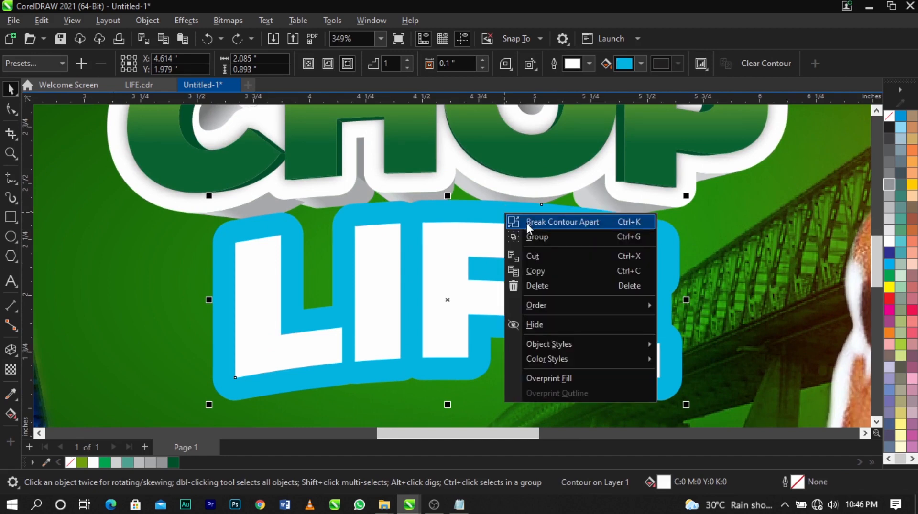
click(527, 223)
drag(604, 254, 361, 286)
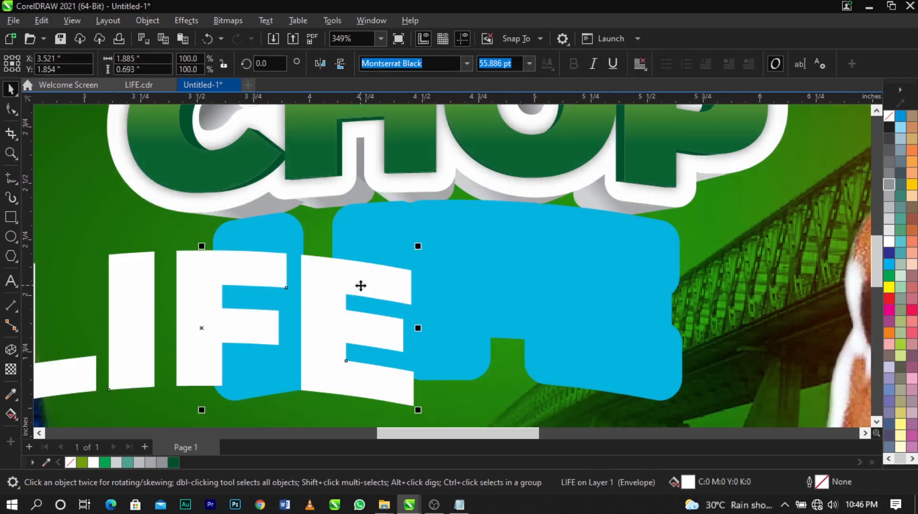
click(658, 290)
key(ctrl+z)
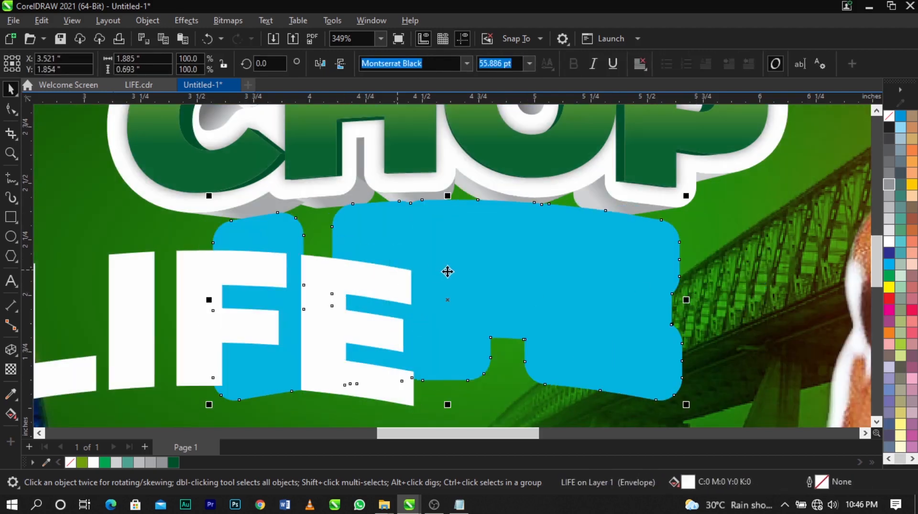
Step: Extrude the blue contour shape behind LIFE straight down with the Extrude tool, placing the vanishing point at 0.0", -0.672"
click(669, 264)
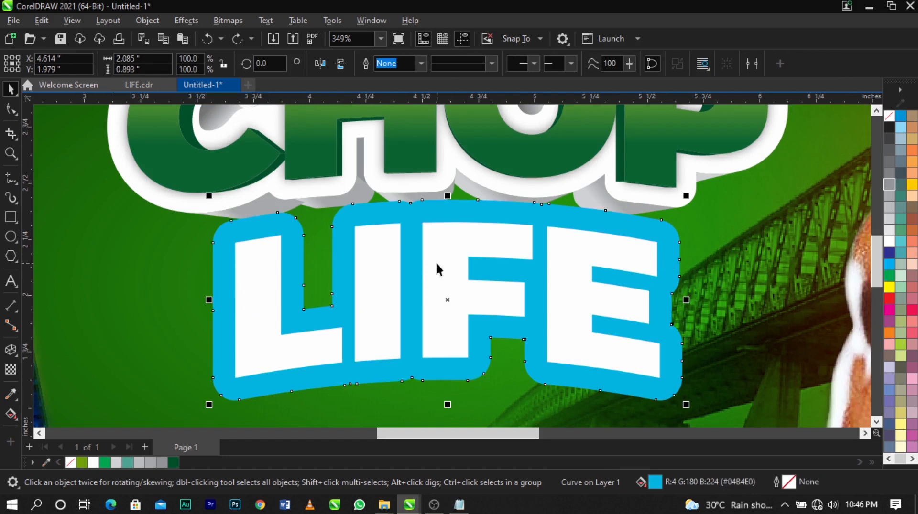
scroll(452, 243, down, 2)
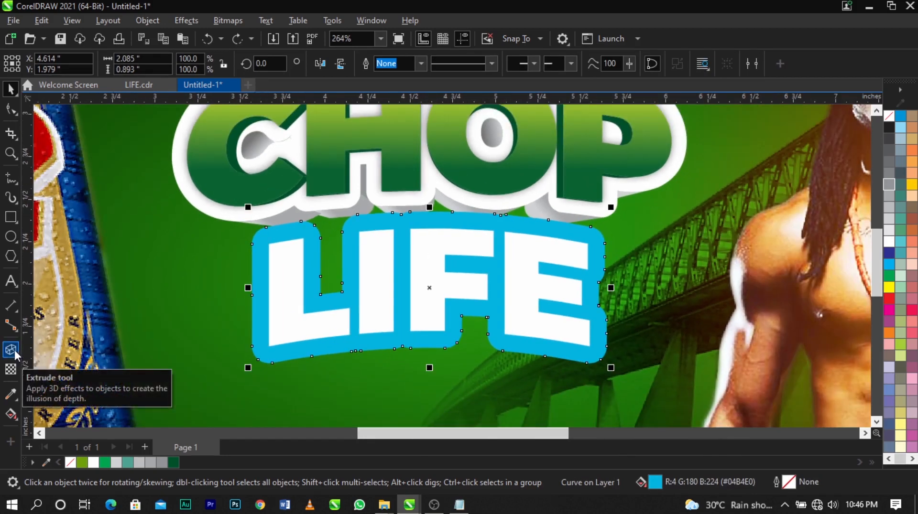
click(11, 350)
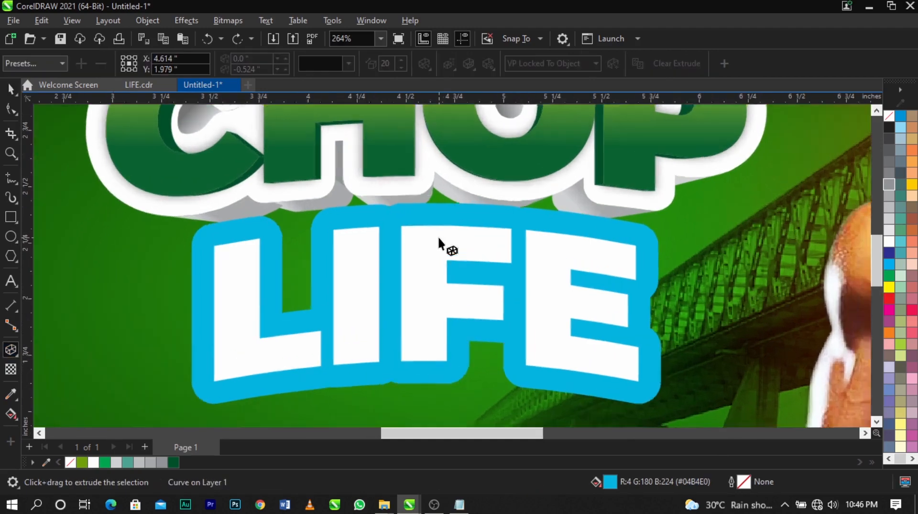
scroll(432, 288, up, 5)
scroll(433, 288, down, 5)
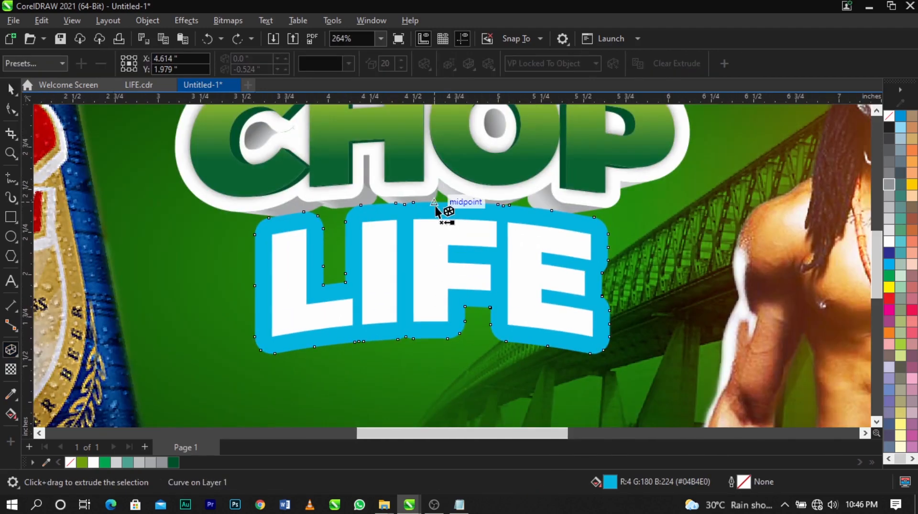
scroll(434, 206, down, 1)
scroll(435, 207, up, 1)
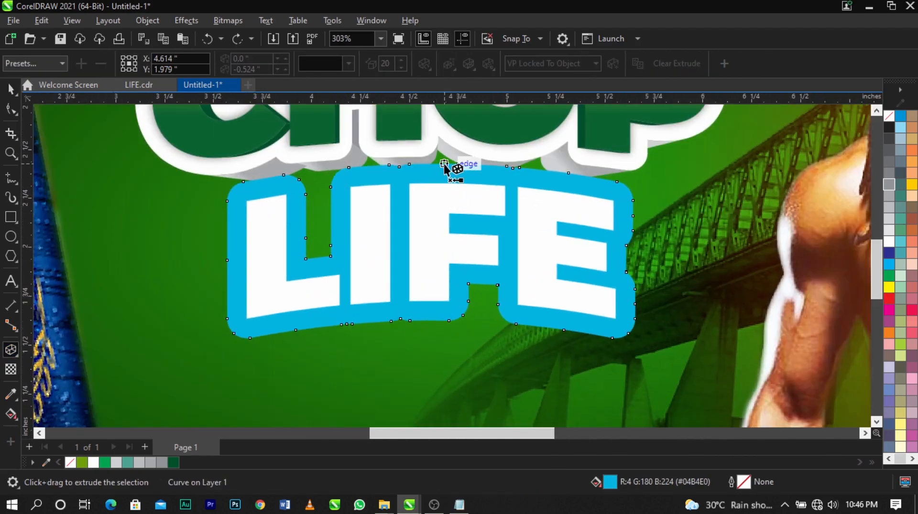
drag(444, 165, 432, 382)
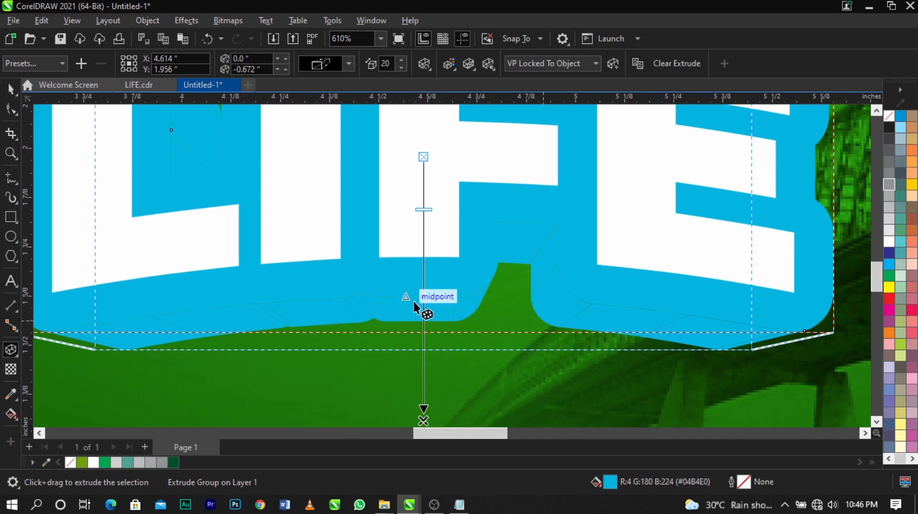
scroll(471, 280, down, 3)
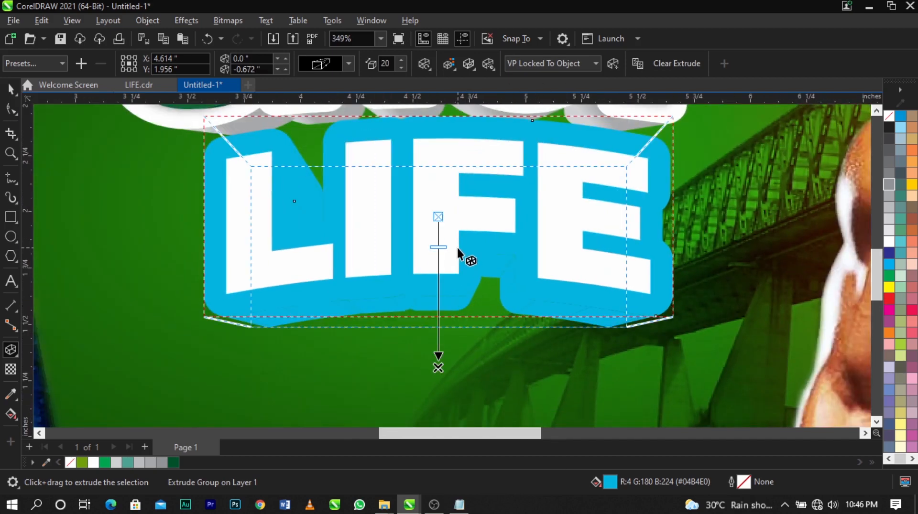
scroll(457, 249, up, 2)
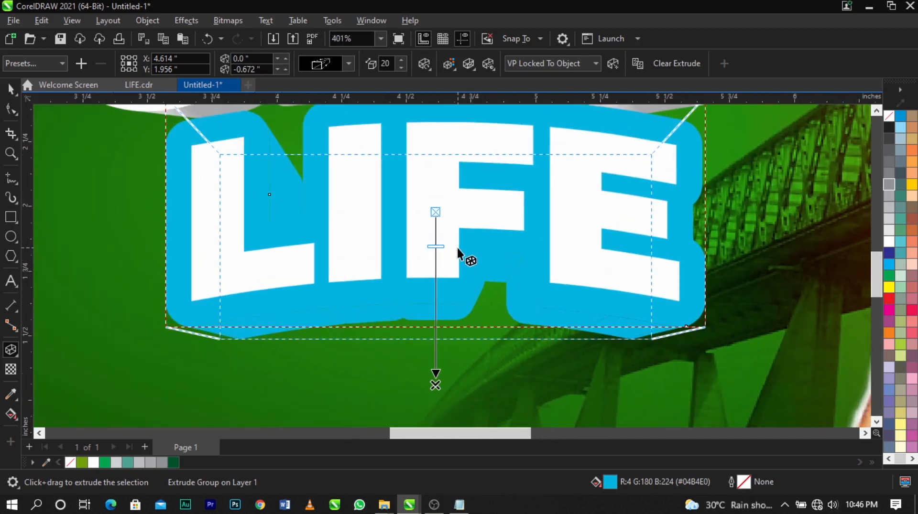
Step: Give the LIFE contour's extrusion a solid plum fill of C:42 M:84 Y:47 K:23
click(449, 63)
click(474, 98)
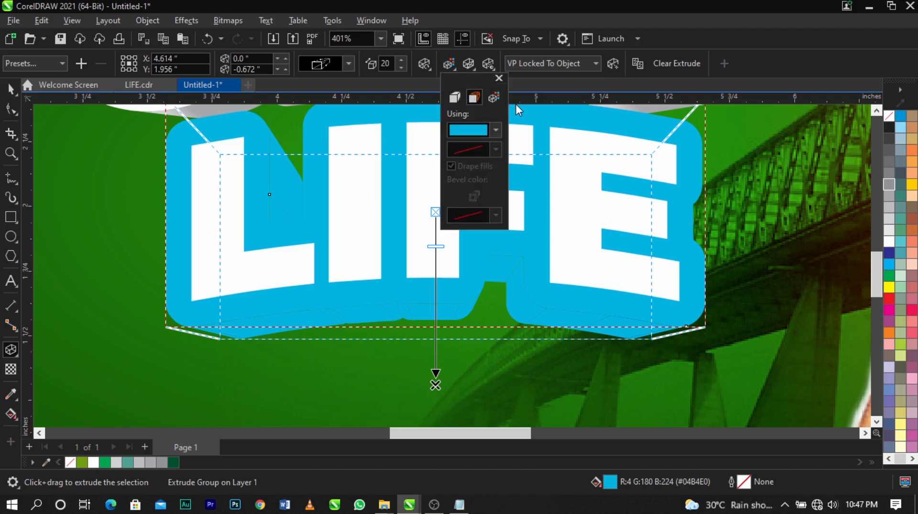
click(495, 130)
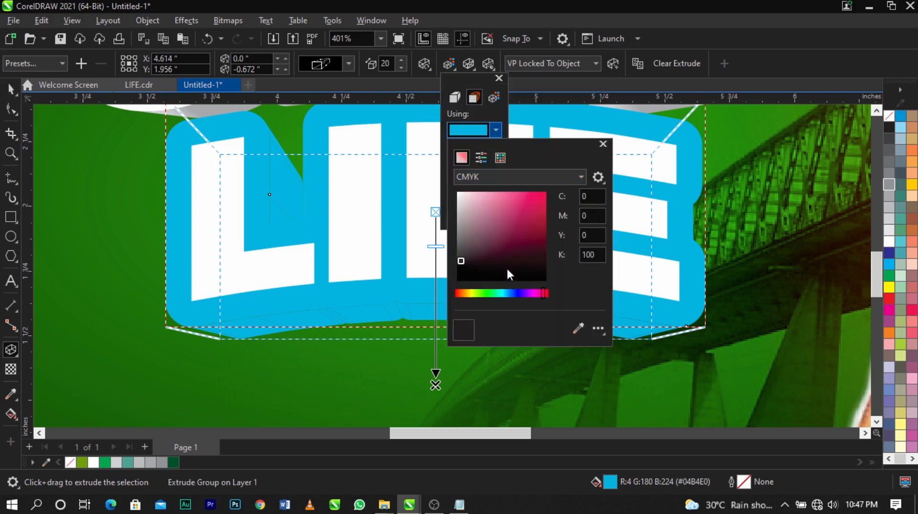
click(498, 234)
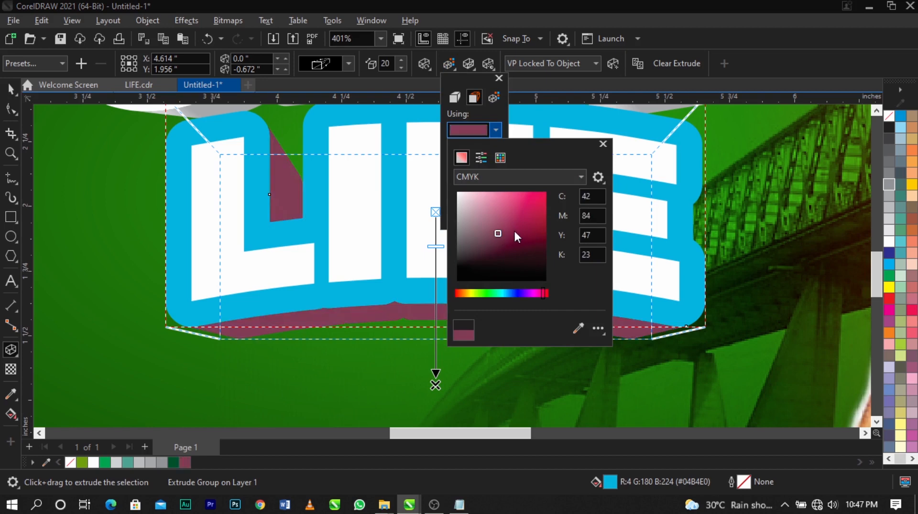
click(407, 293)
click(515, 310)
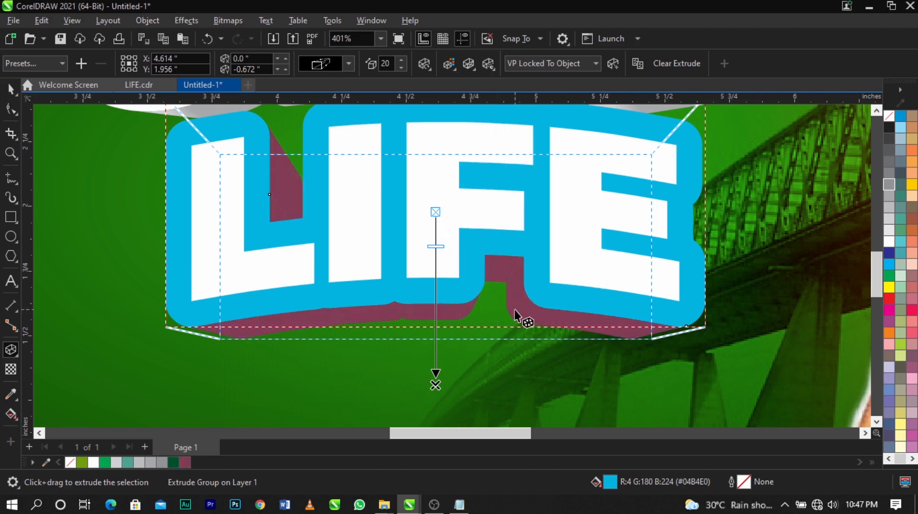
Step: Break the extrude group apart so the plum depth separates from the blue contour shape
click(11, 88)
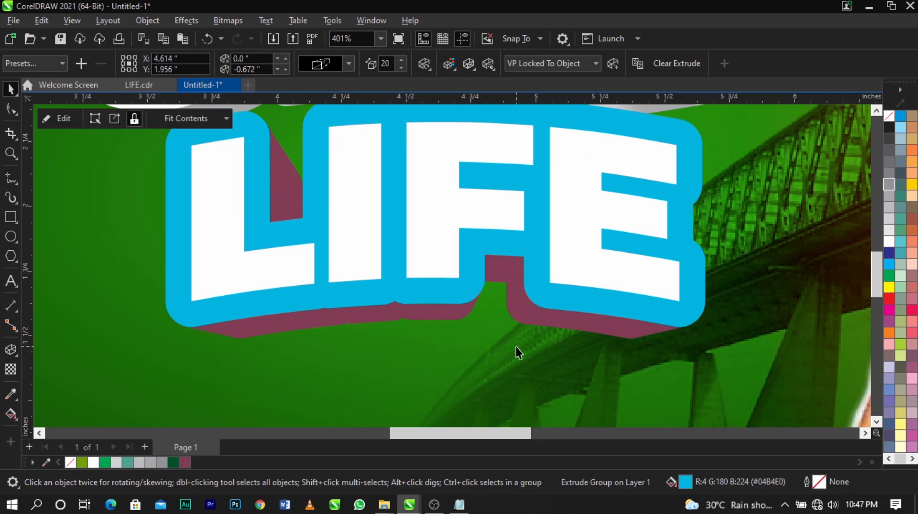
right_click(517, 315)
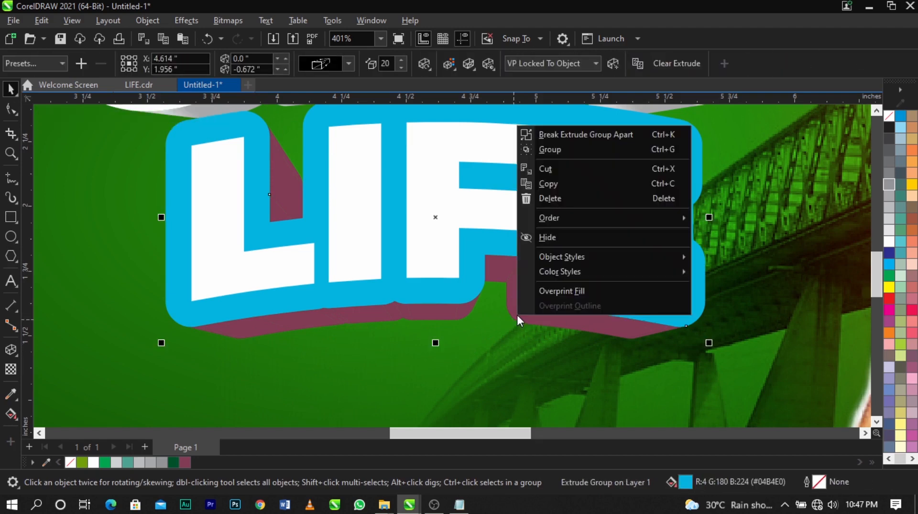
click(563, 138)
click(552, 357)
scroll(552, 272, down, 2)
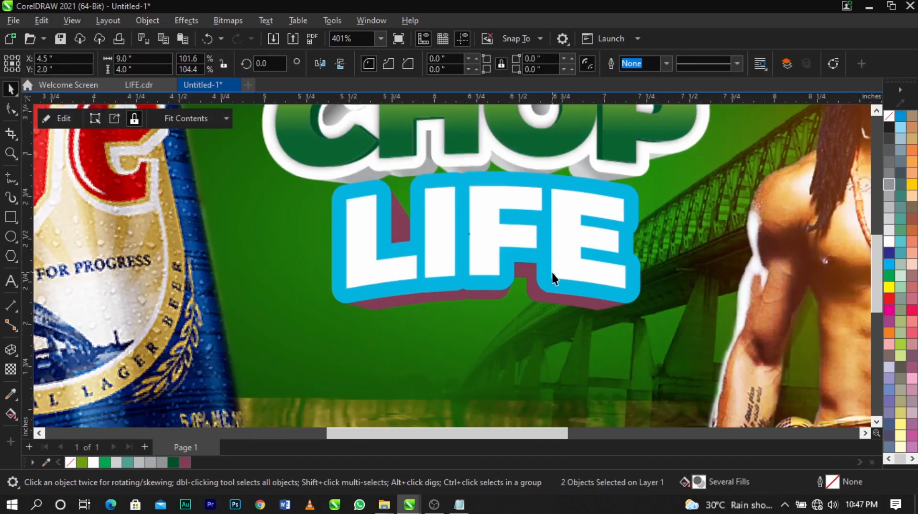
drag(524, 275, 524, 373)
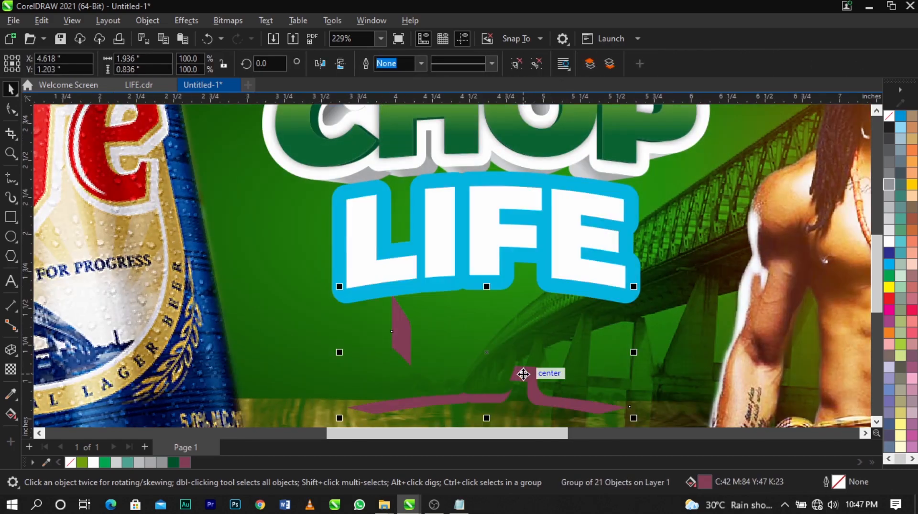
scroll(506, 197, down, 2)
scroll(507, 197, up, 1)
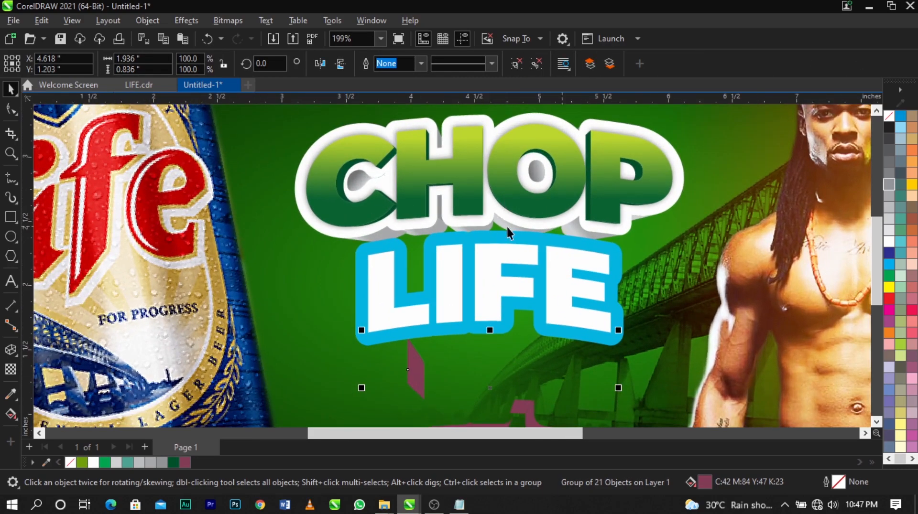
key(ctrl+z)
Step: Ungroup the plum extrusion group beneath LIFE into individual pieces
click(687, 327)
key(z)
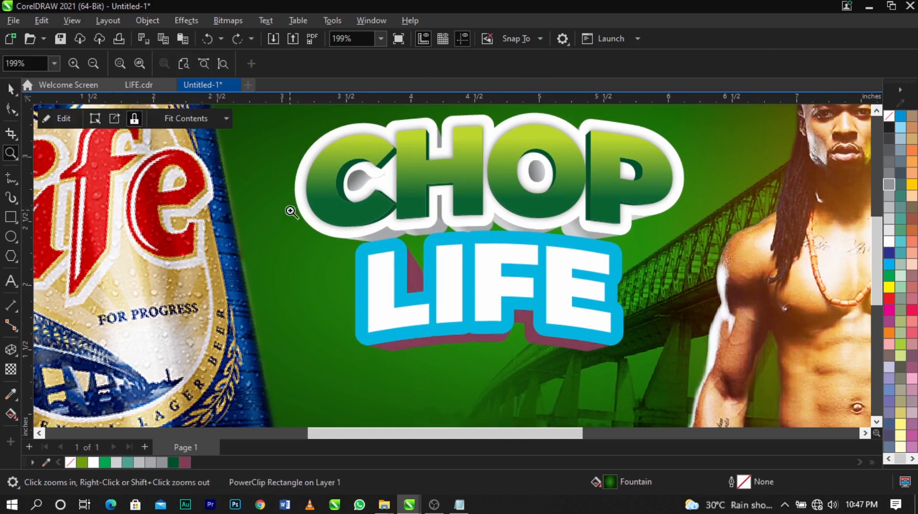
drag(280, 201, 705, 377)
key(space)
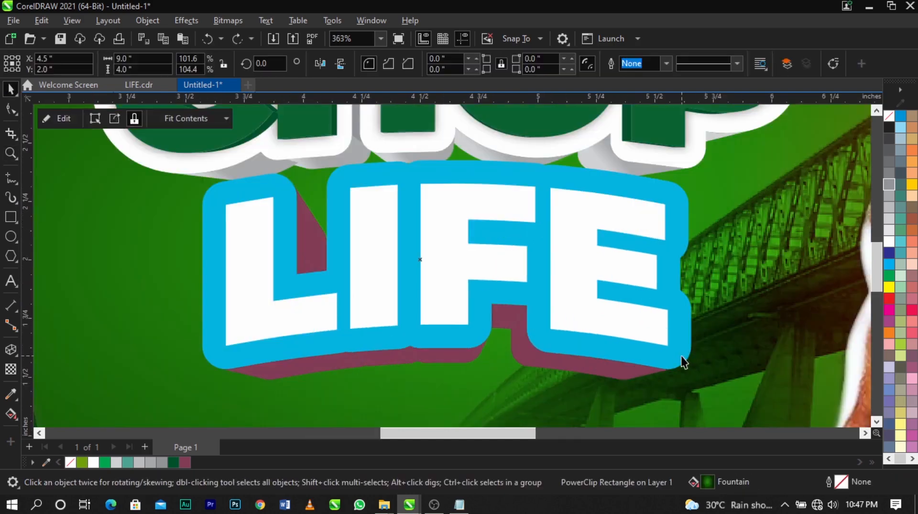
click(612, 375)
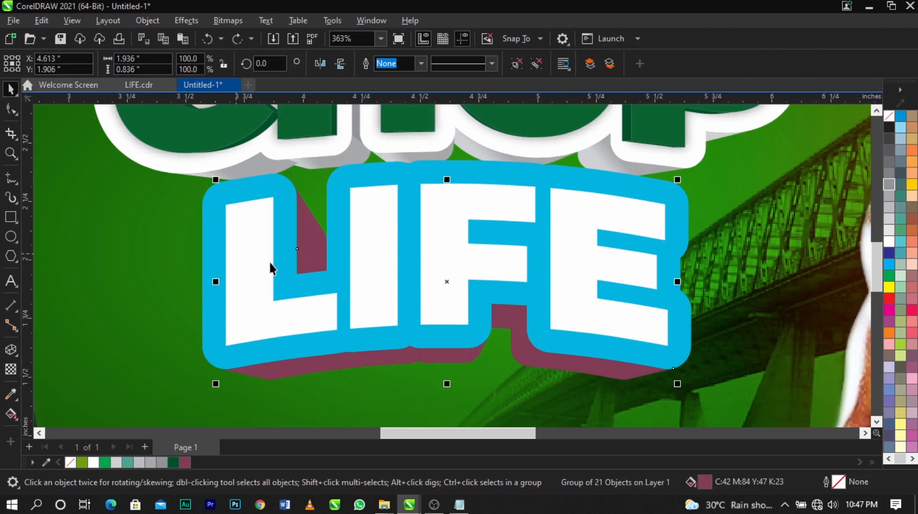
click(517, 68)
click(788, 290)
drag(621, 372, 651, 395)
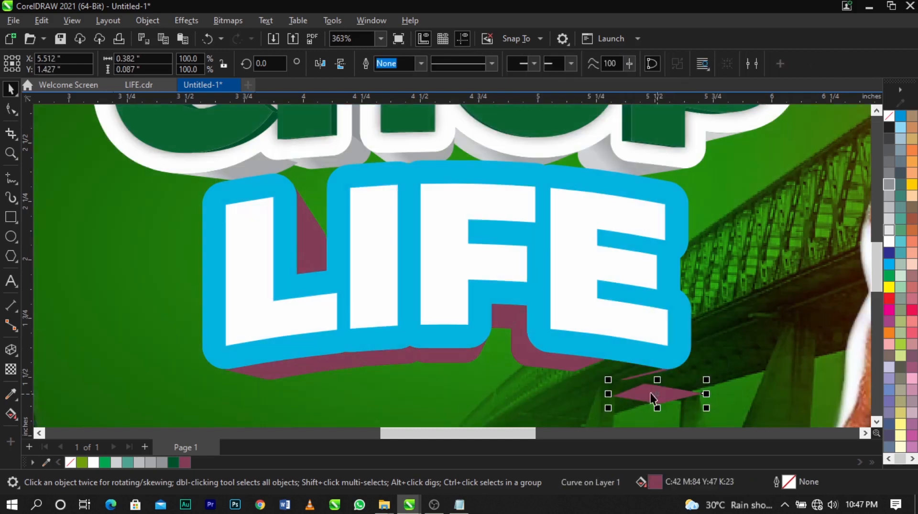
key(ctrl+z)
click(745, 392)
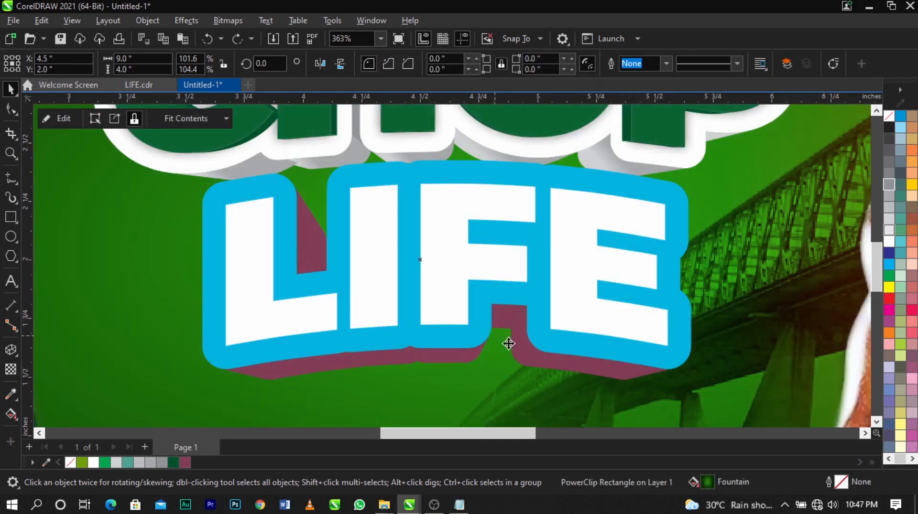
Step: Select the five plum extrusion pieces running beneath the letter E and weld them into one shape
scroll(563, 368, up, 2)
click(488, 345)
shift+click(576, 371)
shift+click(641, 374)
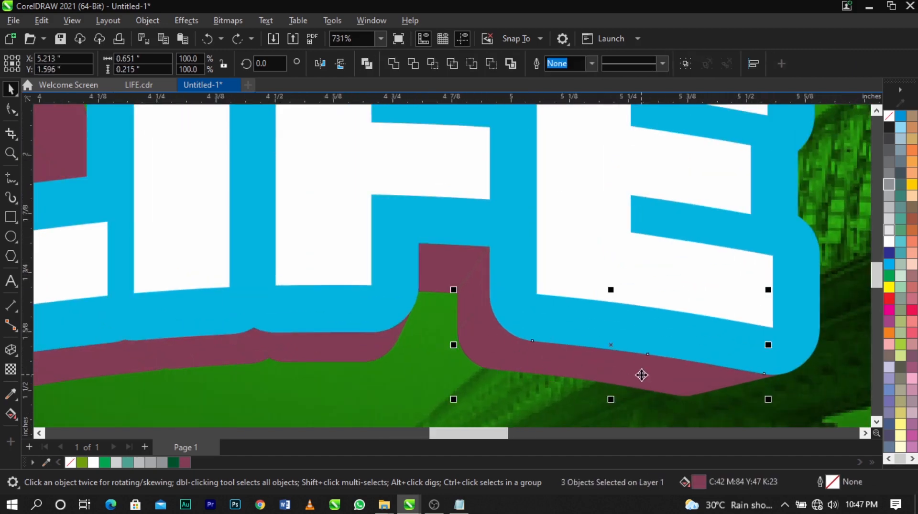
shift+click(703, 380)
scroll(725, 384, up, 2)
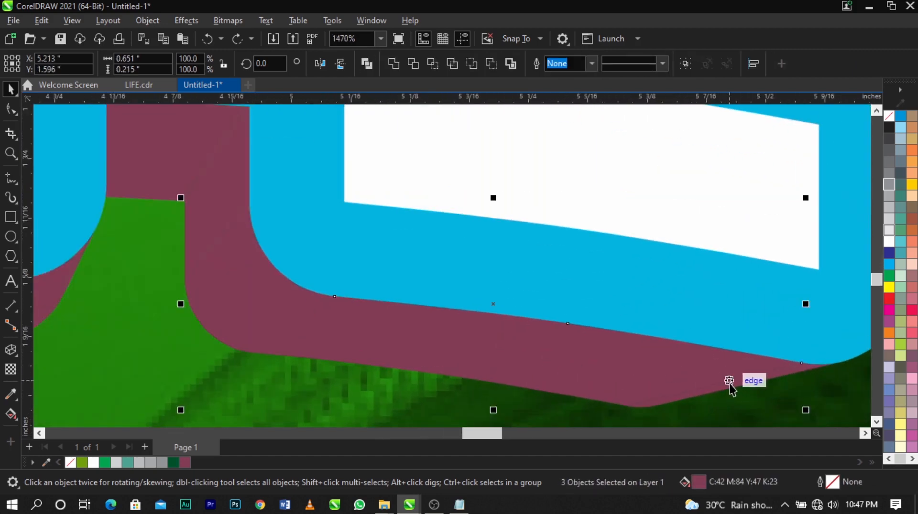
shift+click(758, 374)
scroll(677, 371, down, 2)
drag(670, 372, 656, 399)
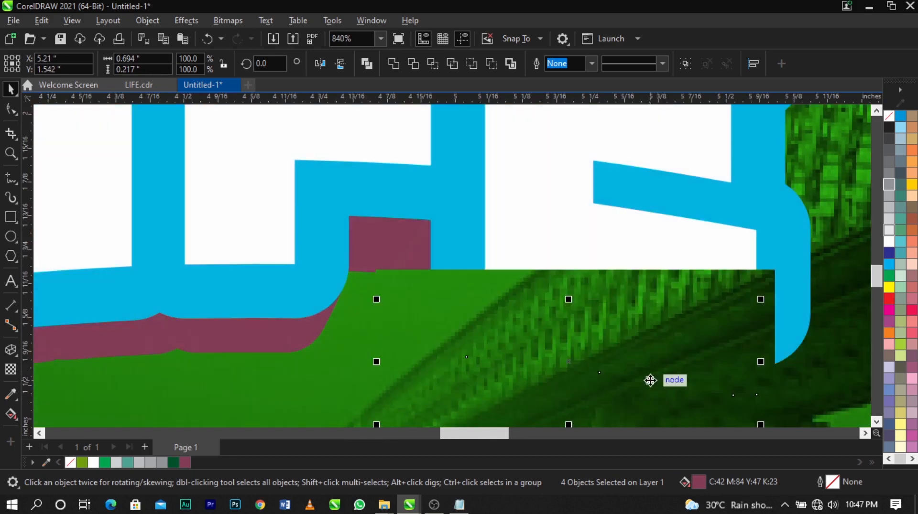
scroll(416, 251, down, 2)
drag(416, 250, 629, 345)
key(ctrl+z)
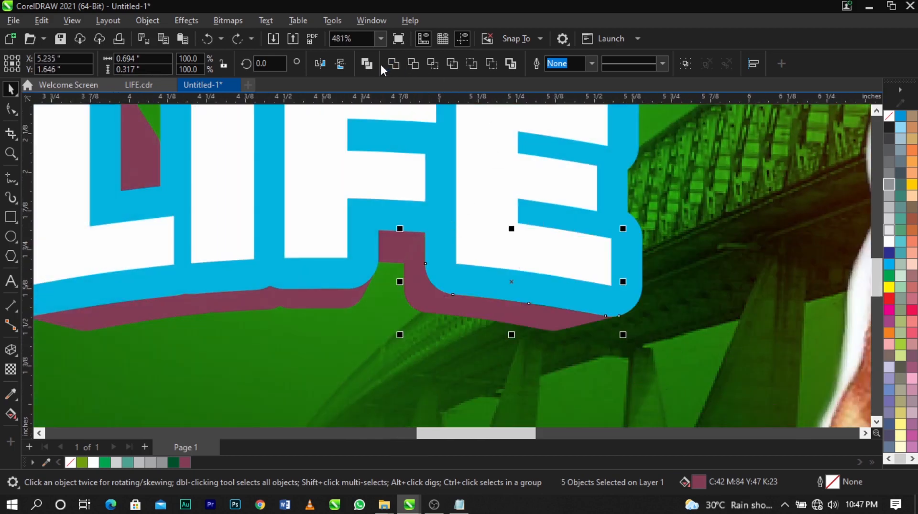
click(385, 62)
click(652, 254)
scroll(683, 317, down, 2)
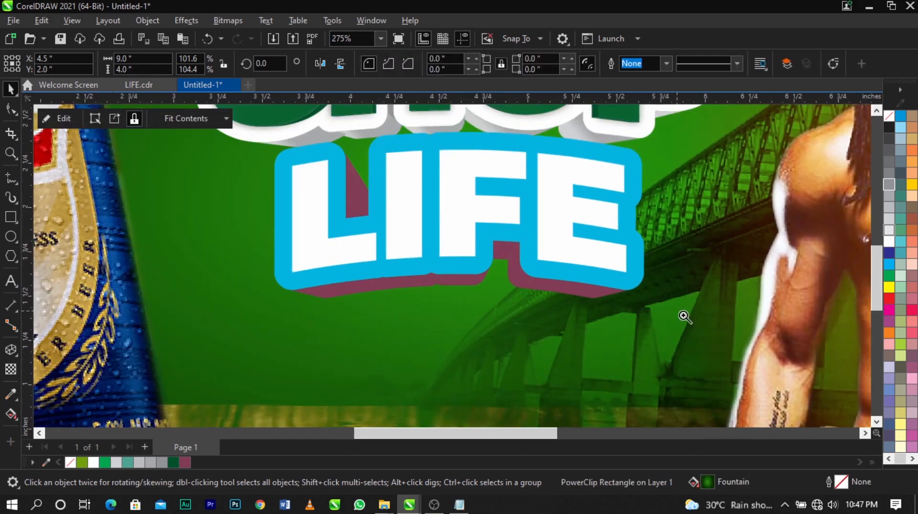
Step: Try moving the plum piece between L and I aside, and undo the move
key(z)
drag(694, 325, 234, 140)
key(space)
click(261, 173)
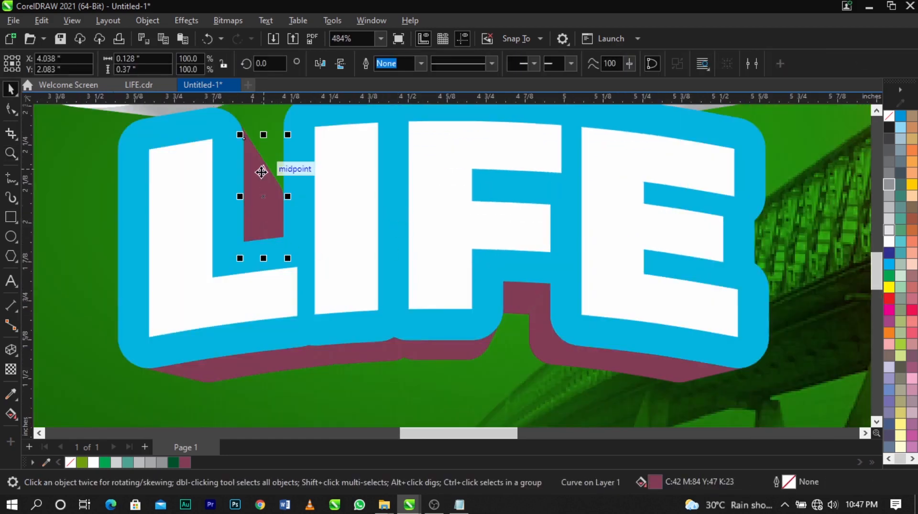
drag(262, 171, 152, 178)
key(ctrl+z)
click(823, 340)
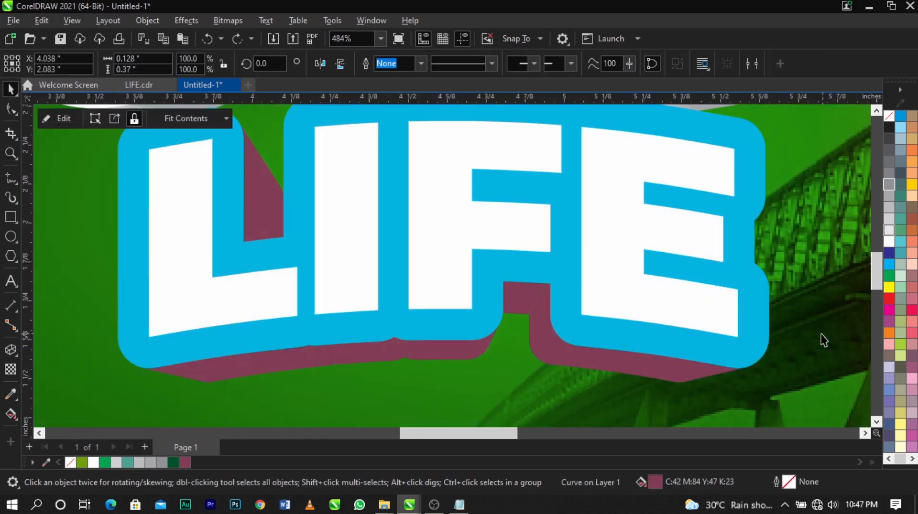
Step: Copy the gray gradient fill from the CHOP shadow piece beneath P onto the welded plum shape below the E
click(687, 365)
scroll(563, 263, down, 2)
scroll(613, 166, up, 1)
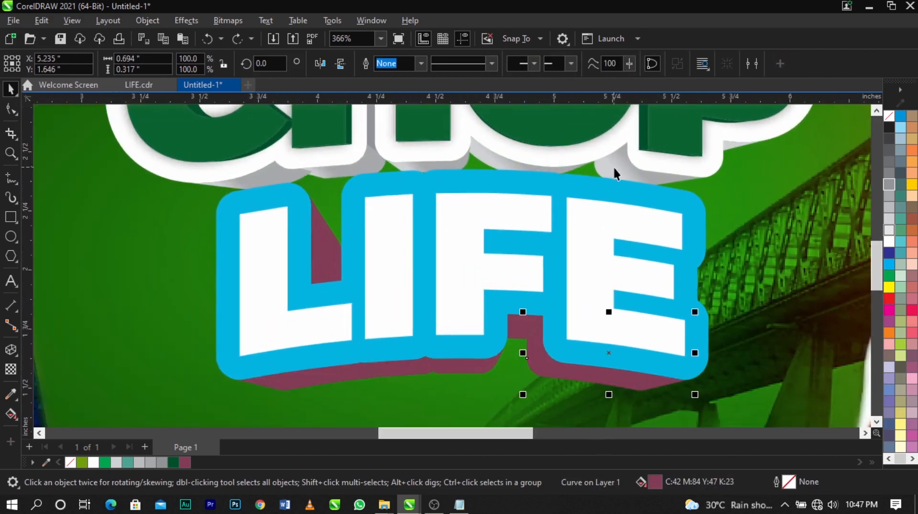
click(615, 170)
drag(618, 166, 541, 354)
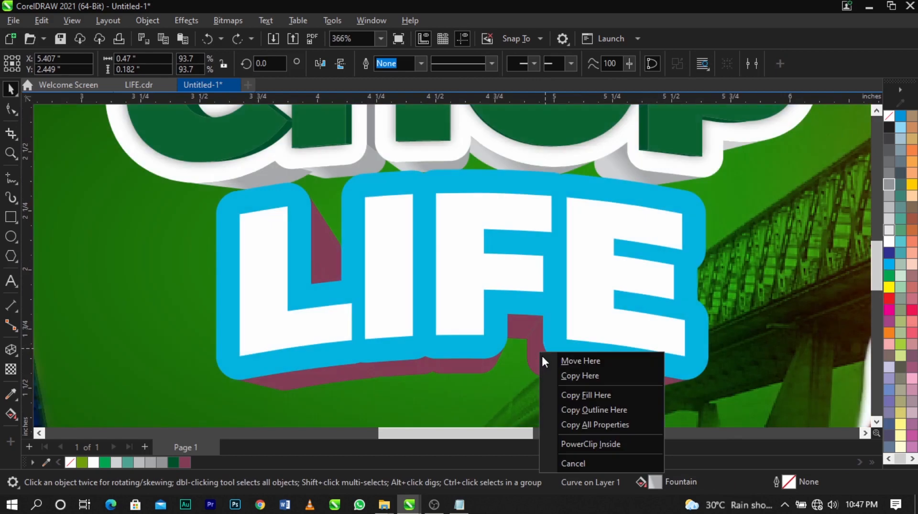
click(568, 396)
click(549, 400)
Step: Fill the plum extrusion face between F and E with 70% black
key(F3)
key(z)
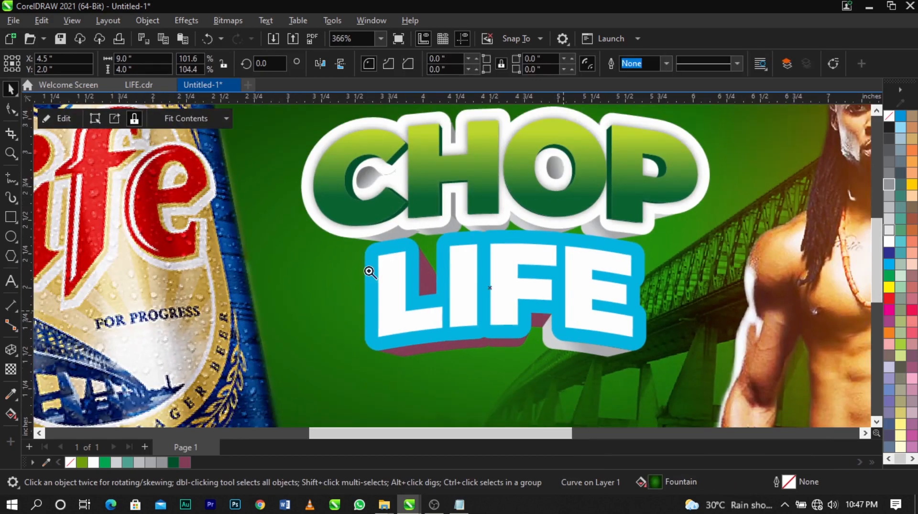
drag(320, 250, 719, 402)
key(space)
click(498, 259)
scroll(498, 259, up, 2)
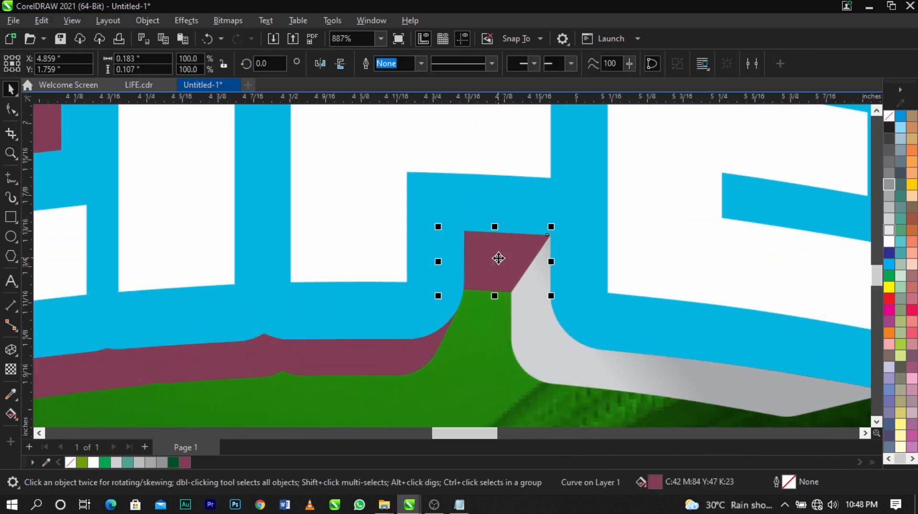
click(889, 166)
scroll(521, 274, up, 2)
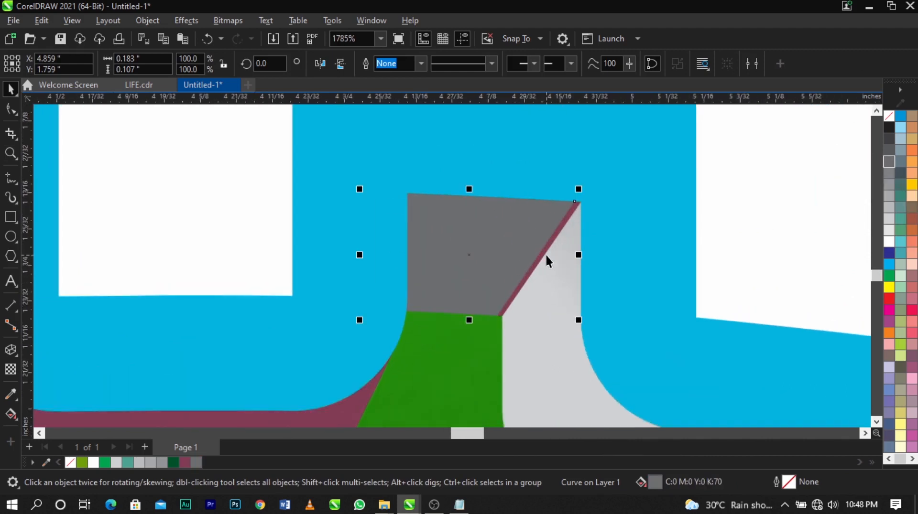
Step: Select the plum sliver together with the gray extrusion face between F and E and fill both with 60% black
click(545, 249)
shift+click(540, 245)
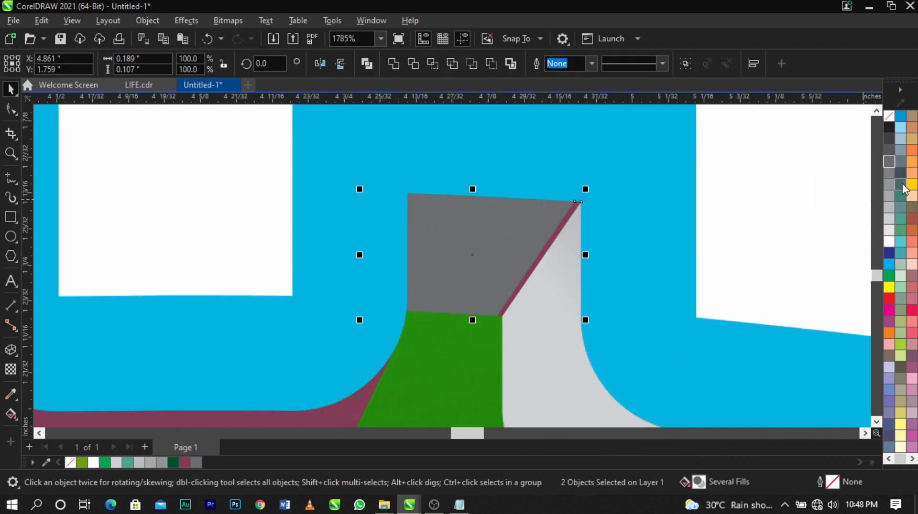
click(902, 185)
scroll(523, 246, down, 4)
click(508, 354)
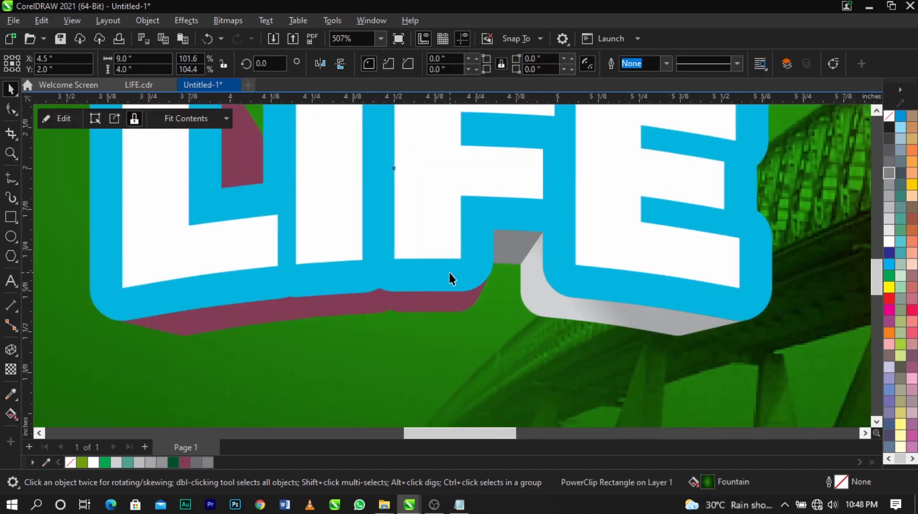
Step: Copy the gray gradient fill from the extrusion shape beneath E onto the plum piece beneath F
scroll(449, 277, up, 1)
click(621, 320)
drag(621, 320, 464, 321)
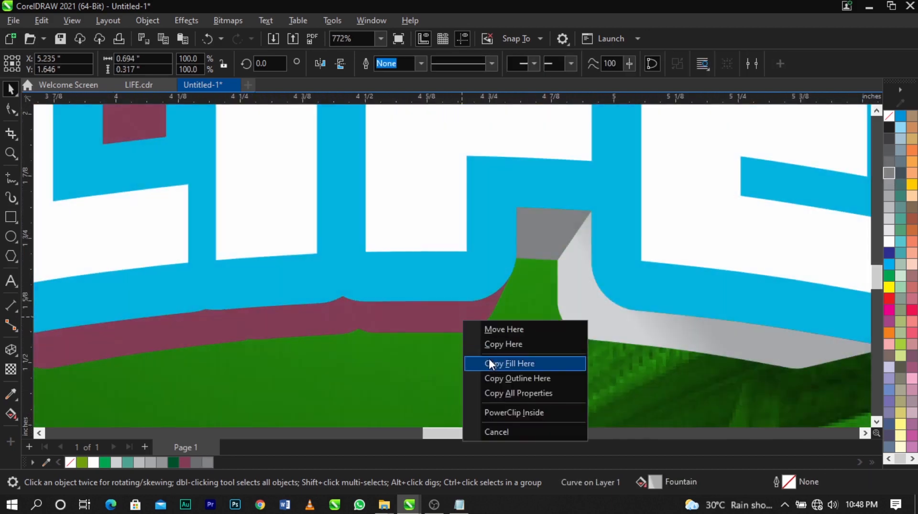
click(489, 364)
Step: Weld the two plum pieces at F's rounded lower-right corner onto the gradient-filled shape beneath F
click(471, 321)
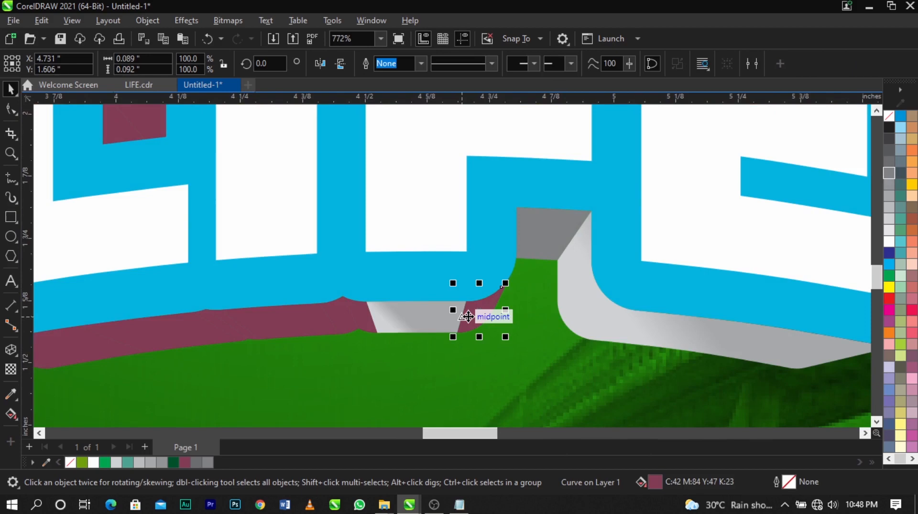
shift+click(430, 324)
scroll(469, 311, up, 1)
click(393, 64)
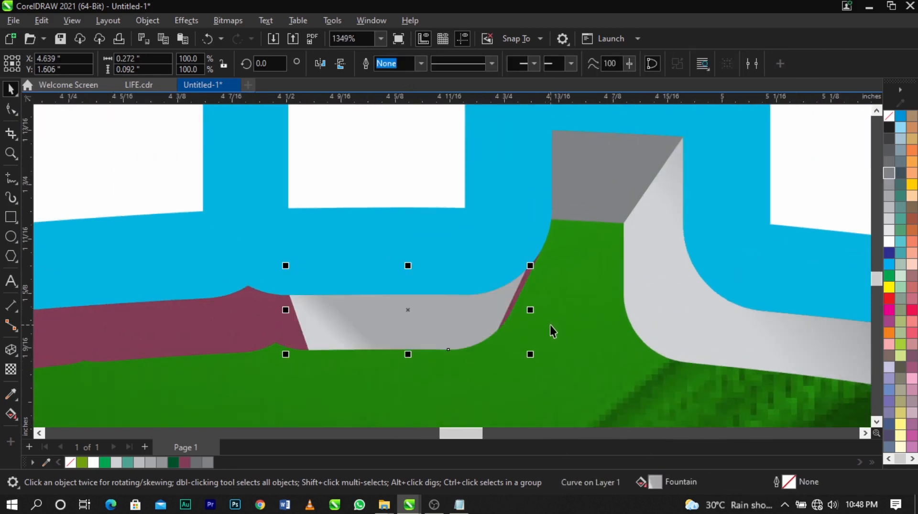
click(550, 324)
scroll(517, 298, up, 1)
click(523, 299)
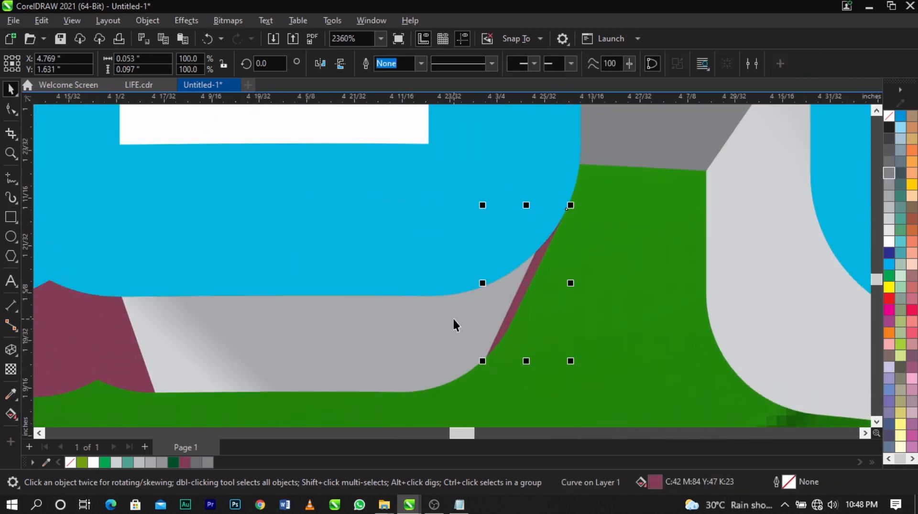
shift+click(454, 321)
click(393, 65)
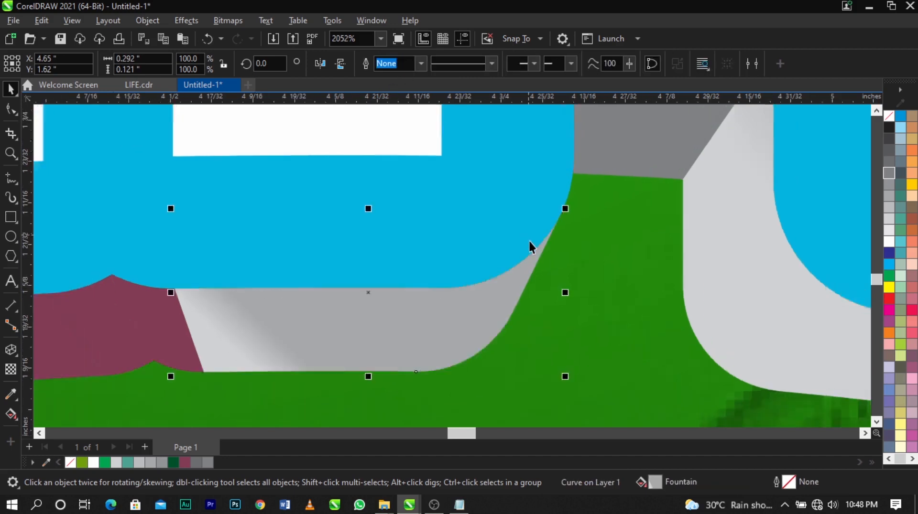
Step: Weld the small plum piece at F's lower-left curve onto the gradient-filled shape beneath F
scroll(487, 305, down, 4)
scroll(383, 290, up, 2)
click(381, 305)
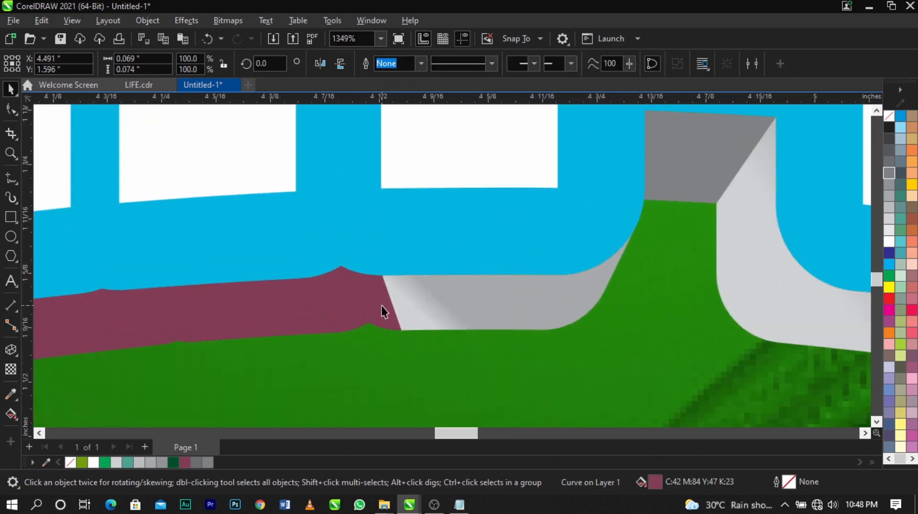
shift+click(423, 309)
click(397, 65)
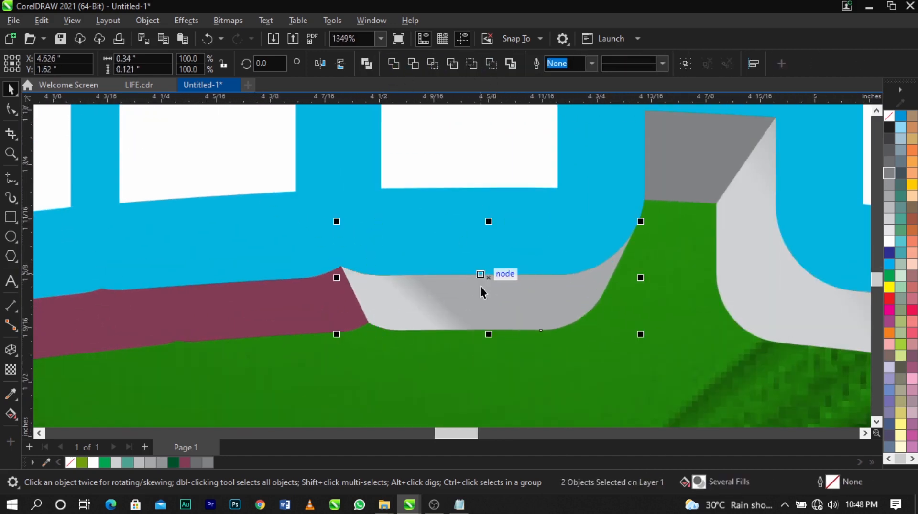
scroll(480, 285, down, 5)
click(532, 335)
Step: Select the plum pieces beneath I along with F's gradient-filled extrusion shape and weld all three together
scroll(471, 312, down, 5)
scroll(406, 297, up, 5)
click(423, 323)
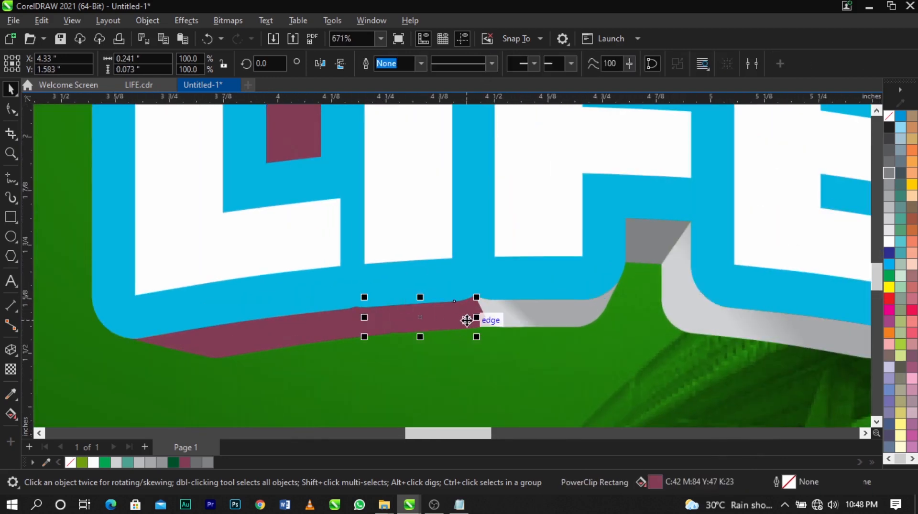
shift+click(481, 320)
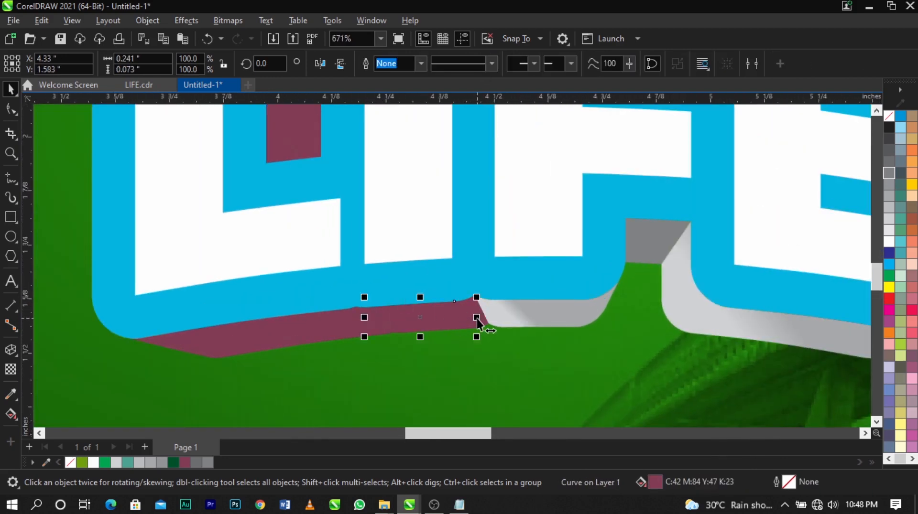
scroll(484, 317, up, 2)
shift+click(500, 316)
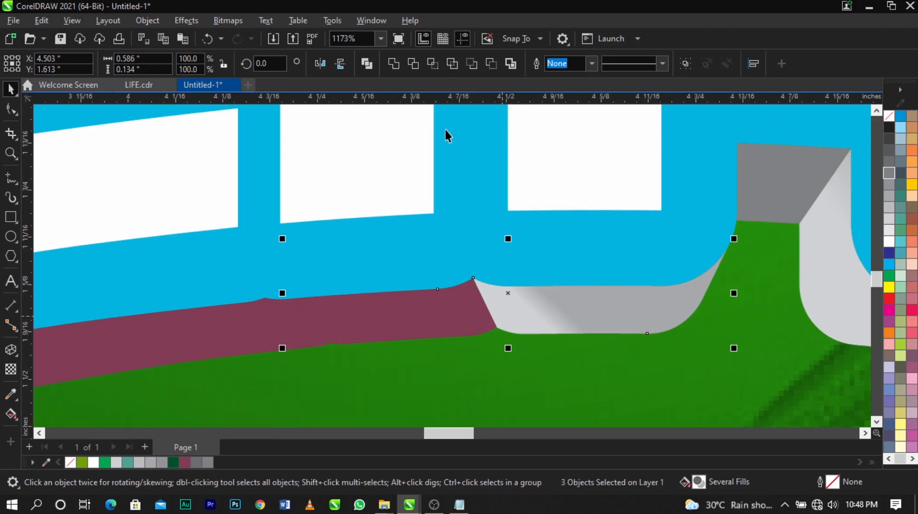
click(394, 65)
Step: Fill the two plum faces beneath L with 50% black, and combine them with the plum sliver at their right end
scroll(489, 314, down, 4)
scroll(422, 315, up, 2)
click(425, 323)
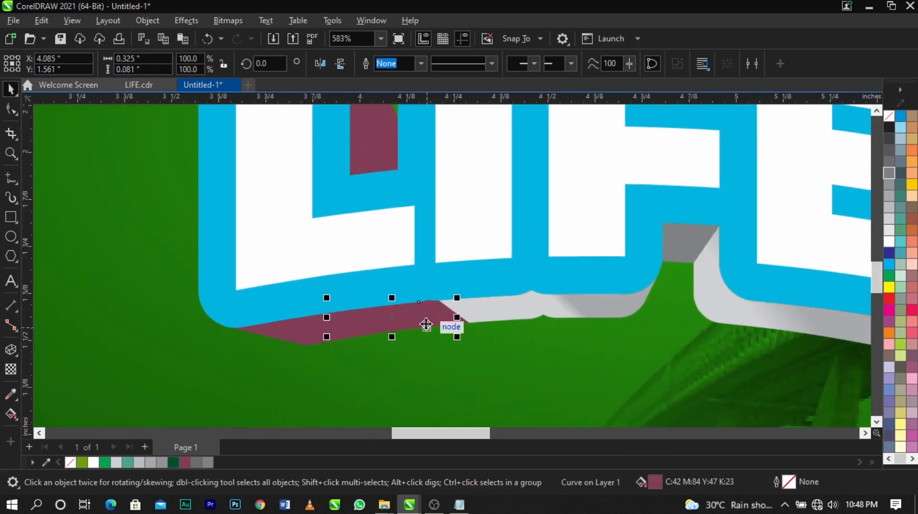
shift+click(308, 337)
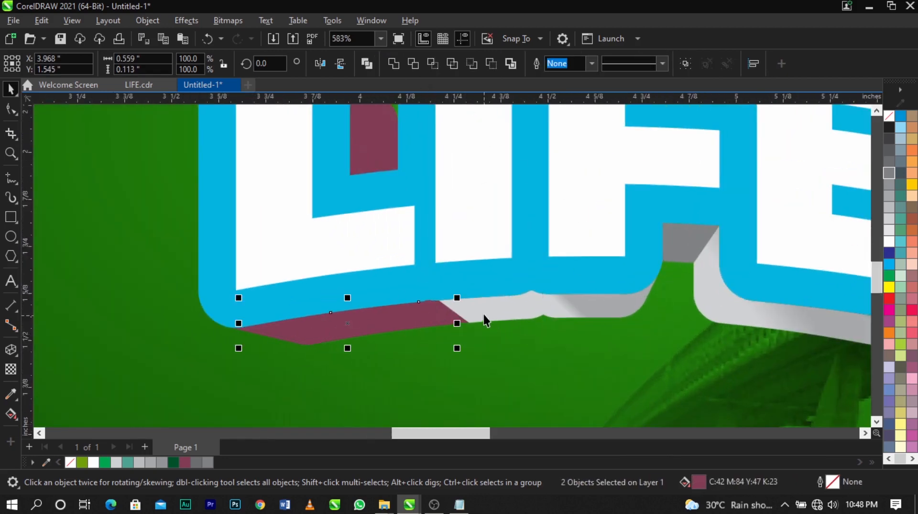
click(887, 187)
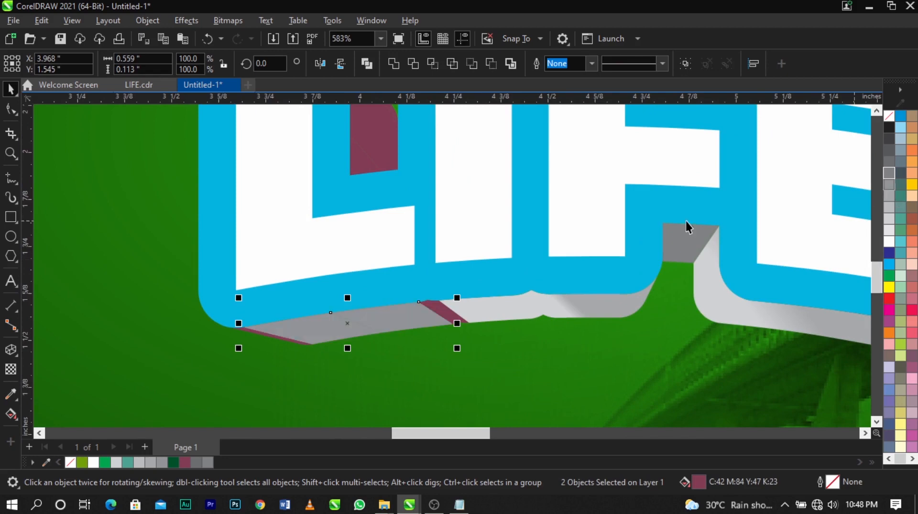
shift+click(446, 311)
click(412, 64)
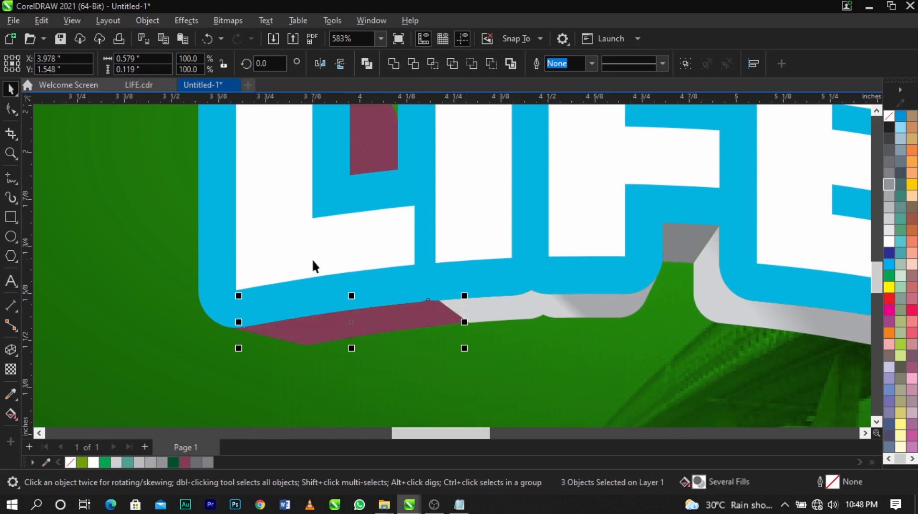
Step: Weld the tapered plum piece at L's lower-left corner to the long plum piece beside it
scroll(270, 339, up, 2)
click(268, 337)
click(259, 331)
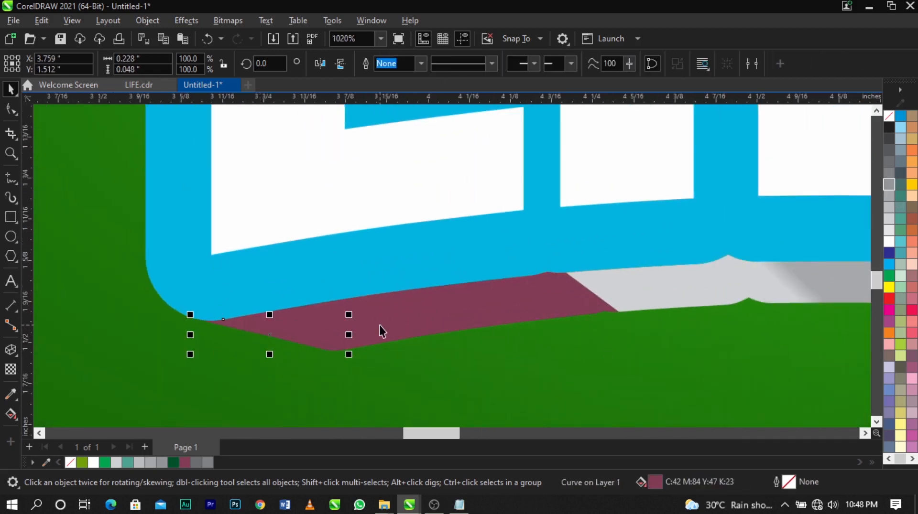
shift+click(380, 325)
click(393, 64)
scroll(427, 236, down, 3)
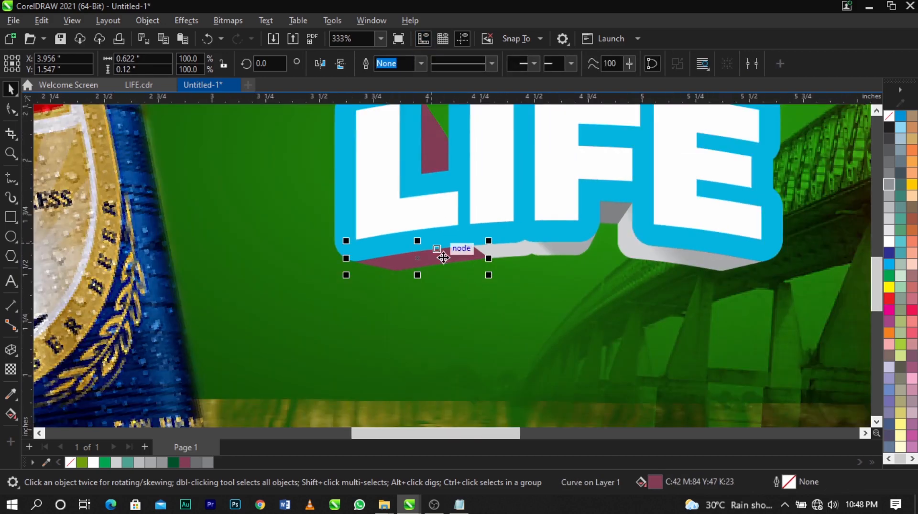
Step: Weld the leftover plum sliver between L and I onto the gradient-filled shape beneath I and F
scroll(493, 261, up, 3)
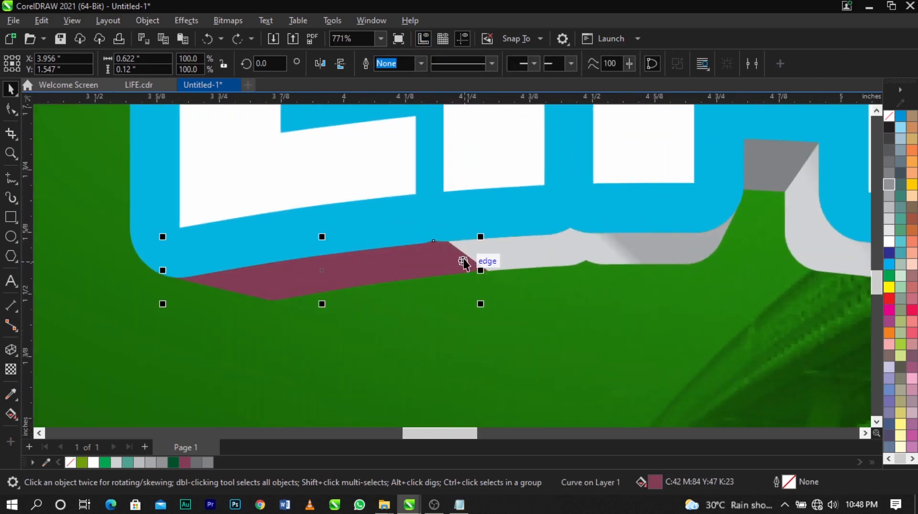
click(464, 253)
click(463, 253)
shift+click(488, 257)
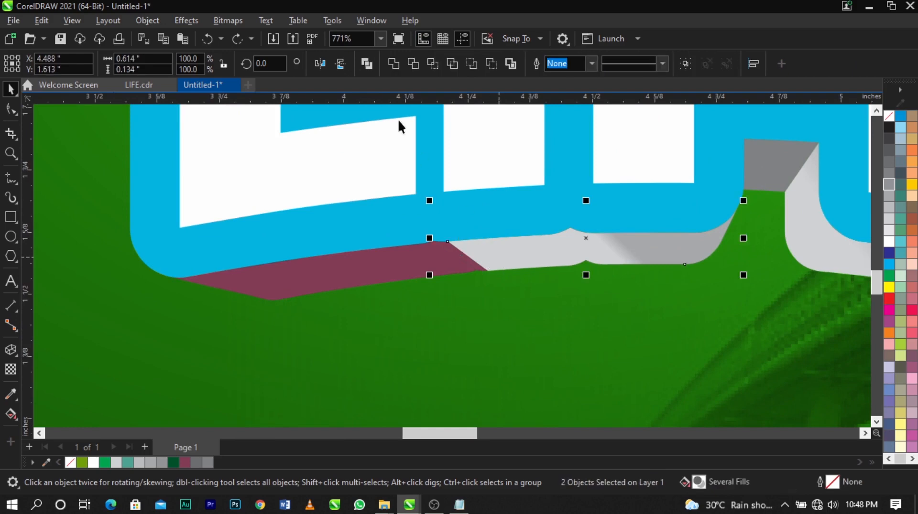
click(391, 69)
Step: Turn the fountain fill of the shape beneath I and F vertical, from light gray at its lower edge to darker gray above
click(432, 266)
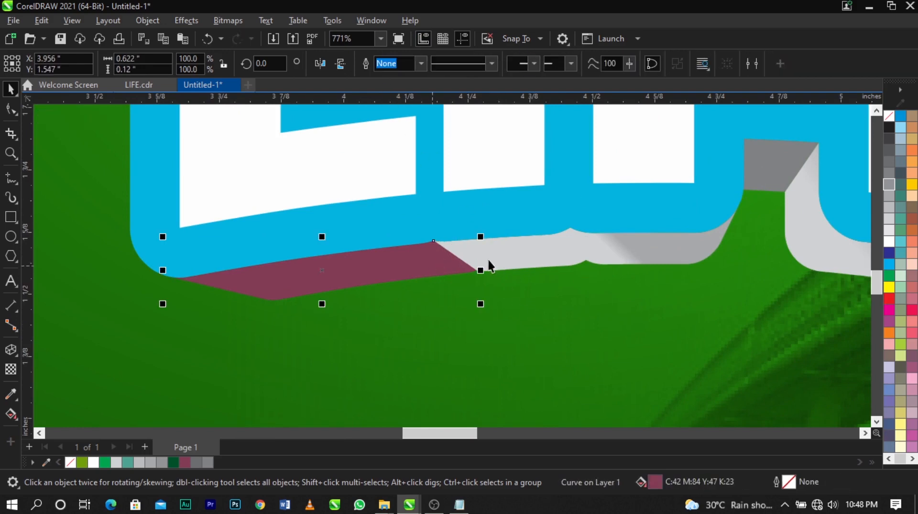
click(658, 255)
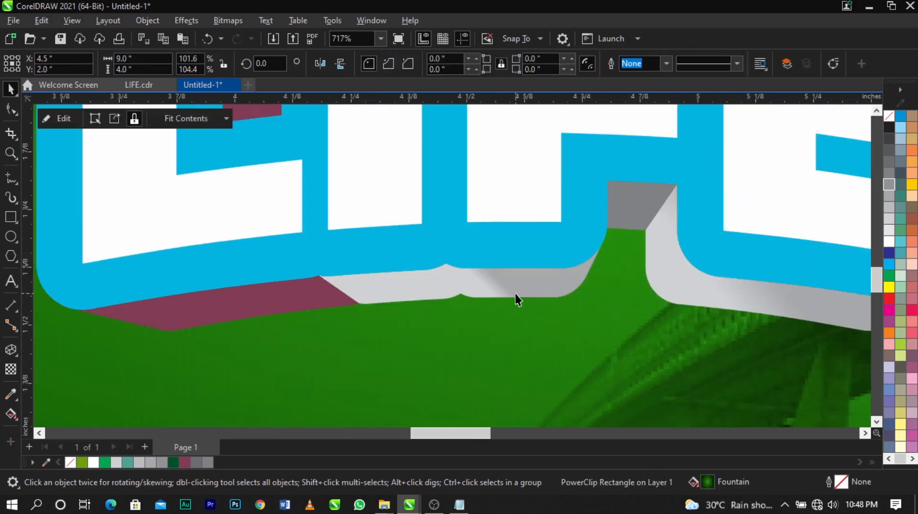
click(514, 293)
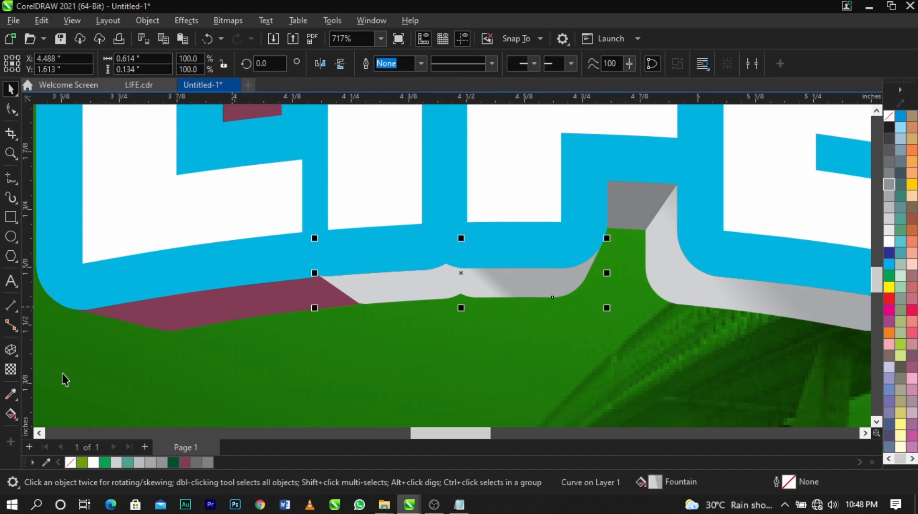
click(11, 414)
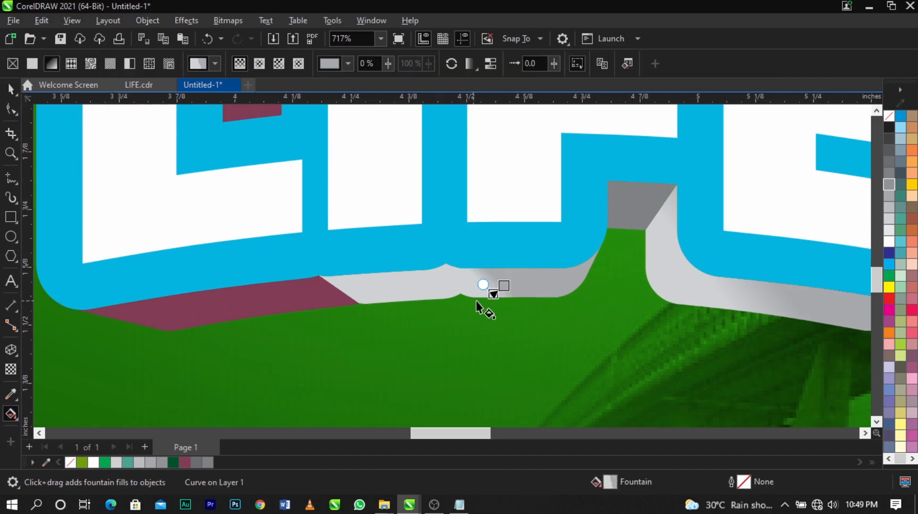
drag(505, 286, 490, 298)
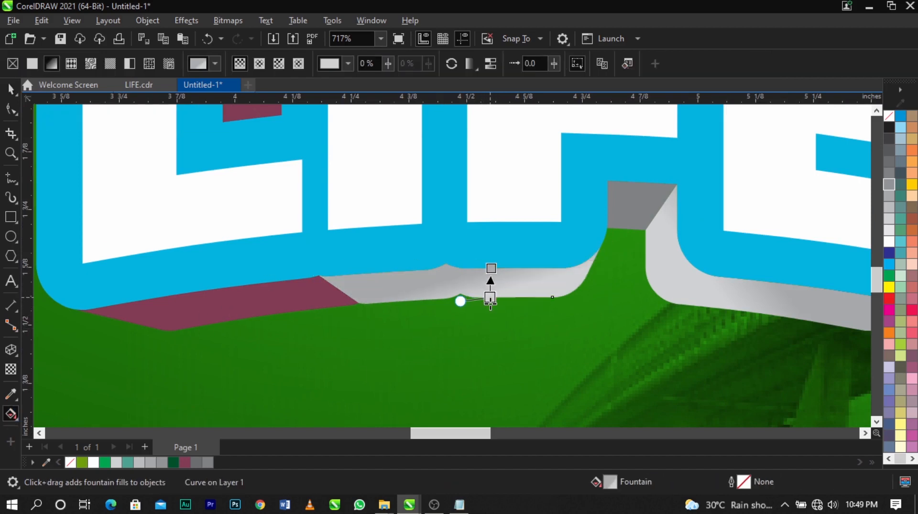
click(492, 267)
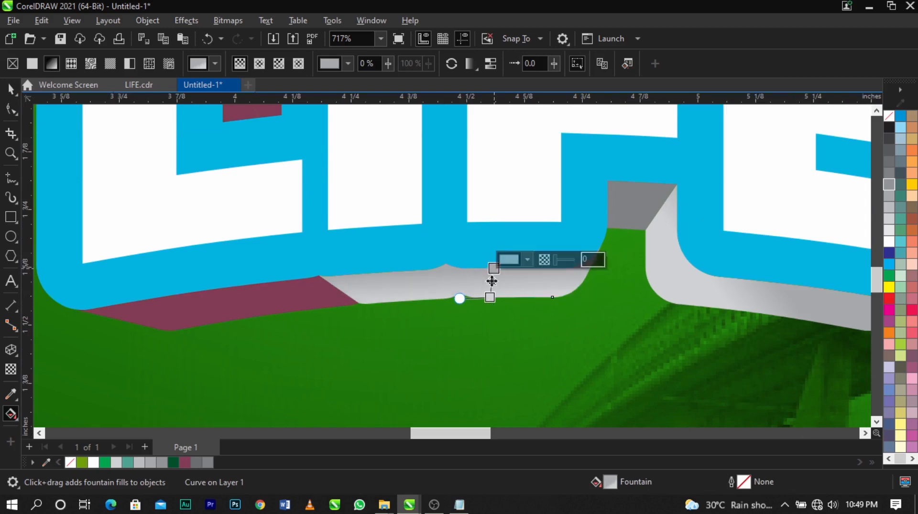
Step: Lengthen the vertical gradient beneath I and F so both ends reach slightly past the shape's lower and upper edges
click(488, 297)
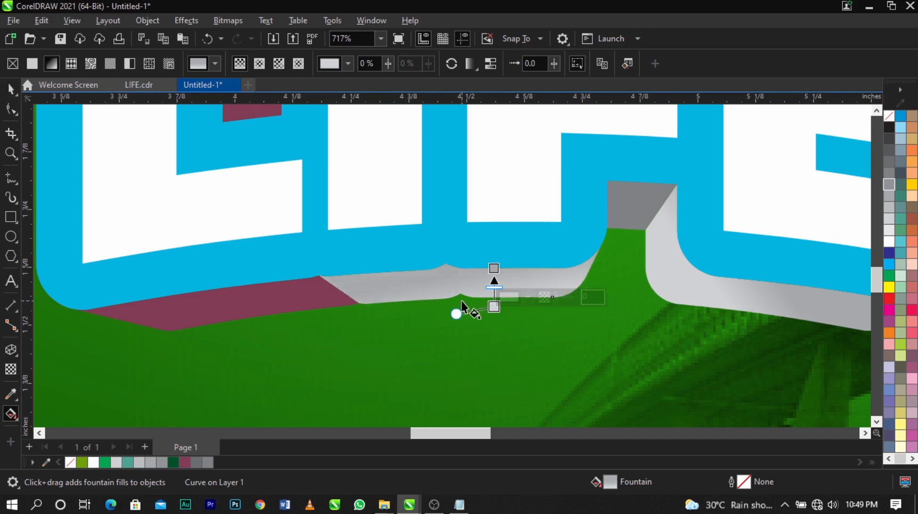
scroll(461, 301, down, 2)
scroll(469, 290, up, 2)
click(489, 309)
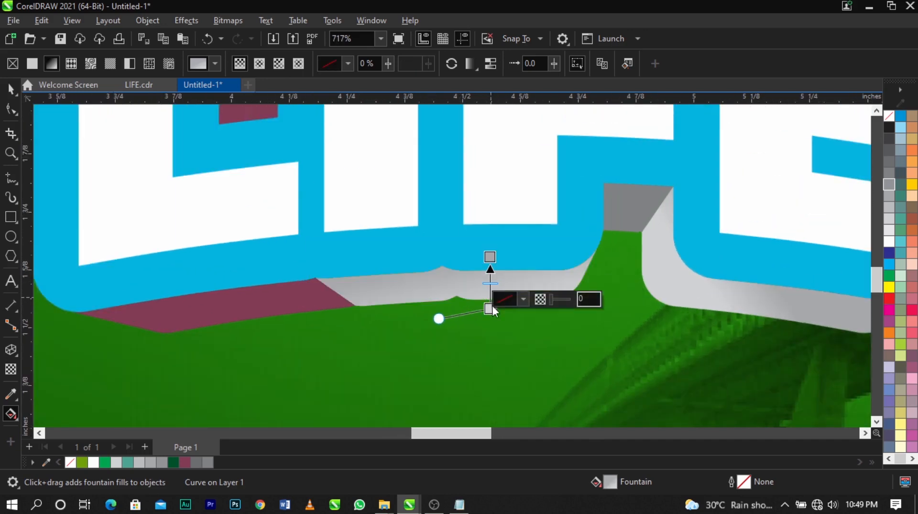
scroll(441, 307, down, 2)
key(space)
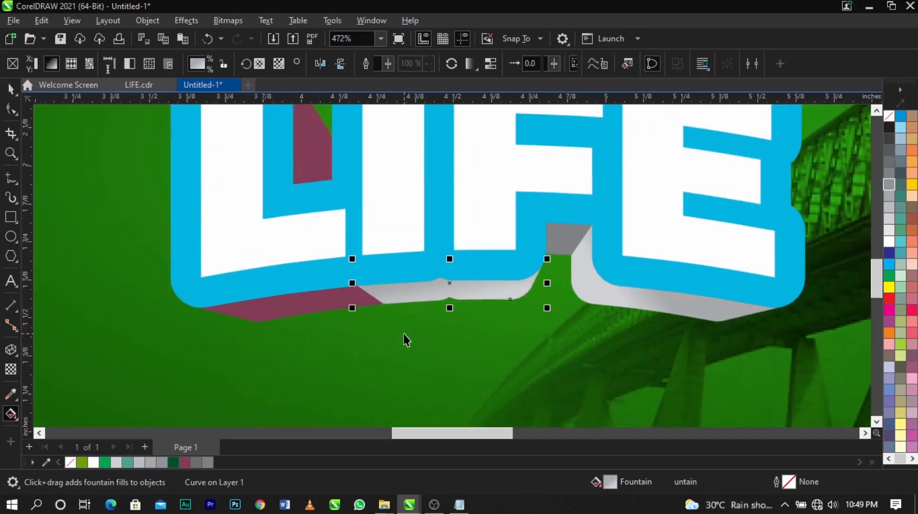
Step: Copy the vertical gray gradient fill from the shape beneath I and F onto the plum shape beneath L
scroll(318, 294, up, 1)
scroll(440, 292, up, 1)
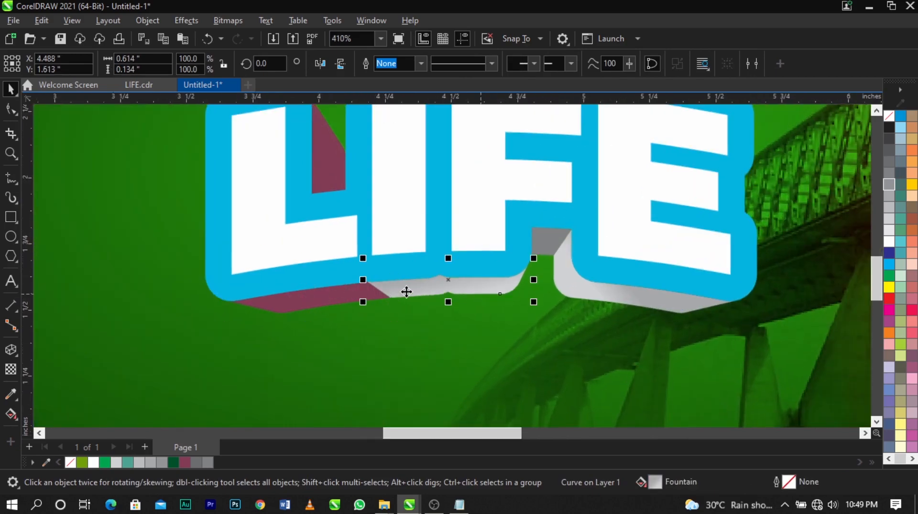
drag(382, 289, 332, 294)
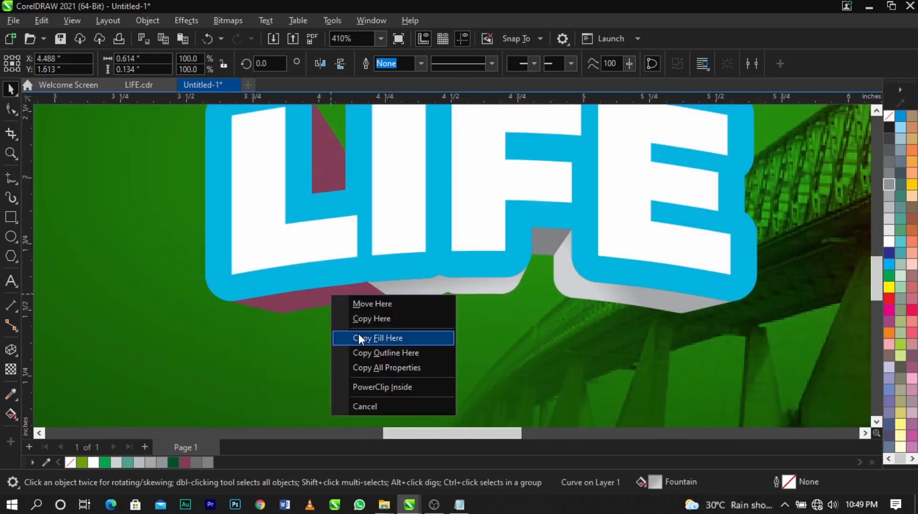
click(359, 339)
click(395, 328)
scroll(395, 328, down, 2)
scroll(421, 291, up, 2)
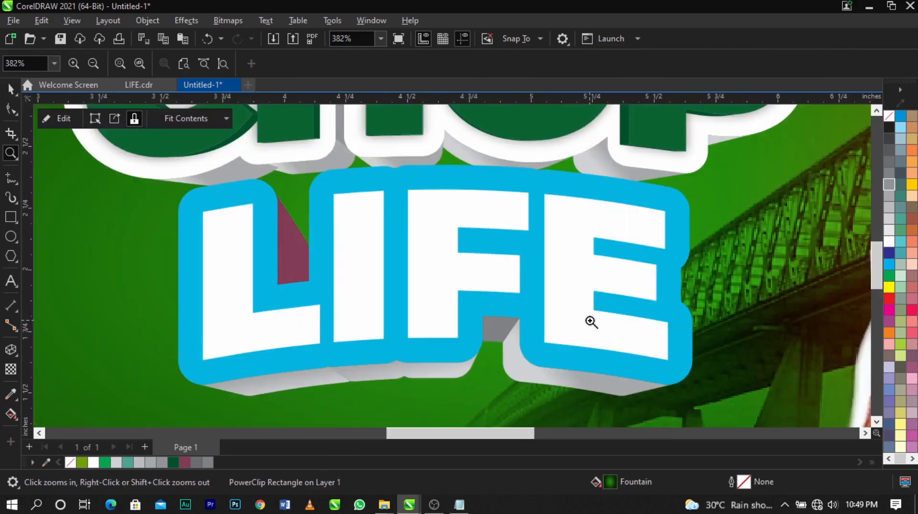
Step: Weld the two plum extrusion pieces in the gap between L and I into one shape
click(289, 240)
scroll(290, 234, up, 2)
scroll(292, 228, up, 1)
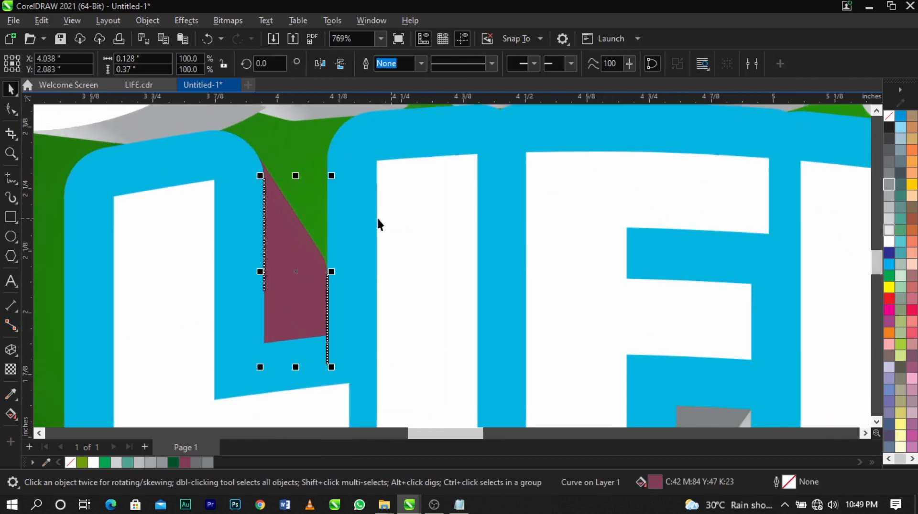
shift+click(284, 200)
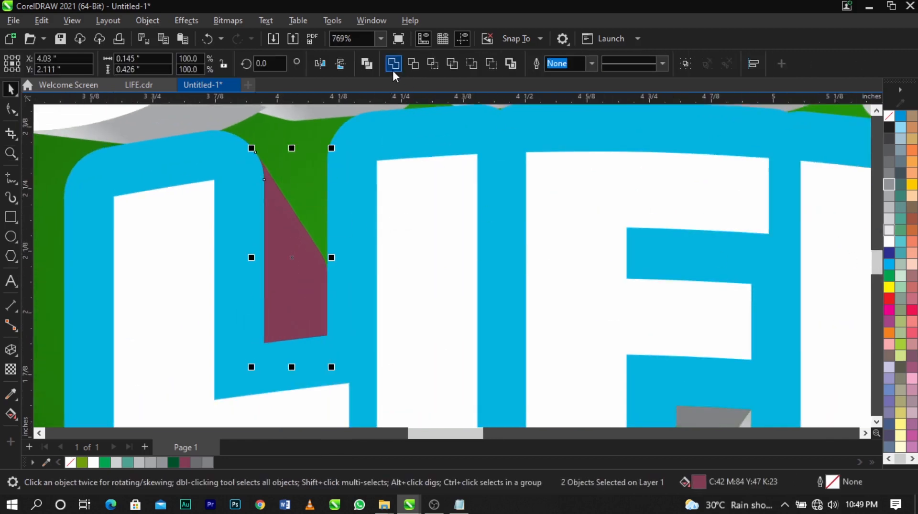
click(392, 70)
scroll(363, 206, down, 1)
Step: Try moving the welded plum shape between L and I toward the letter I, and undo the move
drag(315, 240, 372, 242)
key(ctrl+z)
scroll(372, 242, down, 2)
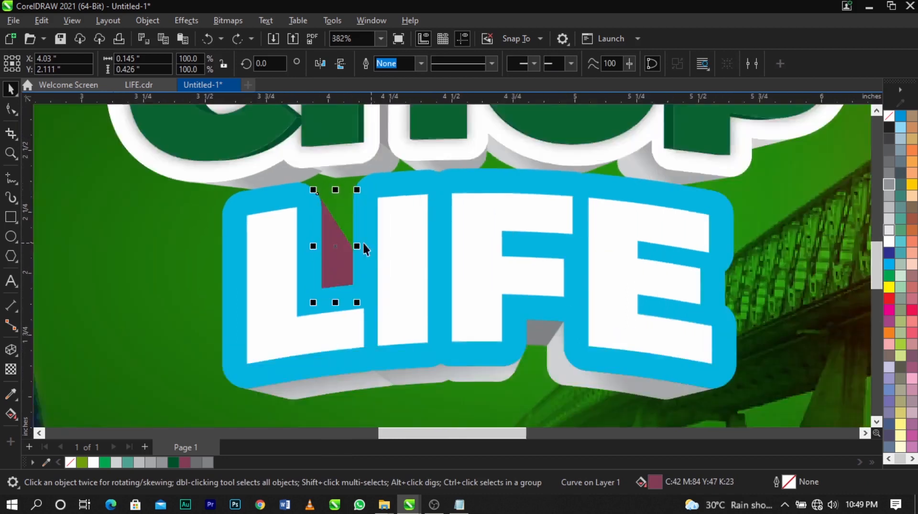
Step: Apply a vertical gradient to the welded plum shape between L and I, with a gray start color of C53 M44 Y44 K9
click(10, 415)
scroll(349, 222, up, 1)
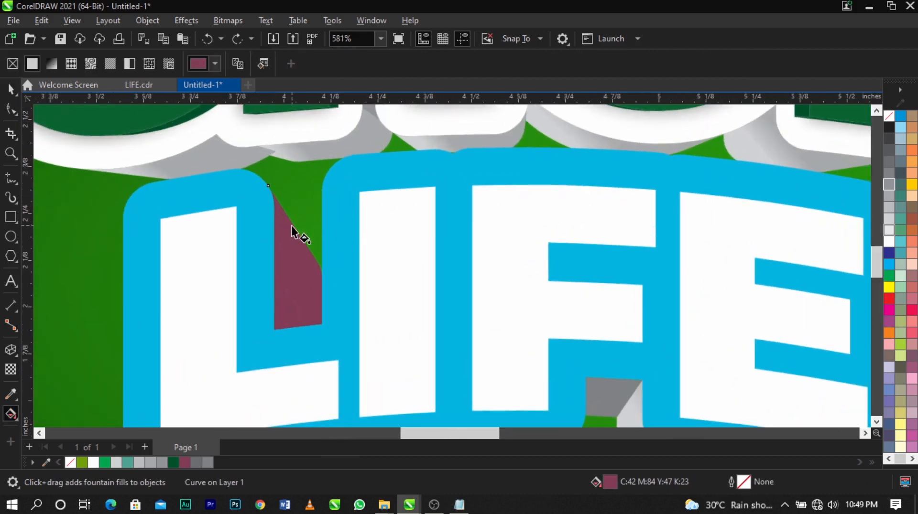
drag(292, 223, 293, 319)
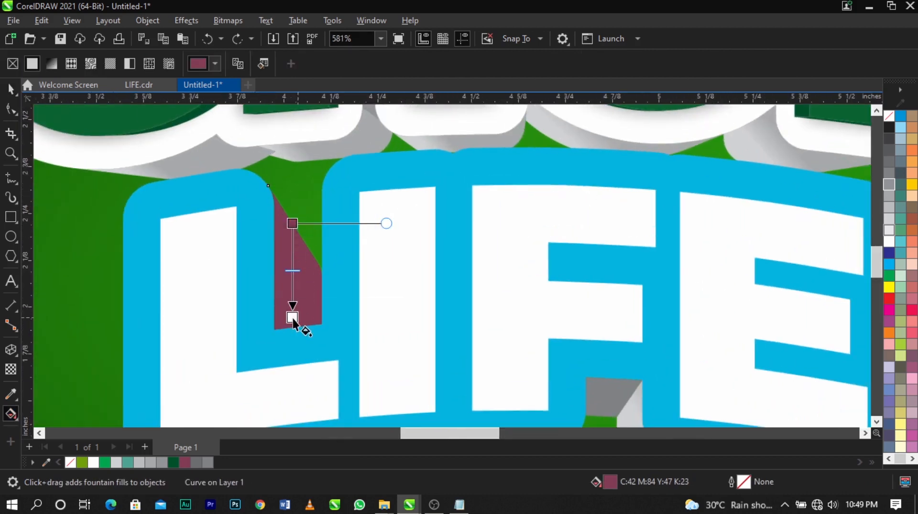
click(292, 223)
click(325, 215)
click(307, 295)
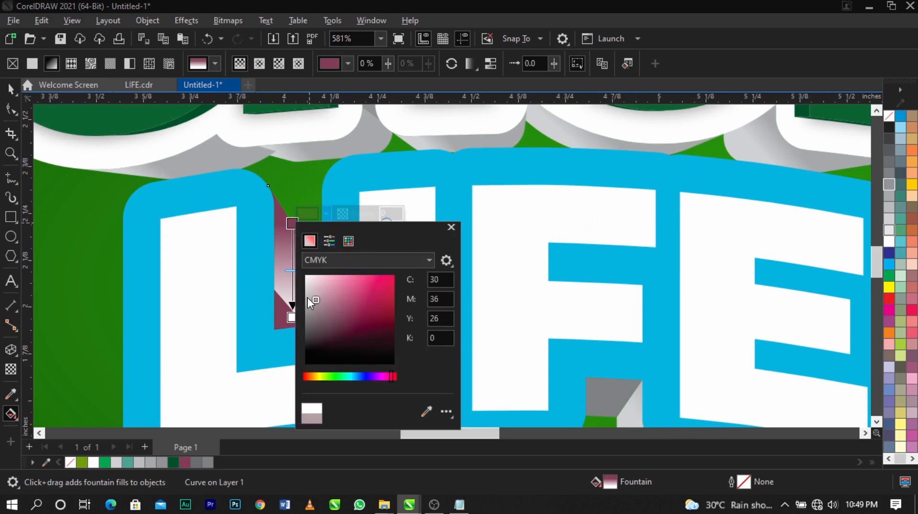
drag(306, 306, 304, 318)
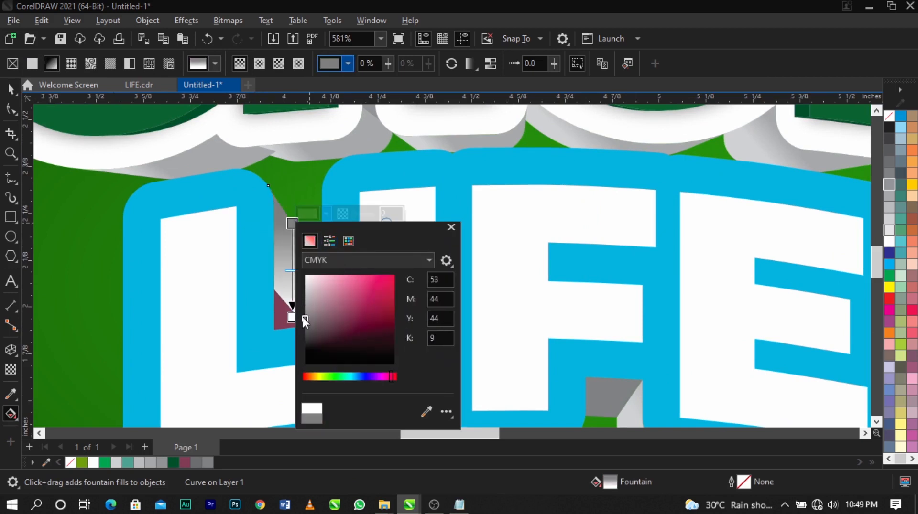
Step: Weld the leftover plum piece between L and I with the gray gradient shape above it
click(287, 314)
click(286, 313)
key(space)
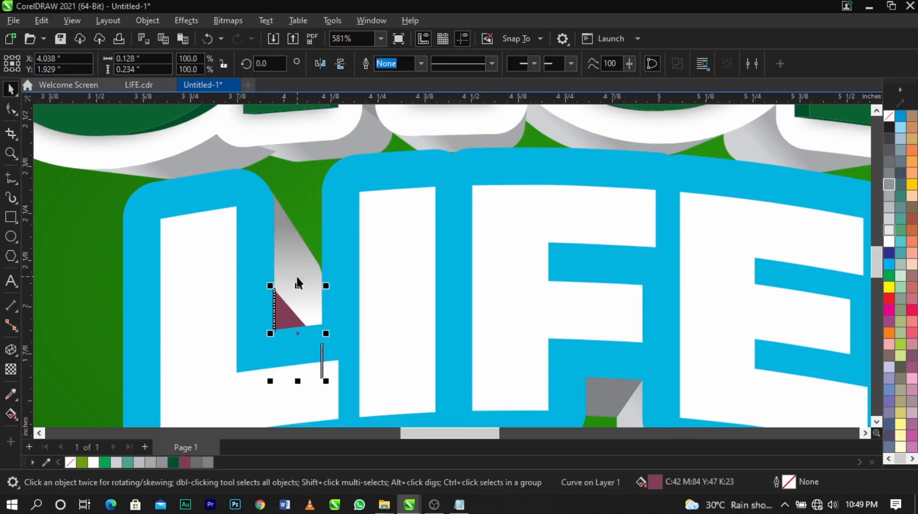
shift+click(297, 277)
click(397, 64)
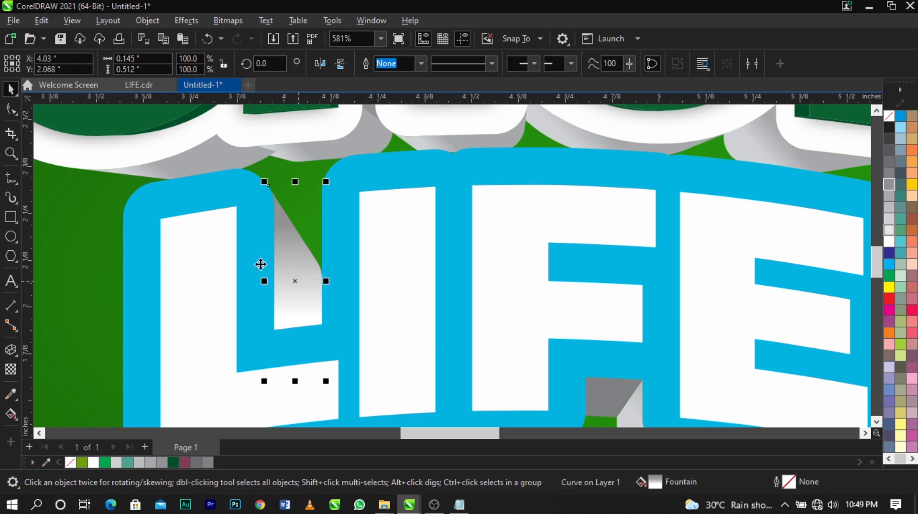
Step: Change the lower end color of the gradient between L and I to light gray
click(10, 414)
click(293, 317)
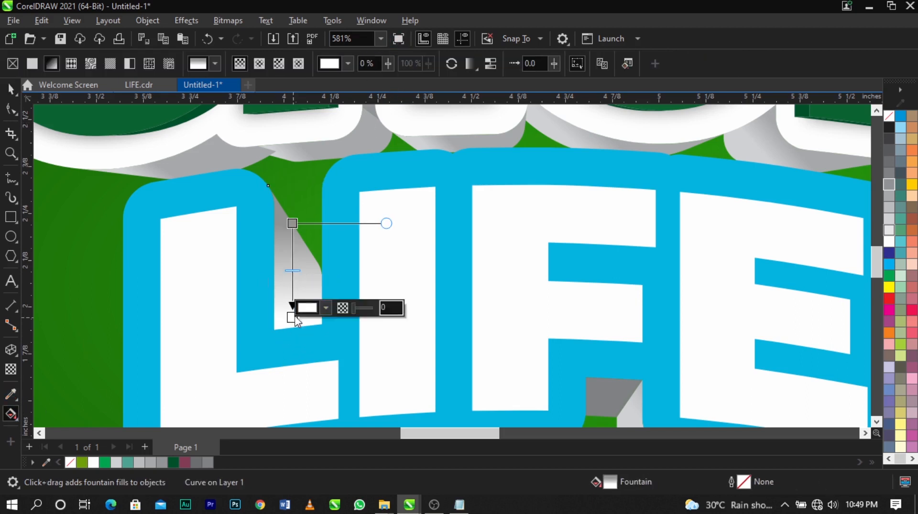
click(327, 308)
click(305, 175)
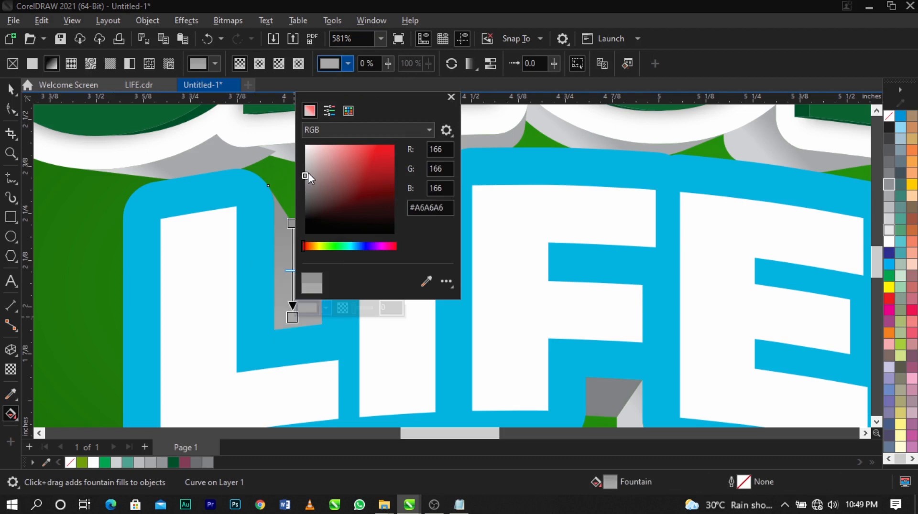
drag(306, 175, 288, 160)
click(282, 248)
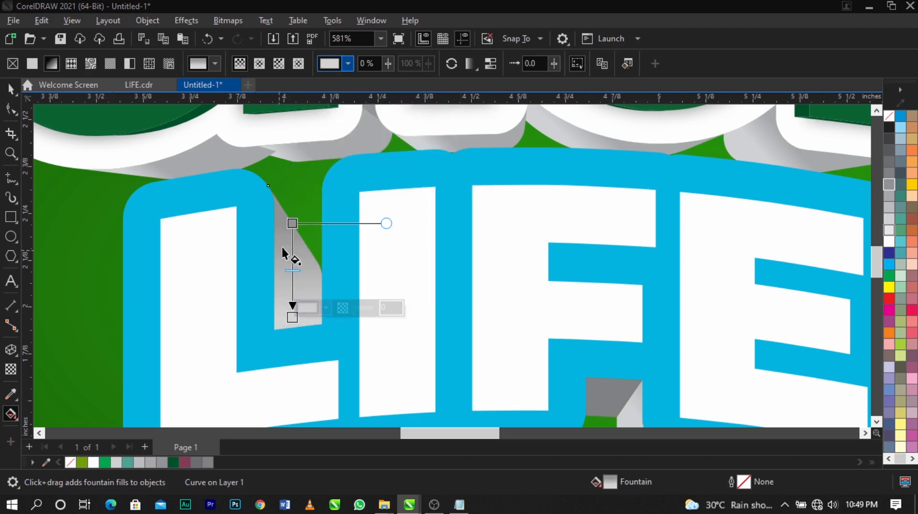
Step: Recolor the blue contour around LIFE white and fill the LIFE lettering with green C100 M0 Y100 K0
scroll(379, 233, down, 1)
scroll(379, 233, down, 1)
scroll(592, 306, down, 1)
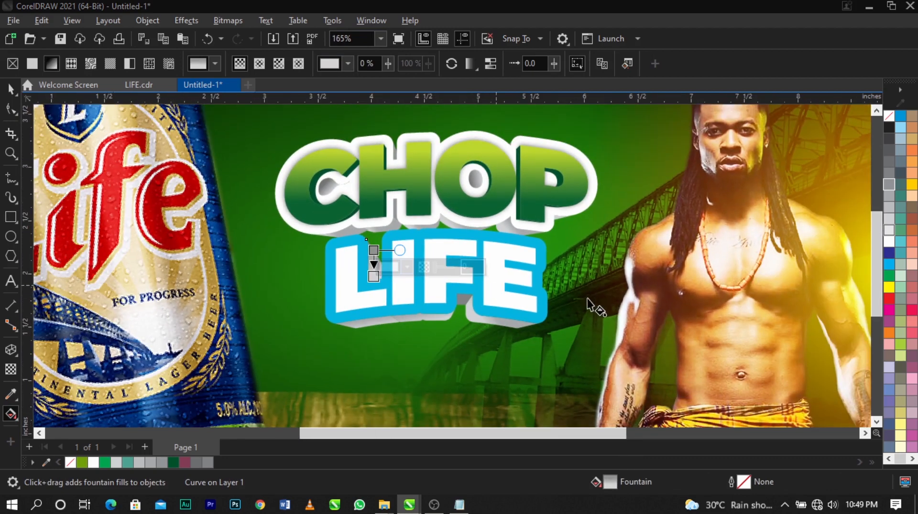
scroll(485, 258, up, 1)
key(space)
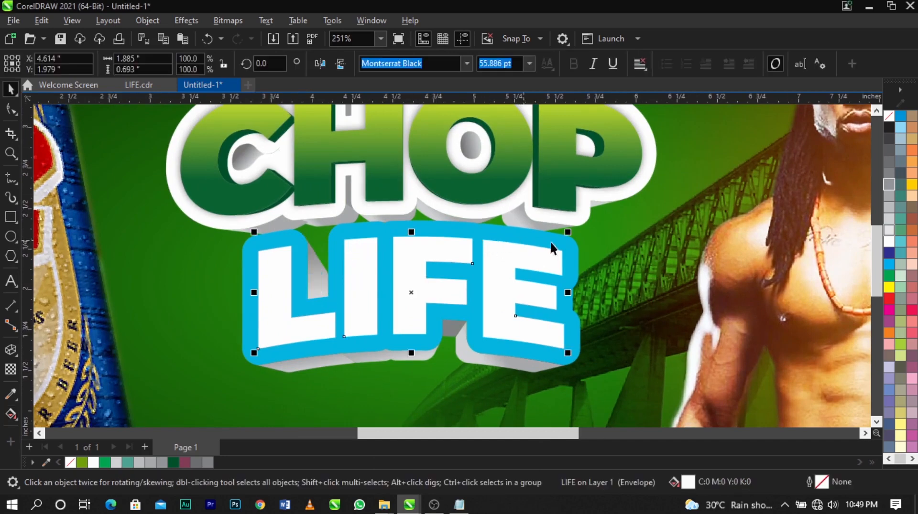
click(889, 241)
click(510, 283)
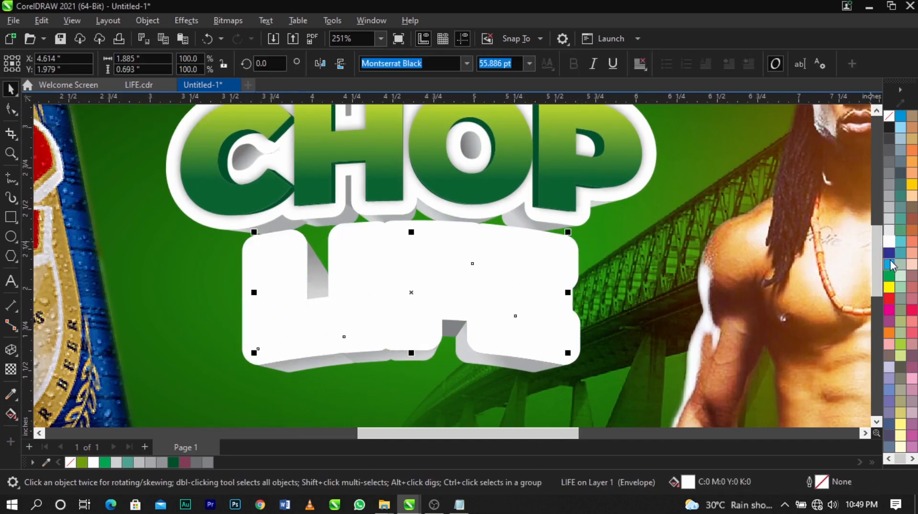
click(889, 276)
click(622, 283)
scroll(449, 286, down, 3)
scroll(429, 188, up, 2)
Step: Try copying the green gradient fill from CHOP onto the LIFE lettering, and undo the fill change
click(442, 157)
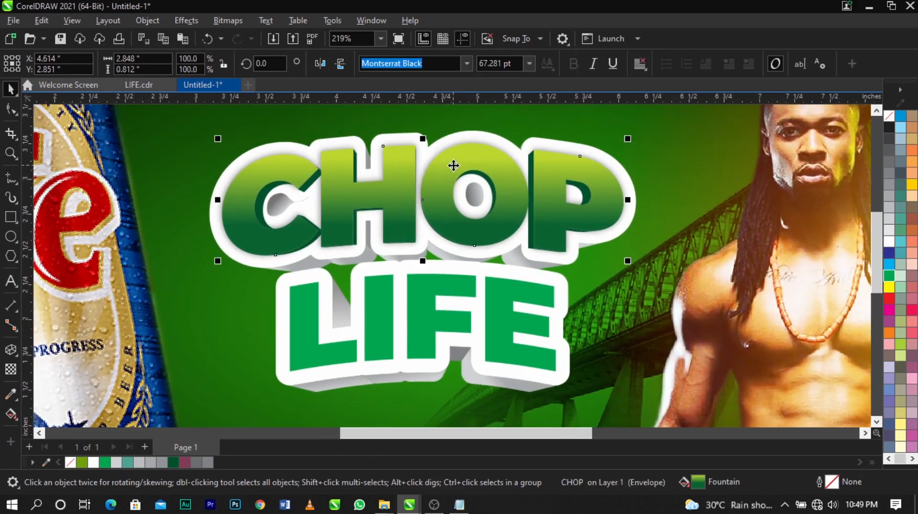
drag(453, 165, 504, 291)
click(532, 366)
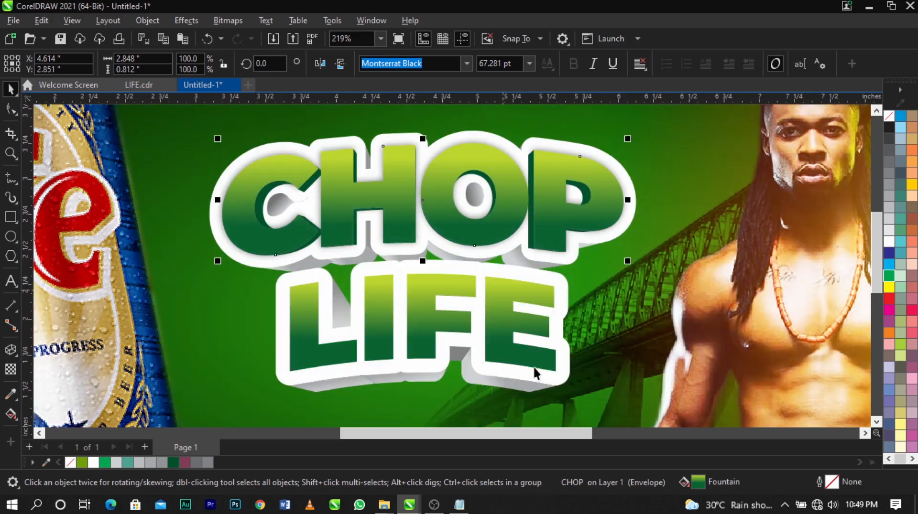
click(643, 327)
scroll(498, 266, down, 4)
key(z)
drag(231, 180, 557, 328)
key(space)
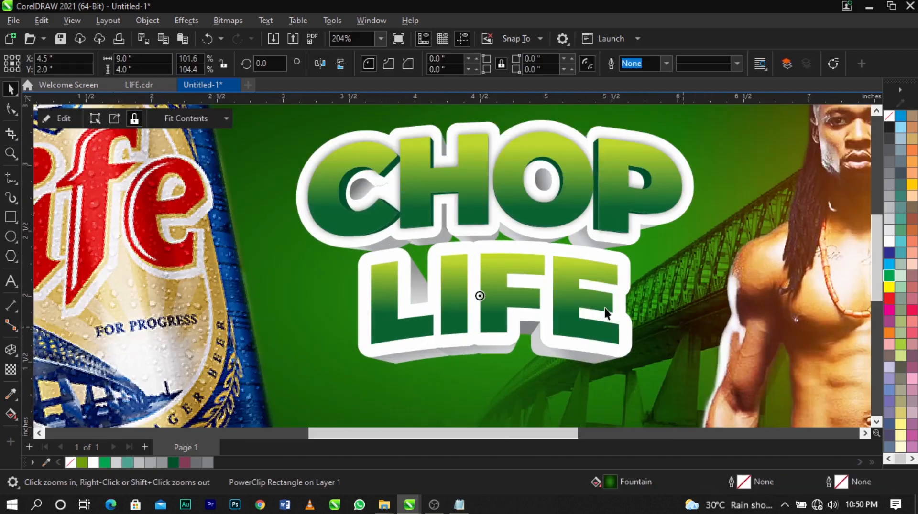
key(ctrl+z)
Step: Copy only the green gradient fill from the CHOP lettering onto the LIFE lettering
click(575, 302)
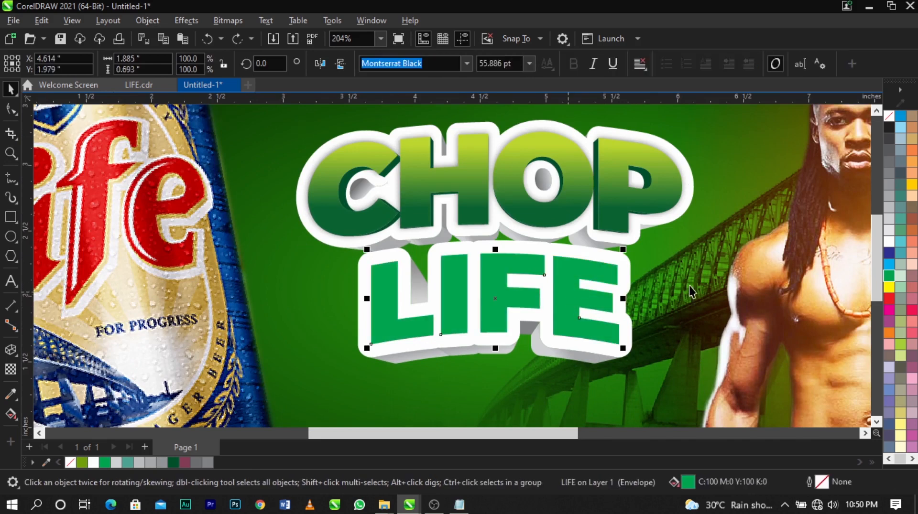
click(690, 286)
click(553, 286)
click(589, 168)
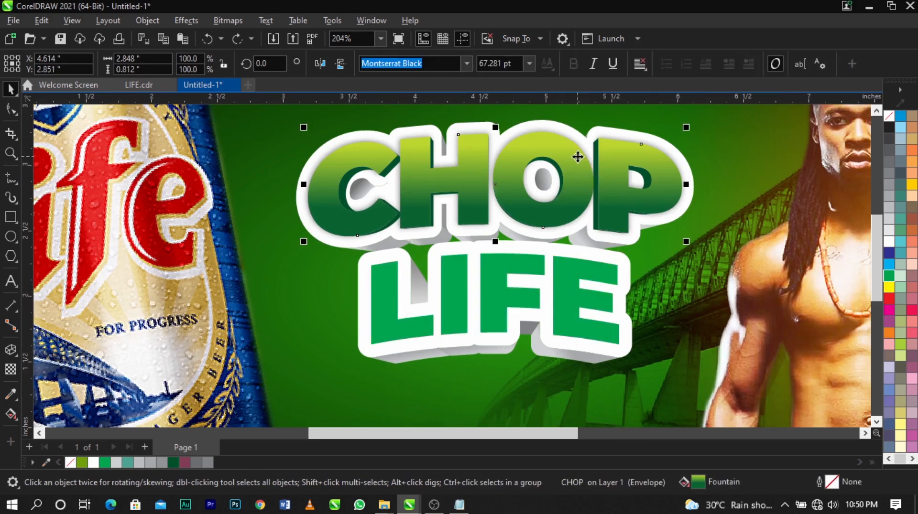
drag(578, 156, 569, 270)
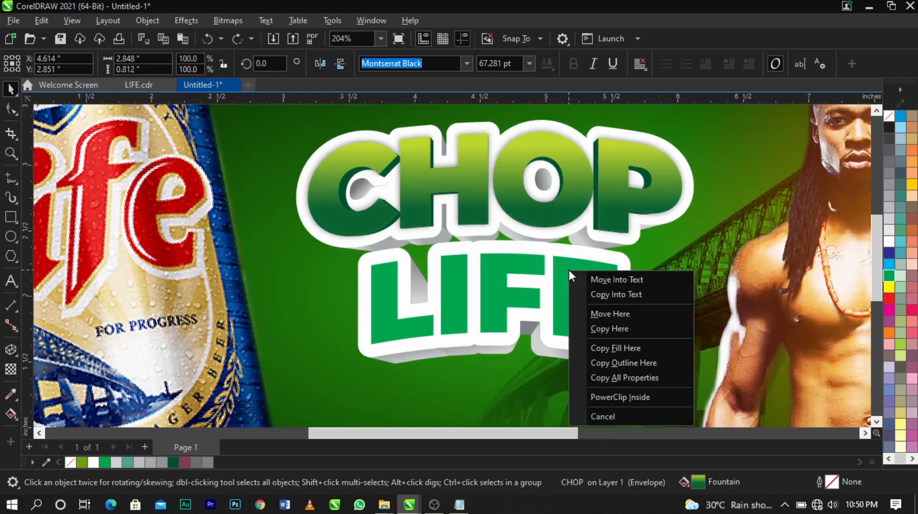
click(614, 351)
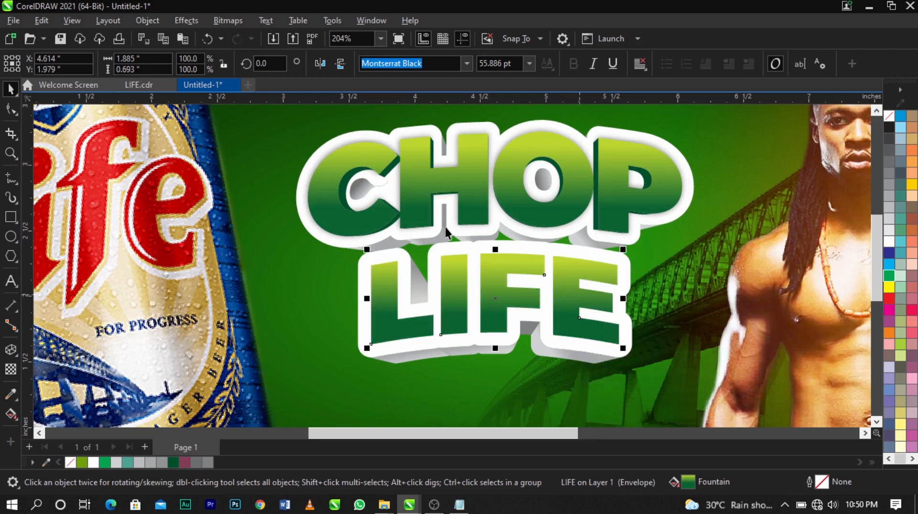
Step: Extrude the LIFE lettering with its vanishing point about 0.287 inch below center and a depth of 10
scroll(445, 228, down, 2)
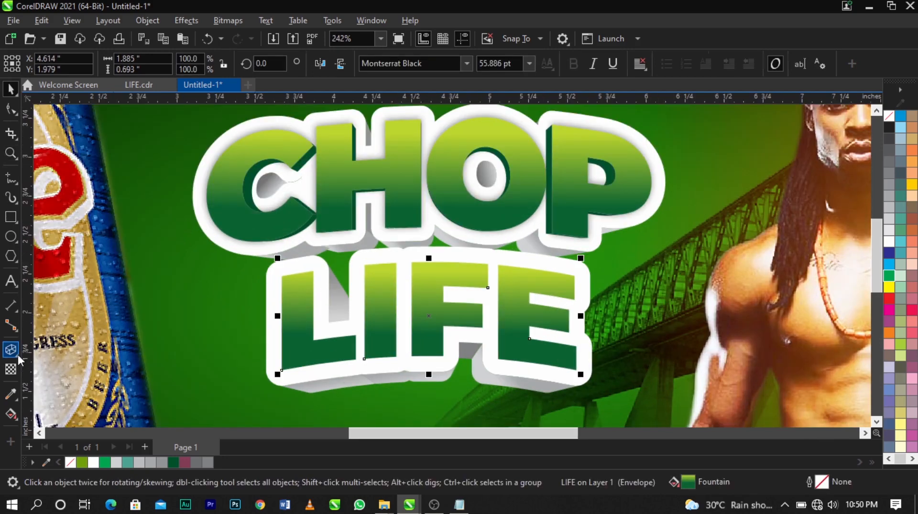
click(16, 354)
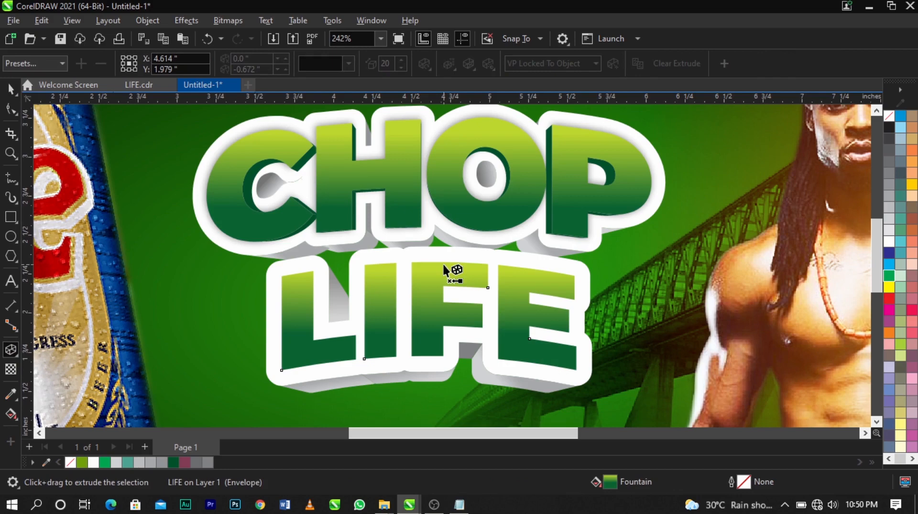
drag(443, 265, 427, 362)
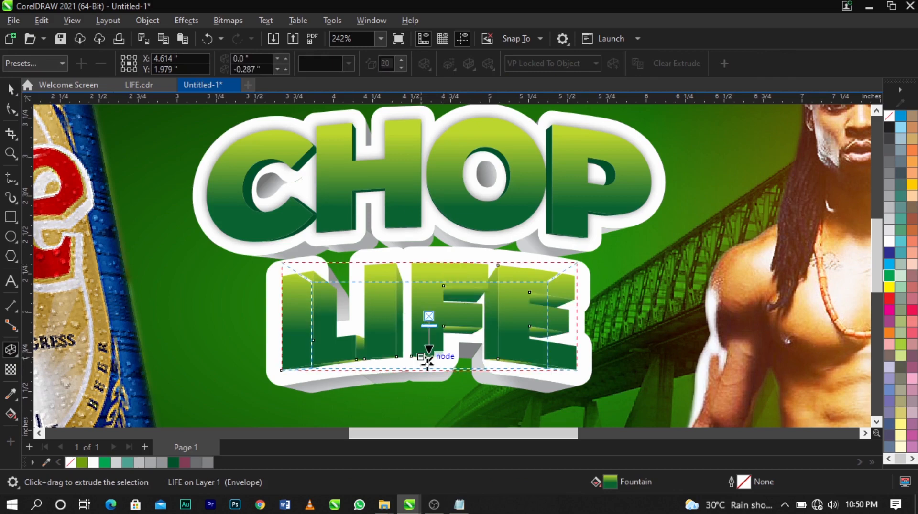
scroll(426, 362, up, 2)
click(400, 67)
click(401, 67)
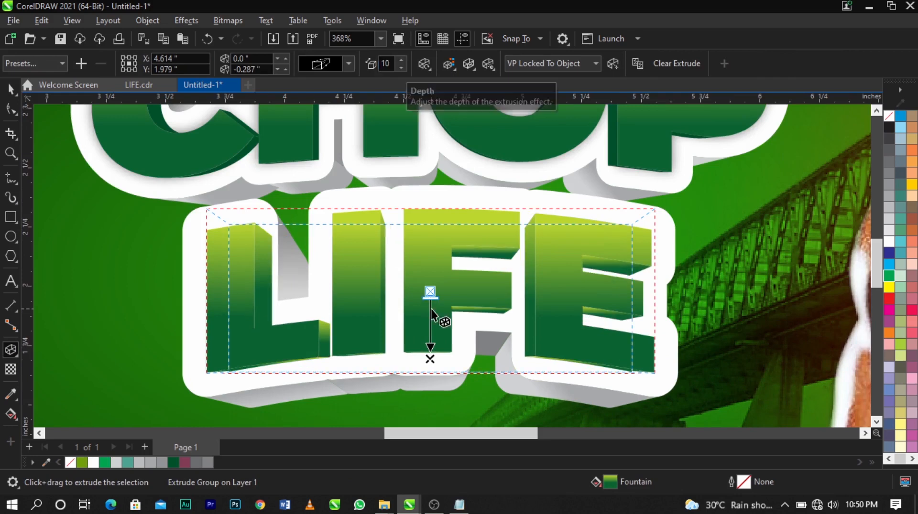
Step: Reduce the LIFE extrusion depth to 4 and lower its vanishing point to about -0.419 inch
scroll(431, 309, up, 6)
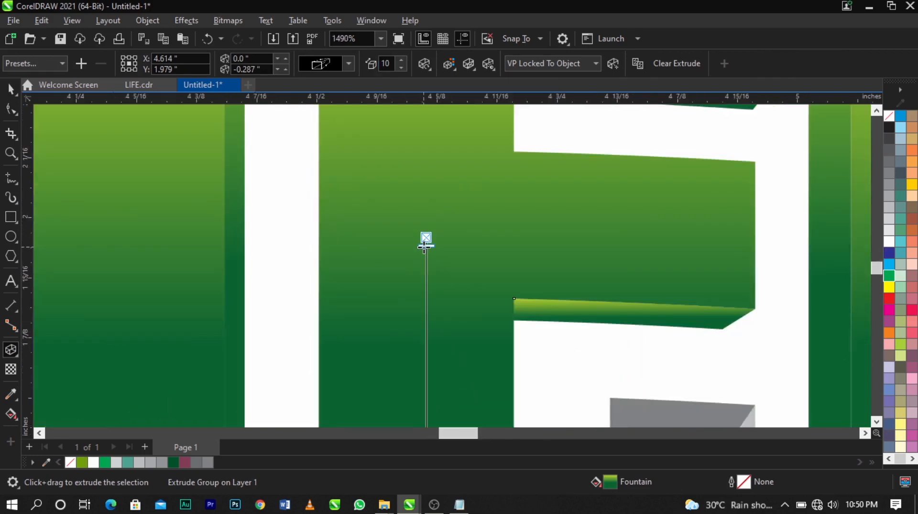
scroll(434, 243, down, 3)
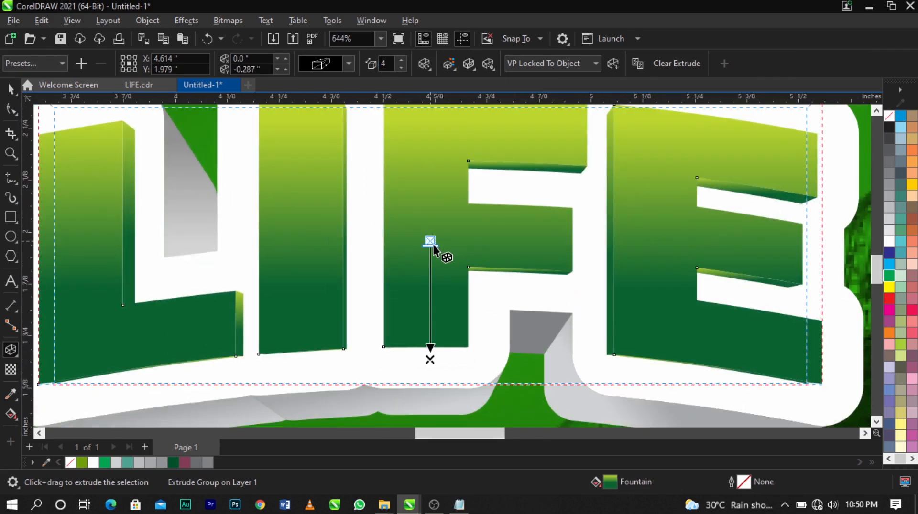
scroll(430, 360, up, 1)
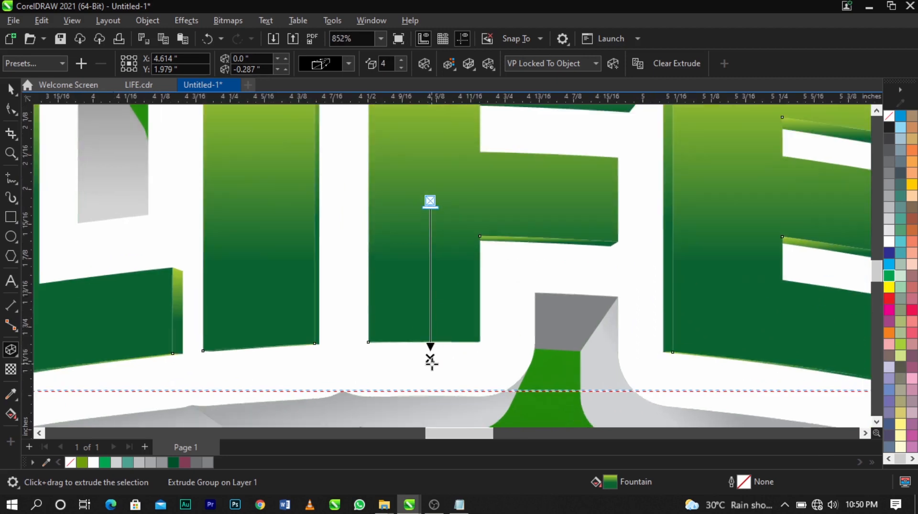
drag(431, 361, 435, 397)
scroll(429, 358, down, 1)
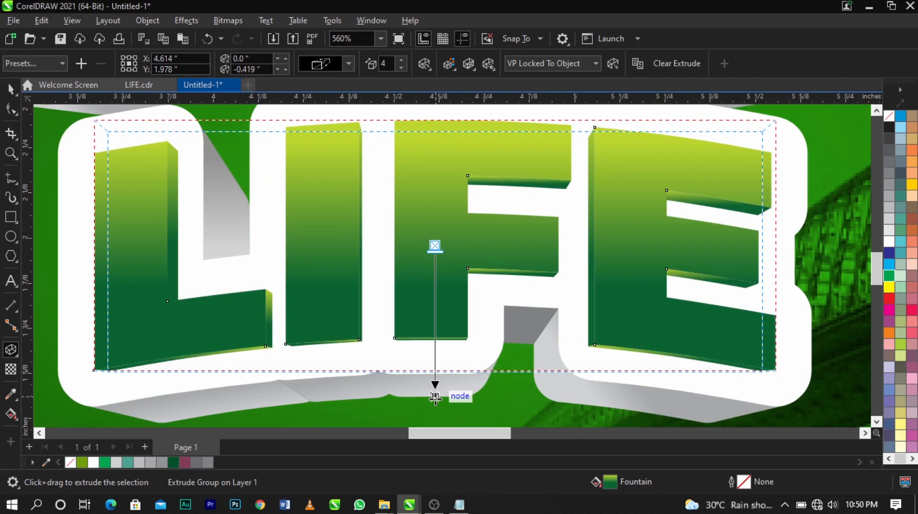
Step: Lower the LIFE extrusion's vanishing point to about -0.496 inch and set its depth to 7
scroll(435, 398, down, 2)
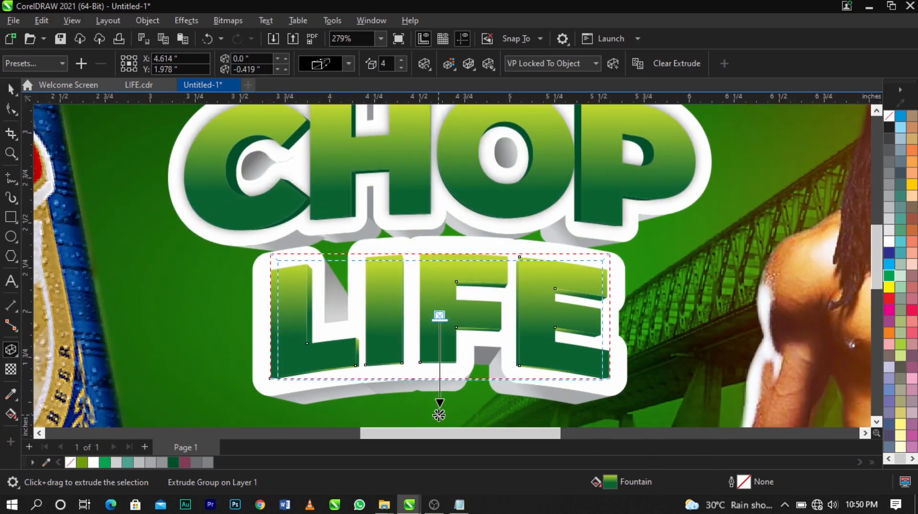
scroll(436, 411, down, 1)
scroll(441, 358, up, 4)
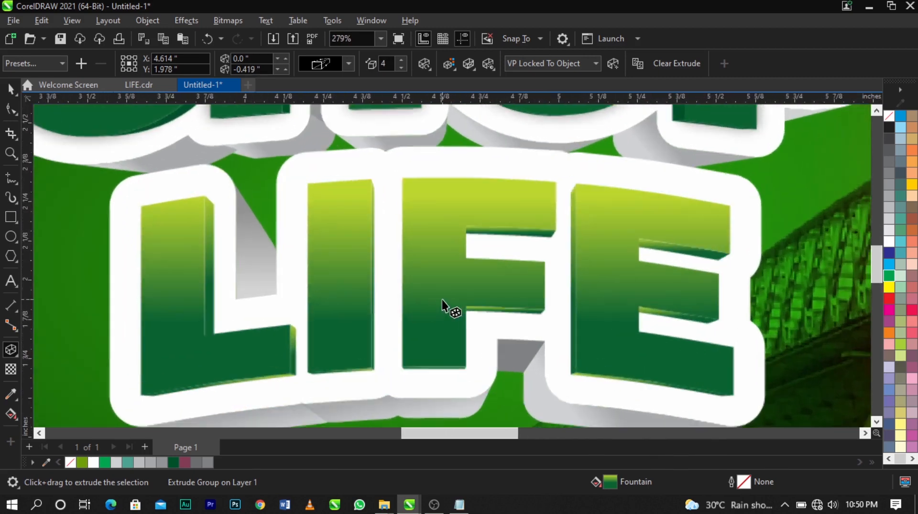
drag(436, 290, 419, 349)
scroll(436, 294, down, 3)
scroll(444, 360, up, 2)
scroll(443, 358, up, 1)
scroll(440, 300, down, 3)
key(space)
scroll(514, 221, up, 2)
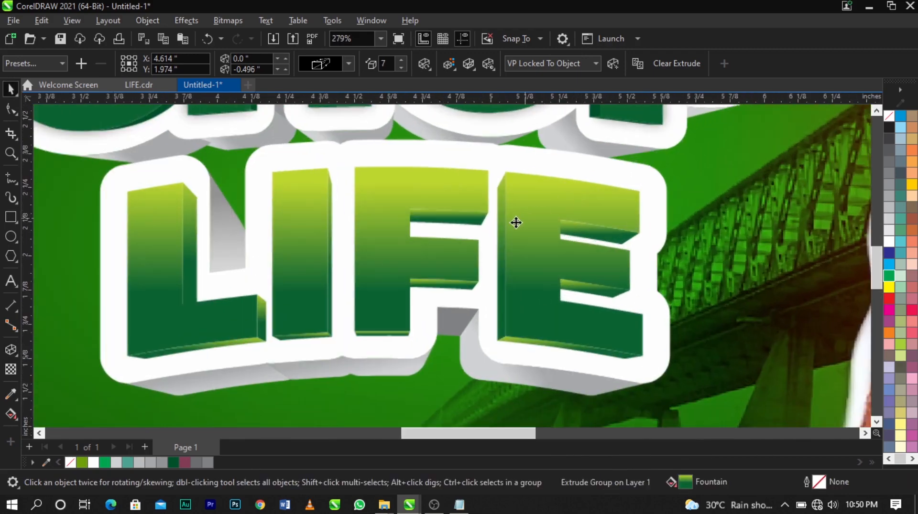
Step: Break the LIFE extrude group apart and fill the separated extrusion sides with dark green C95 M39 Y100 K43
right_click(498, 213)
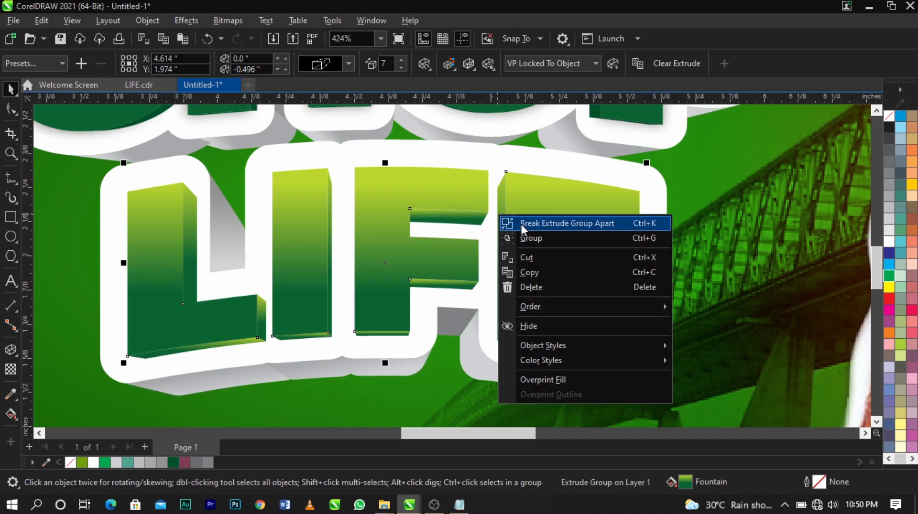
click(521, 225)
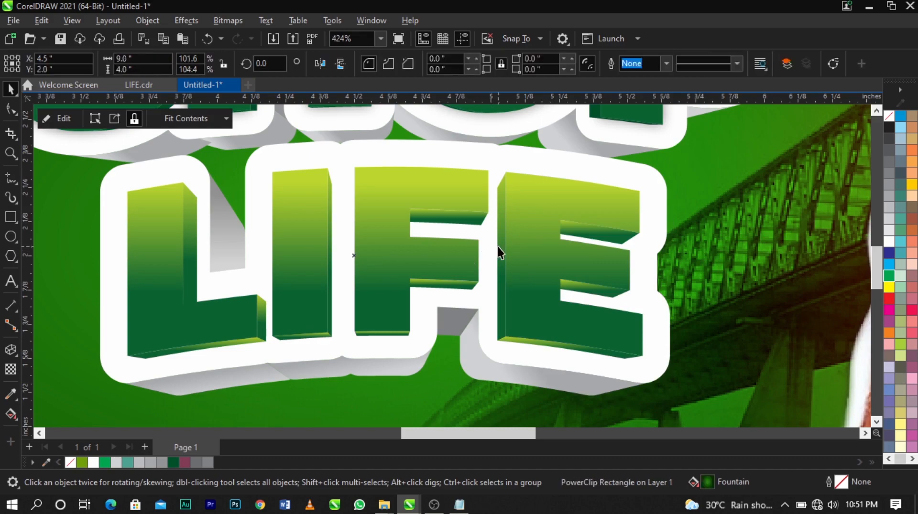
scroll(500, 247, down, 2)
scroll(592, 152, up, 2)
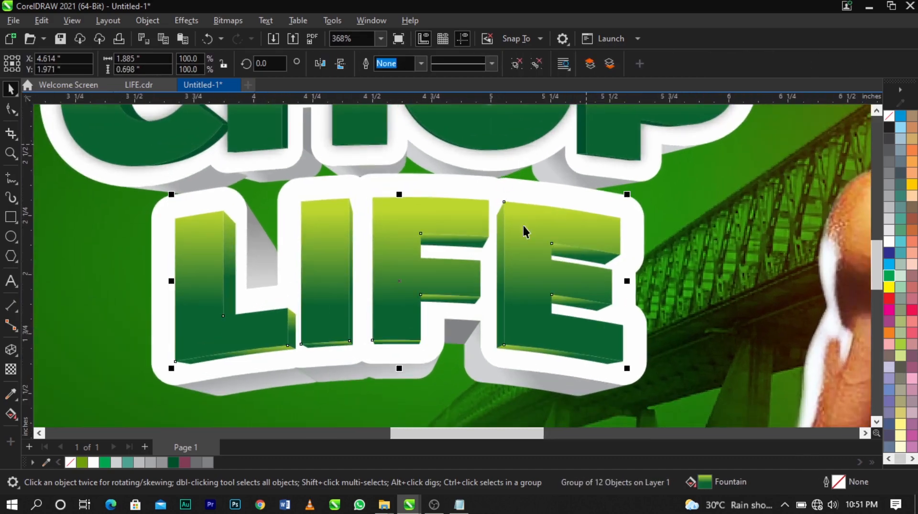
click(173, 462)
scroll(431, 316, down, 4)
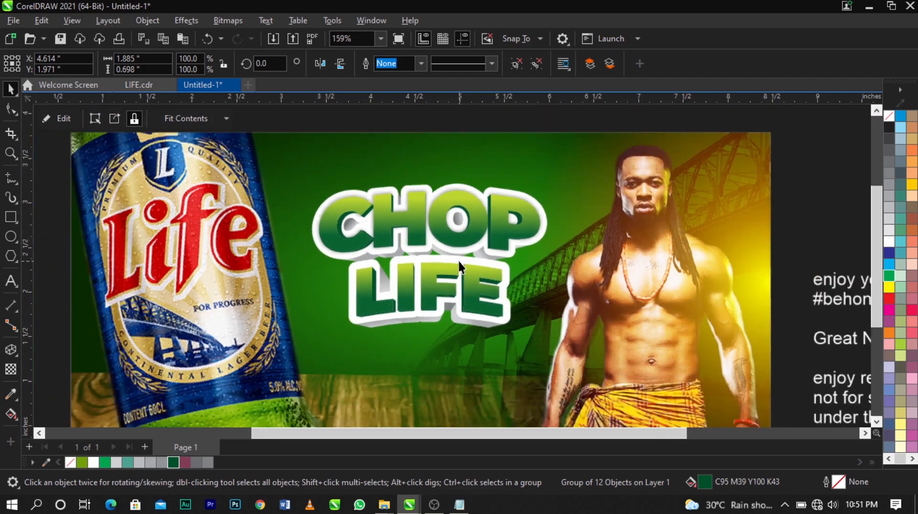
scroll(458, 261, down, 1)
click(826, 213)
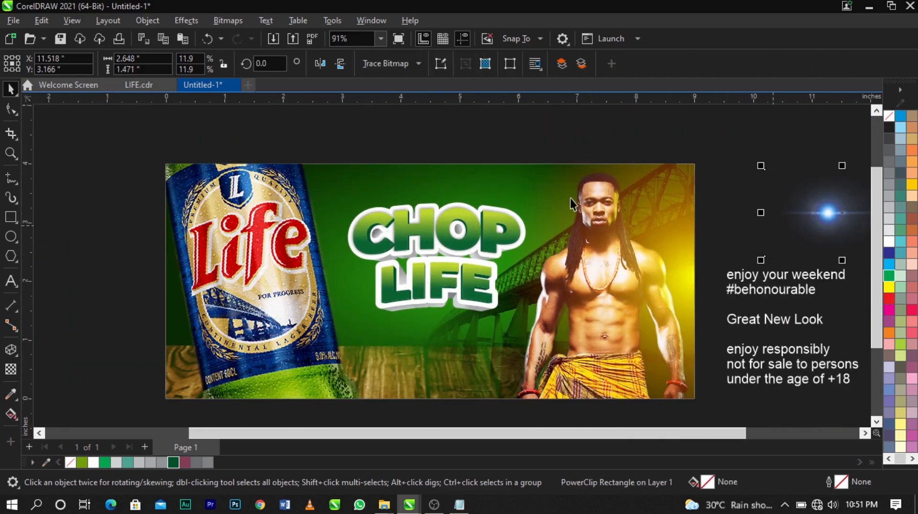
scroll(490, 239, up, 1)
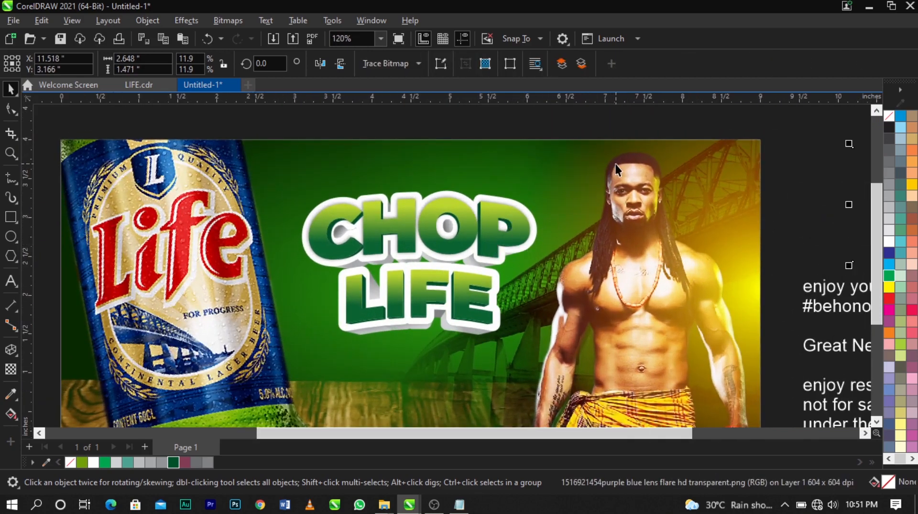
drag(543, 163, 262, 391)
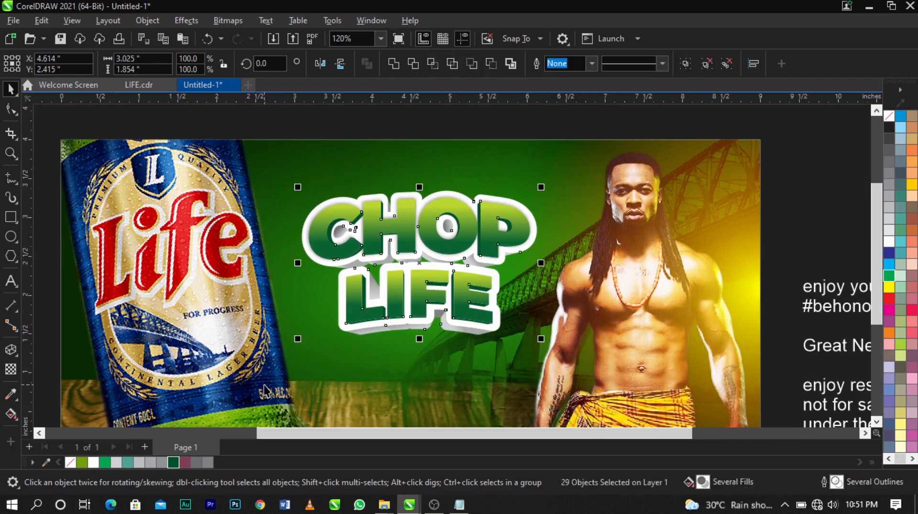
key(ctrl+g)
key(ctrl+z)
Step: Add a flat drop shadow directly behind the LIFE text with Multiply blending, opacity 59 and feather 10
click(523, 286)
key(F2)
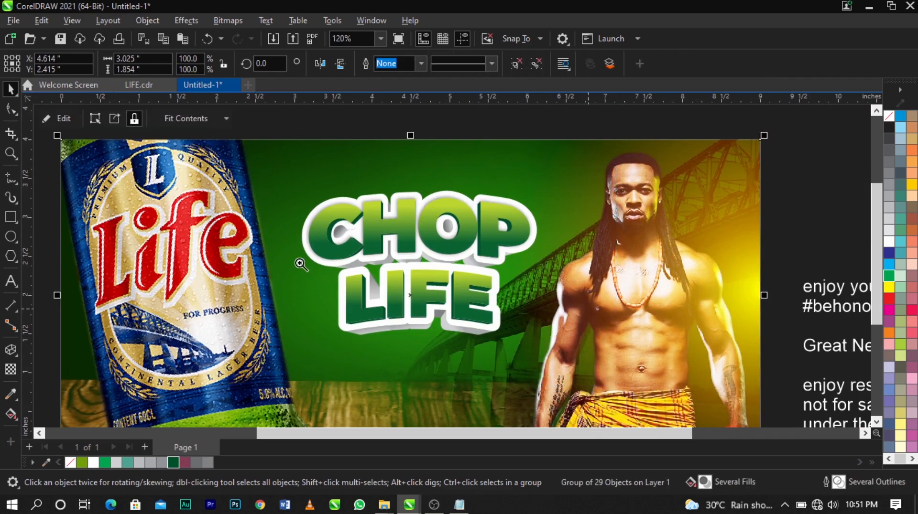
drag(283, 225, 575, 348)
click(557, 291)
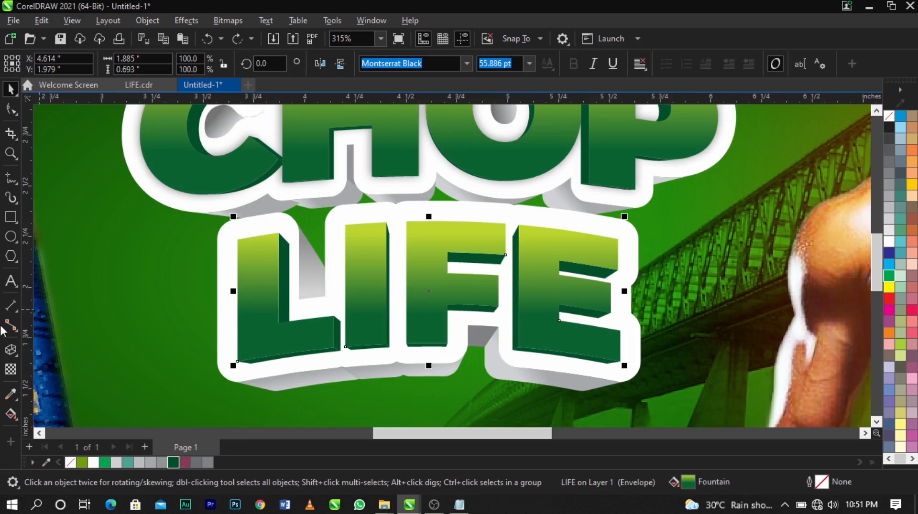
click(16, 357)
click(30, 350)
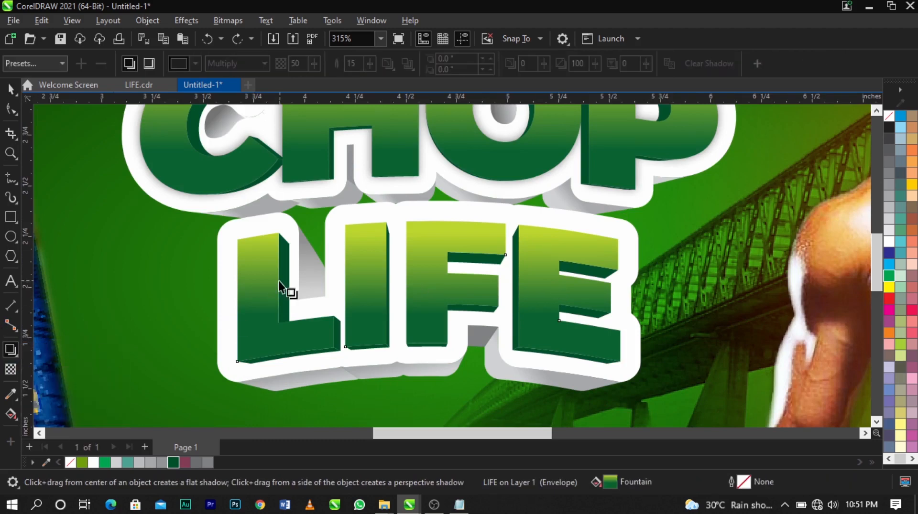
drag(243, 283, 618, 292)
drag(455, 291, 457, 292)
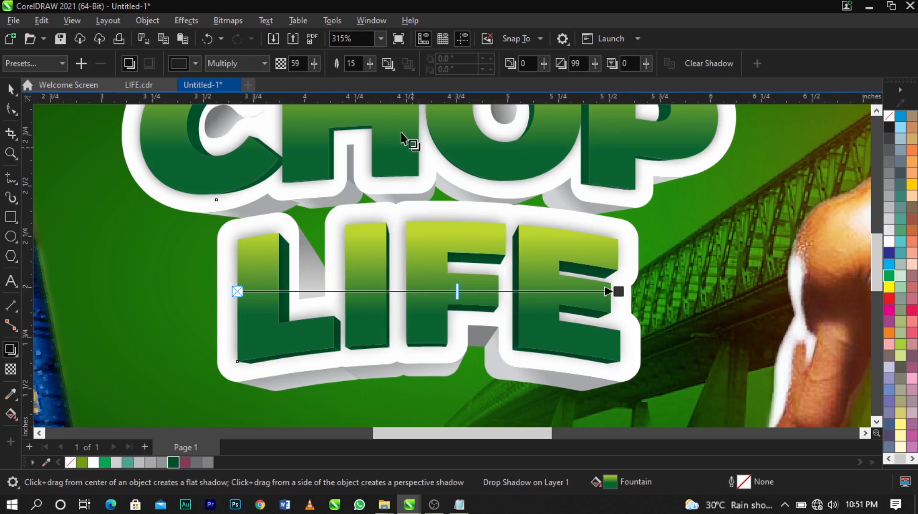
text(0)
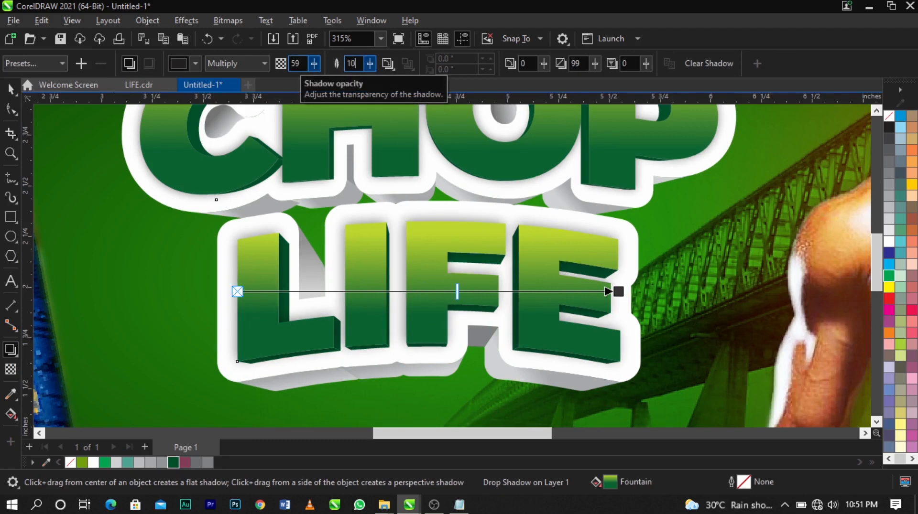
key(Return)
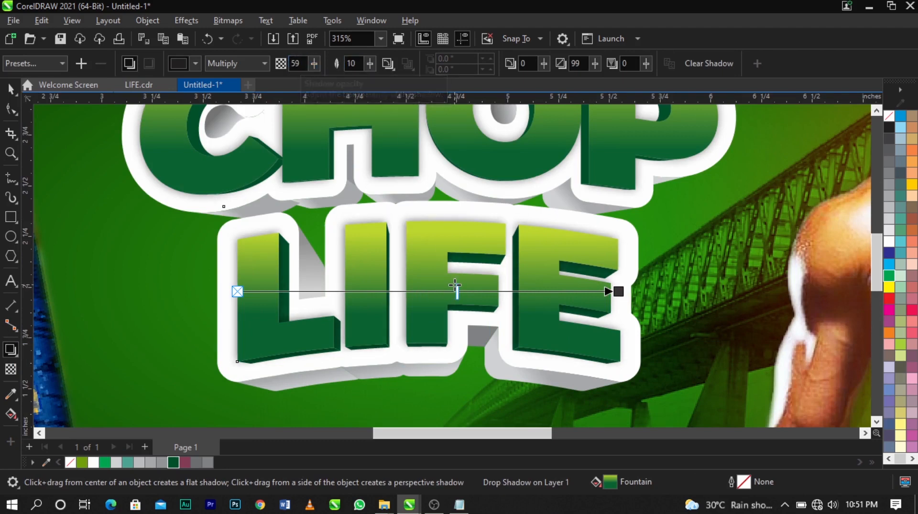
key(space)
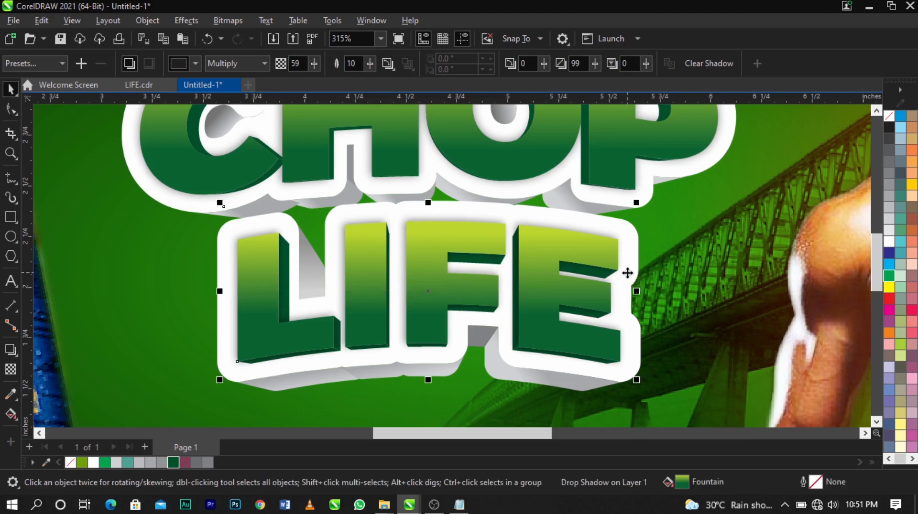
Step: Break the drop shadow apart from the LIFE text and check that it can be moved as a separate object
click(662, 273)
click(626, 261)
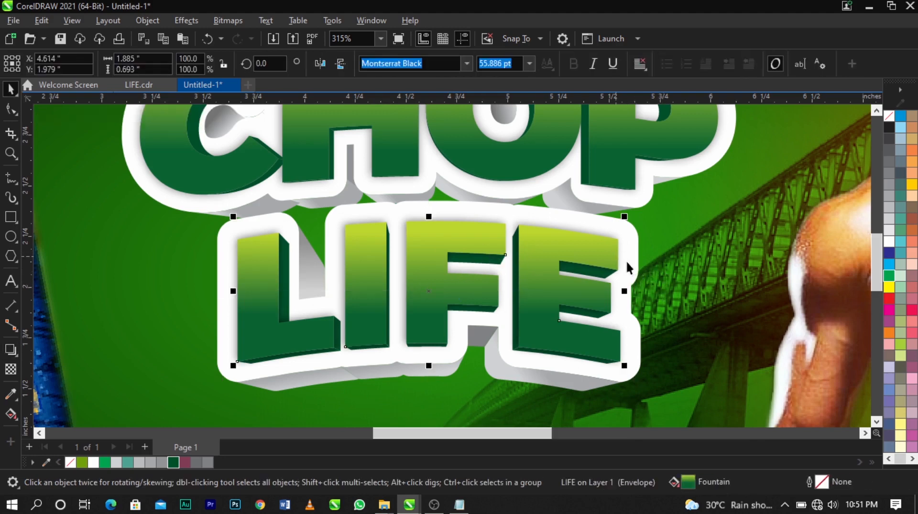
click(628, 262)
shift+click(630, 264)
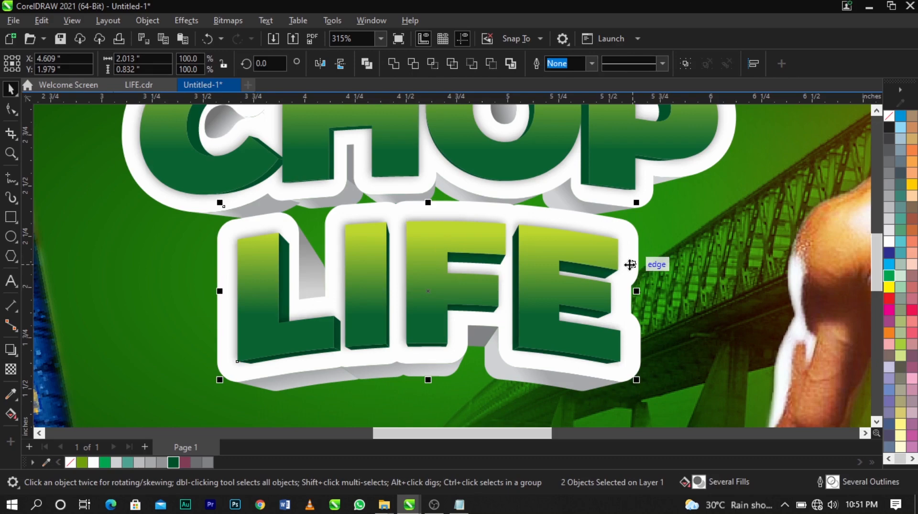
click(660, 289)
click(365, 289)
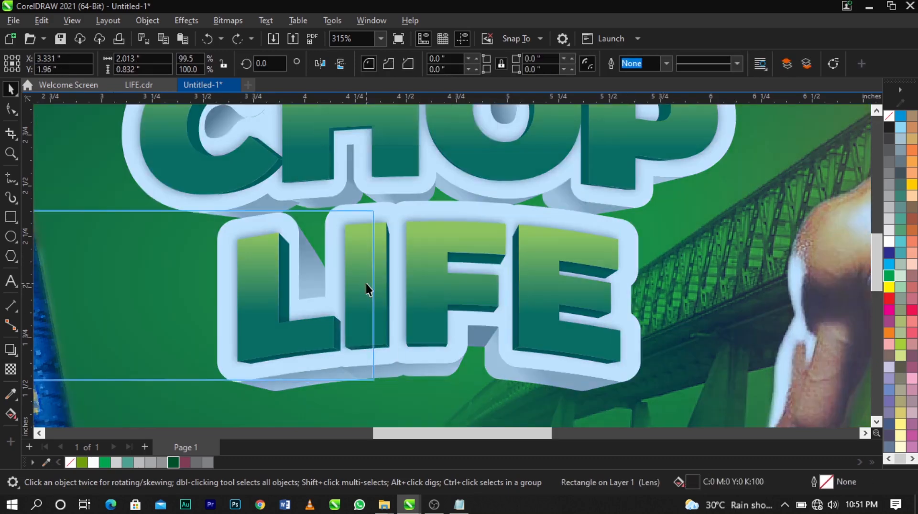
drag(366, 283, 581, 276)
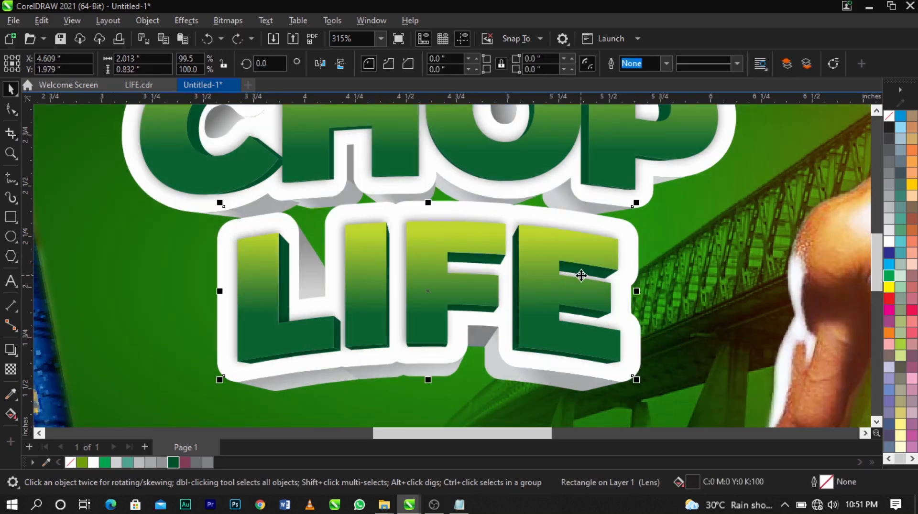
scroll(581, 276, down, 1)
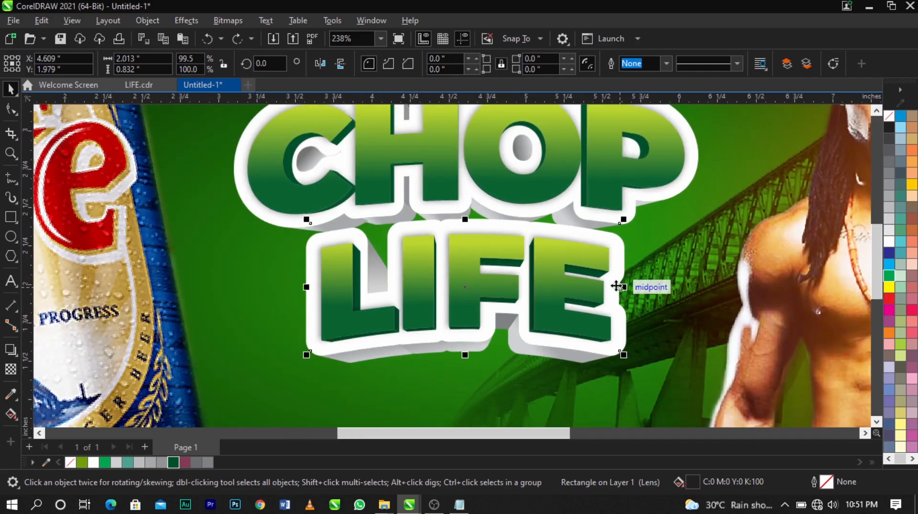
Step: PowerClip the separated LIFE shadow inside the white LIFE contour, placing it at X 4.609, Y 1.979 inch within the clip
drag(615, 286, 243, 326)
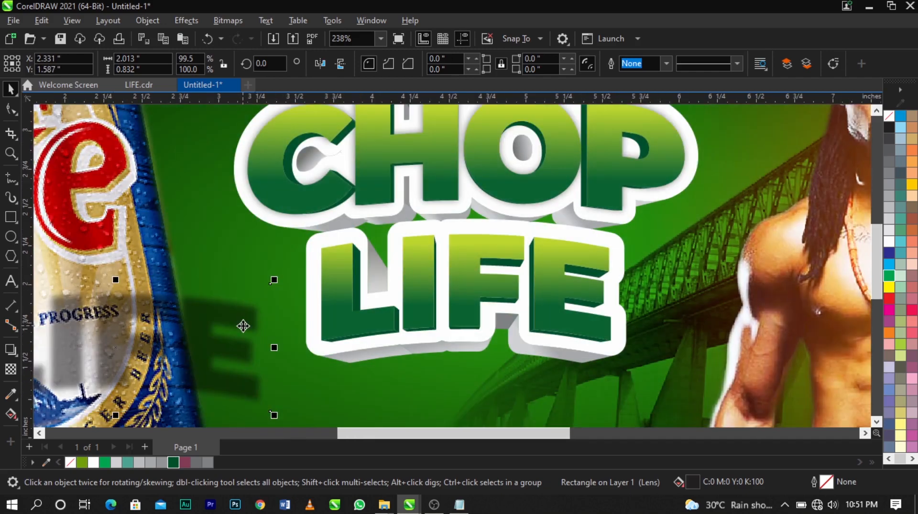
right_click(243, 326)
click(296, 262)
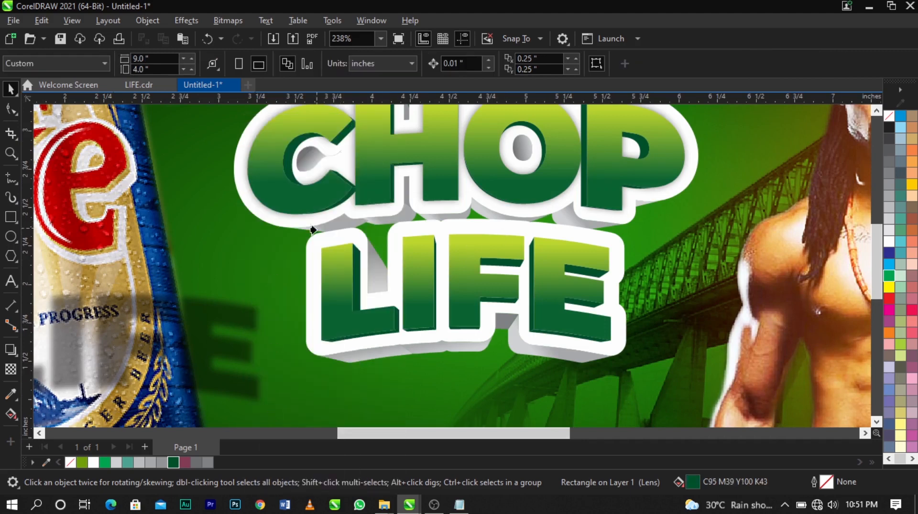
click(311, 252)
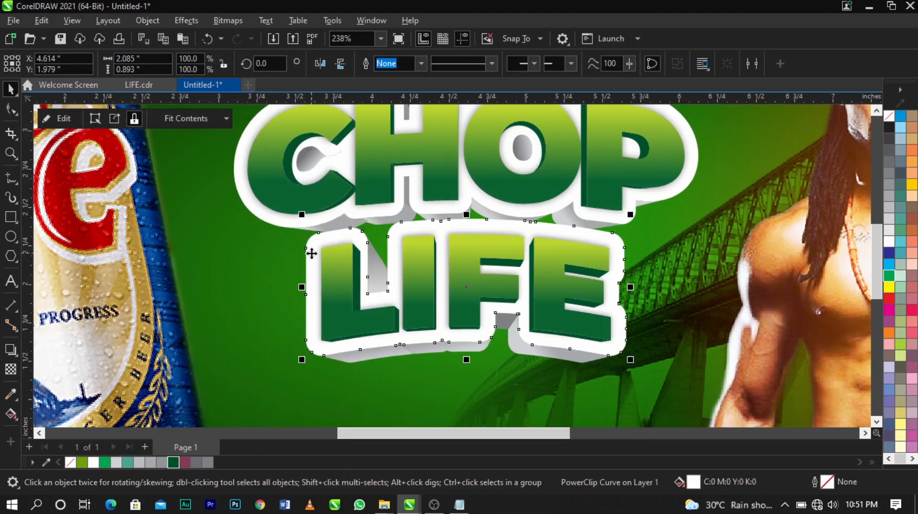
right_click(311, 253)
click(376, 99)
key(Delete)
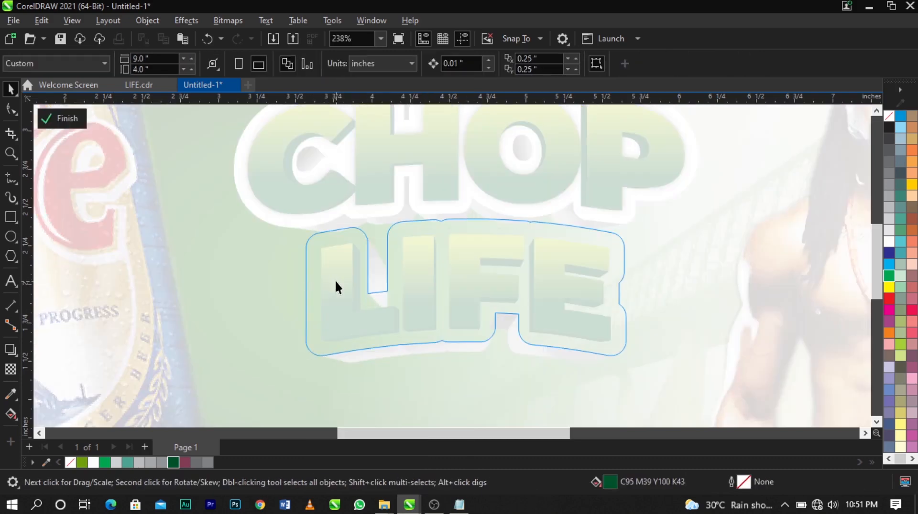
key(ctrl+z)
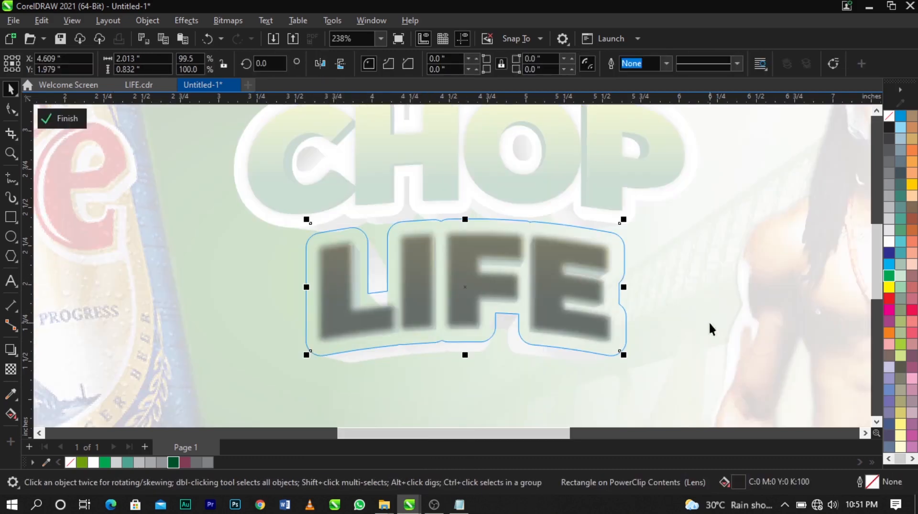
click(62, 118)
Step: Group all the CHOP LIFE lettering objects and move the group up to about Y 2.546 inch
scroll(493, 275, down, 4)
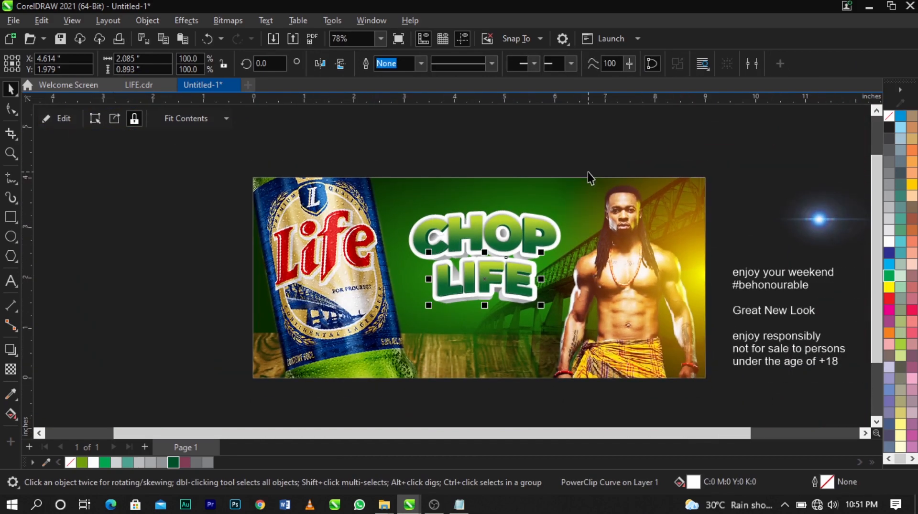
drag(639, 158, 369, 333)
scroll(472, 279, up, 2)
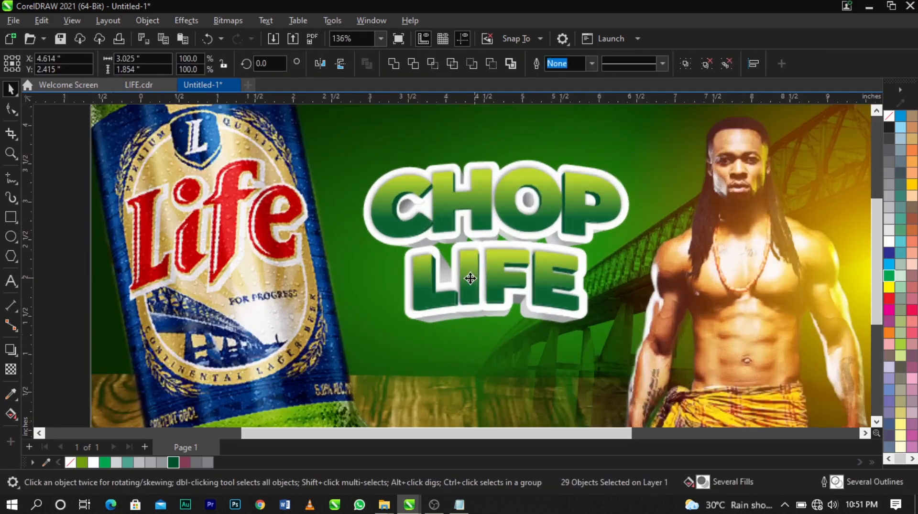
key(ctrl+g)
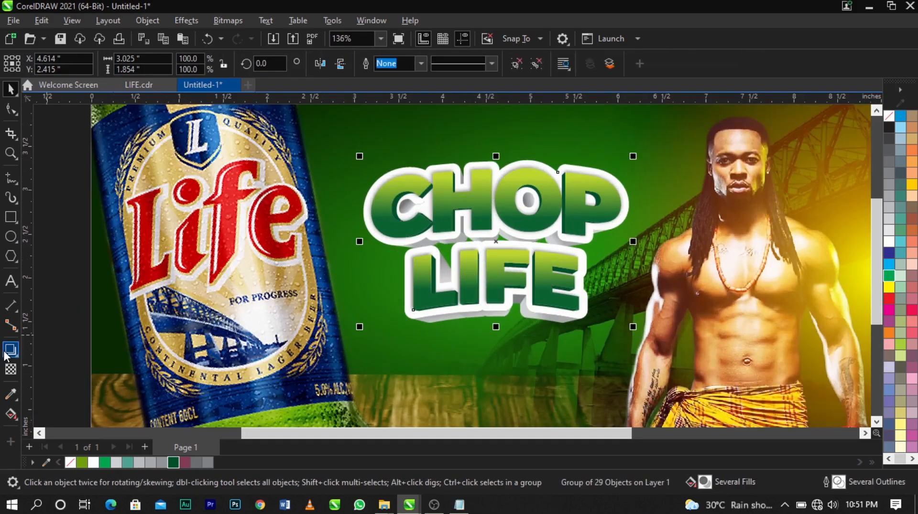
drag(480, 267, 505, 248)
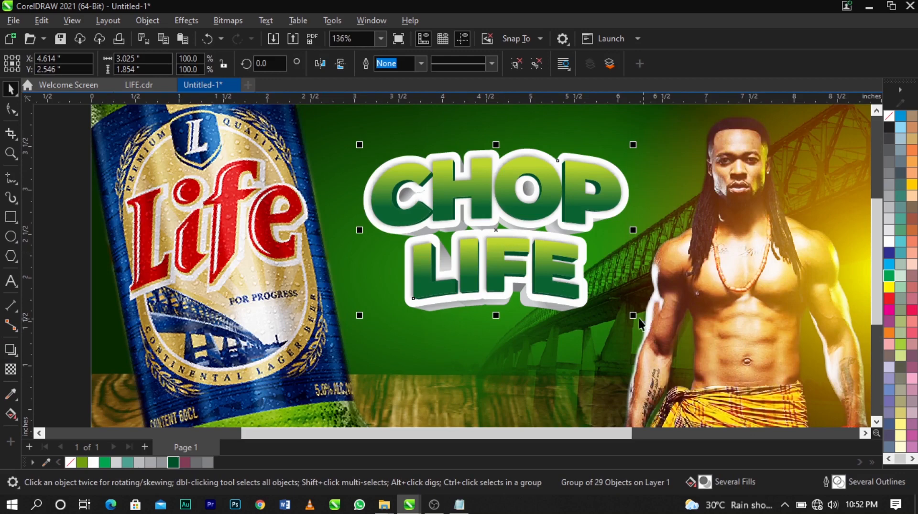
Step: Add a flat drop shadow behind the CHOP LIFE group with Multiply blending, opacity 82 and feather 15
drag(577, 291, 463, 286)
key(ctrl+z)
click(9, 350)
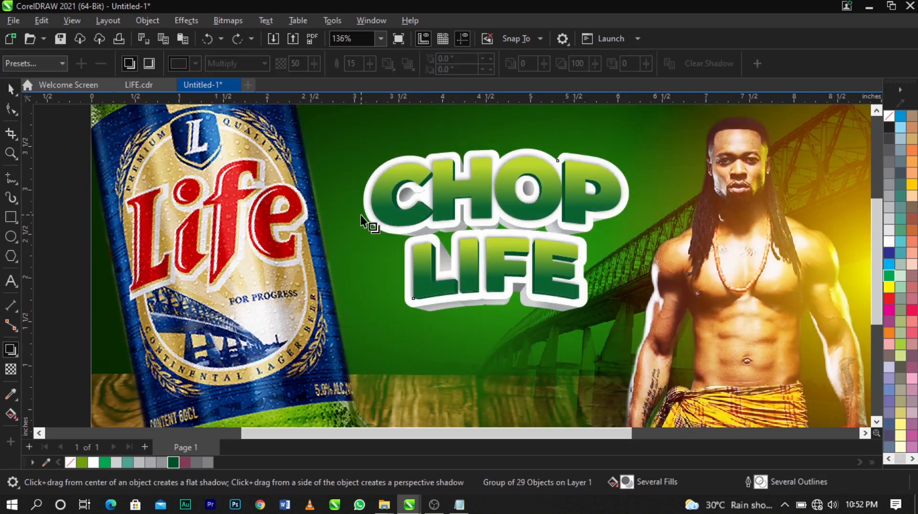
drag(364, 231, 624, 229)
drag(550, 228, 564, 229)
key(space)
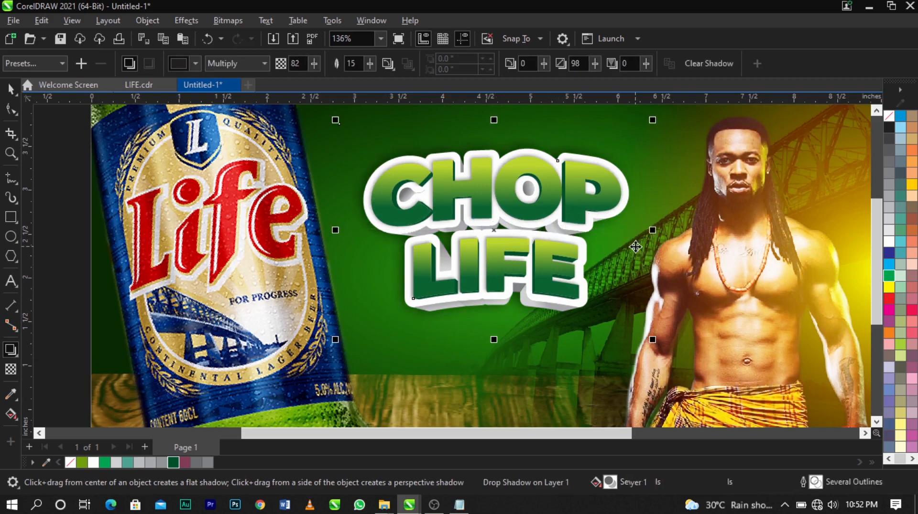
Step: Break the shadow apart from the CHOP LIFE group and move it down to about Y 2.387 inch
click(695, 236)
click(634, 237)
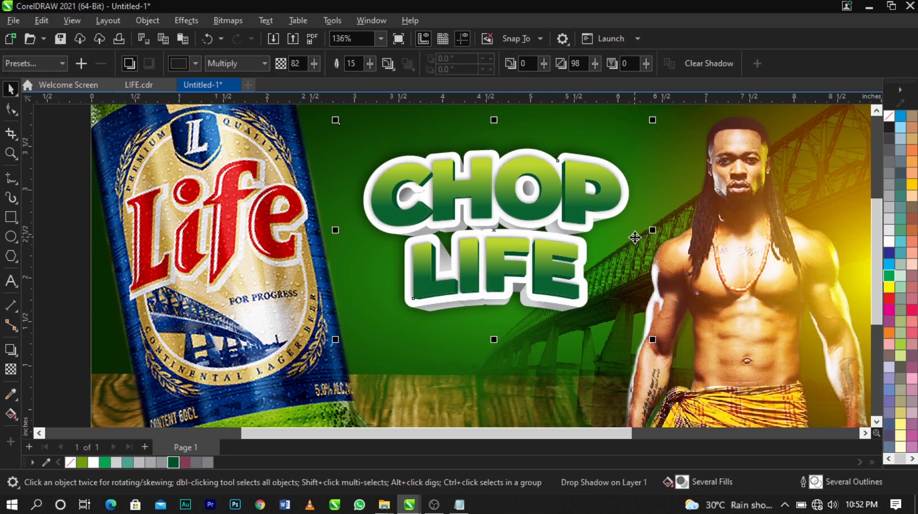
click(633, 242)
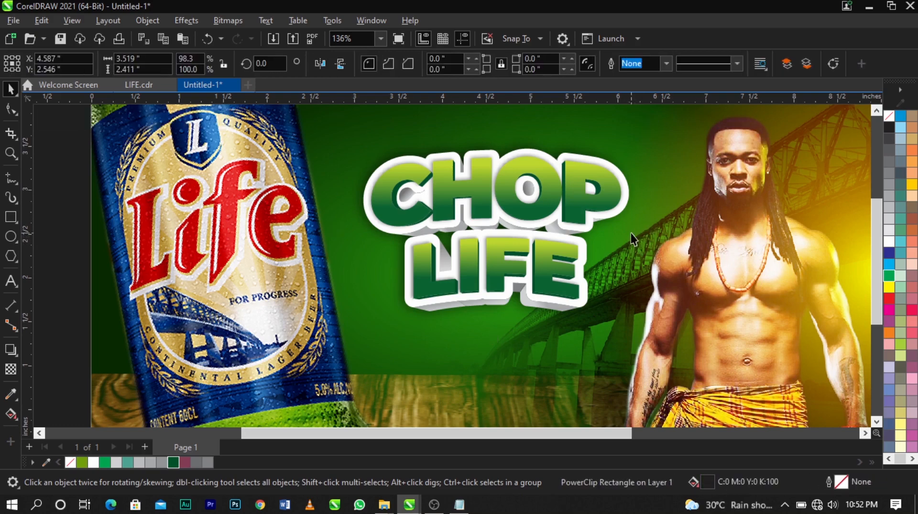
drag(630, 233, 635, 249)
key(ctrl+z)
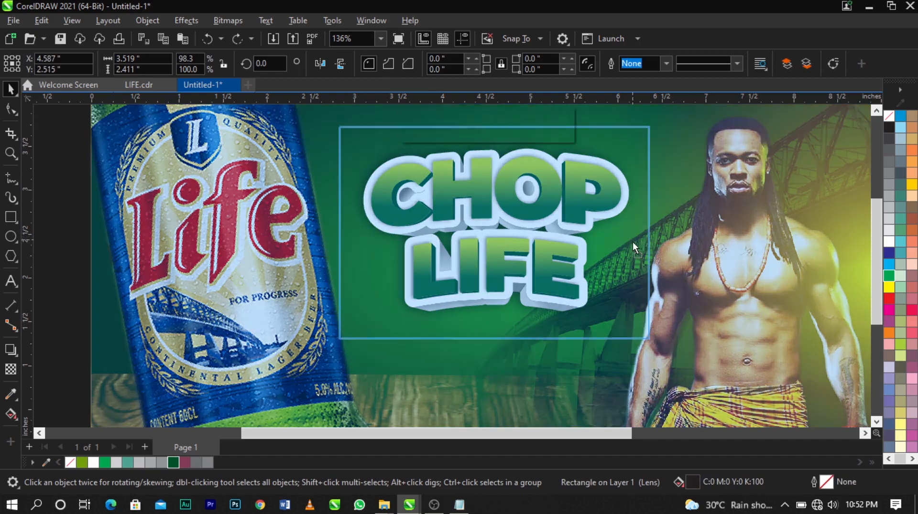
key(ctrl+shift+z)
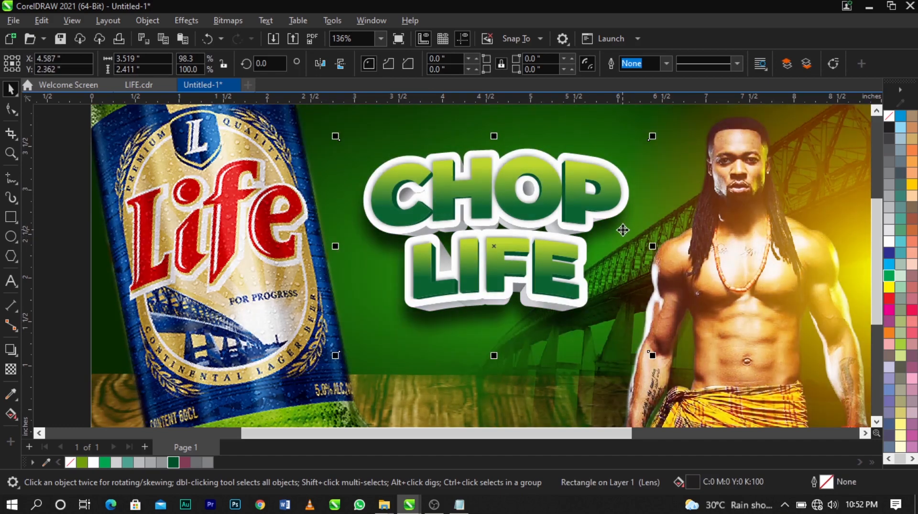
drag(622, 230, 622, 232)
scroll(622, 232, down, 2)
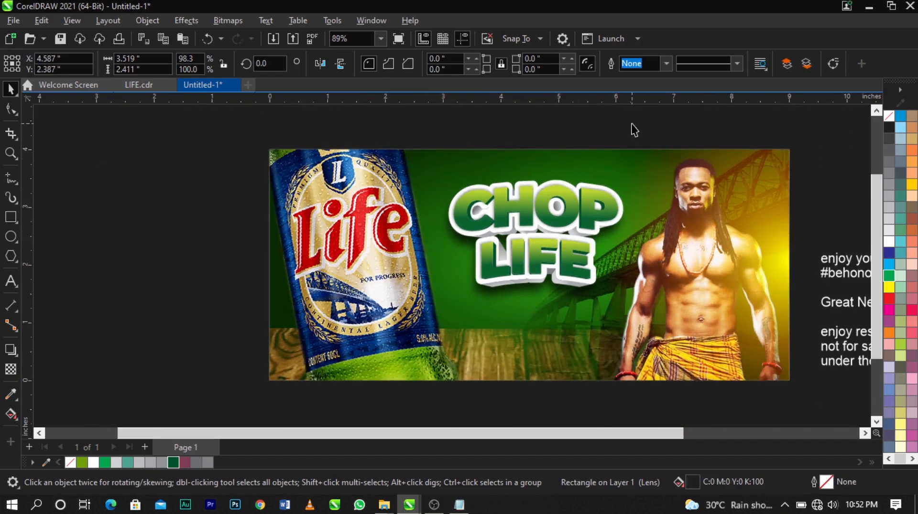
Step: Place the blue lens flare over the CHOP LIFE lettering at about X 3.871, Y 2.561 inch and blend it with Screen mode
click(632, 128)
scroll(540, 172, down, 1)
click(444, 164)
key(z)
drag(294, 135, 864, 342)
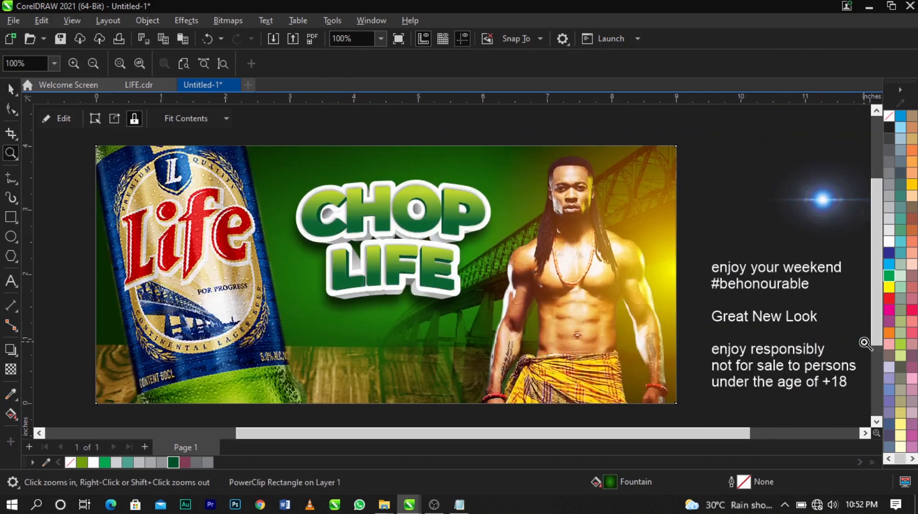
key(space)
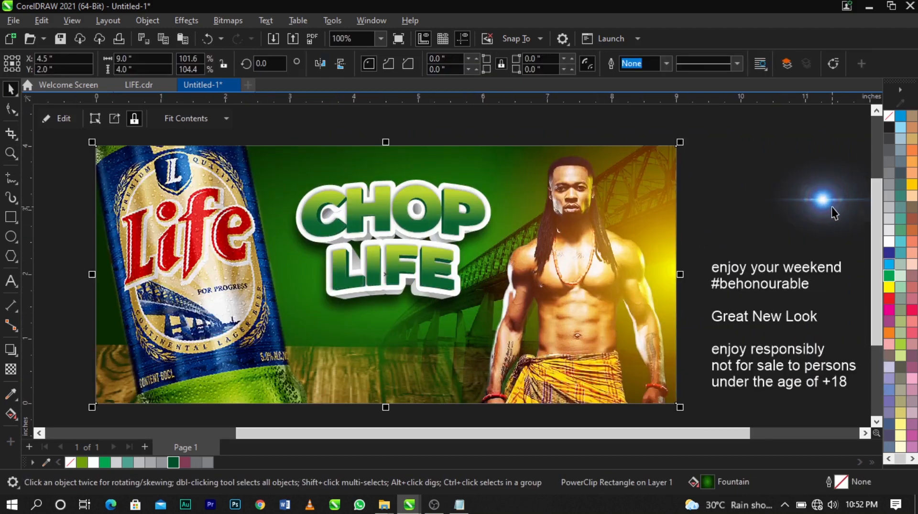
drag(834, 212, 374, 240)
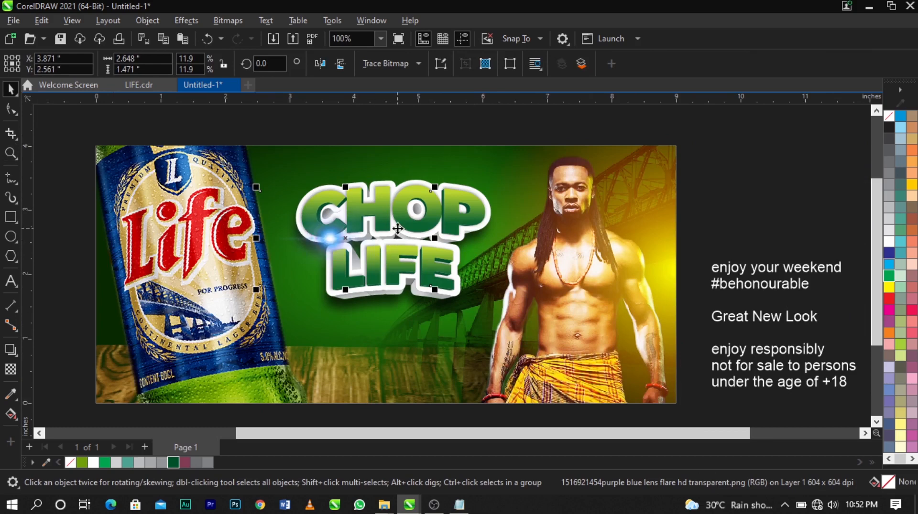
click(11, 370)
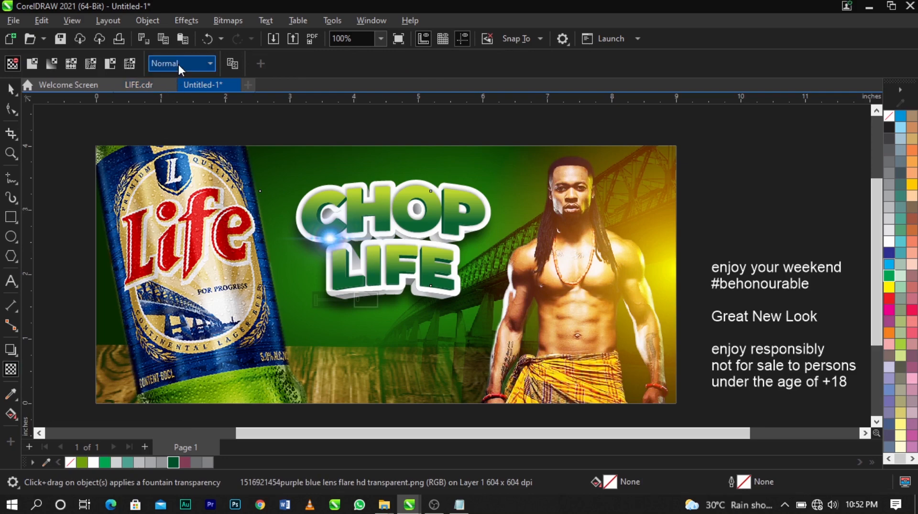
click(178, 62)
click(165, 321)
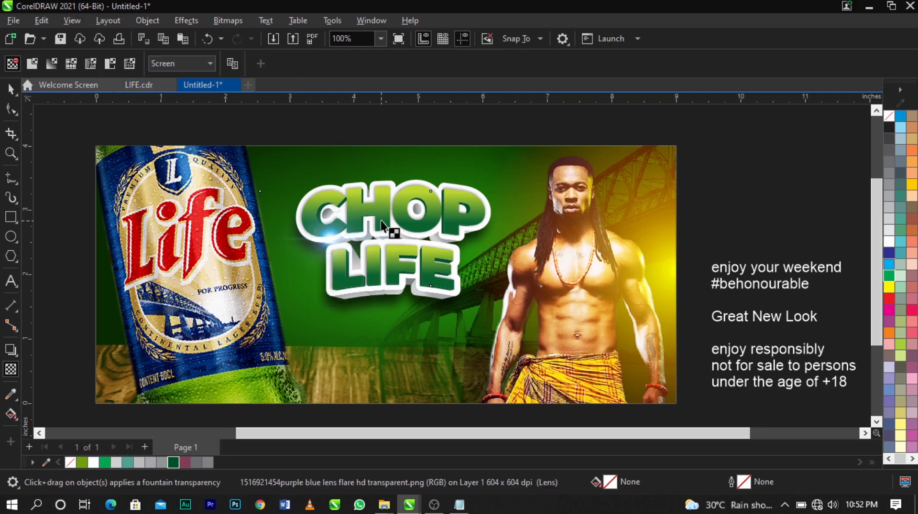
Step: Enlarge the lens flare to about 5.146 × 2.859 inch and position it at about X 4.275, Y 2.661 inch
key(space)
drag(437, 296, 447, 264)
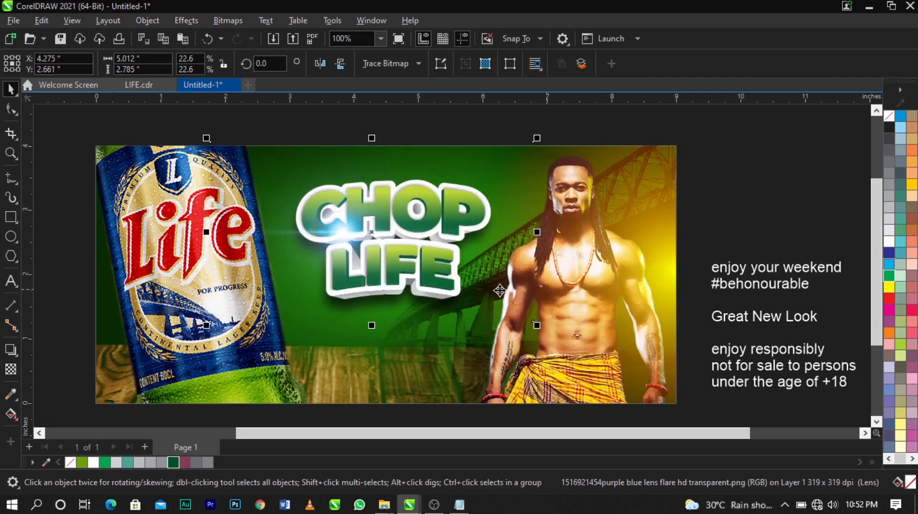
drag(537, 325, 542, 329)
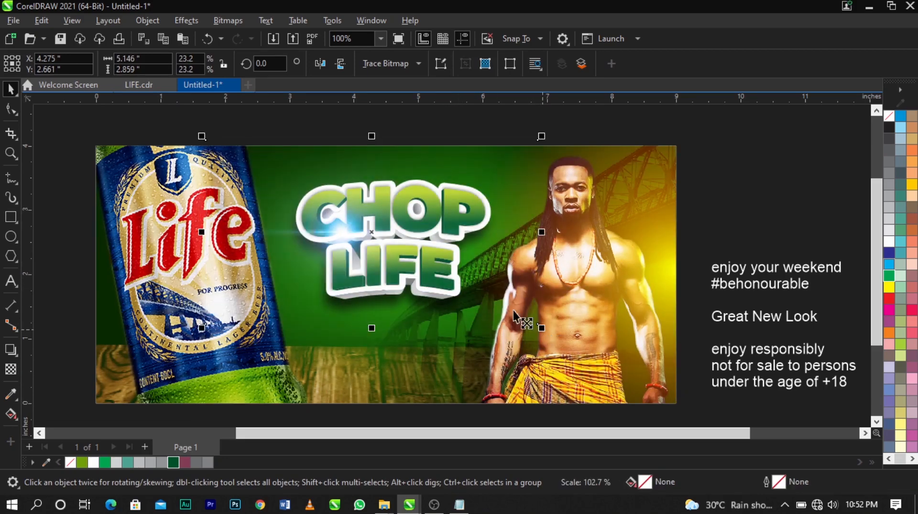
Step: Pull the upper edge of the lens flare bitmap down to the flyer's edge, cropping it to about 2.713 inch high
key(F10)
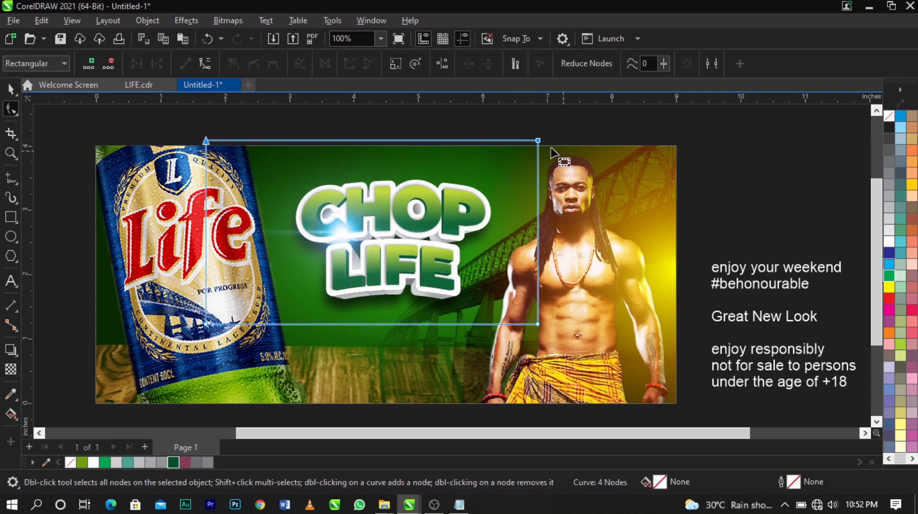
key(space)
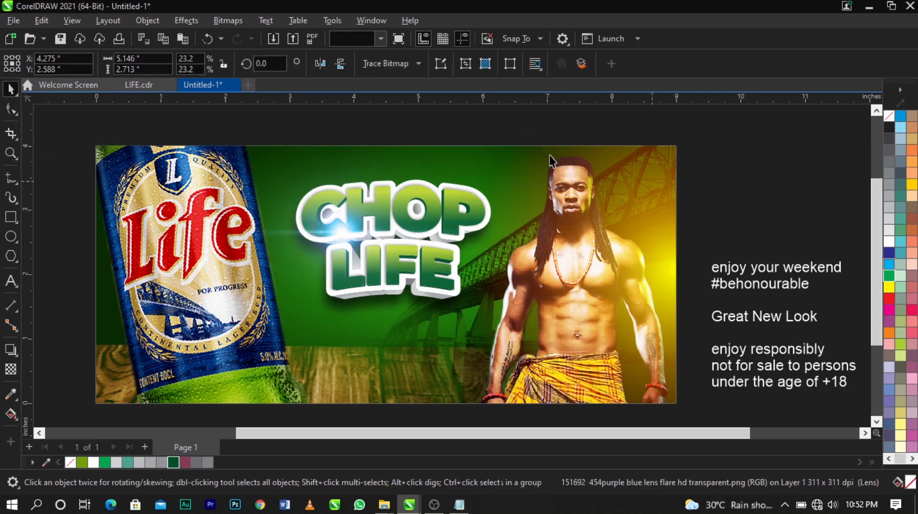
scroll(549, 155, down, 1)
click(652, 159)
Step: Move the CHOP LIFE group, its shadow and the lens flare together to about X 4.301, Y 2.659 inch
key(F2)
drag(208, 150, 791, 345)
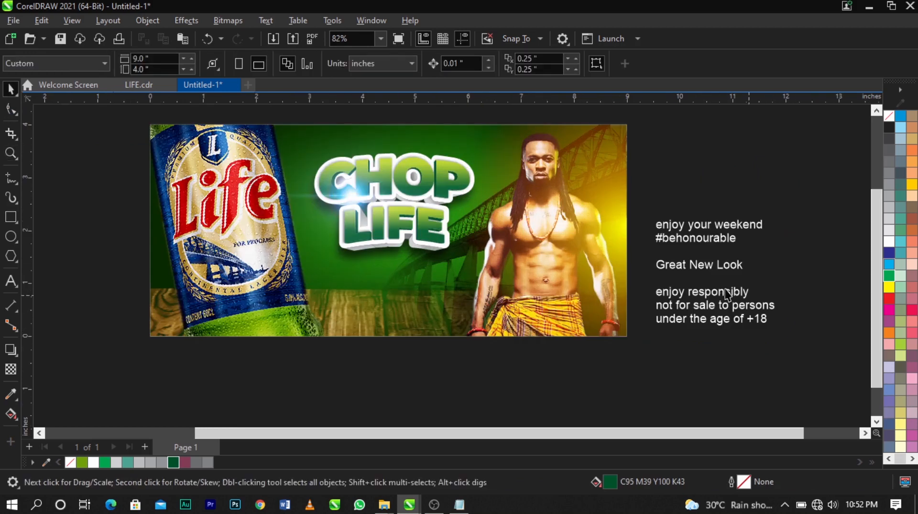
drag(685, 122, 194, 312)
scroll(377, 224, up, 1)
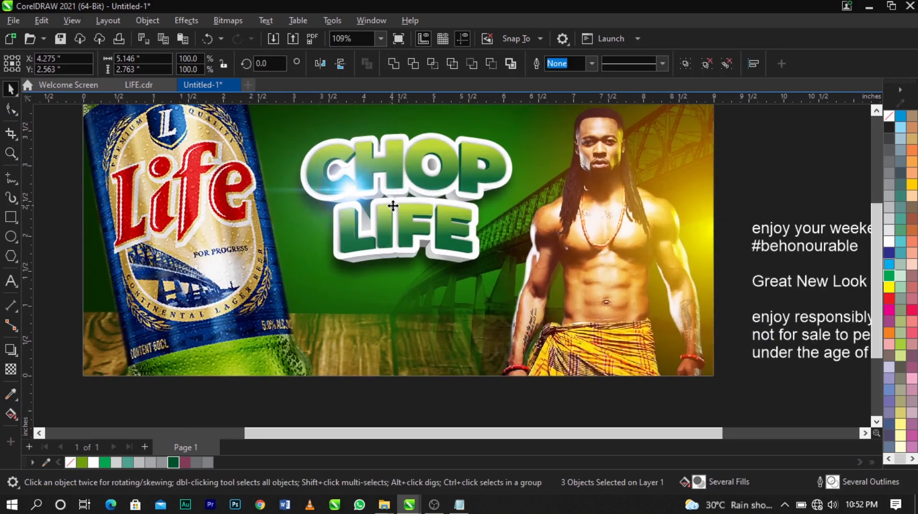
drag(392, 207, 392, 198)
scroll(406, 228, down, 1)
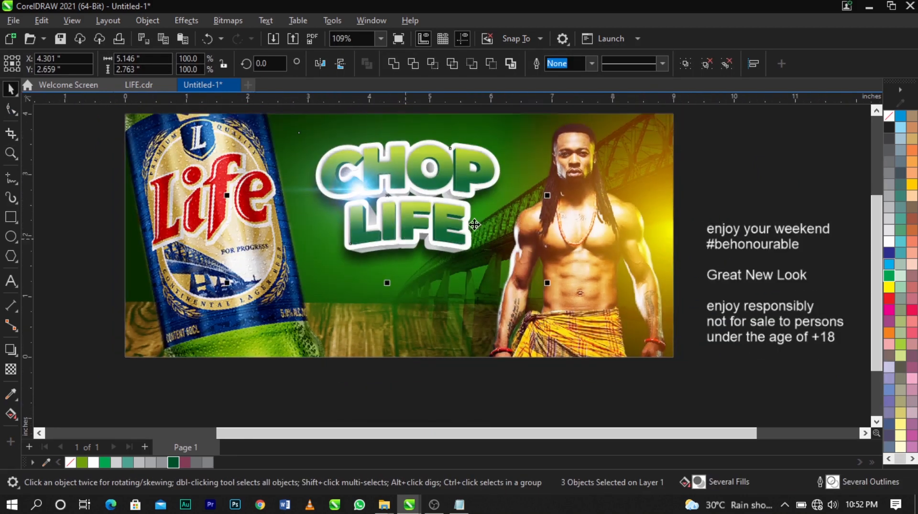
Step: Cut "enjoy your weekend #behonourable" from the side text block and place it as separate text below LIFE, at about X 4.774, Y 1.137 inch
click(730, 211)
double_click(745, 232)
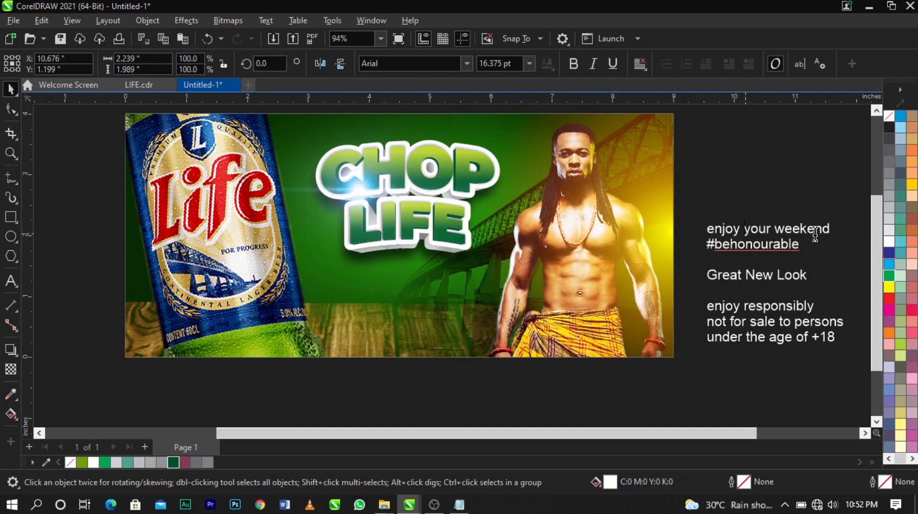
drag(809, 249, 692, 227)
key(ctrl+c)
key(Delete)
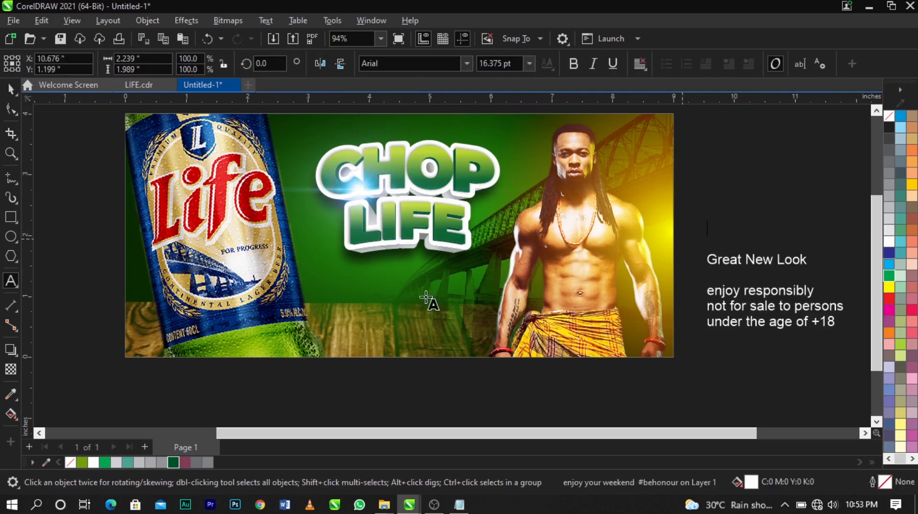
click(388, 311)
key(ctrl+v)
key(ctrl+space)
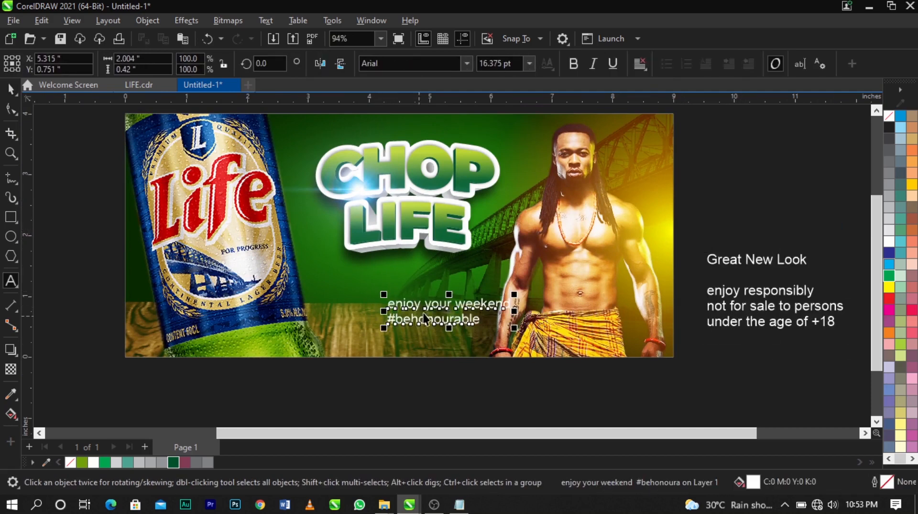
drag(422, 306, 392, 285)
Step: Change the case of the whole "enjoy your weekend #behonourable" text to UPPERCASE
double_click(394, 284)
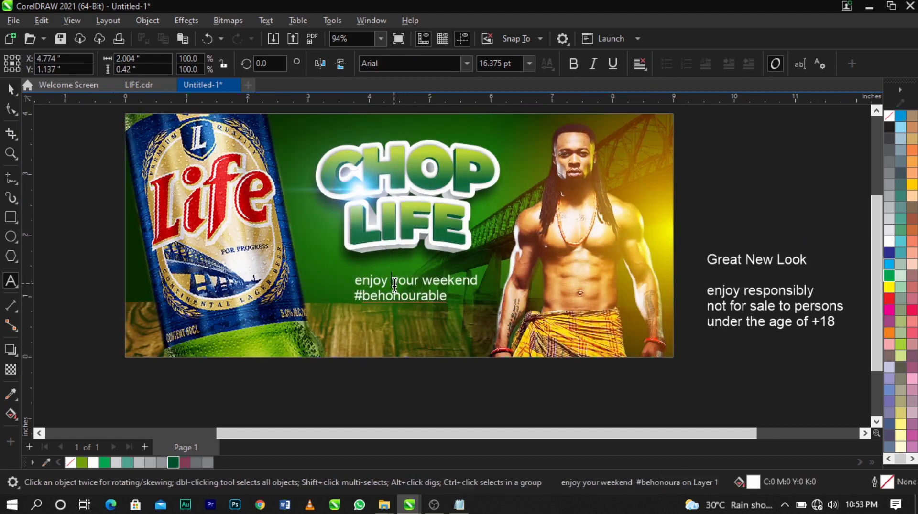
key(ctrl+a)
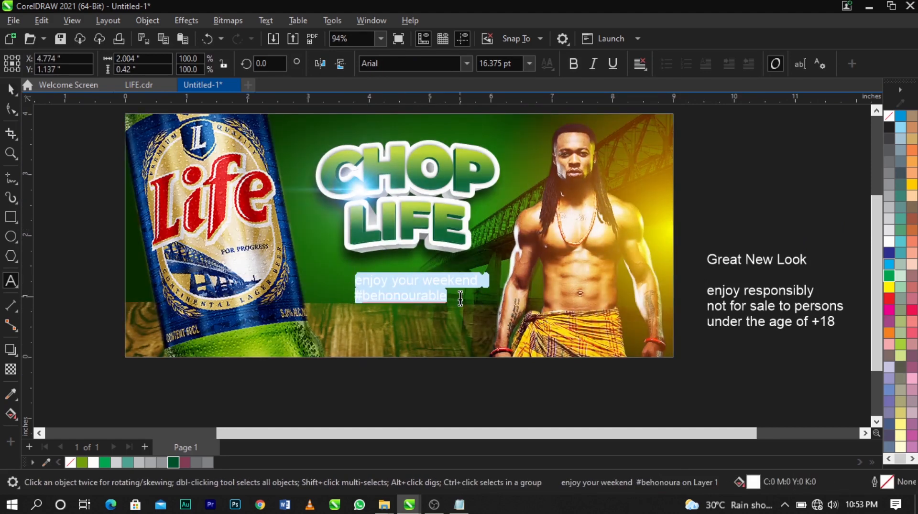
key(shift+F3)
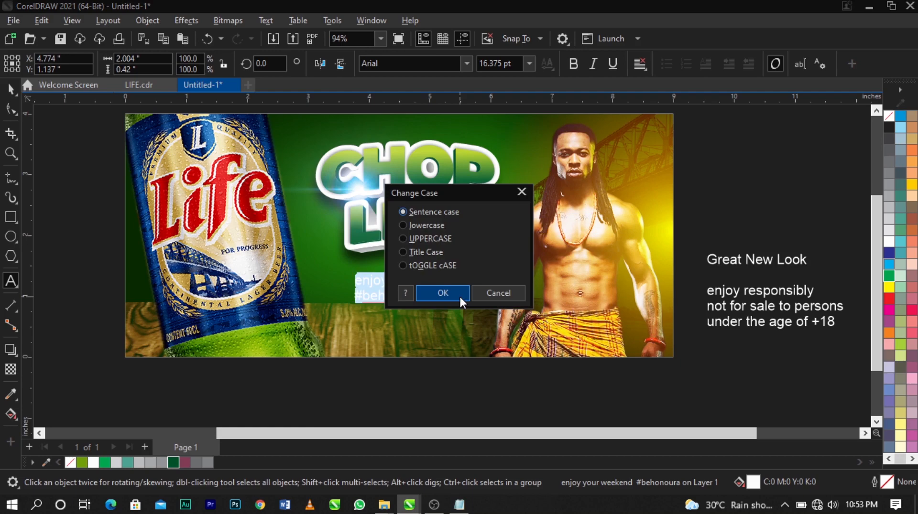
key(u)
click(460, 297)
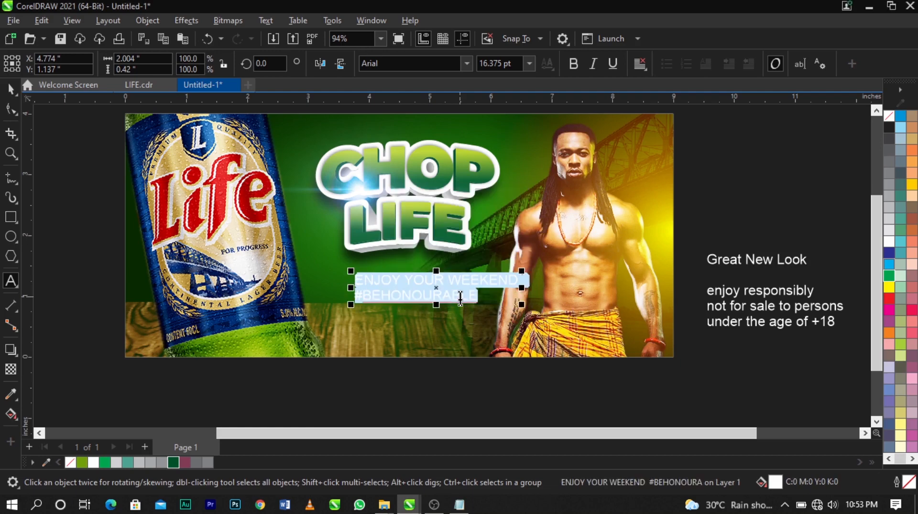
Step: Set the ENJOY YOUR WEEKEND text in Montserrat Black, move it to about X 4.945, Y 1.172 inch and centre-align its lines
scroll(461, 299, up, 1)
key(ctrl+space)
click(466, 70)
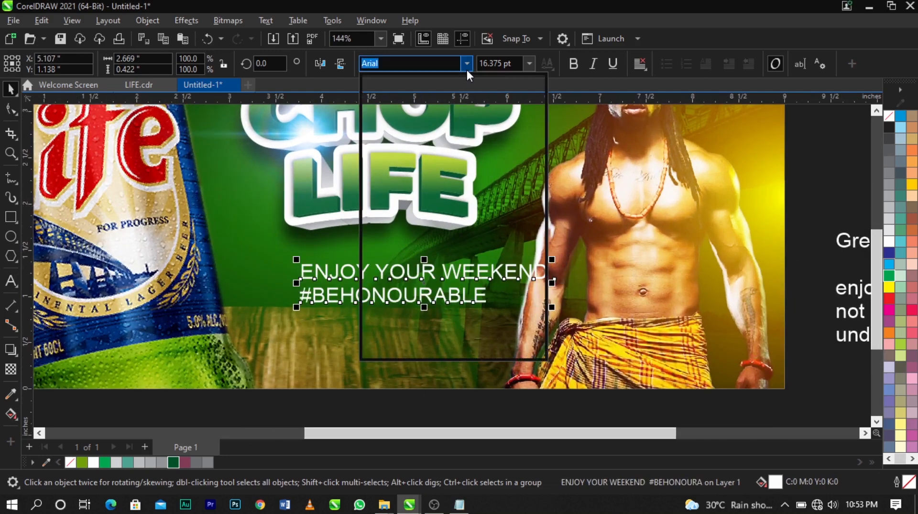
click(463, 104)
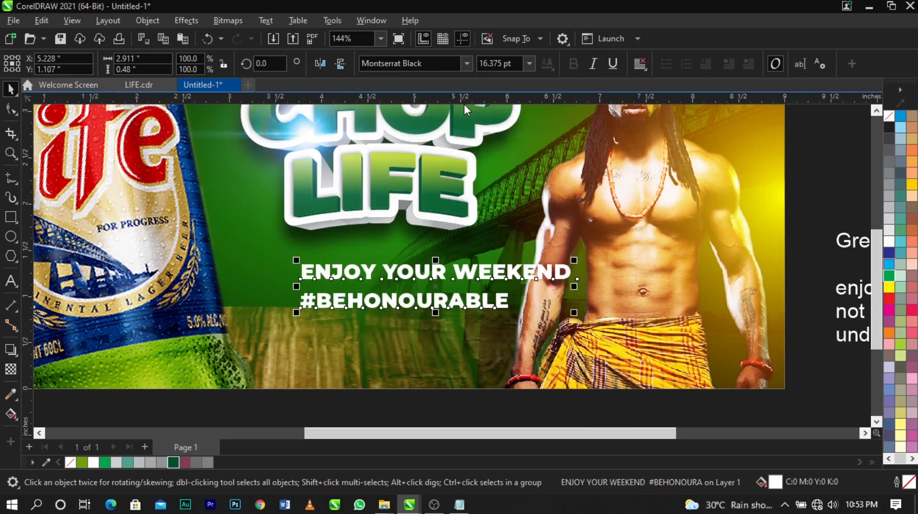
drag(449, 299, 423, 296)
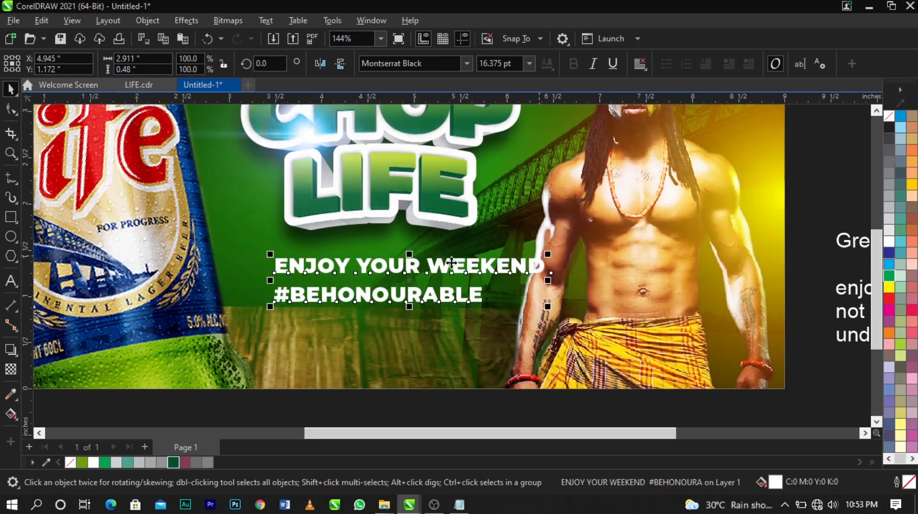
click(643, 70)
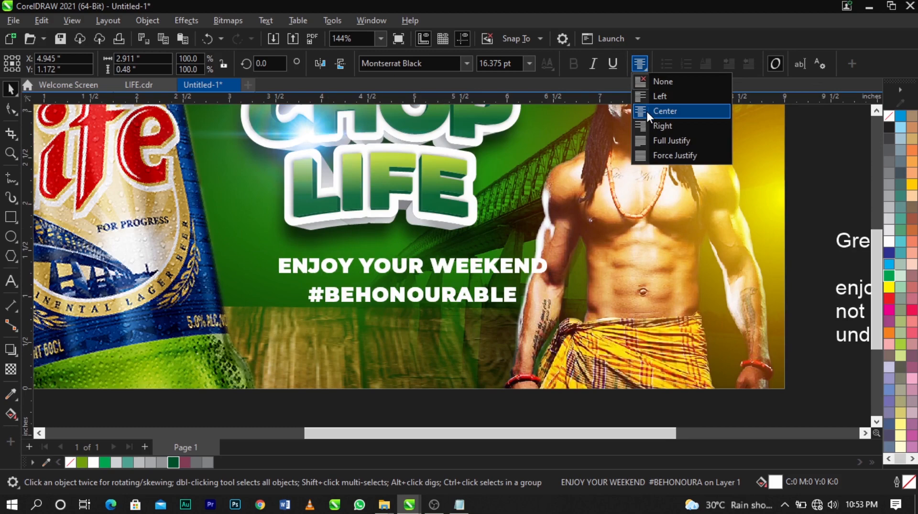
click(646, 109)
Step: Tighten the line spacing of the ENJOY YOUR WEEKEND text so the block is about 0.378 inch high
scroll(435, 268, up, 2)
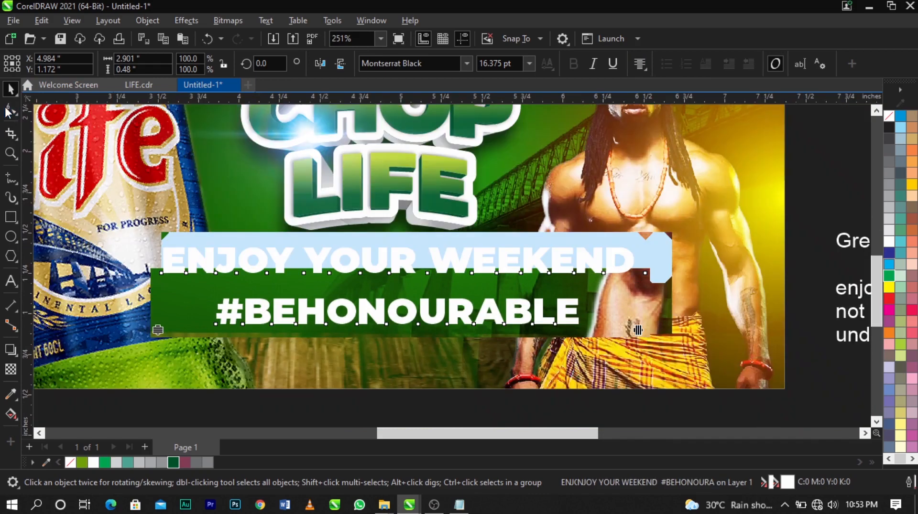
click(8, 110)
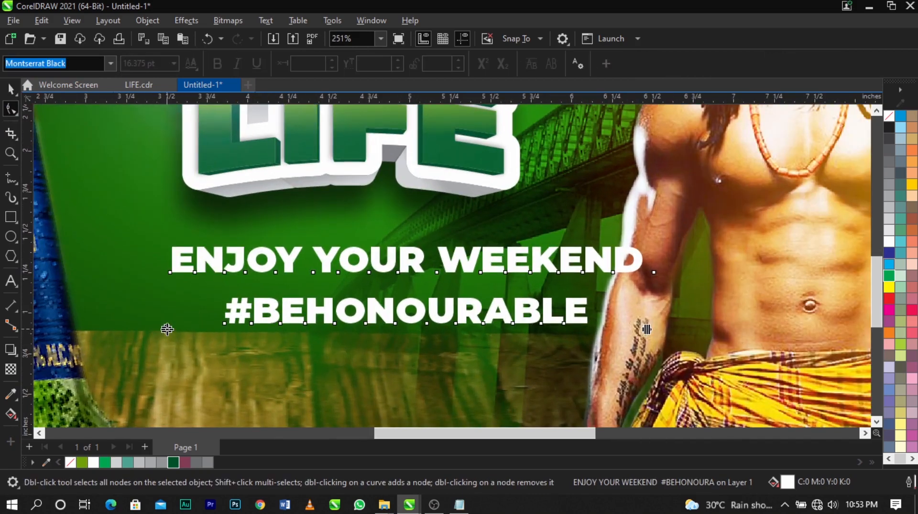
drag(167, 329, 169, 300)
key(space)
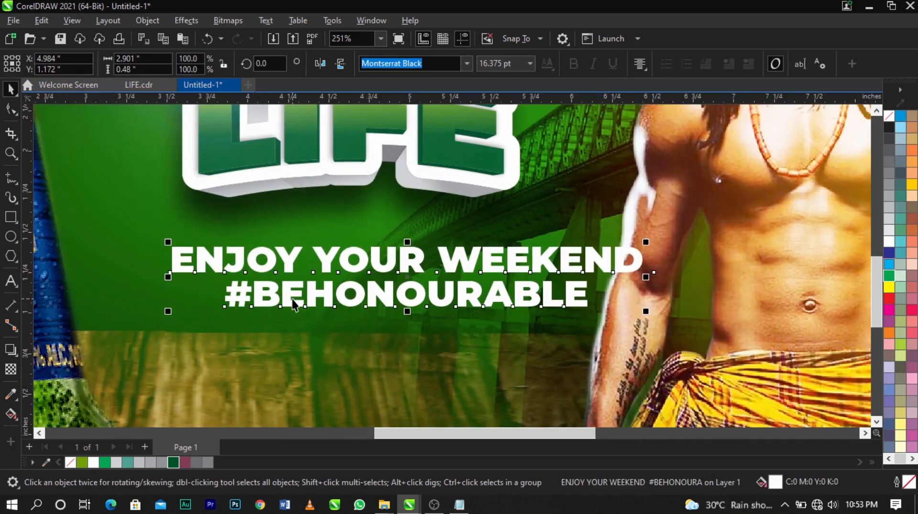
Step: Colour only the #BEHONOURABLE line yellow
double_click(292, 300)
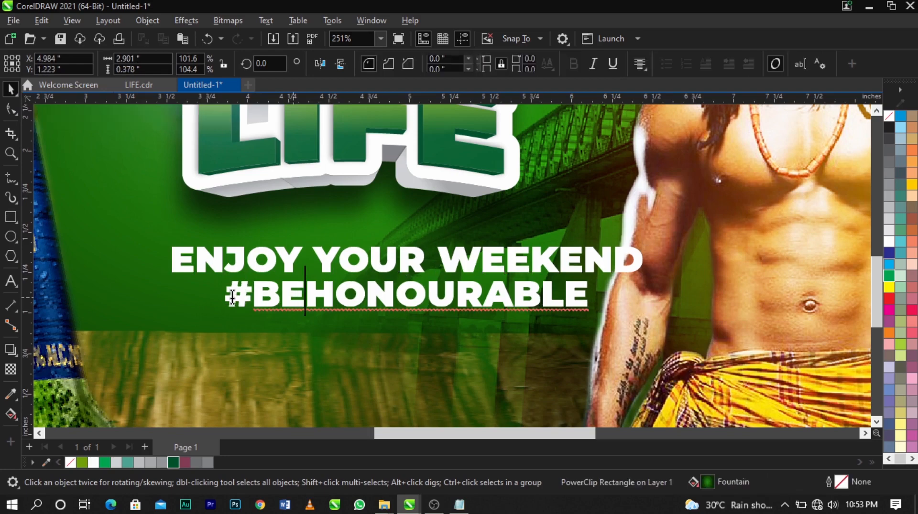
drag(233, 297, 616, 313)
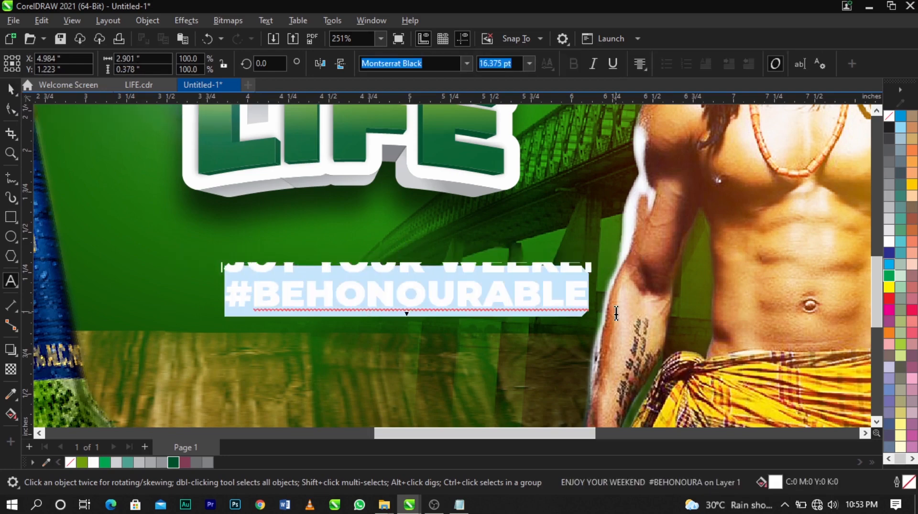
click(889, 288)
key(ctrl+space)
scroll(541, 252, down, 2)
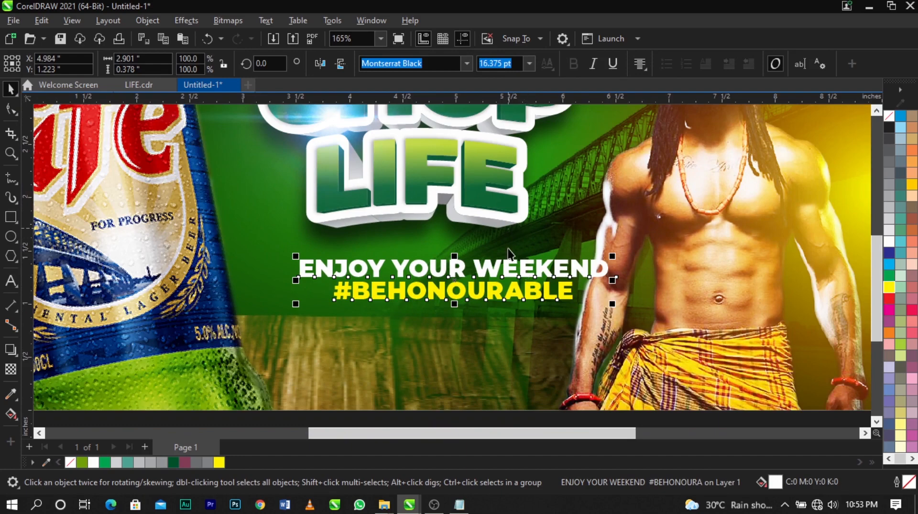
Step: Try to centre the ENJOY YOUR WEEKEND text horizontally on the CHOP LIFE artwork, and undo the alignment
scroll(509, 254, down, 2)
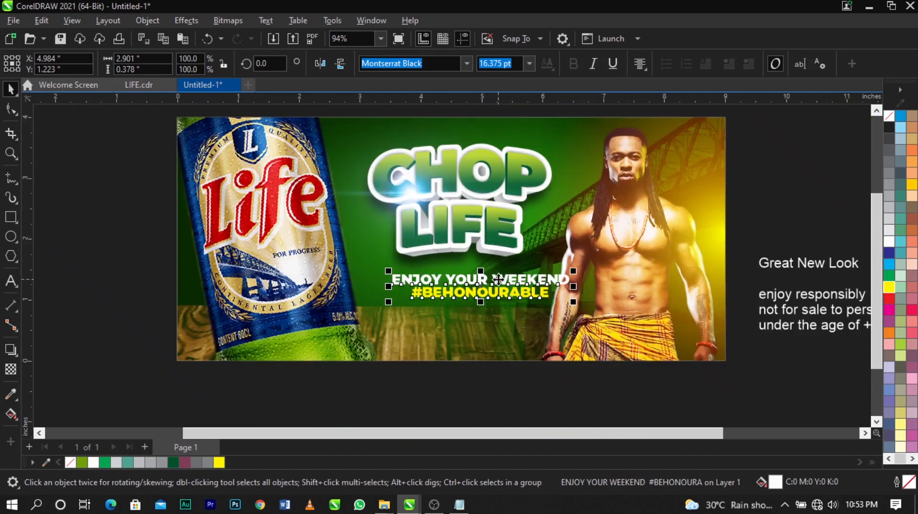
shift+click(495, 229)
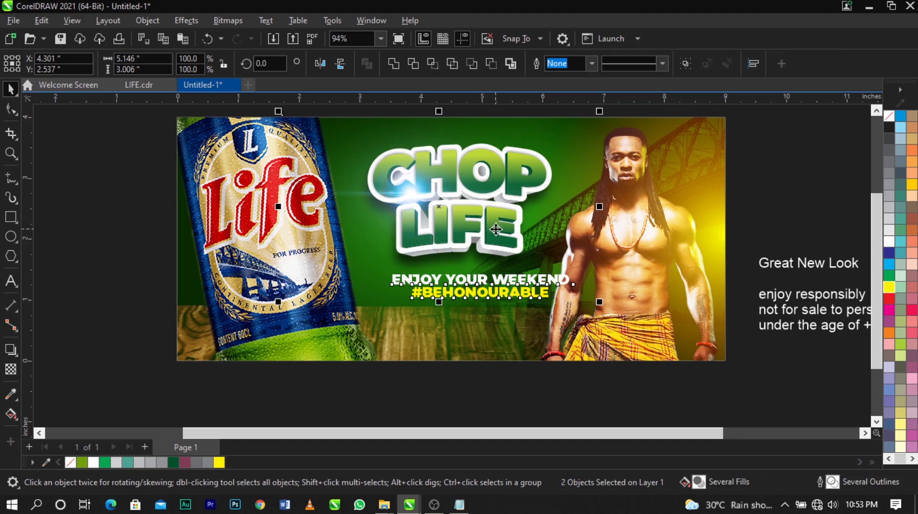
key(c)
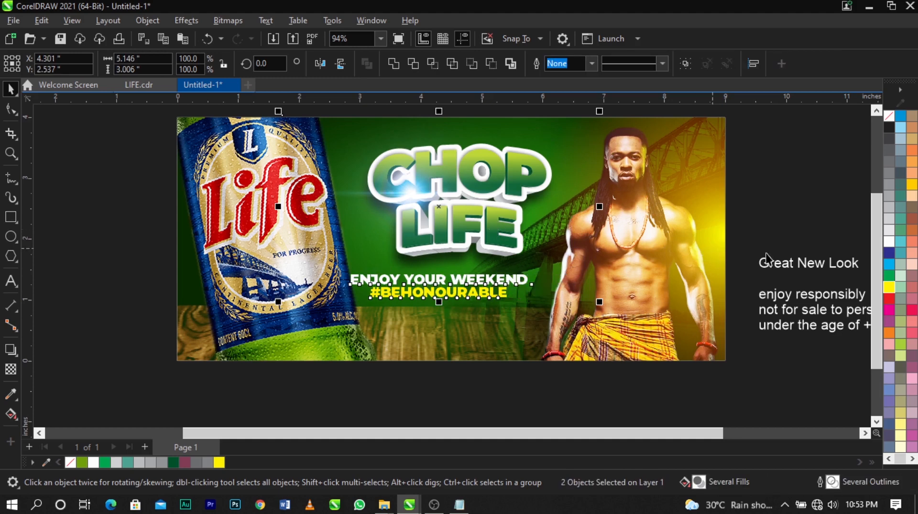
click(786, 254)
click(488, 286)
key(ctrl+z)
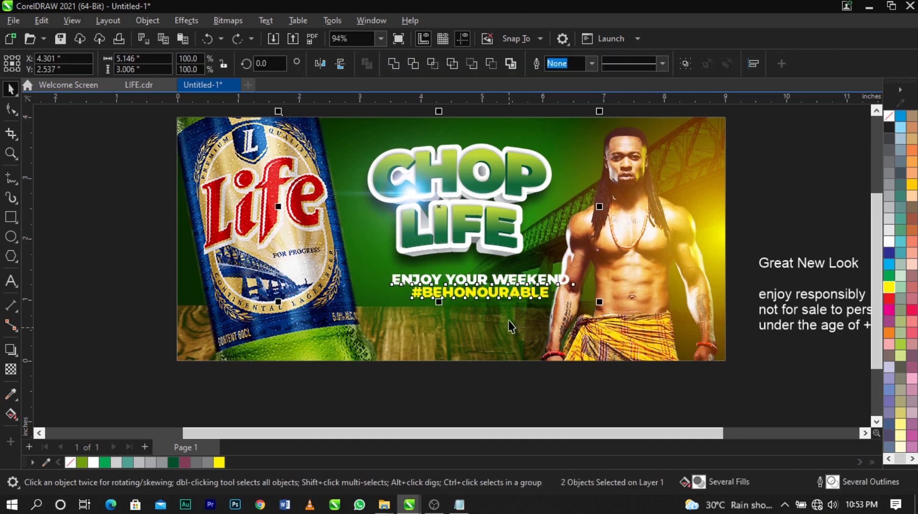
Step: Centre the ENJOY YOUR WEEKEND text horizontally on the flyer background
shift+click(507, 262)
click(510, 297)
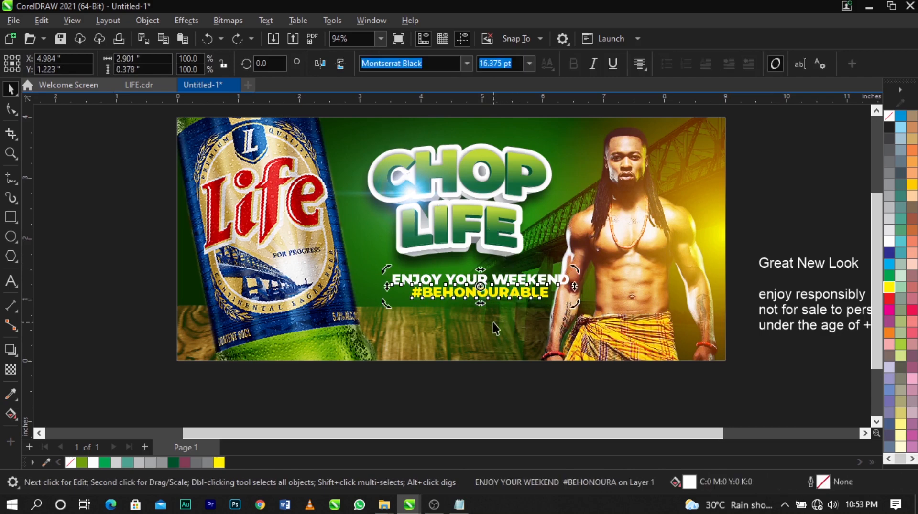
shift+click(519, 329)
key(c)
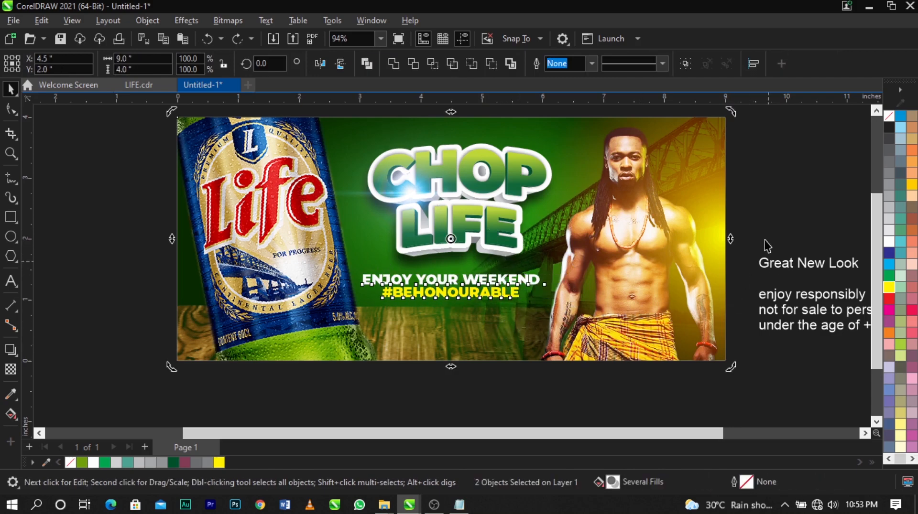
Step: Examine the flyer layout with the CHOP LIFE lettering and the tagline beneath it, up close and as a whole
click(762, 241)
scroll(571, 248, down, 1)
key(z)
drag(324, 186, 424, 247)
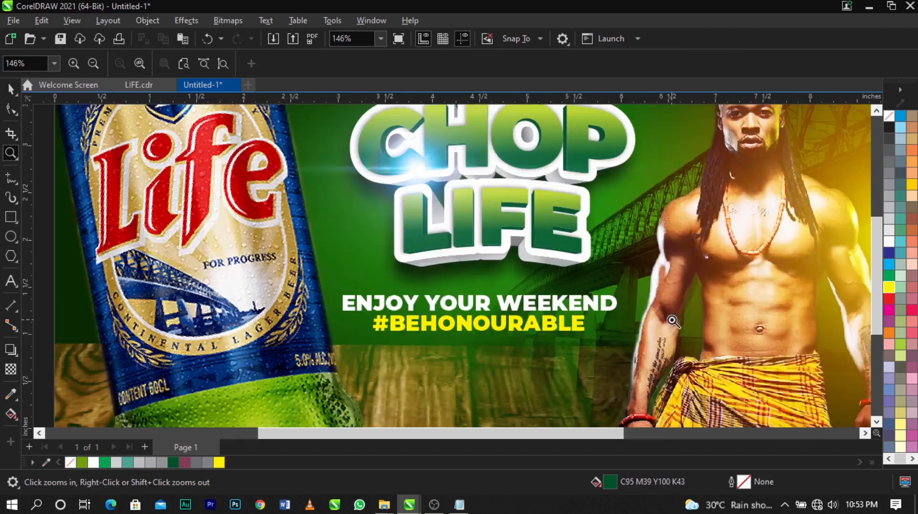
key(space)
scroll(514, 290, down, 2)
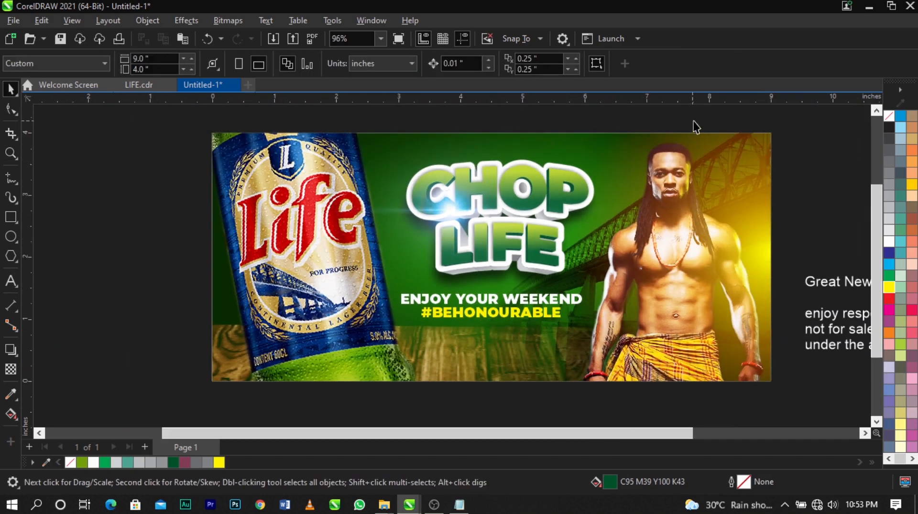
drag(696, 127, 307, 367)
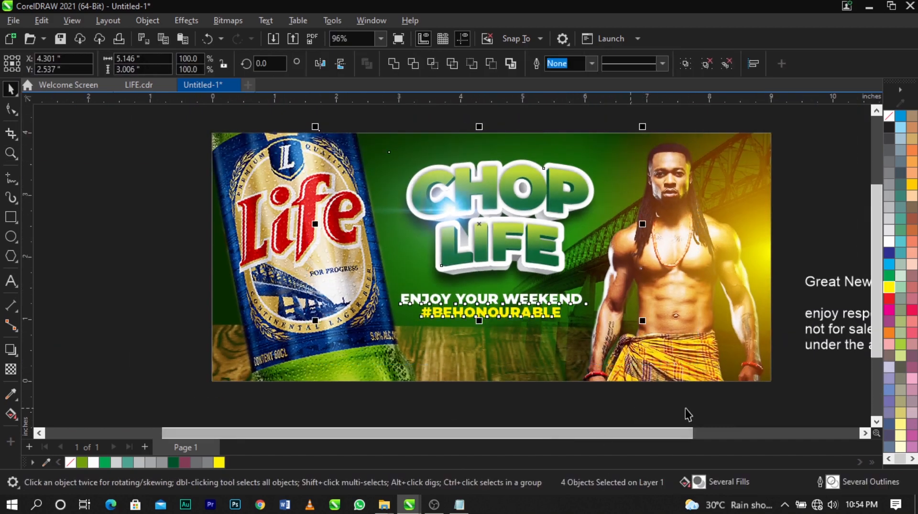
click(804, 241)
scroll(435, 251, down, 1)
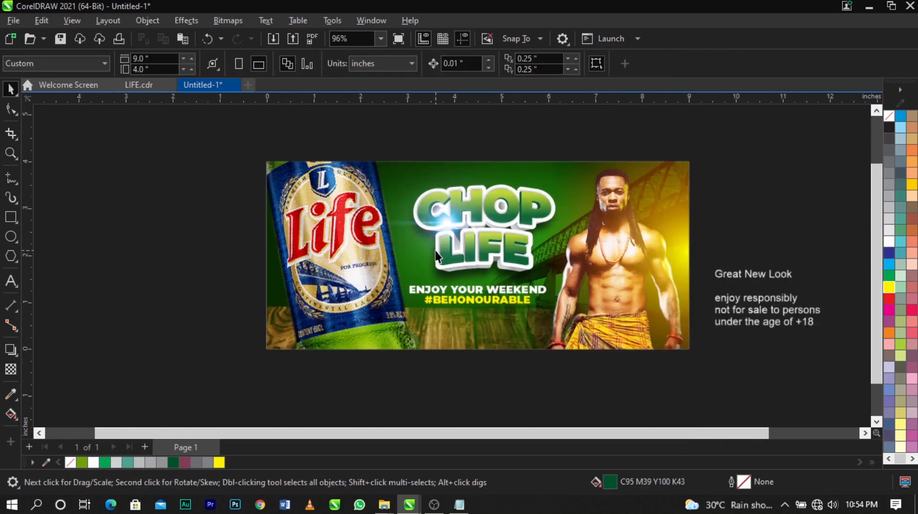
Step: Draw a full-width rectangle 9 by about 0.99 inches along the flyer's bottom edge, filled white with no outline
key(z)
drag(256, 145, 731, 378)
key(space)
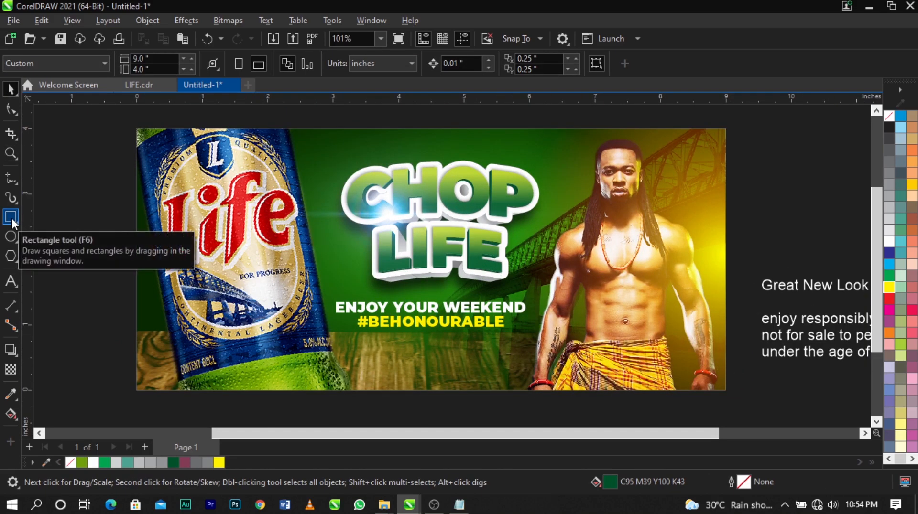
click(11, 218)
drag(172, 338, 725, 391)
key(space)
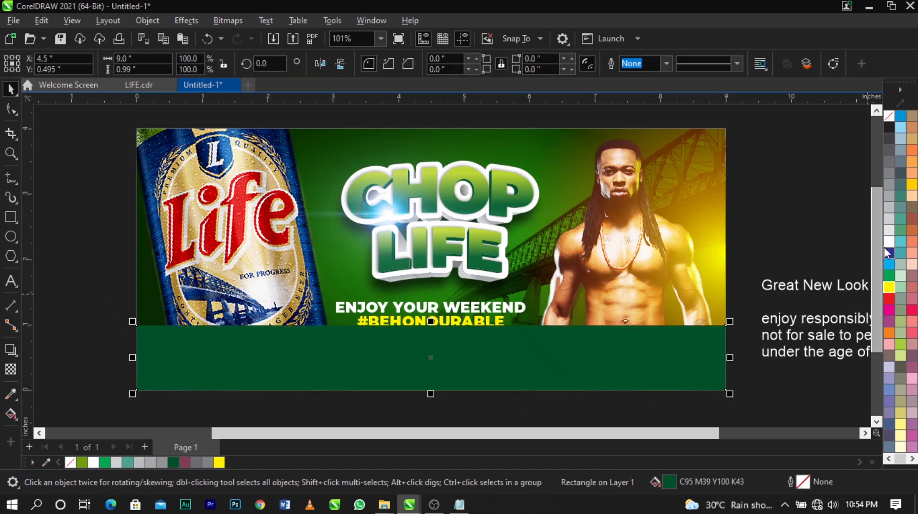
click(888, 243)
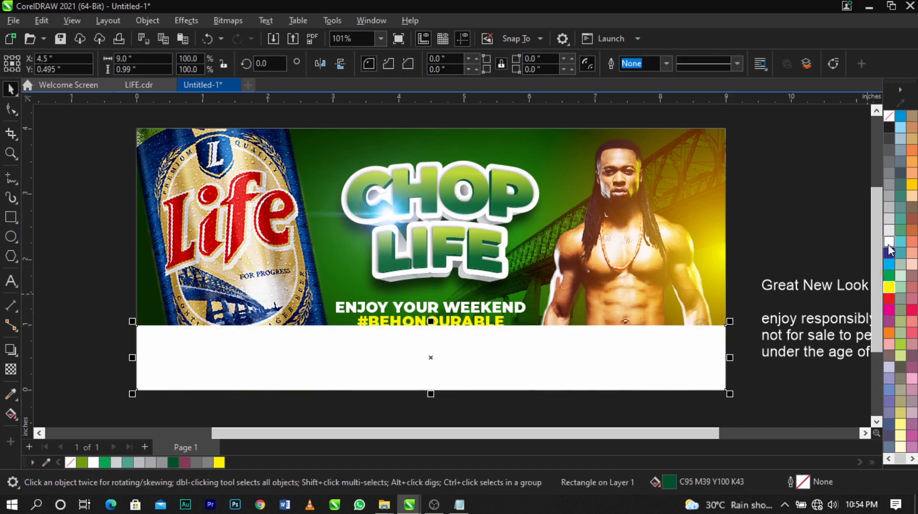
right_click(885, 119)
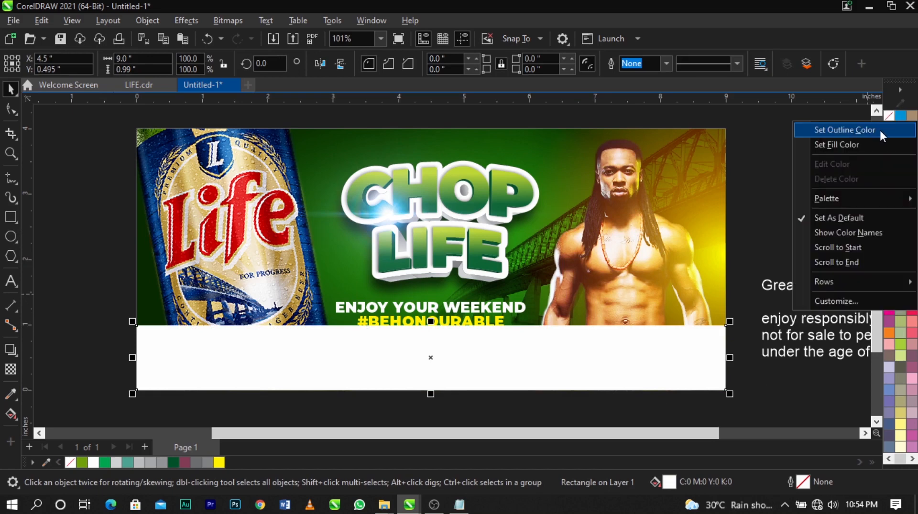
click(879, 129)
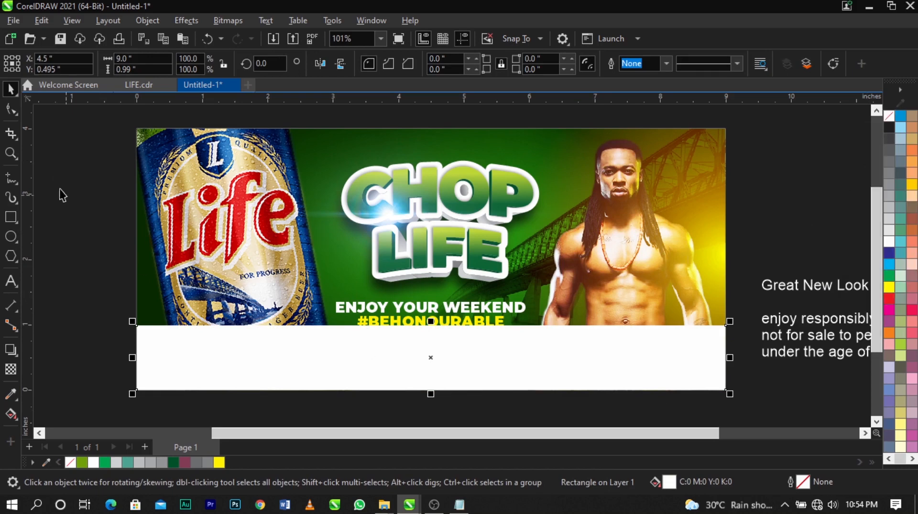
Step: Convert the white rectangle to curves and delete its upper-left node to leave a triangular wedge
click(11, 111)
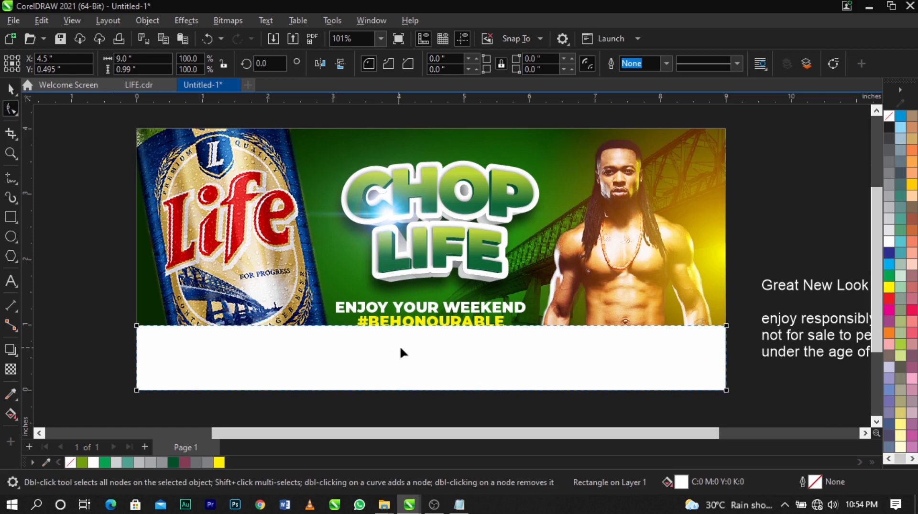
right_click(435, 349)
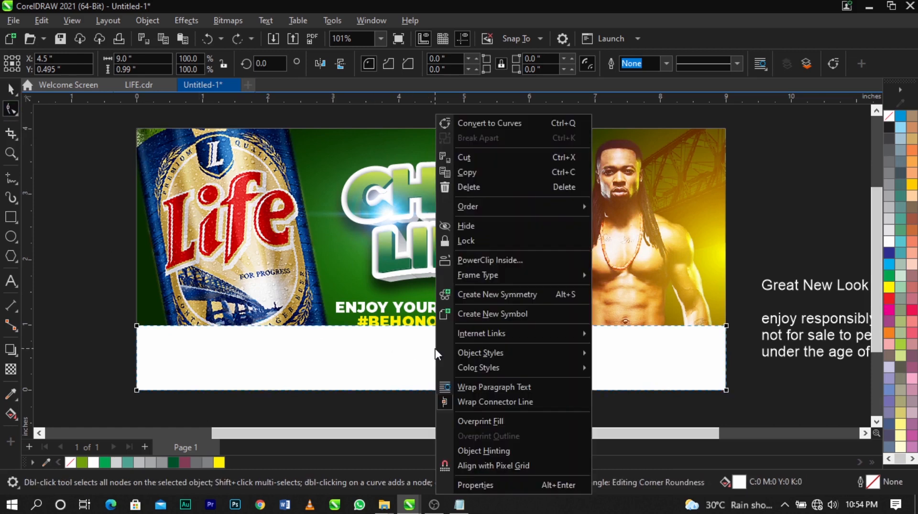
click(484, 125)
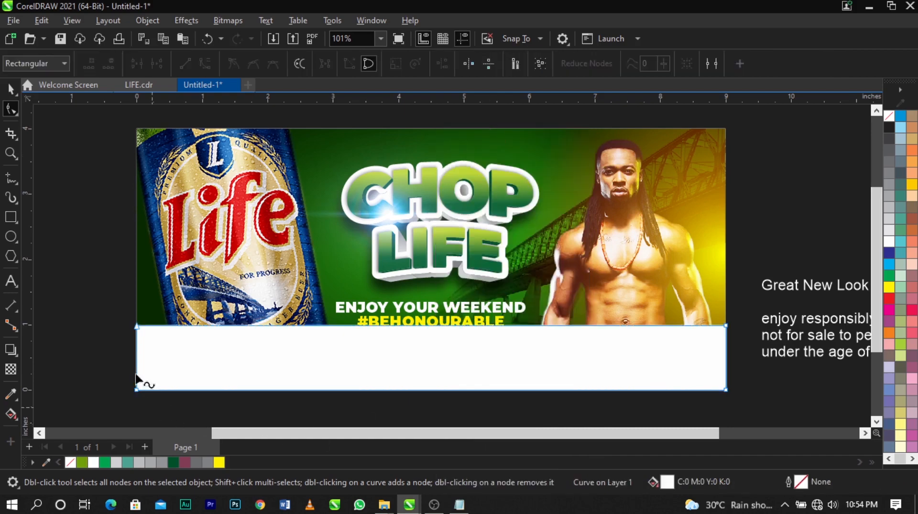
scroll(705, 358, up, 2)
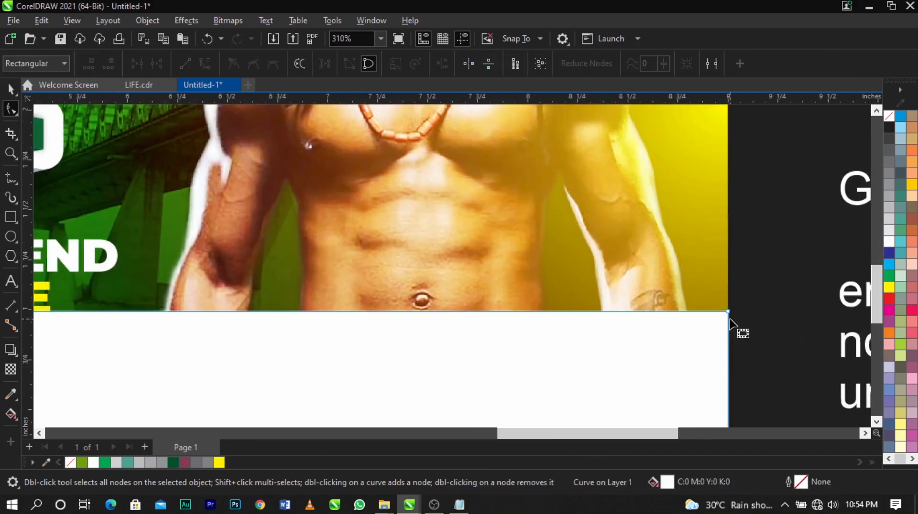
scroll(731, 334, up, 1)
scroll(150, 323, down, 2)
scroll(132, 306, up, 2)
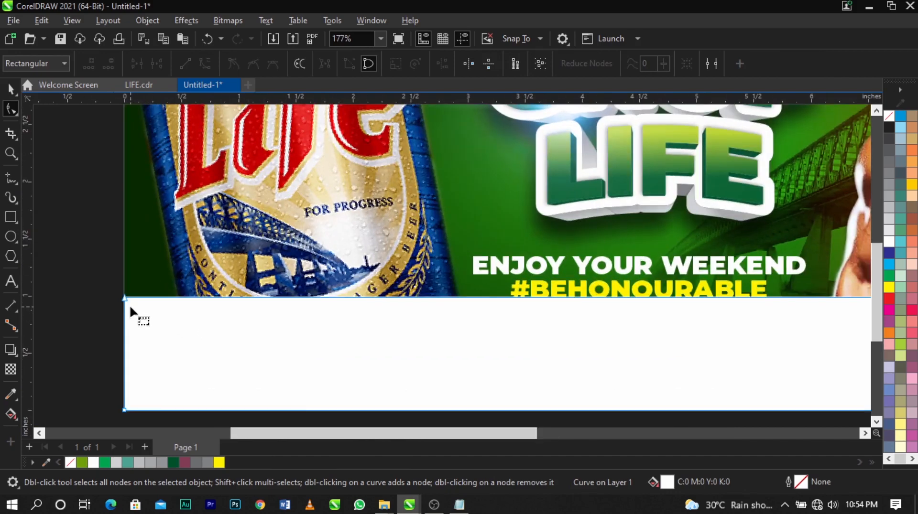
scroll(396, 337, down, 1)
scroll(396, 341, down, 3)
scroll(496, 315, down, 1)
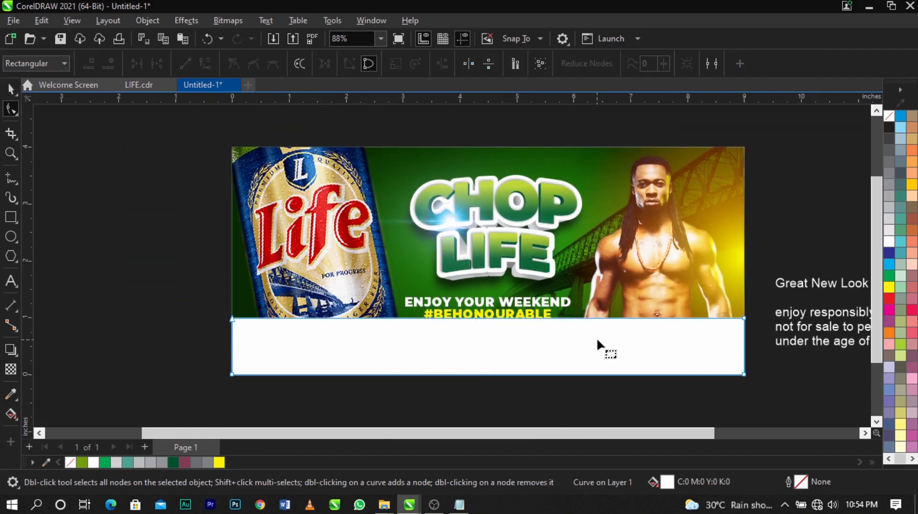
scroll(600, 329, up, 1)
scroll(589, 329, down, 3)
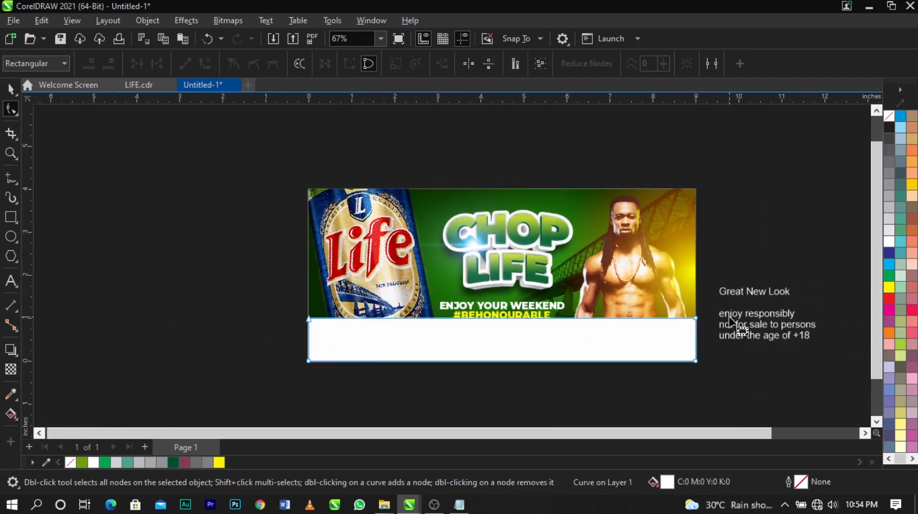
scroll(596, 322, up, 2)
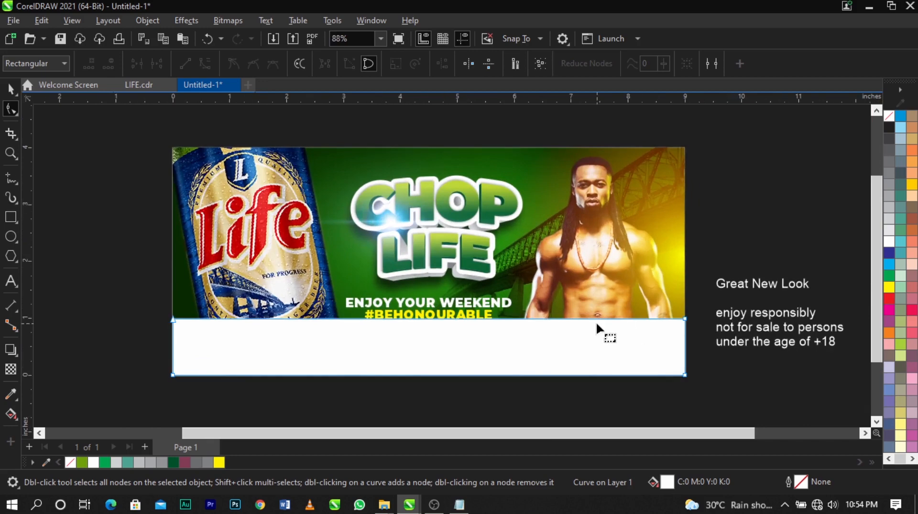
double_click(173, 319)
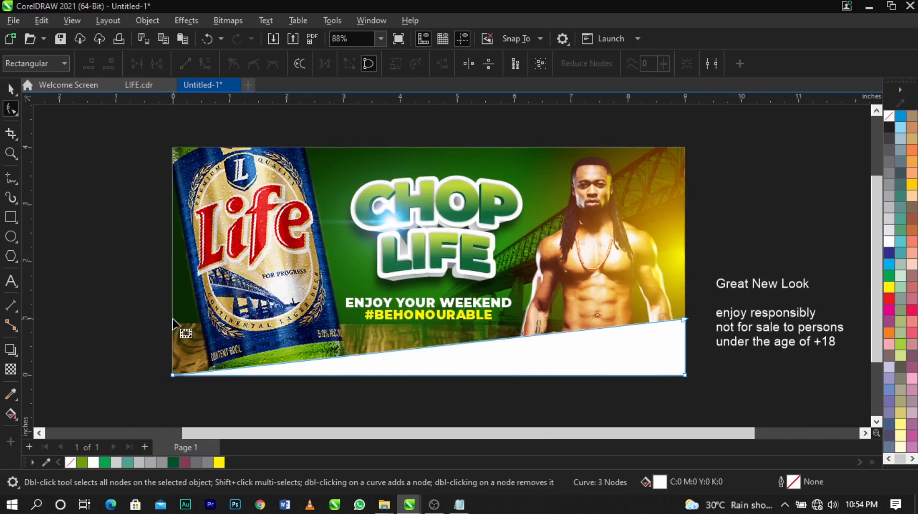
Step: Turn the wedge's sloped edge into a curve and bend it downward to expose more of the man's wrapper
right_click(646, 324)
click(597, 329)
scroll(597, 329, up, 3)
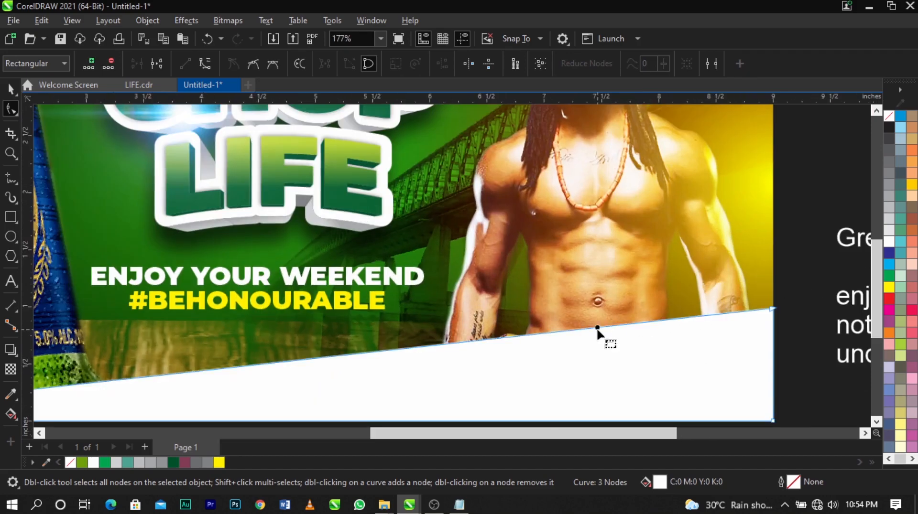
right_click(601, 327)
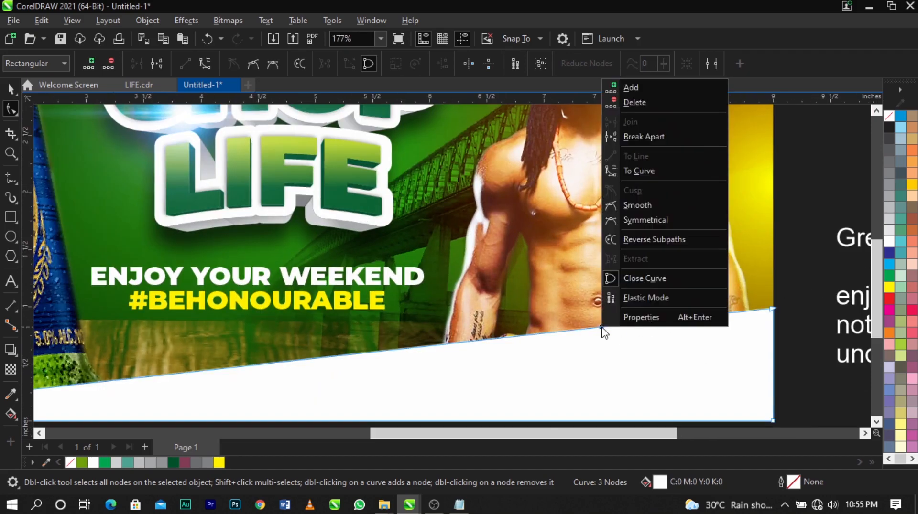
click(644, 176)
scroll(528, 240, down, 1)
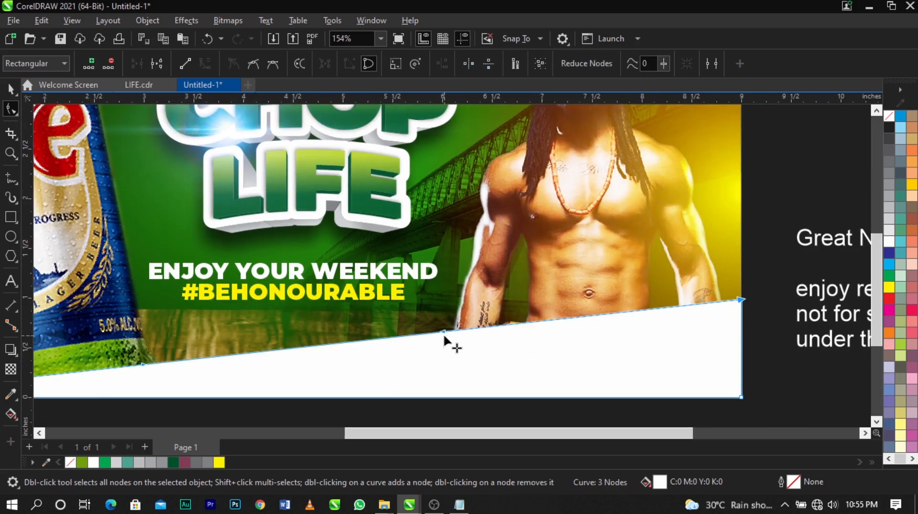
drag(457, 331, 512, 358)
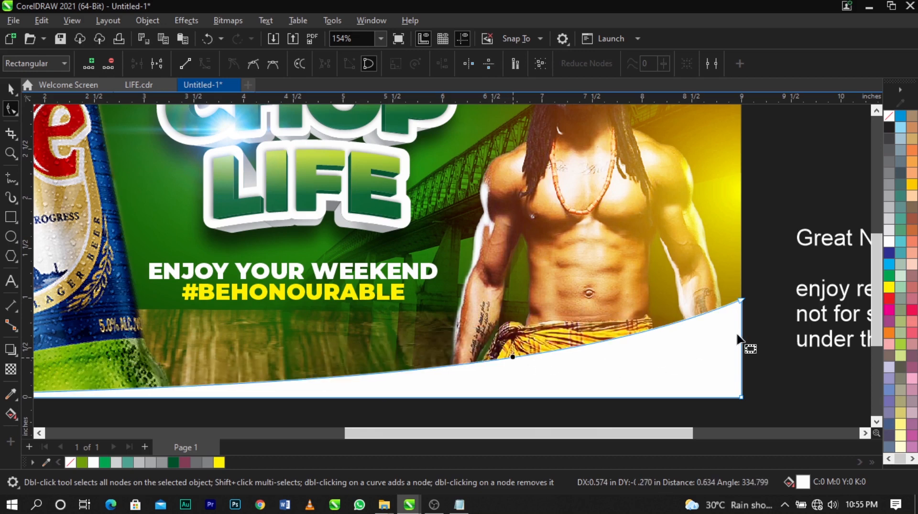
Step: Raise the white shape's upper-right node slightly and adjust its handle to refine the sweeping curve
click(741, 301)
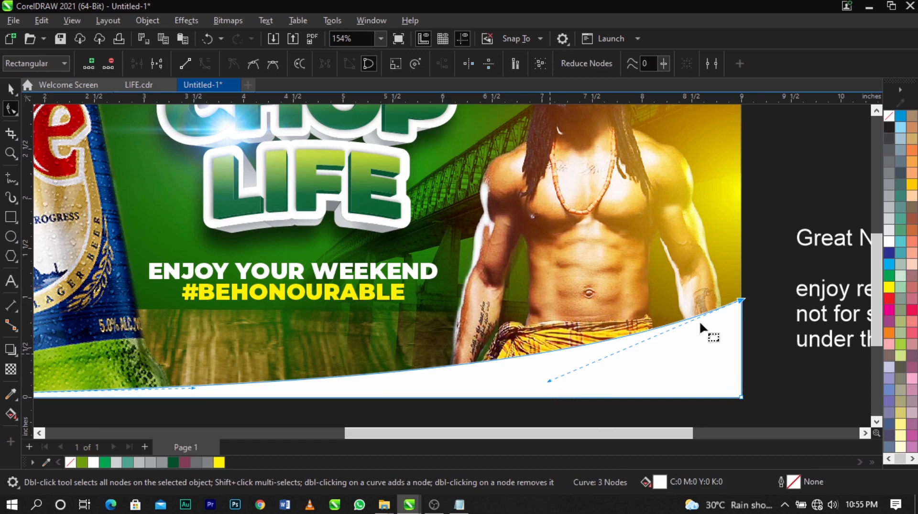
drag(738, 302, 741, 290)
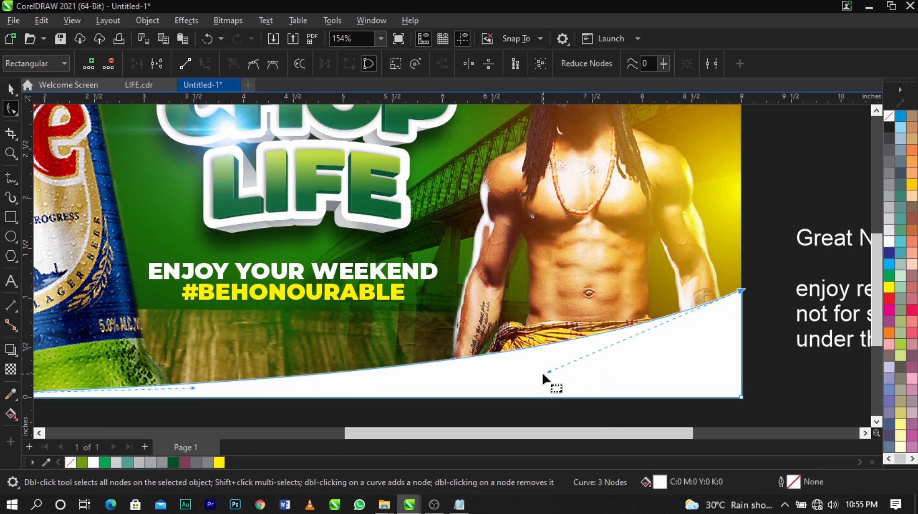
drag(564, 373, 549, 358)
click(741, 292)
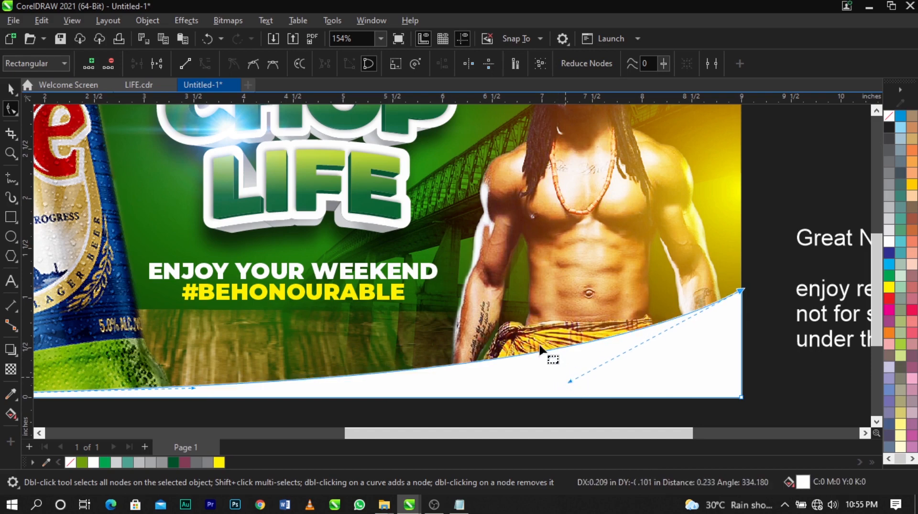
scroll(549, 358, down, 2)
key(space)
click(708, 393)
Step: Copy the Great New Look line and remove it from the text block beside the flyer
scroll(490, 354, down, 3)
key(z)
drag(236, 231, 831, 392)
key(space)
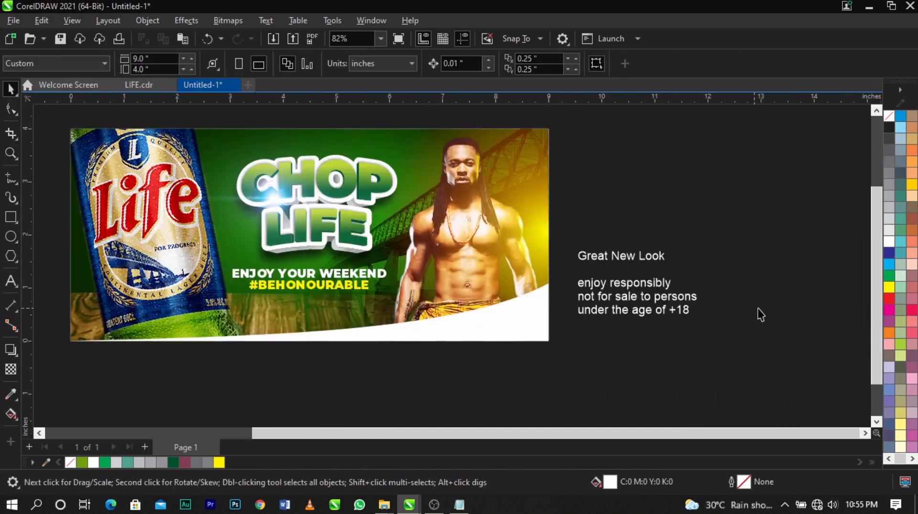
scroll(760, 315, up, 1)
double_click(633, 246)
drag(651, 247, 539, 254)
key(ctrl+c)
key(Delete)
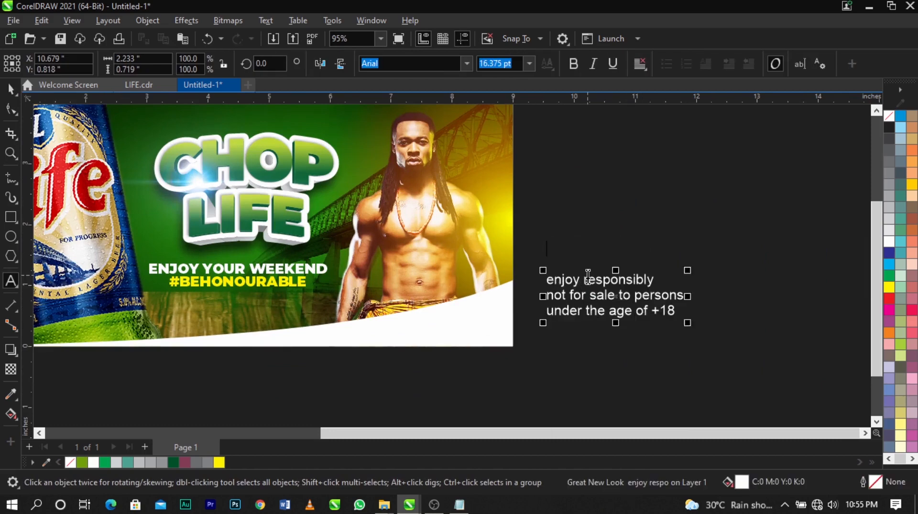
Step: Paste Great New Look as a separate text object and place it just below the flyer's bottom edge
scroll(588, 277, down, 4)
click(323, 370)
key(ctrl+v)
key(ctrl+space)
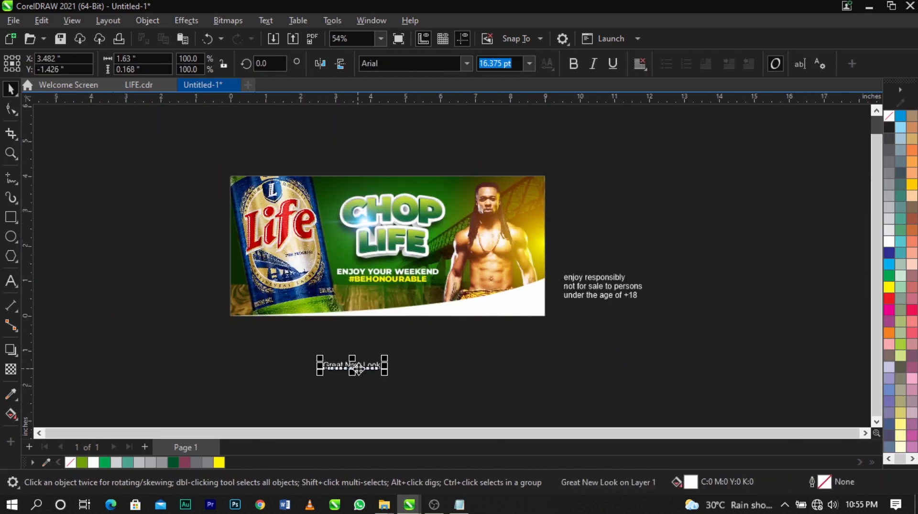
drag(357, 368, 341, 323)
Step: Draw a circle over the upper-right edge of the bottle and scale it down to about 0.738 inch across
key(z)
drag(219, 182, 480, 256)
key(space)
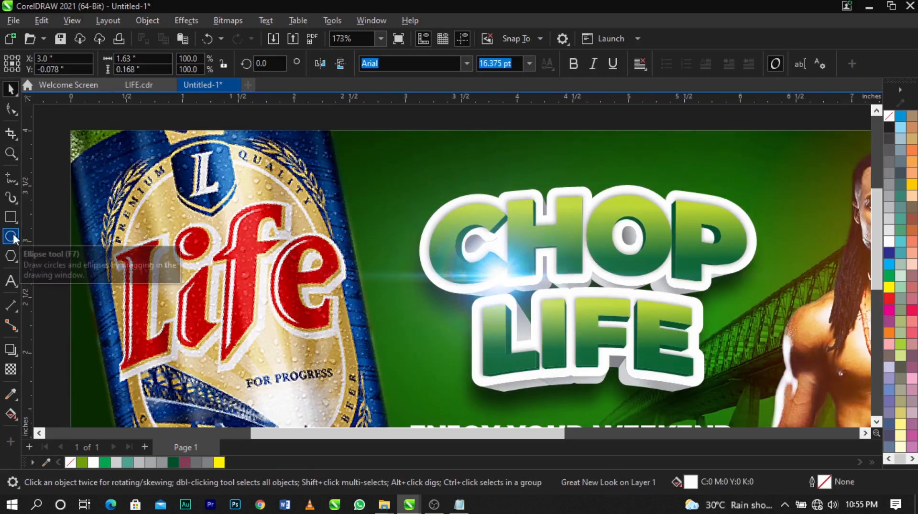
click(11, 236)
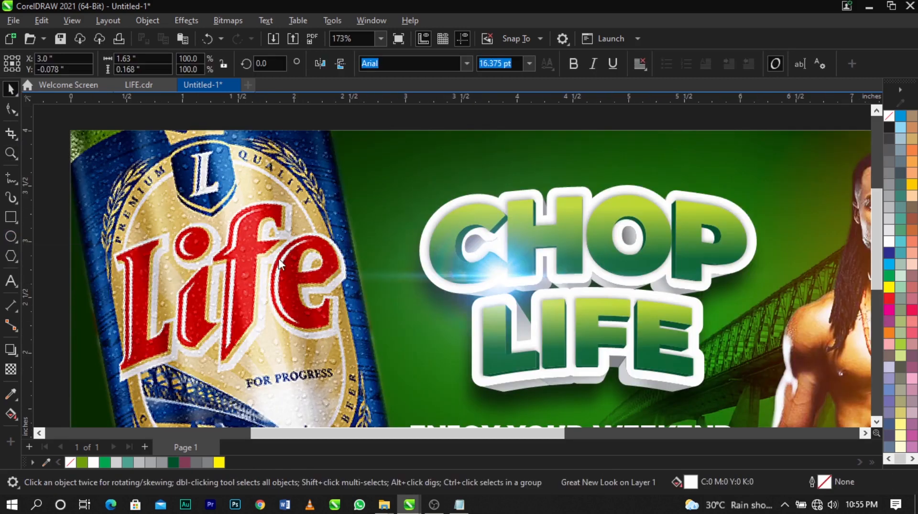
mouse_move(285, 186)
mouse_down()
mouse_move(375, 242)
mouse_move(354, 204)
mouse_up()
key(space)
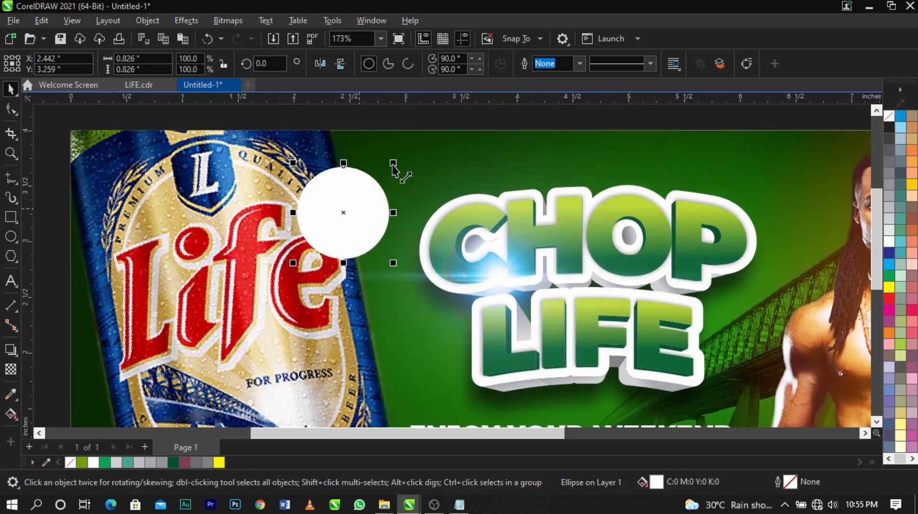
drag(394, 168, 393, 165)
drag(361, 199, 367, 197)
scroll(368, 199, up, 1)
drag(403, 286, 404, 285)
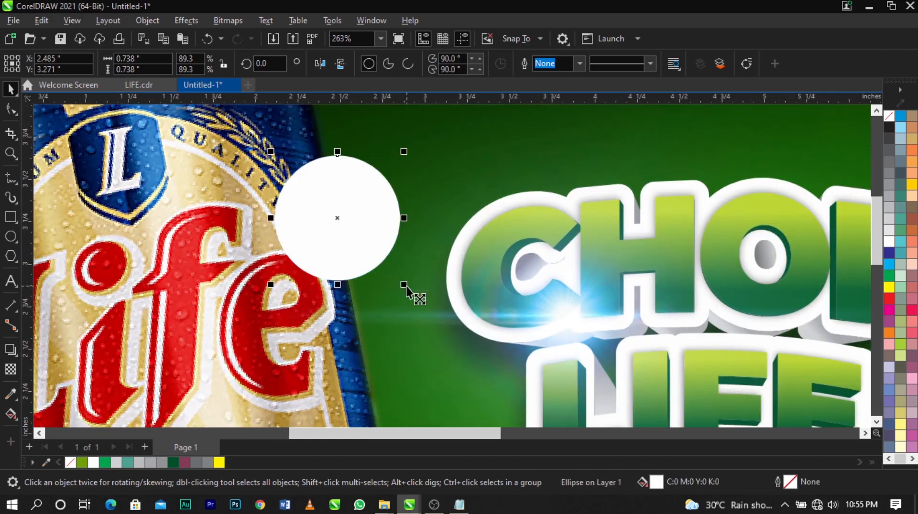
Step: Apply a diagonal linear fountain fill down the white circle and sample its end colour #001547 from the bottle's blue shield
scroll(356, 267, down, 1)
click(11, 414)
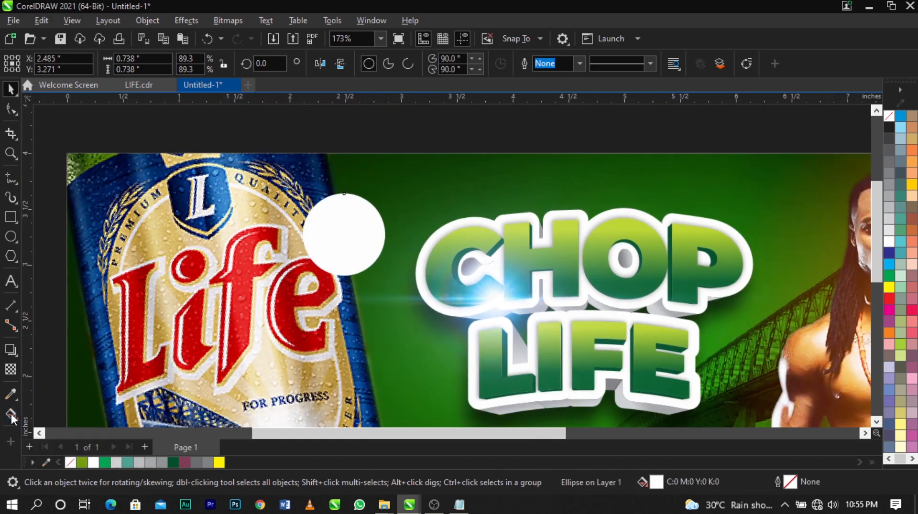
scroll(356, 210, up, 1)
drag(320, 192, 360, 289)
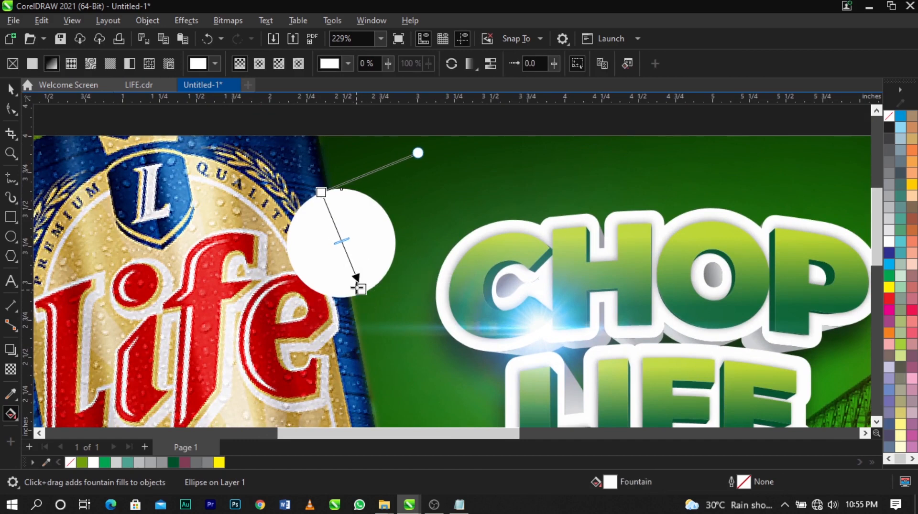
click(393, 277)
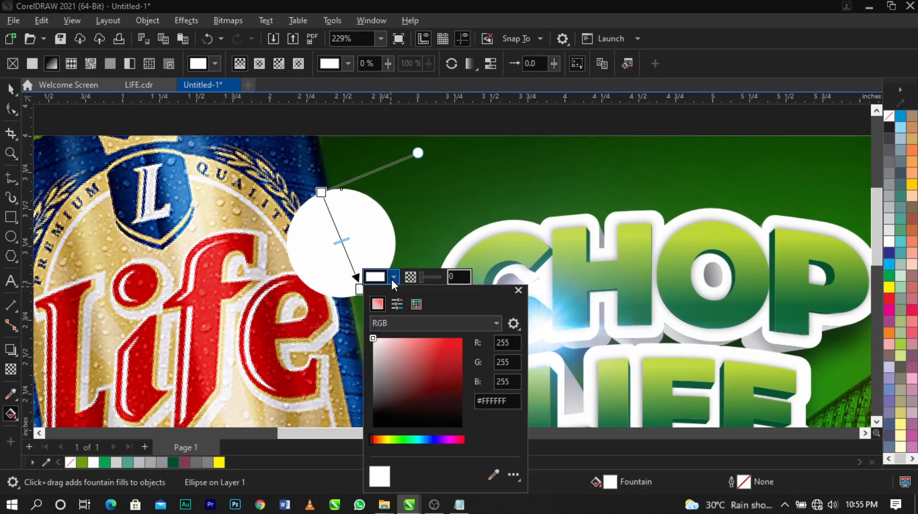
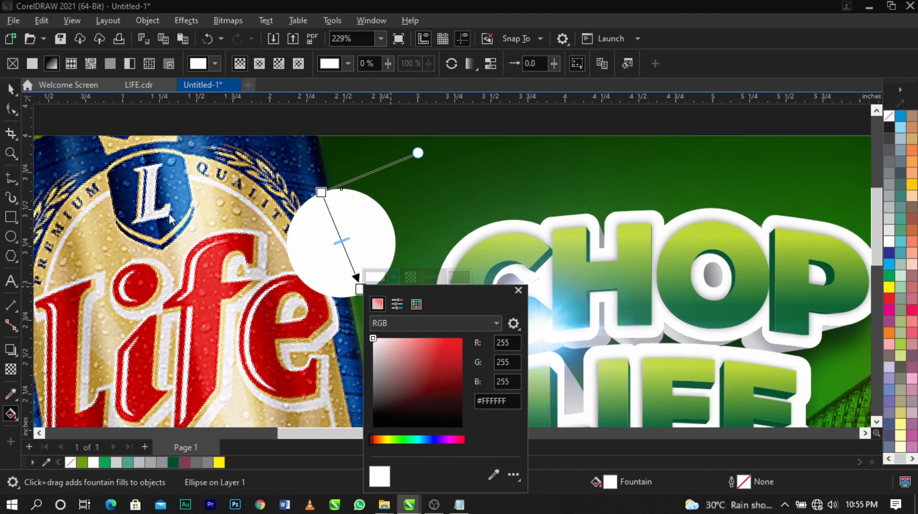
click(493, 474)
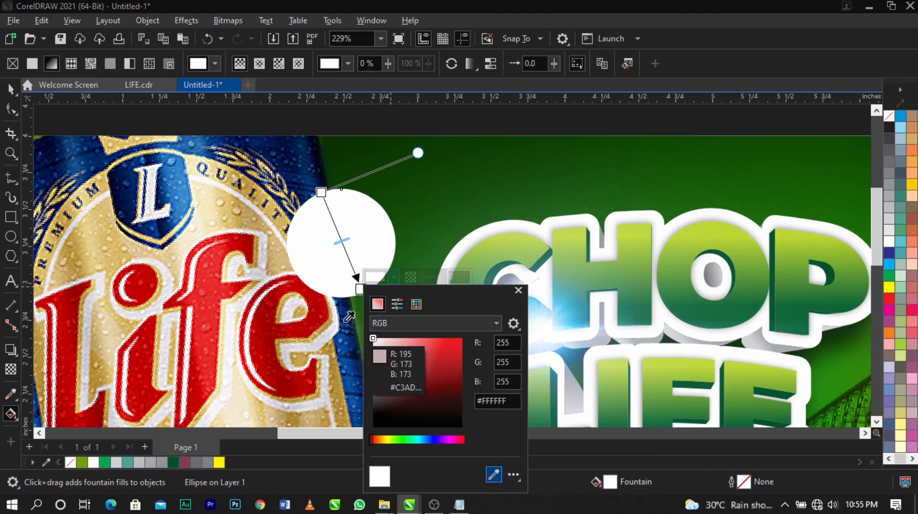
click(127, 203)
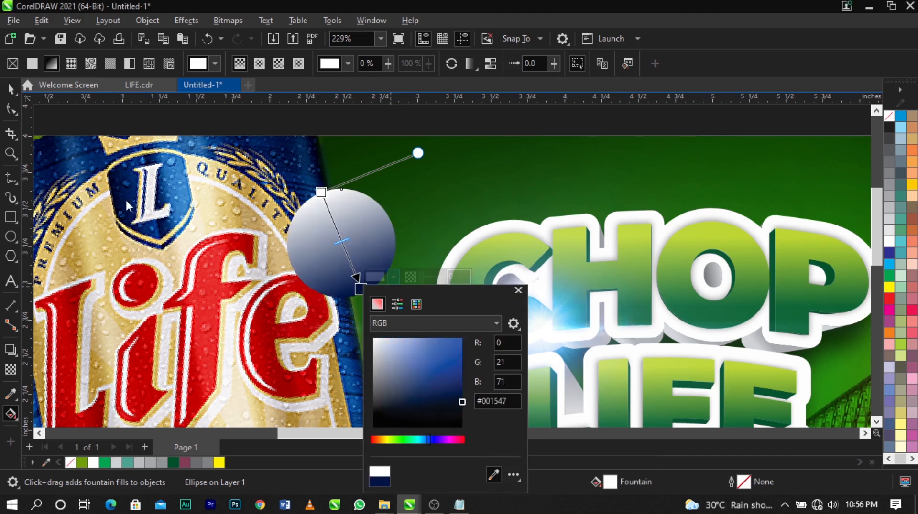
Step: Sample light blue from the bottle's shield as the start colour of the circle's fountain fill
click(321, 192)
click(354, 180)
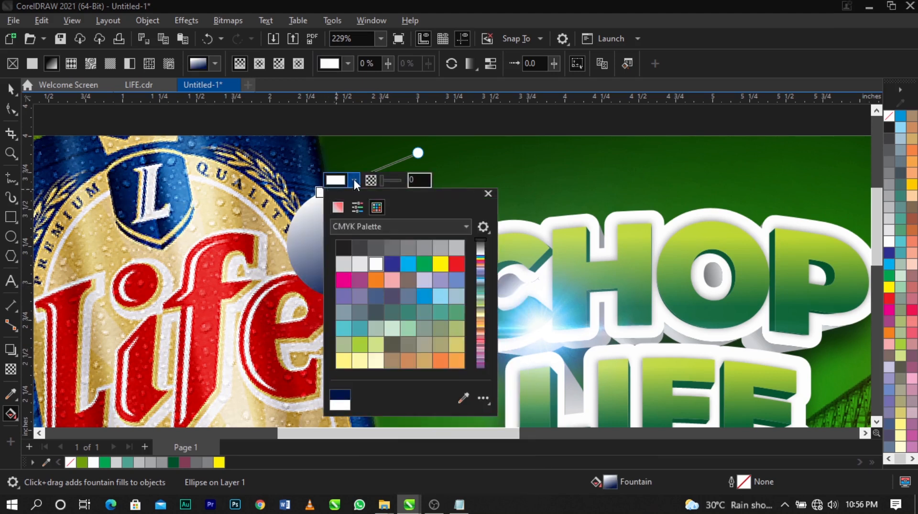
click(462, 398)
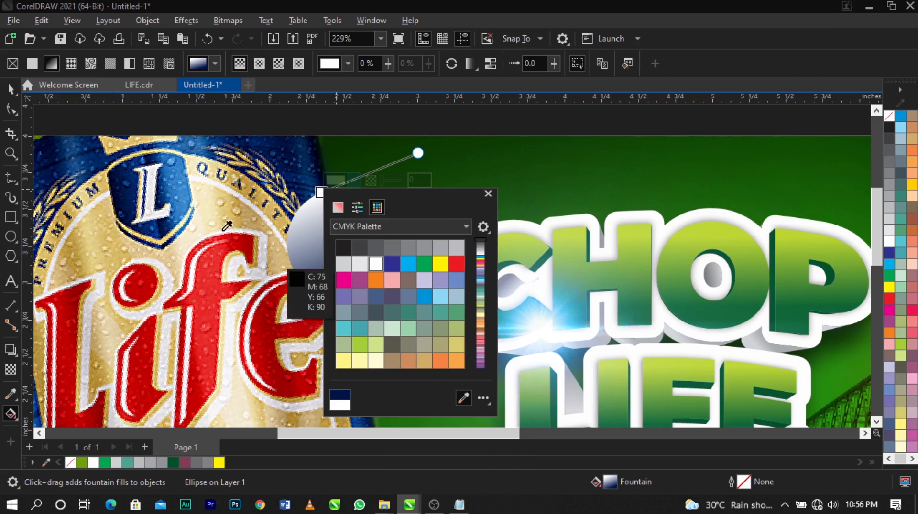
click(189, 193)
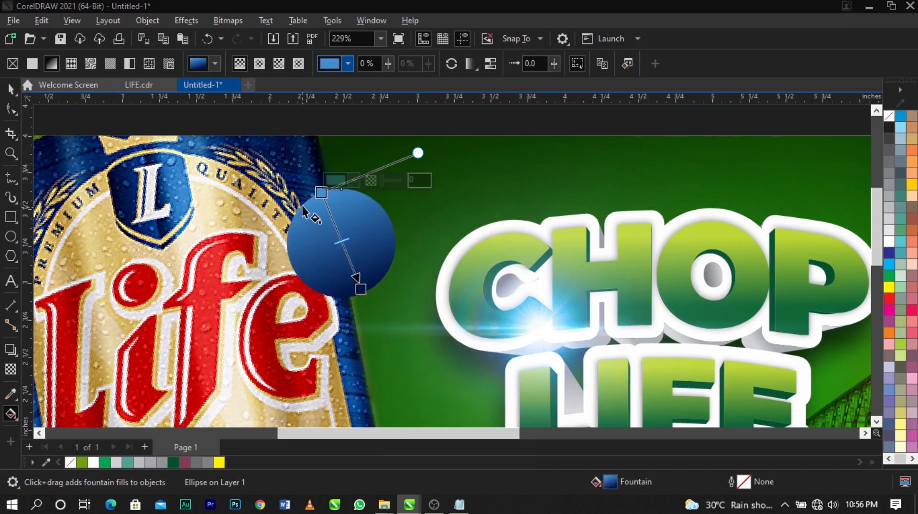
key(space)
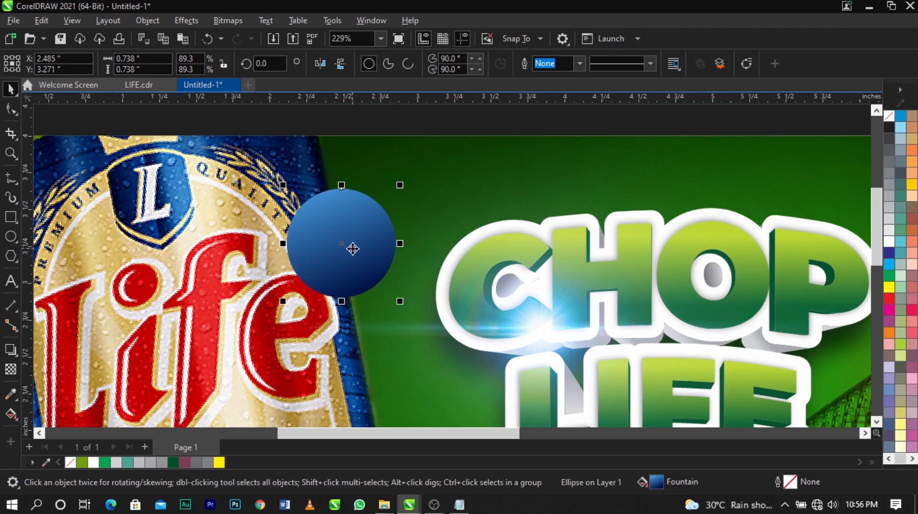
Step: Duplicate the blue circle in place, fill the copy with white and shrink it around its centre to about 0.681 inch
drag(352, 249, 372, 249)
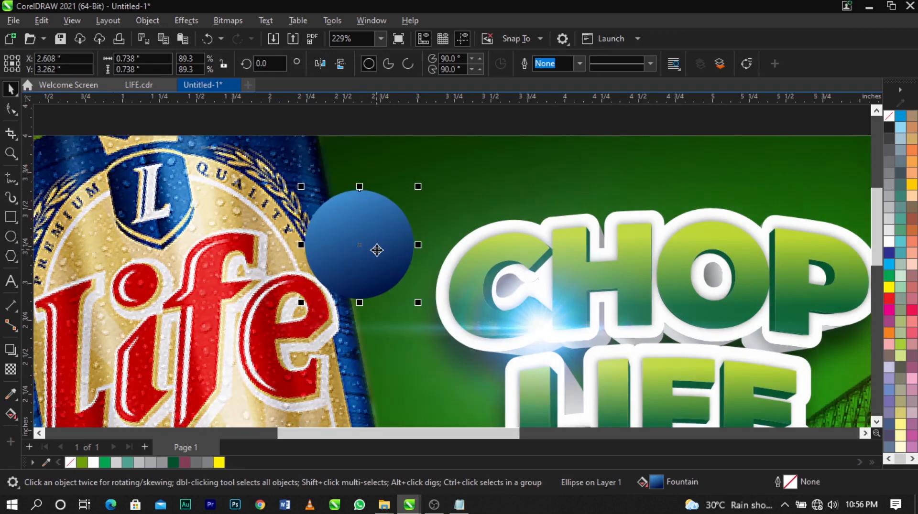
key(ctrl+z)
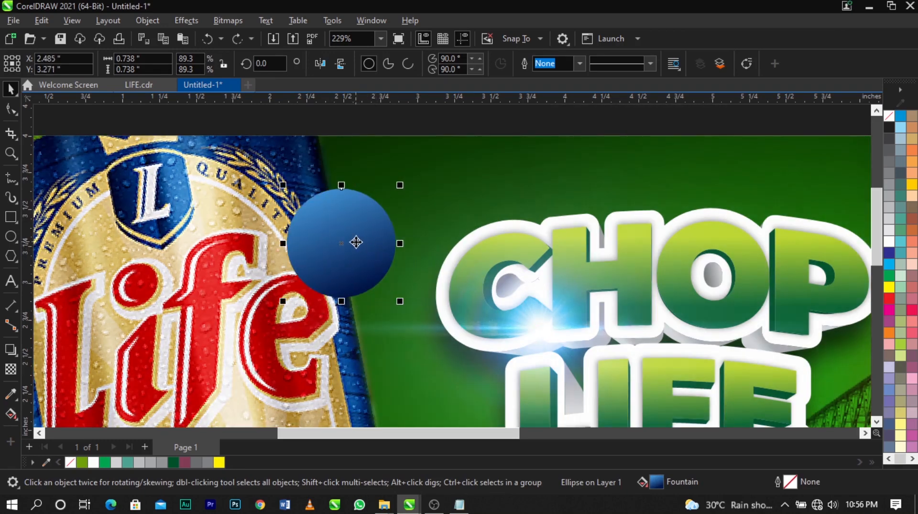
drag(356, 242, 548, 241)
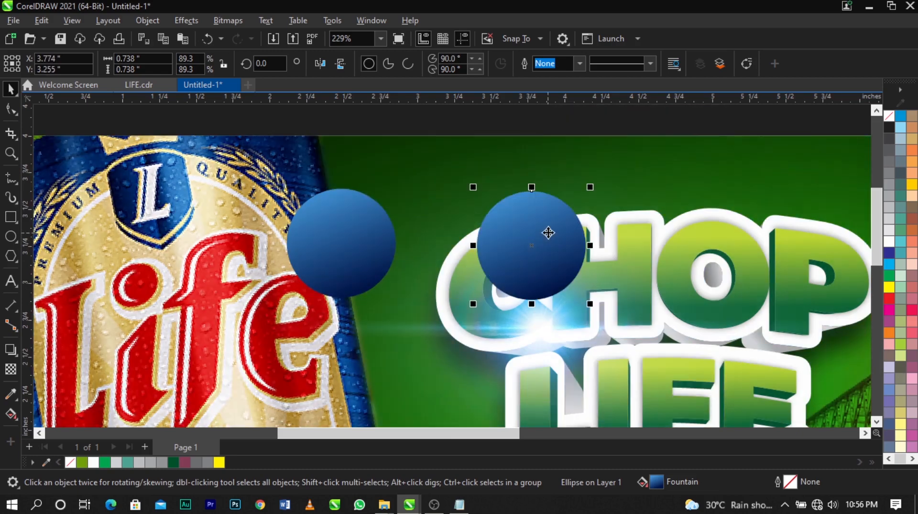
key(ctrl+z)
click(887, 243)
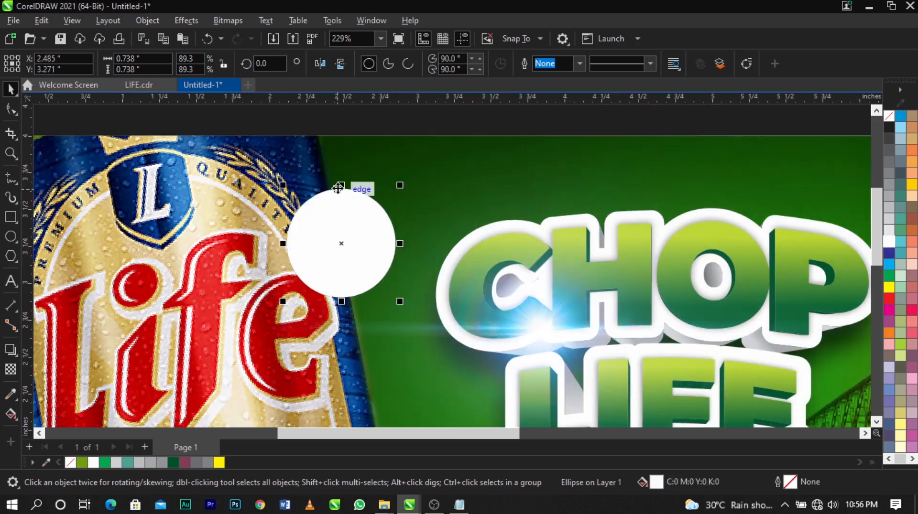
scroll(337, 187, up, 2)
drag(430, 185, 432, 195)
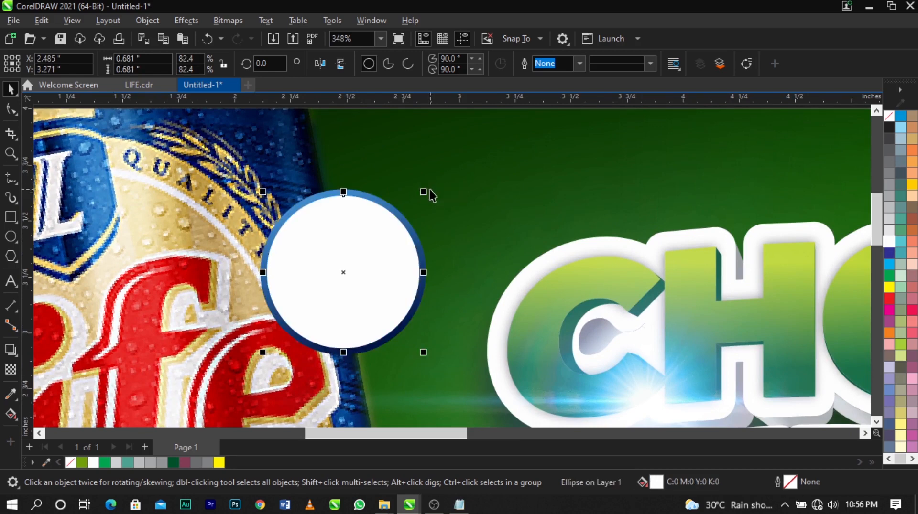
Step: Apply a linear fountain transparency to the white circle, fading from its upper-left edge to above the centre as a glossy highlight
click(10, 373)
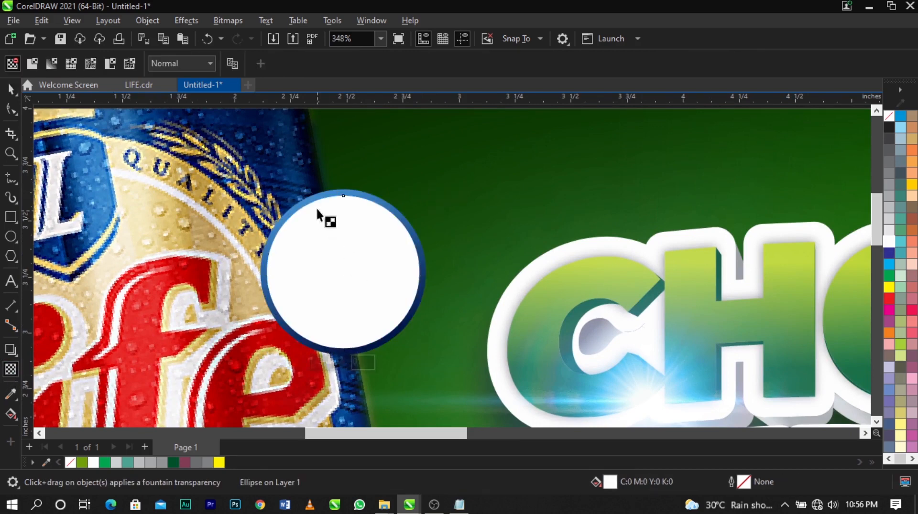
drag(317, 206, 343, 270)
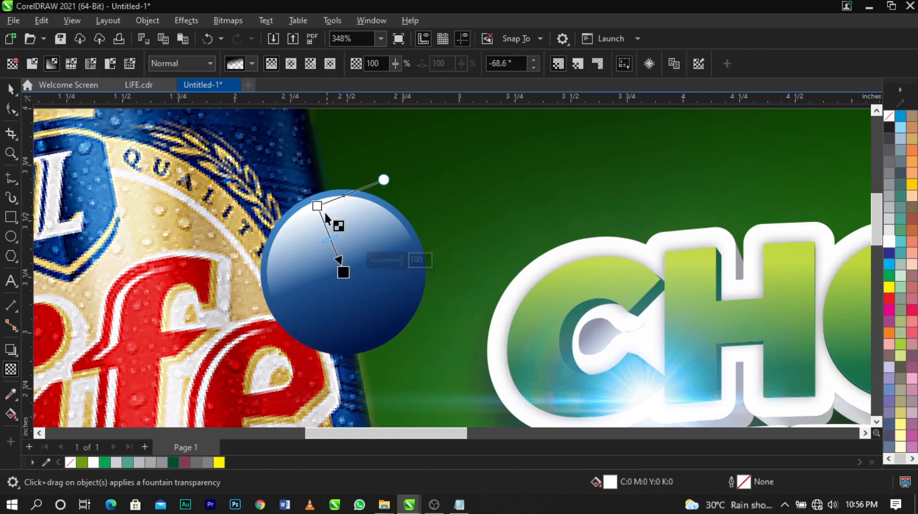
drag(317, 205, 316, 200)
drag(344, 272, 335, 245)
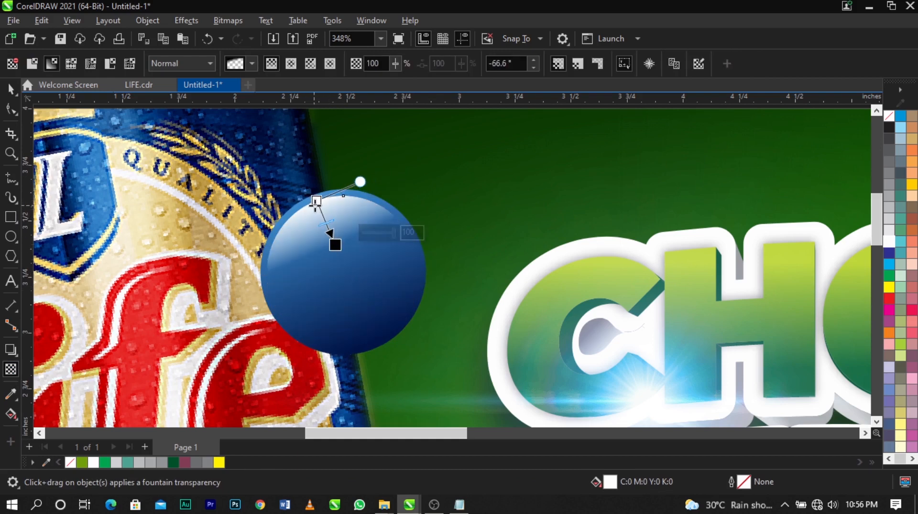
key(space)
Step: Move the Great New Look text from below the flyer onto the blue circle and bring it to the front
scroll(317, 243, down, 2)
scroll(316, 244, down, 2)
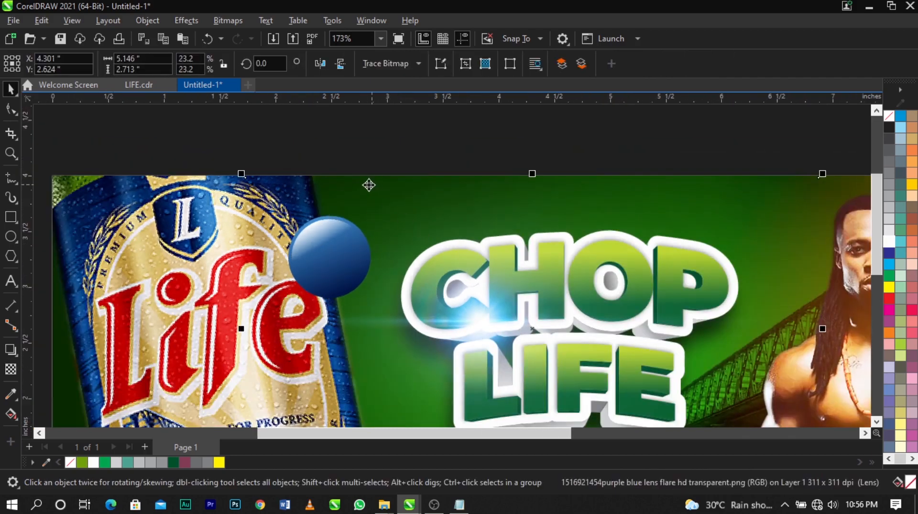
click(388, 410)
drag(384, 410, 356, 222)
scroll(356, 222, up, 4)
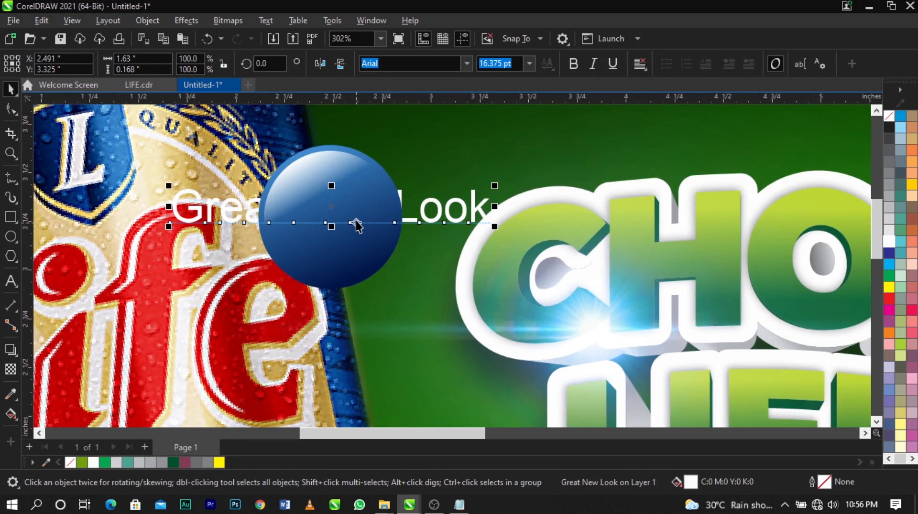
key(shift+Page_Up)
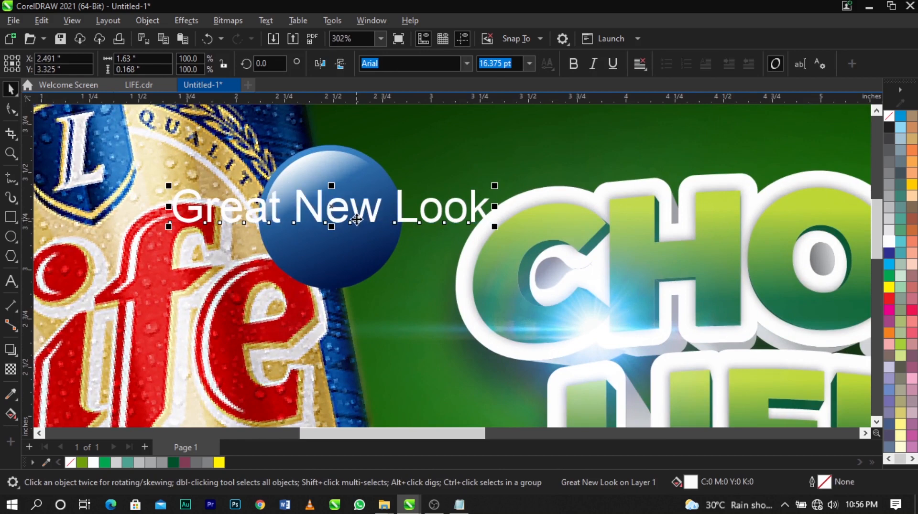
Step: Set the Great New Look text in Montserrat Black and change it to uppercase
click(464, 62)
click(437, 100)
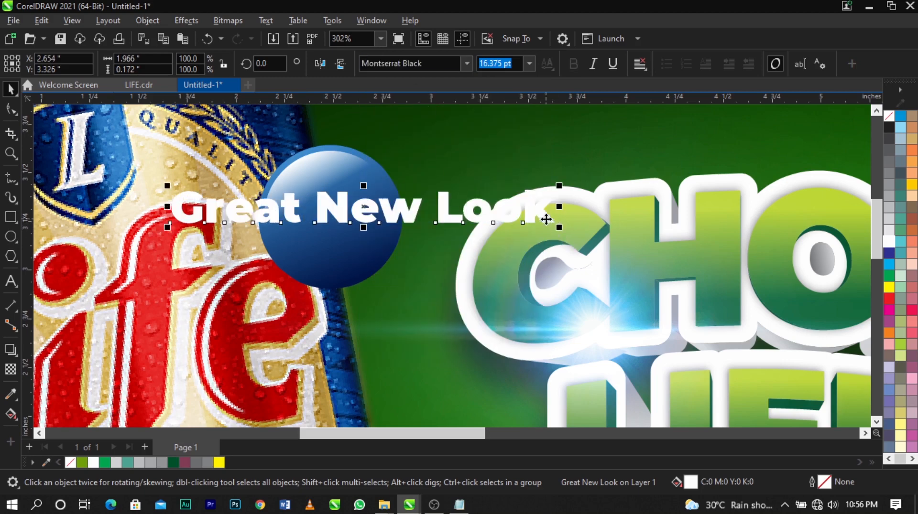
double_click(555, 230)
key(ctrl+a)
key(shift+F3)
click(421, 238)
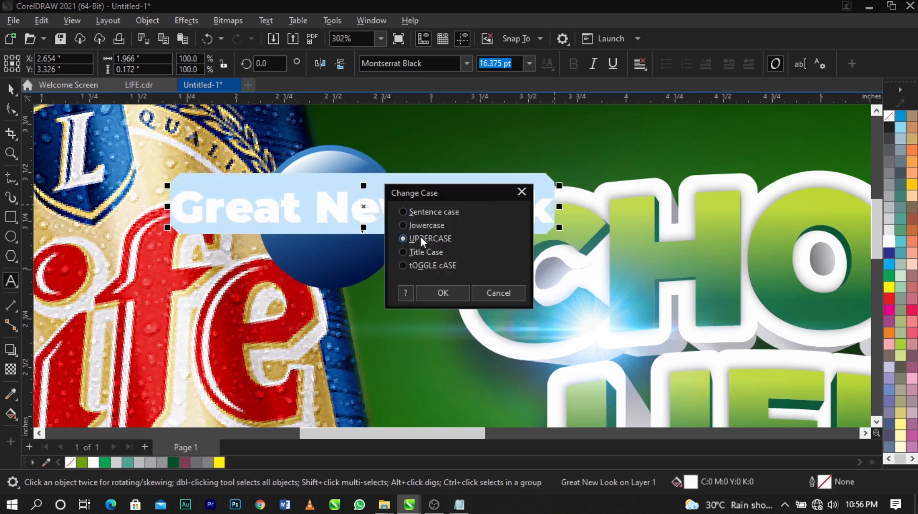
click(444, 293)
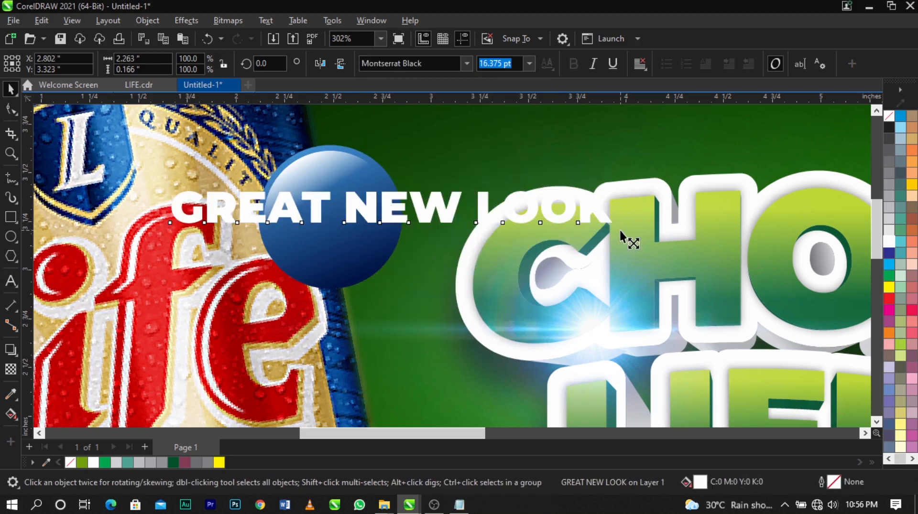
Step: Scale the GREAT NEW LOOK text down to 6.752 pt and break it into three lines, one word each
drag(620, 230, 490, 245)
double_click(385, 206)
key(Return)
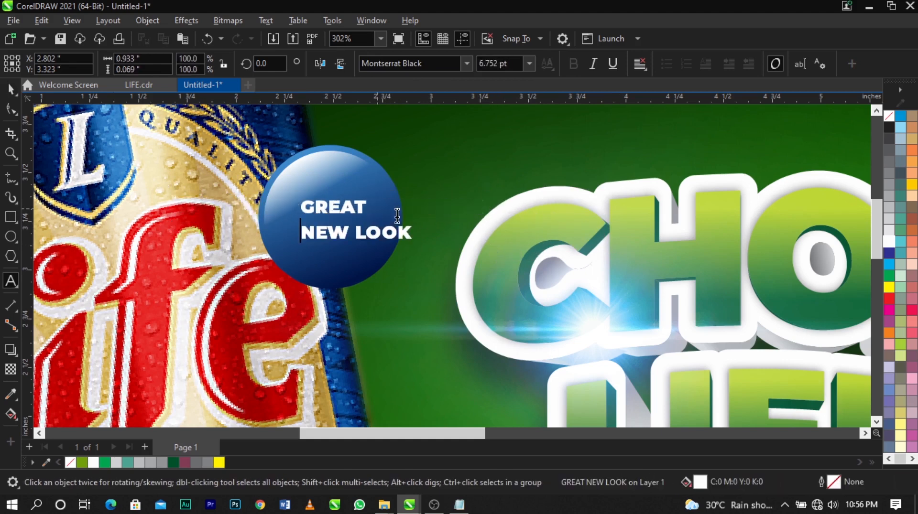
key(Return)
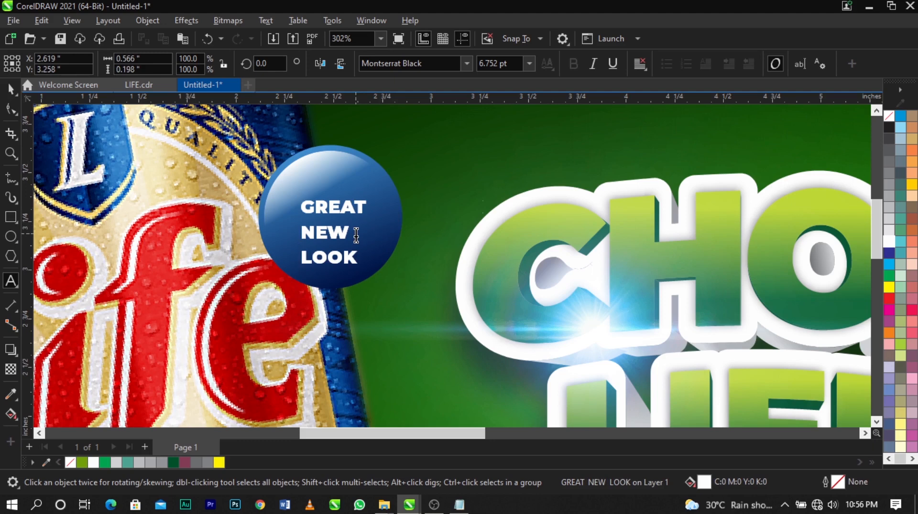
Step: Center-align the three lines of badge text and shift the text slightly toward the middle of the circle
key(ctrl+a)
click(639, 70)
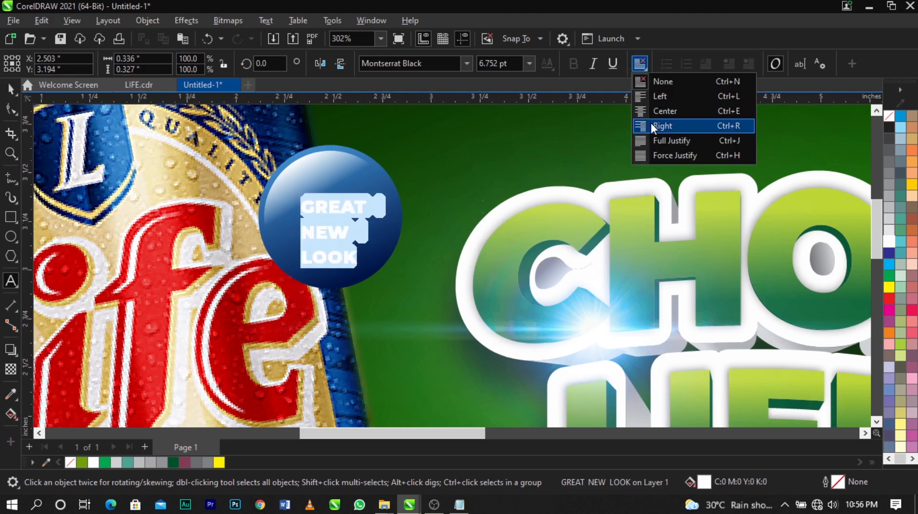
click(651, 112)
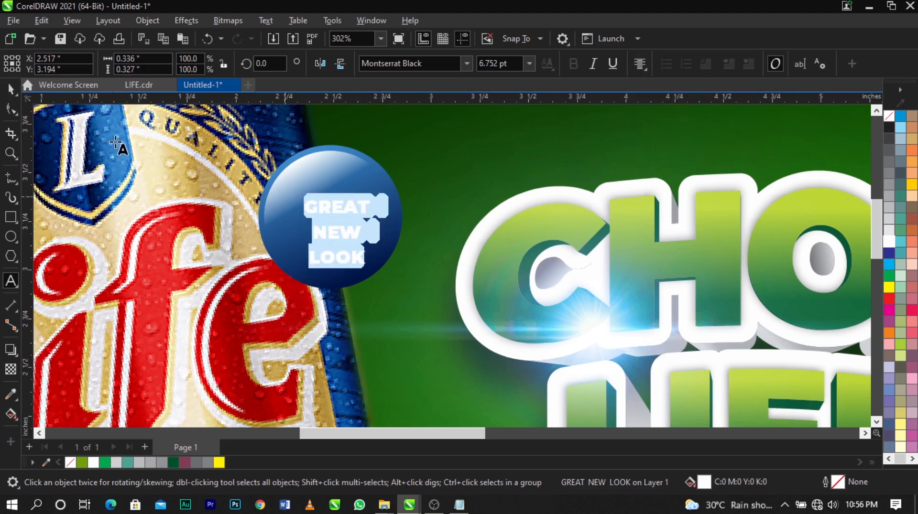
key(Escape)
drag(334, 211, 330, 202)
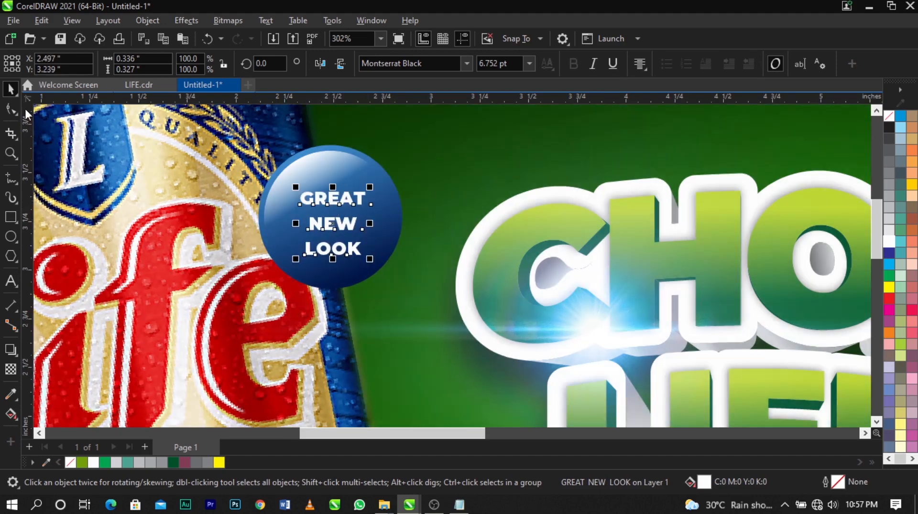
Step: Tighten the line spacing of the three-line GREAT NEW LOOK text
click(12, 109)
scroll(336, 235, up, 1)
drag(274, 273, 278, 239)
key(space)
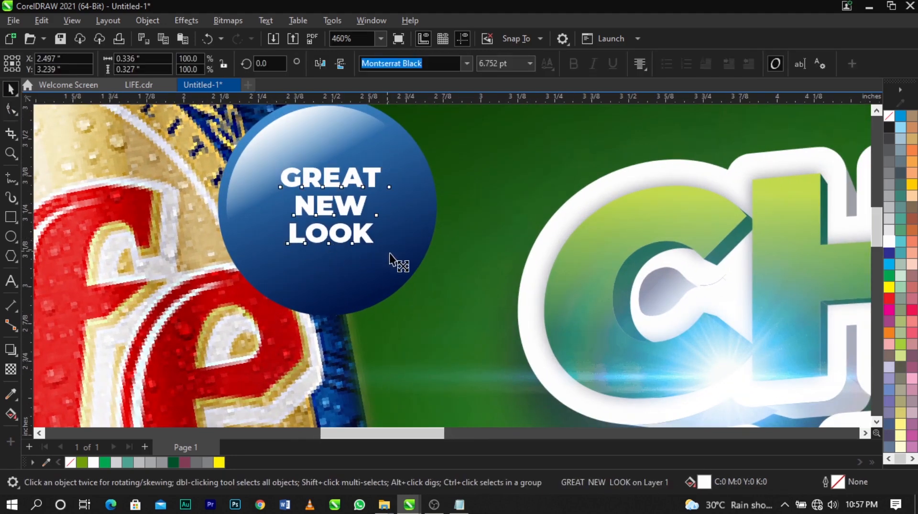
Step: Enlarge the badge text by about 15% and center it horizontally and vertically on the blue circle
drag(389, 253, 402, 266)
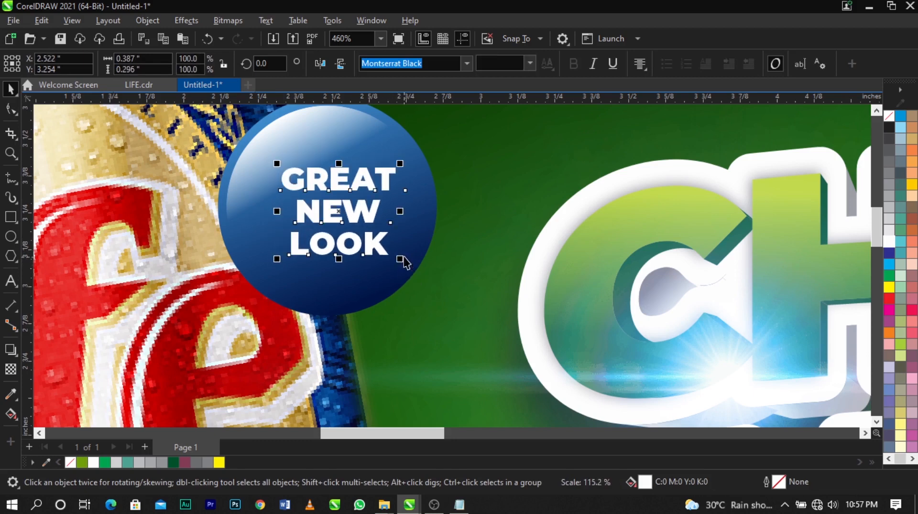
shift+click(414, 252)
key(c)
key(e)
click(460, 259)
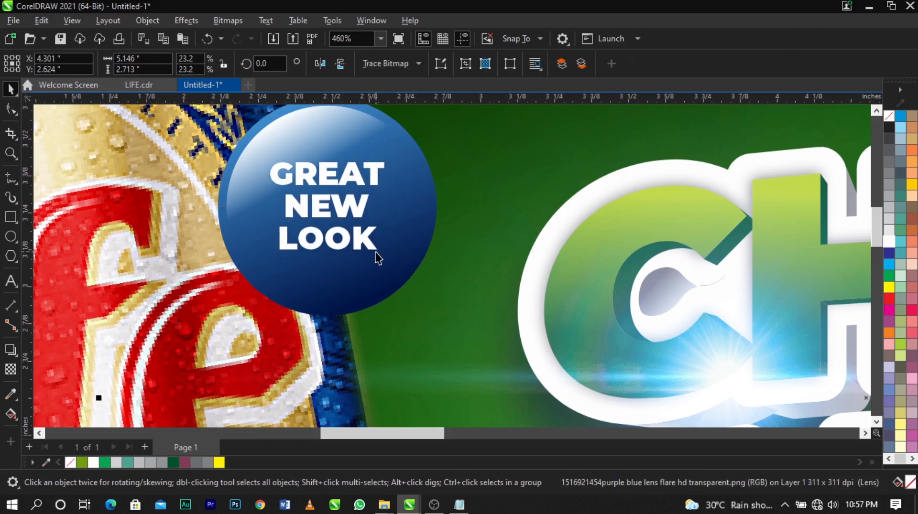
Step: Enlarge the badge text around its centre to 8.961 pt and rotate it about 19 degrees counter-clockwise
click(374, 251)
mouse_move(388, 254)
mouse_down()
mouse_move(405, 266)
mouse_move(397, 261)
mouse_up()
click(363, 244)
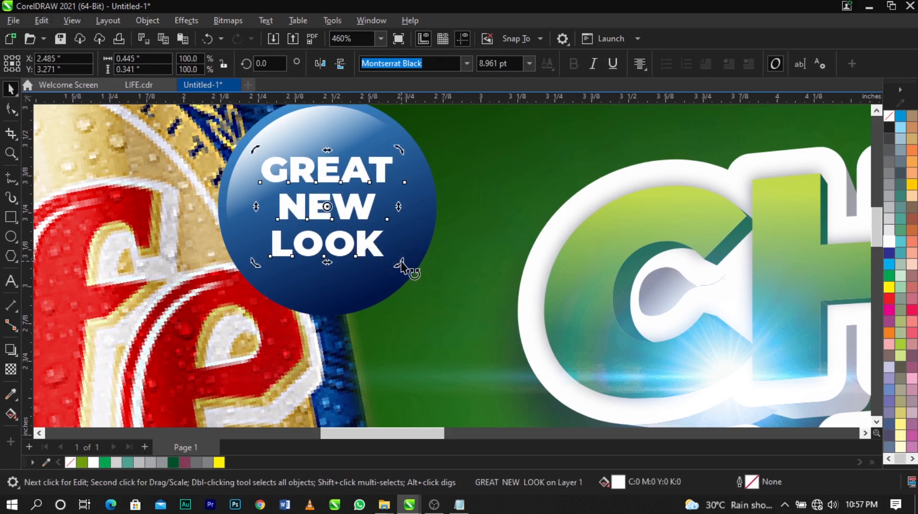
drag(402, 265, 422, 239)
scroll(406, 219, down, 3)
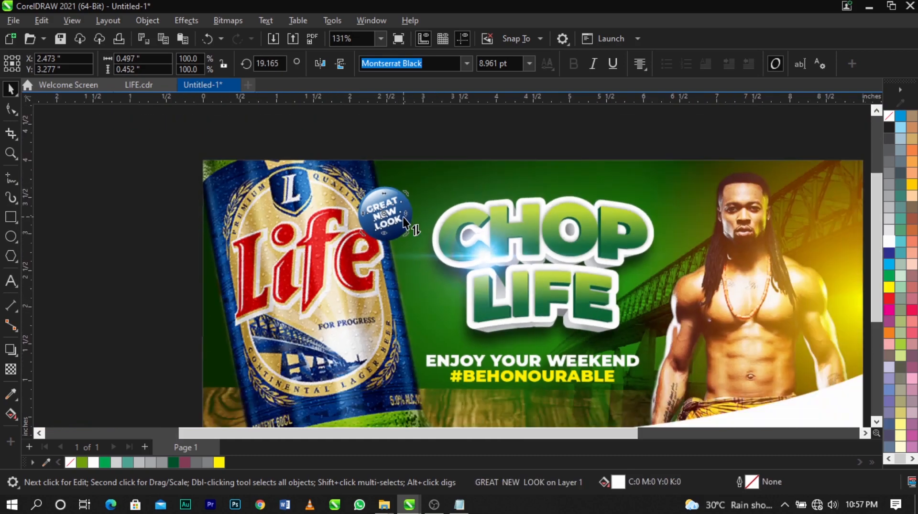
click(190, 185)
Step: Remove the empty space above the first line of the "enjoy responsibly" text beside the flyer
key(shift+F4)
drag(625, 360, 840, 388)
drag(307, 250, 821, 414)
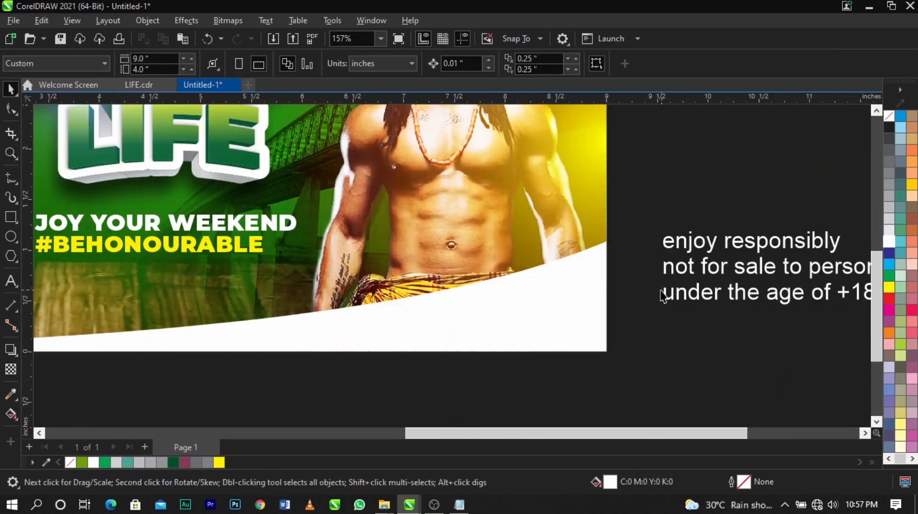
click(784, 281)
click(626, 301)
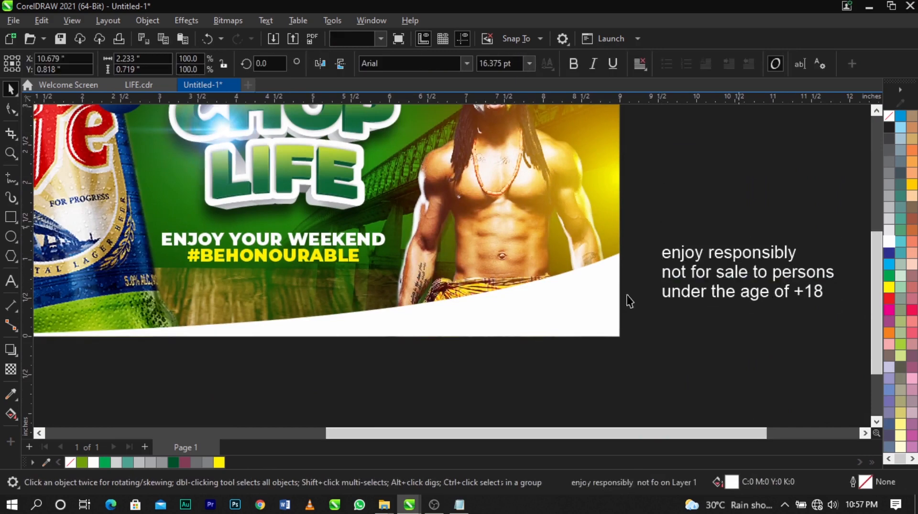
double_click(667, 256)
key(BackSpace)
key(BackSpace)
key(BackSpace)
key(BackSpace)
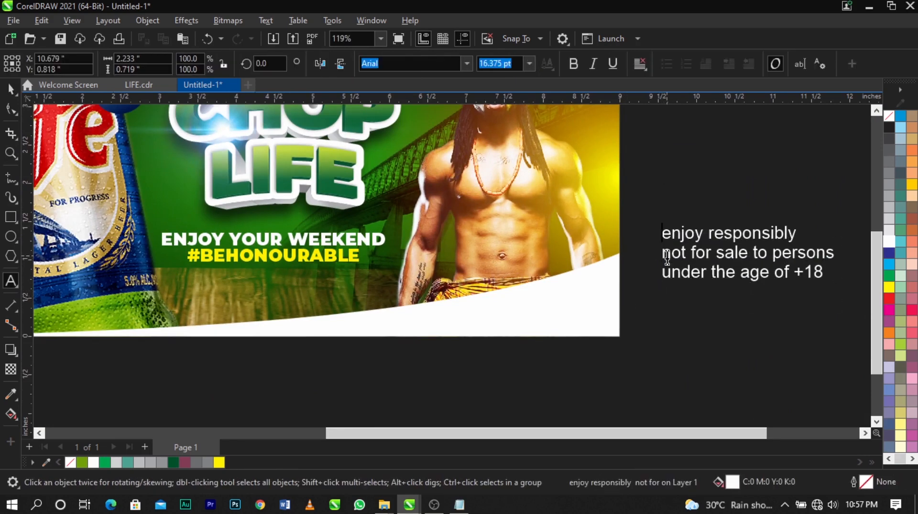
scroll(504, 208, down, 1)
key(ctrl+space)
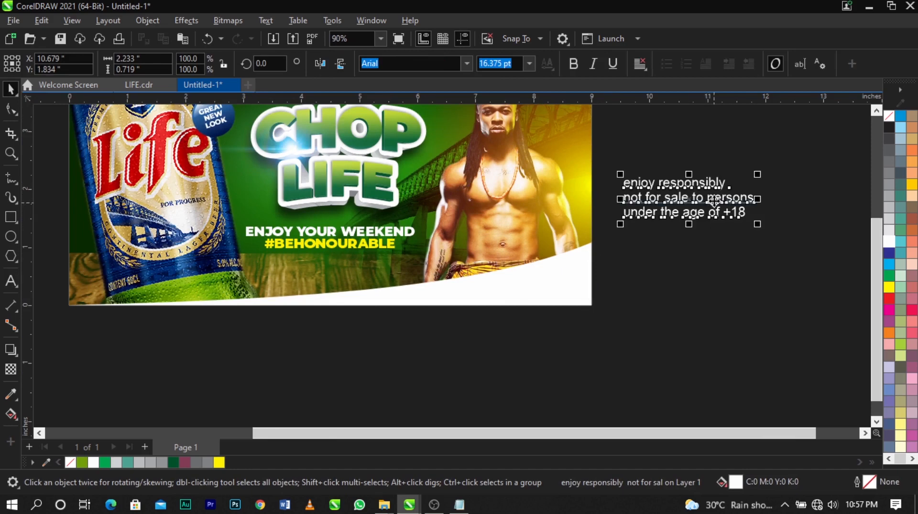
Step: Move the responsibility text below the flyer's white curve and change all of it to UPPERCASE
drag(714, 203, 538, 333)
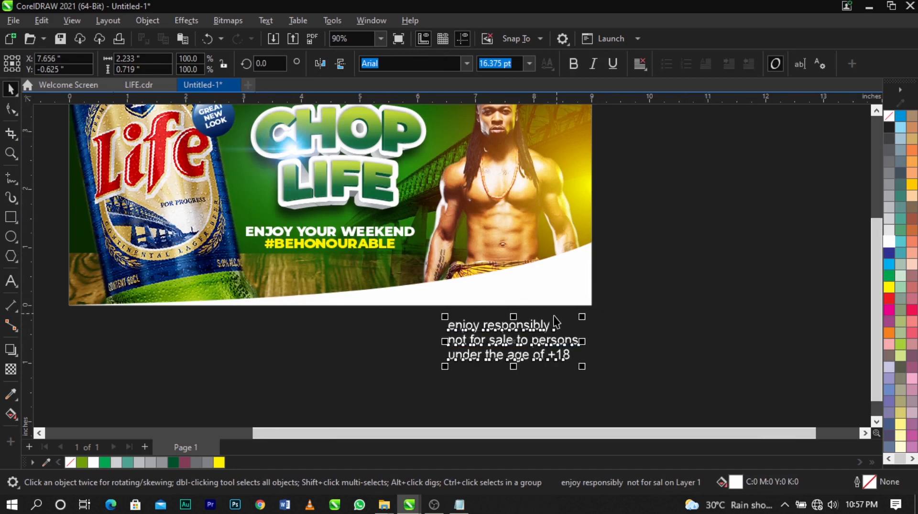
double_click(544, 326)
key(ctrl+a)
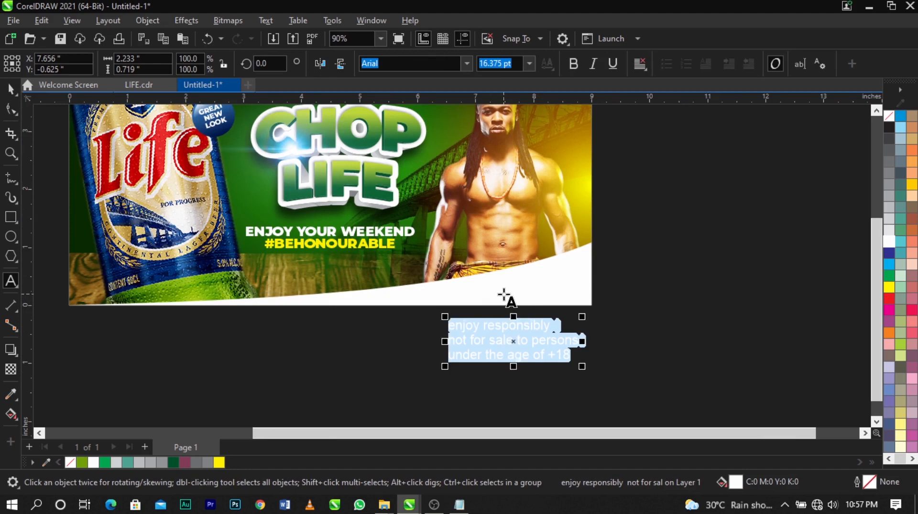
key(shift+F3)
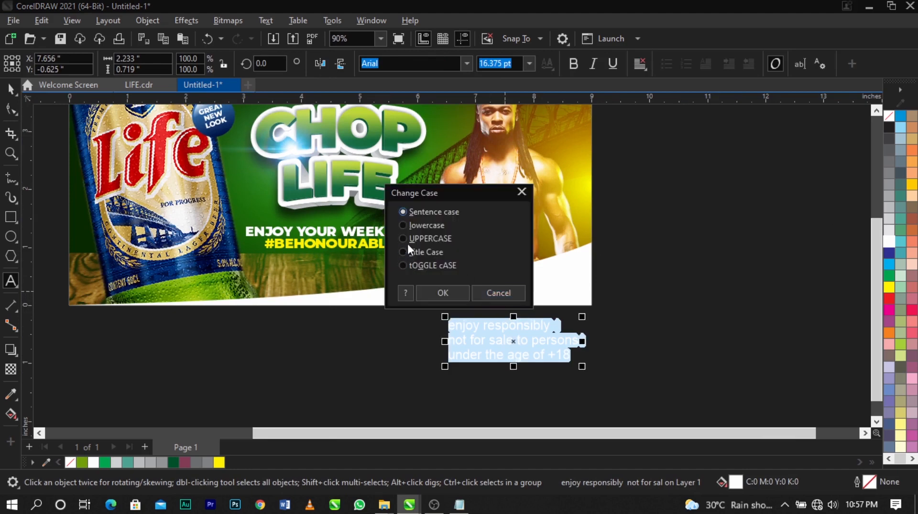
click(450, 296)
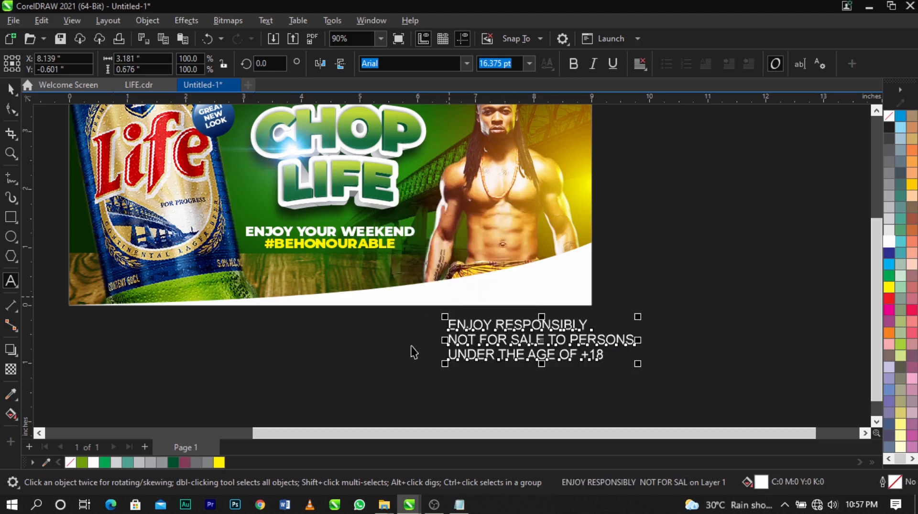
Step: Take "+18" out of the text's last line and paste it as a separate text object beside the block
key(z)
drag(454, 308, 677, 379)
key(space)
double_click(584, 307)
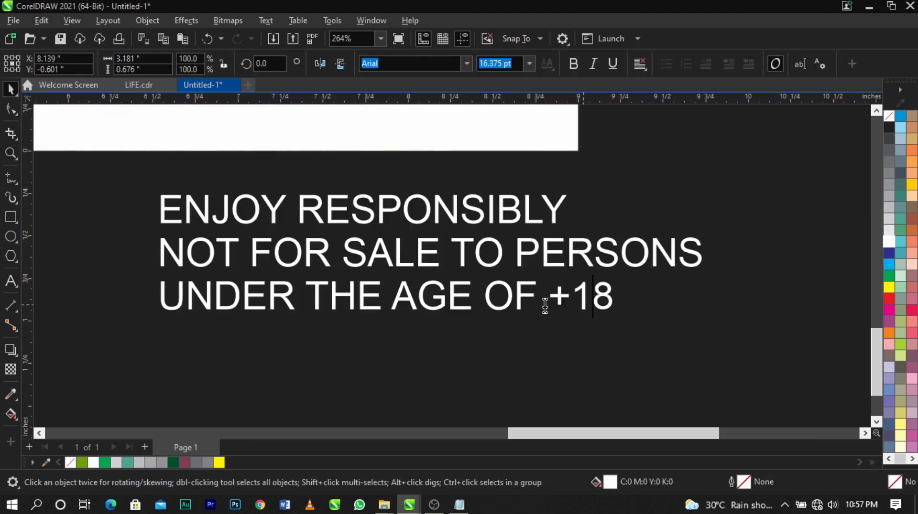
drag(538, 305, 650, 304)
key(ctrl+c)
key(Delete)
scroll(429, 318, down, 2)
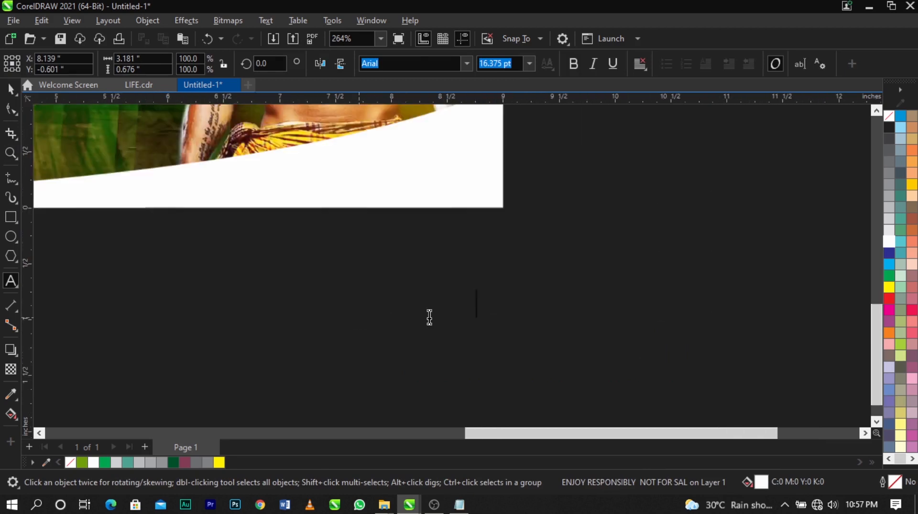
key(ctrl+v)
key(ctrl+space)
Step: Shift the three-line responsibility text slightly down and right-align its lines
drag(576, 272, 559, 300)
click(638, 64)
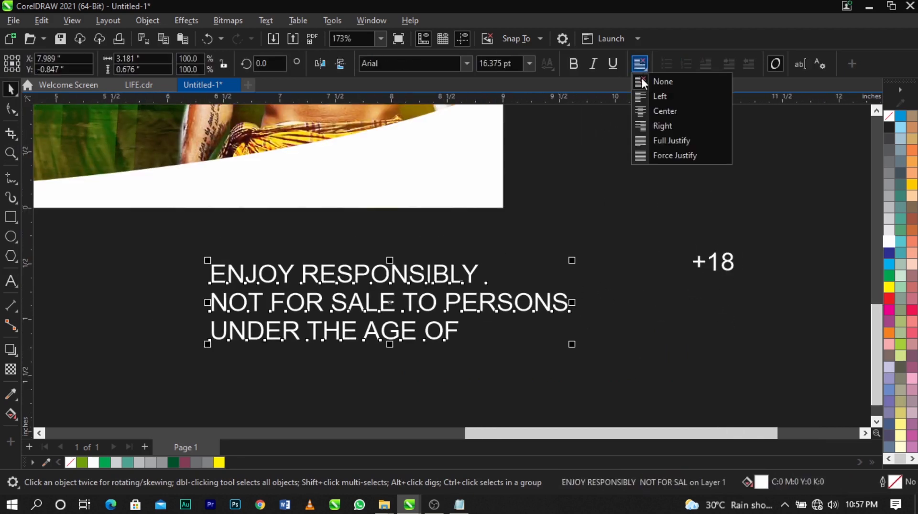
click(658, 127)
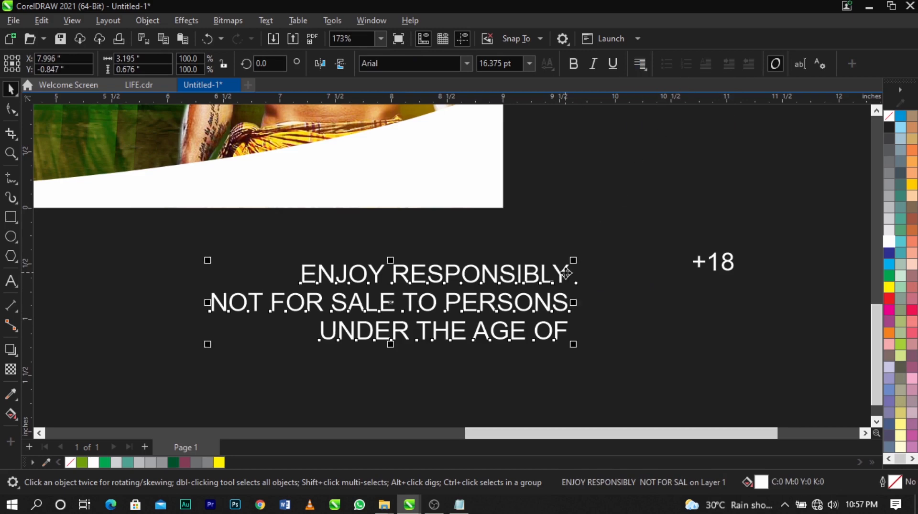
Step: Scale the responsibility text down to about 11 pt and make it bold
drag(565, 273, 505, 273)
drag(511, 346, 451, 365)
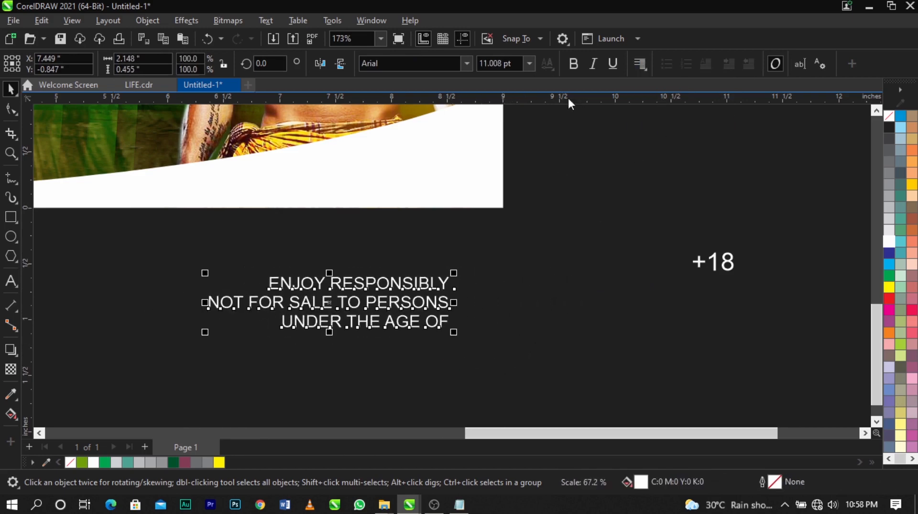
click(574, 65)
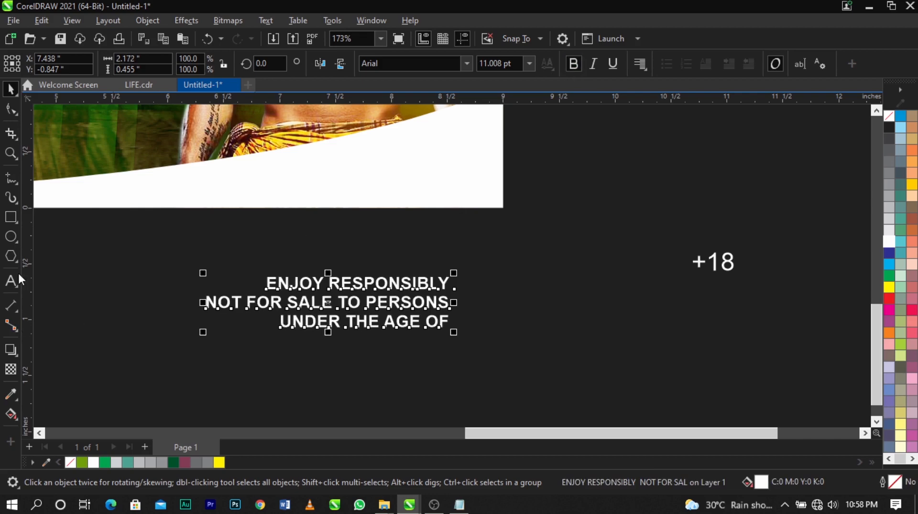
Step: Draw a circle about 0.56 inch across just after the responsibility text and fill it red (M:100 Y:100)
click(11, 237)
scroll(477, 323, up, 2)
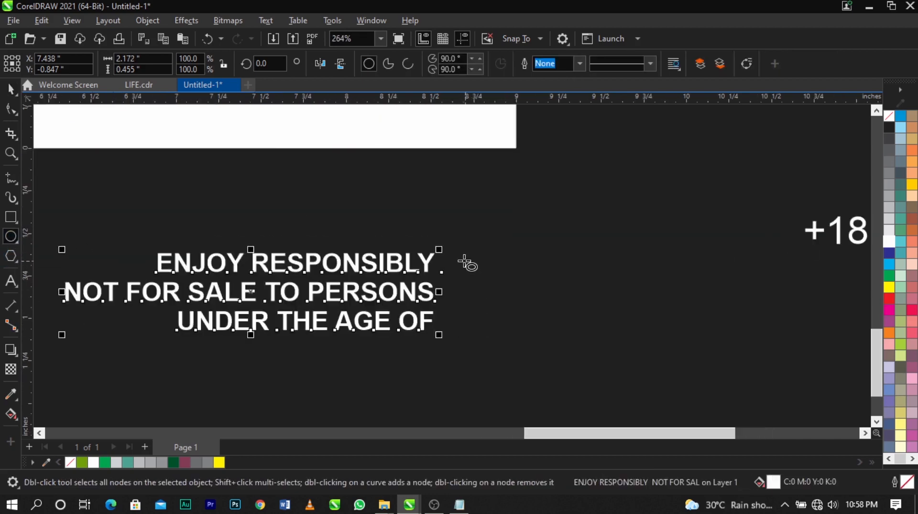
drag(459, 254, 560, 345)
key(space)
drag(519, 316, 510, 303)
scroll(548, 316, up, 1)
drag(554, 348, 552, 346)
drag(518, 321, 513, 321)
scroll(512, 321, up, 2)
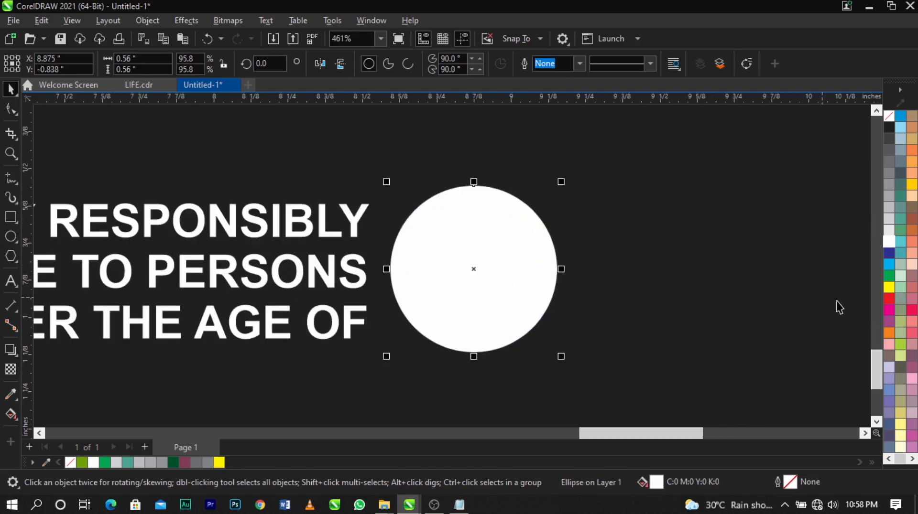
click(889, 298)
scroll(526, 220, up, 1)
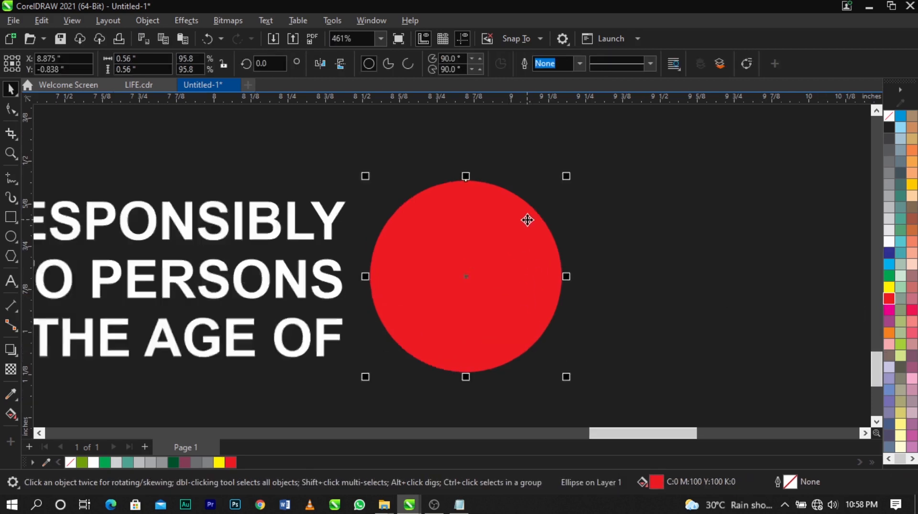
Step: Set the +18 text in Montserrat Black and place it on the red circle
scroll(526, 220, down, 2)
click(640, 256)
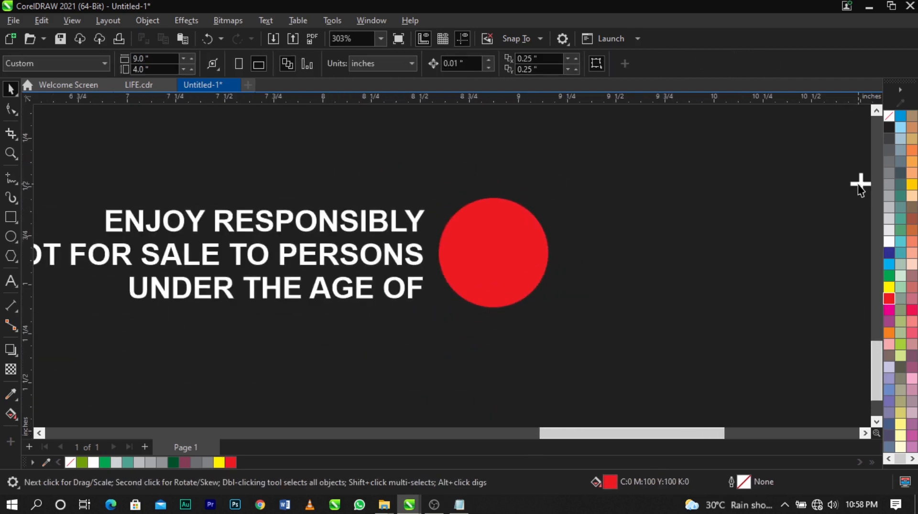
drag(857, 185, 571, 269)
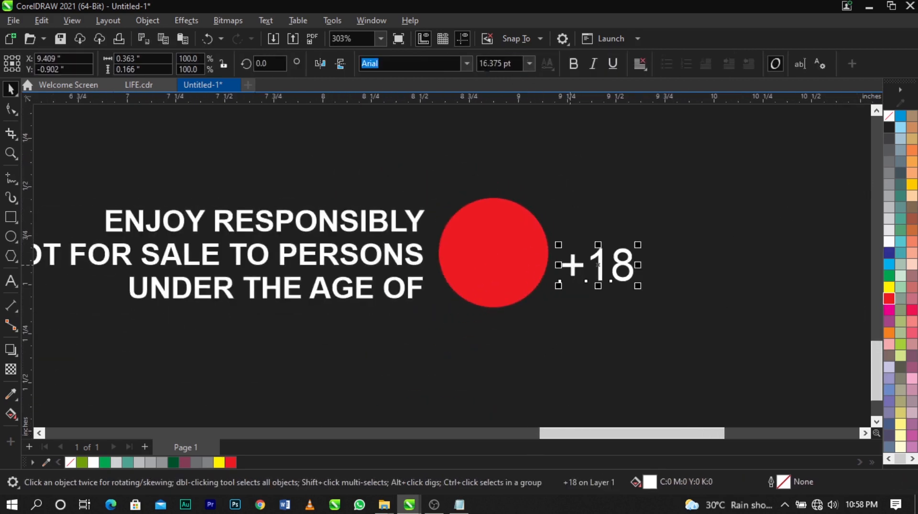
click(468, 63)
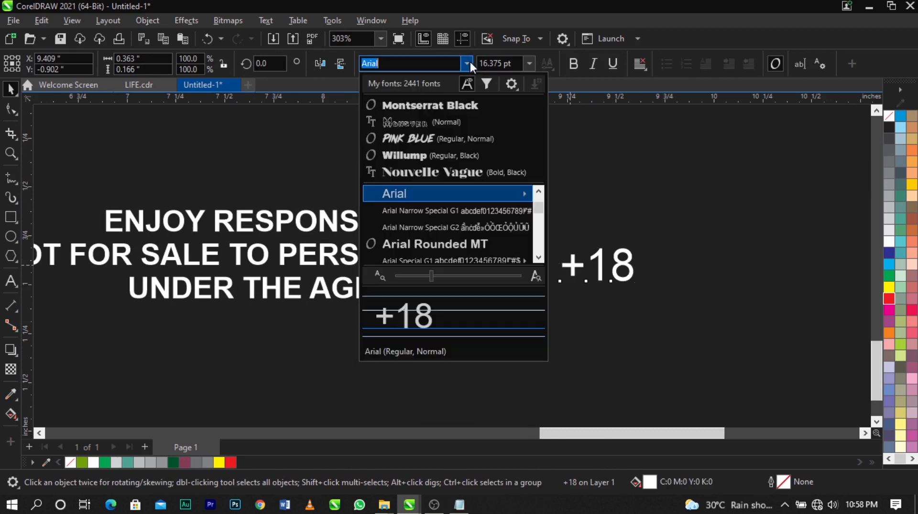
click(472, 106)
drag(621, 281, 511, 266)
scroll(509, 266, up, 1)
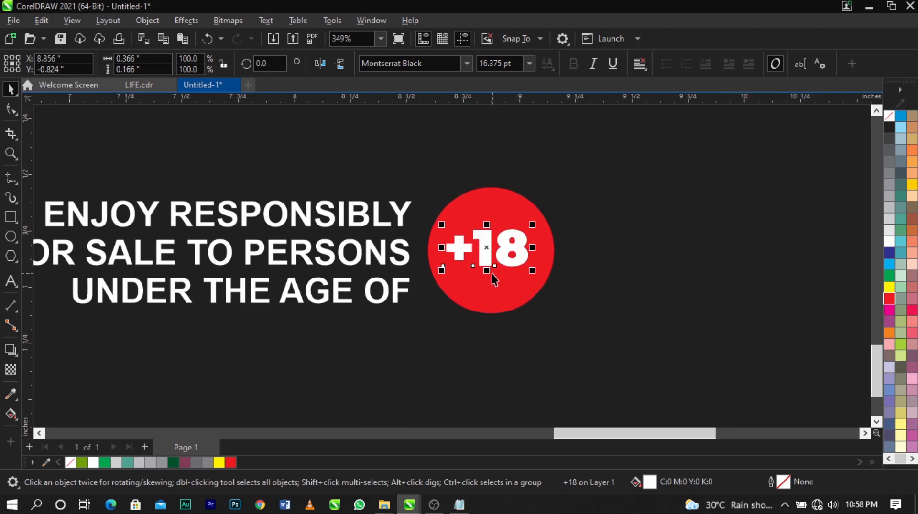
Step: Stretch the +18 text vertically to about 0.226 inch tall and center it horizontally and vertically on the red circle
drag(487, 272, 488, 284)
shift+click(502, 285)
key(c)
key(e)
scroll(512, 257, up, 2)
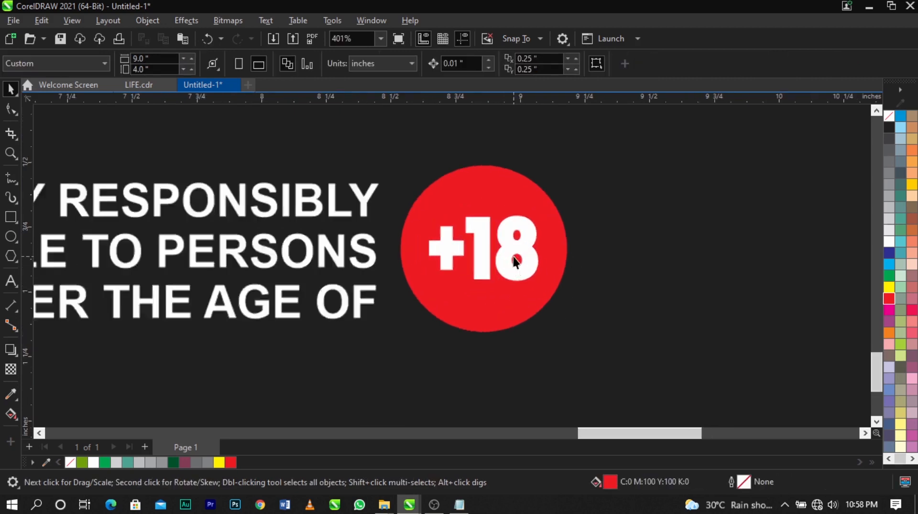
click(526, 266)
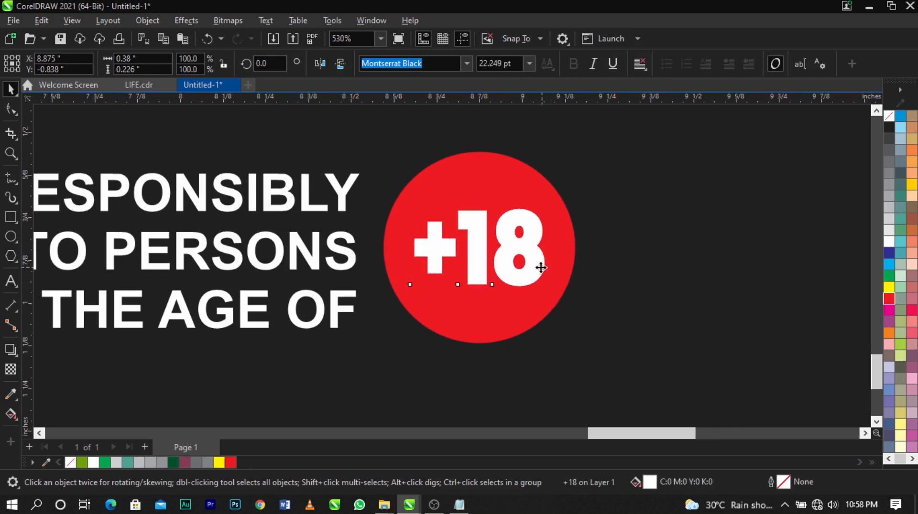
scroll(559, 267, down, 5)
click(681, 213)
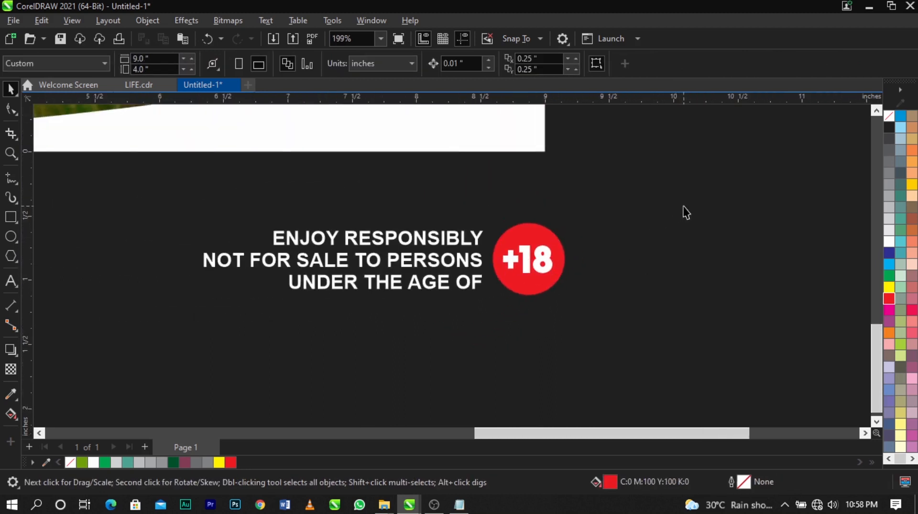
Step: Fill the three-line responsibility text with black
click(393, 273)
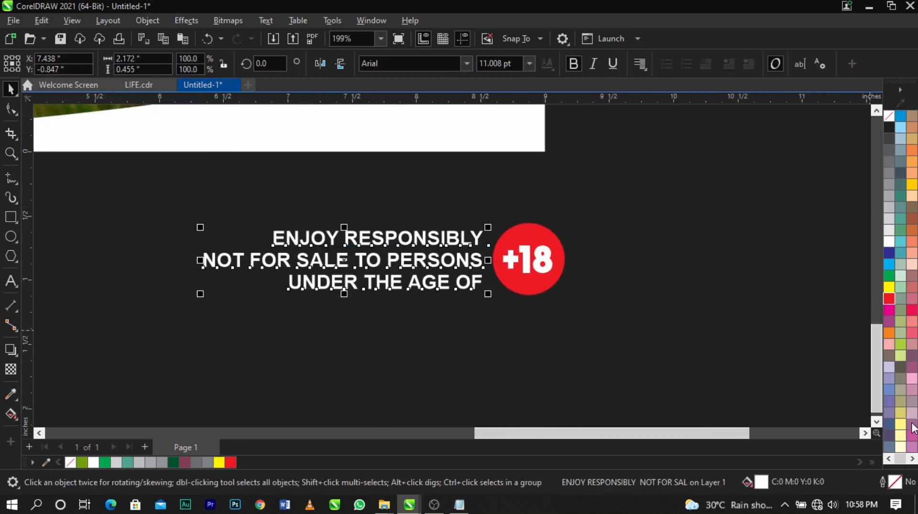
click(912, 460)
click(911, 232)
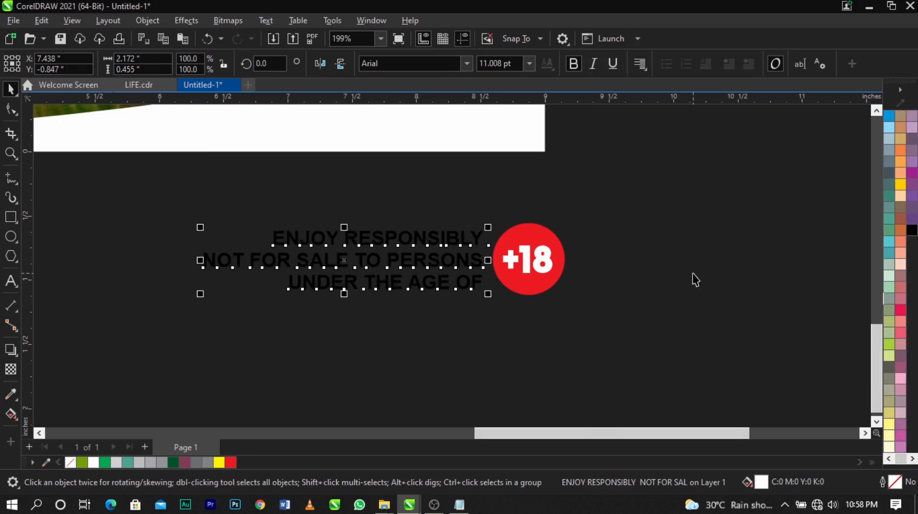
Step: Move the responsibility text and +18 badge together onto the white curve in the flyer's lower-right corner and scale them down to fit
scroll(717, 244, down, 3)
drag(740, 216, 466, 275)
drag(621, 261, 589, 178)
scroll(587, 178, up, 1)
scroll(586, 177, up, 2)
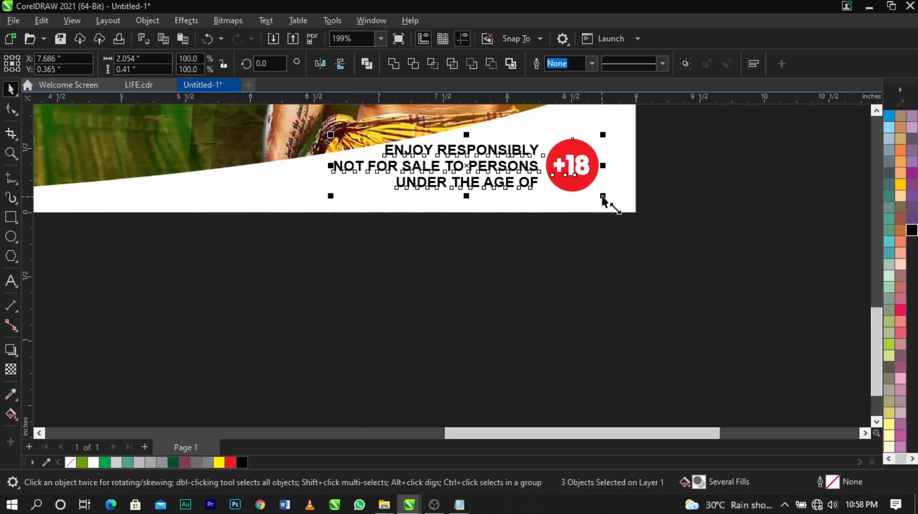
drag(602, 196, 578, 176)
click(689, 194)
key(F4)
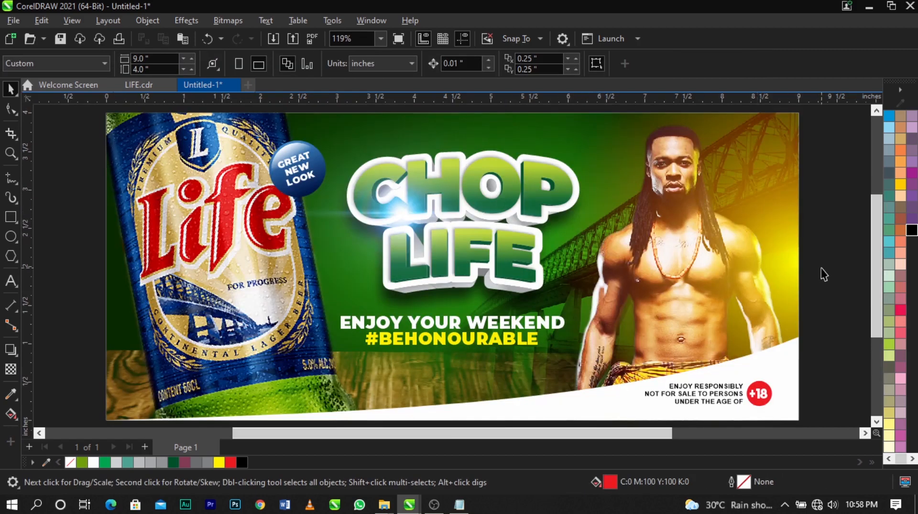
Step: Open the contents of the flyer's PowerClip frame for editing
key(F3)
key(z)
drag(174, 145, 801, 406)
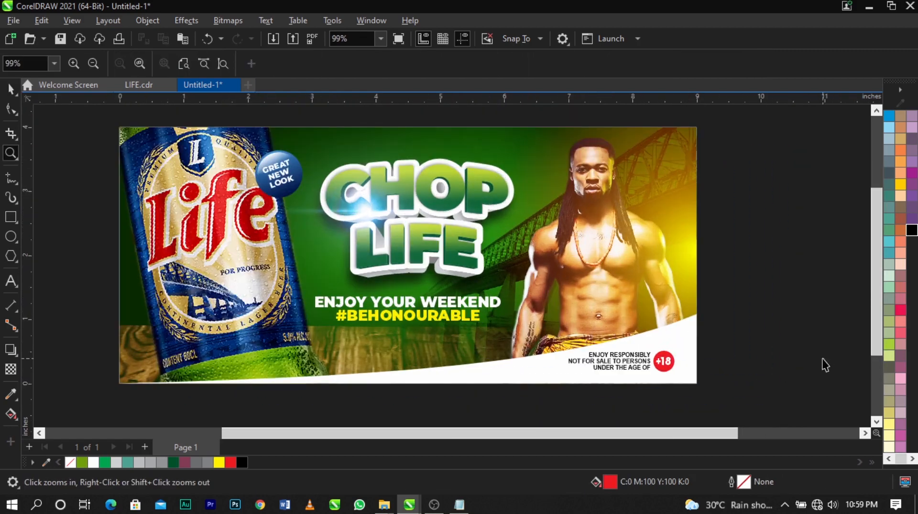
key(space)
click(640, 285)
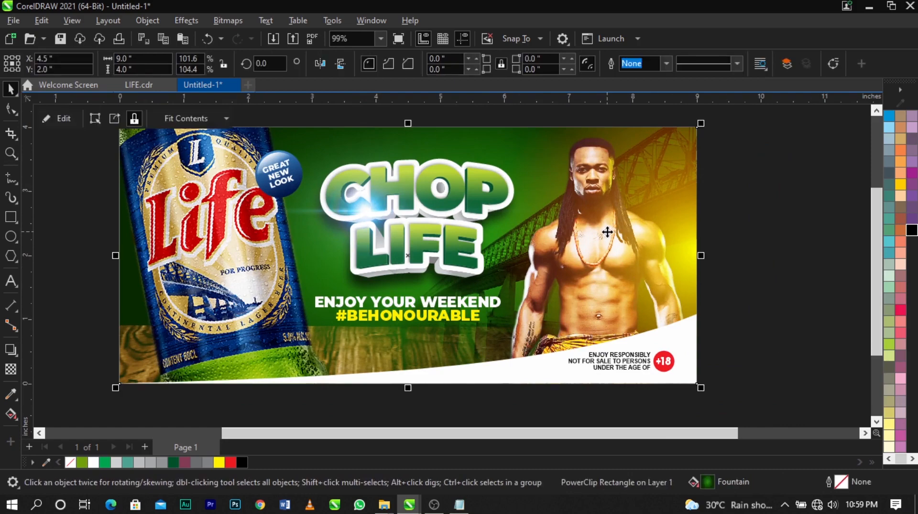
right_click(607, 231)
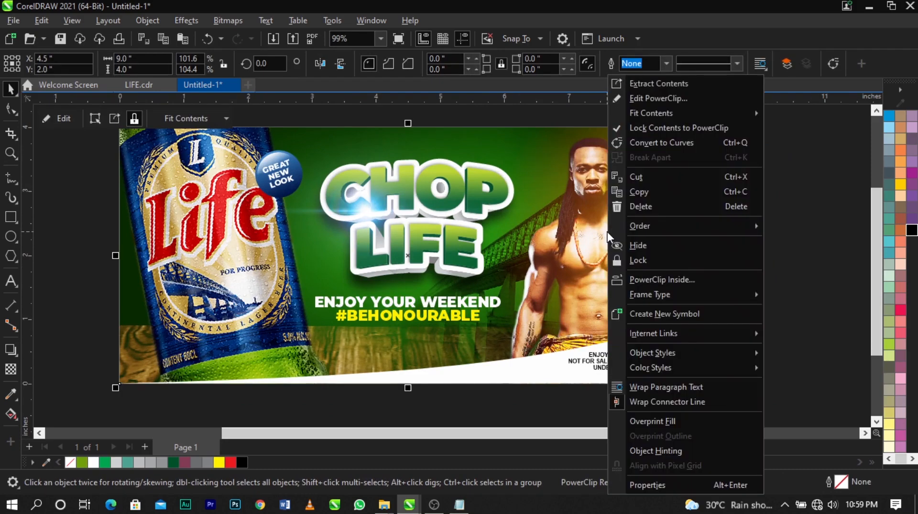
click(658, 98)
Step: Duplicate the bottle image and place the copy in the empty area to the right of the artwork
scroll(364, 259, down, 3)
click(301, 239)
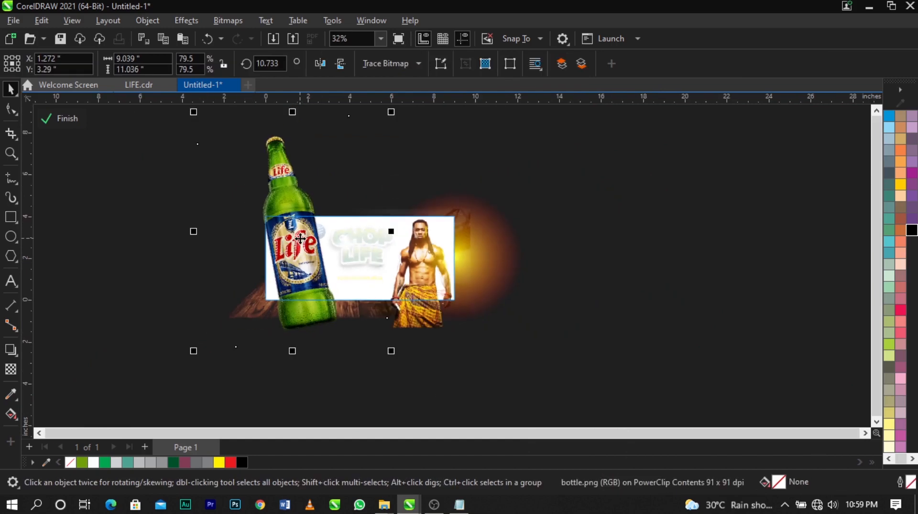
drag(300, 239, 697, 256)
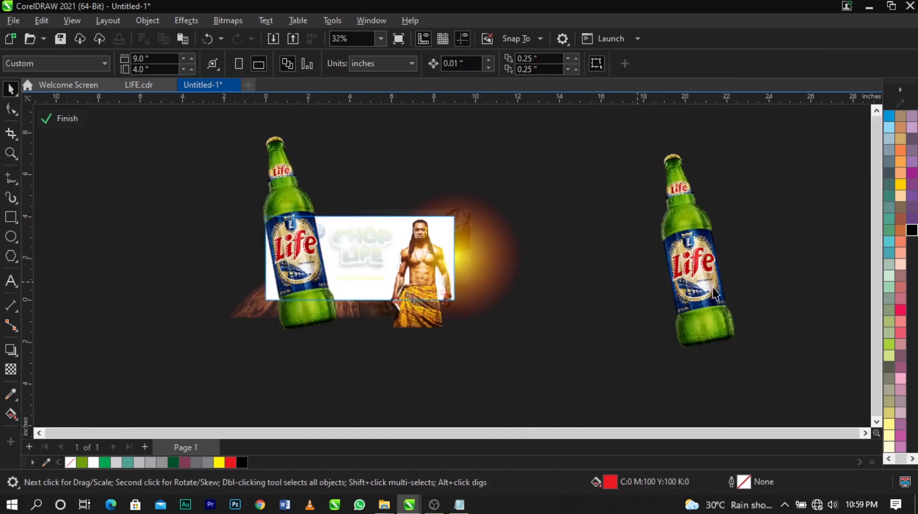
drag(716, 292, 668, 290)
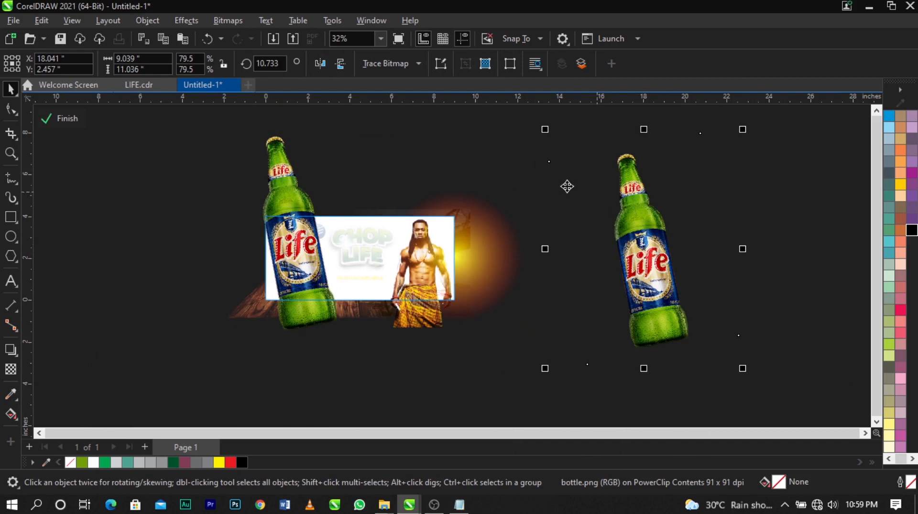
Step: Apply a Motion Blur with distance 223 and direction 0 to the duplicated bottle image
click(178, 23)
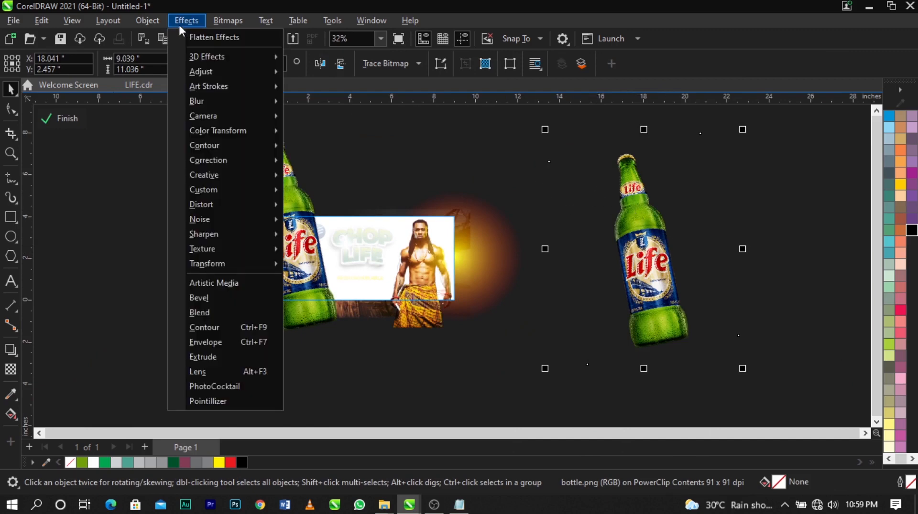
mouse_move(205, 103)
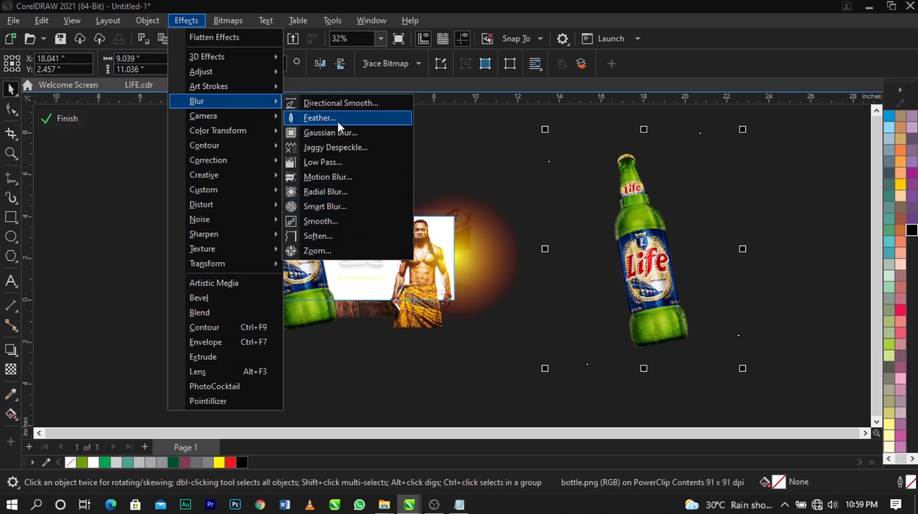
click(344, 177)
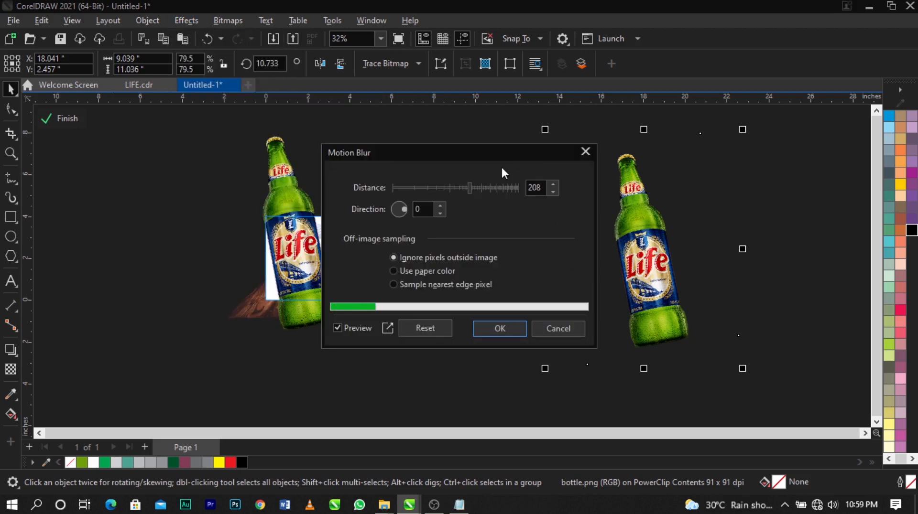
drag(492, 143, 321, 97)
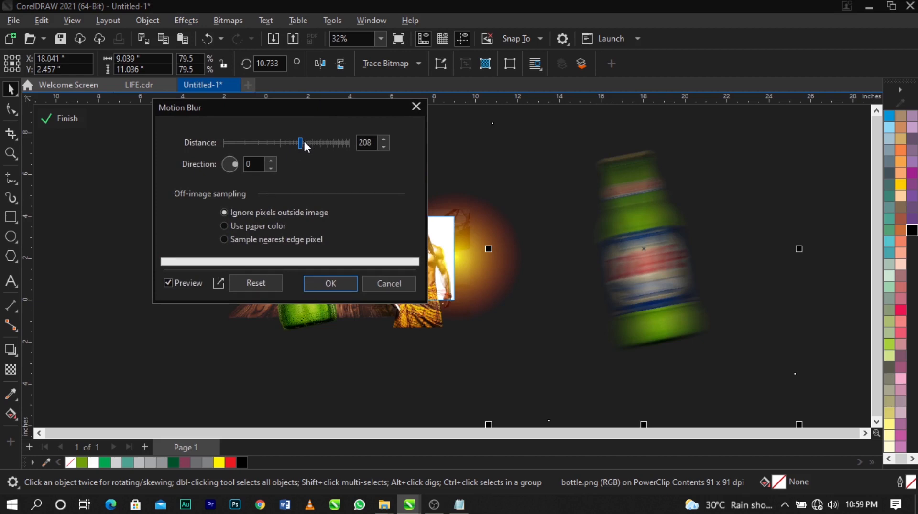
drag(302, 144, 305, 144)
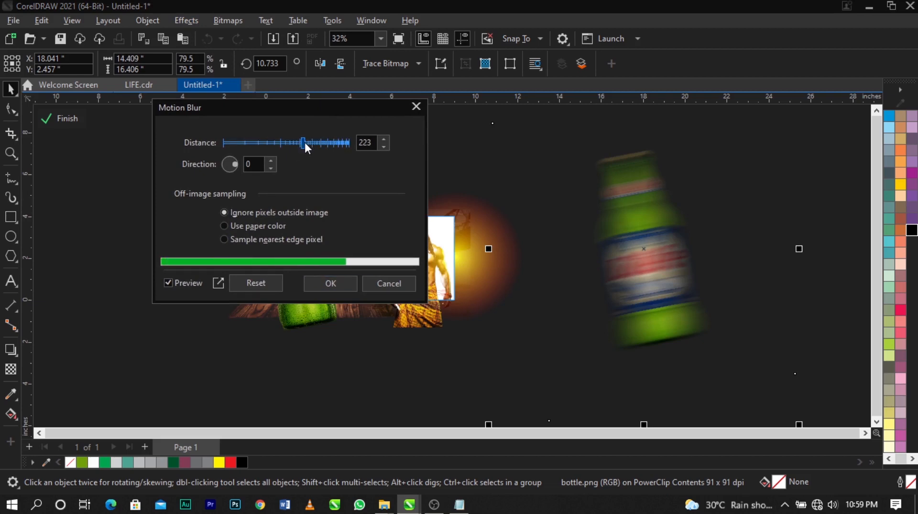
click(348, 289)
Step: Move the blurred bottle between the sharp bottle and the man, send it behind all other frame contents, and finish editing the PowerClip
drag(664, 291, 360, 269)
scroll(369, 273, up, 2)
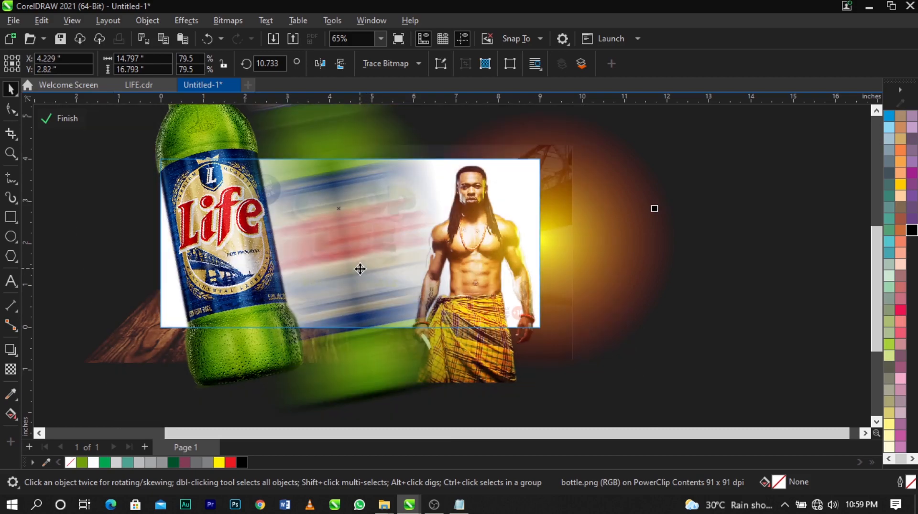
key(shift+Page_Down)
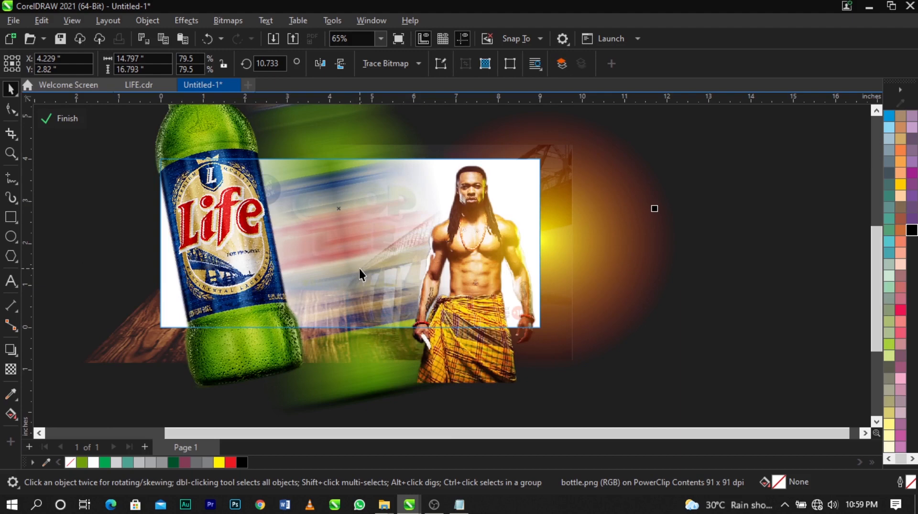
click(78, 117)
click(681, 304)
Step: Reopen the PowerClip contents and scale the blurred bottle down around its centre to 58.6%, about 10.9 by 12.4 inches
double_click(491, 216)
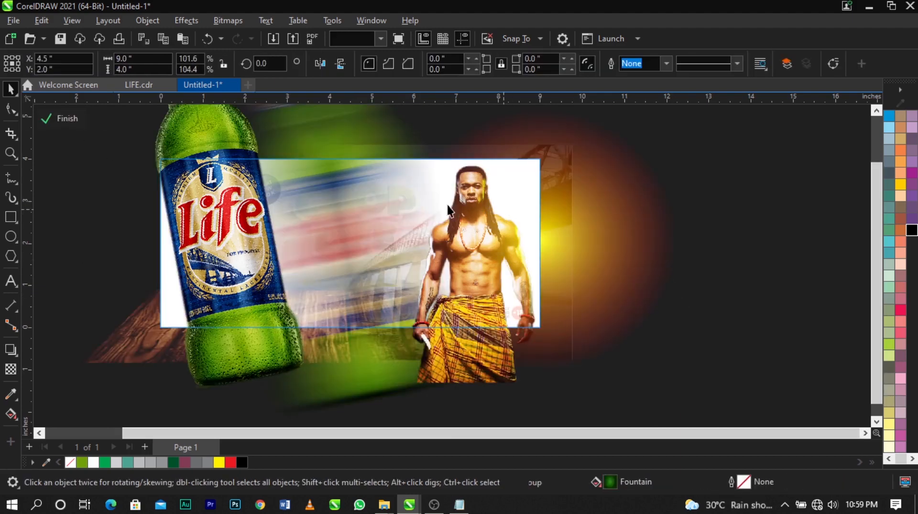
click(338, 221)
scroll(338, 222, down, 1)
click(357, 350)
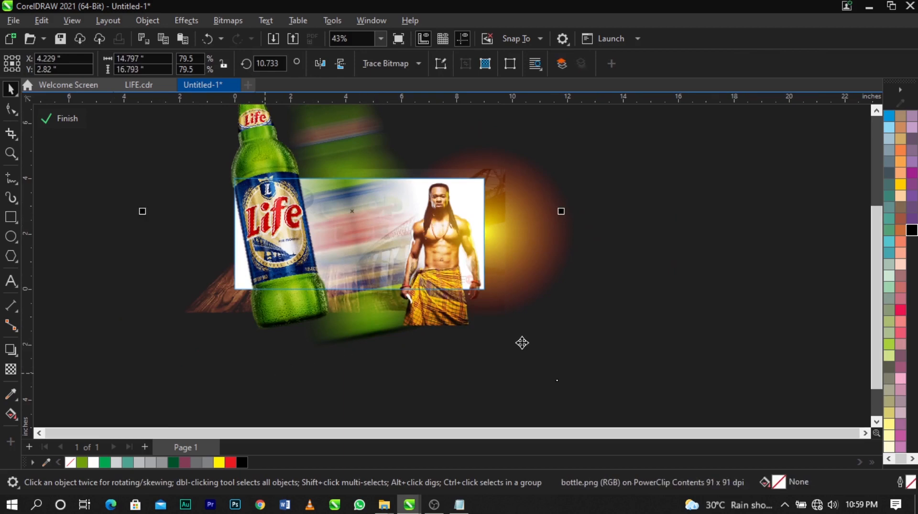
scroll(522, 342, down, 1)
drag(545, 404, 525, 406)
scroll(423, 263, up, 1)
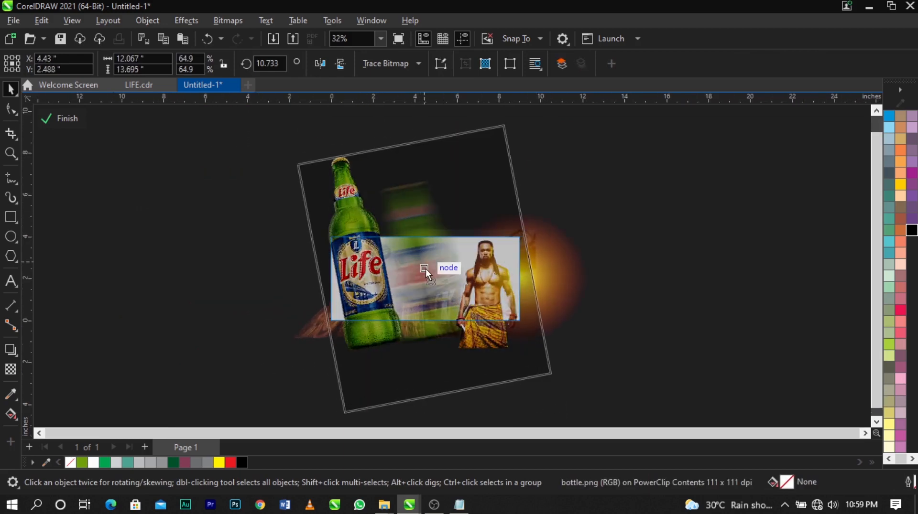
drag(560, 419, 545, 418)
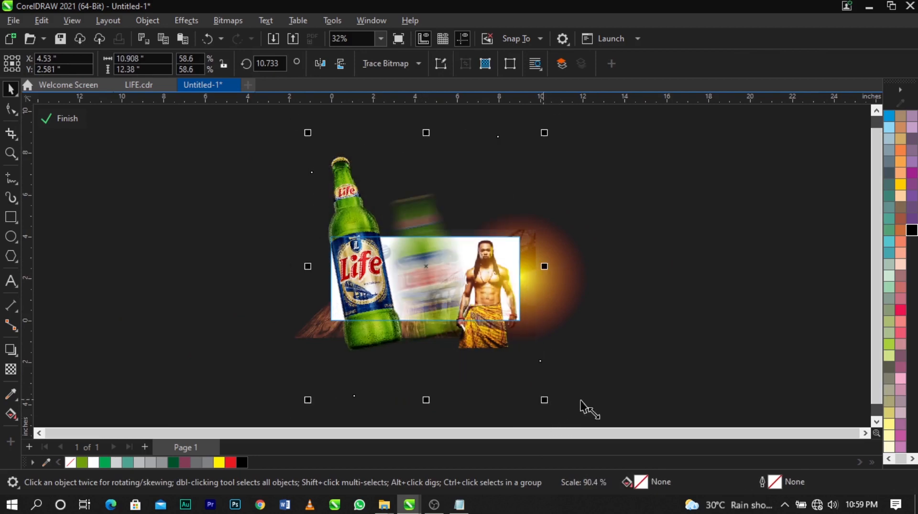
Step: Apply a uniform transparency of 47 to the blurred bottle and finish editing the PowerClip contents
click(11, 369)
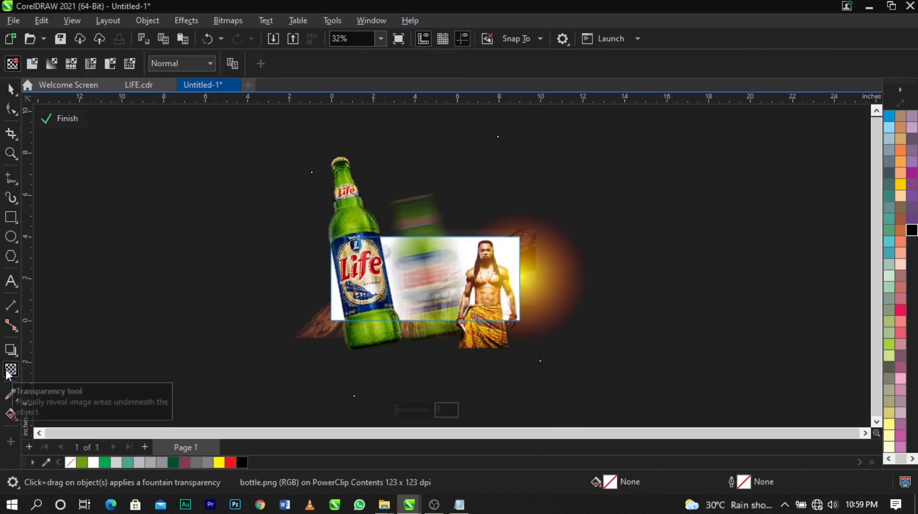
drag(397, 408, 411, 409)
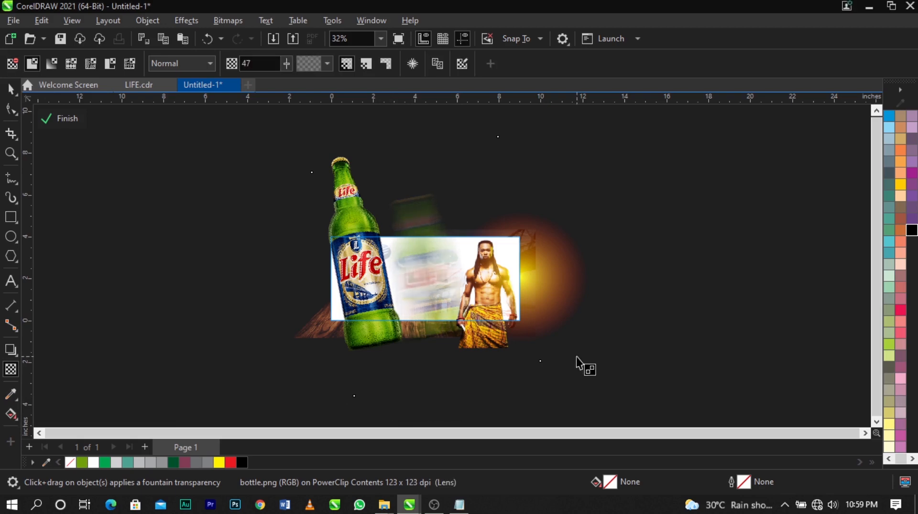
key(space)
double_click(601, 350)
ctrl+click(672, 355)
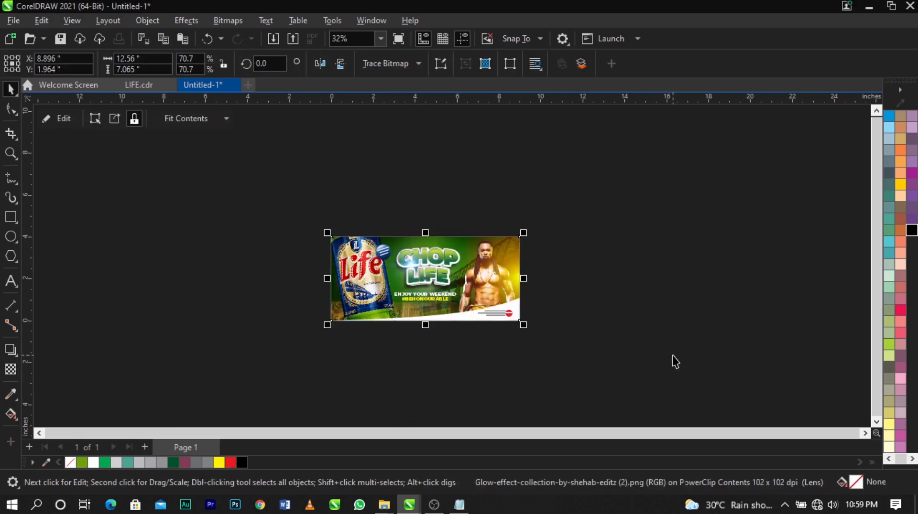
Step: Inspect the flyer's lettering and lower area up close, and preview the whole design full screen
click(672, 355)
key(F4)
scroll(395, 259, up, 1)
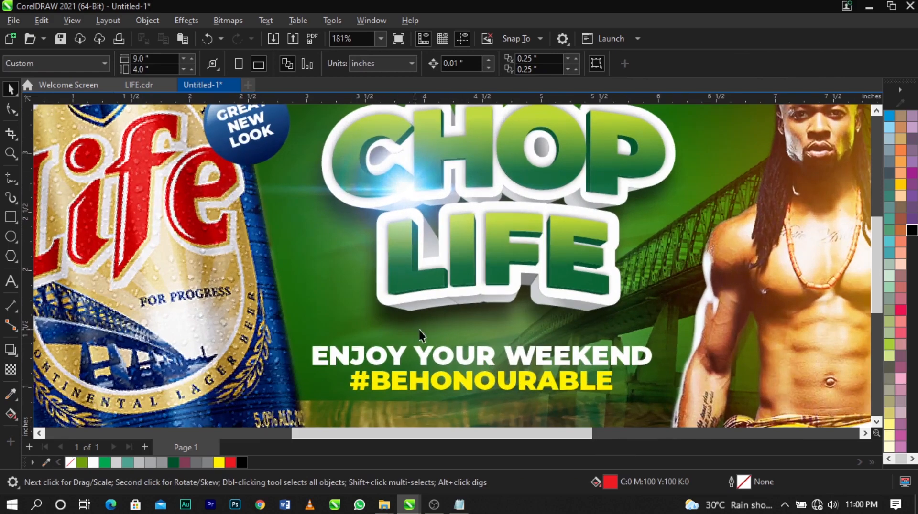
scroll(394, 330, down, 2)
scroll(427, 368, up, 1)
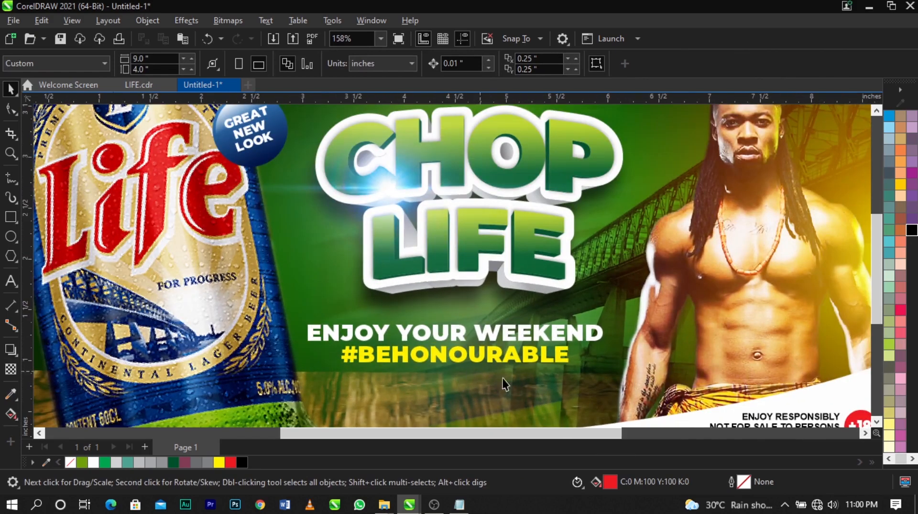
scroll(449, 297, down, 2)
scroll(450, 320, down, 2)
key(F4)
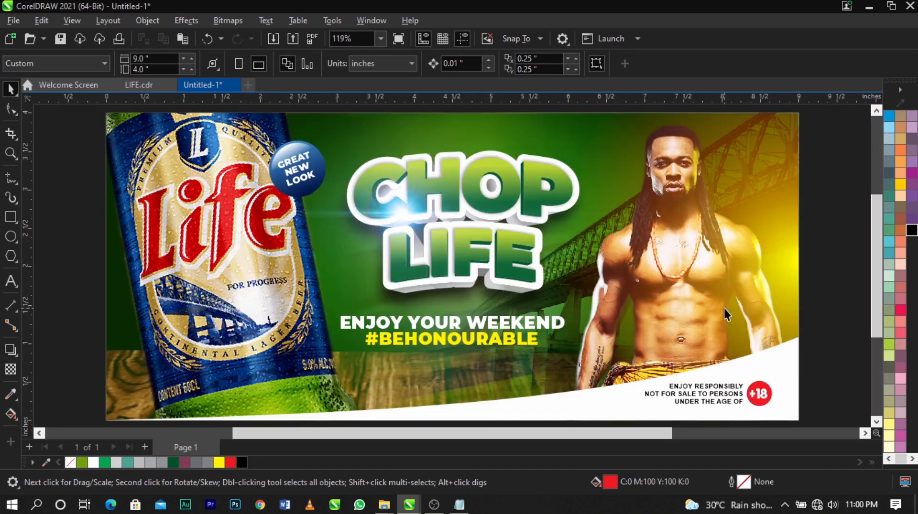
key(F9)
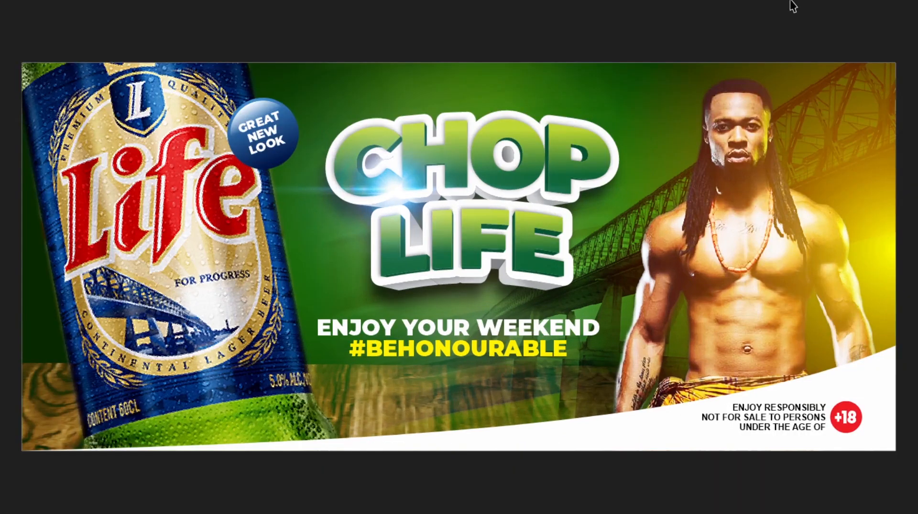